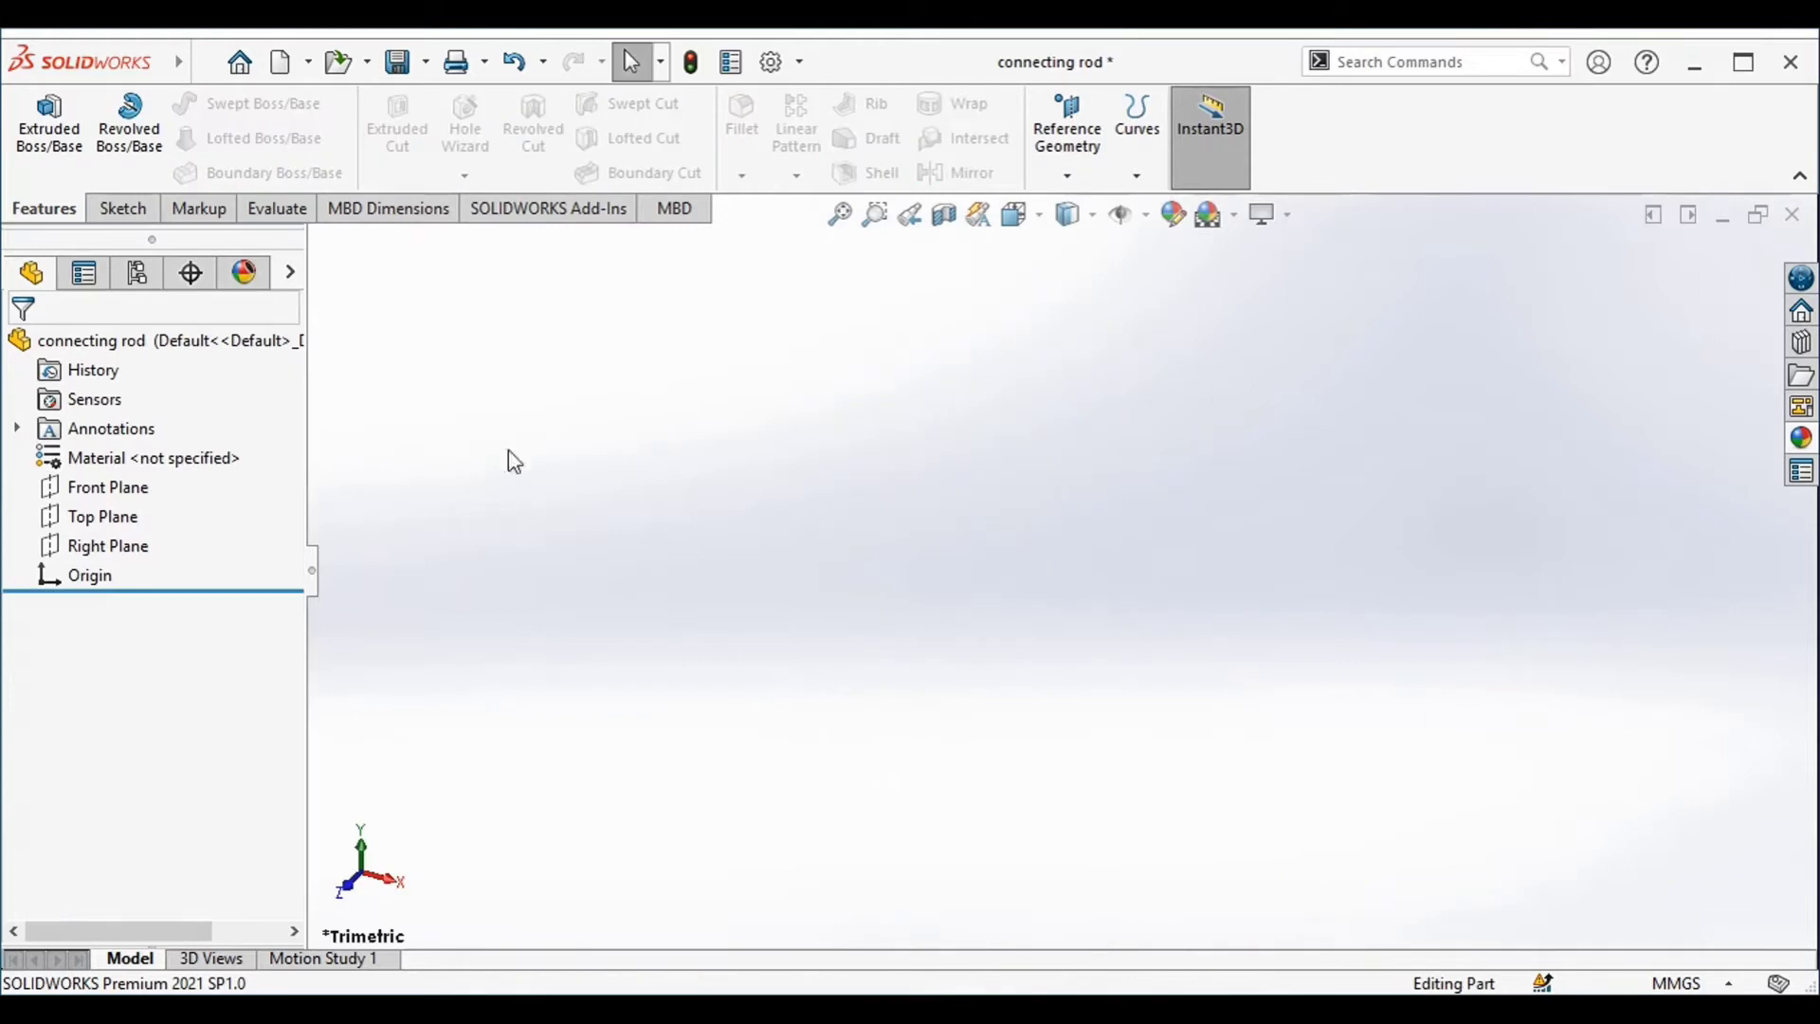
Sketch a center rectangle about 186 by 69 mm on the Front Plane, centred on the origin
left_click(99, 491)
left_click(99, 500)
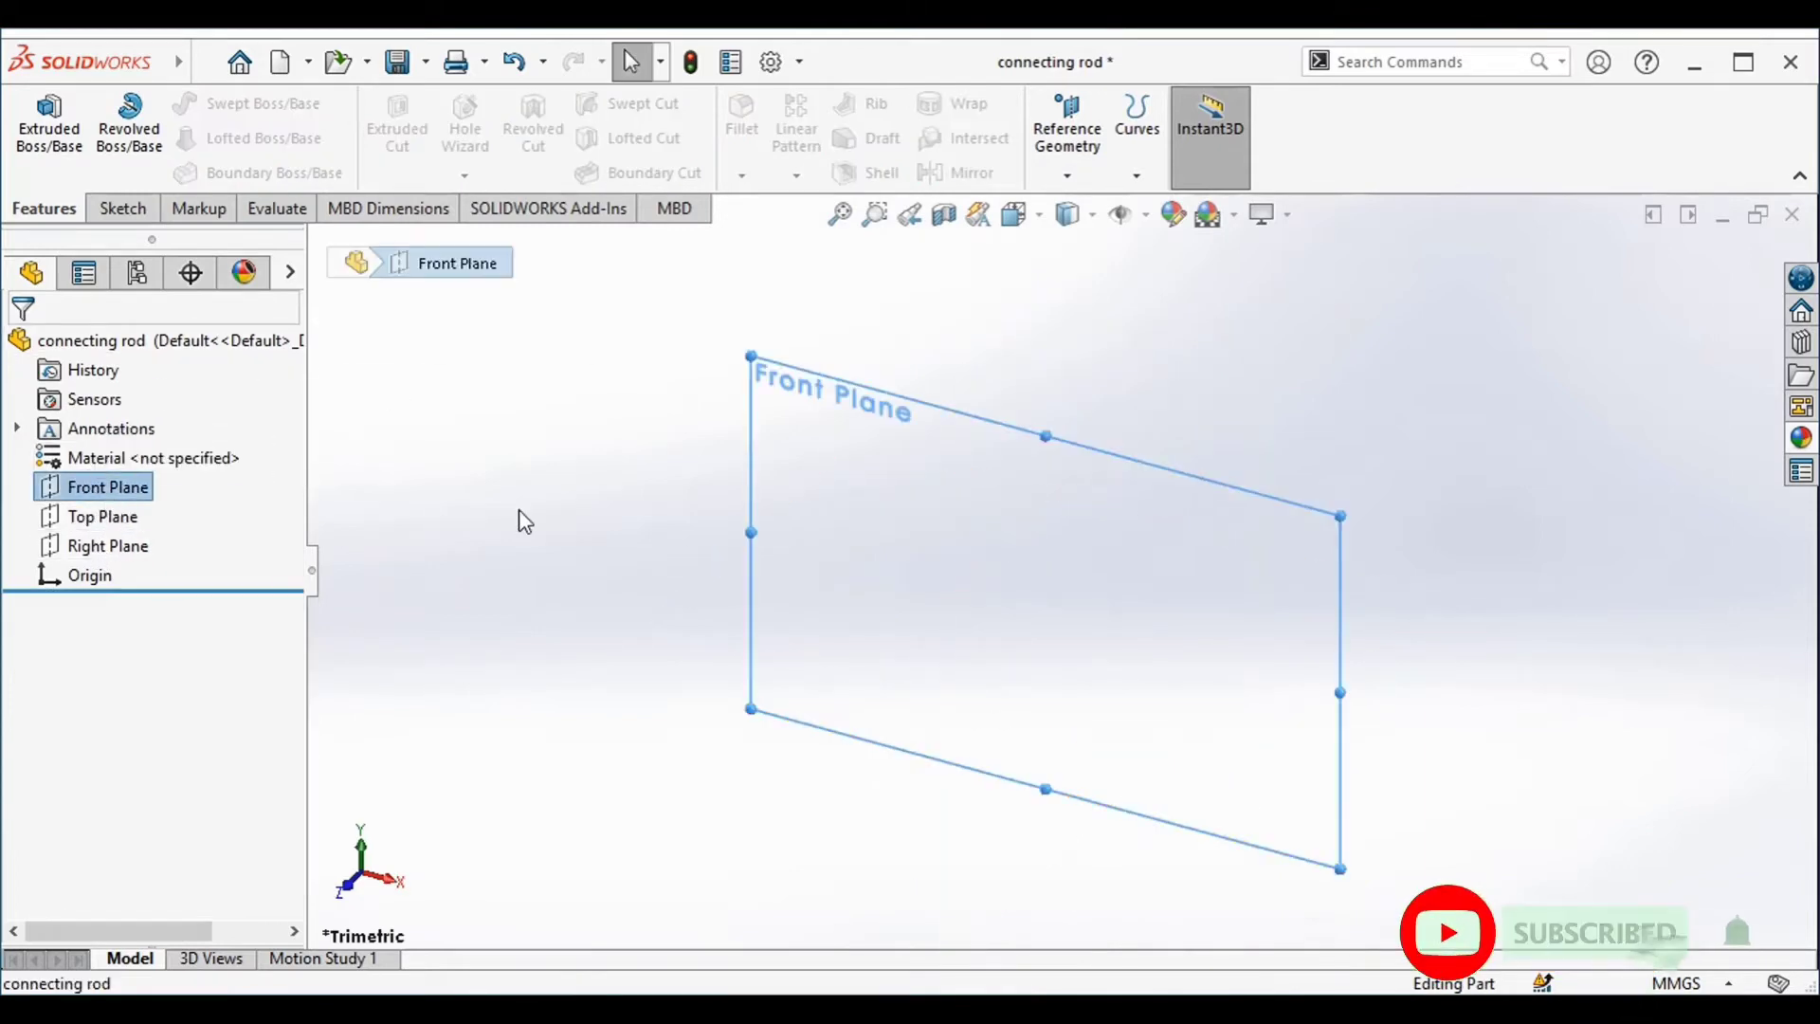
right_click(89, 494)
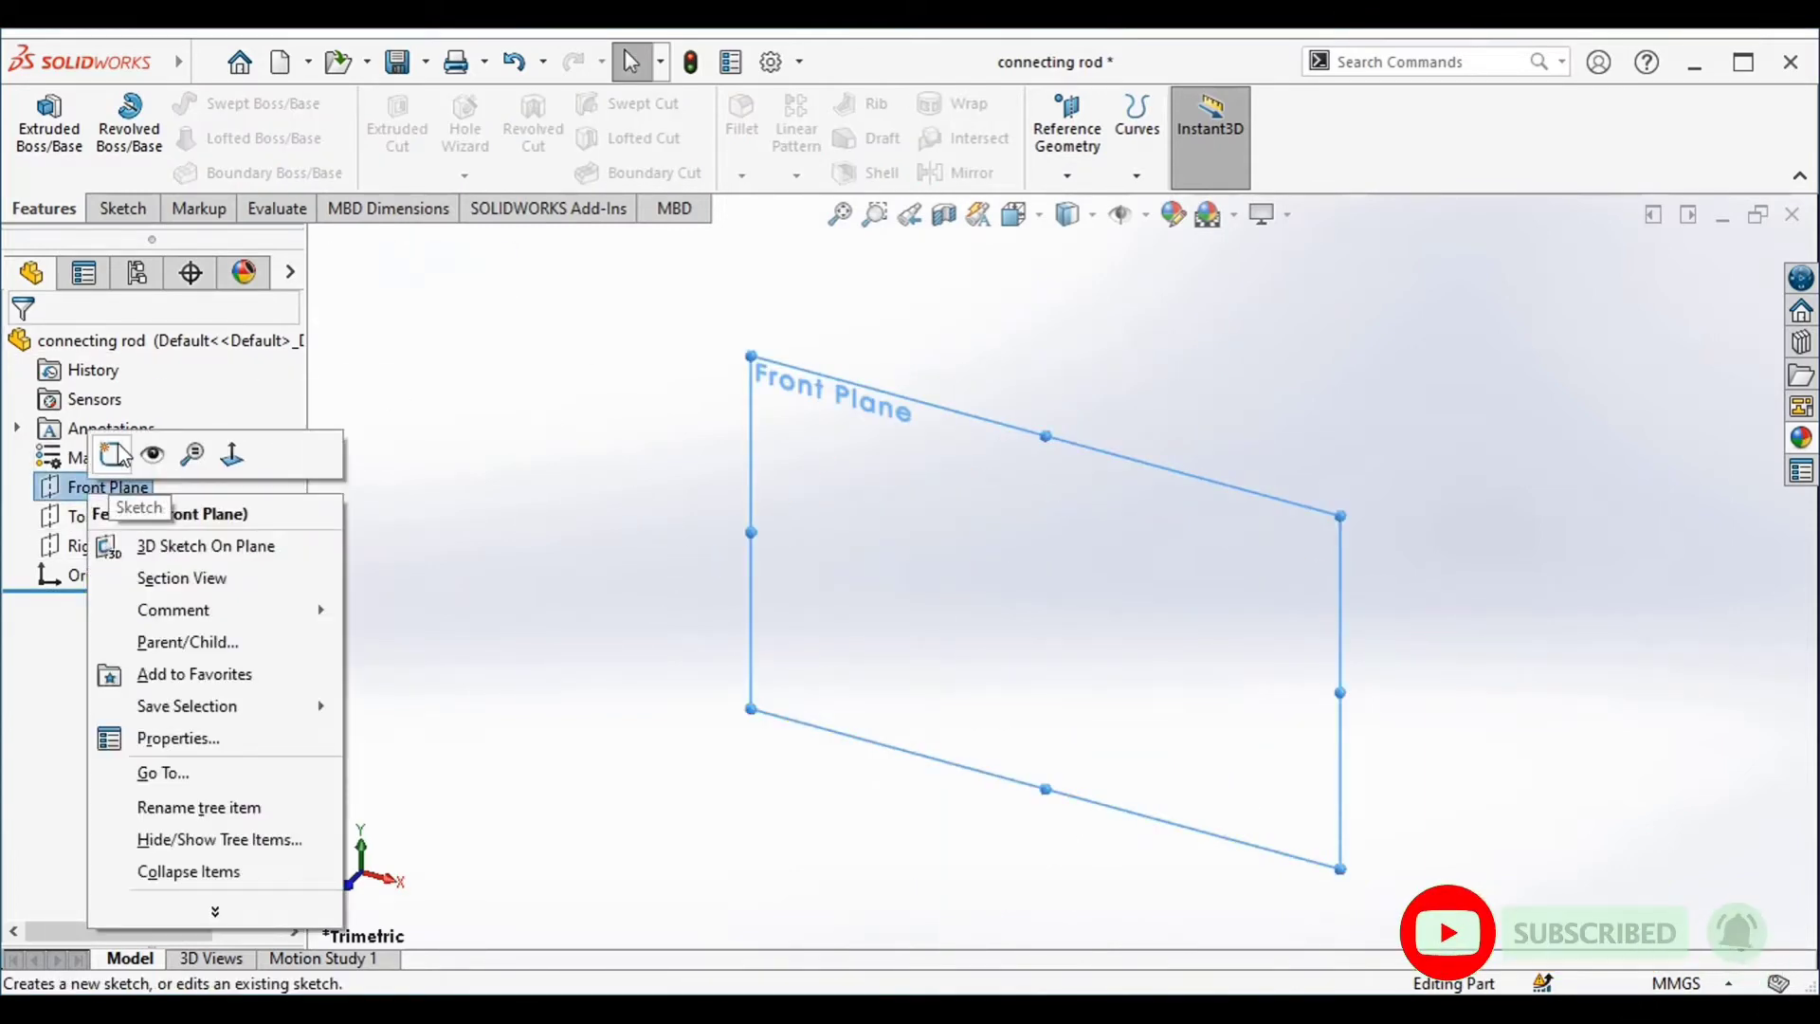
left_click(115, 455)
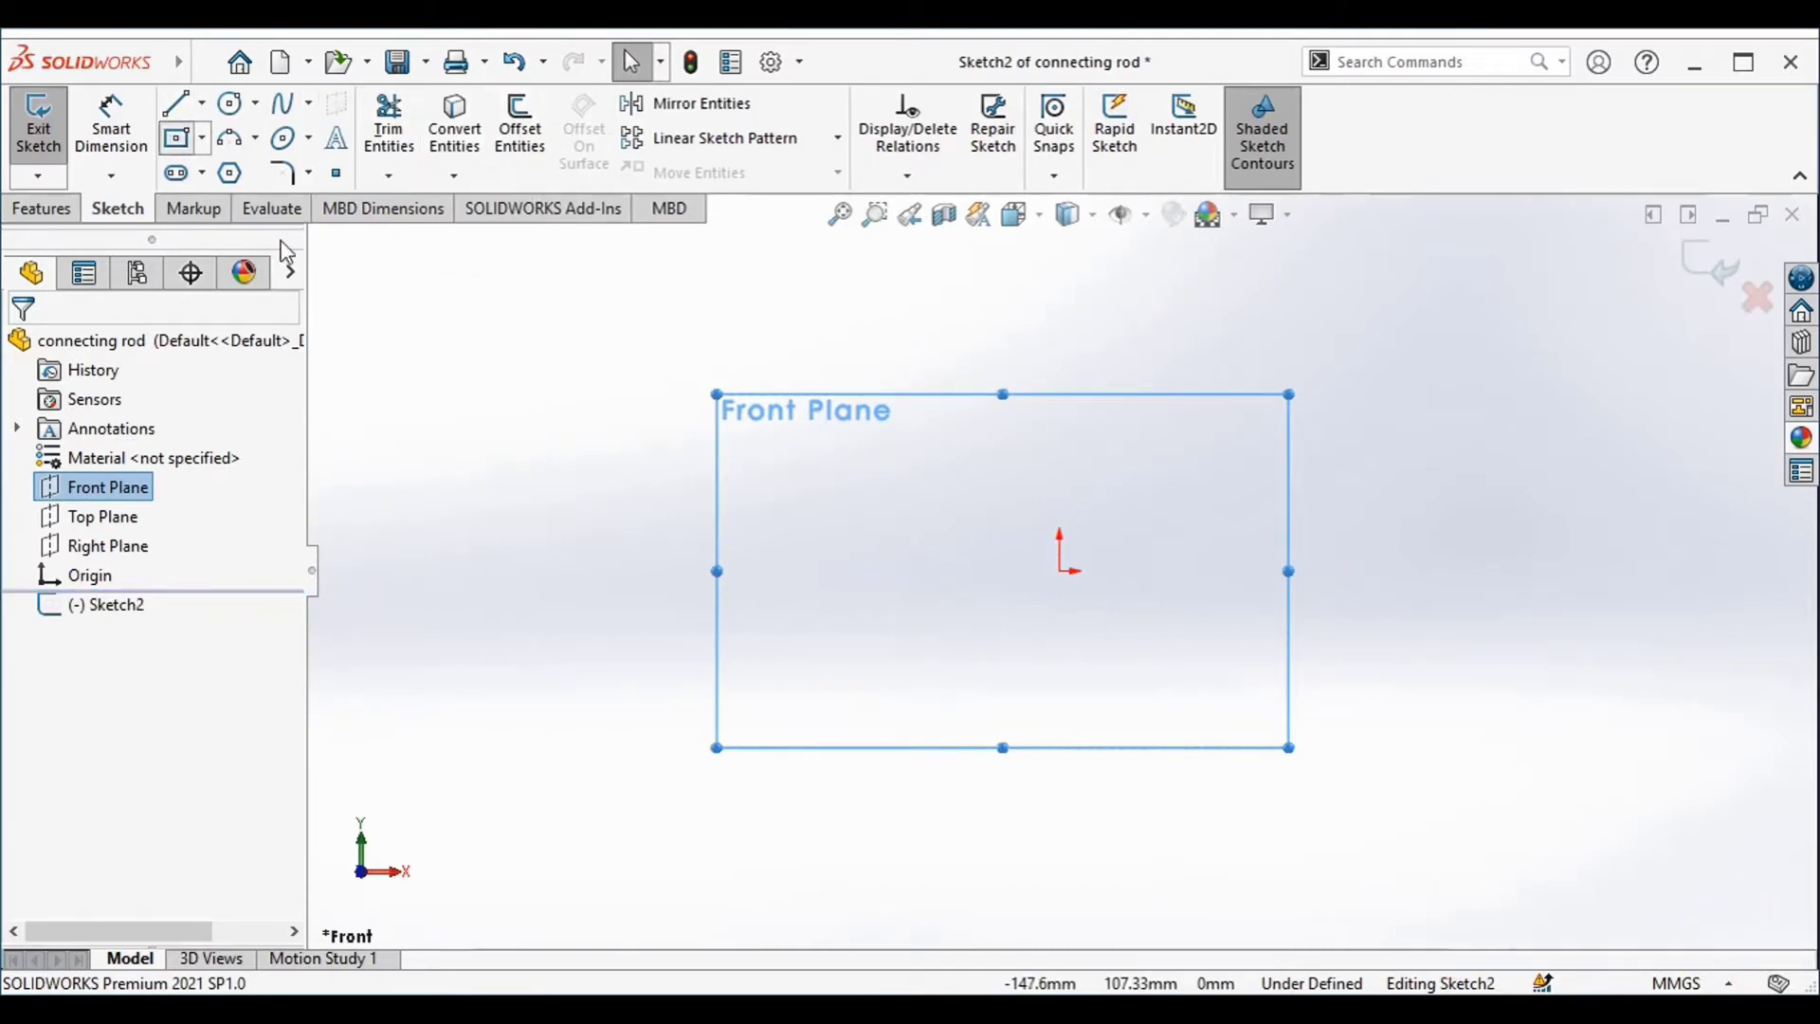
left_click(1060, 571)
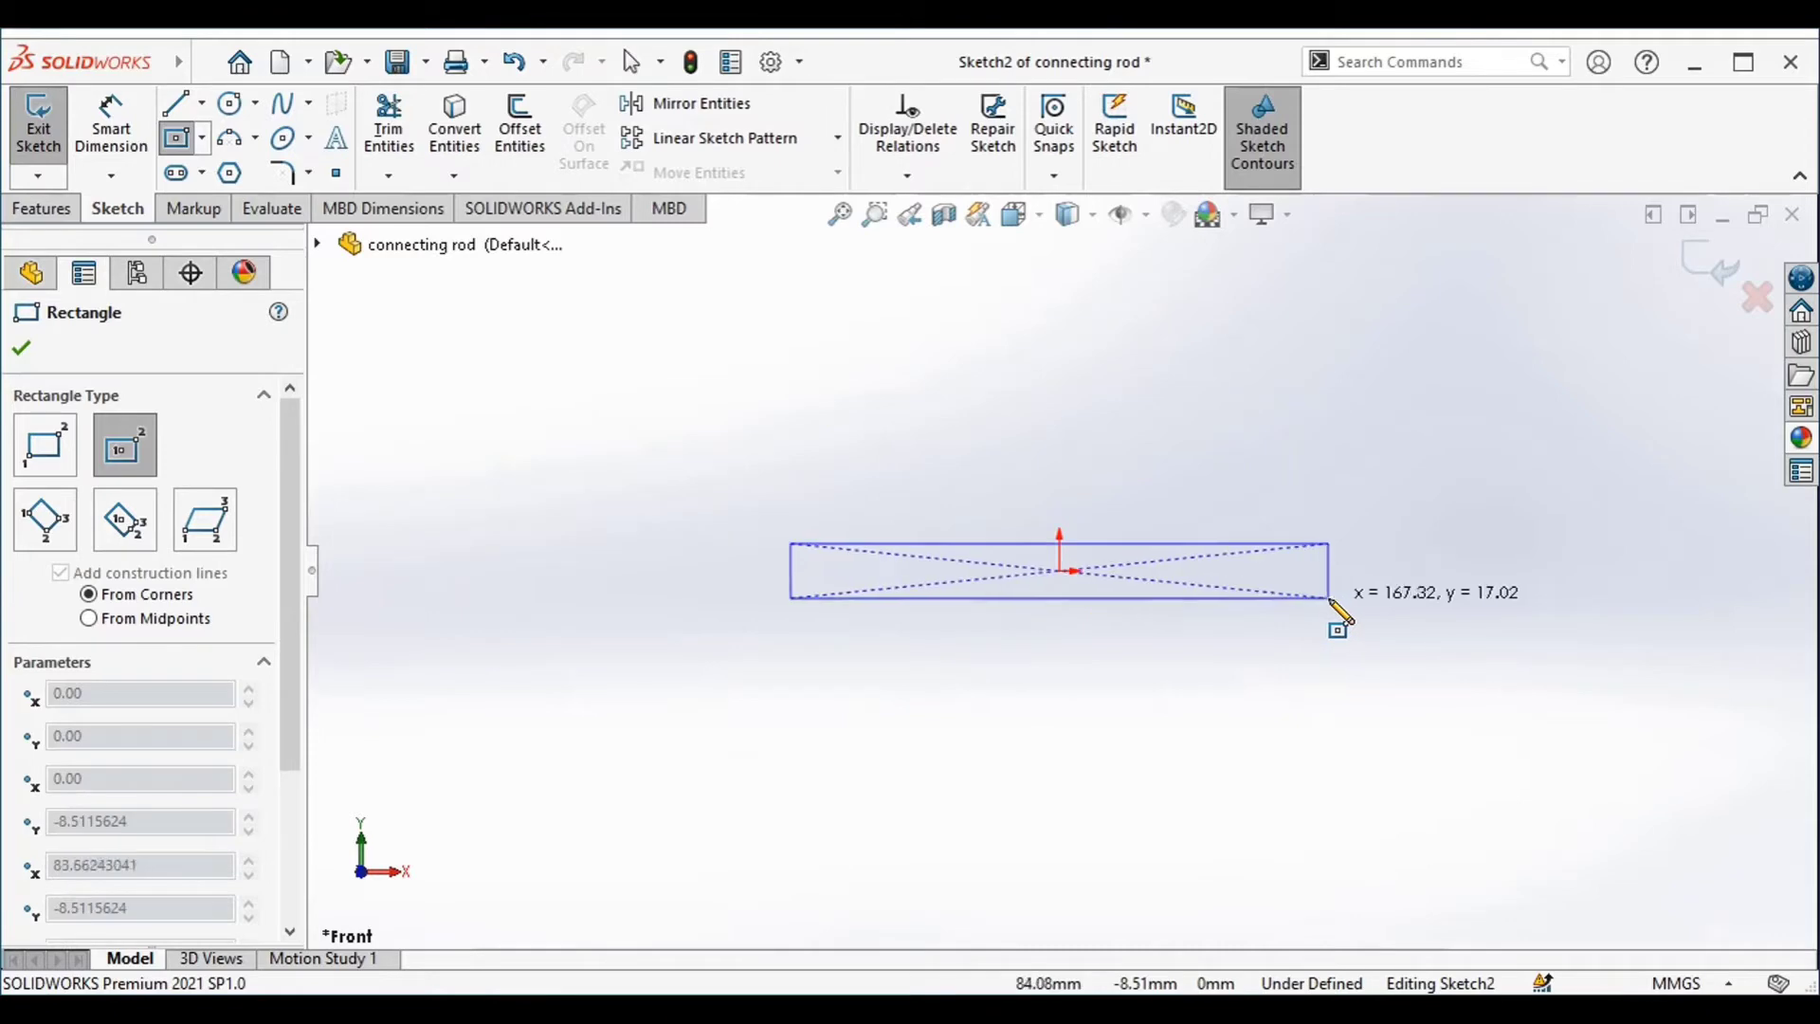
left_click(1360, 683)
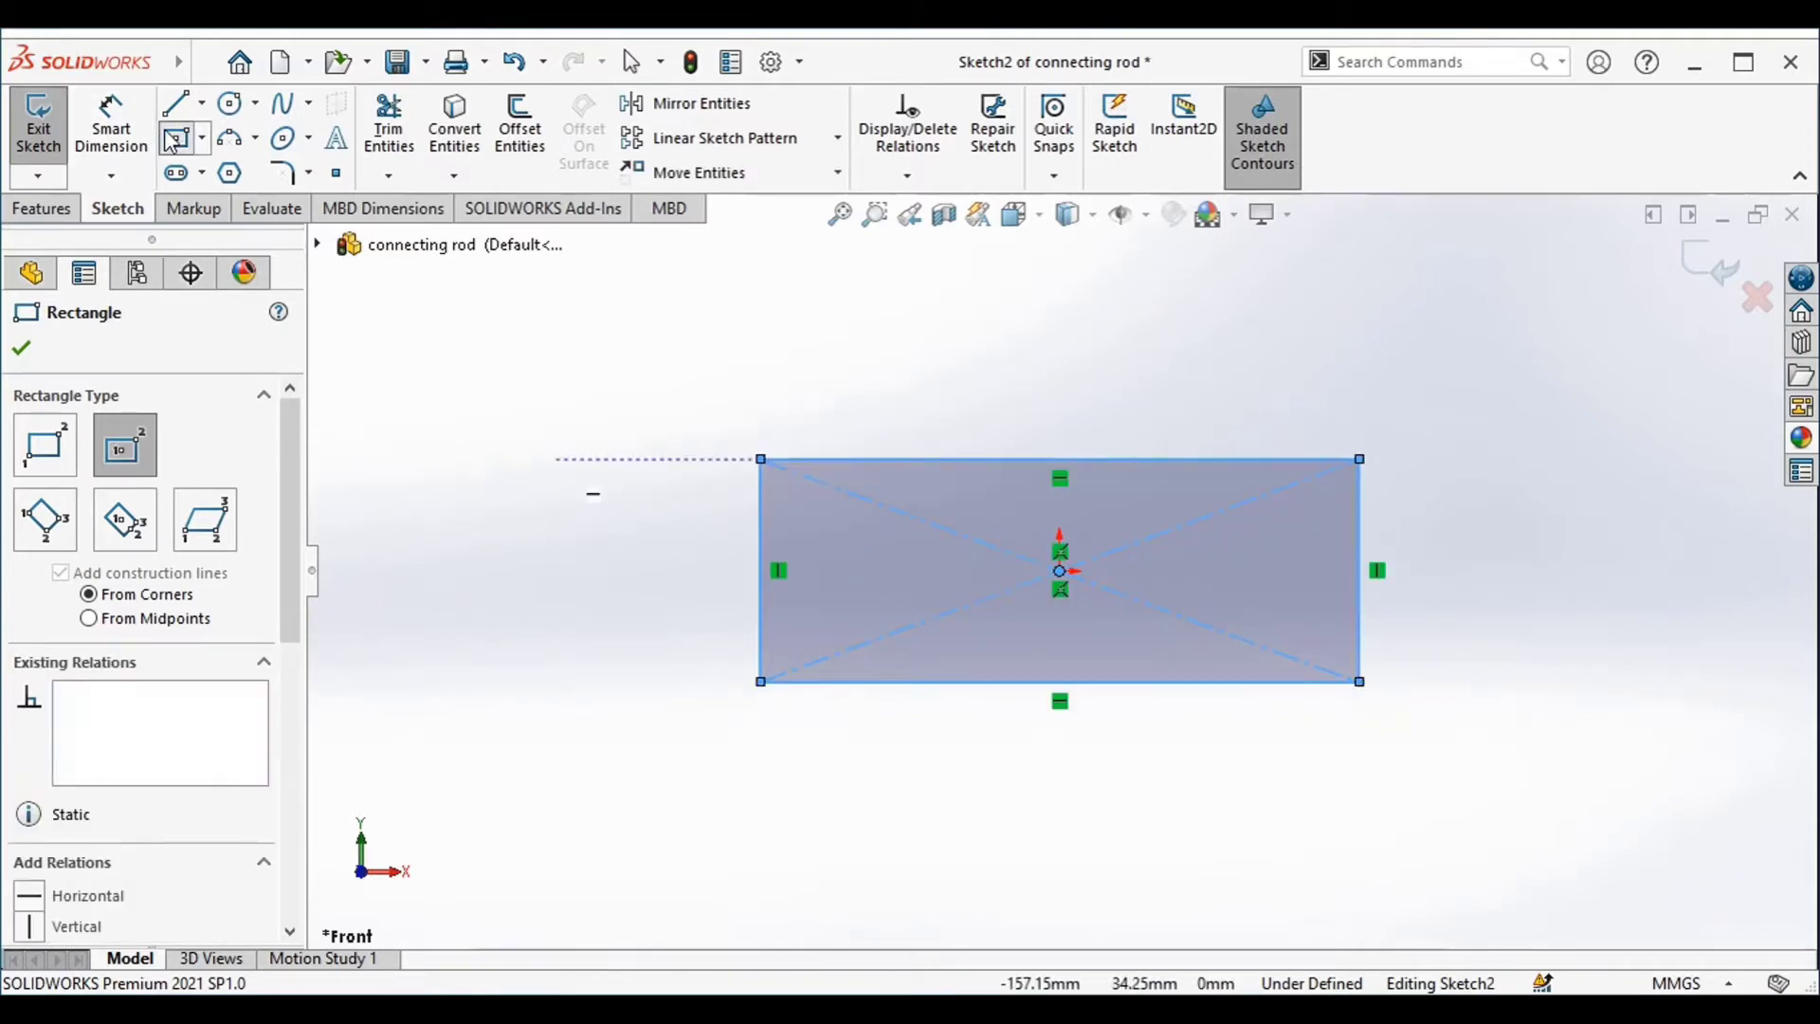
Sketch a horizontal construction line about 294 mm long through the origin, extending past both ends of the rectangle
left_click(184, 105)
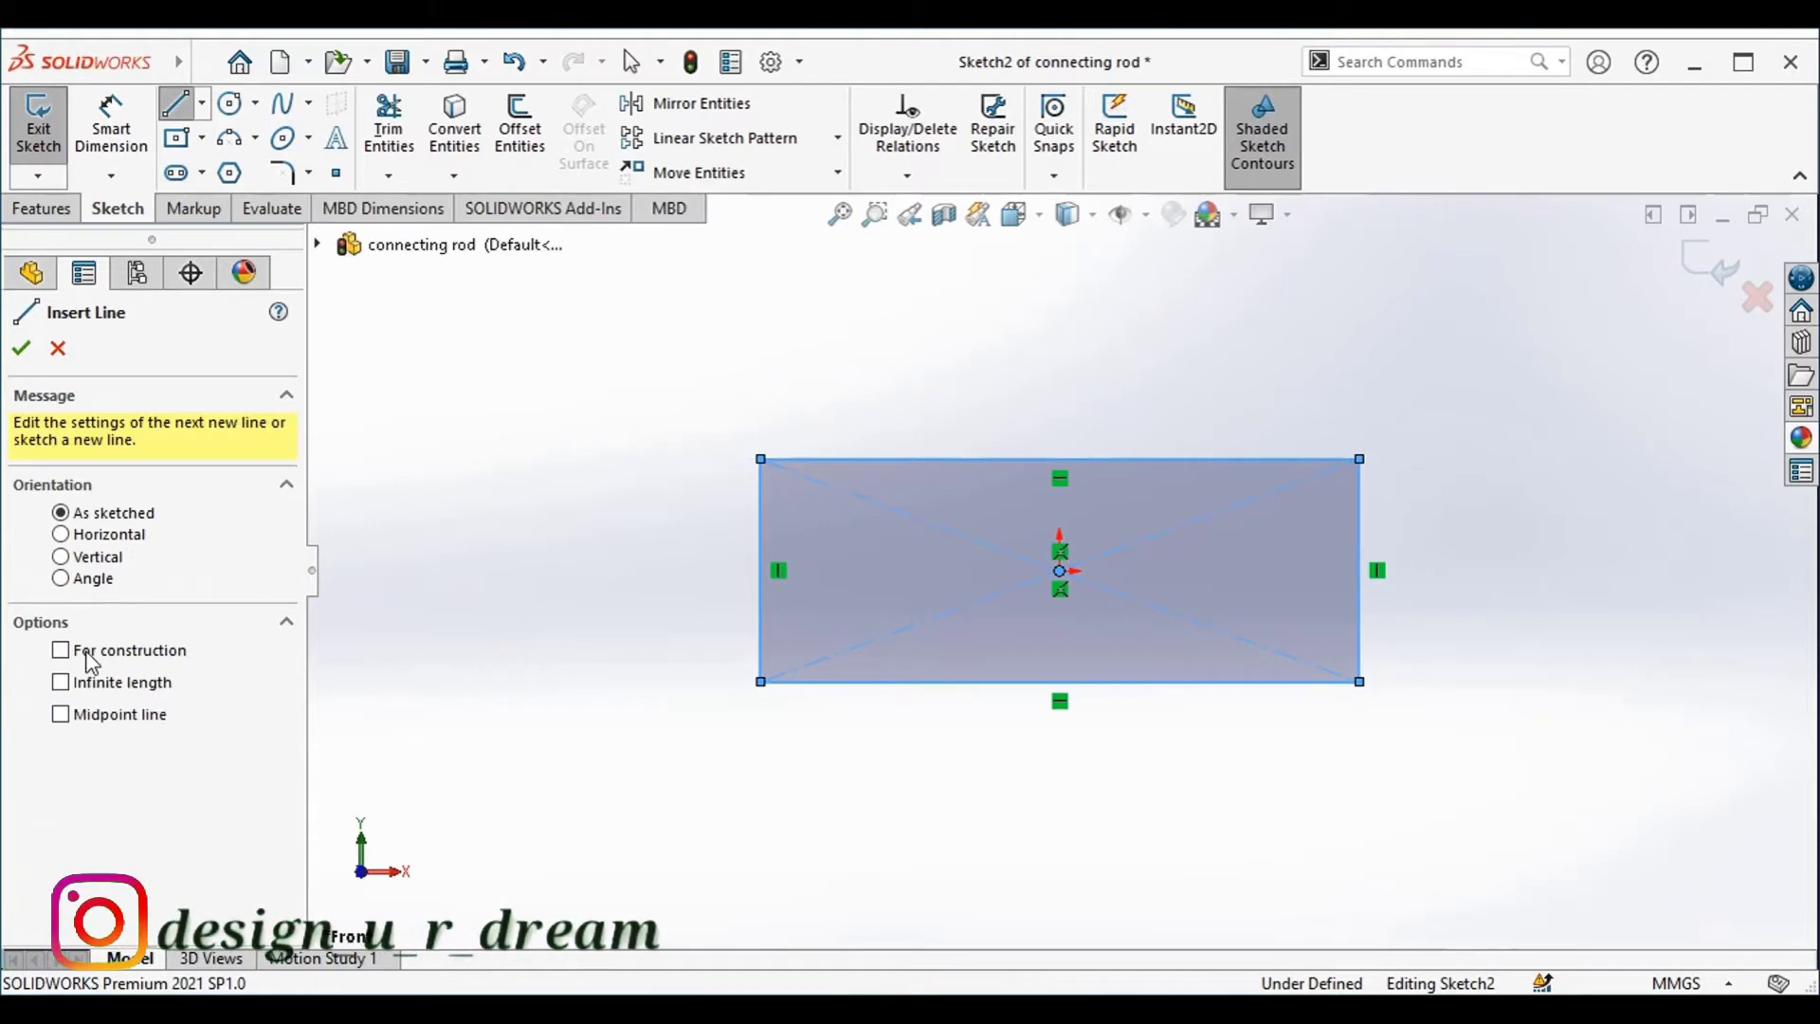
left_click(611, 569)
left_click(1557, 570)
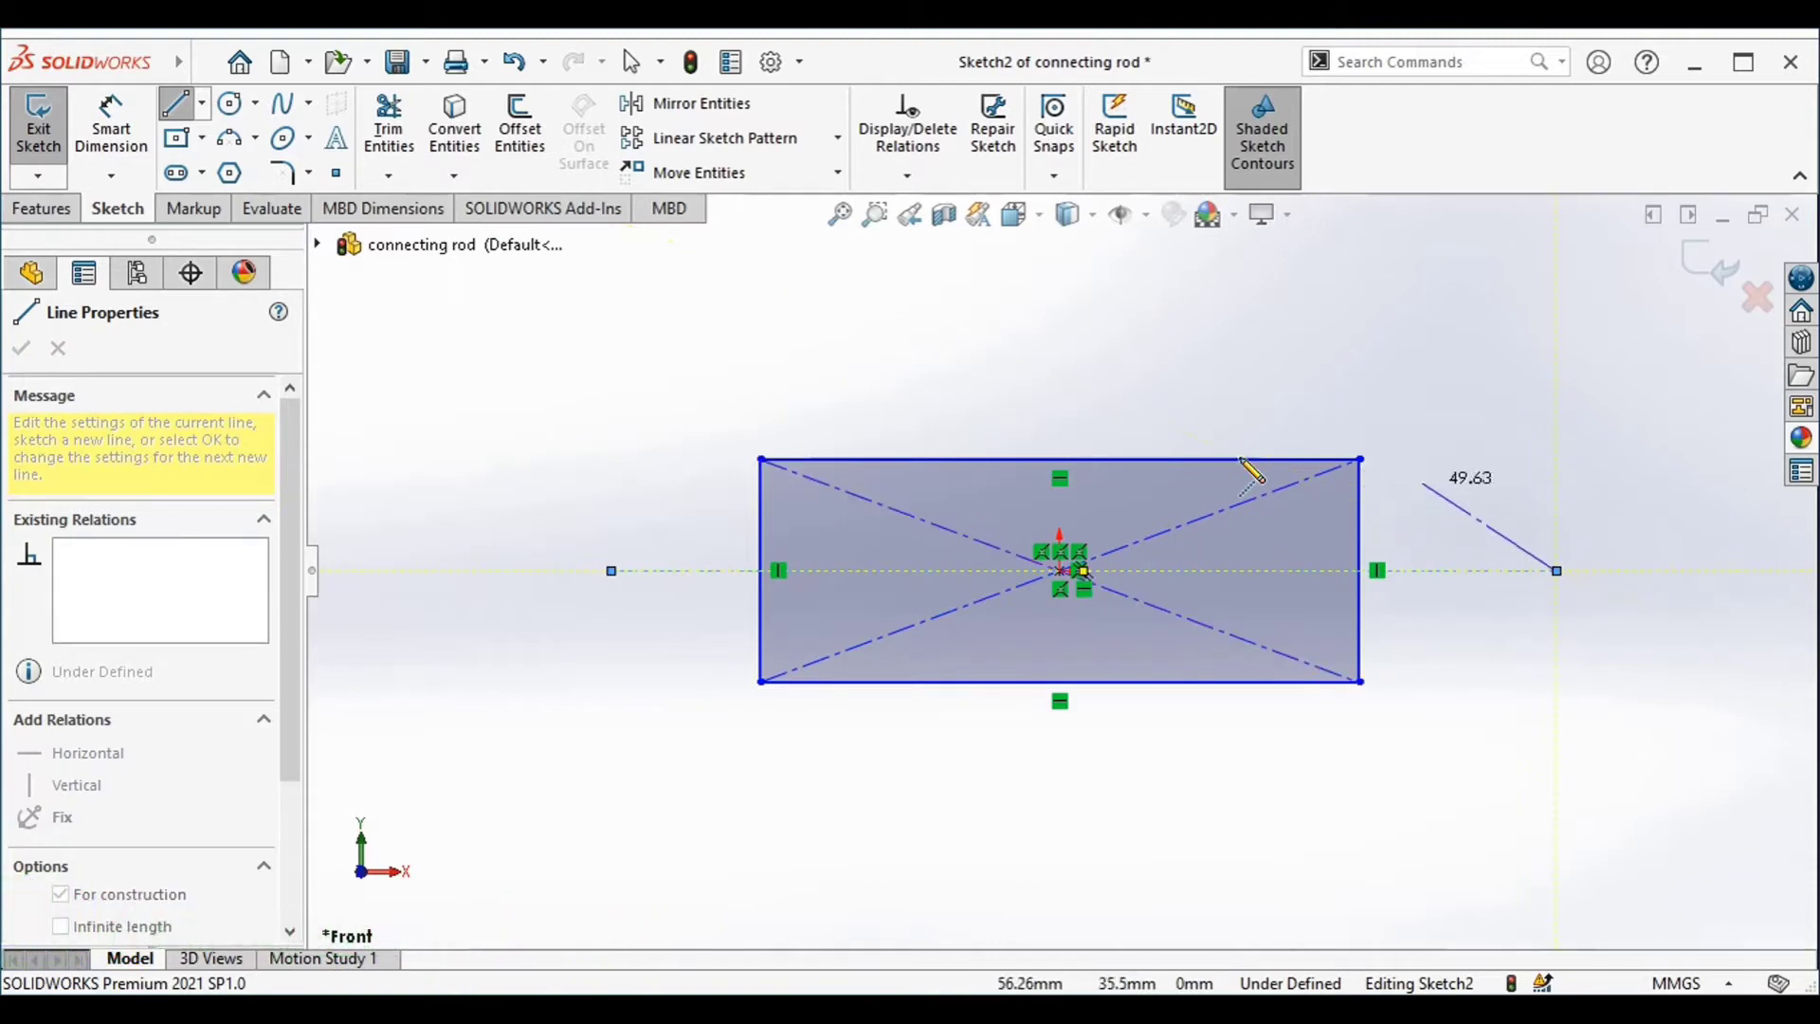
Sketch a circle with a radius of about 67 mm centred on the left endpoint of the construction line
left_click(230, 102)
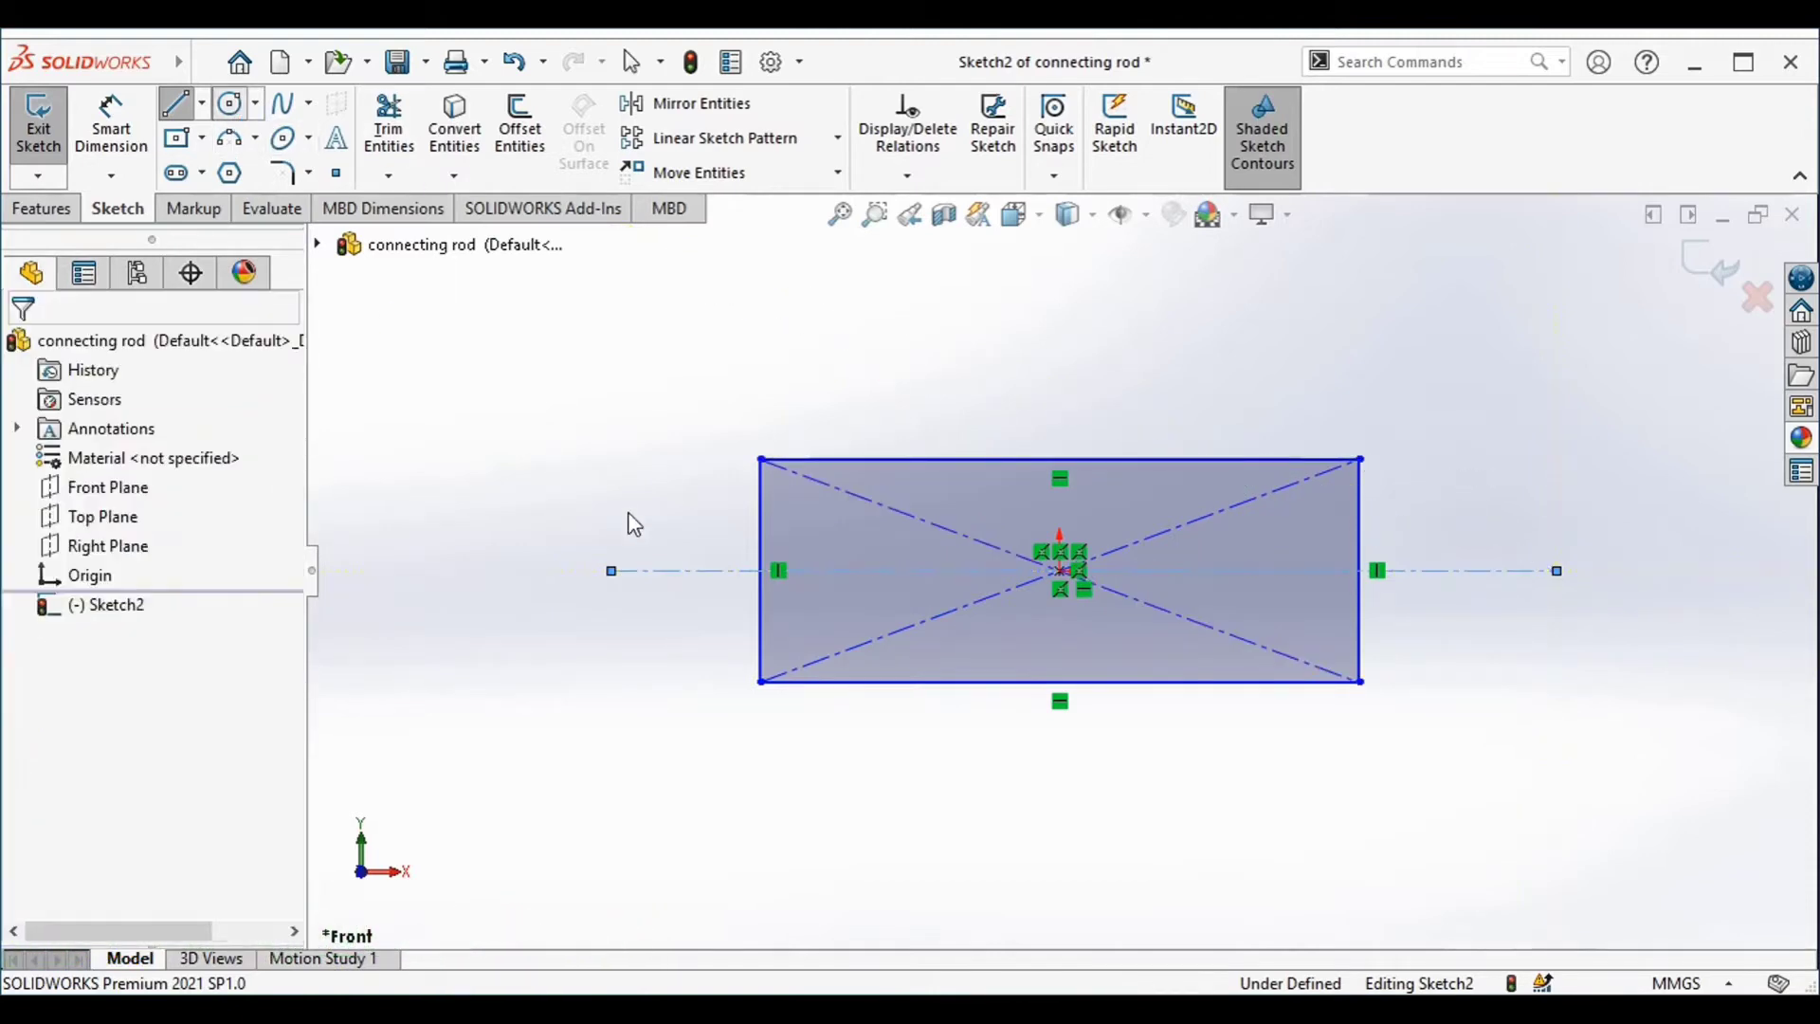
left_click(611, 571)
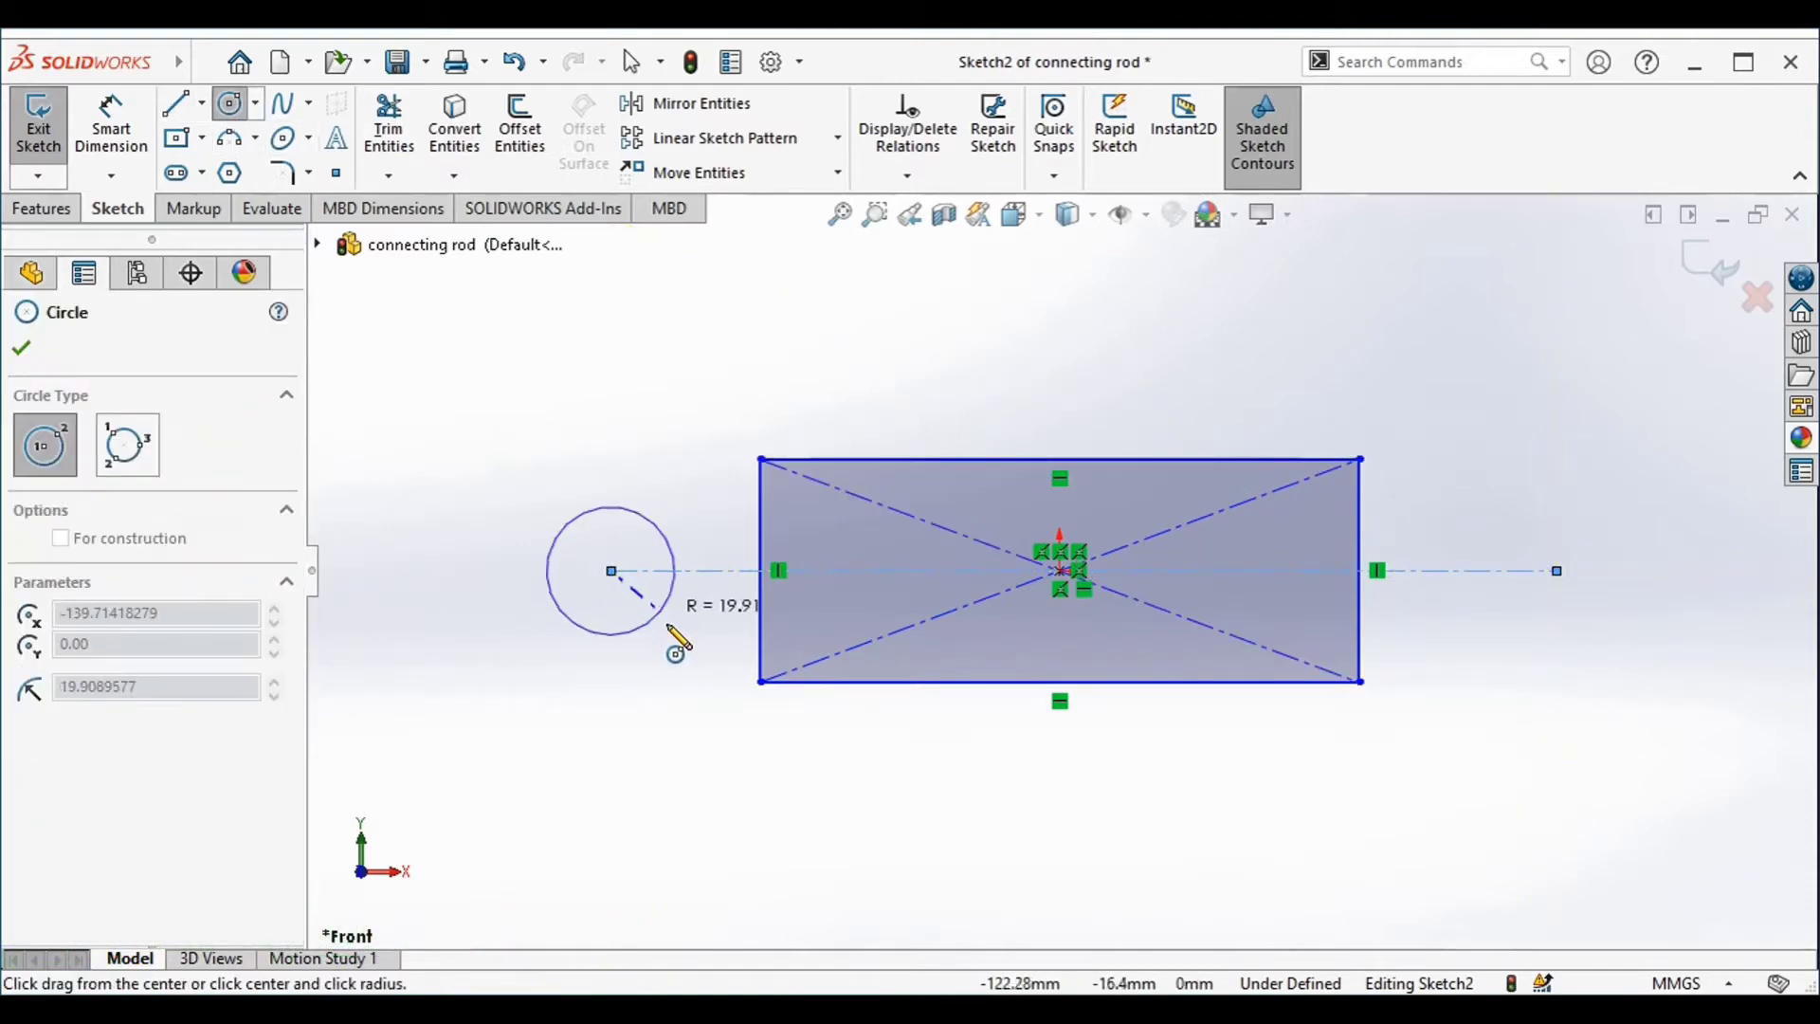
left_click(783, 706)
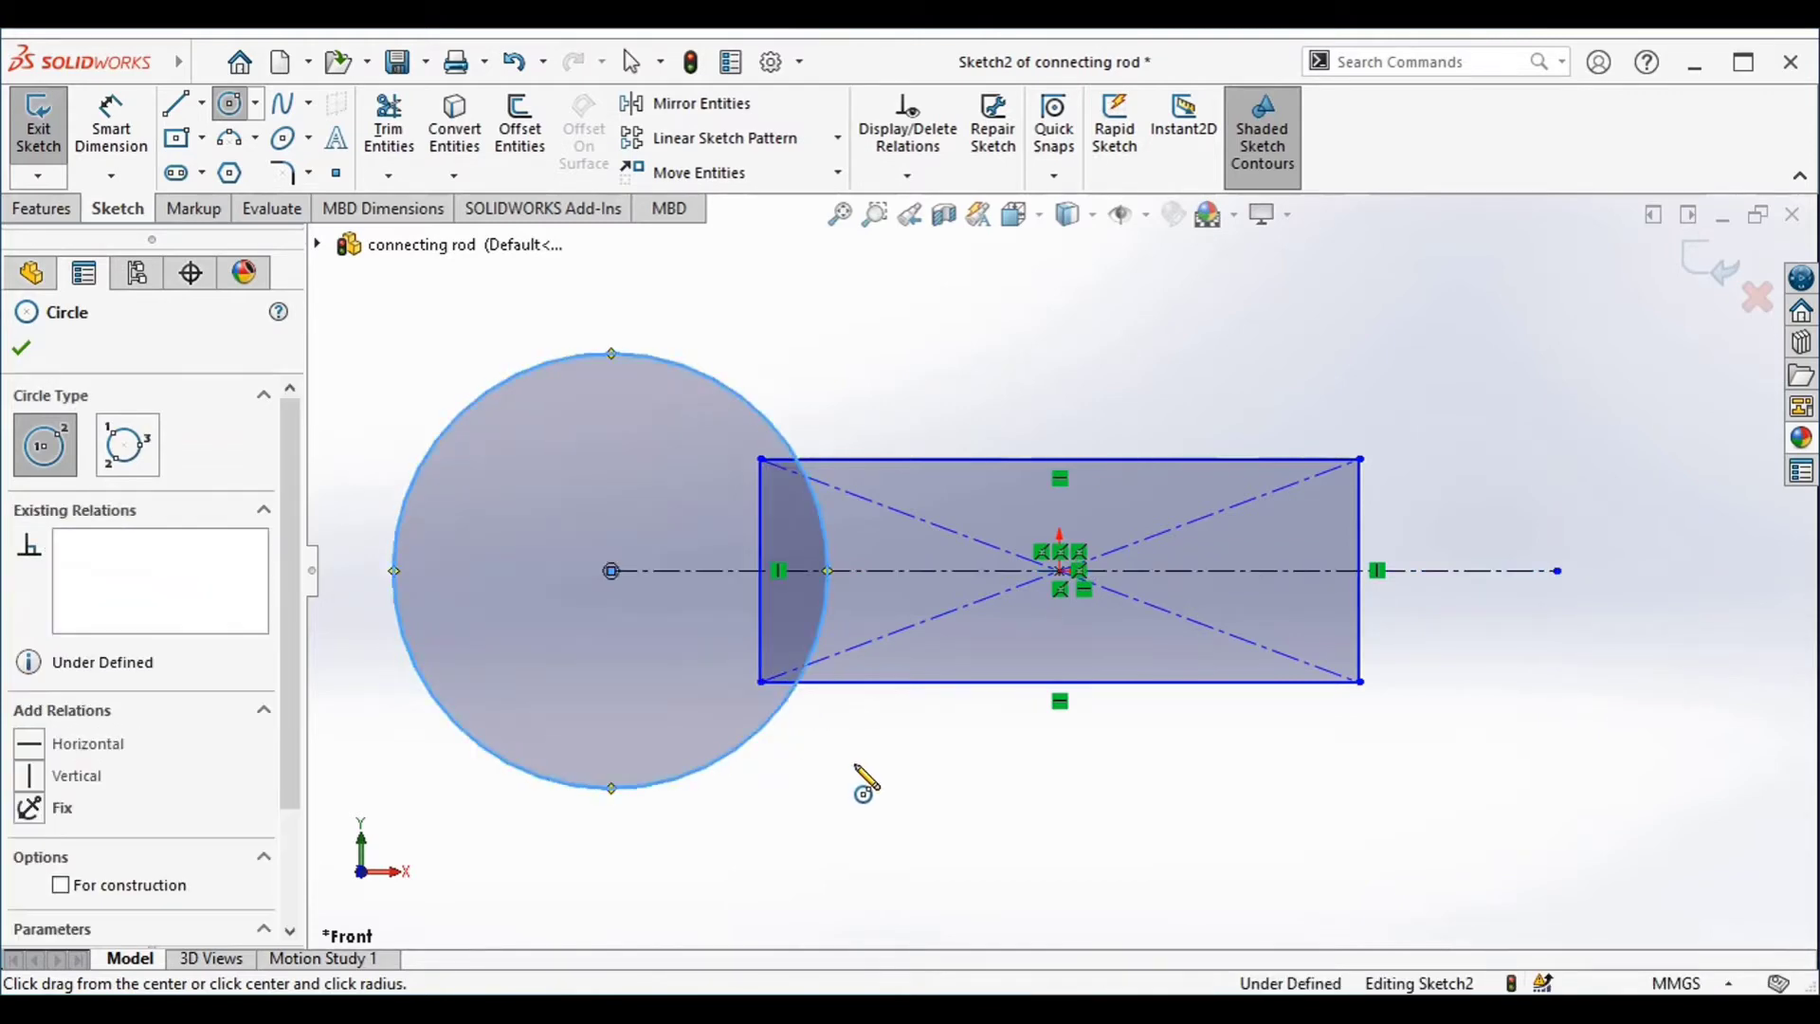
Dimension the horizontal construction line's length to 152.4 mm
right_click_drag(863, 775, 865, 677)
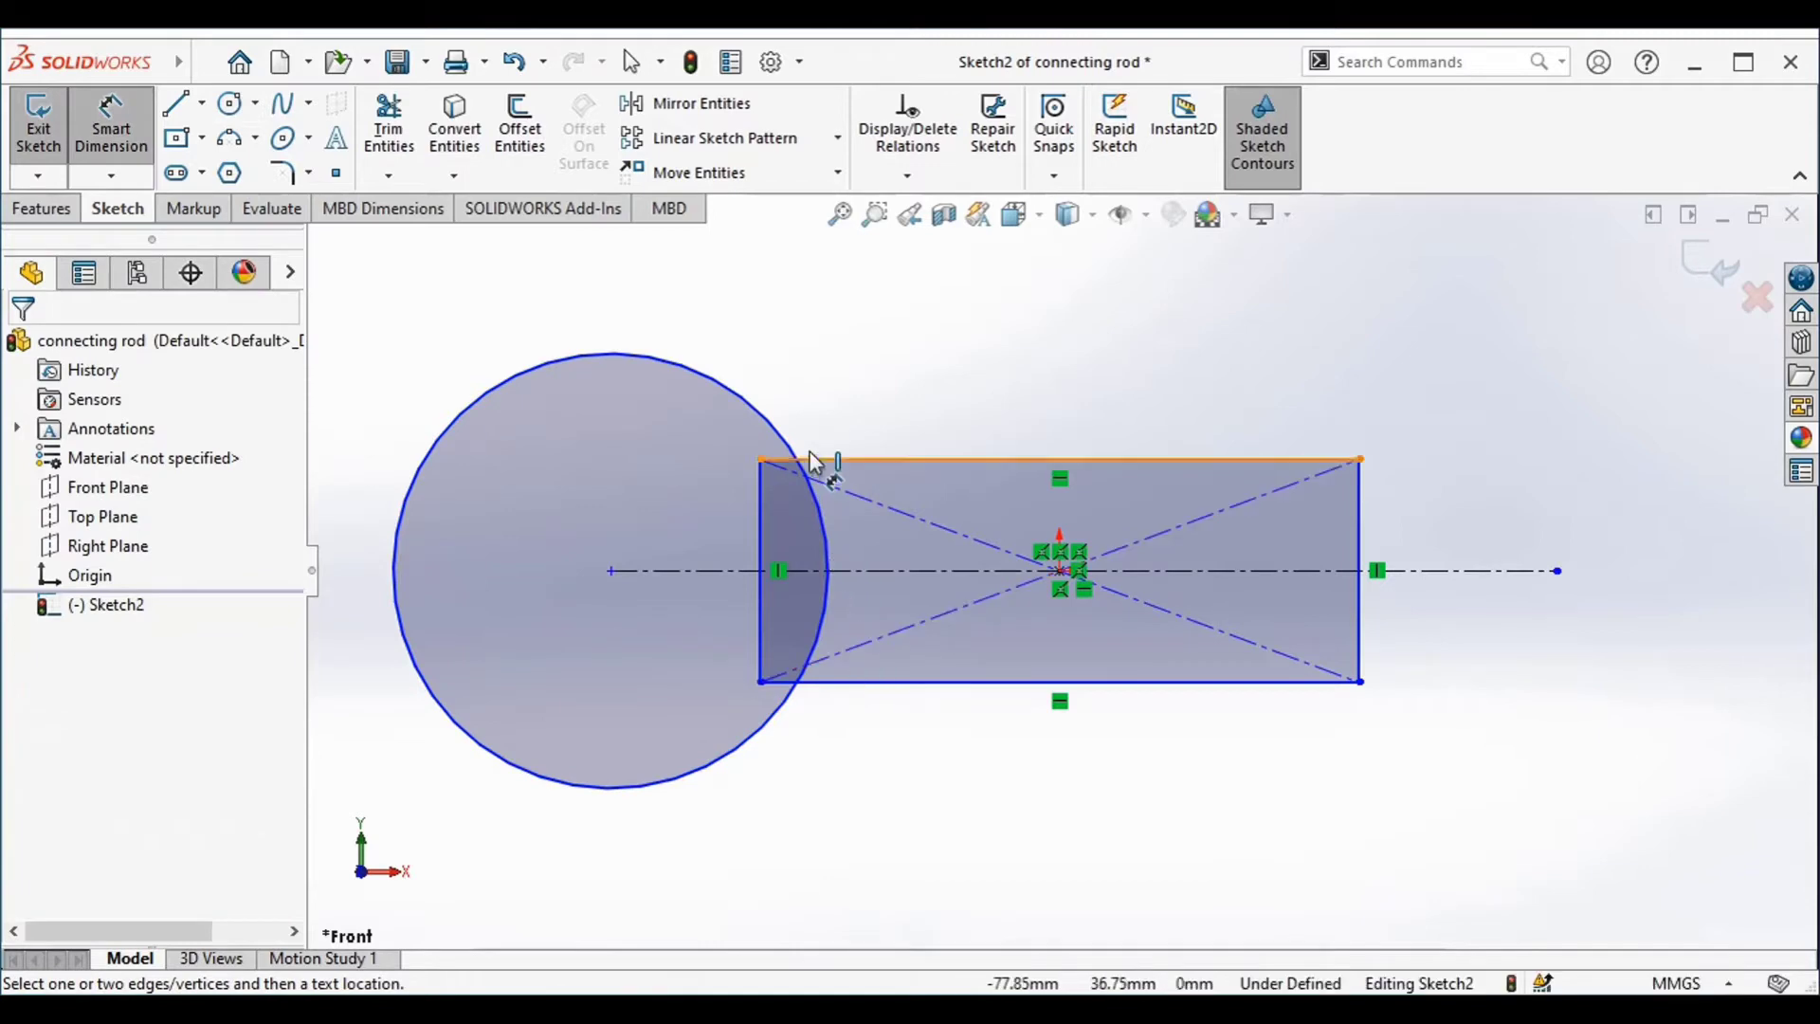
left_click(1413, 571)
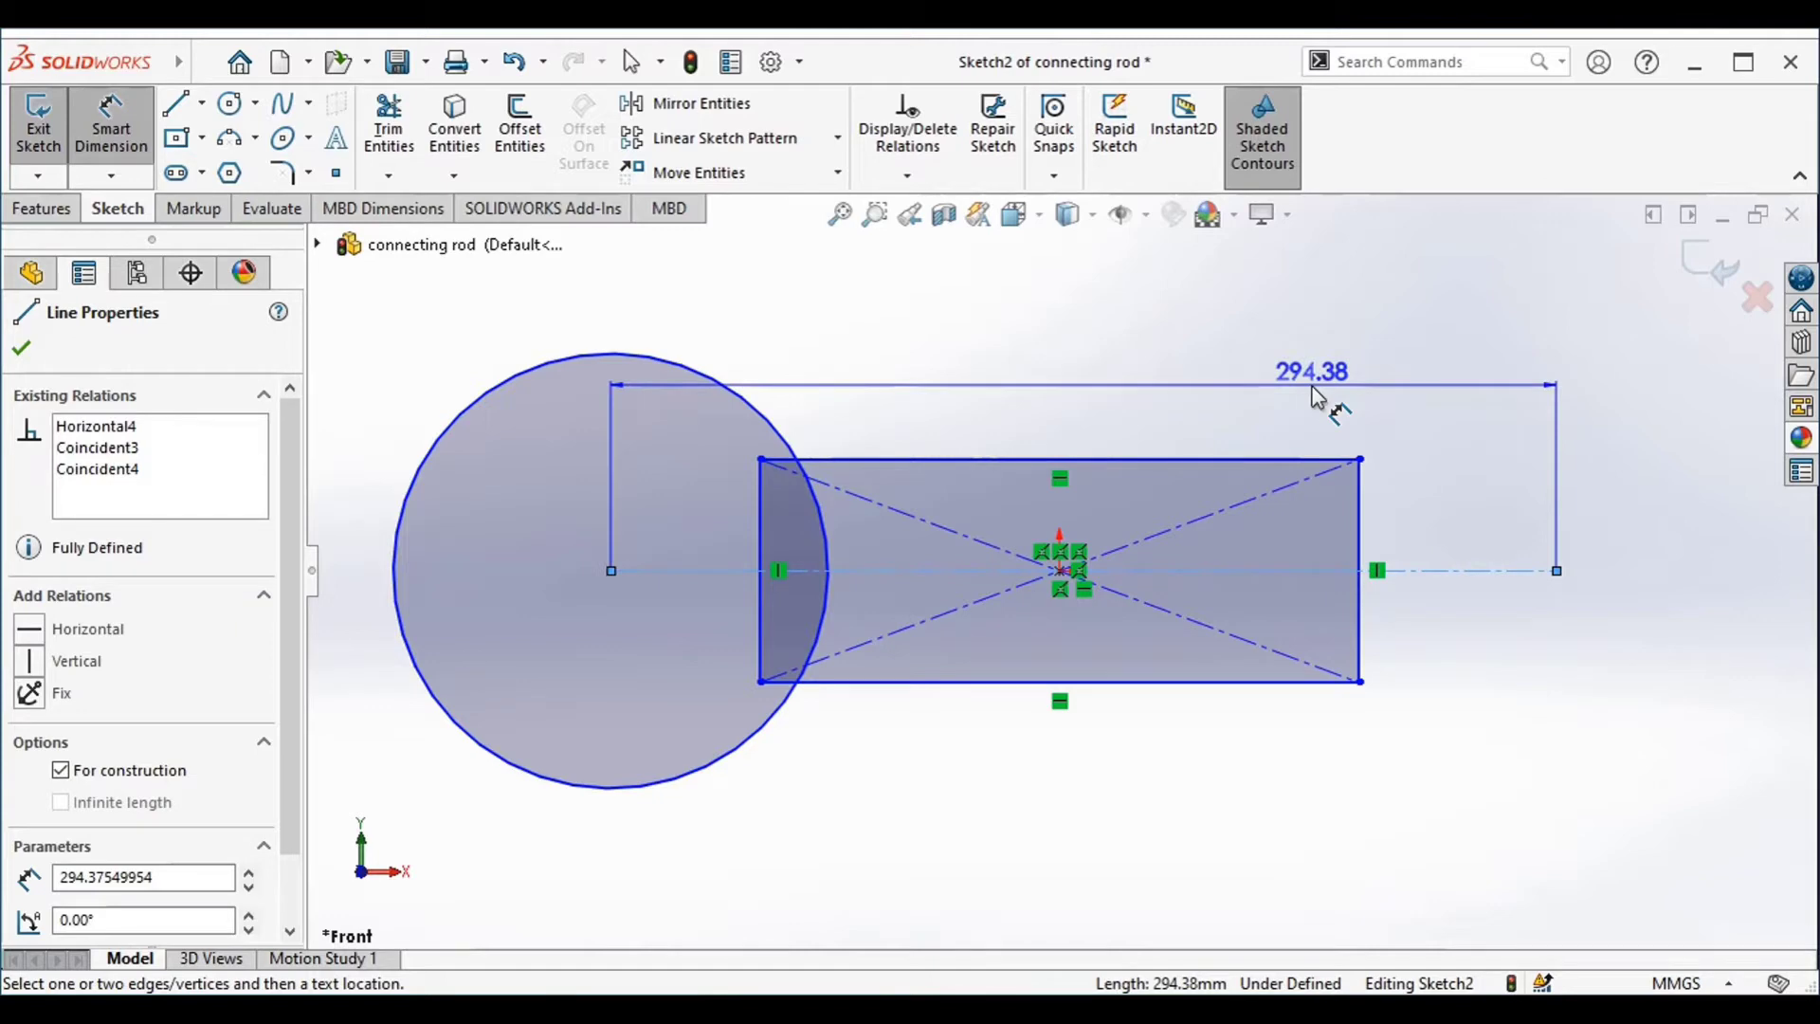
left_click(1316, 398)
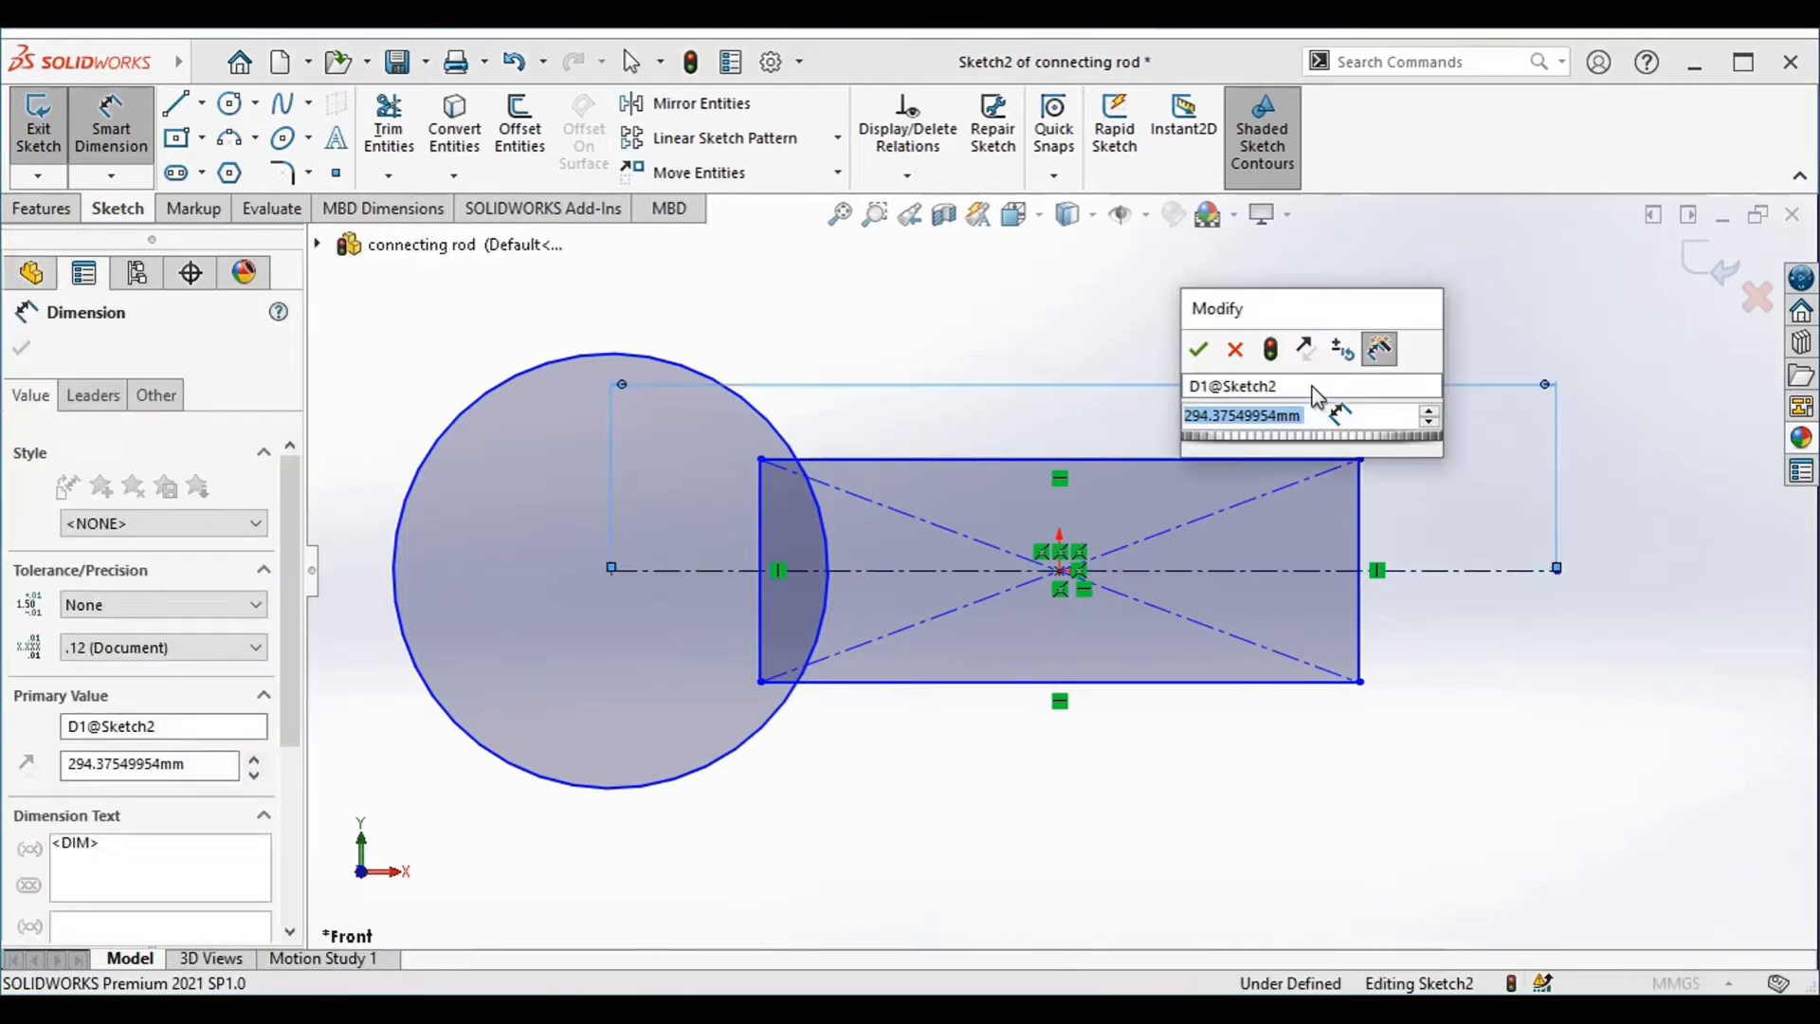
type("152")
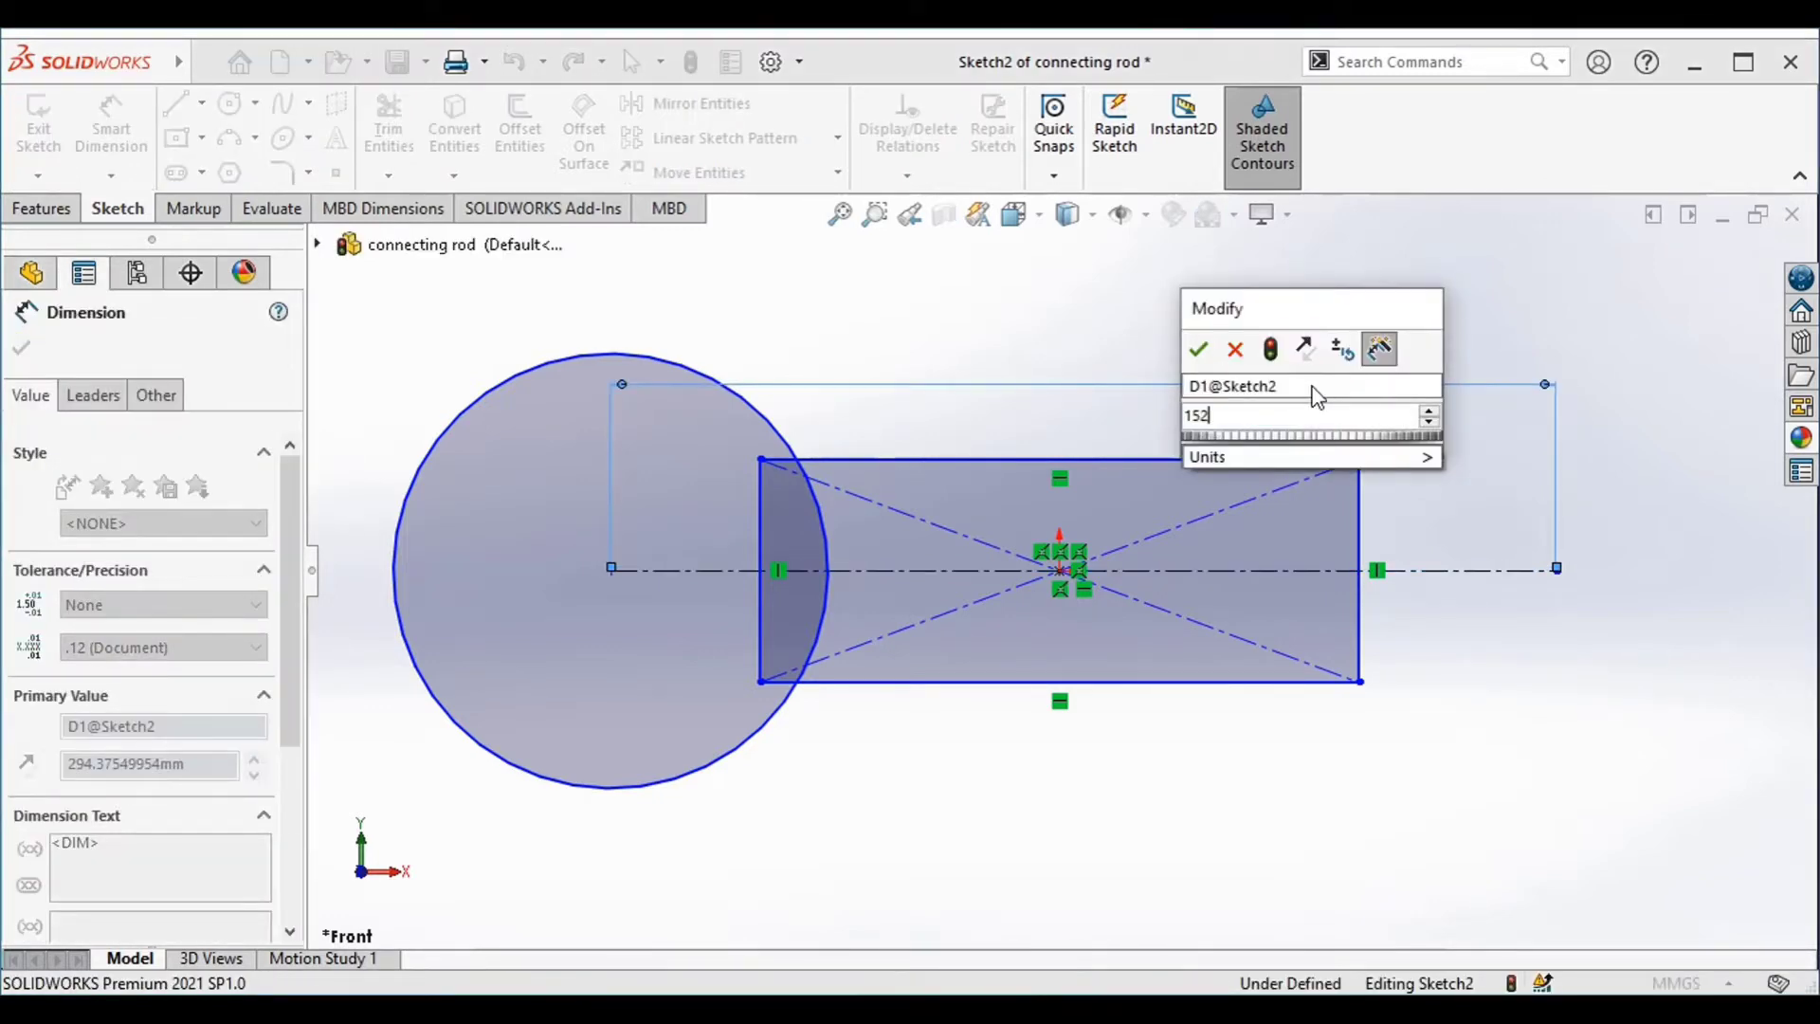
type(".4")
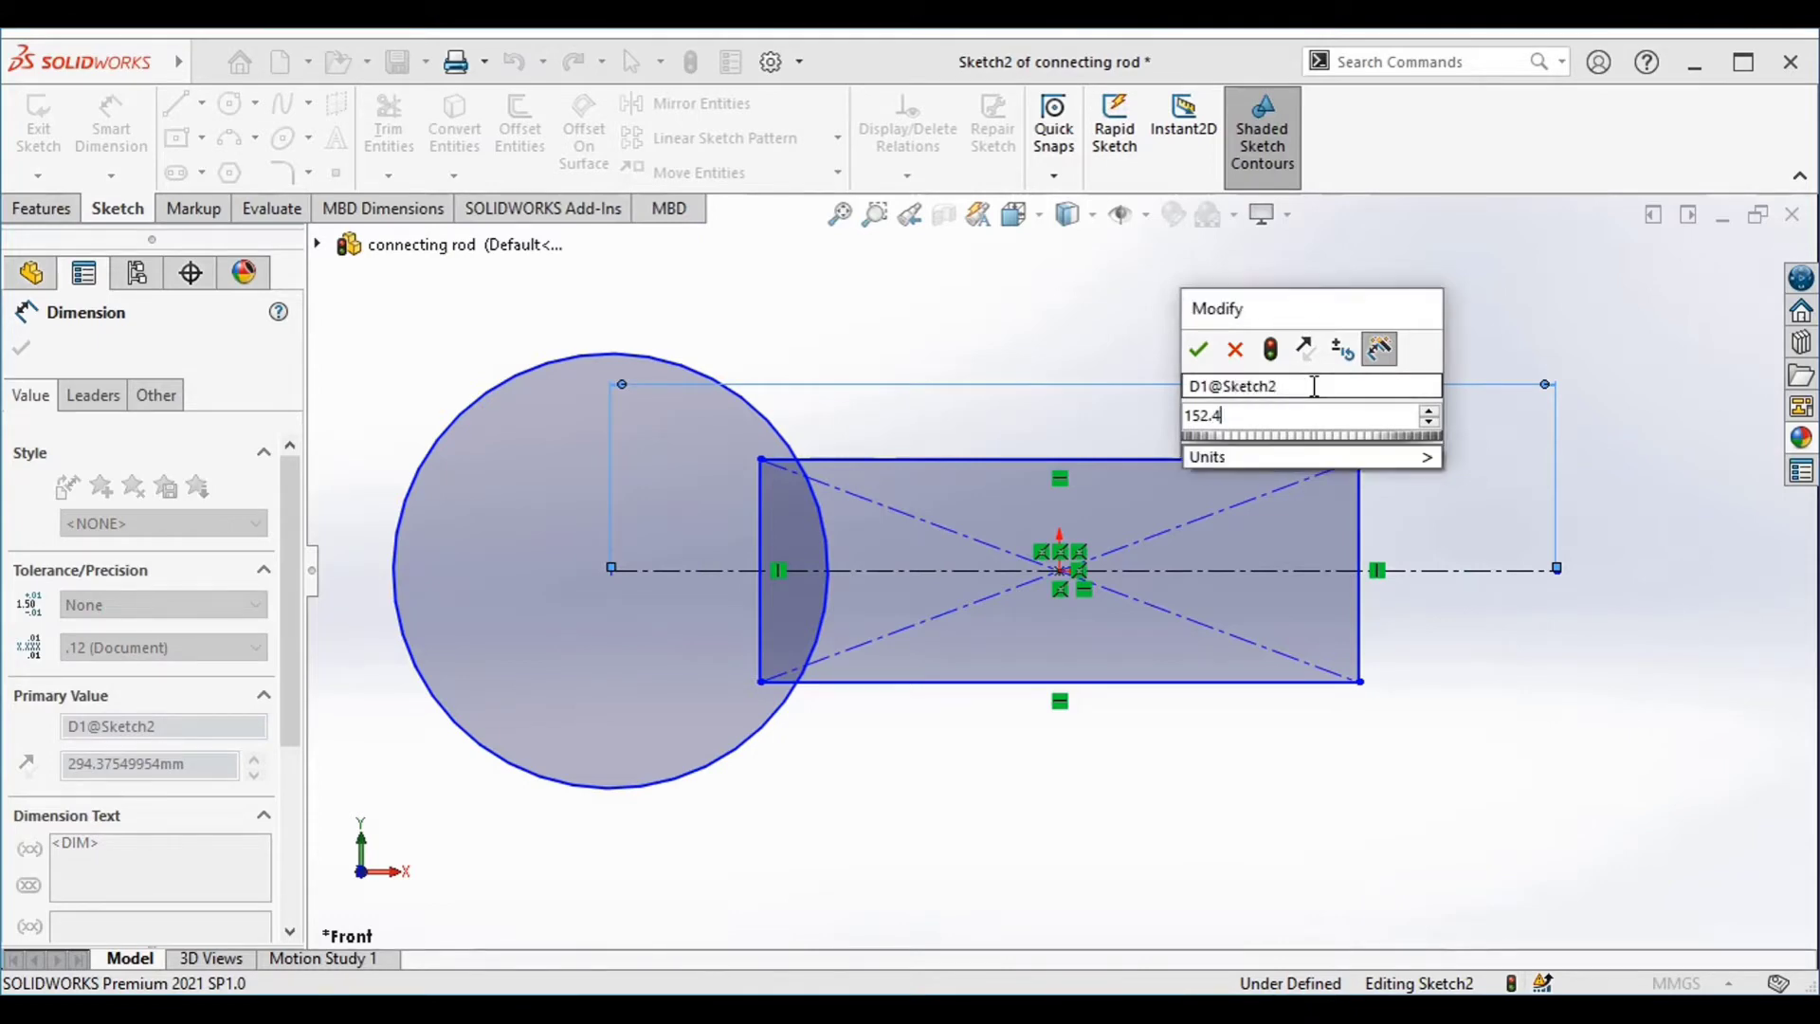
key("Return")
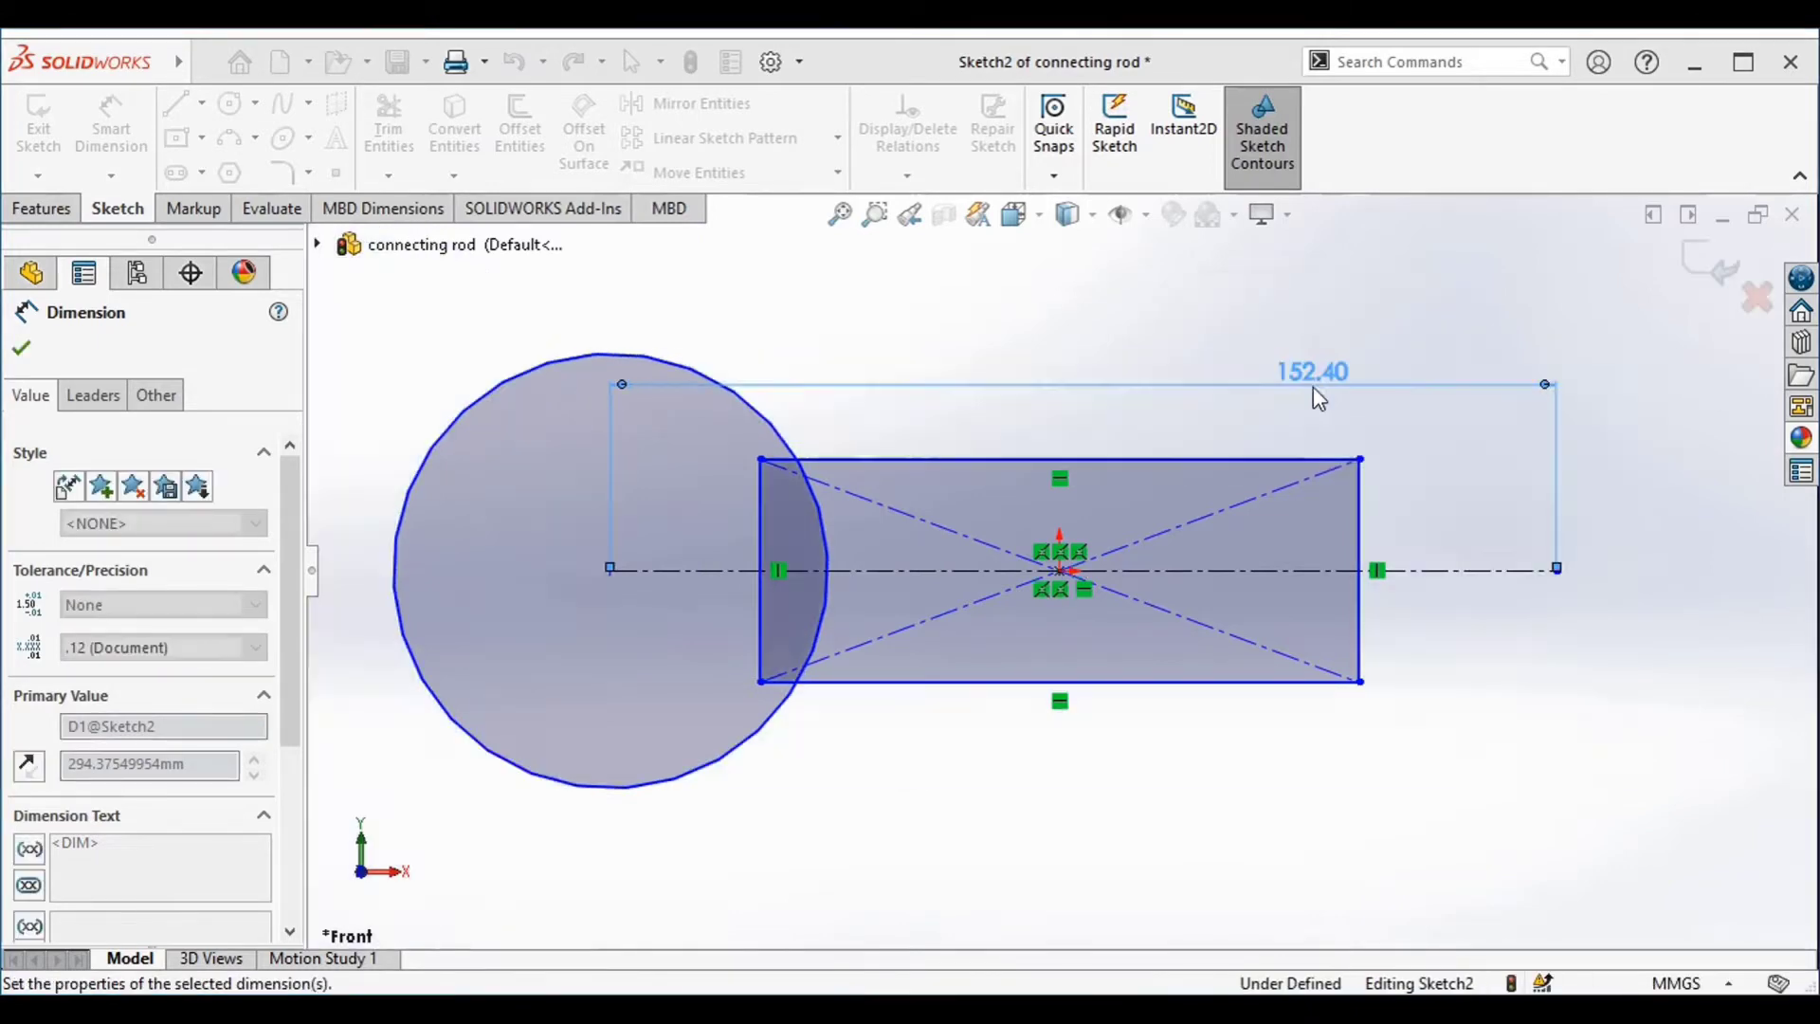
Dimension the left circle's diameter to 50.8 mm
left_click(699, 769)
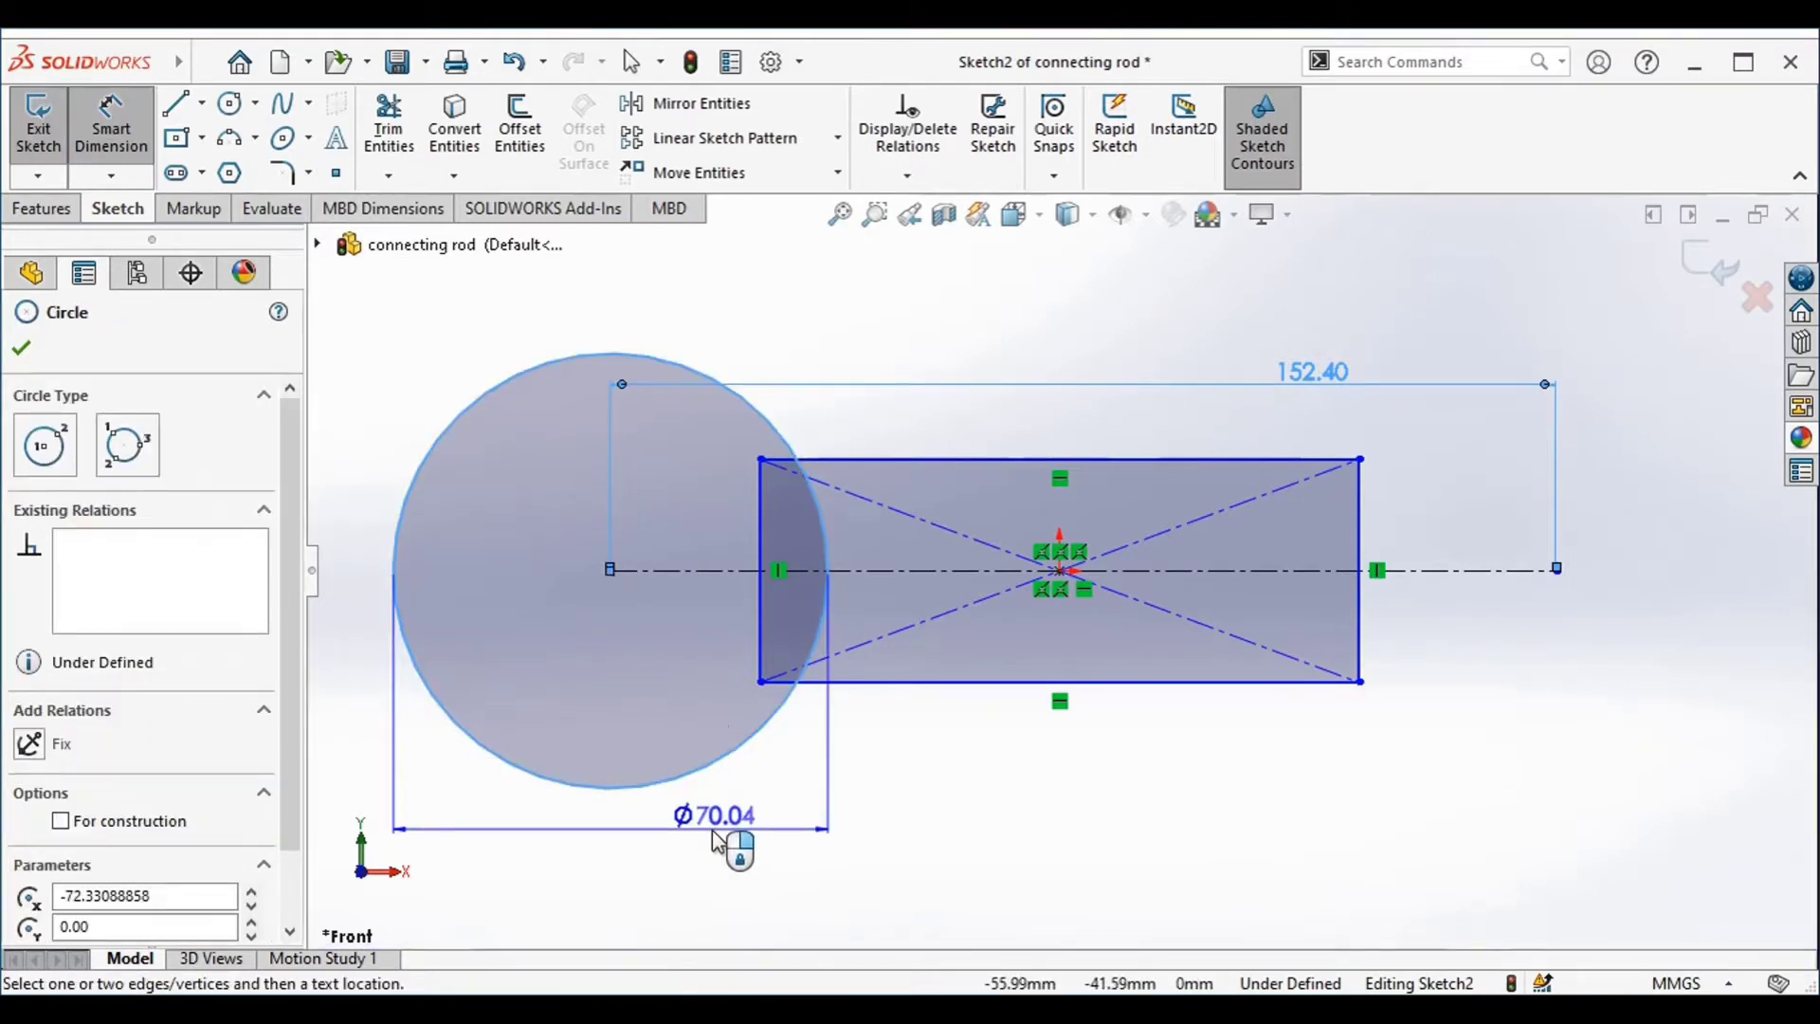
left_click(717, 840)
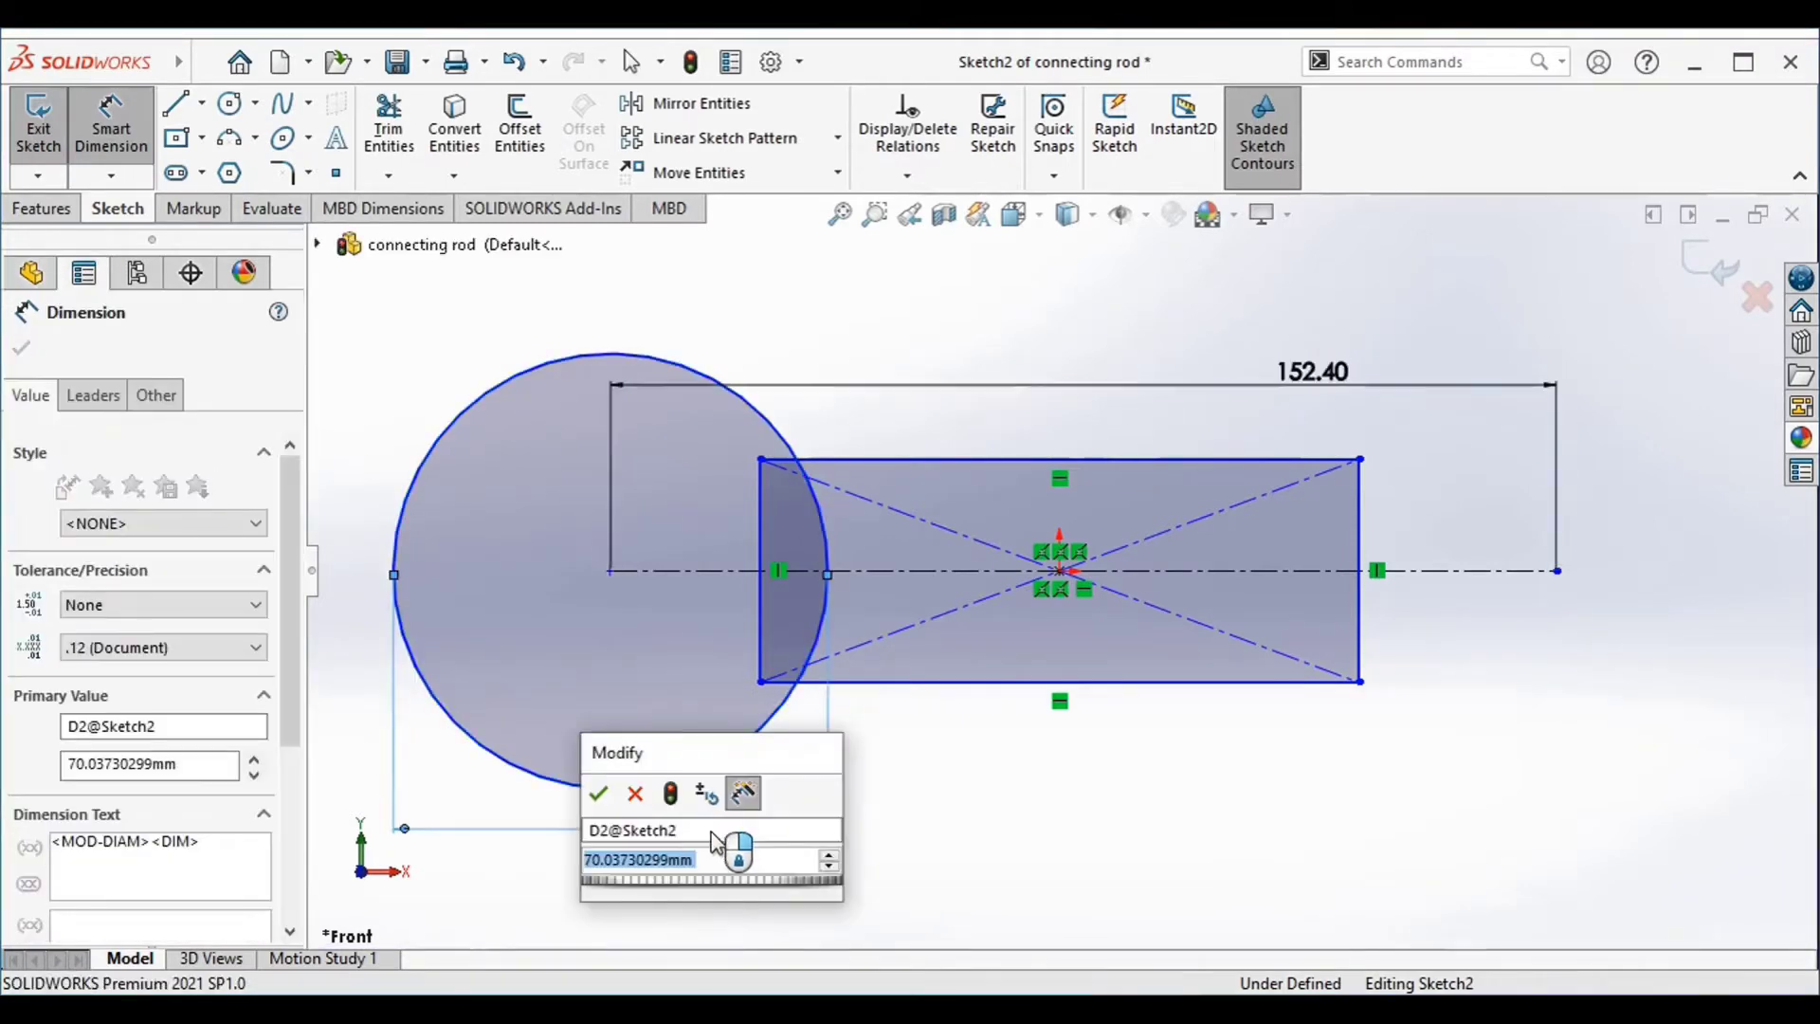
type("5")
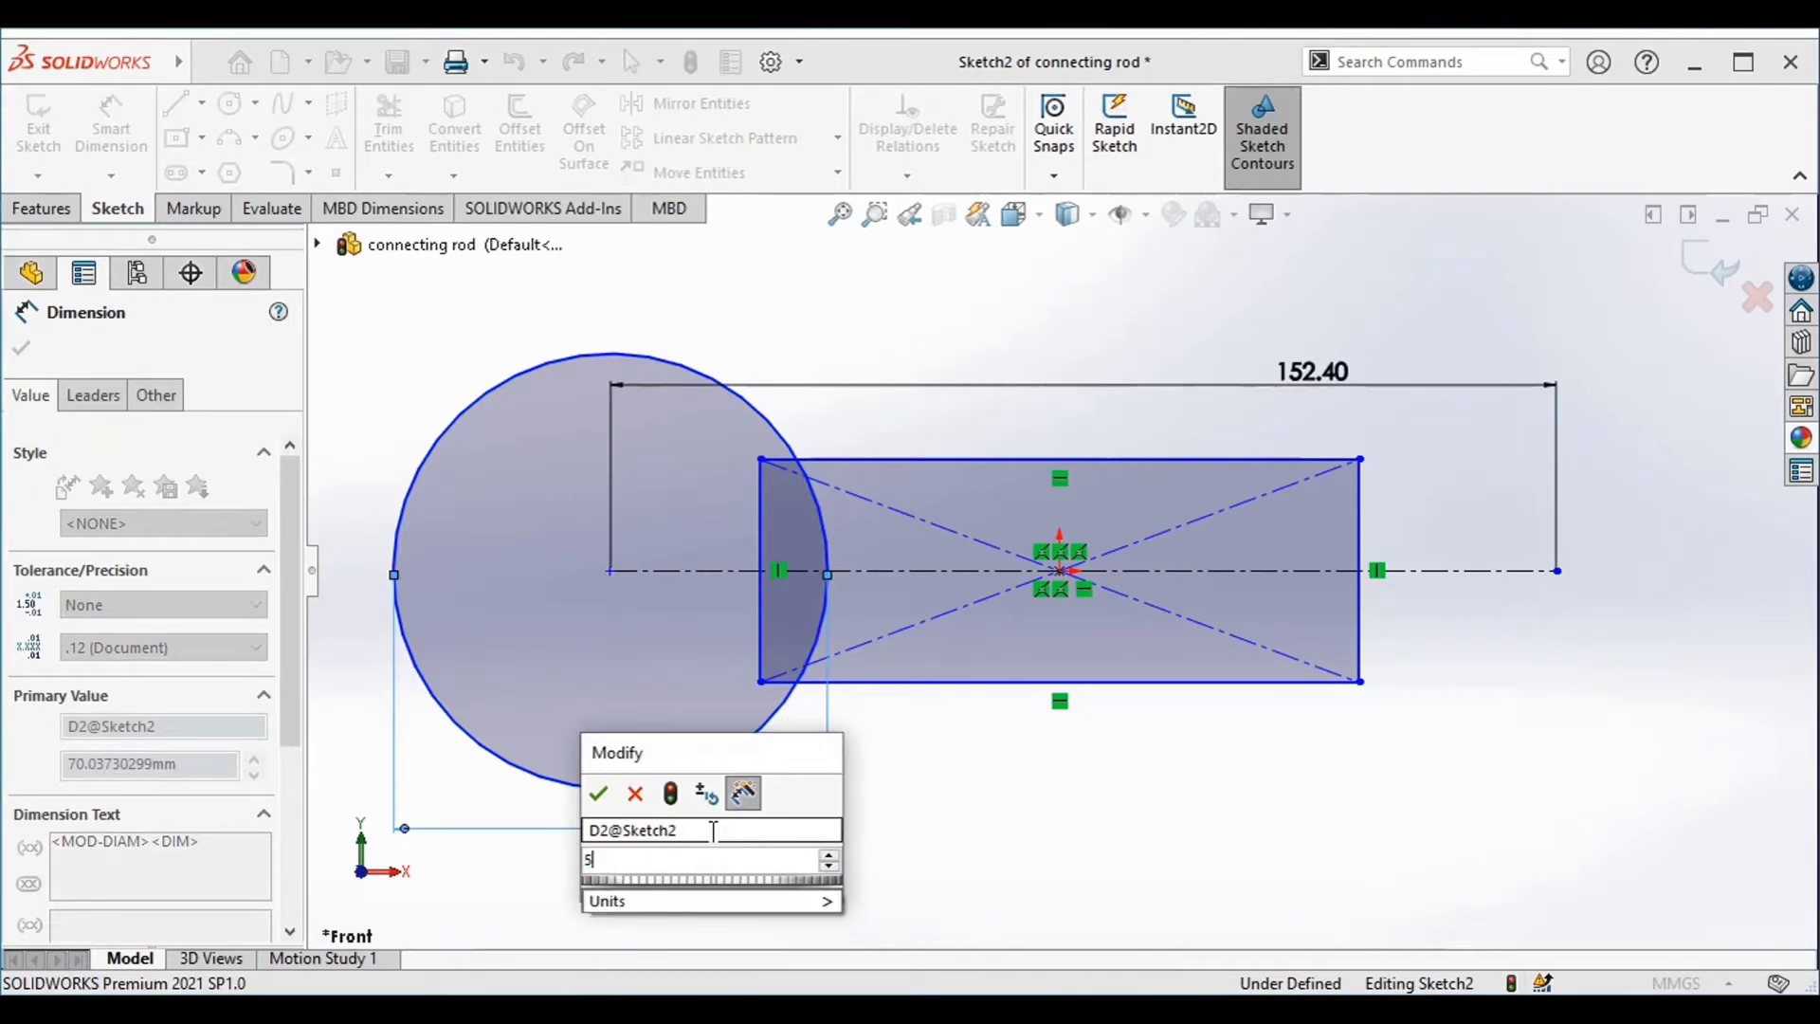
type("0.")
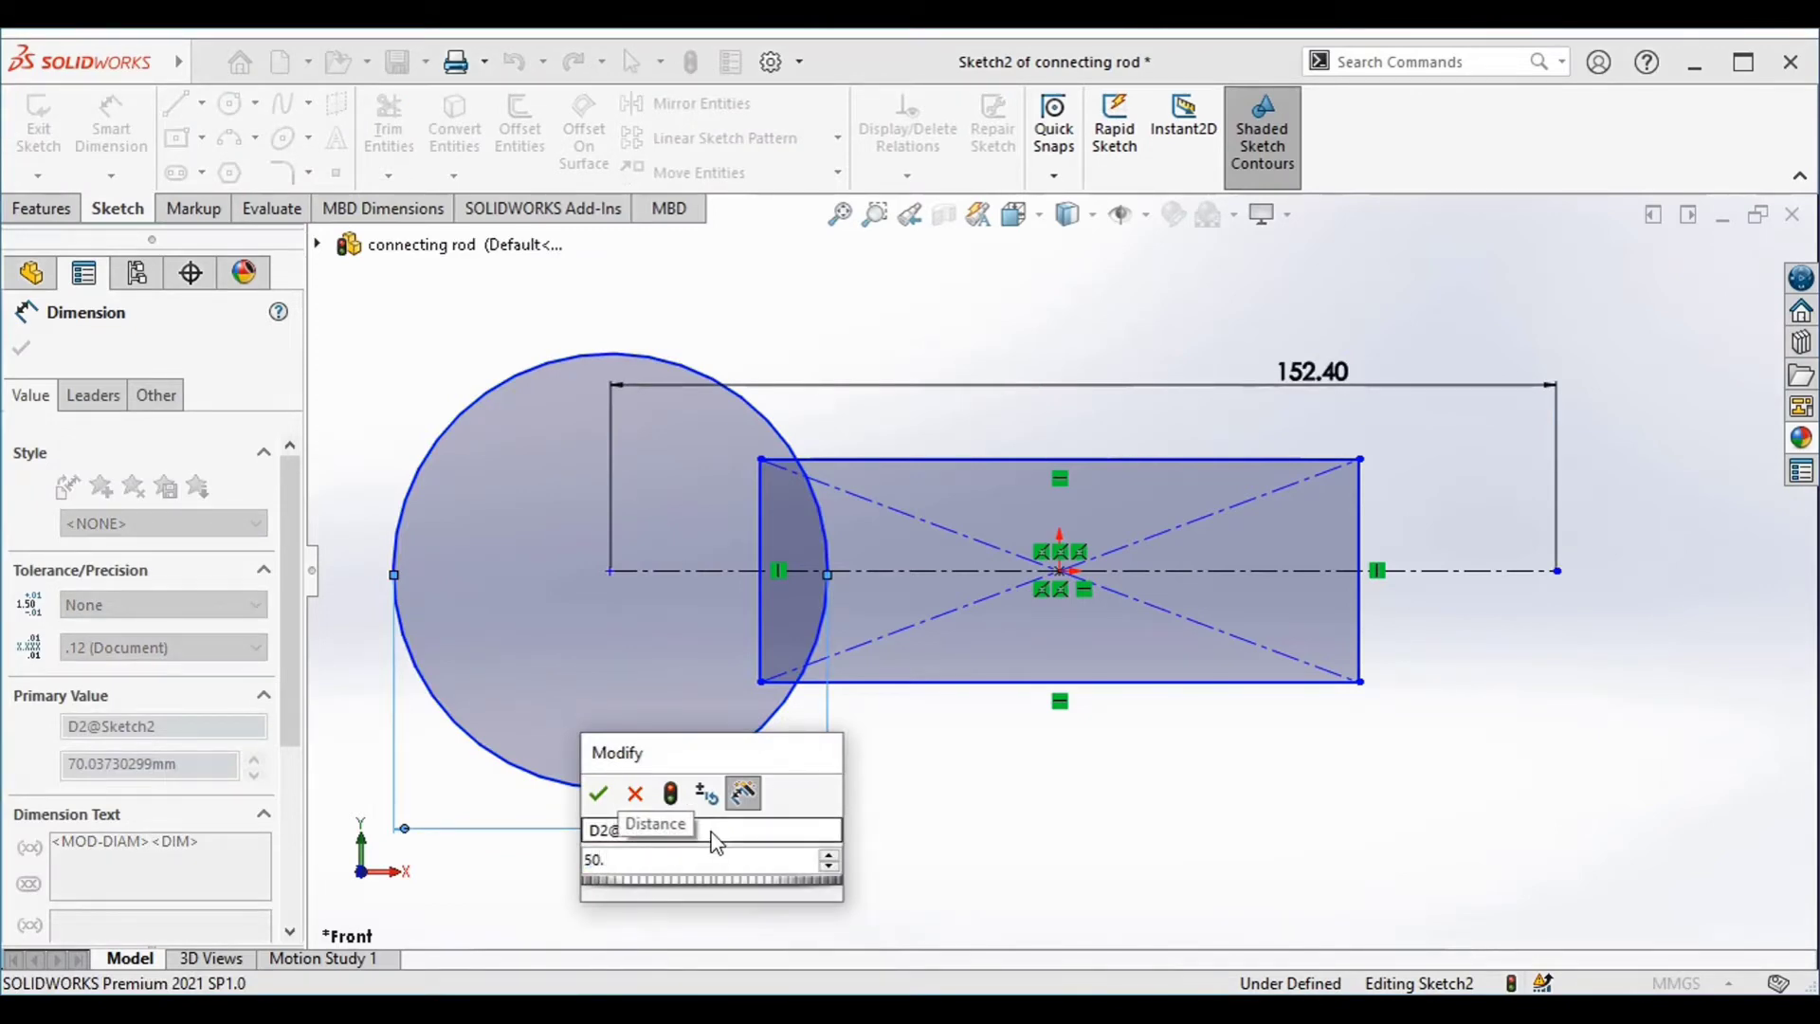
type("8")
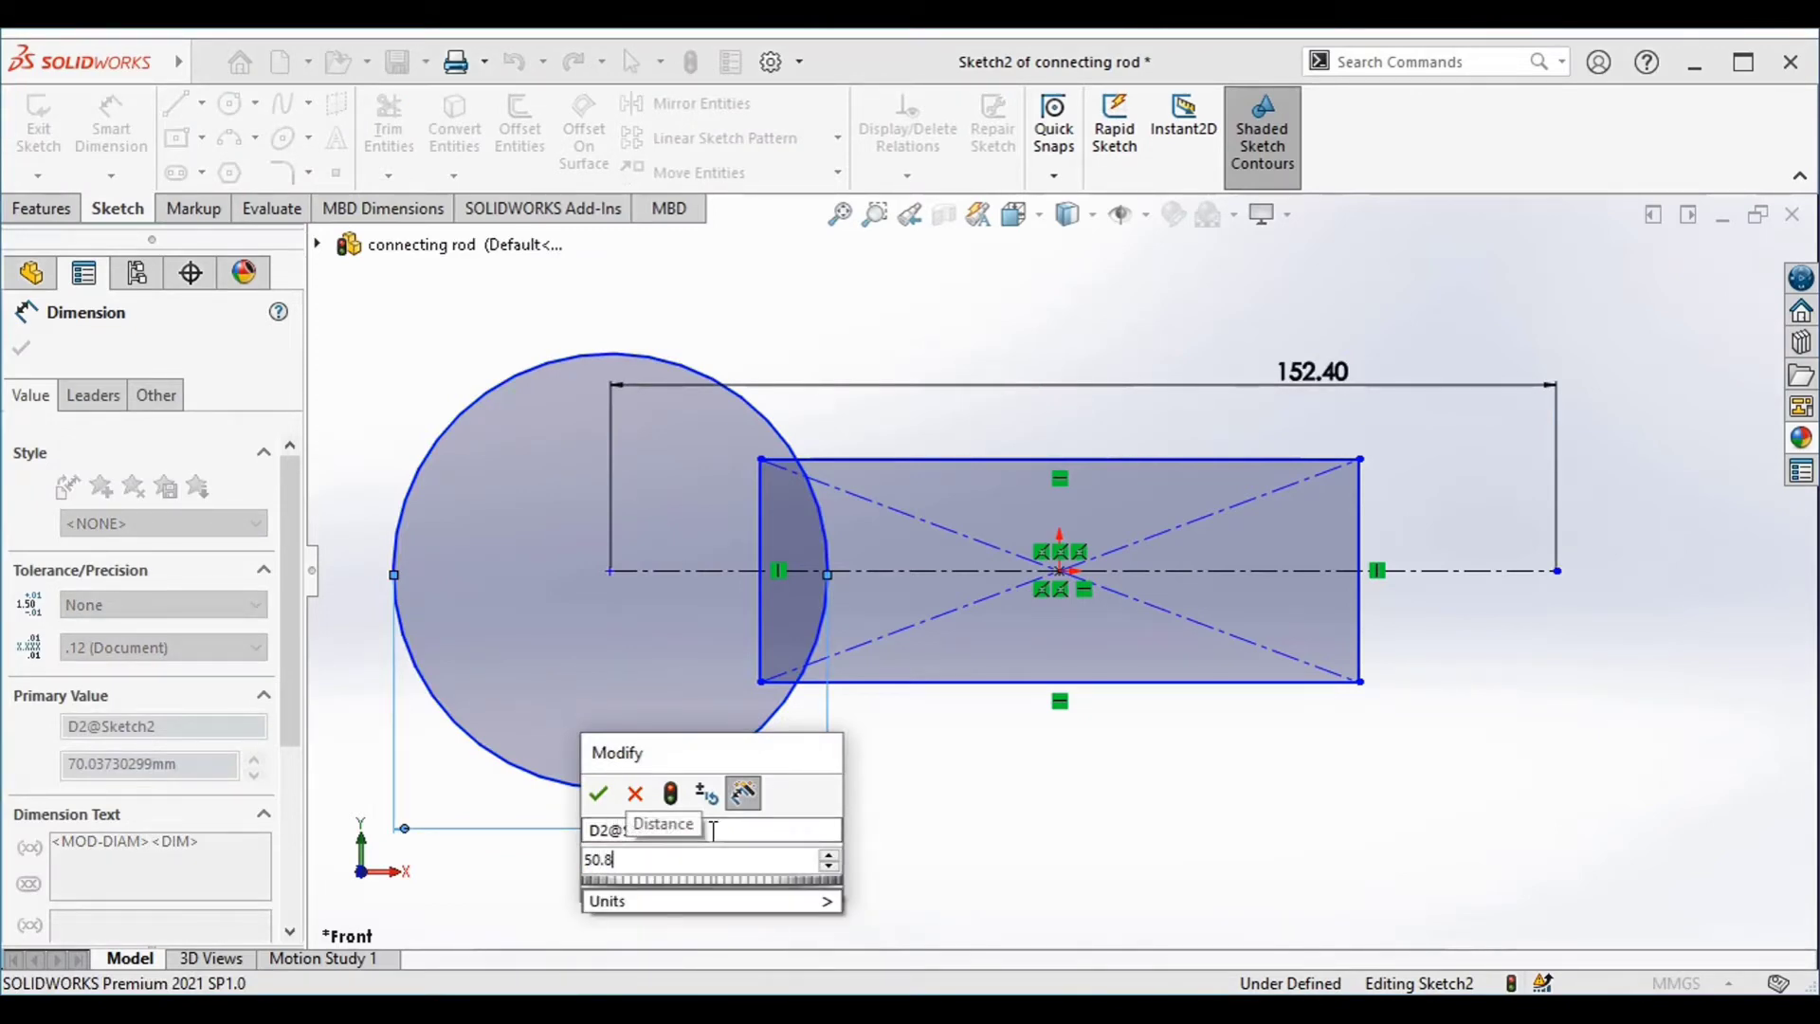
key("Return")
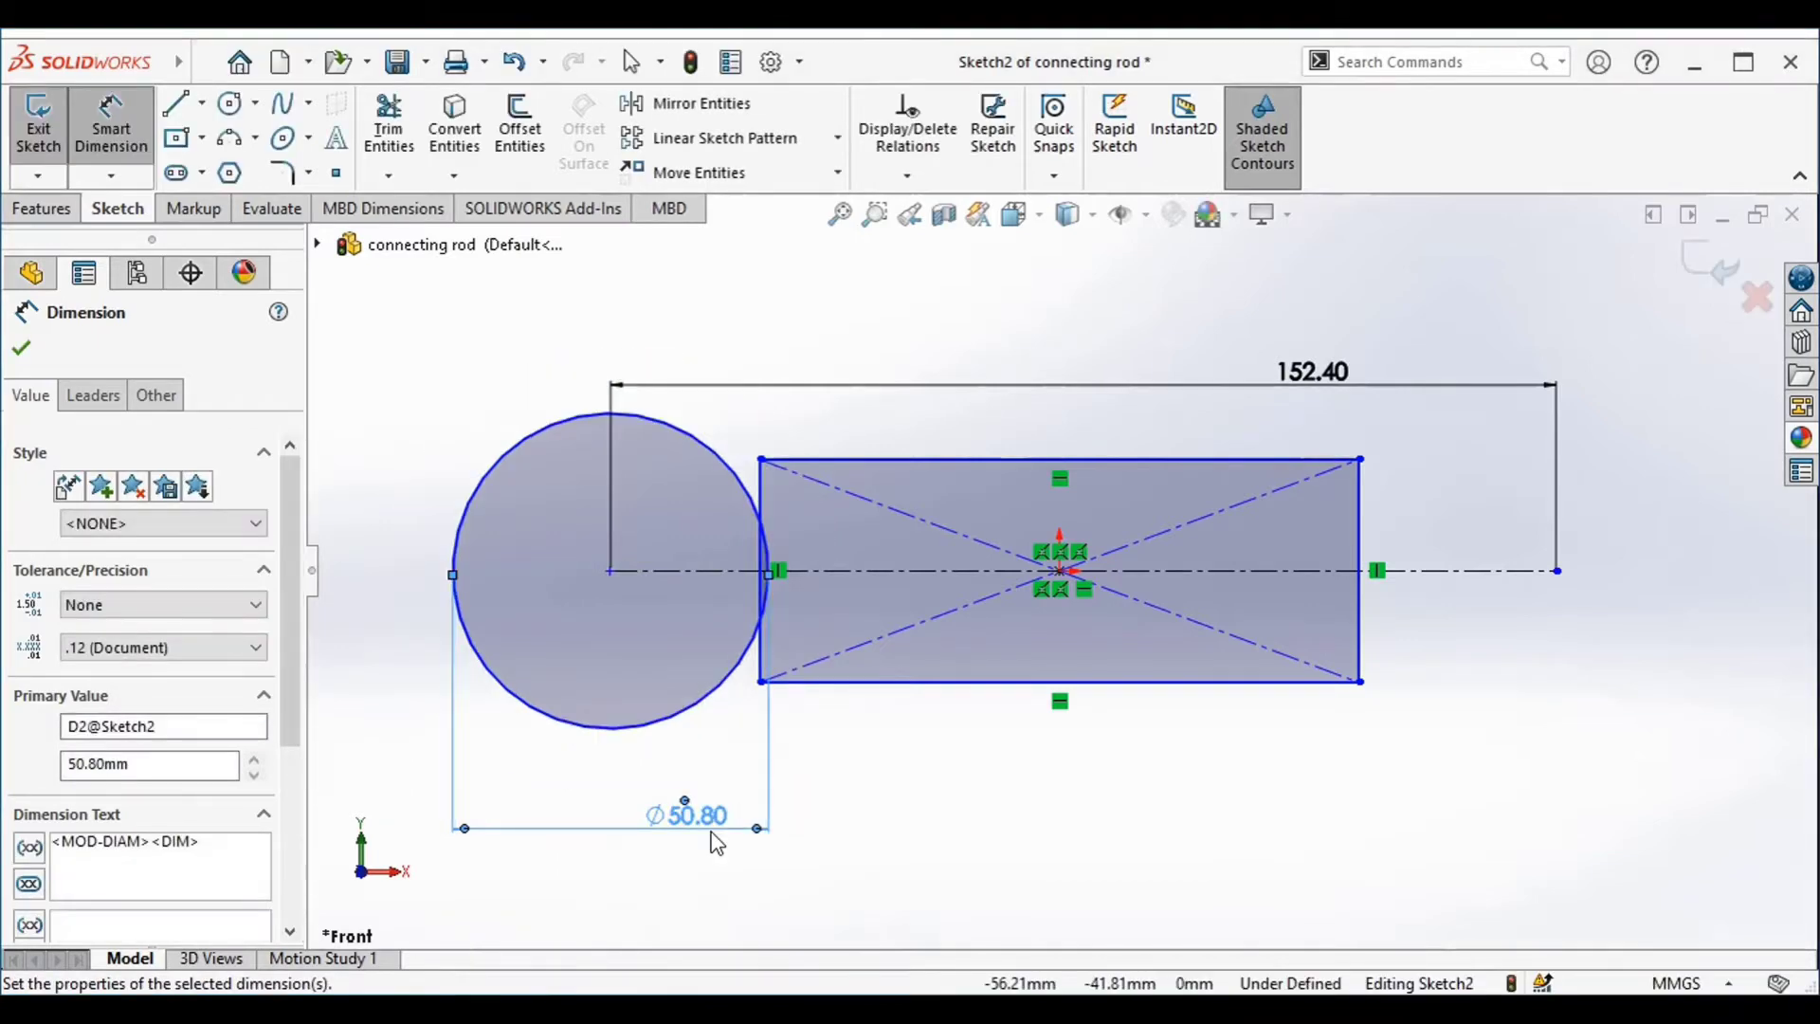
Add a Coincident relation between the left circle and the rectangle's upper-left corner
left_click(770, 472)
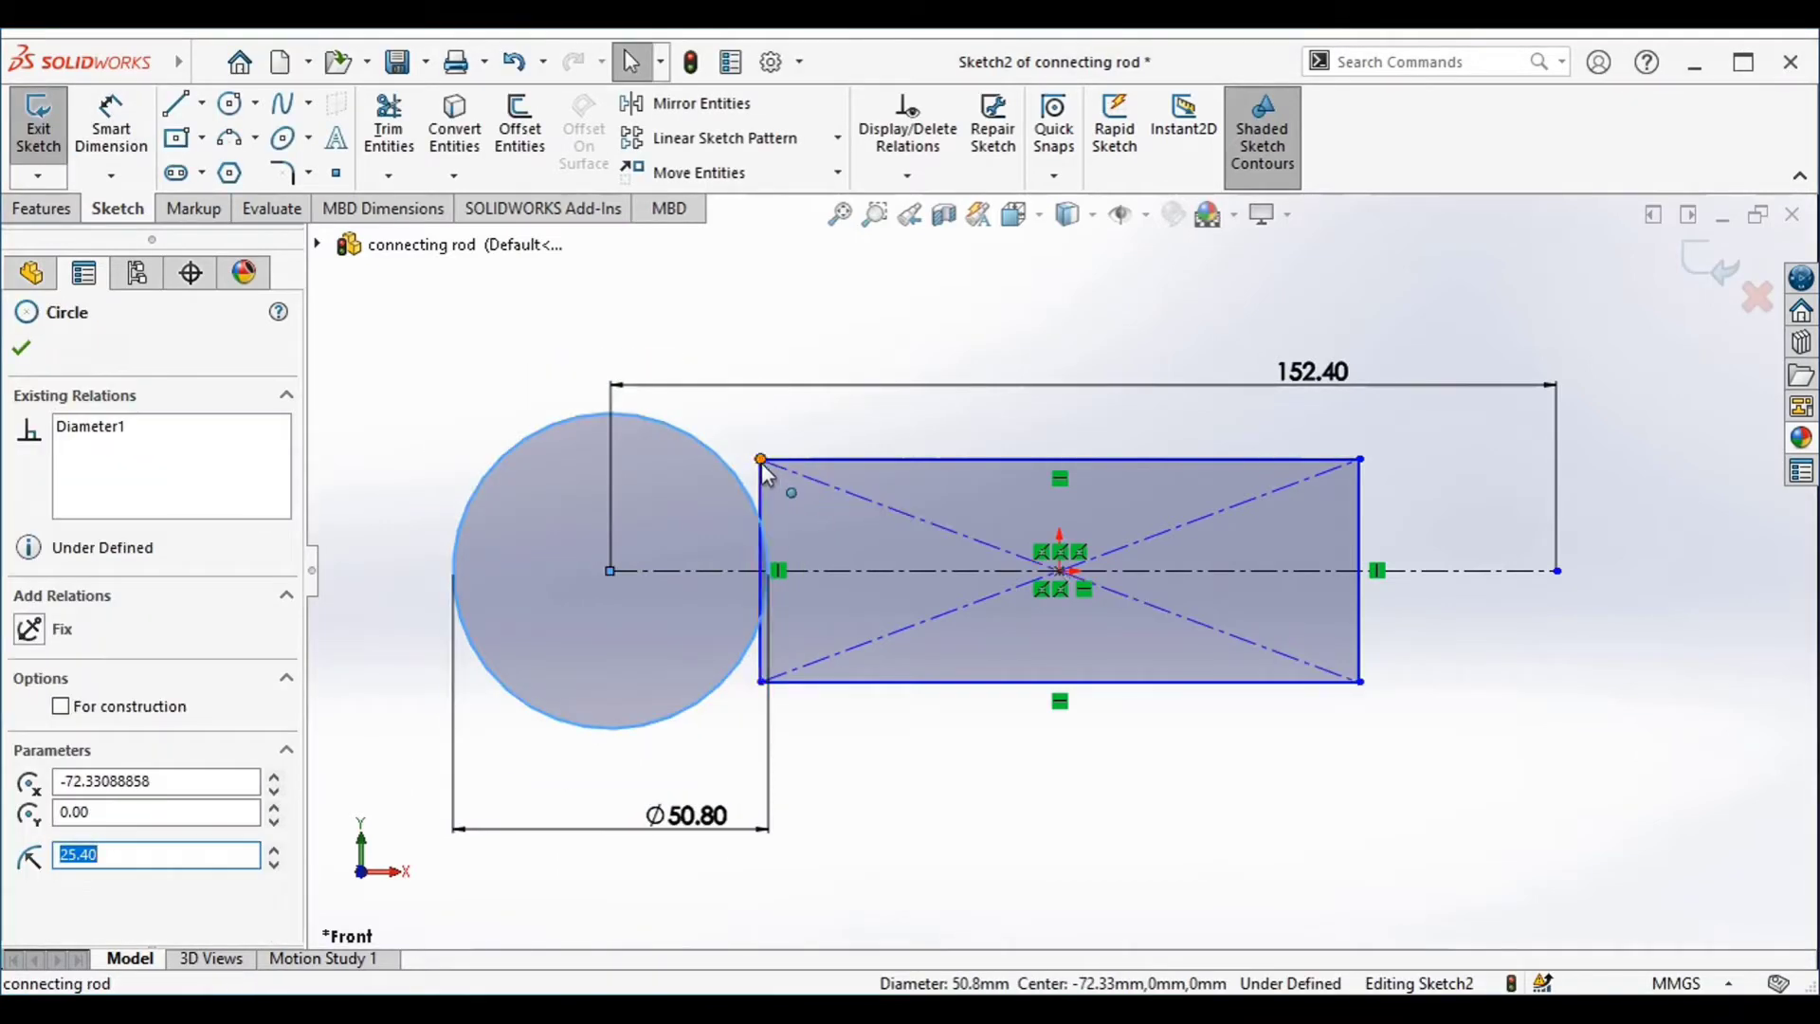
left_click(762, 462, "ctrl")
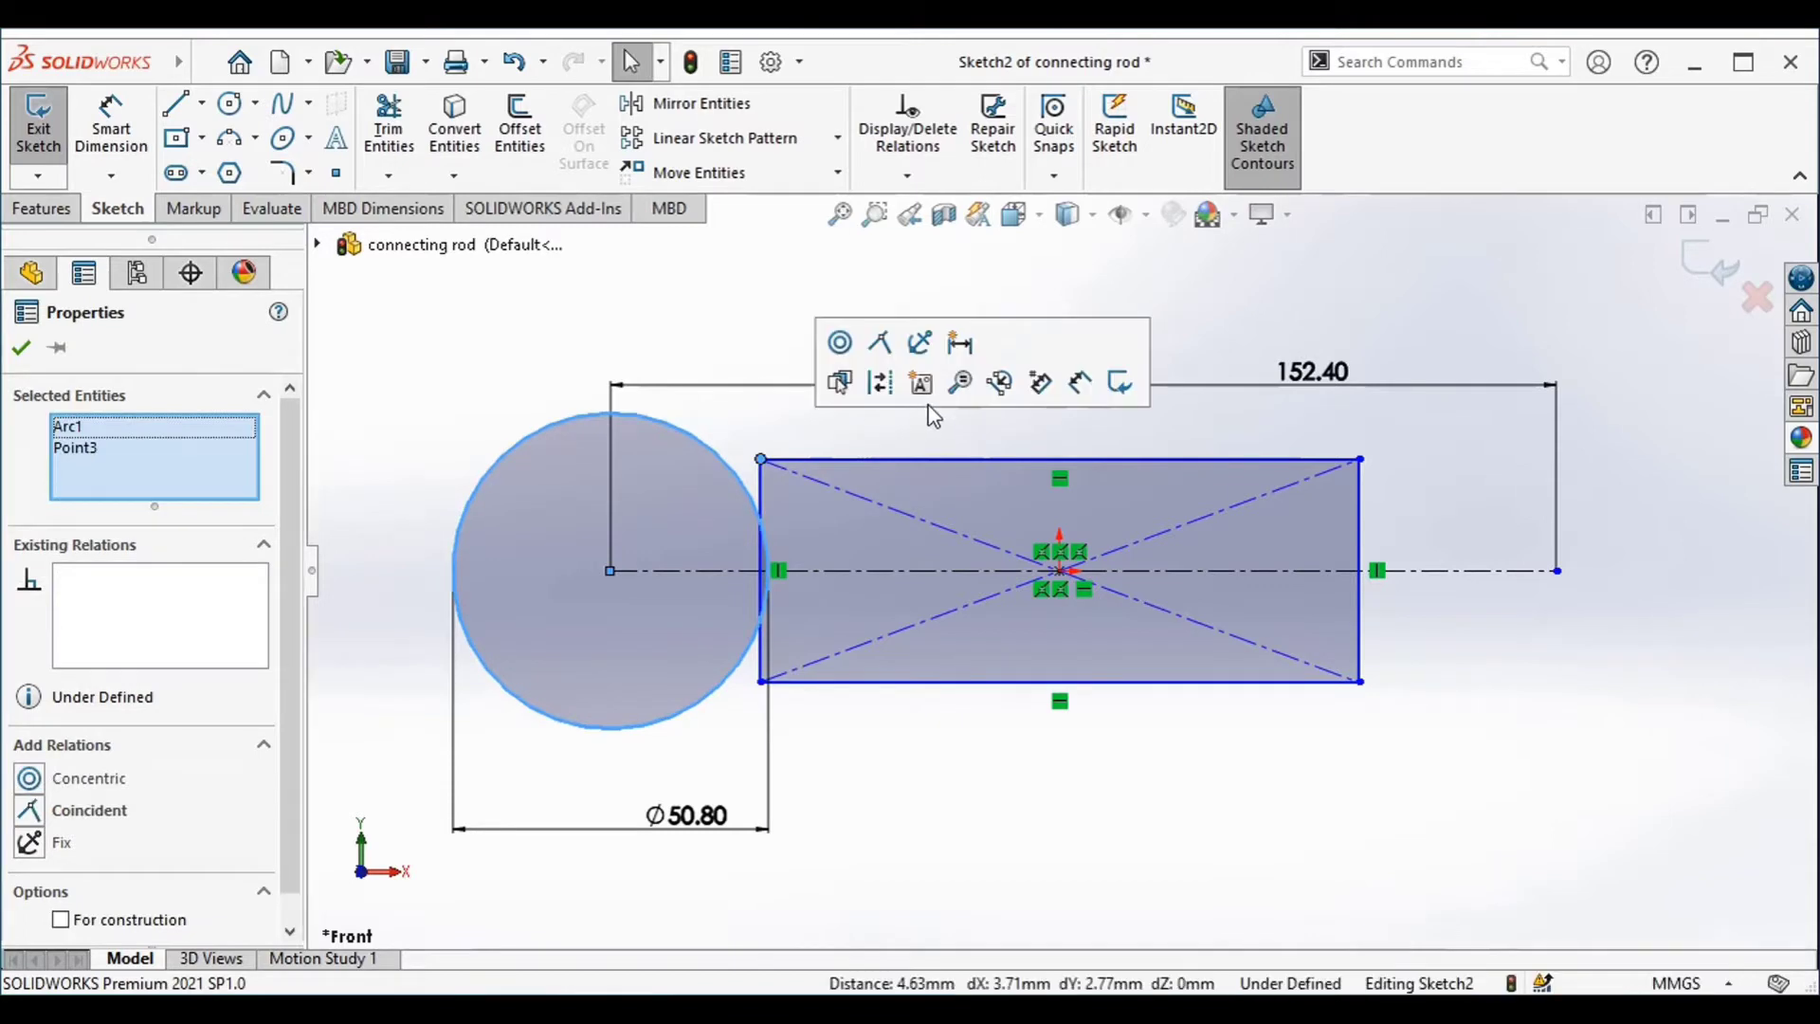
left_click(885, 351)
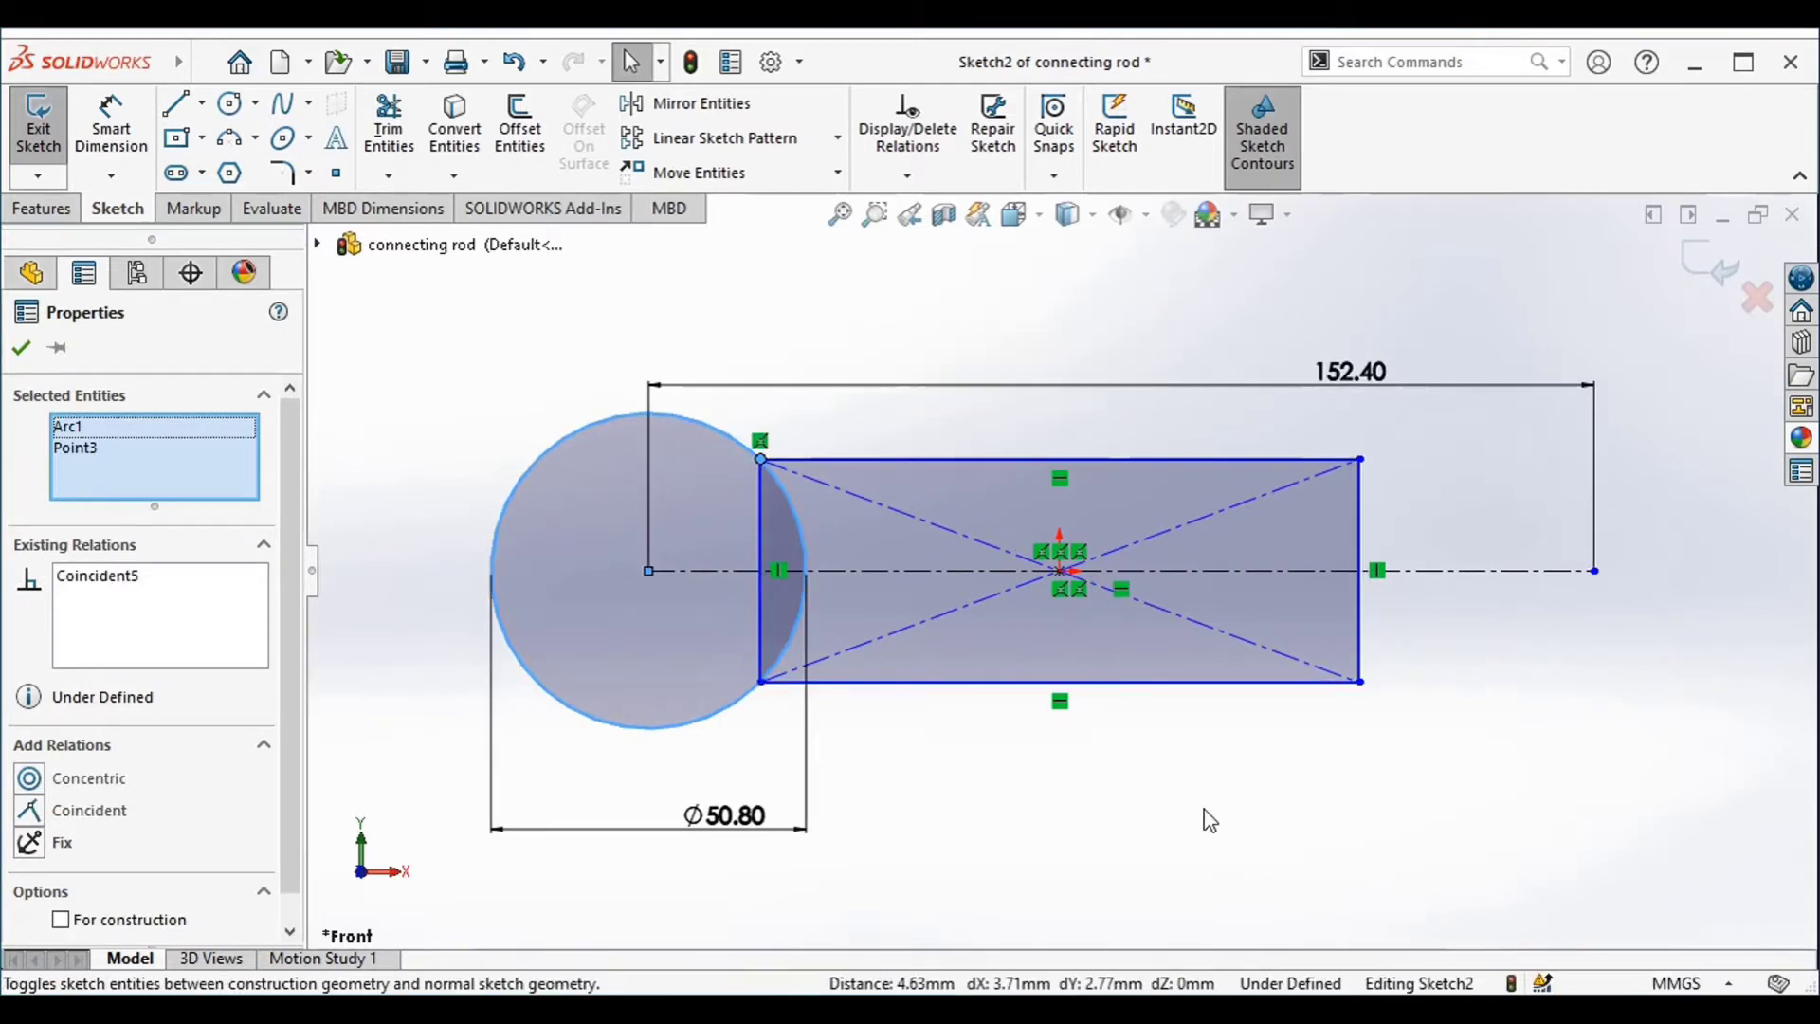
Add an Intersection relation between the rectangle's two diagonal construction lines and its centre point
scroll(1066, 605, "down", 3)
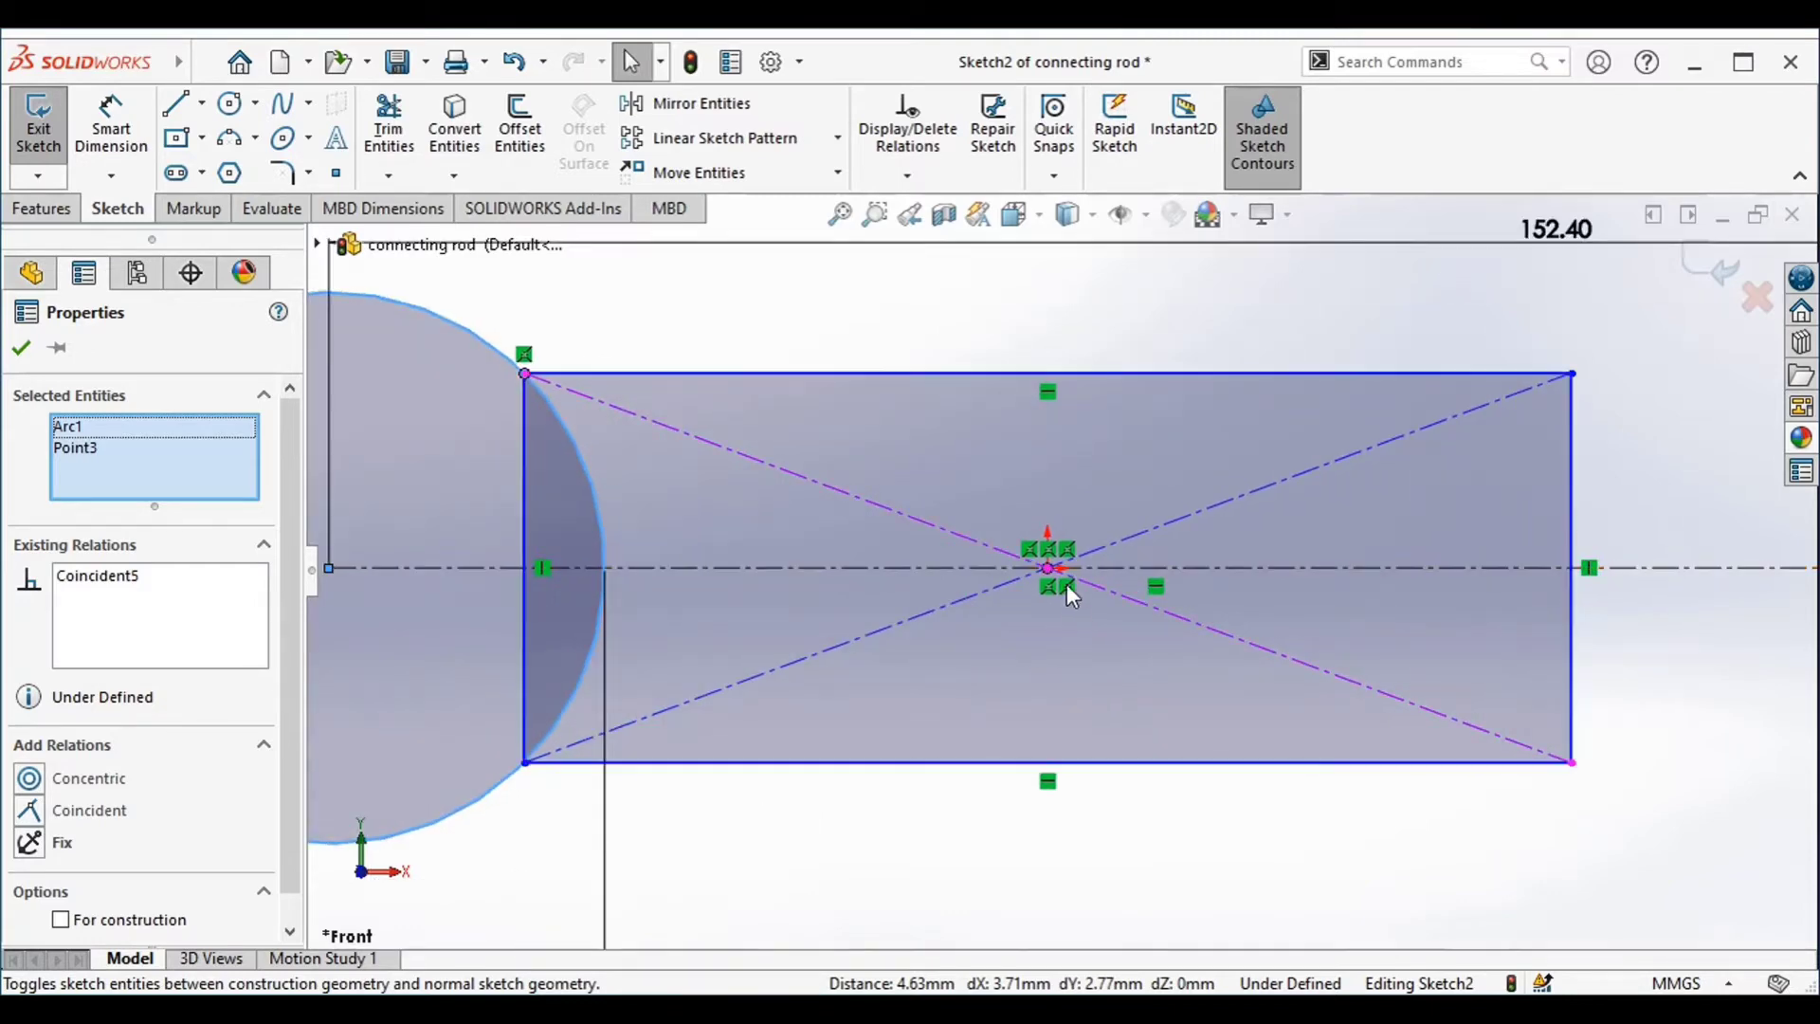
key("Escape")
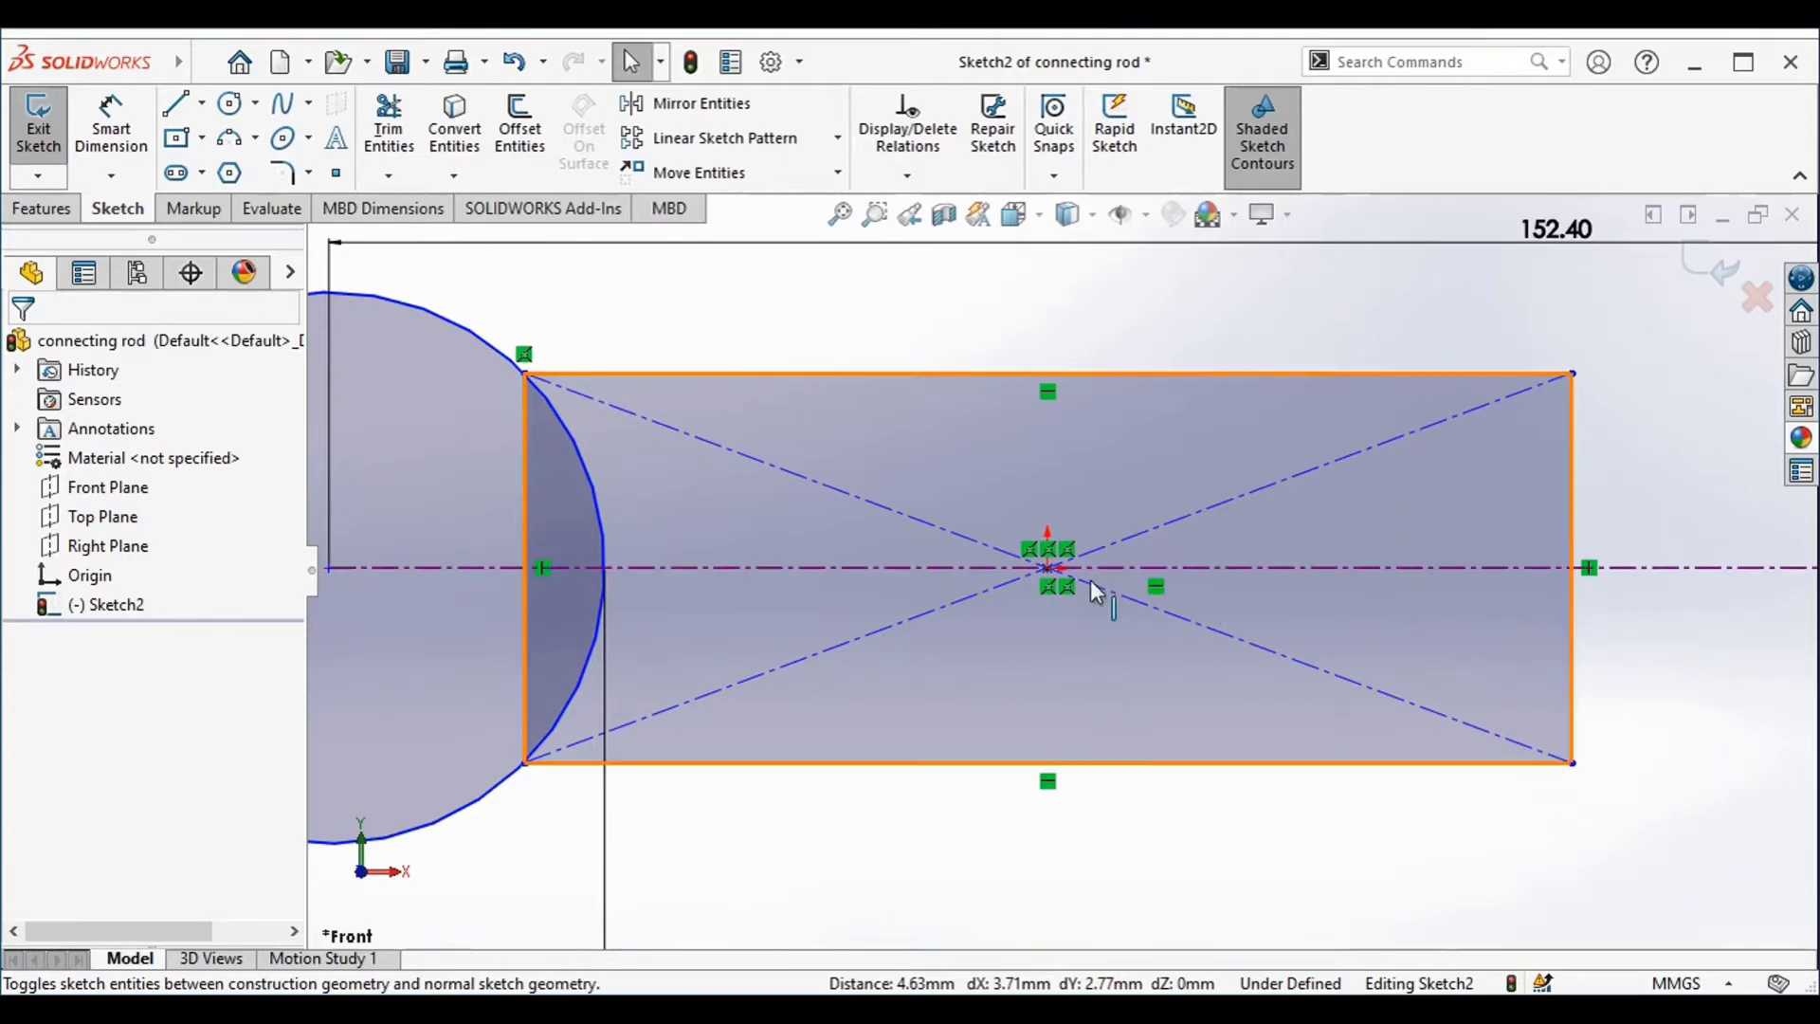
left_click(1048, 559)
scroll(1217, 613, "up", 3)
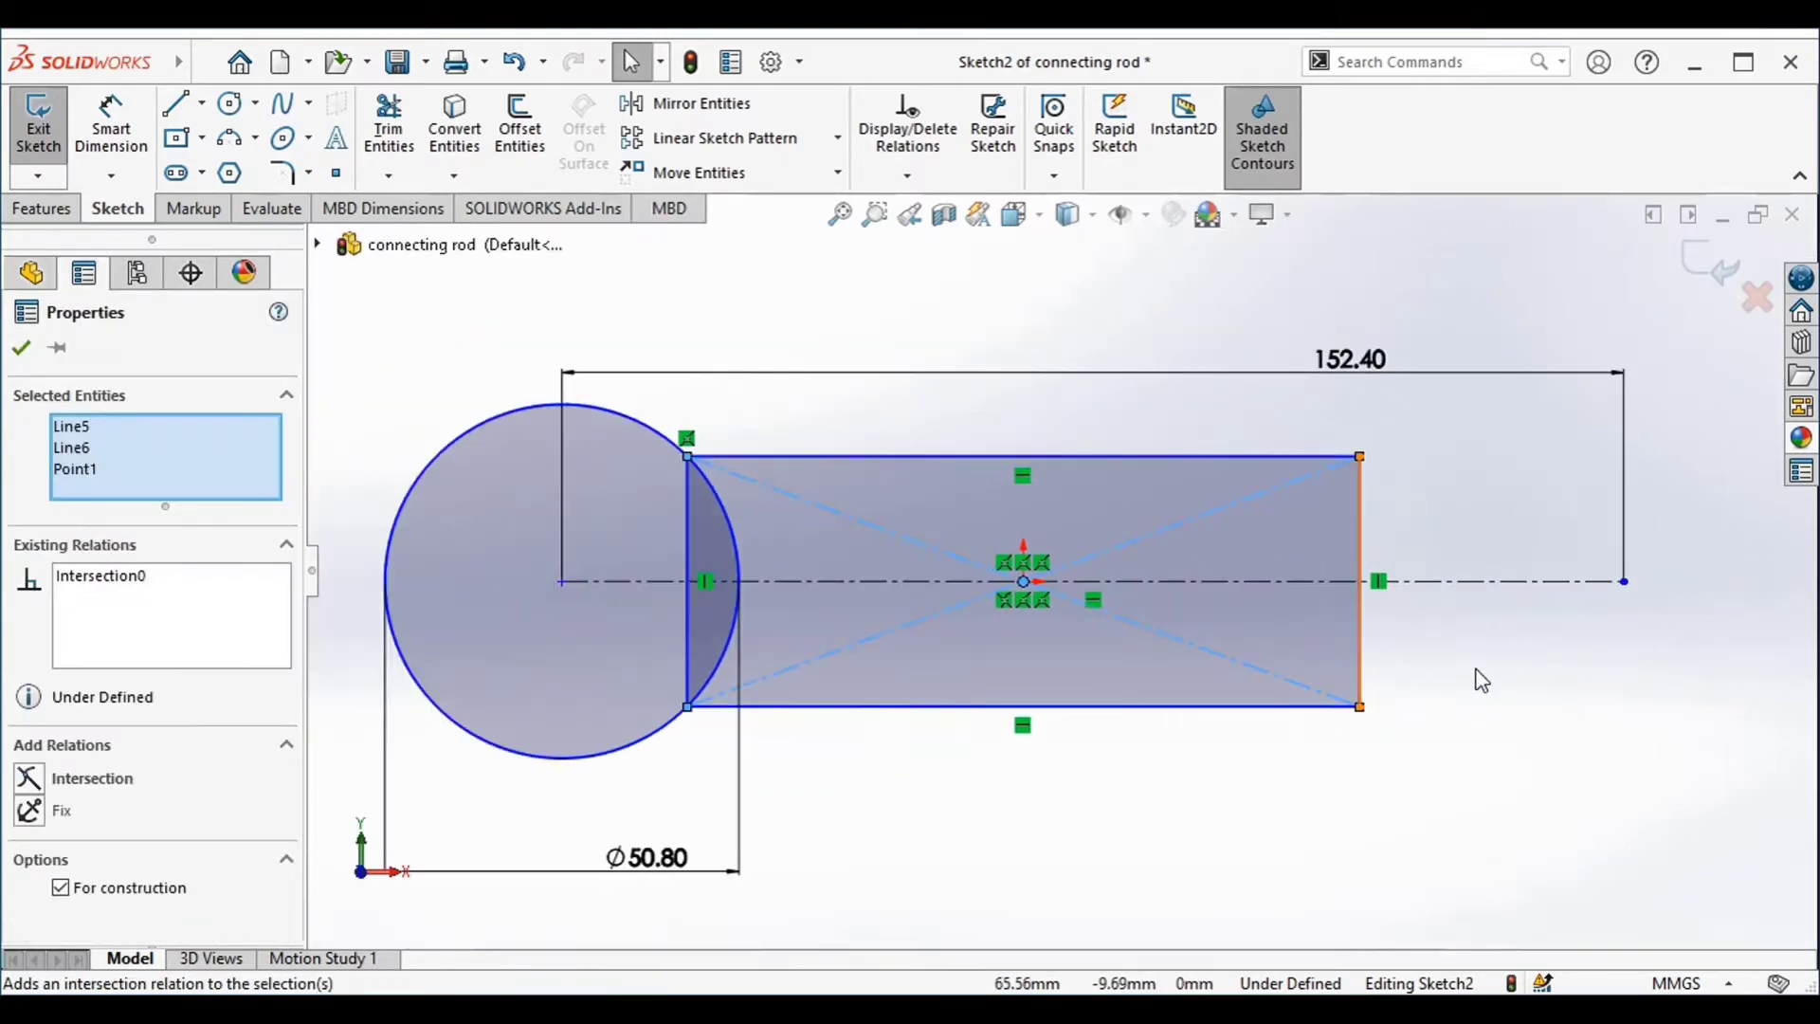
Sketch a circle with a radius of about 46.5 mm centred on the right endpoint of the construction line
left_click(235, 110)
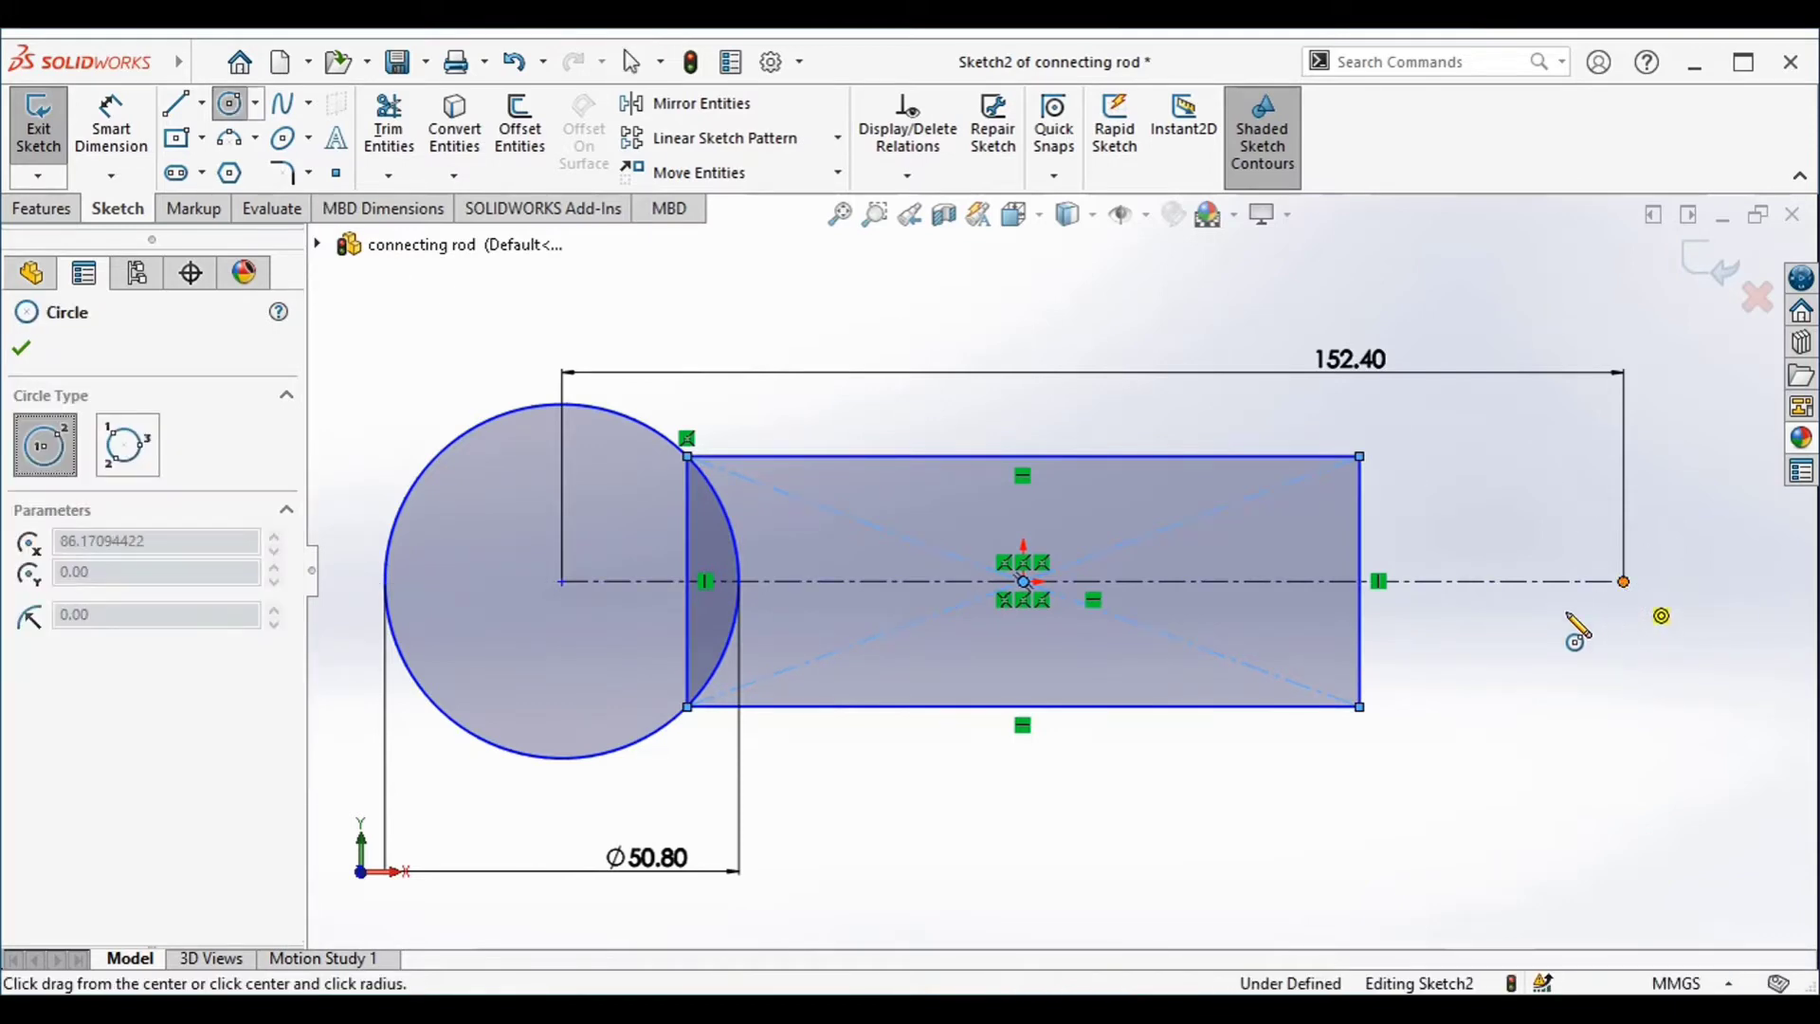
left_click(1623, 581)
left_click(1308, 647)
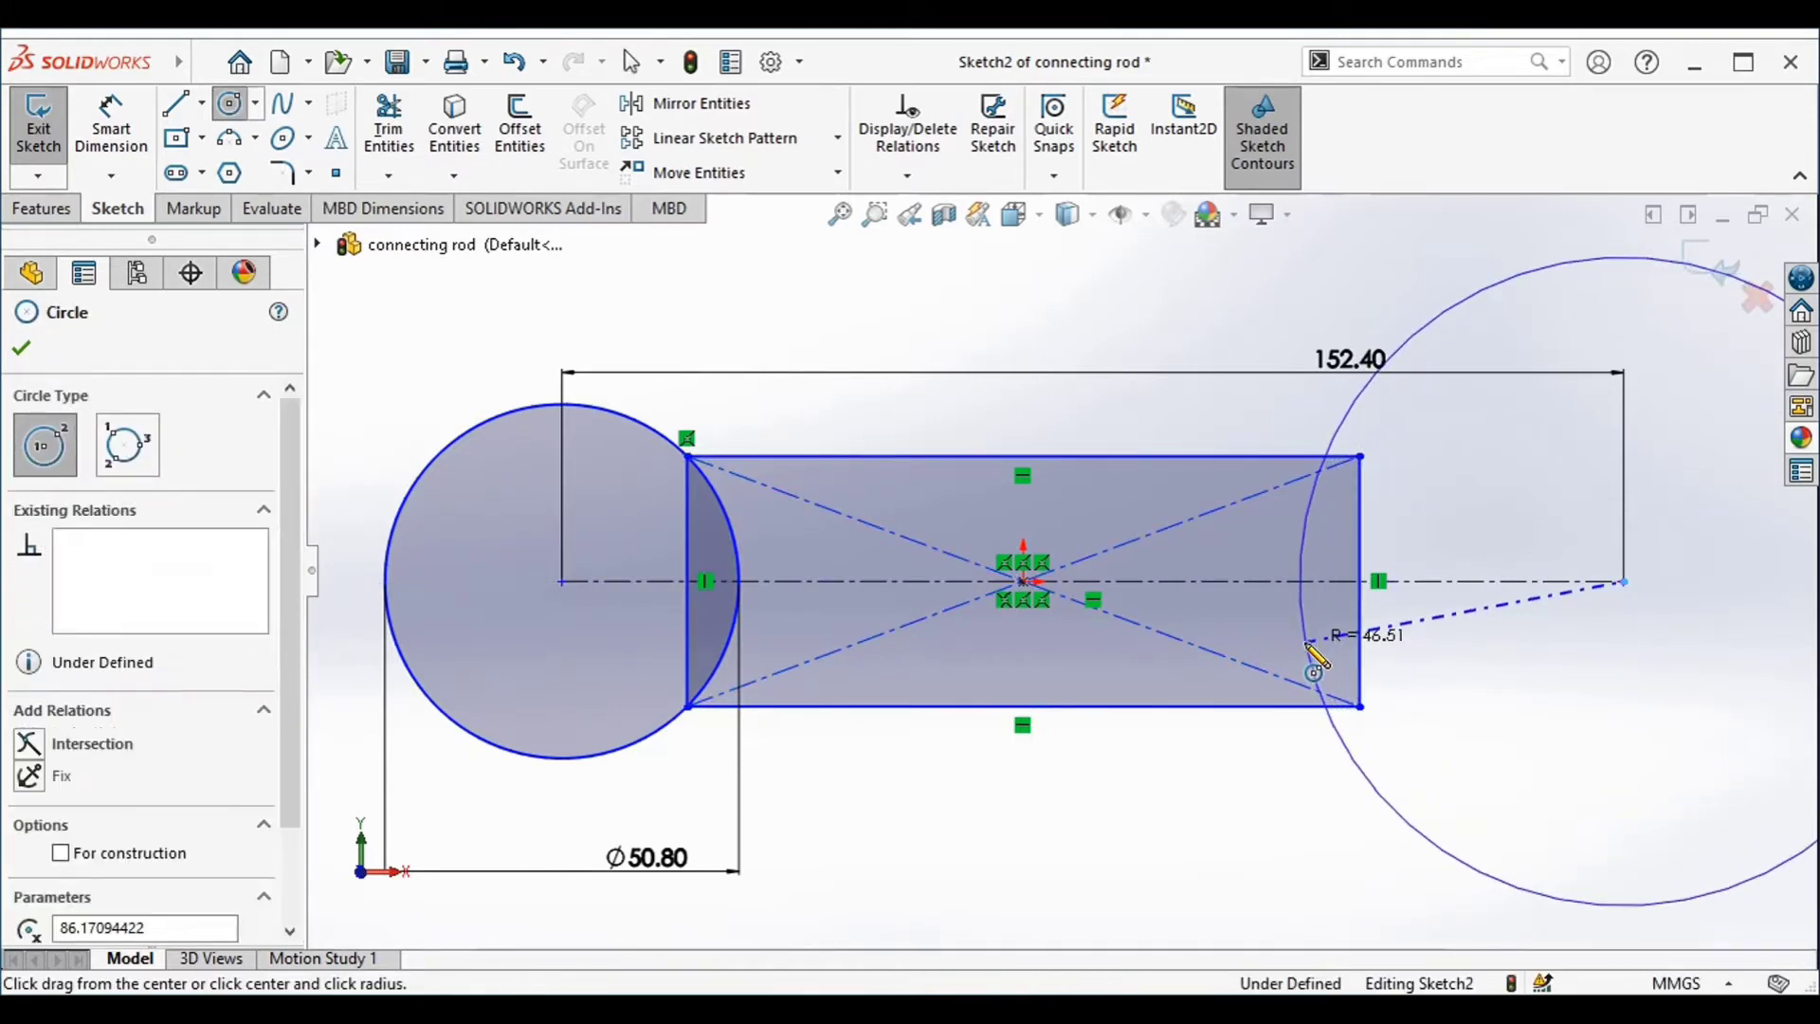
Dimension the right circle's diameter to 63.5 mm
right_click_drag(1132, 858, 1120, 706)
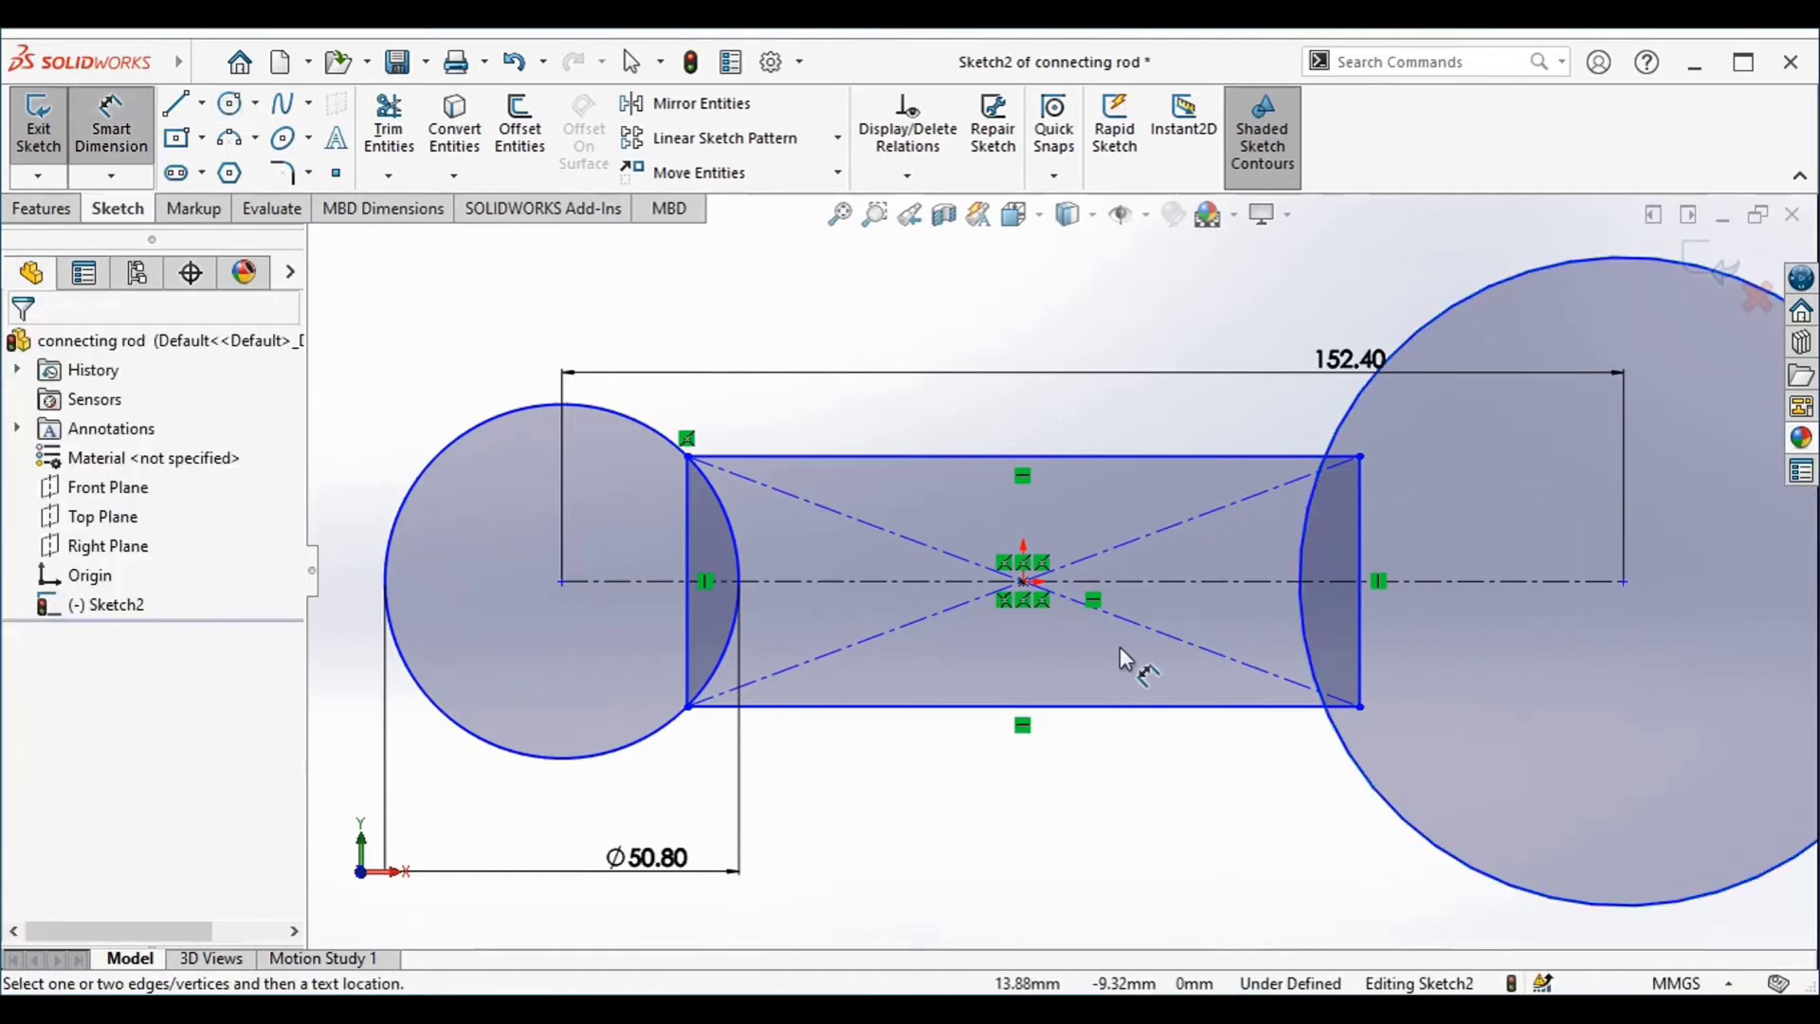
left_click(1354, 407)
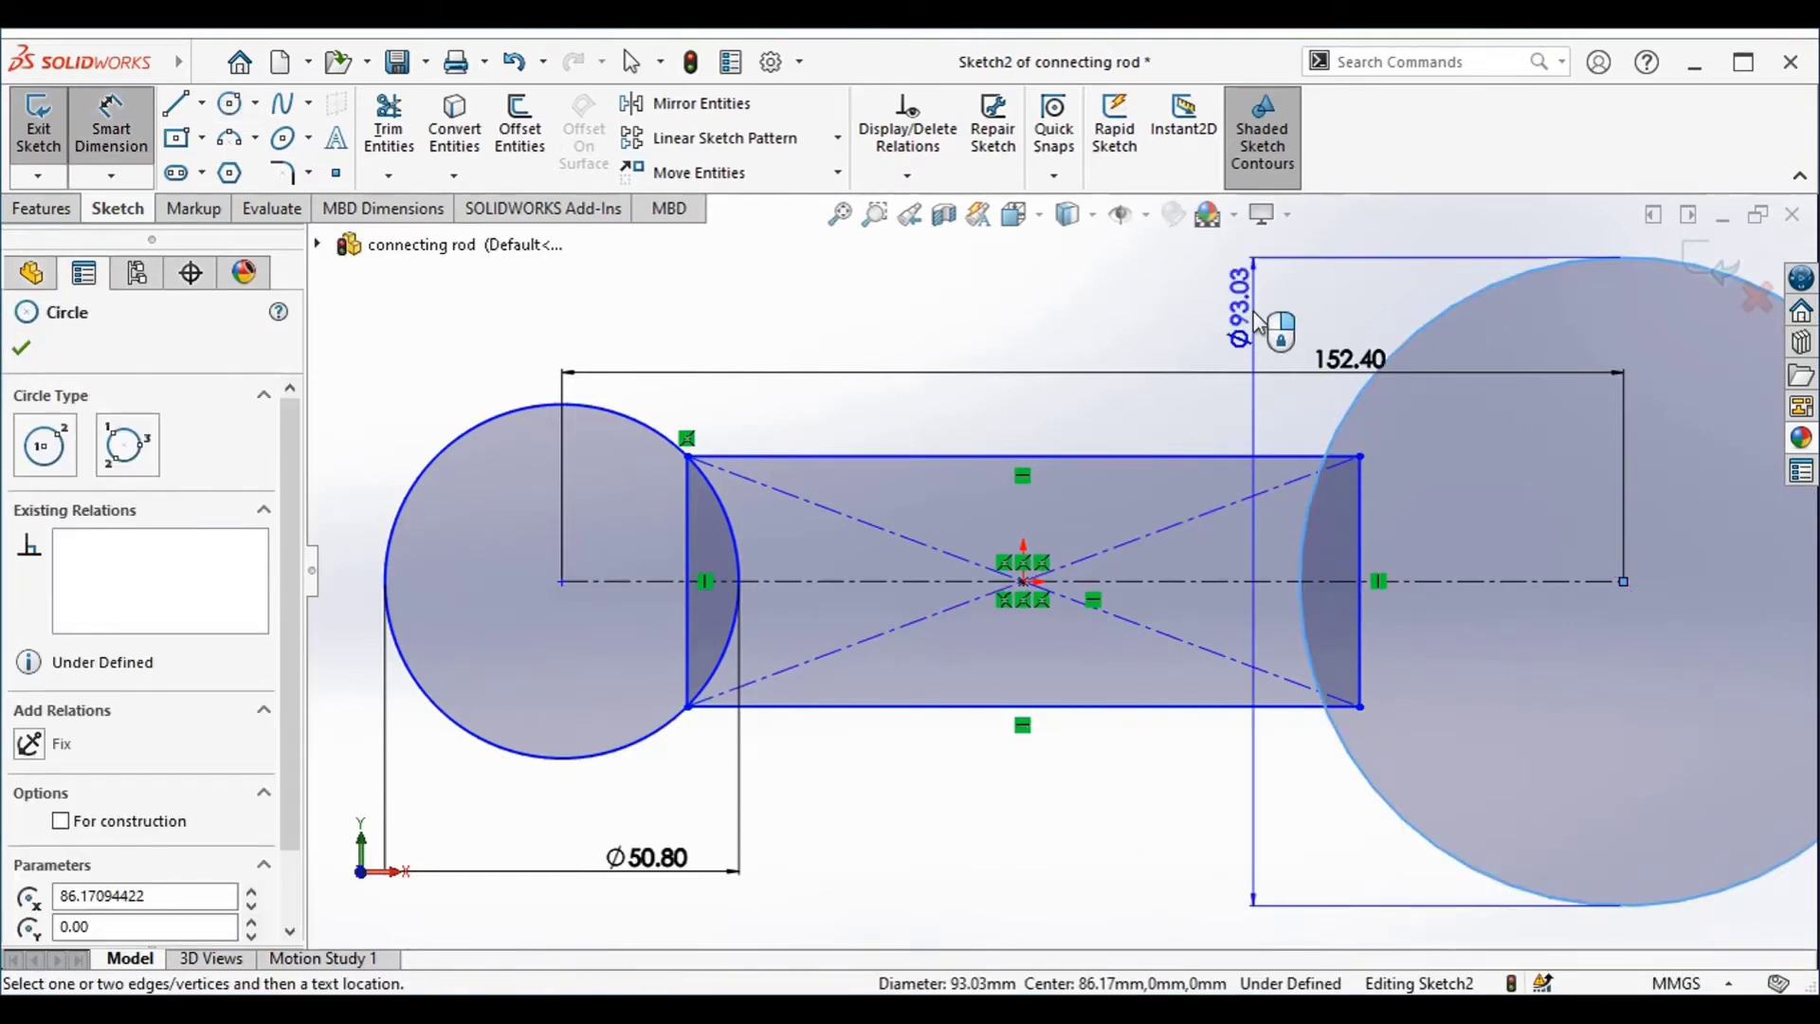
left_click(1255, 317)
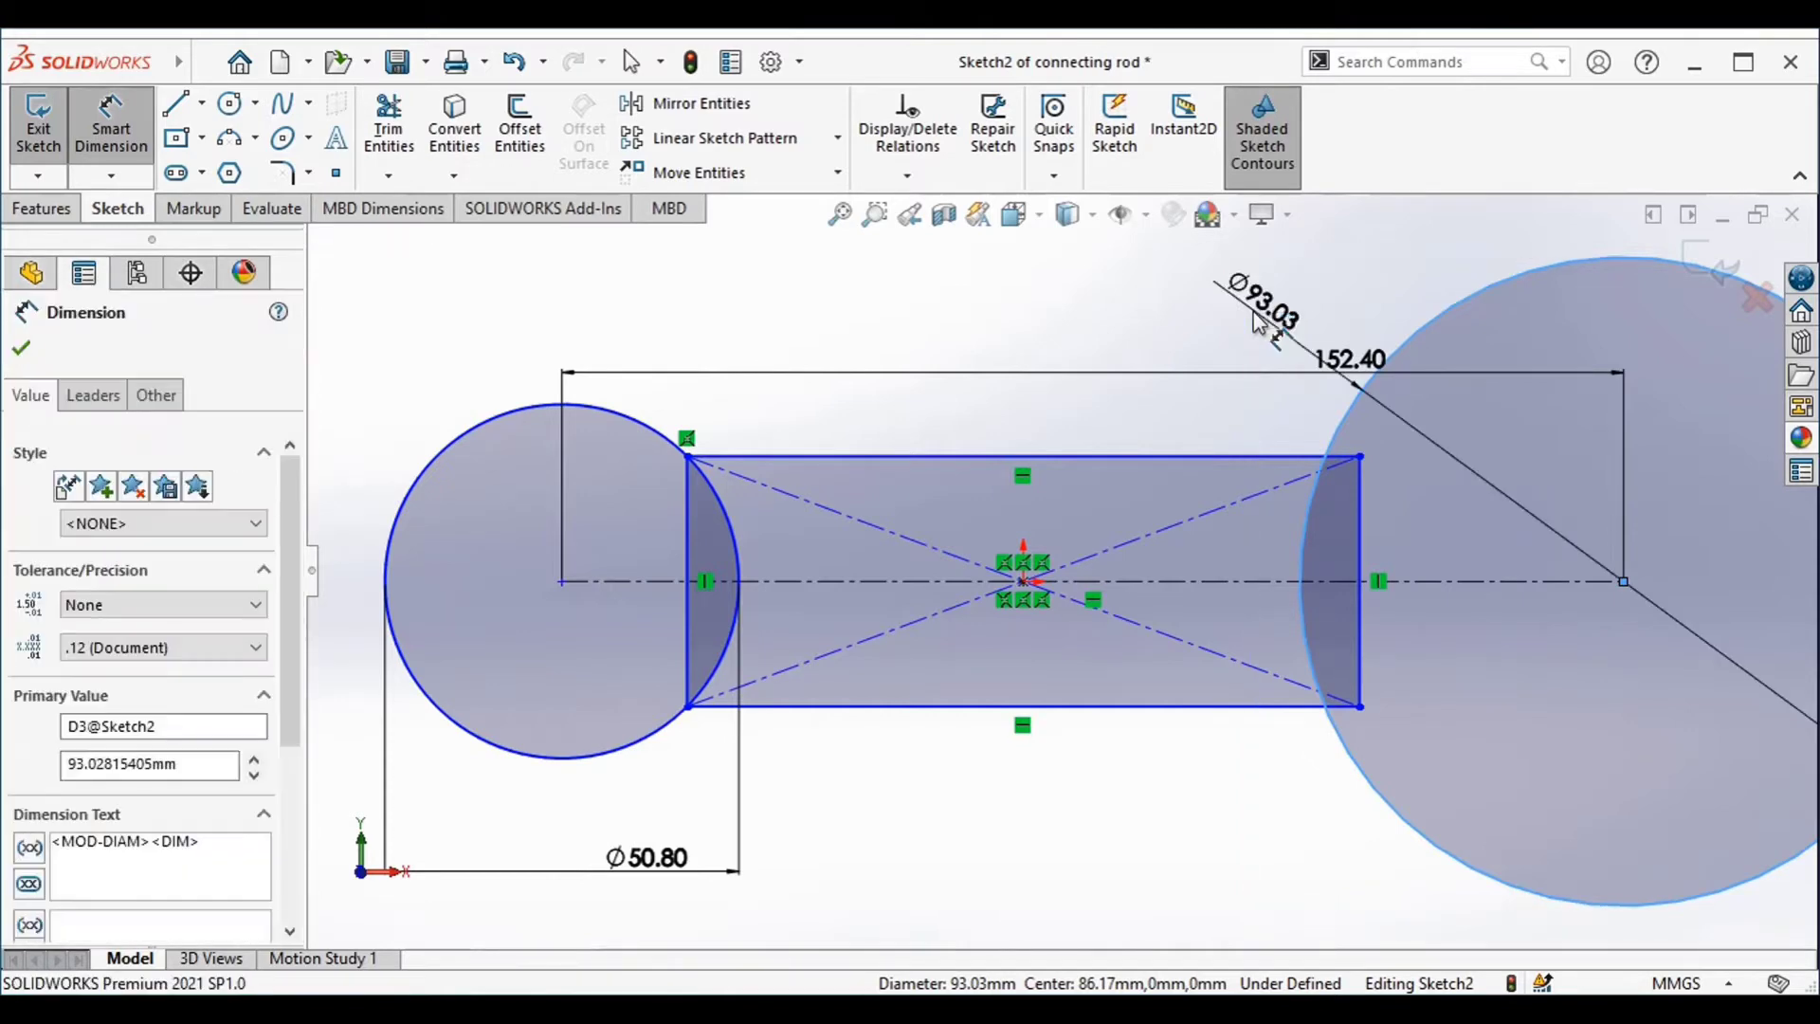
type("63.5")
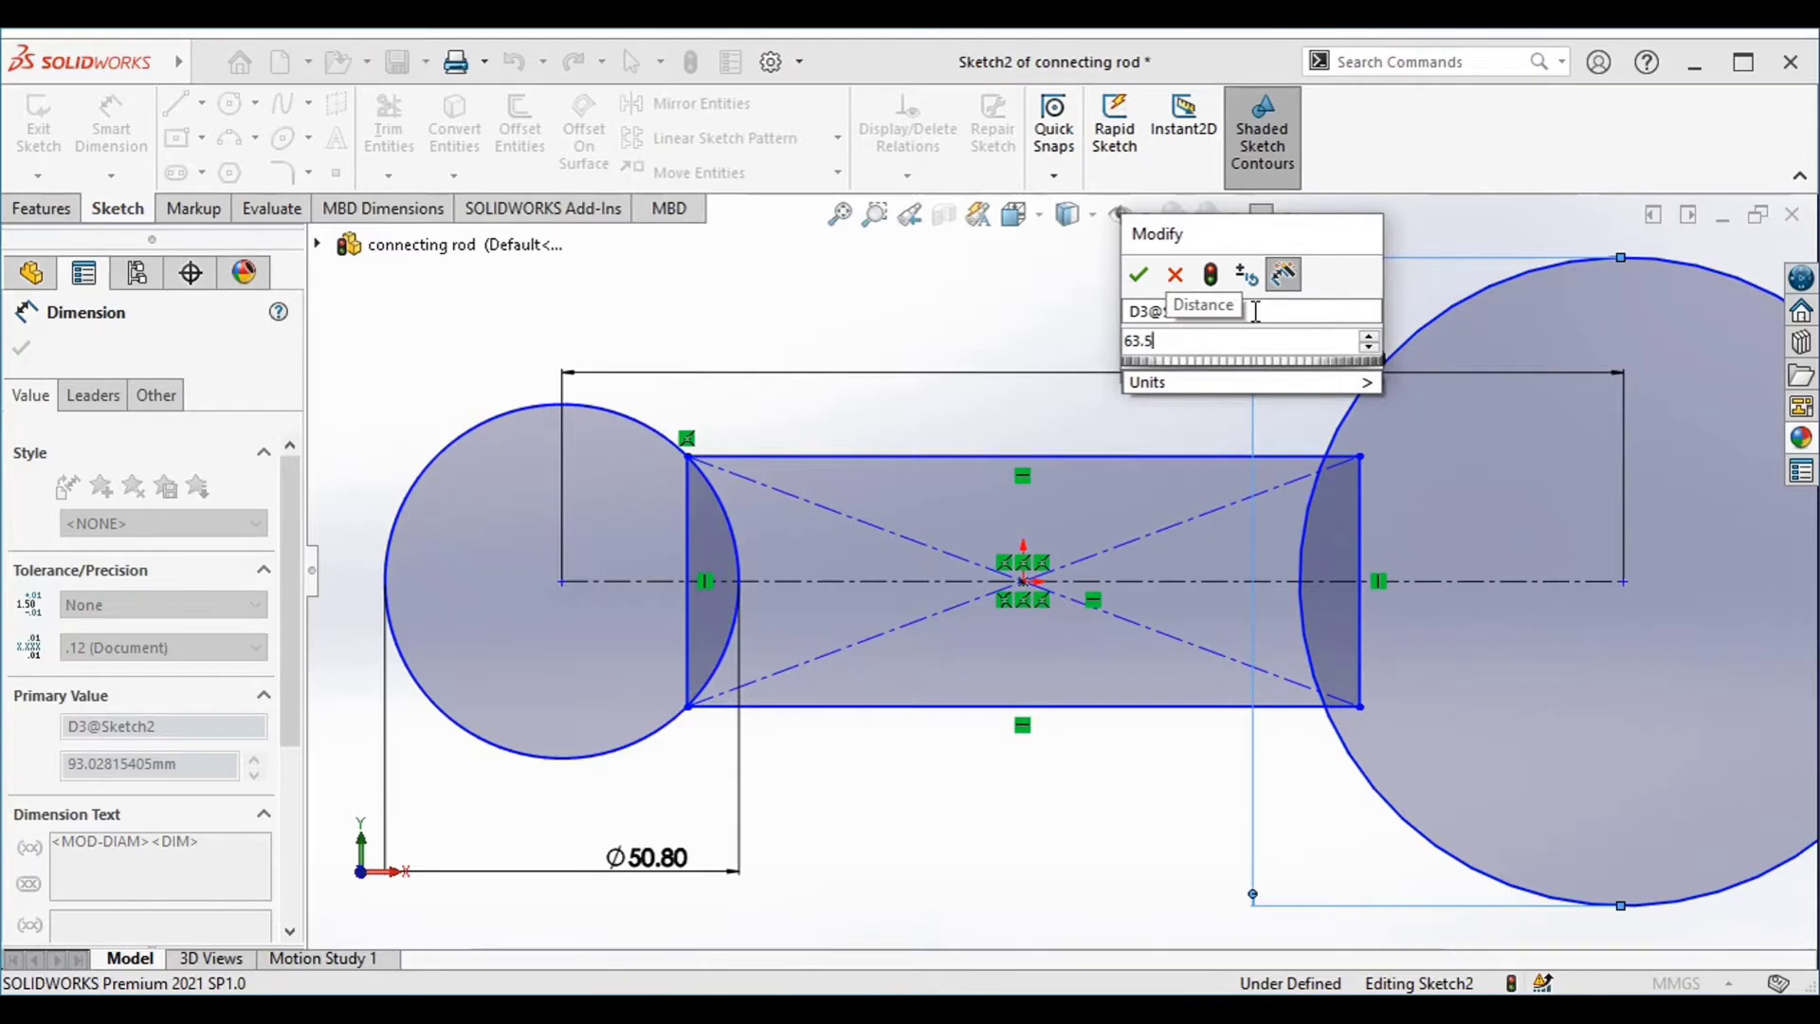
key("Return")
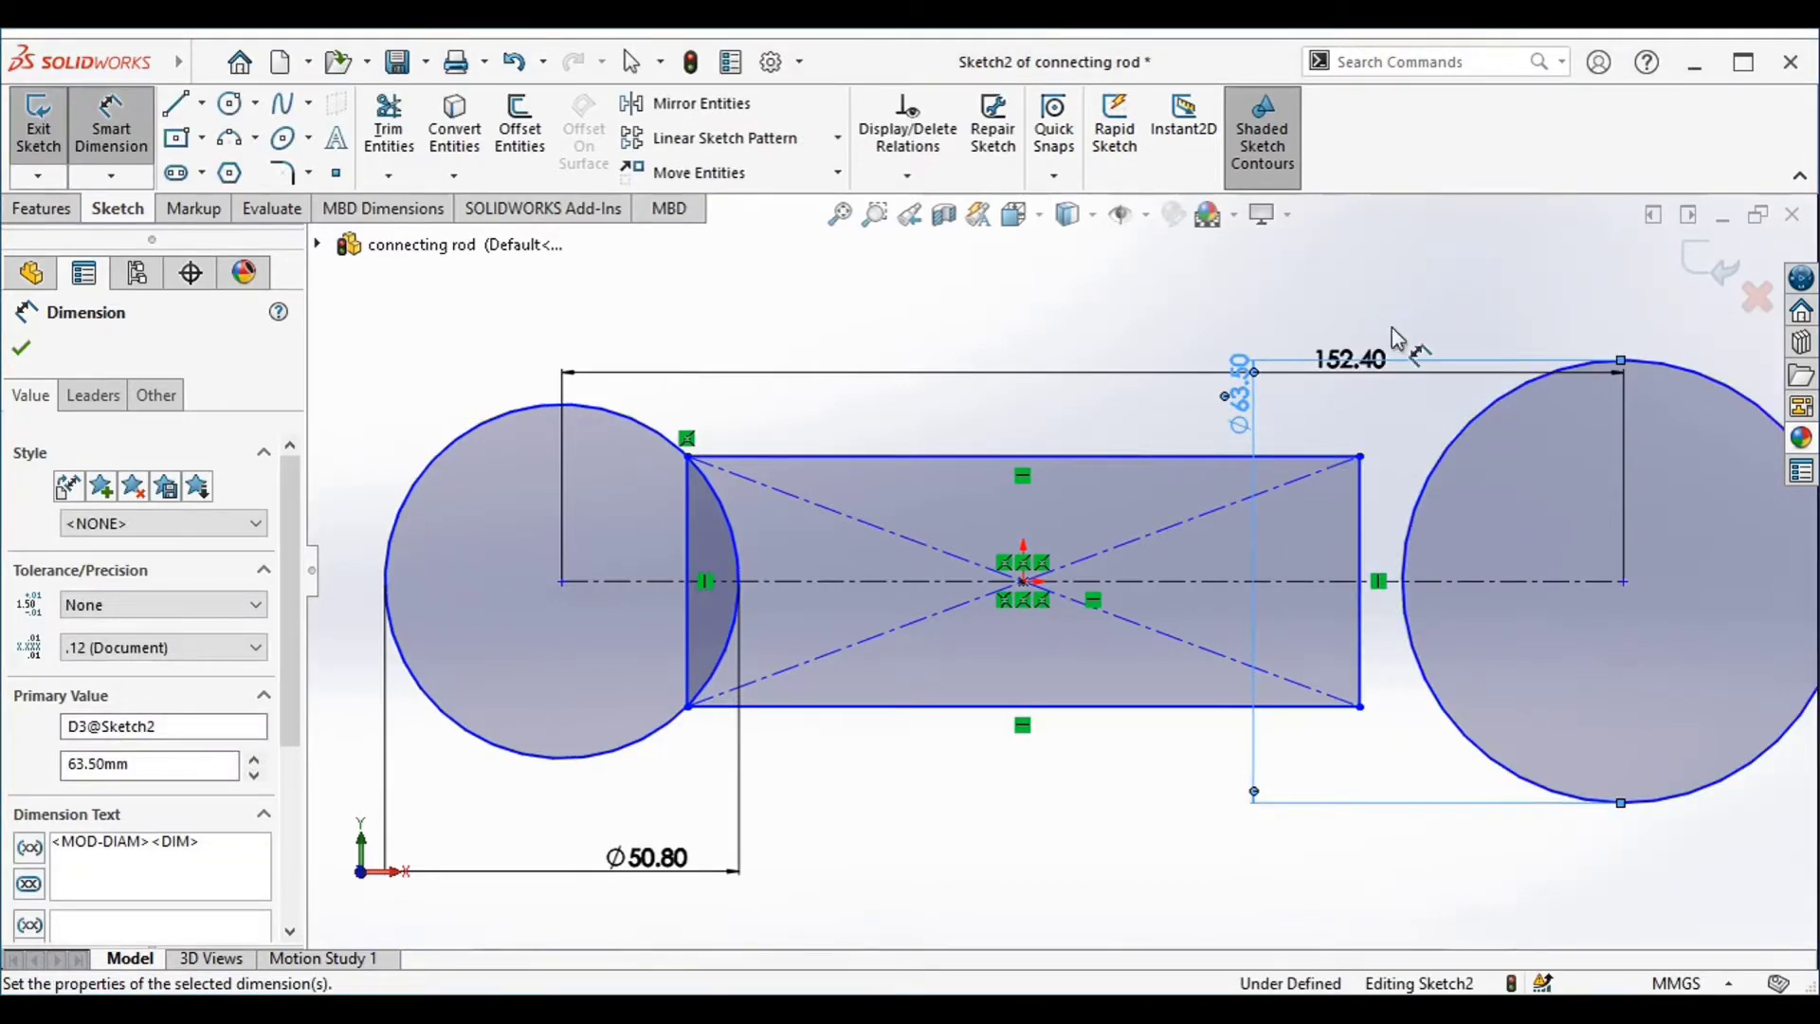
Dimension the rectangle's height between its two horizontal edges to 38.1 mm
right_click(865, 326)
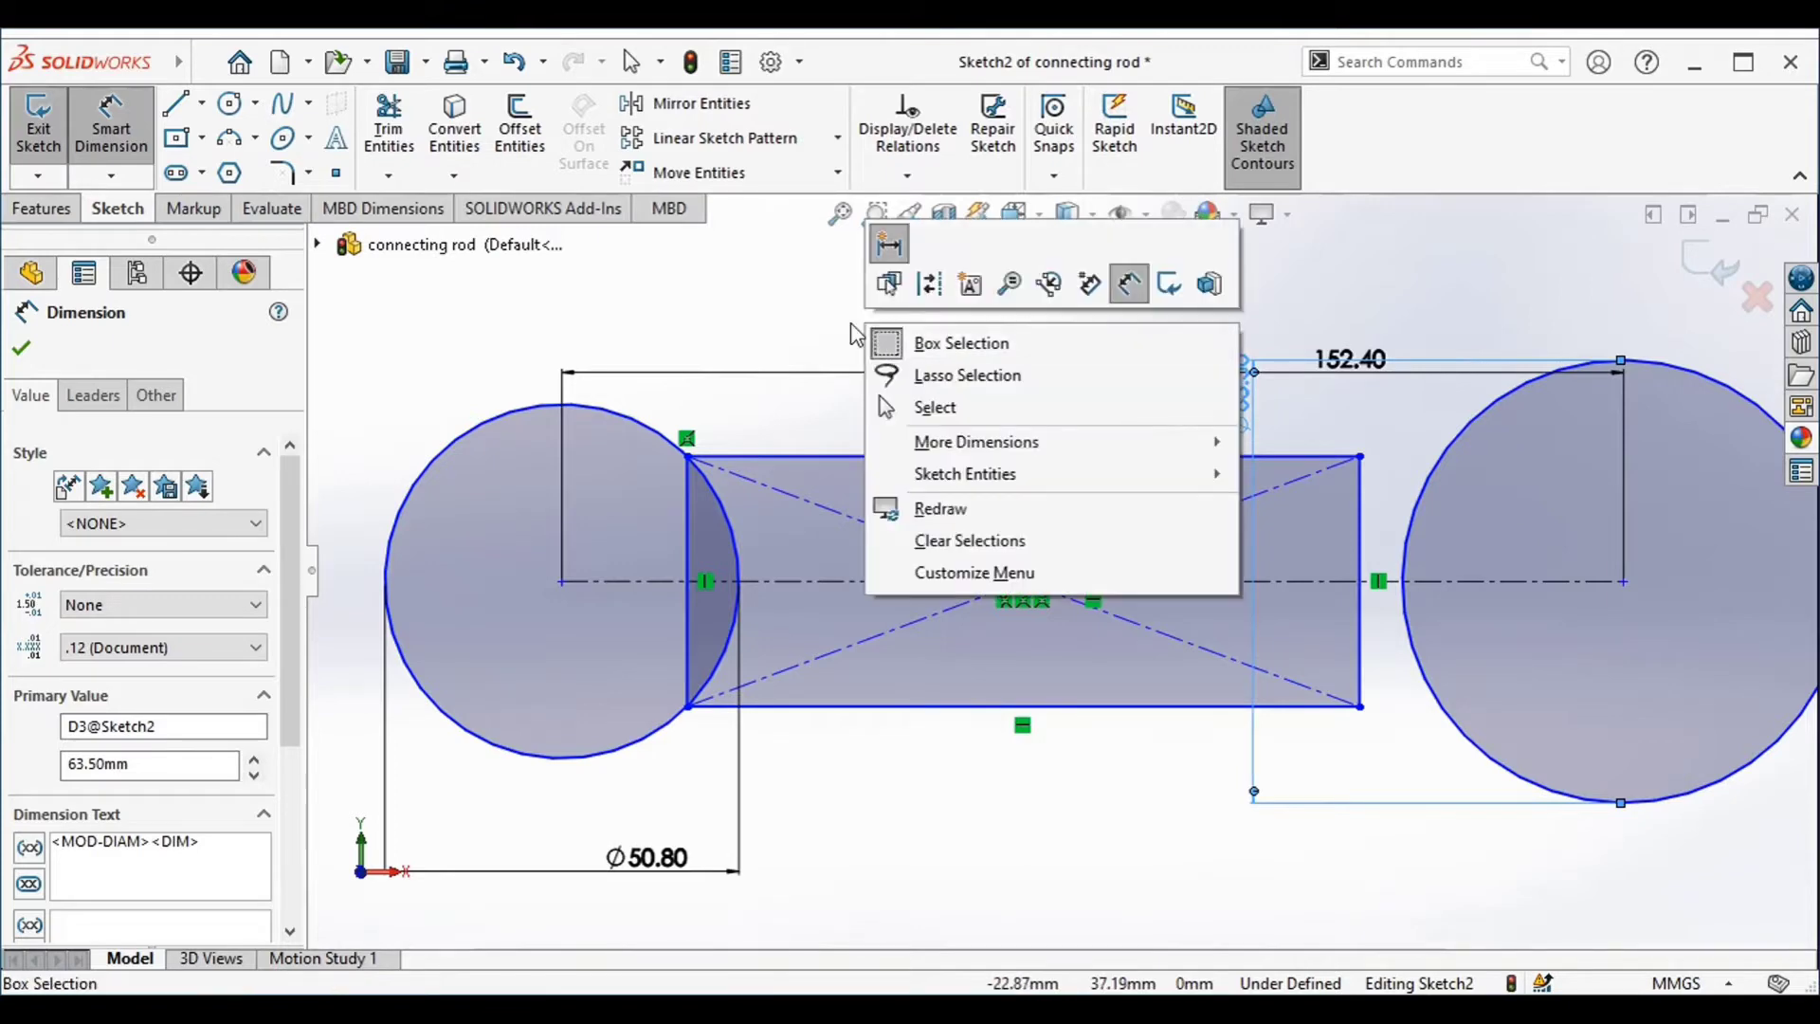
left_click(800, 302)
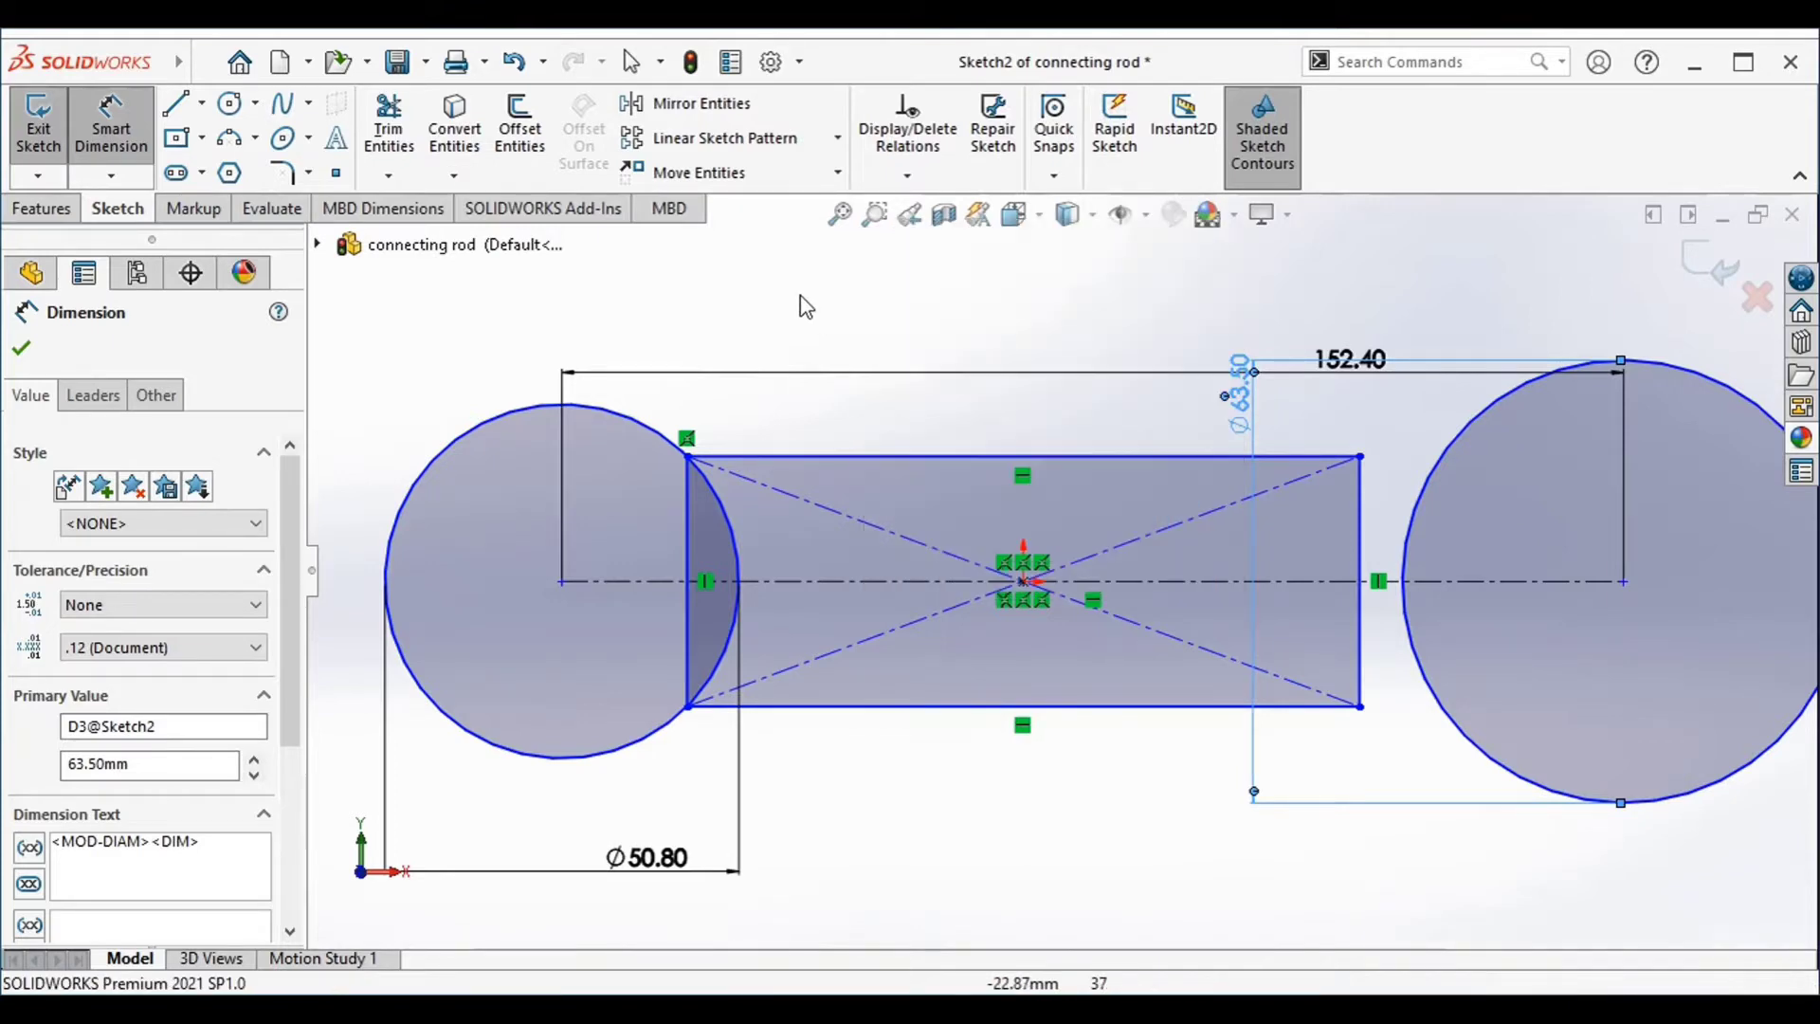
left_click(805, 457)
left_click(832, 708)
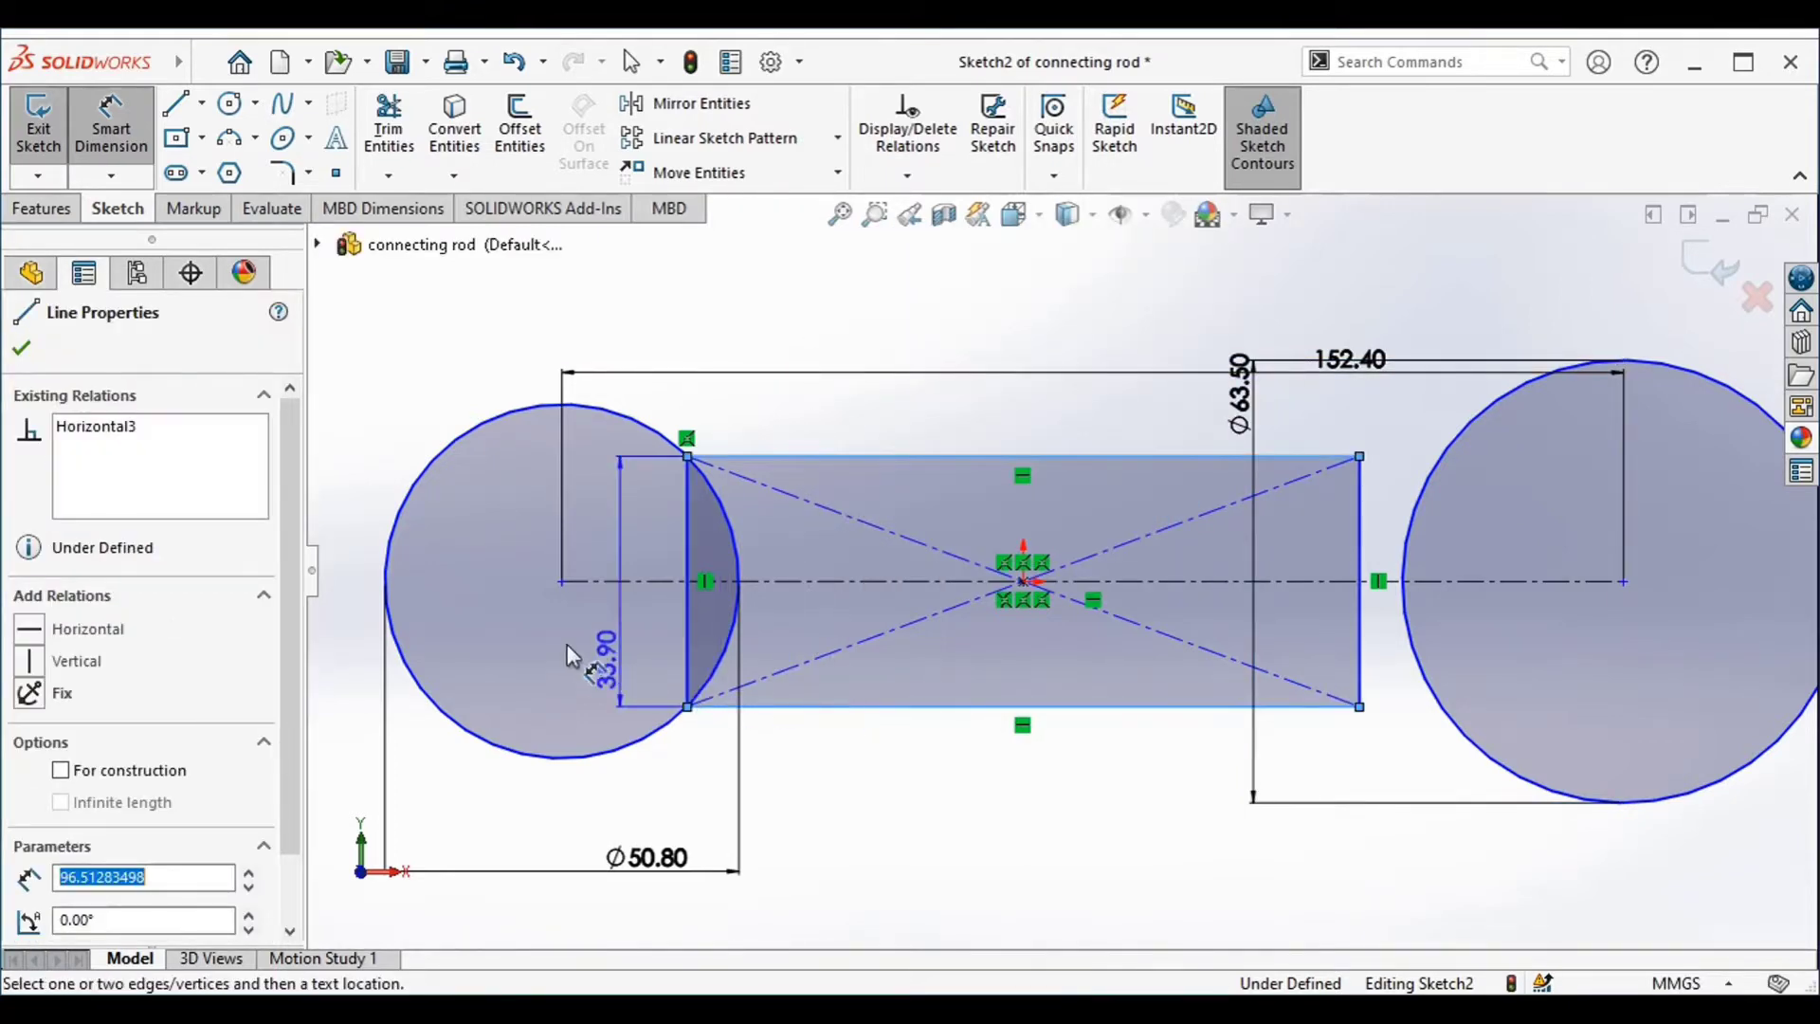
left_click(524, 633)
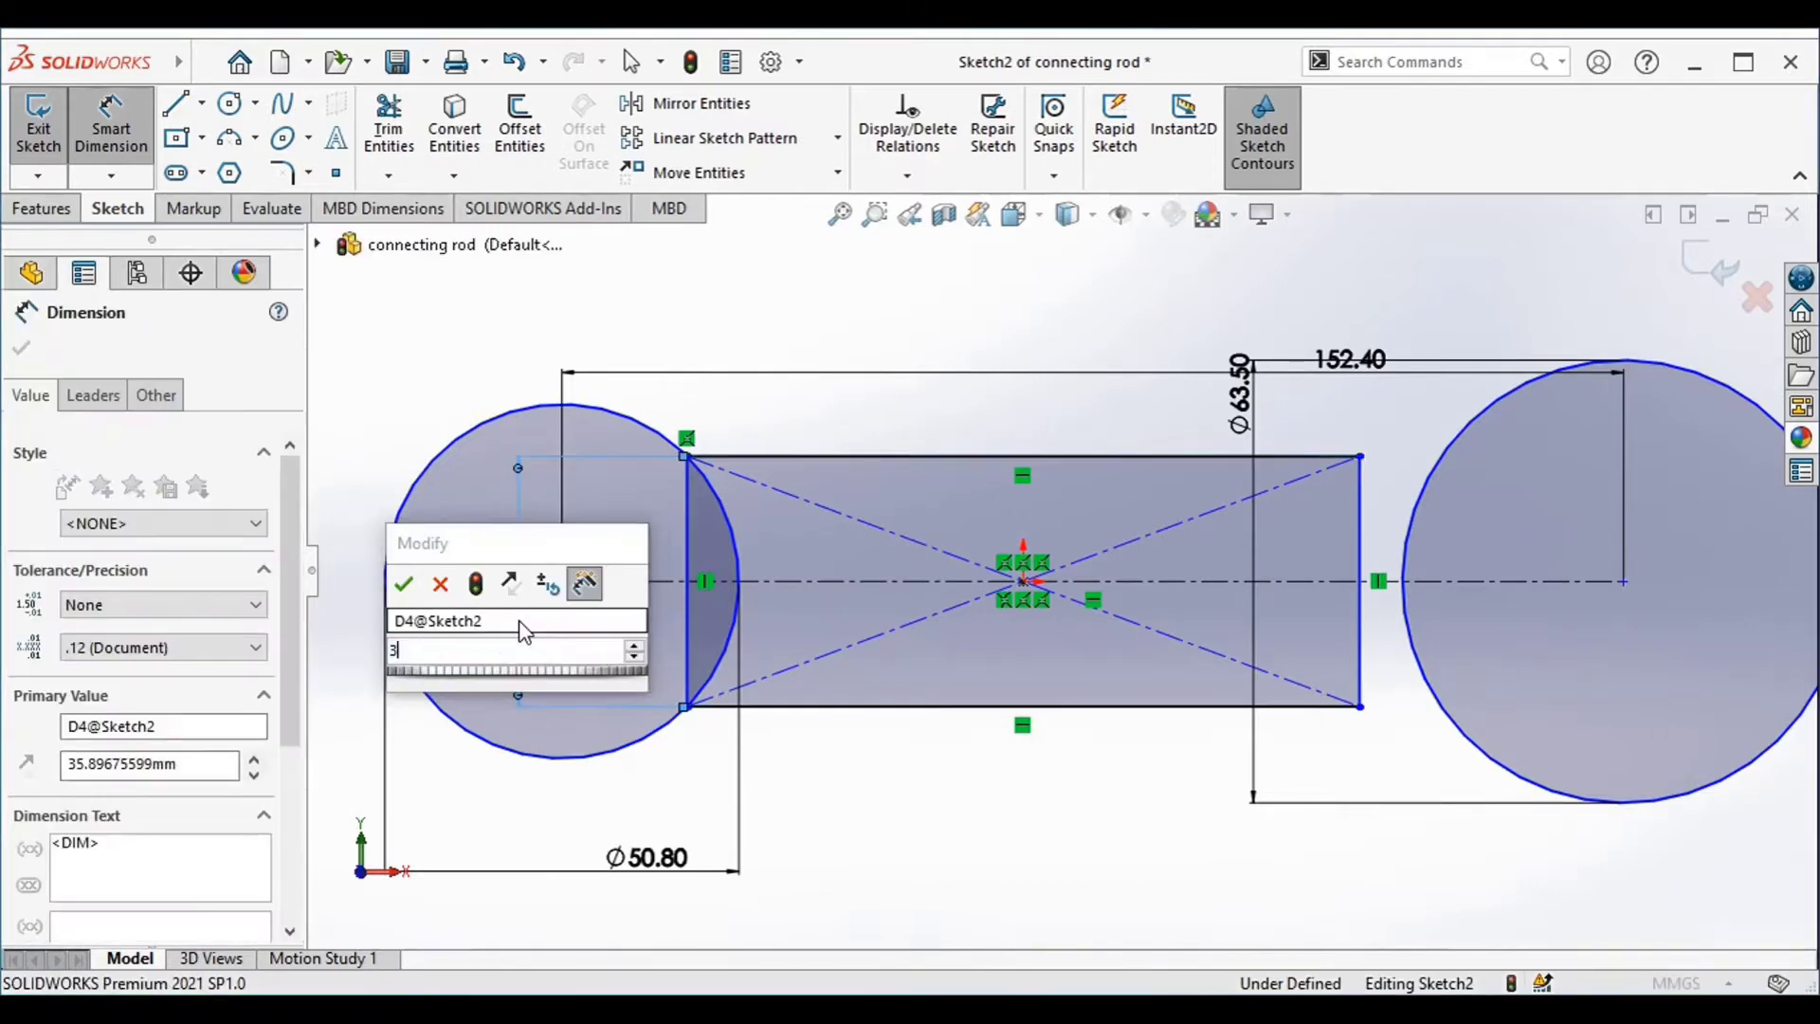
type("38.1")
key("Return")
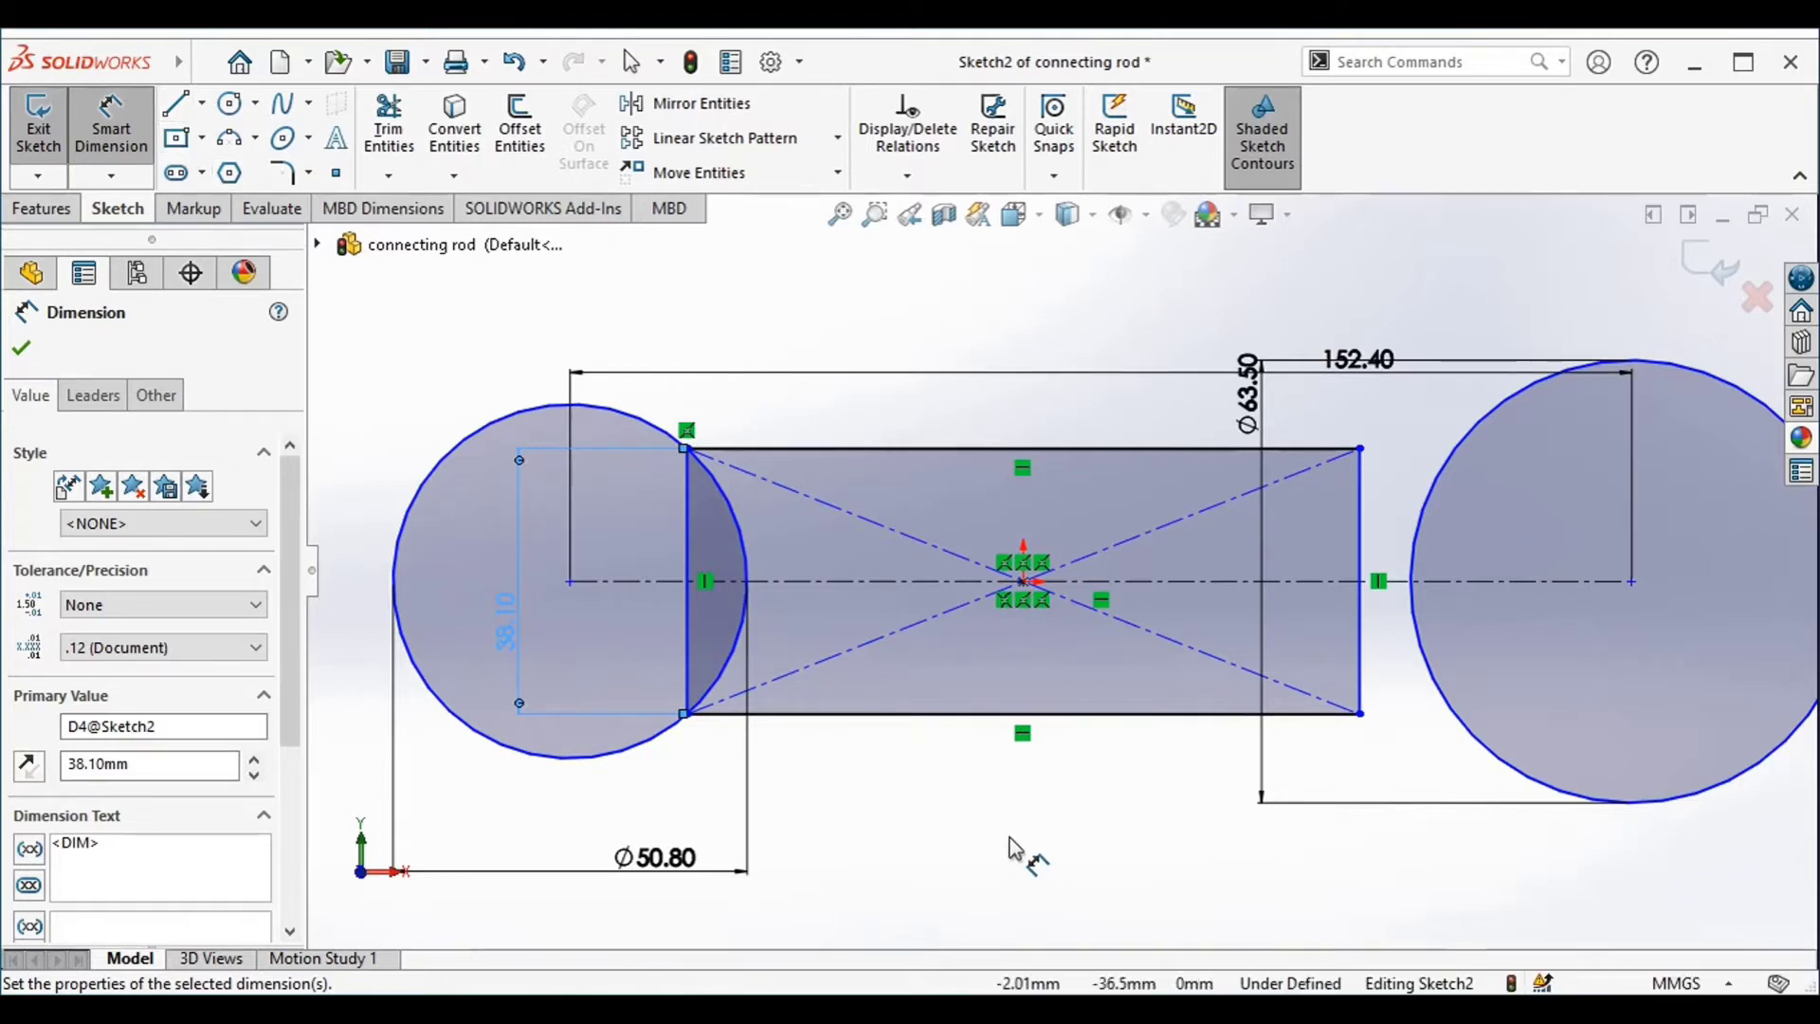
left_click(1026, 583)
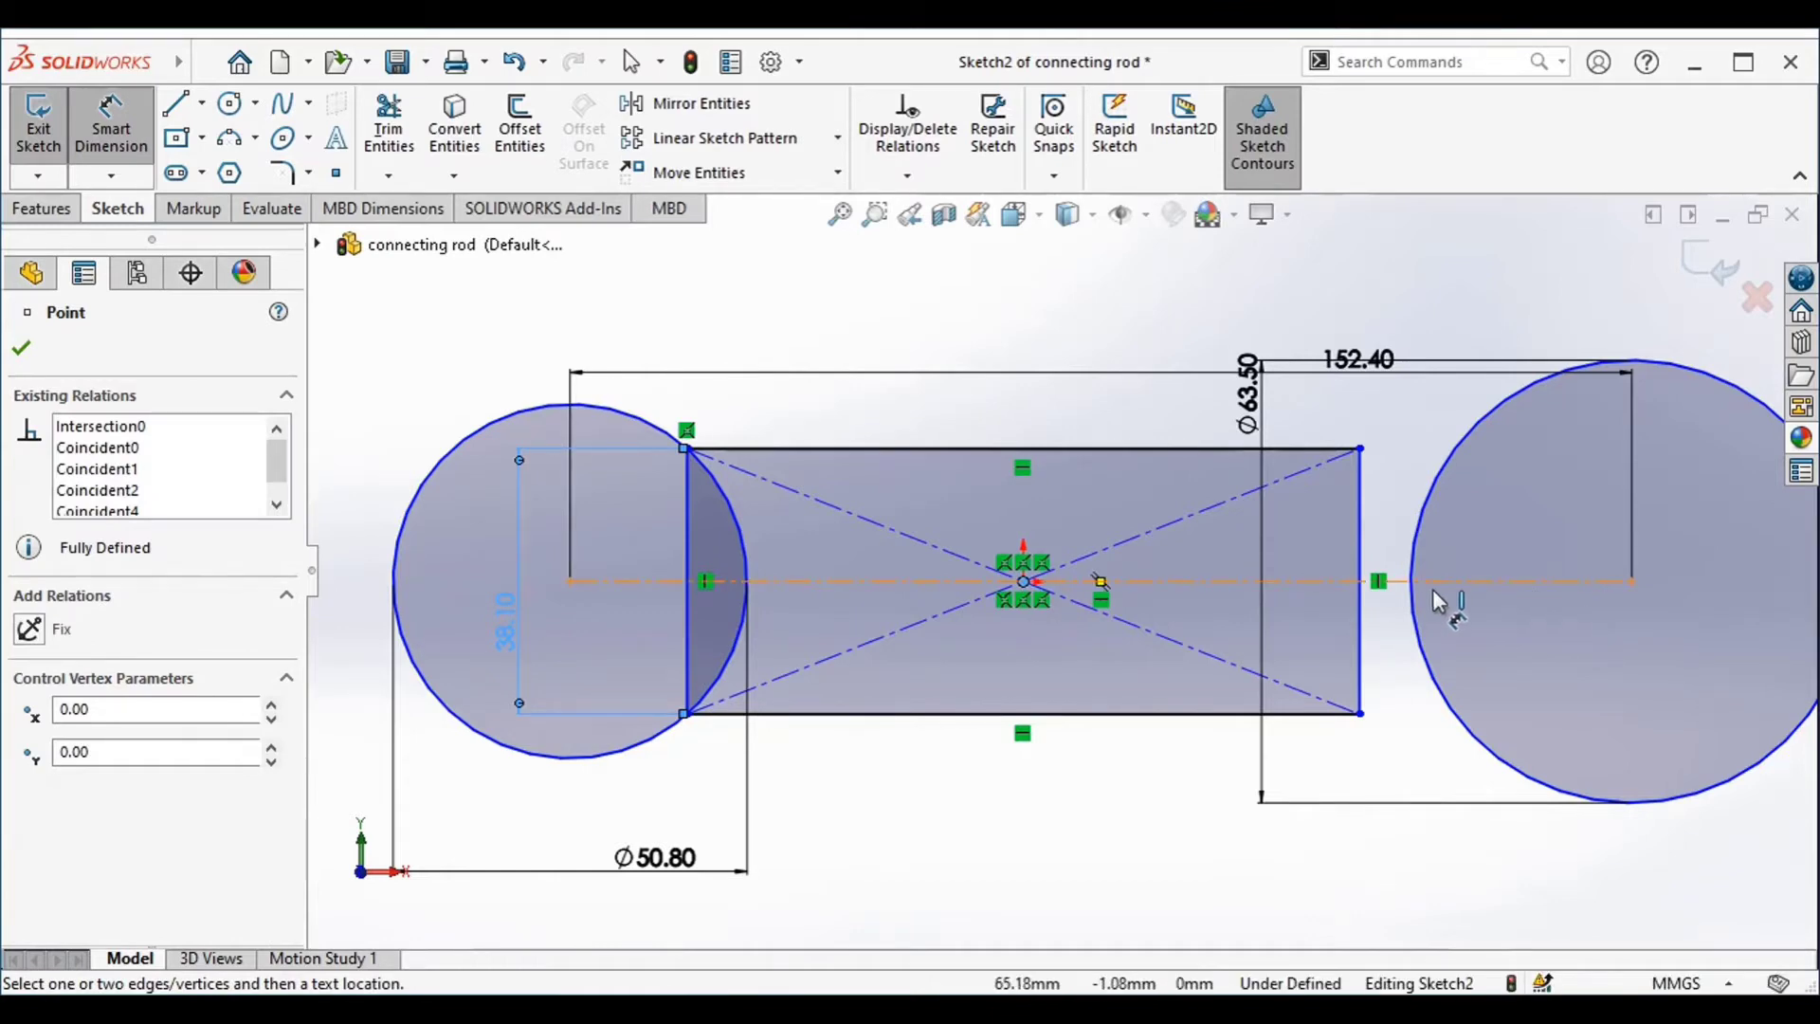
left_click(1101, 582)
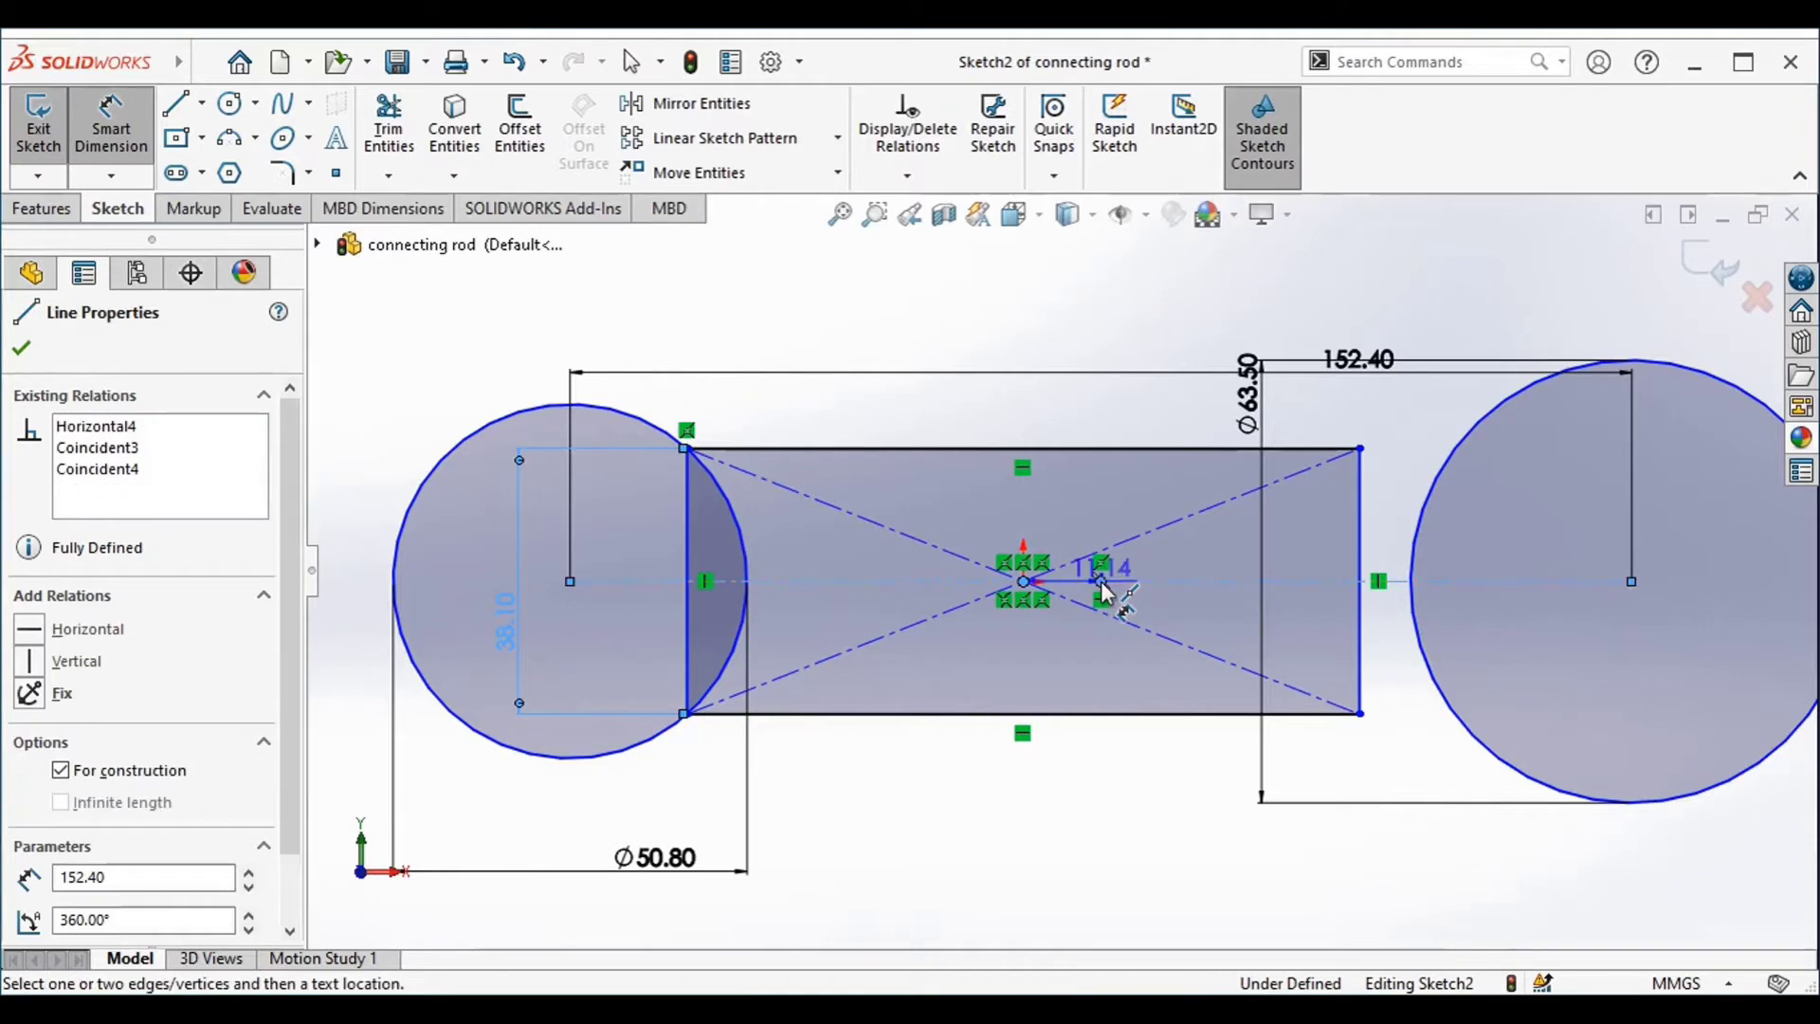
key("Escape")
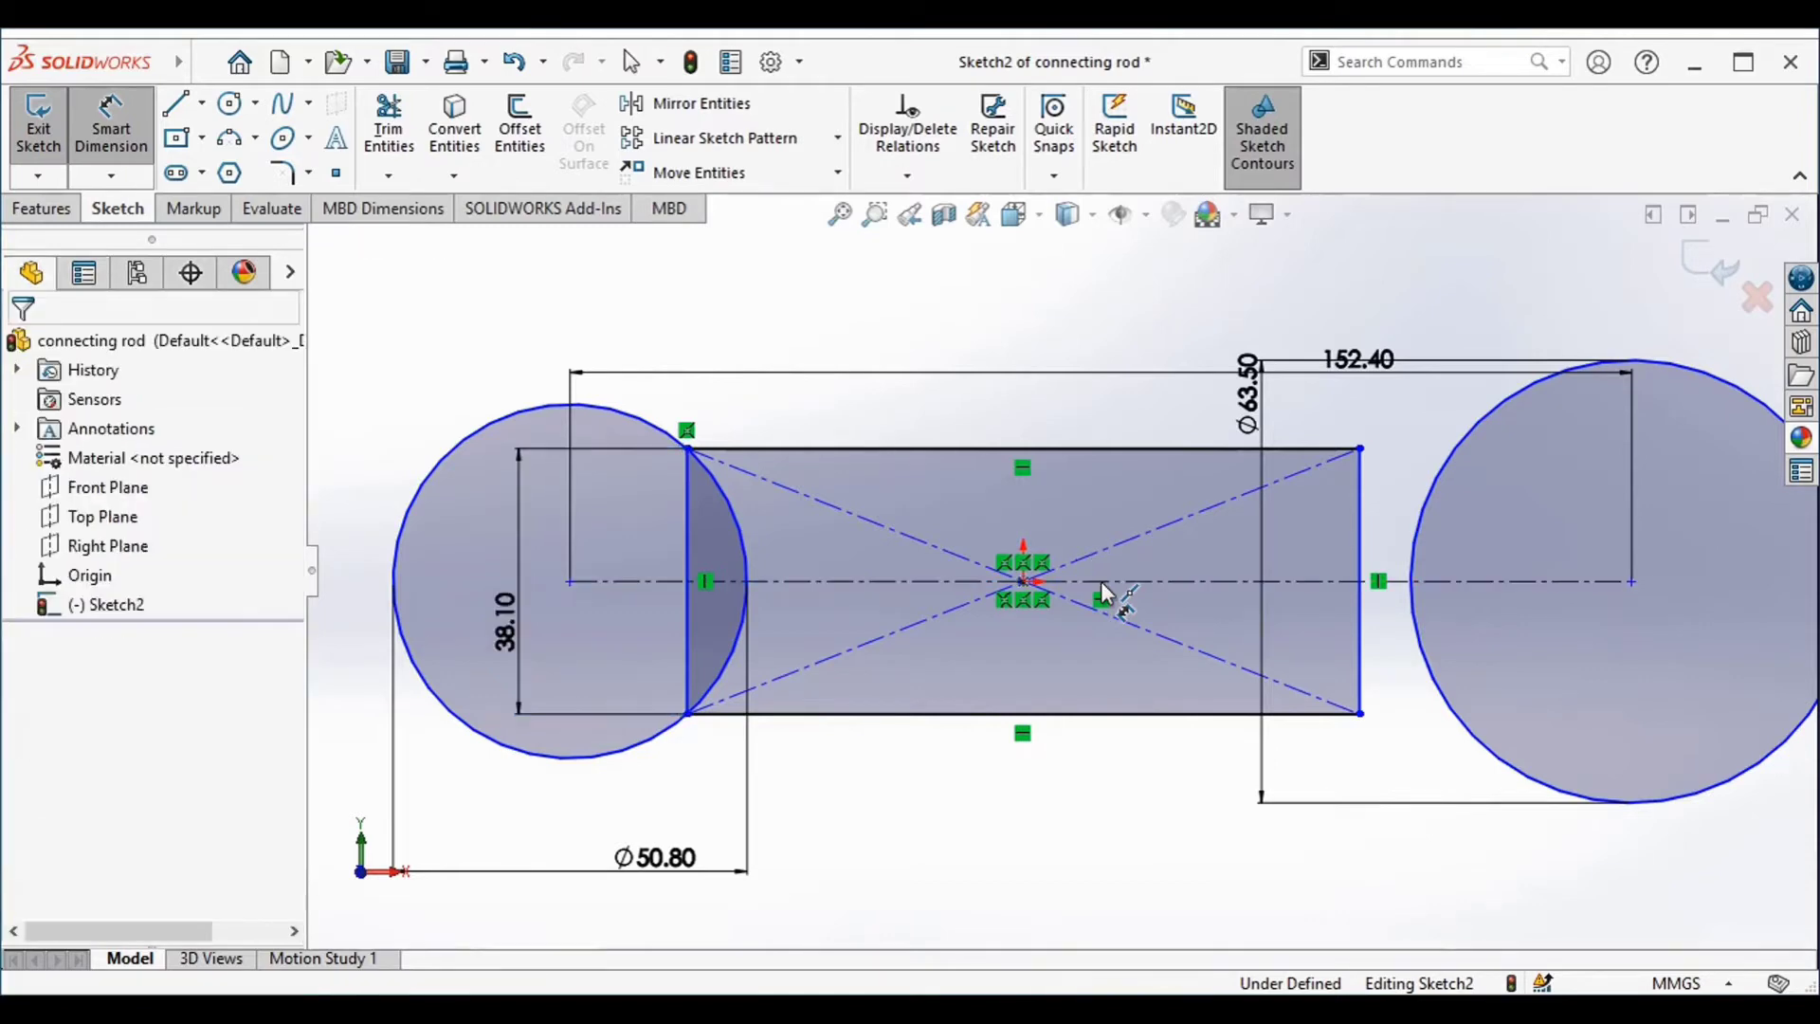
key("Escape")
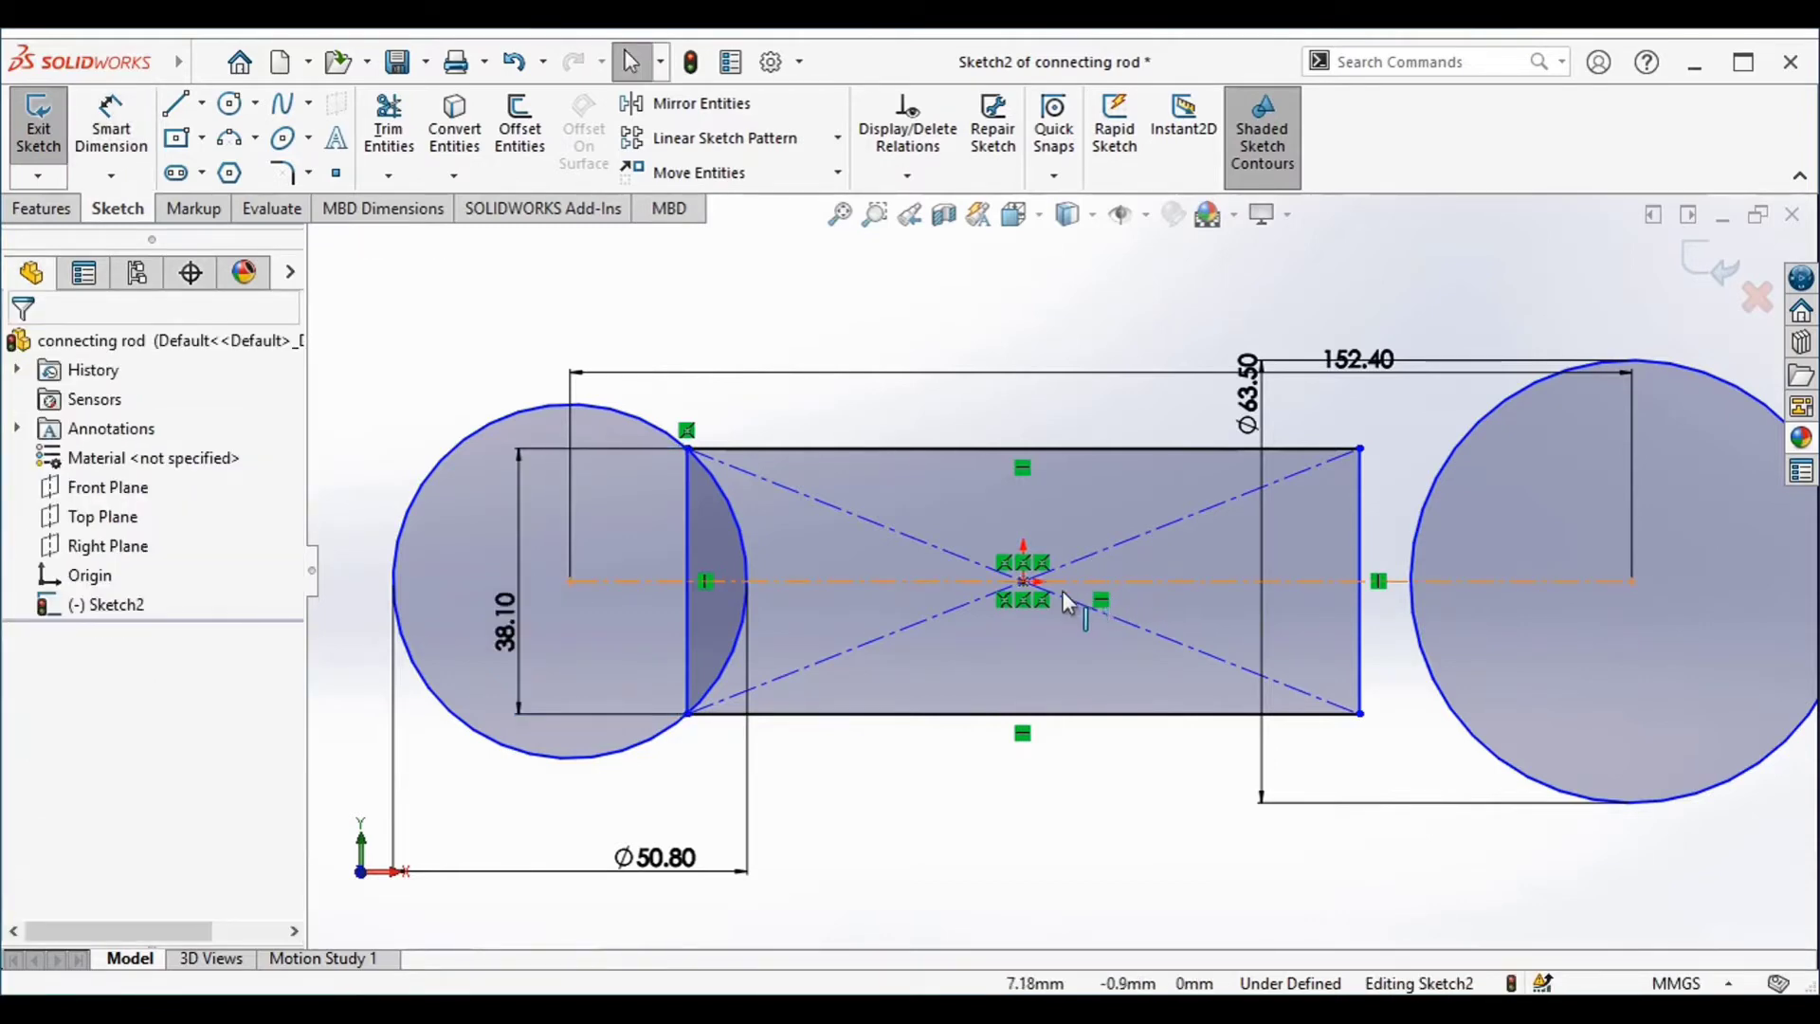
Add a Symmetric relation between the long horizontal construction line, its midpoint and the rectangle's centre point
left_click(1025, 585)
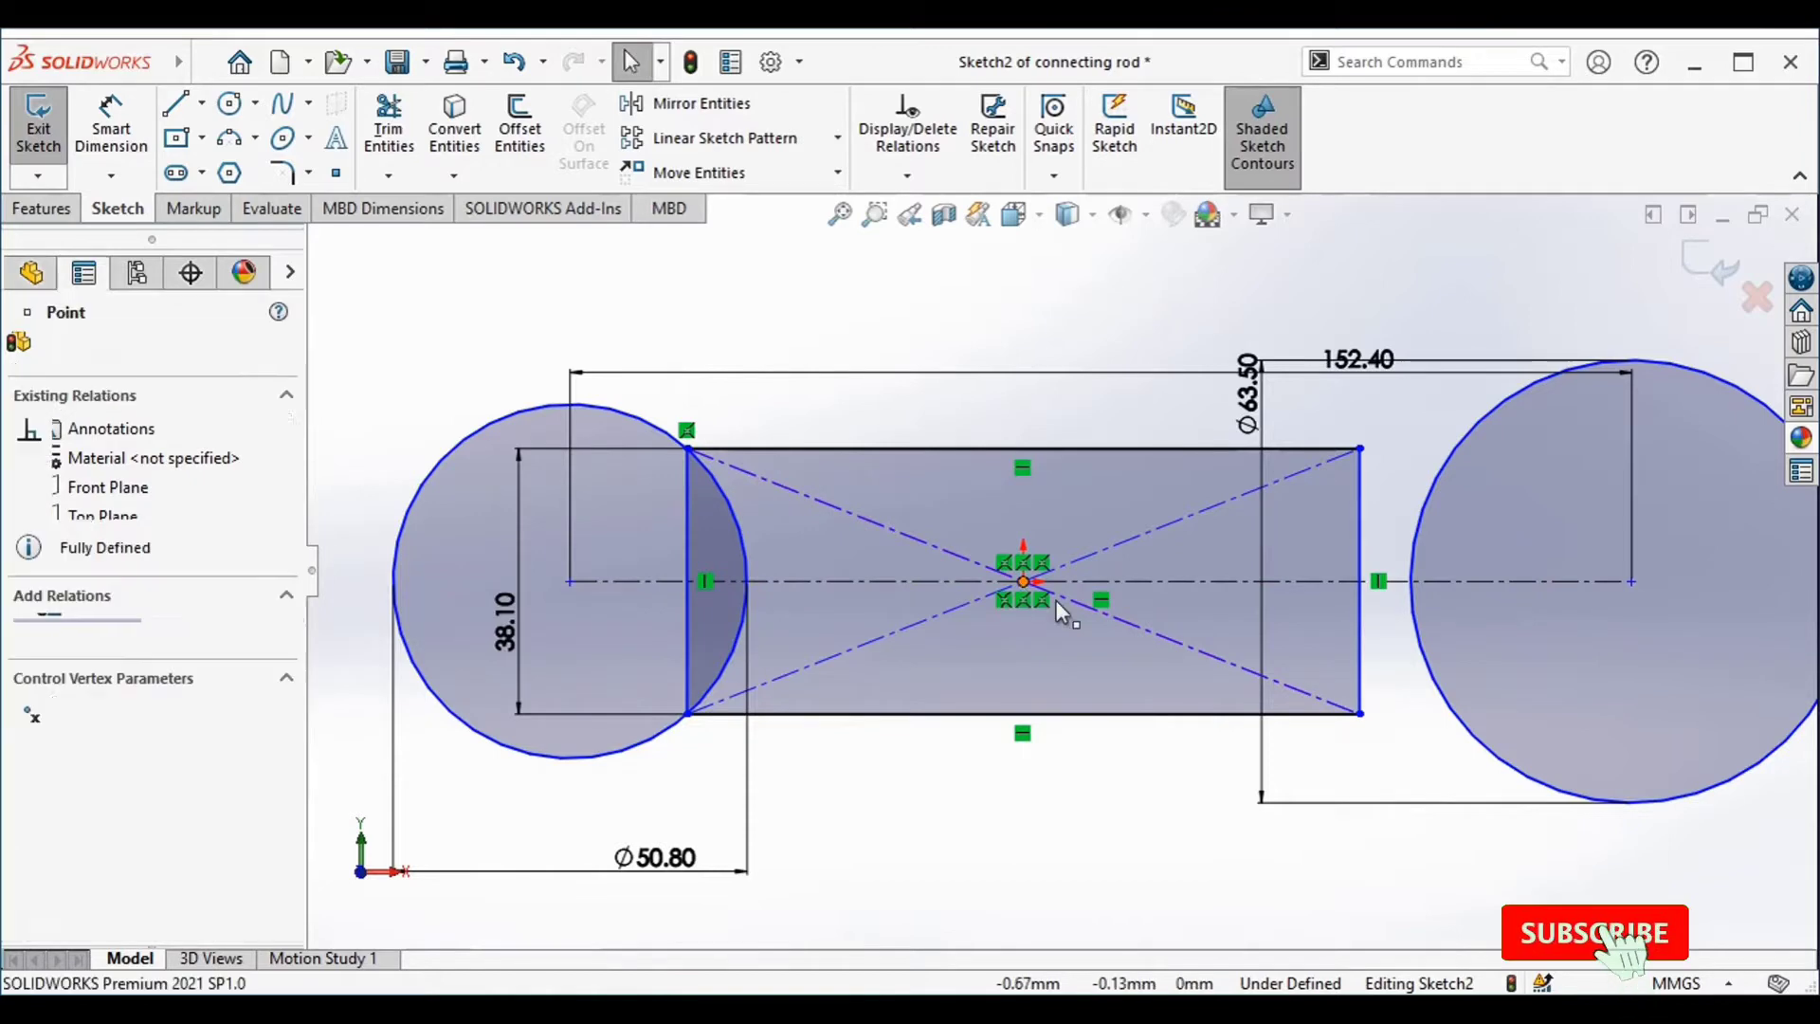
left_click(1104, 589)
left_click(1101, 582, "ctrl")
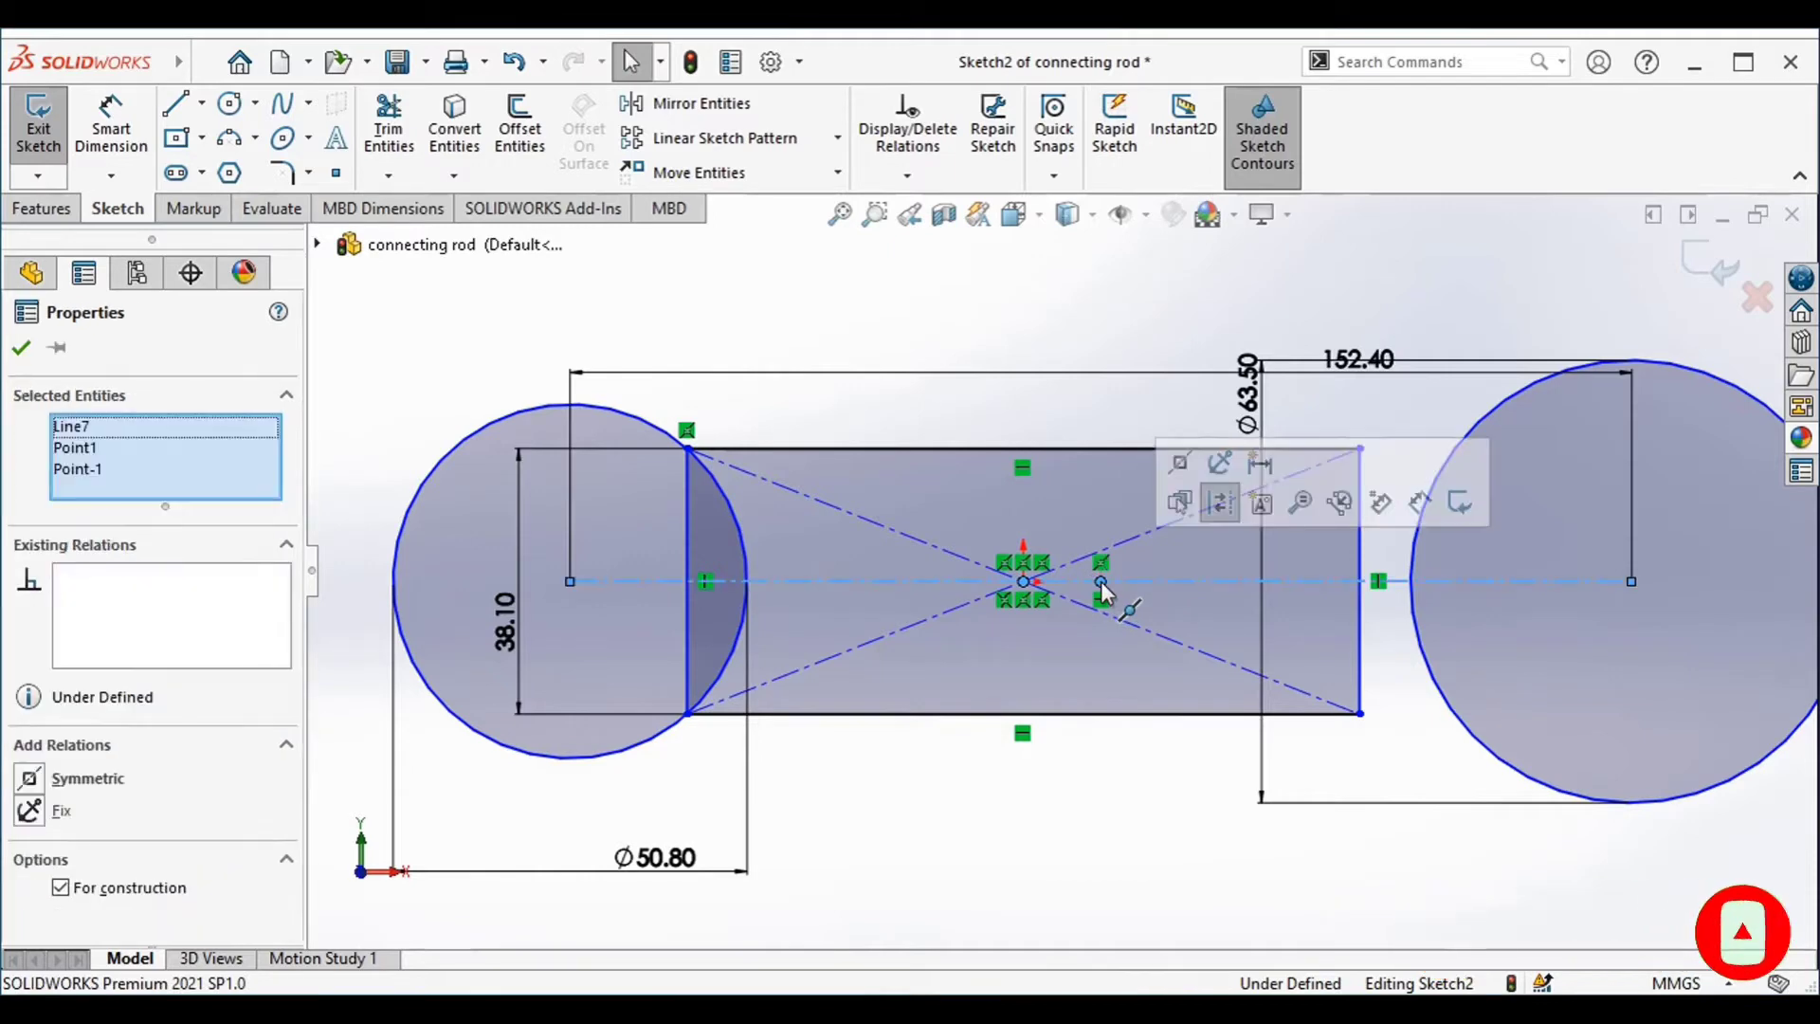
left_click(1185, 469)
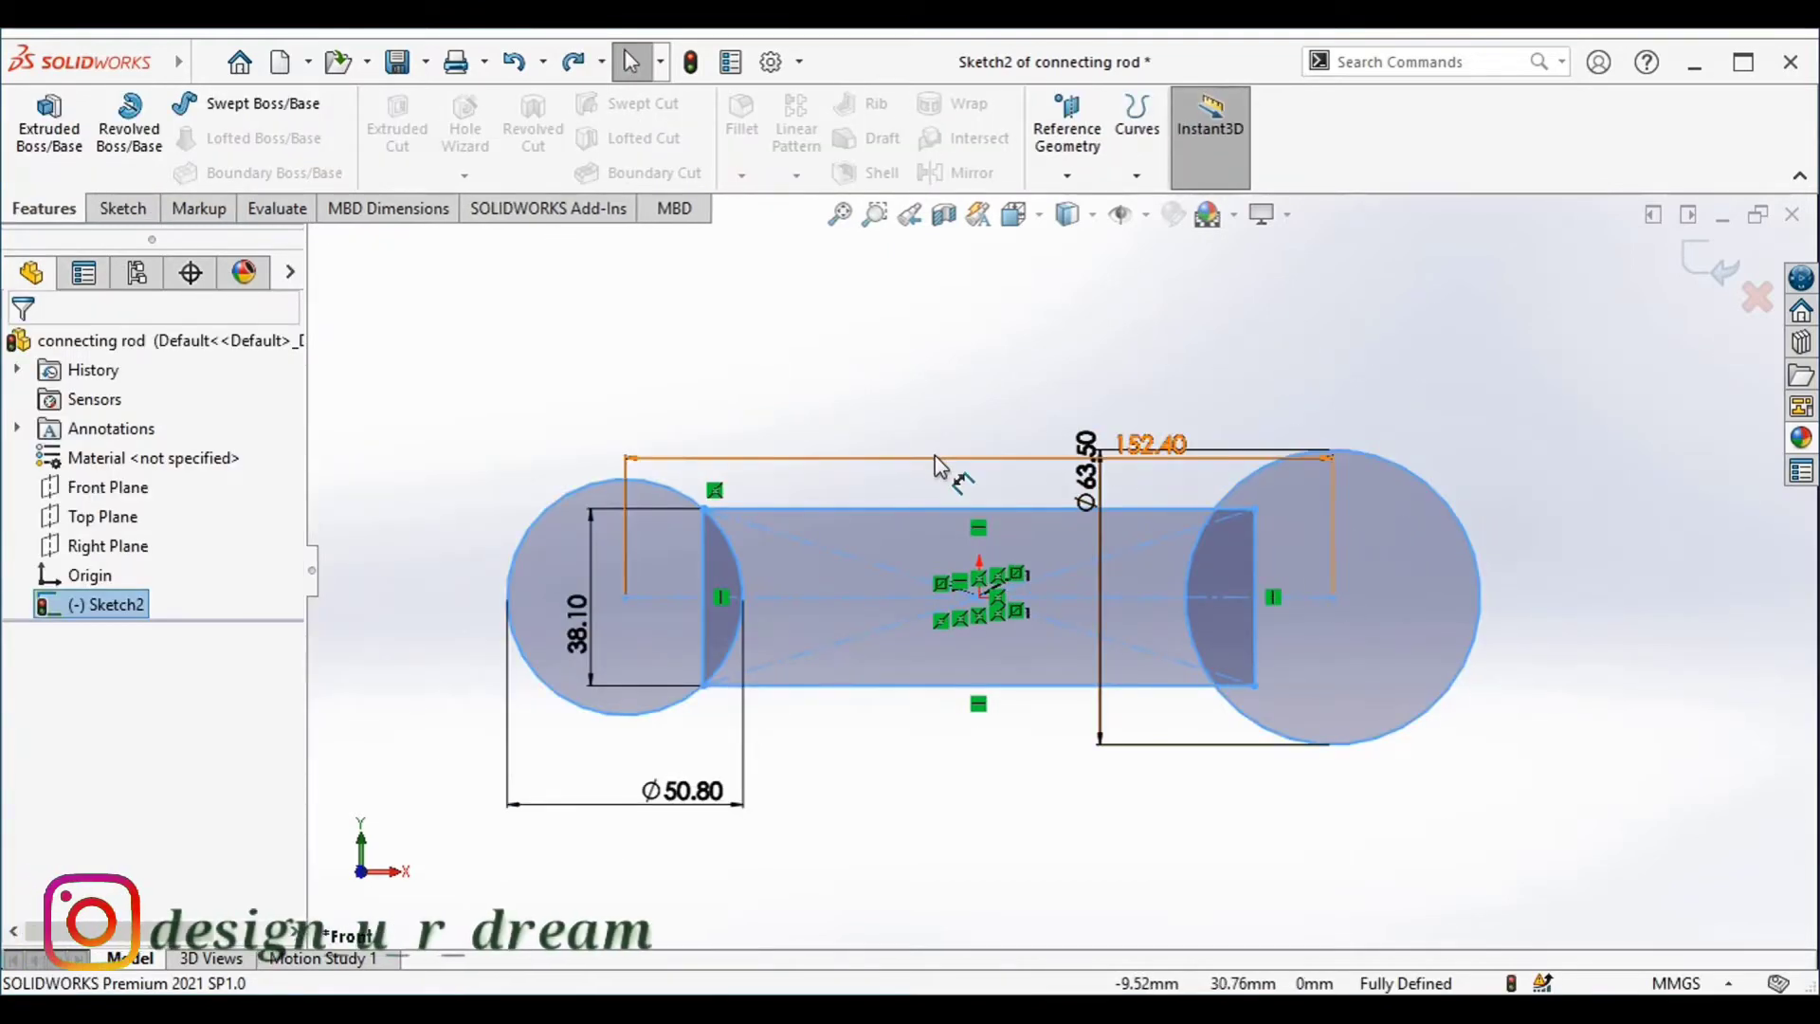
Move the 152.4 mm dimension higher above the sketch and the 63.5 mm diameter dimension to the right of the right circle
left_click_drag(941, 458, 947, 361)
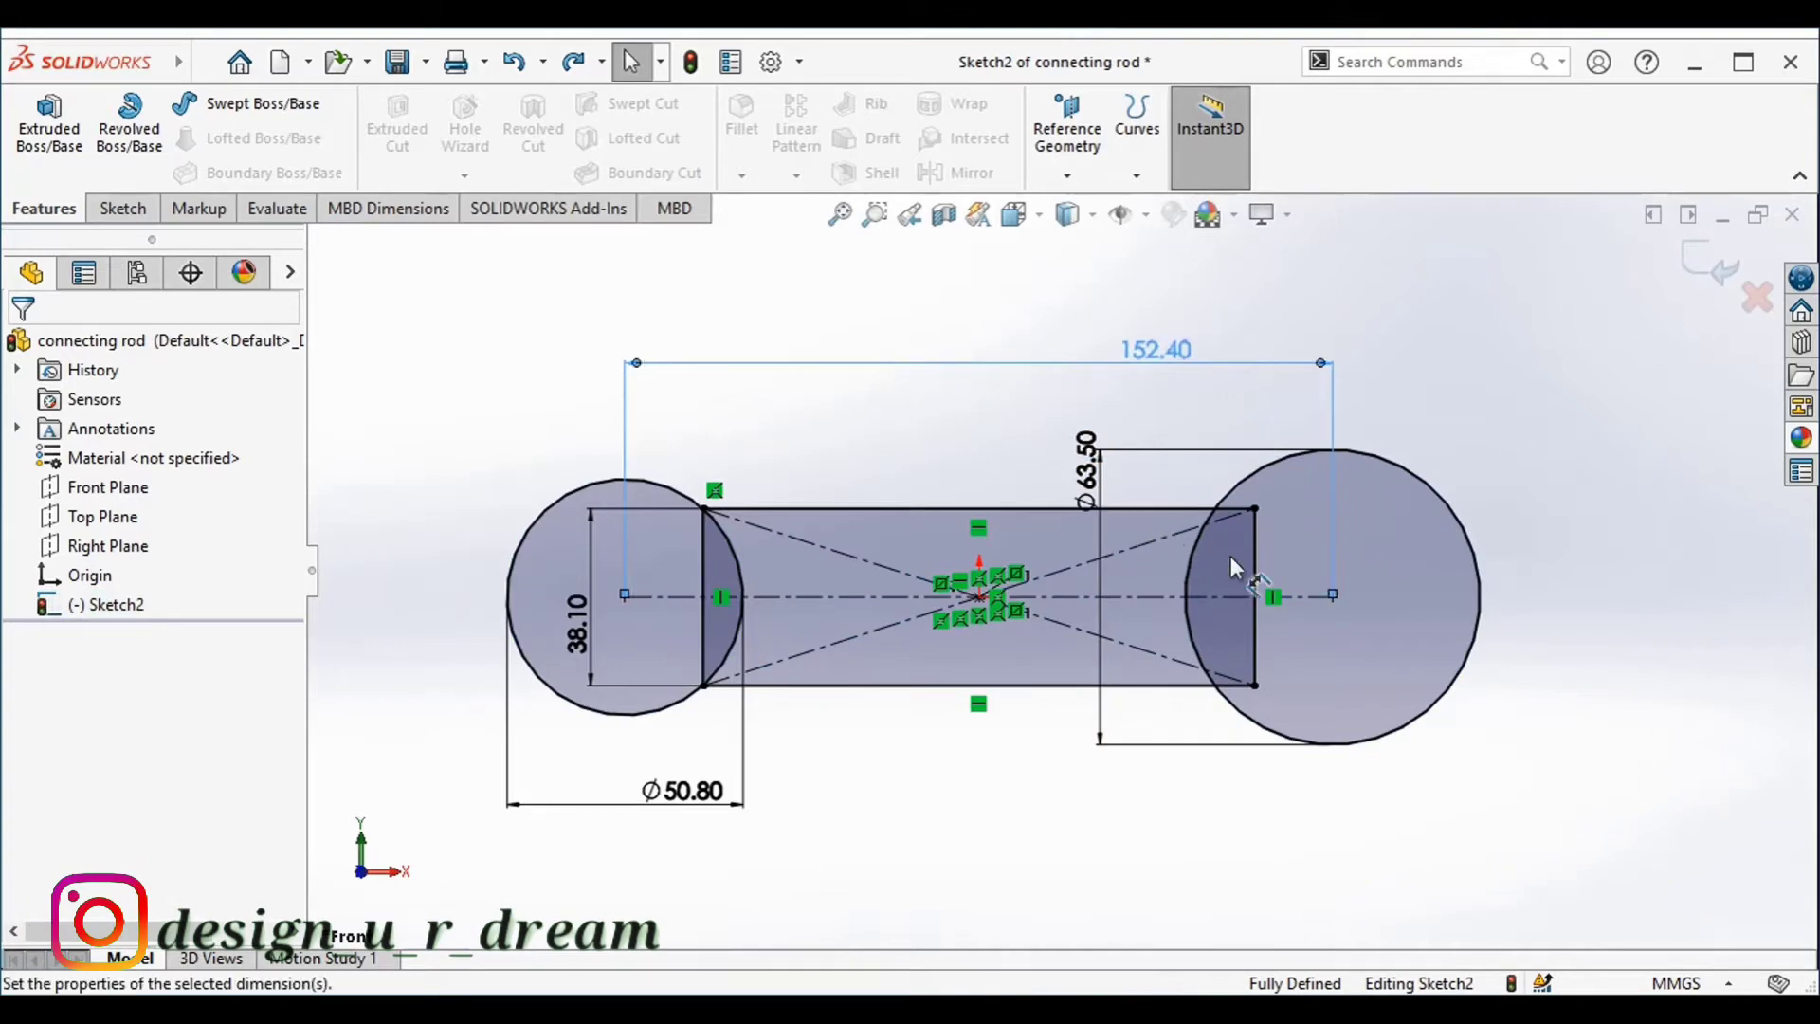
left_click_drag(1092, 472, 1602, 559)
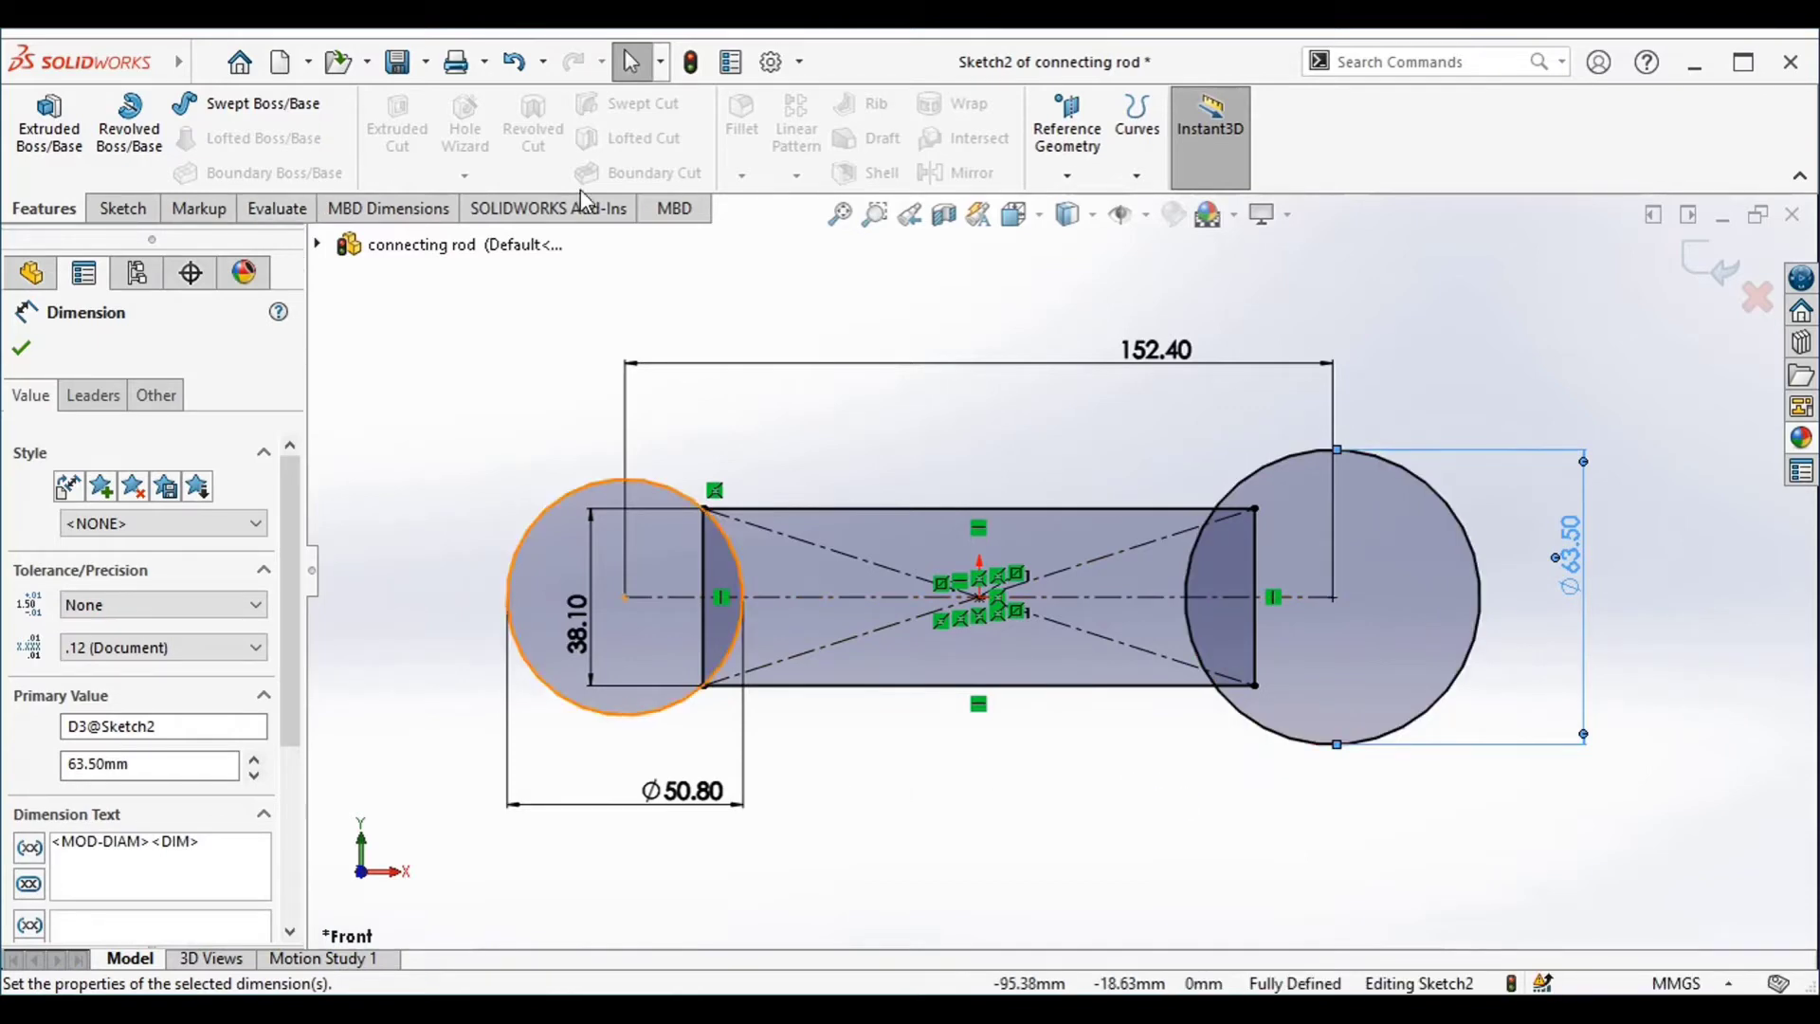
left_click(21, 350)
right_click(125, 614)
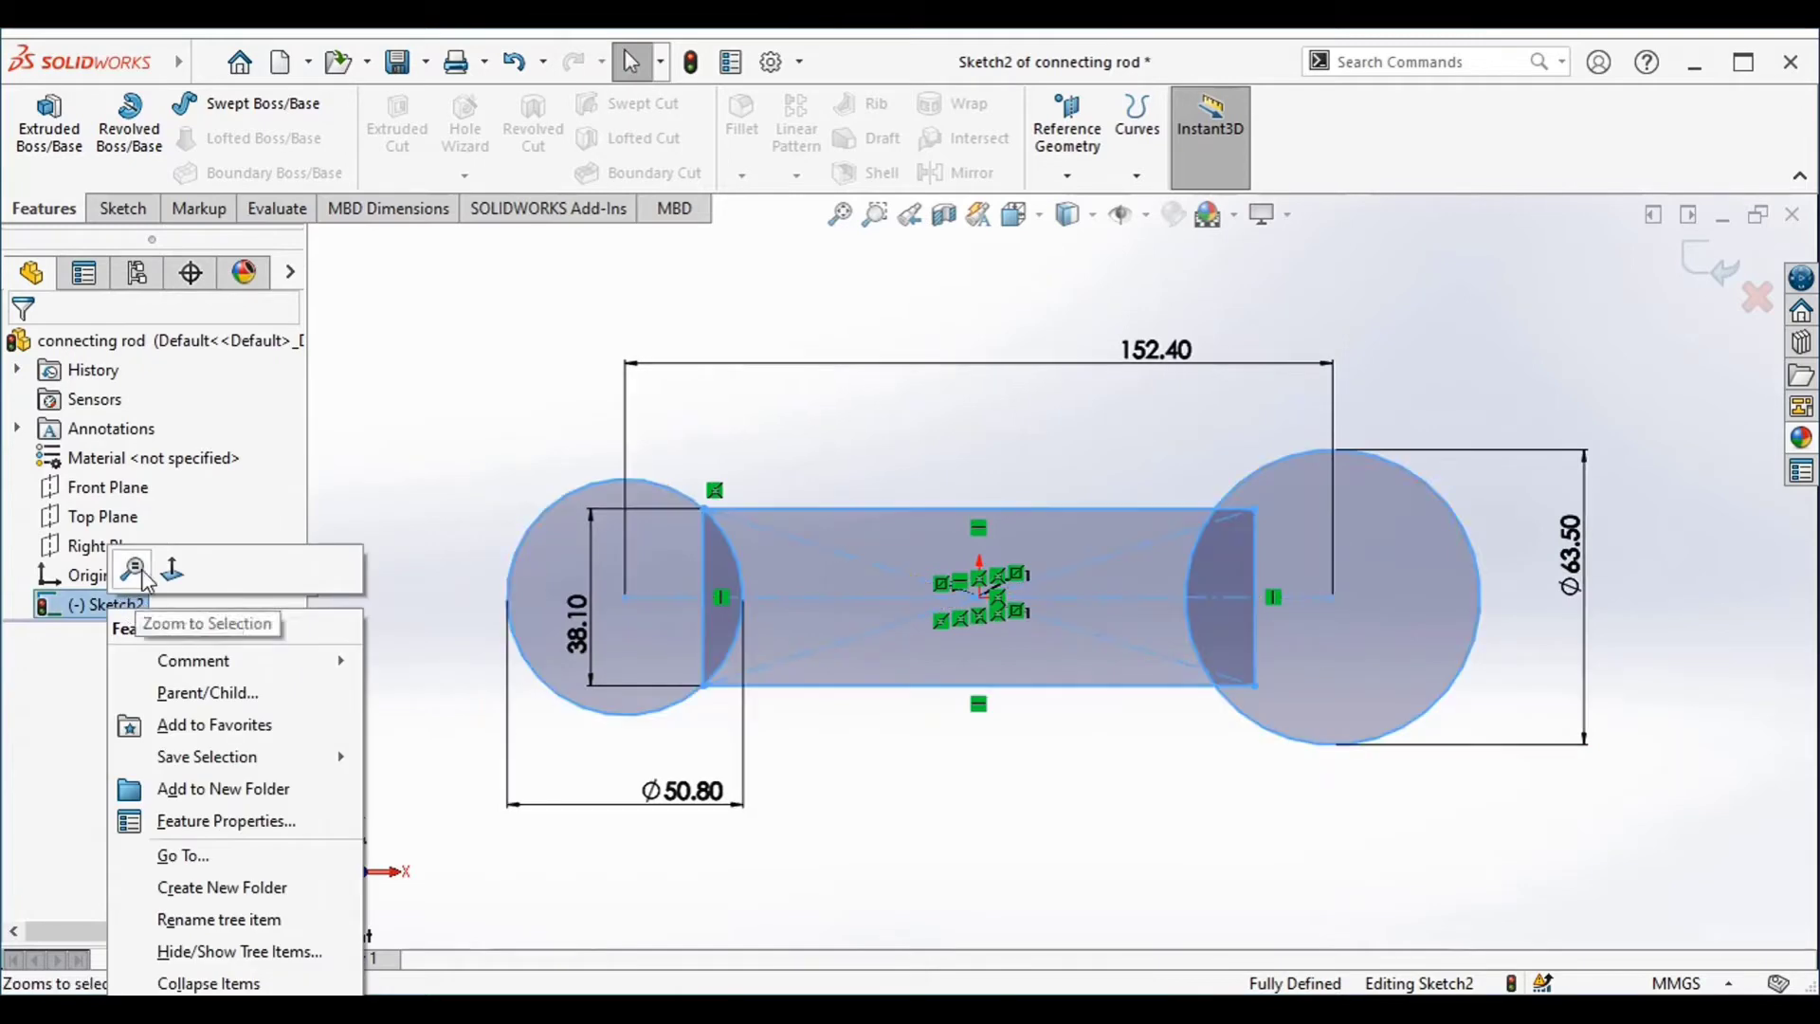
left_click(446, 446)
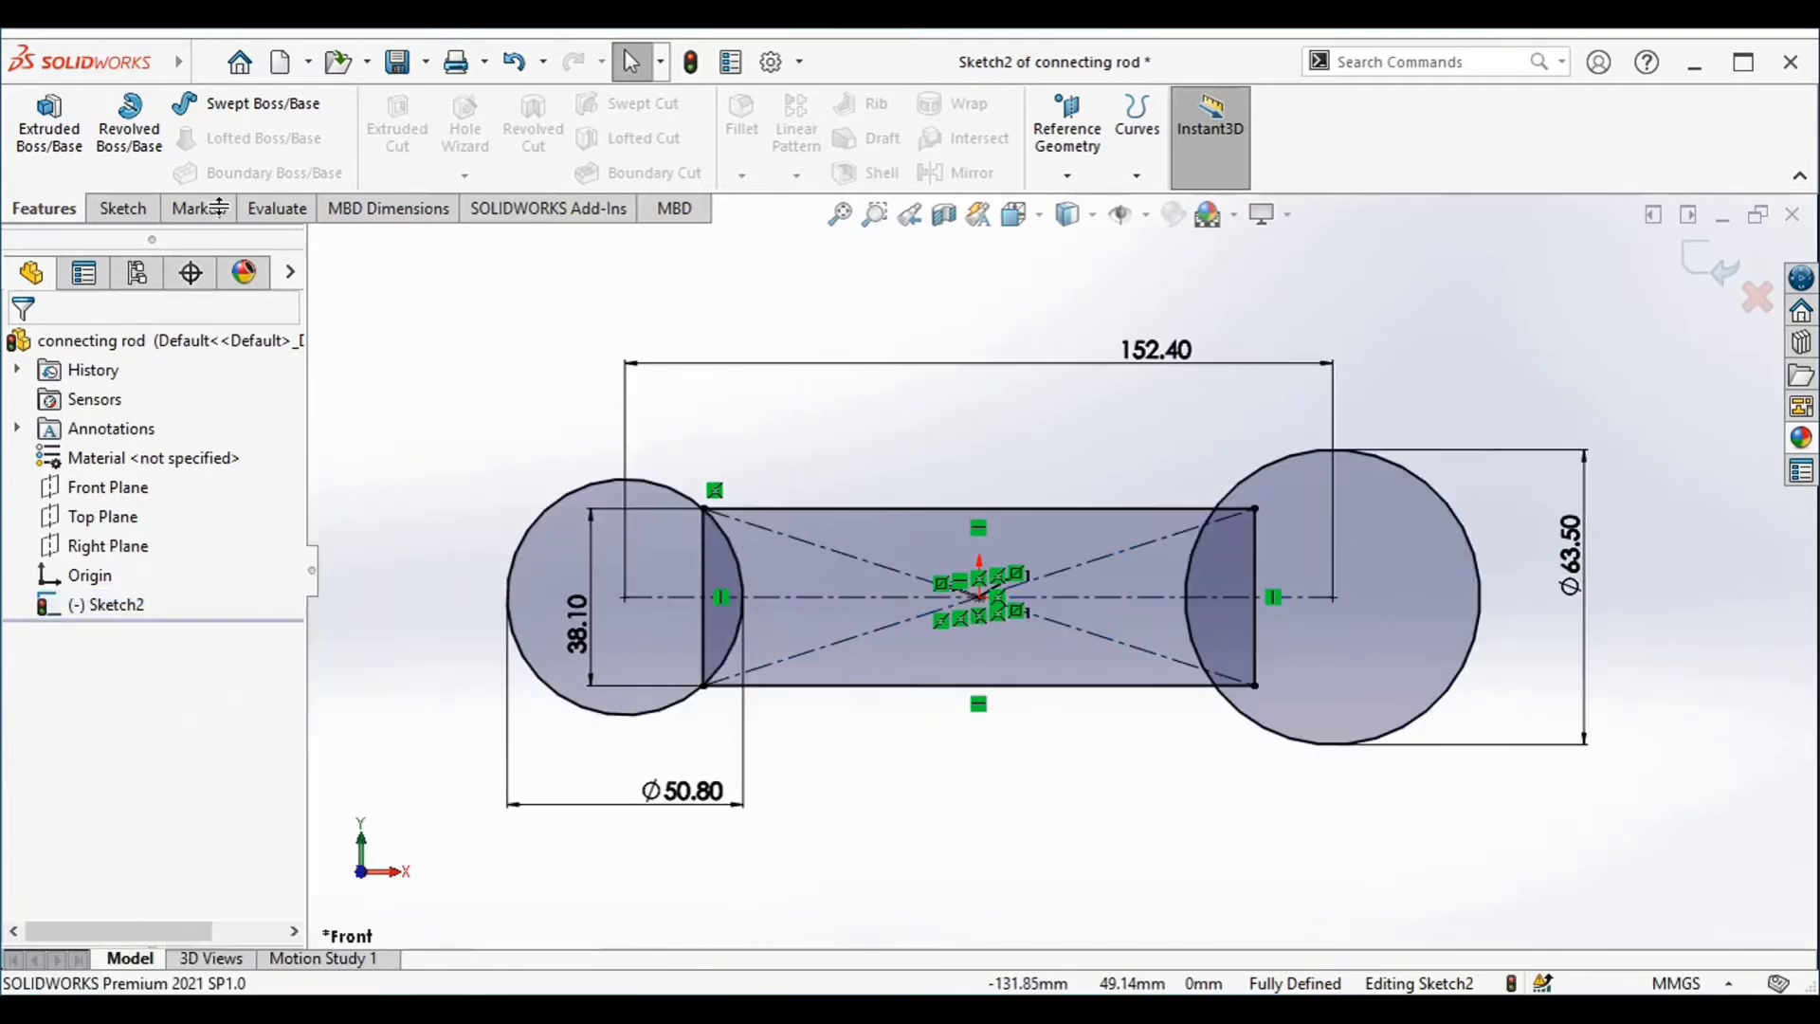
Offset the left circle outward by 12.7 mm
left_click(120, 208)
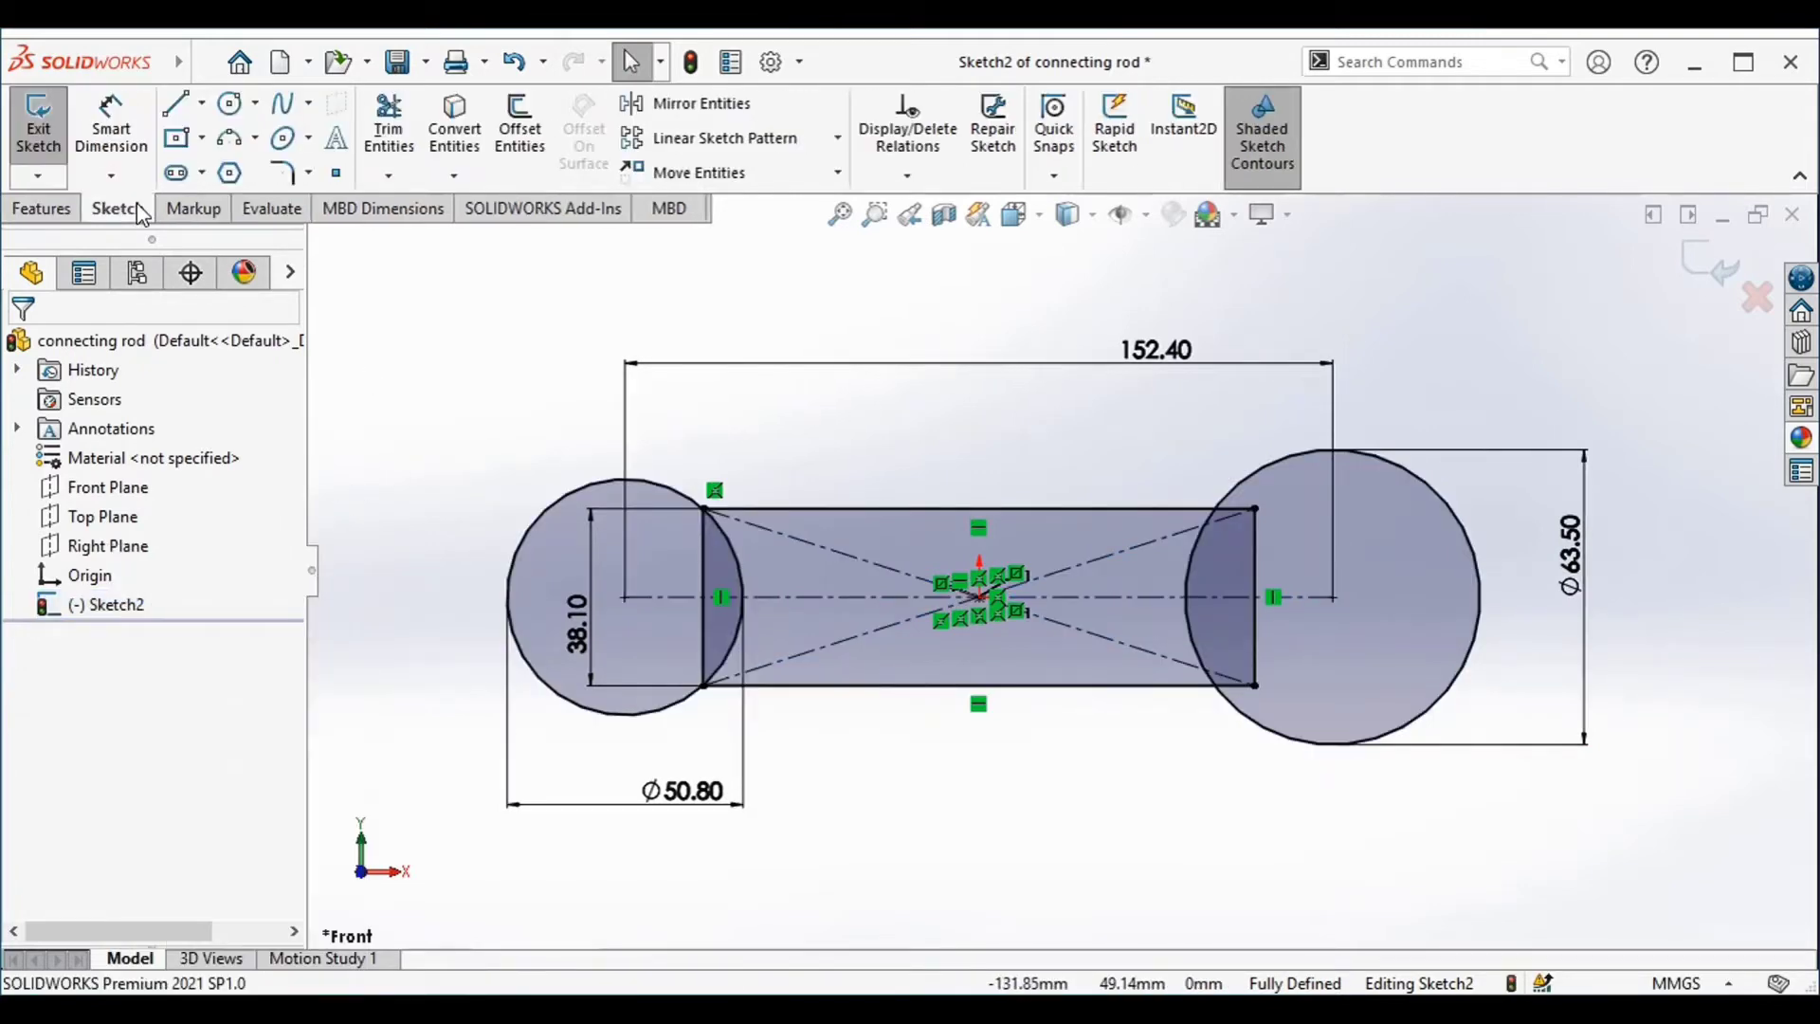
left_click(512, 152)
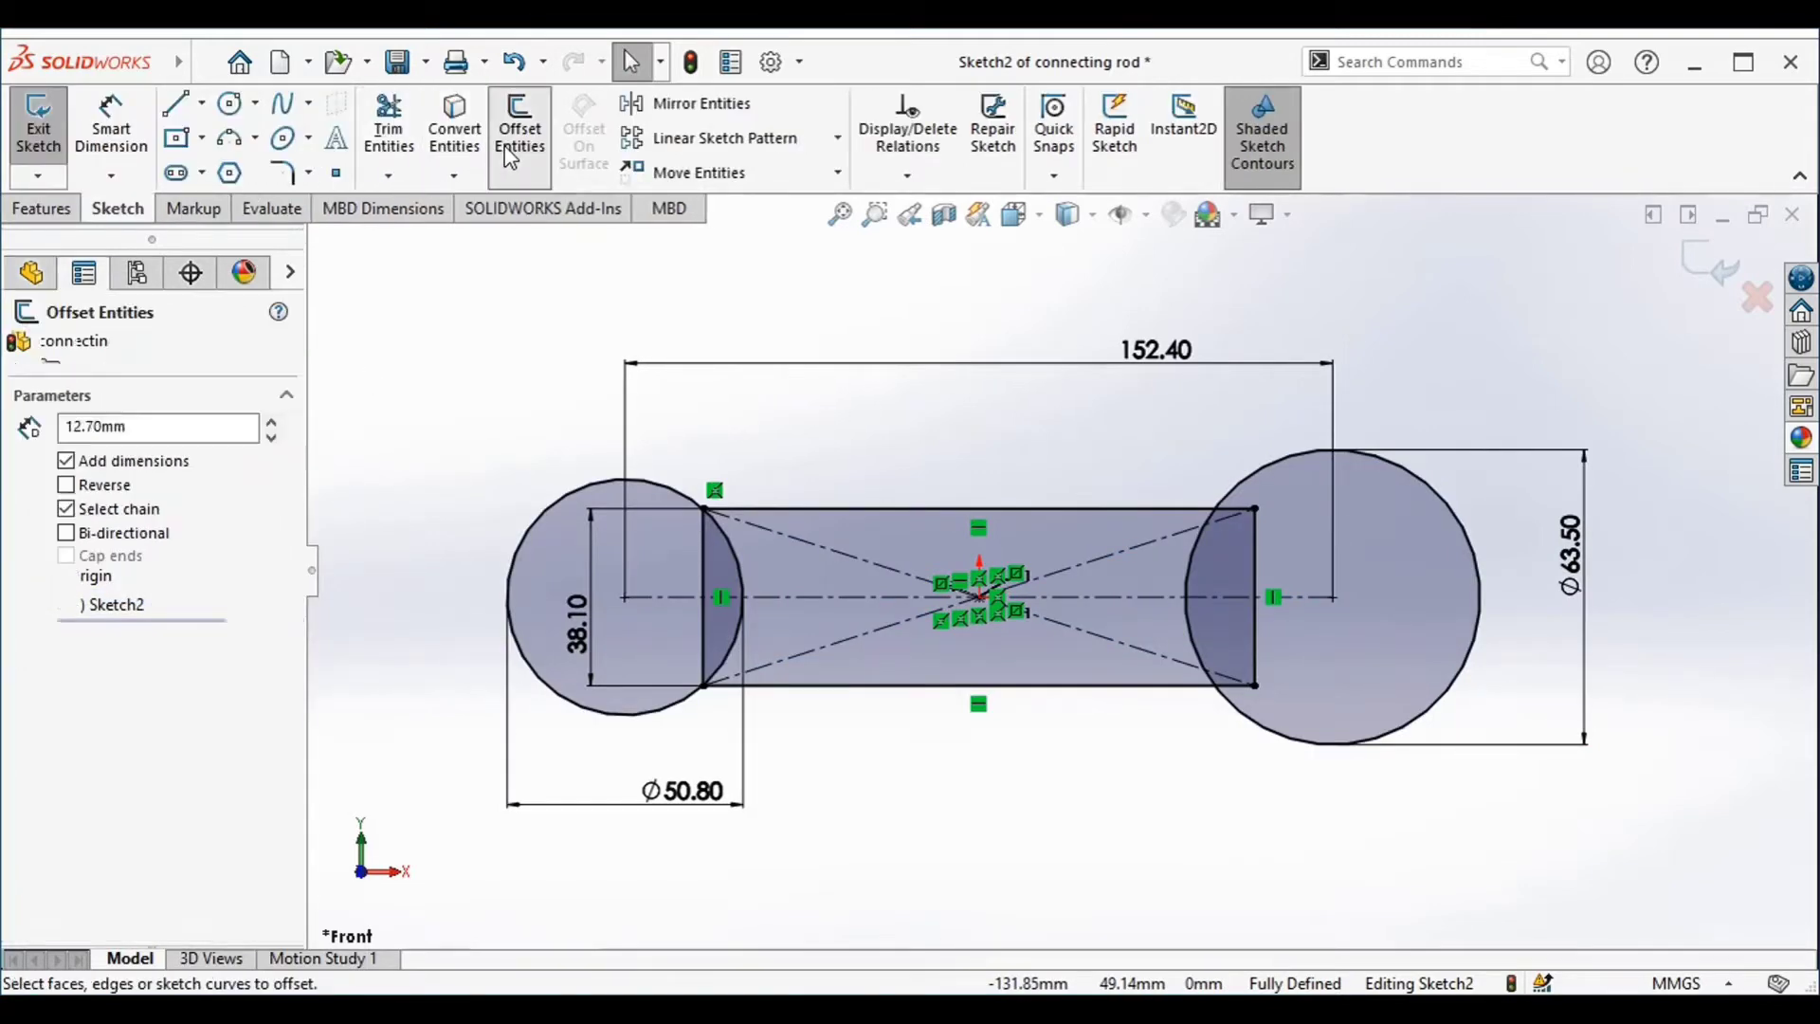
left_click(567, 511)
left_click(567, 445)
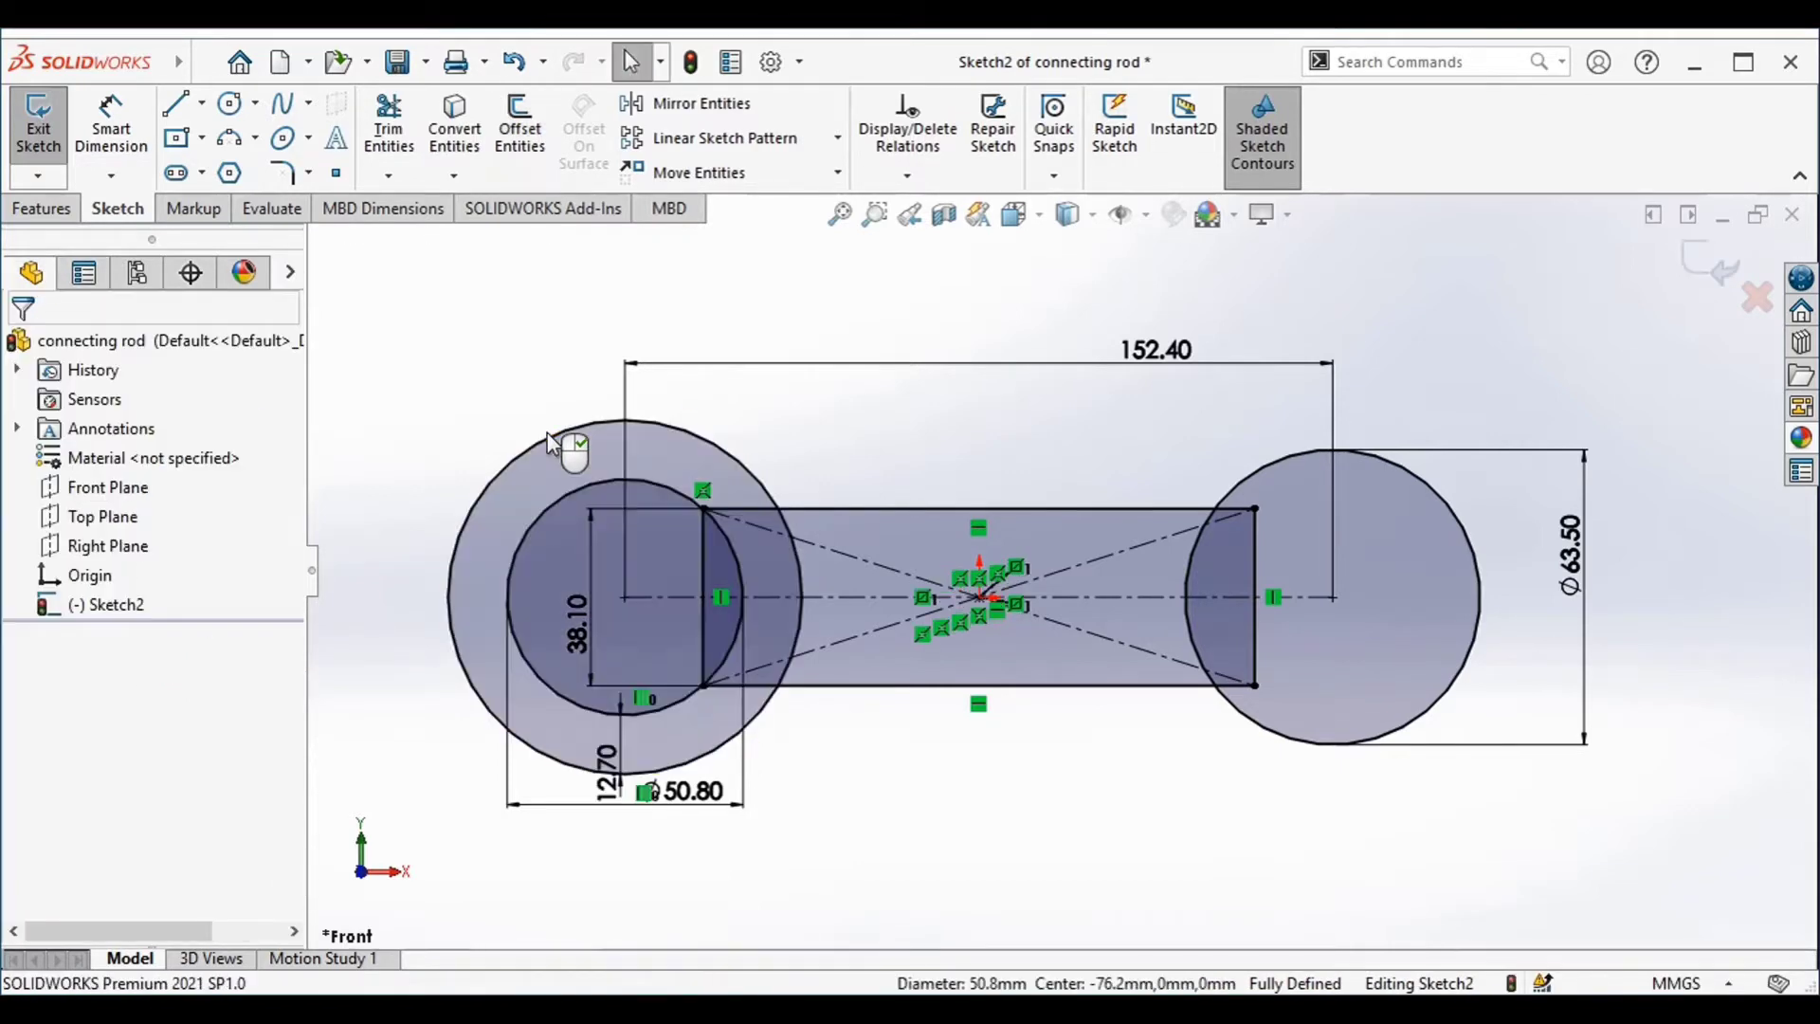
Offset the right circle outward by 12.7 mm
left_click(1316, 754)
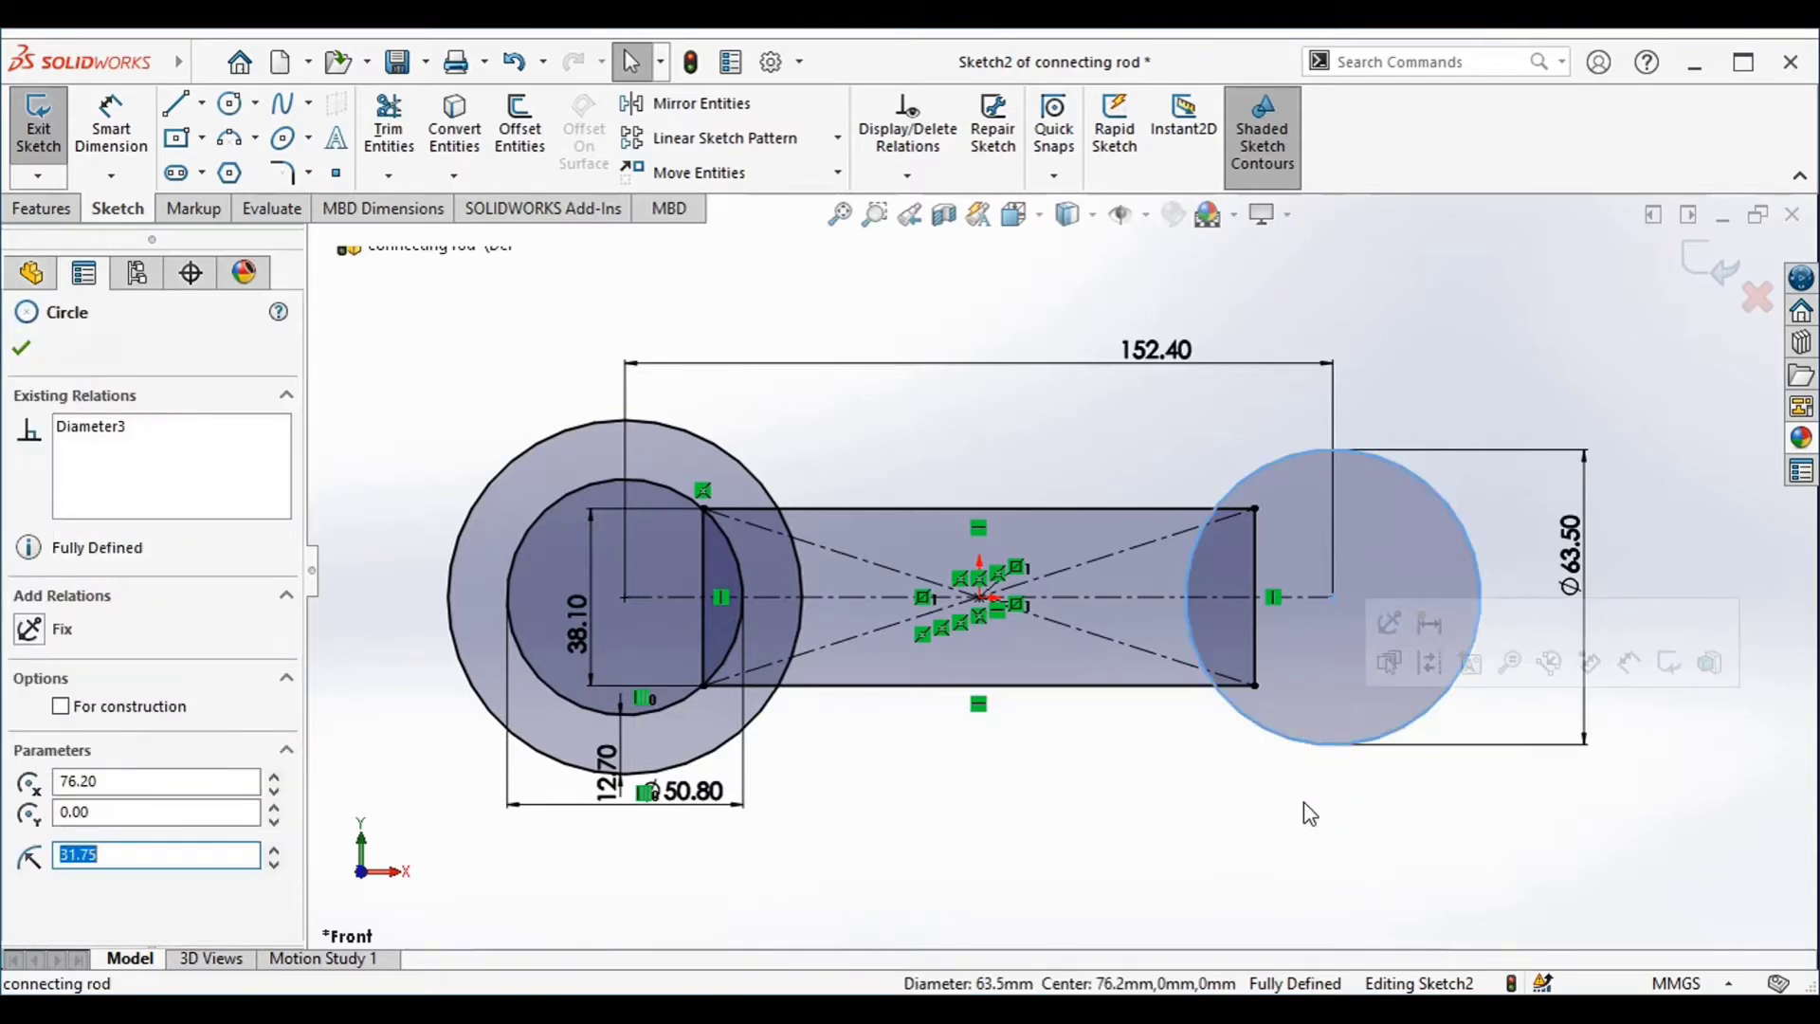
left_click(519, 124)
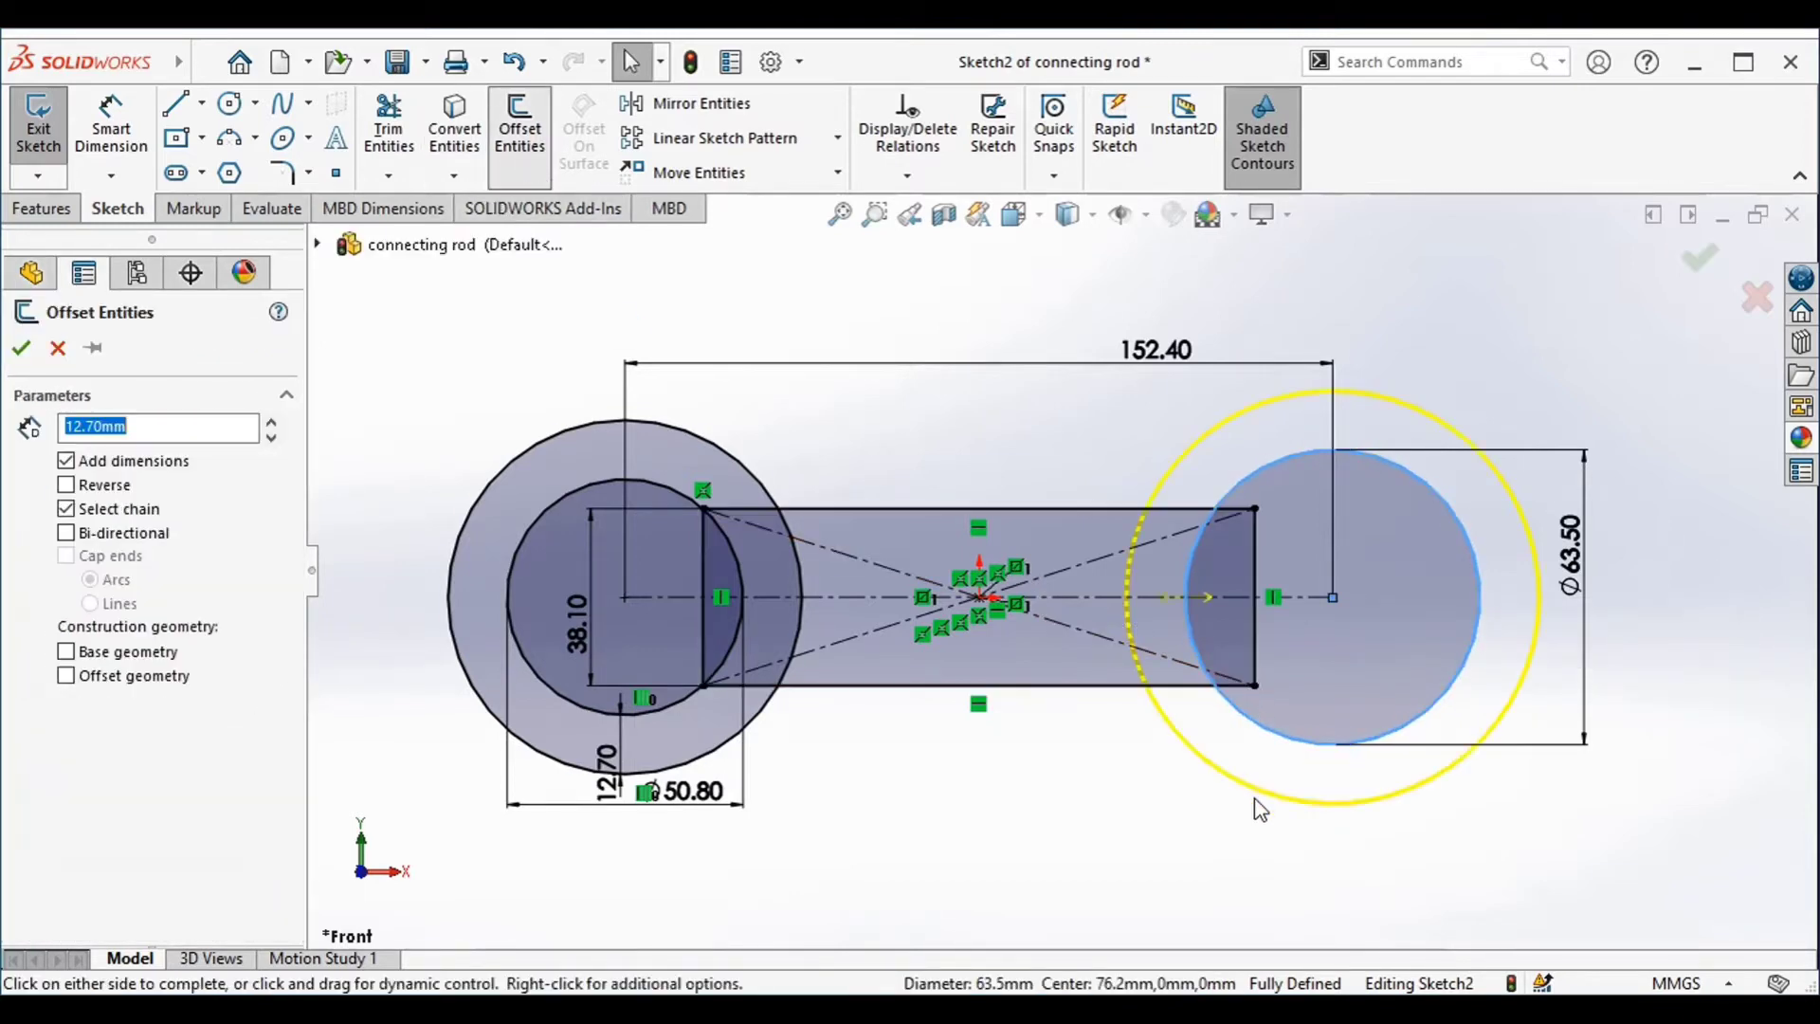
left_click(1237, 845)
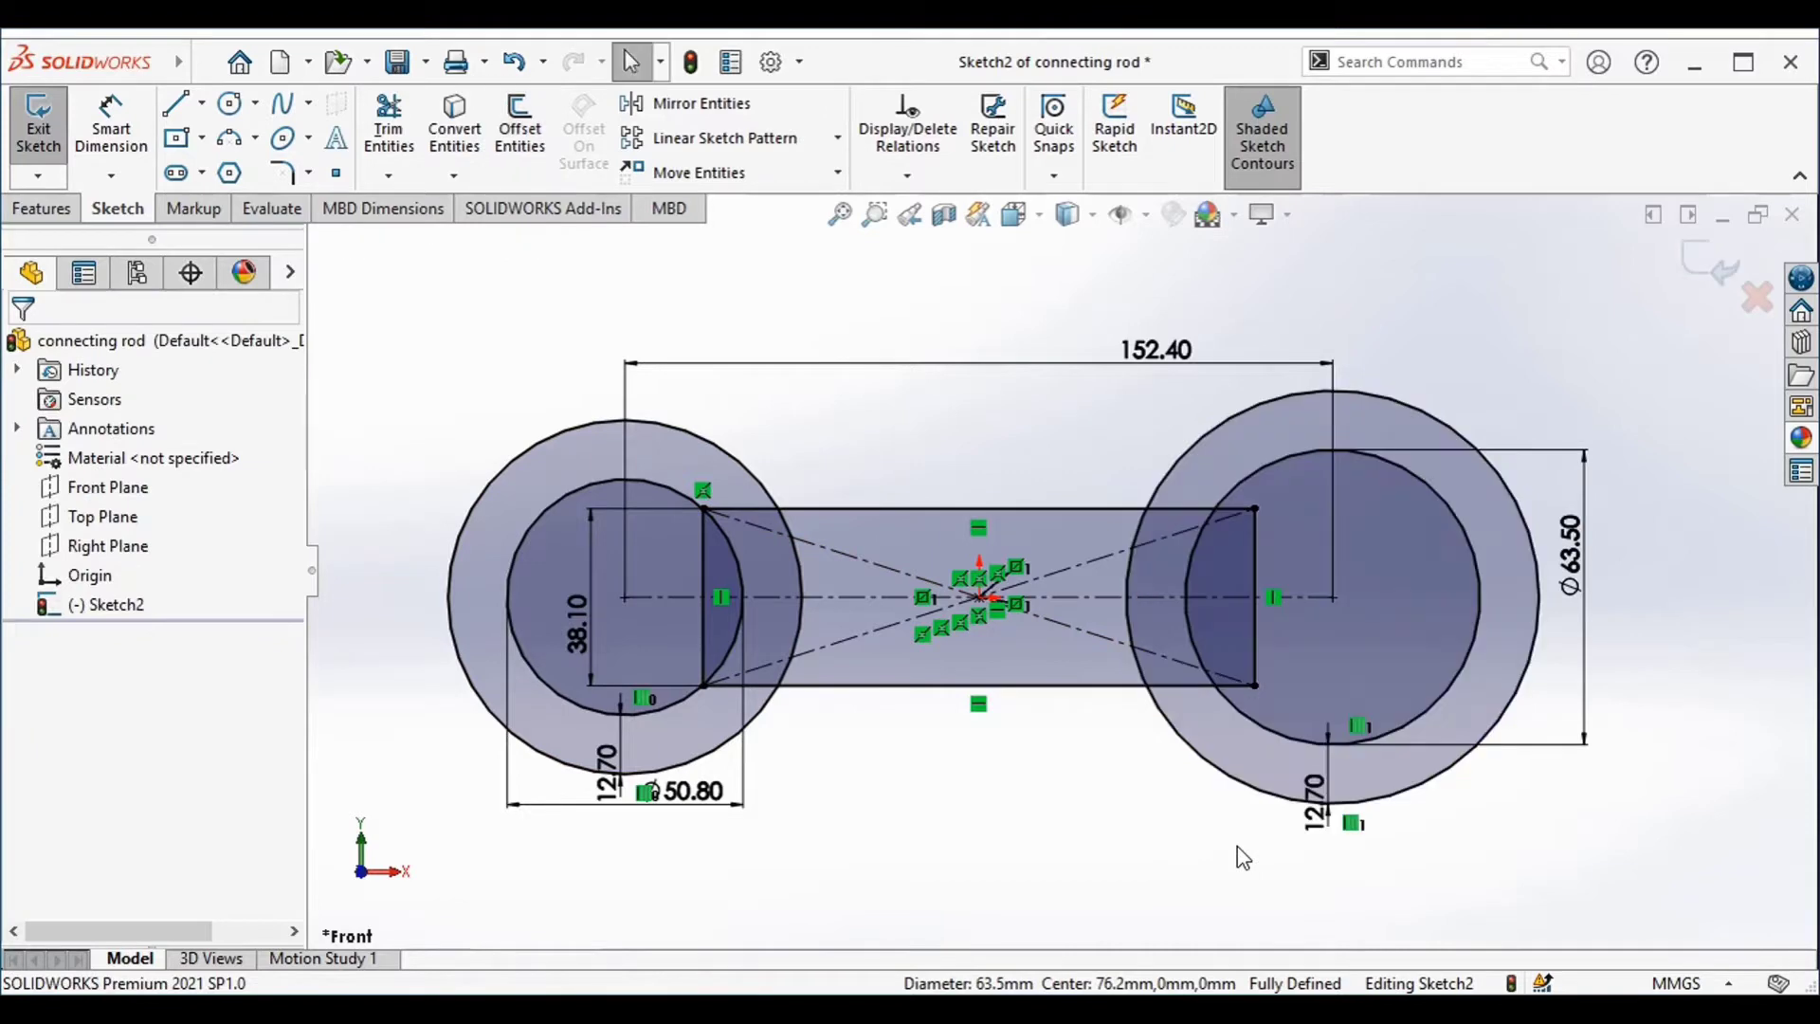
Sketch a vertical line about 88.9 mm long through the right circles' centre, from the outer circle's top to its bottom quadrant
left_click(176, 107)
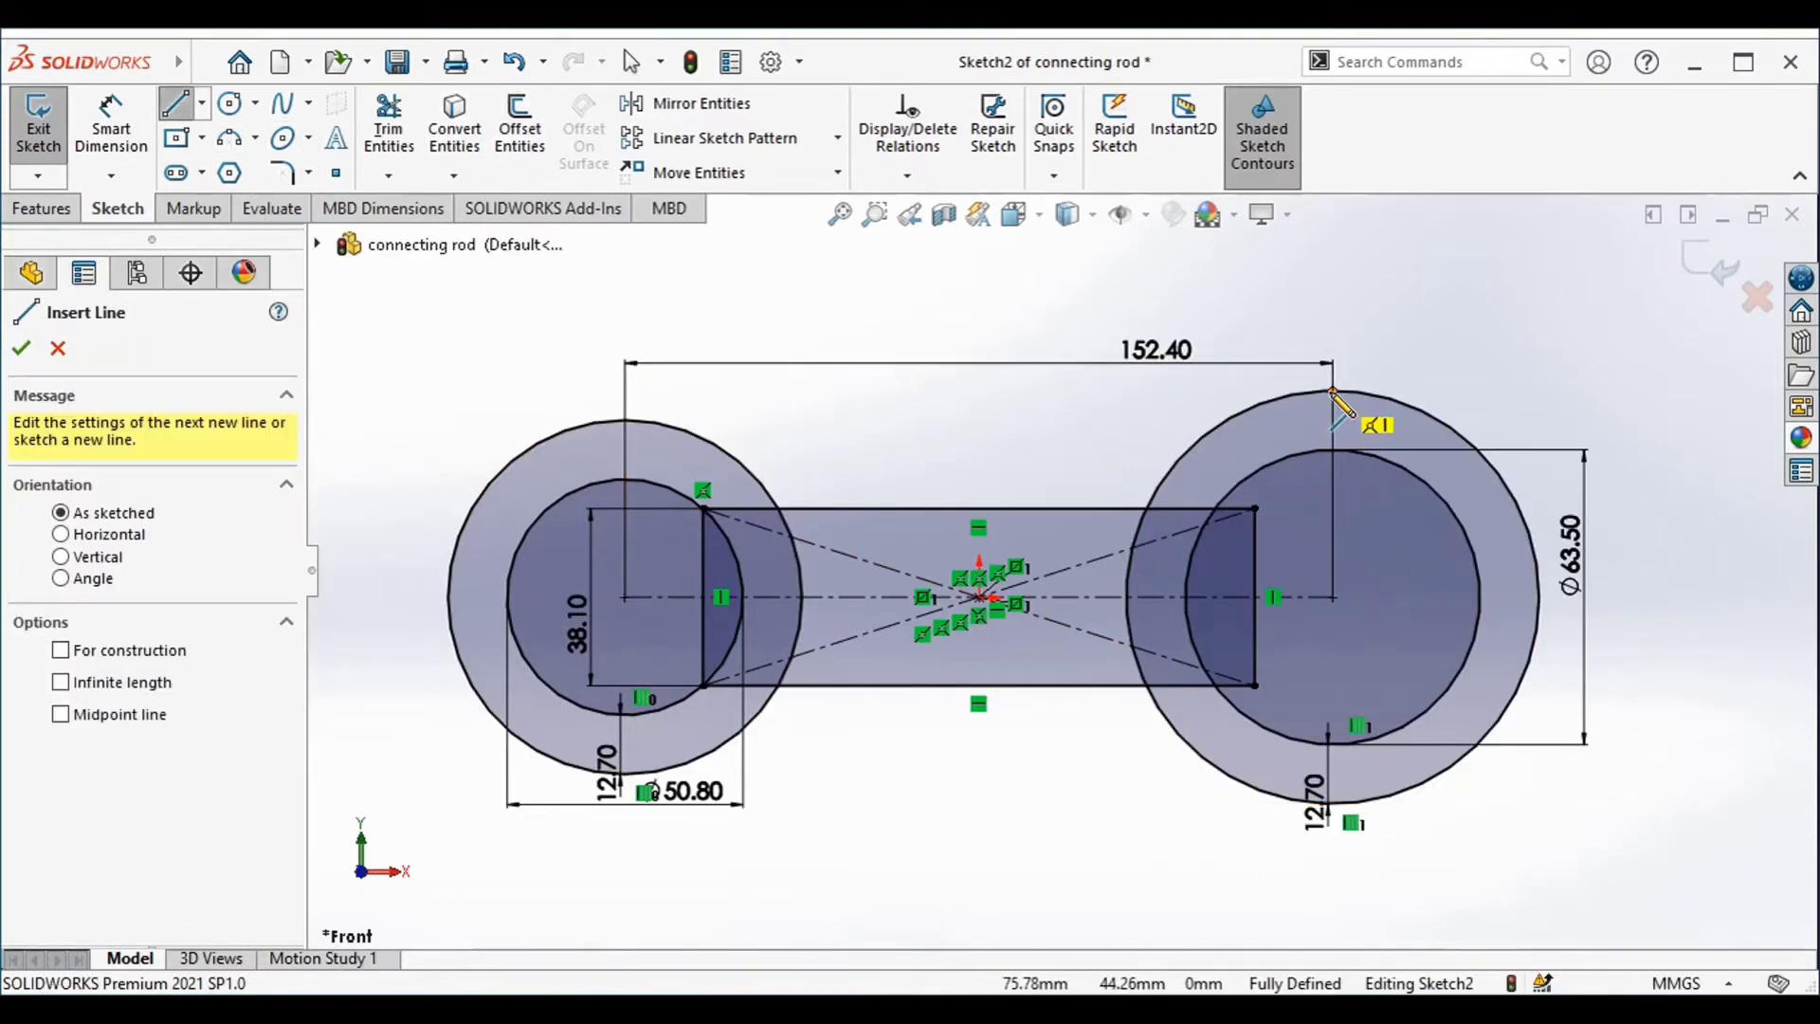
left_click(1332, 391)
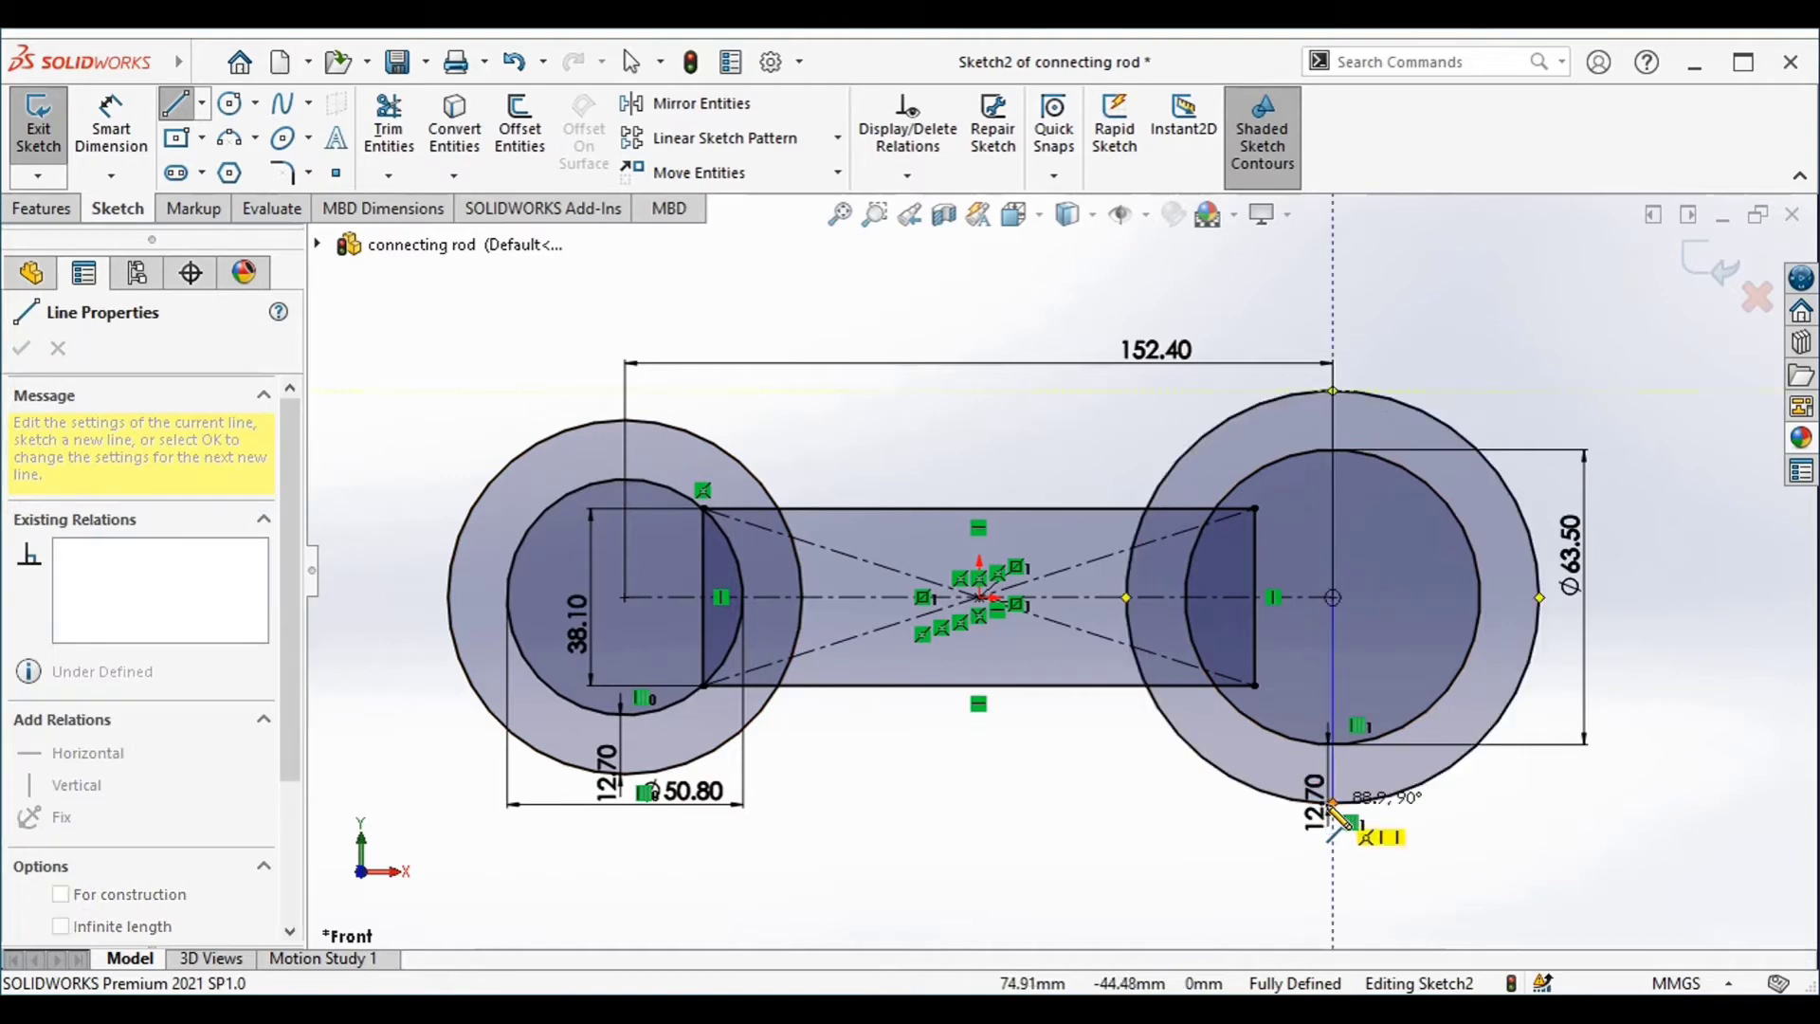
left_click(1332, 804)
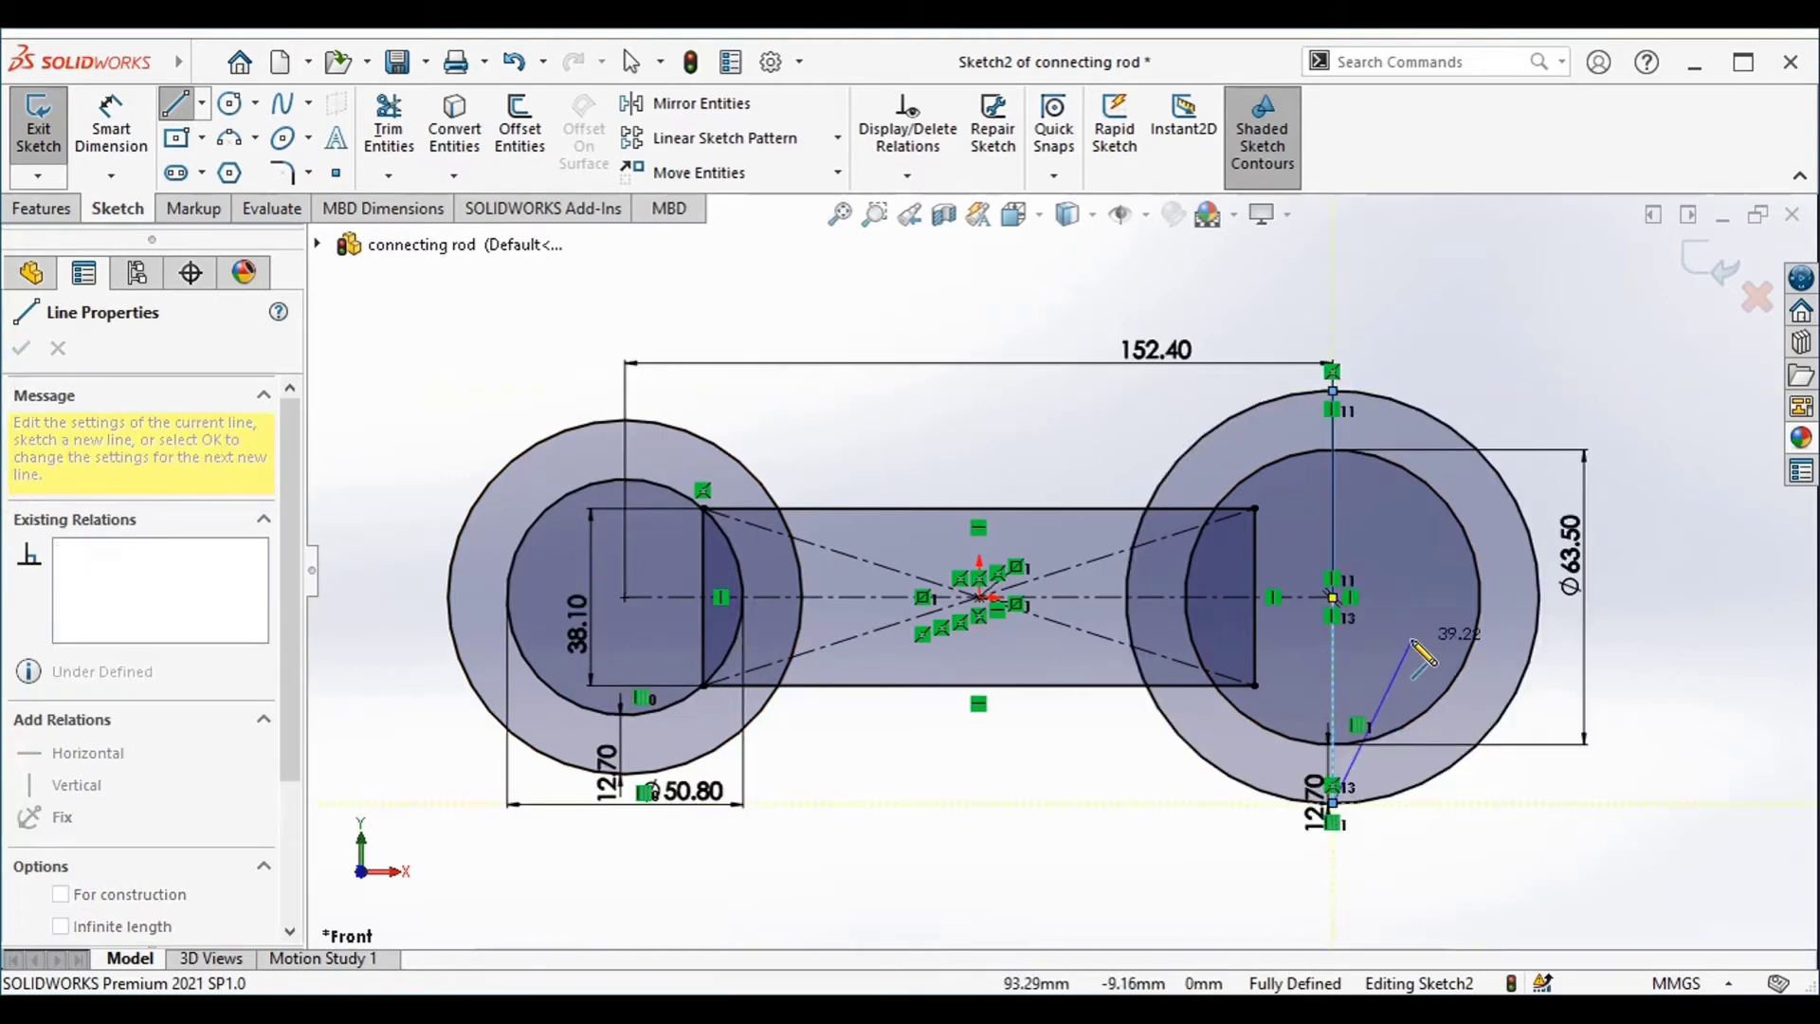
key("Escape")
key("Escape")
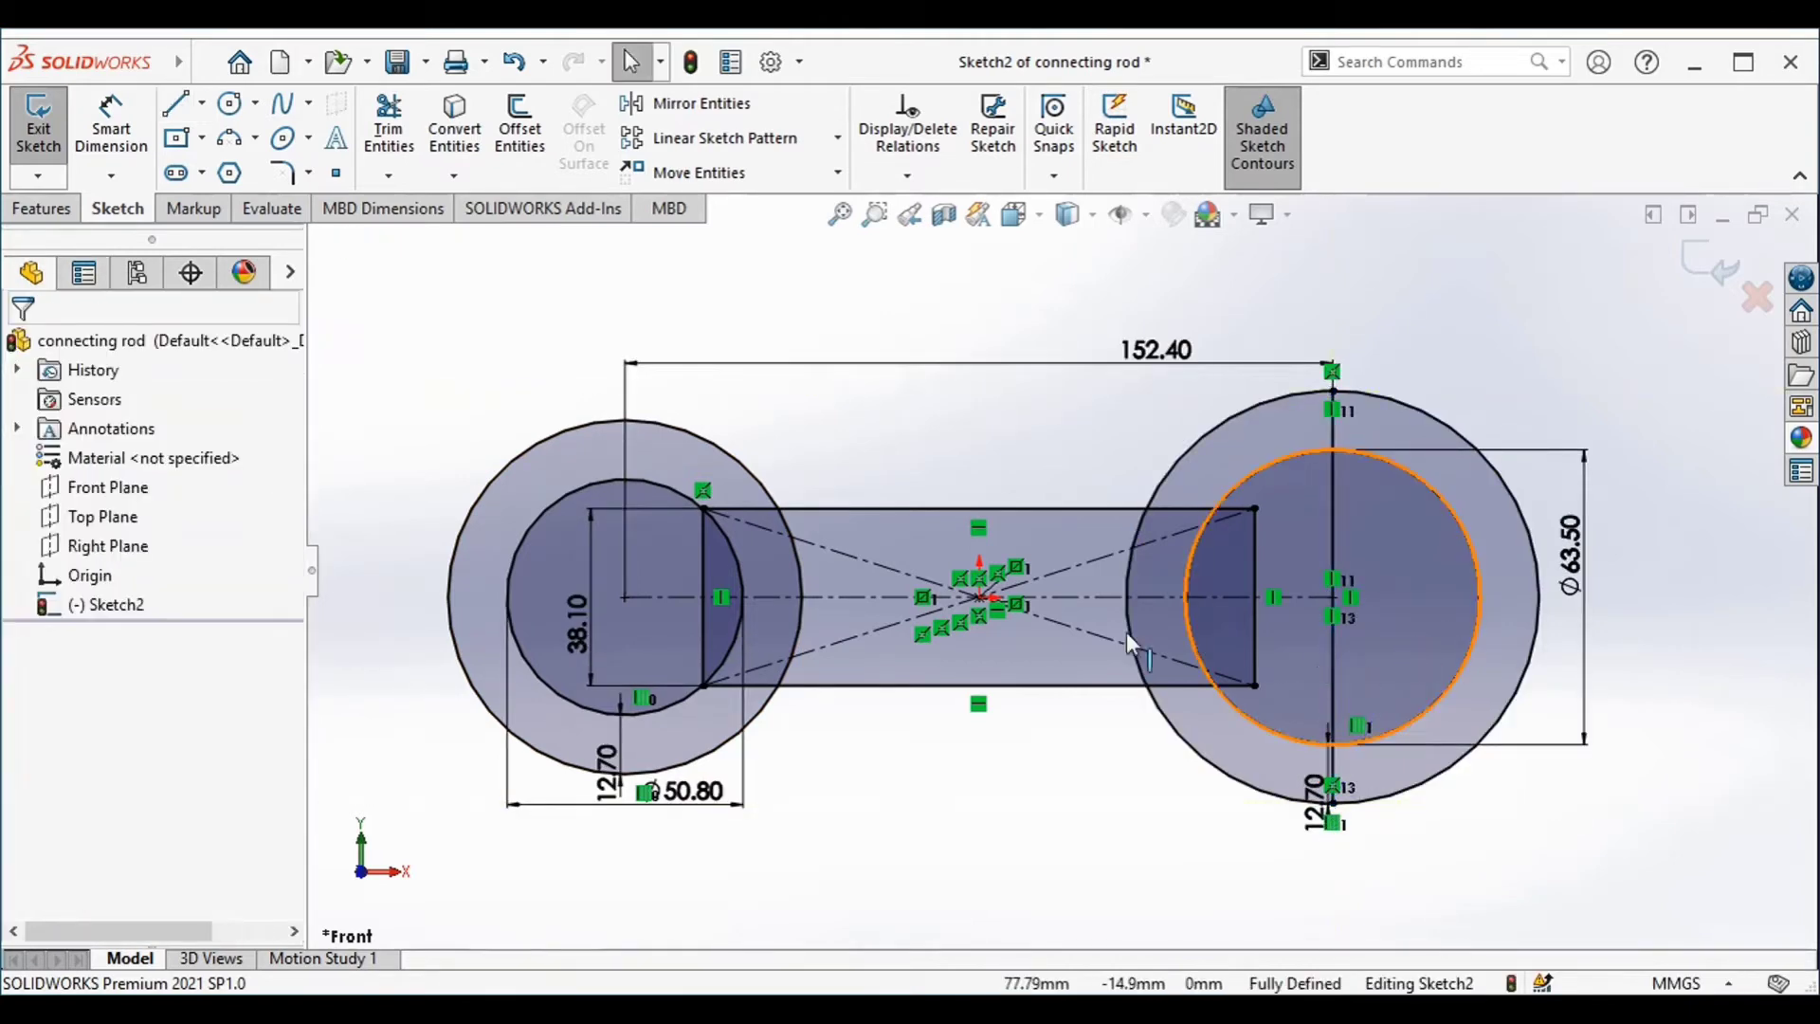
Convert the rectangle's left vertical edge to construction geometry
left_click(714, 632)
right_click(706, 530)
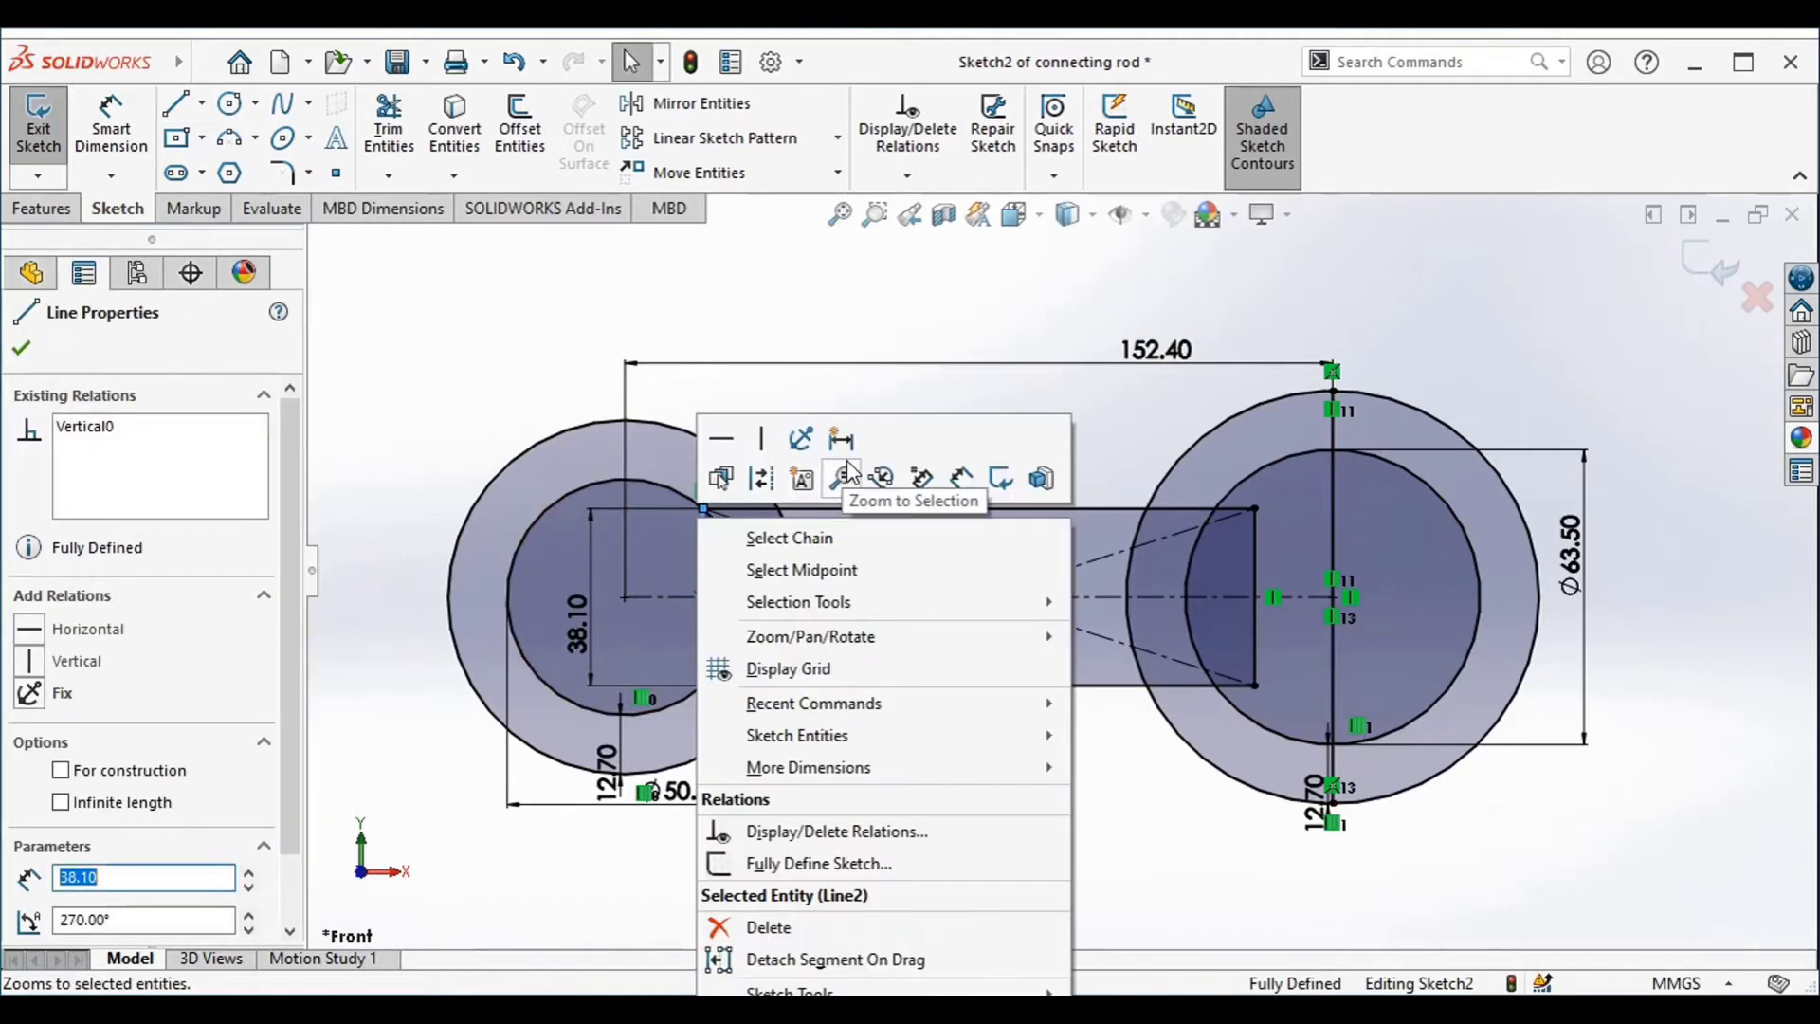
left_click(763, 480)
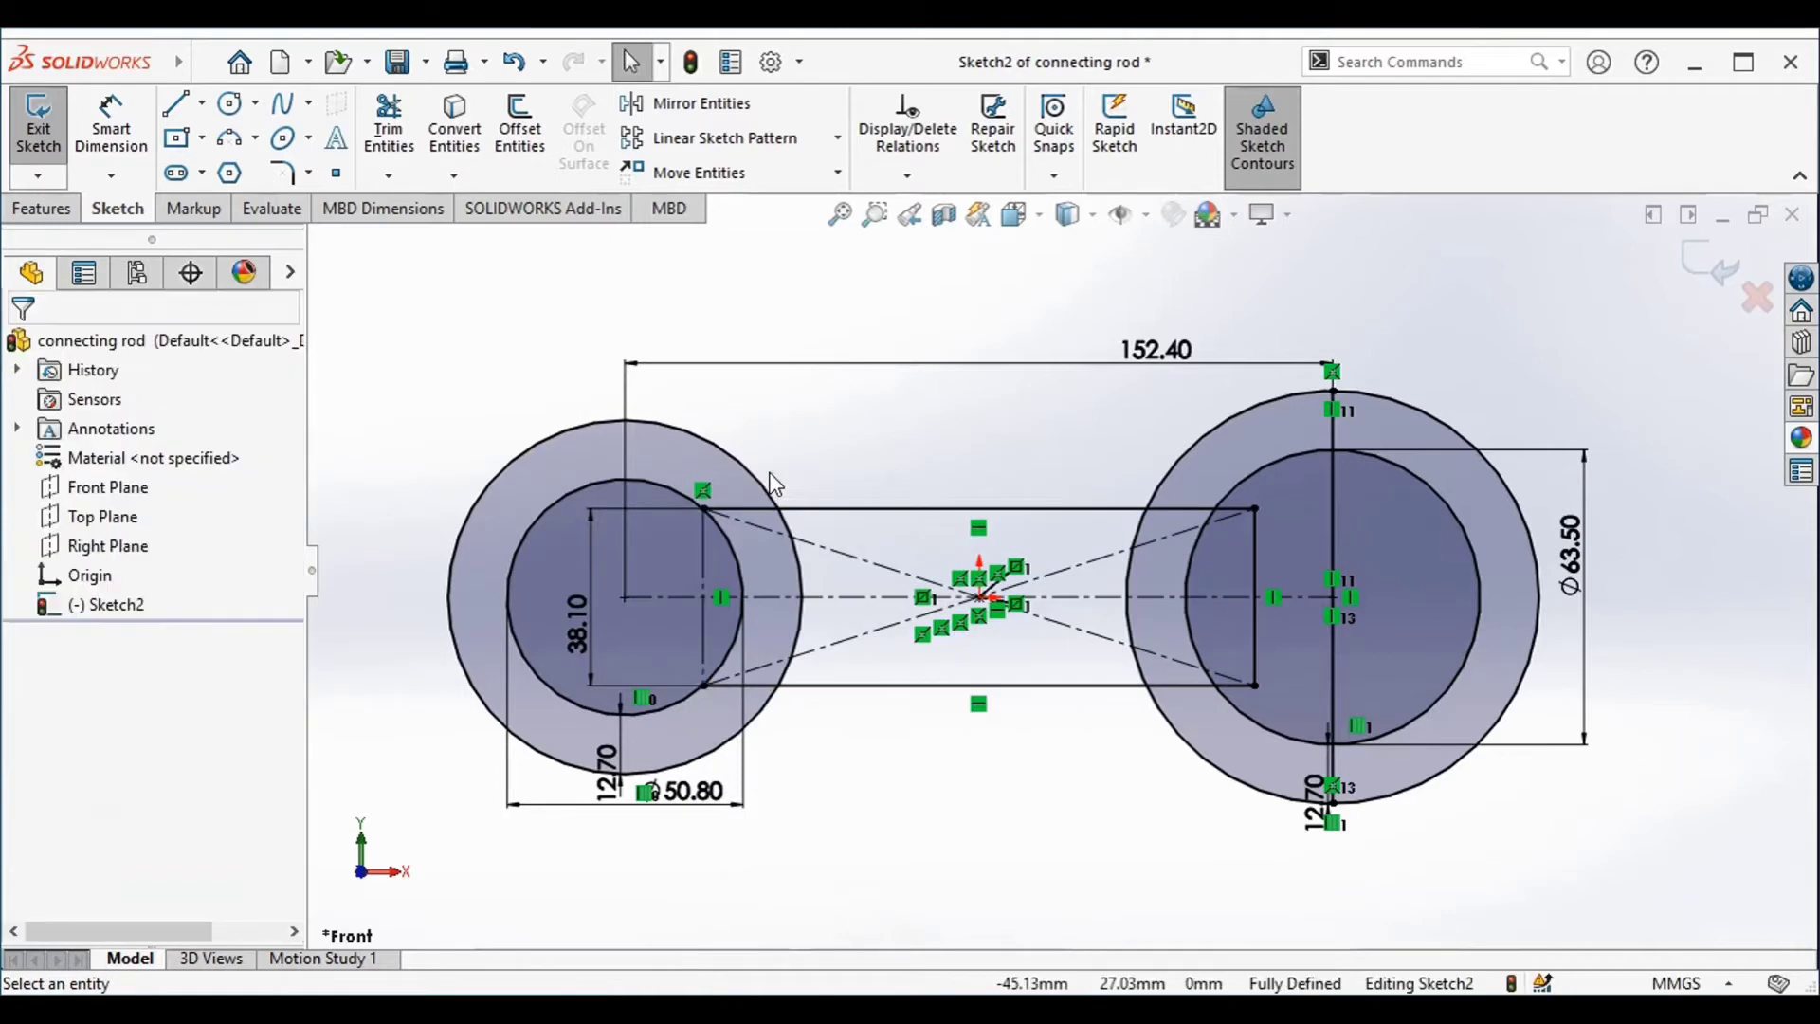
Trim the right halves of both right circles, the vertical line inside the inner circle and the rectangle's right edge
left_click(408, 144)
mouse_move(1569, 840)
left_mouse_down()
mouse_move(1511, 723)
mouse_move(1384, 654)
mouse_move(1314, 675)
left_mouse_up()
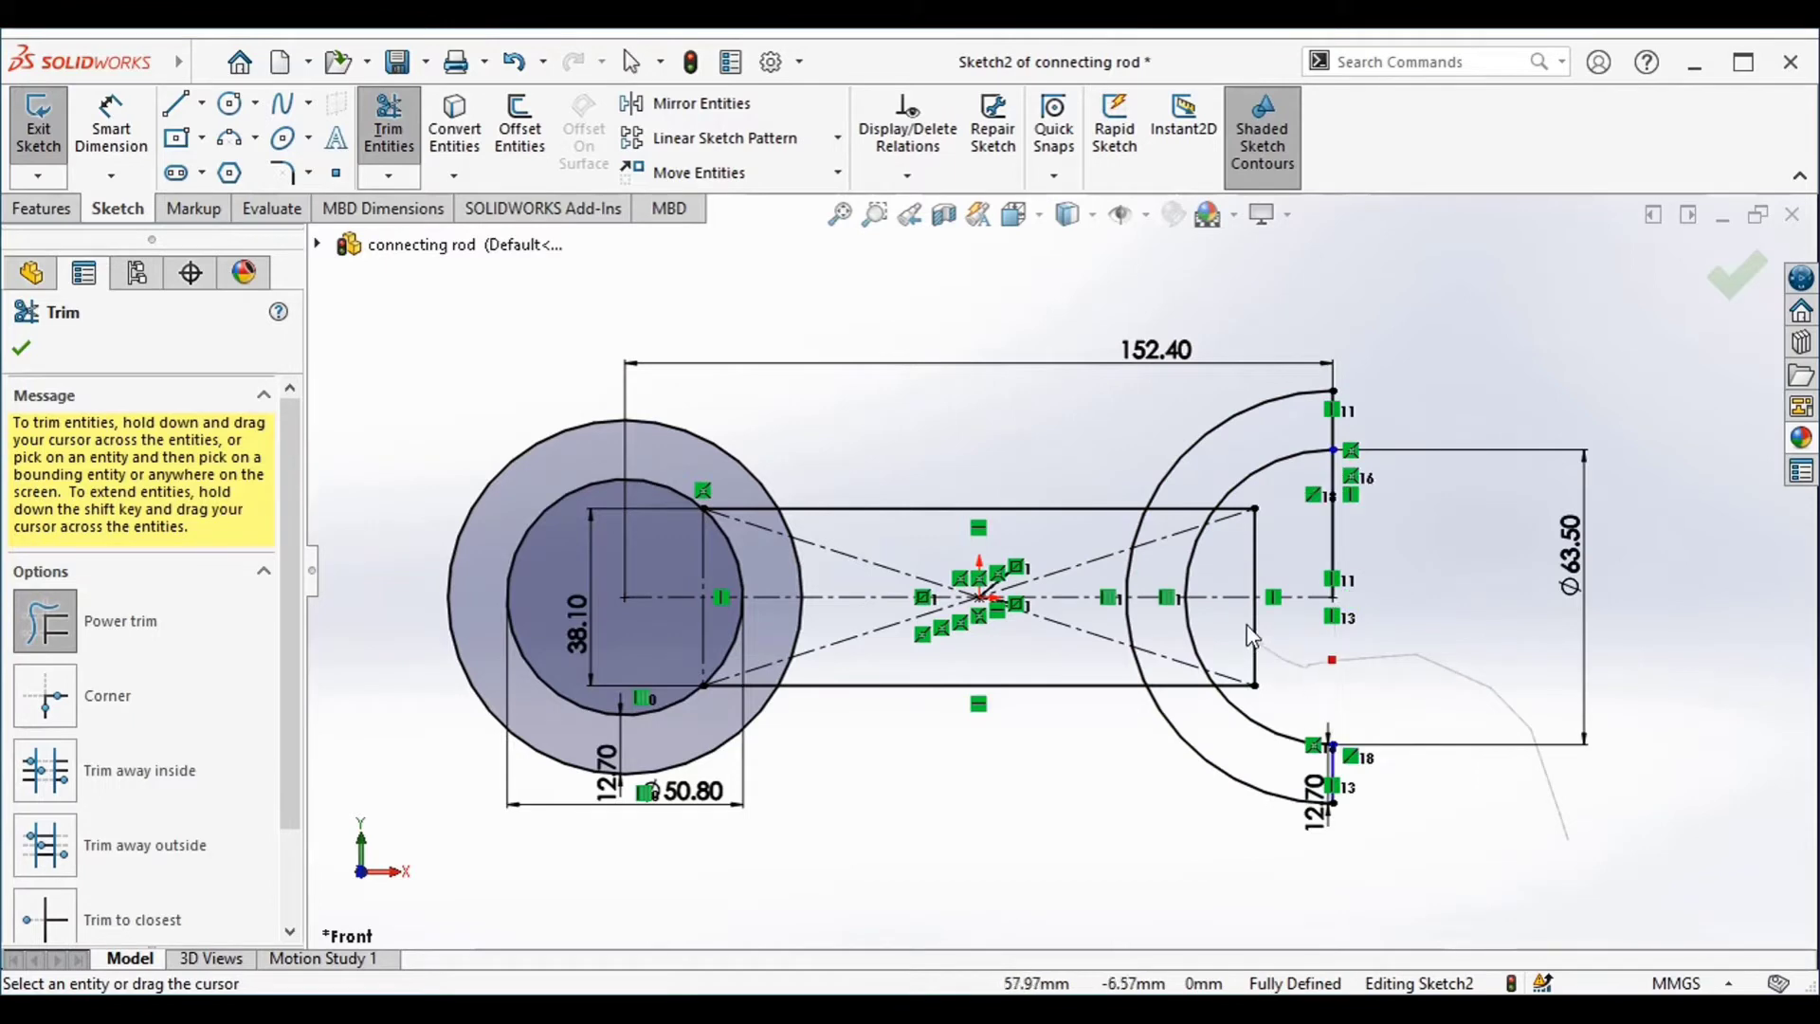
left_click_drag(1267, 566, 1345, 537)
left_click_drag(1365, 546, 1368, 538)
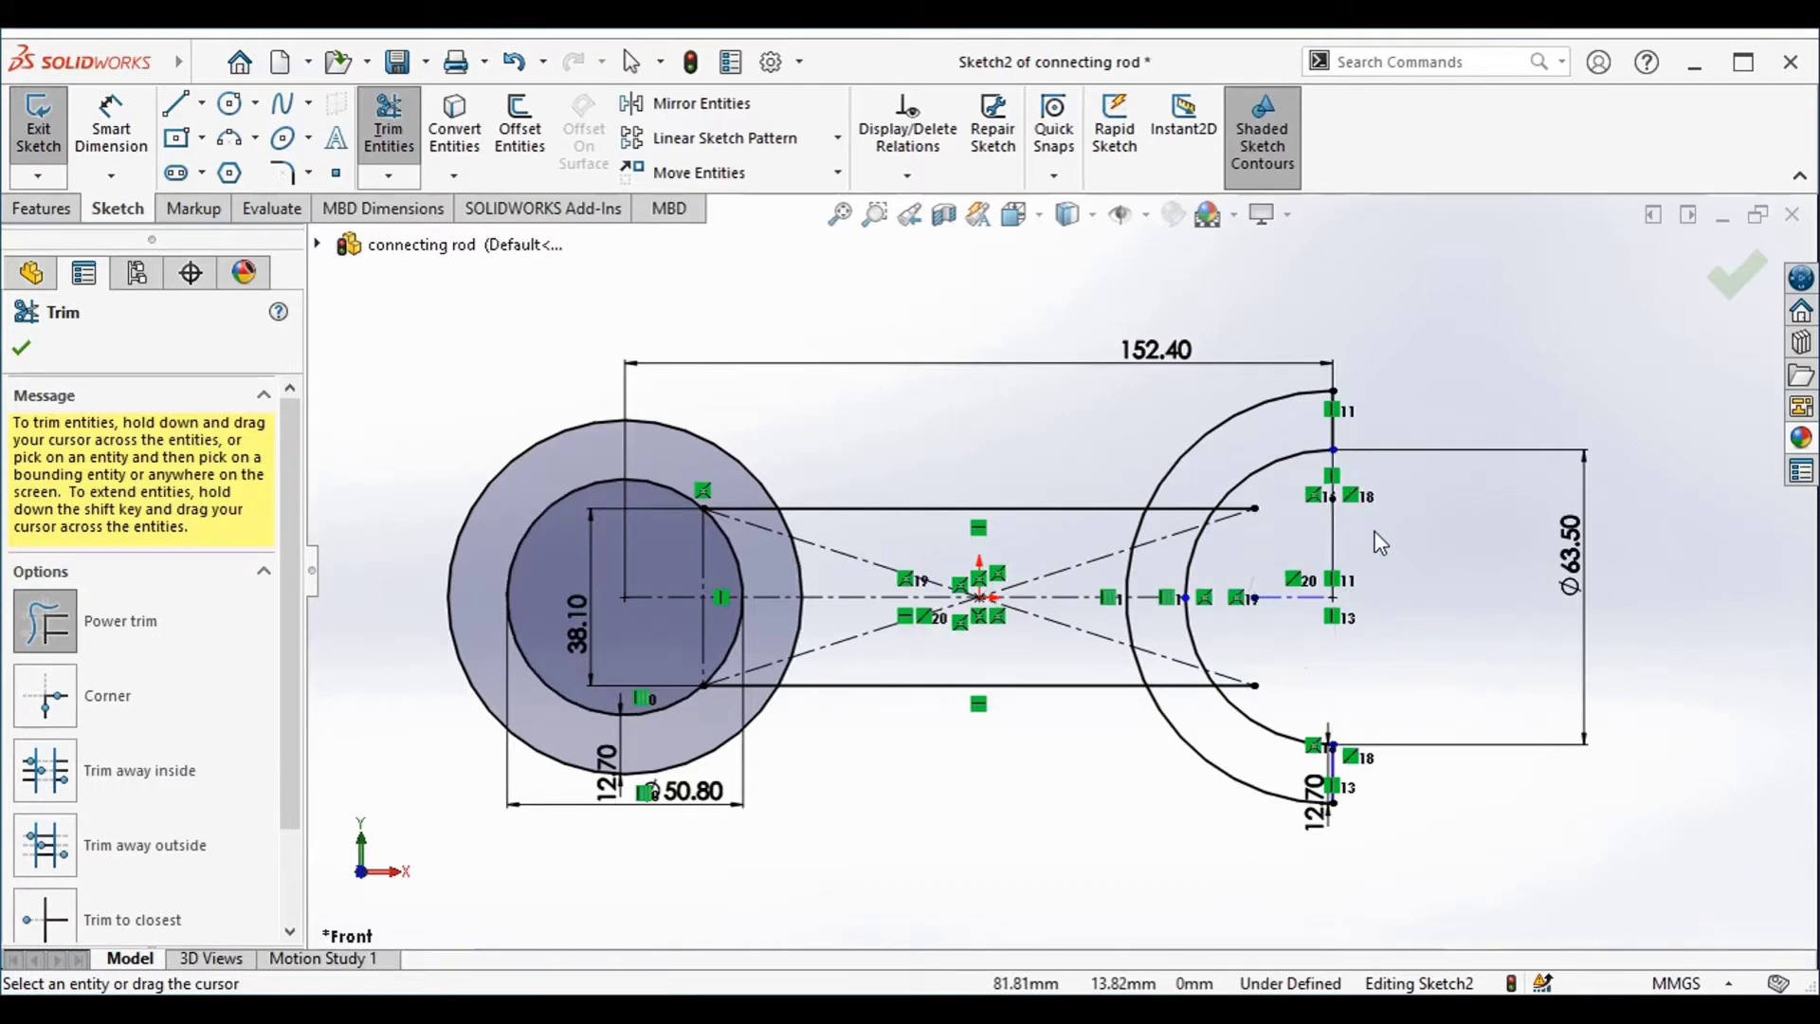
left_click(22, 343)
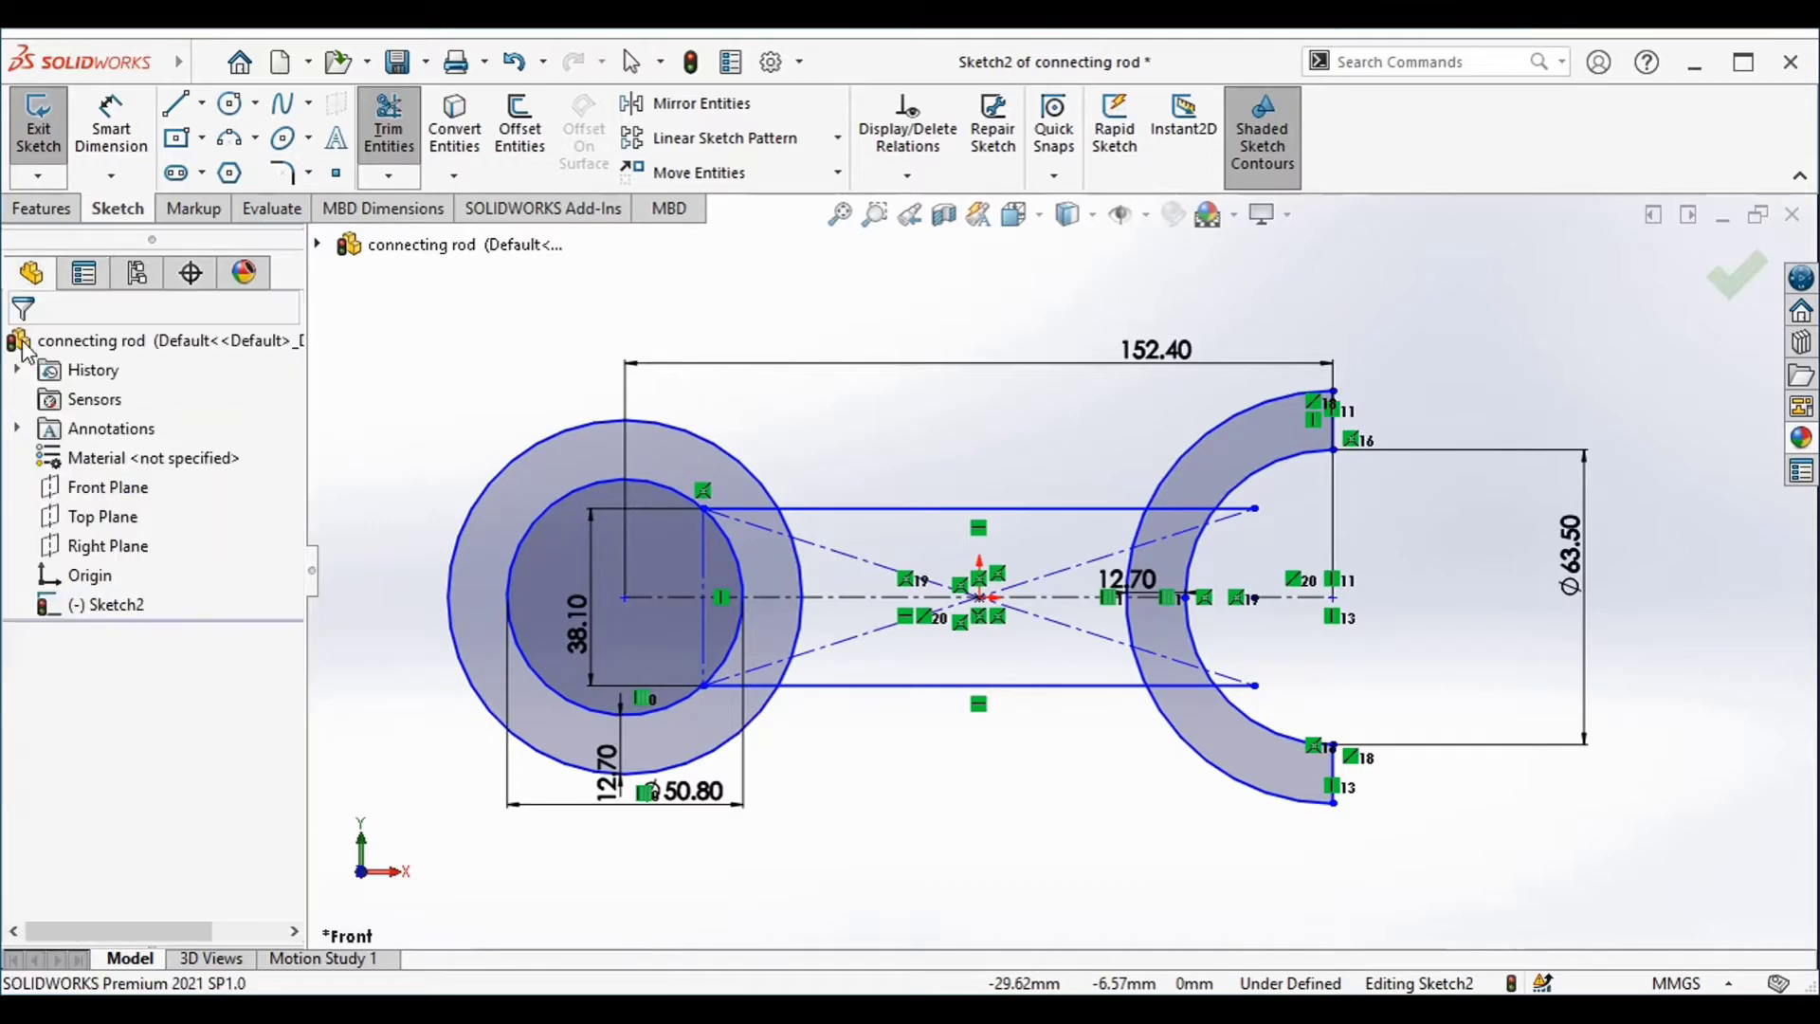
Start a boss extrusion of the connecting rod sketch with a Mid Plane end condition and a depth of 31.75 mm
left_click(40, 207)
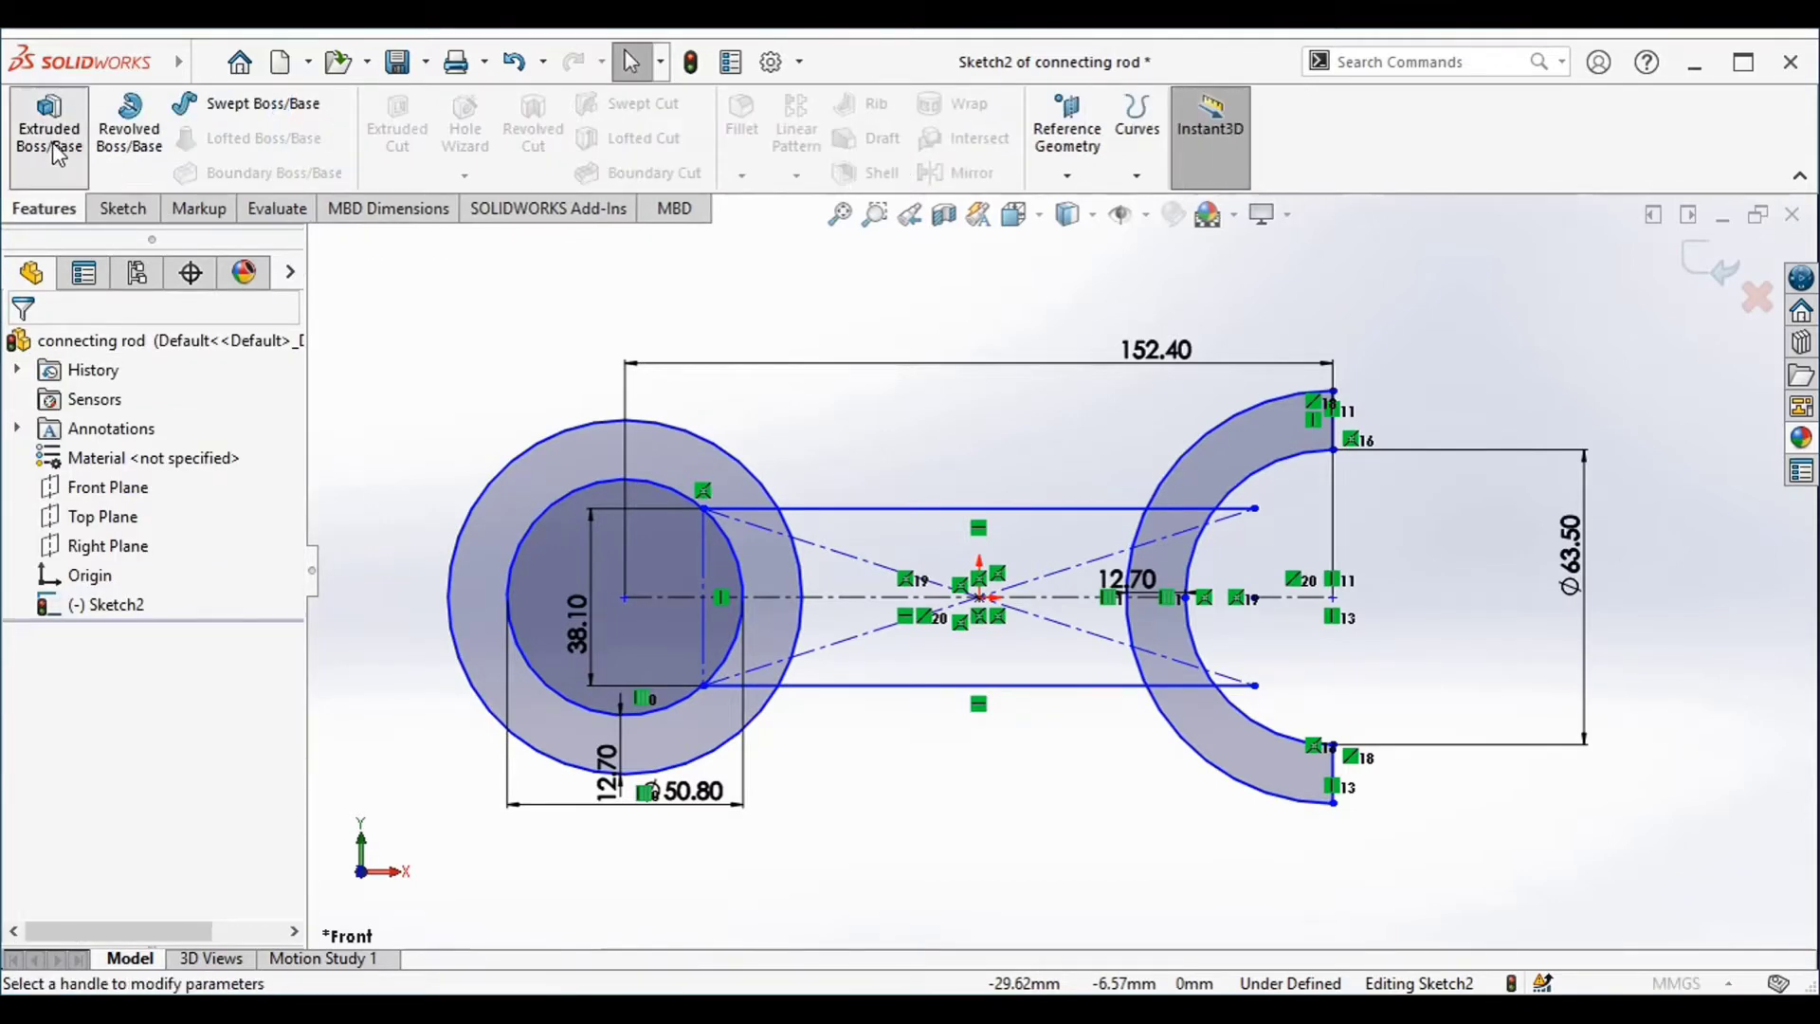
left_click(53, 143)
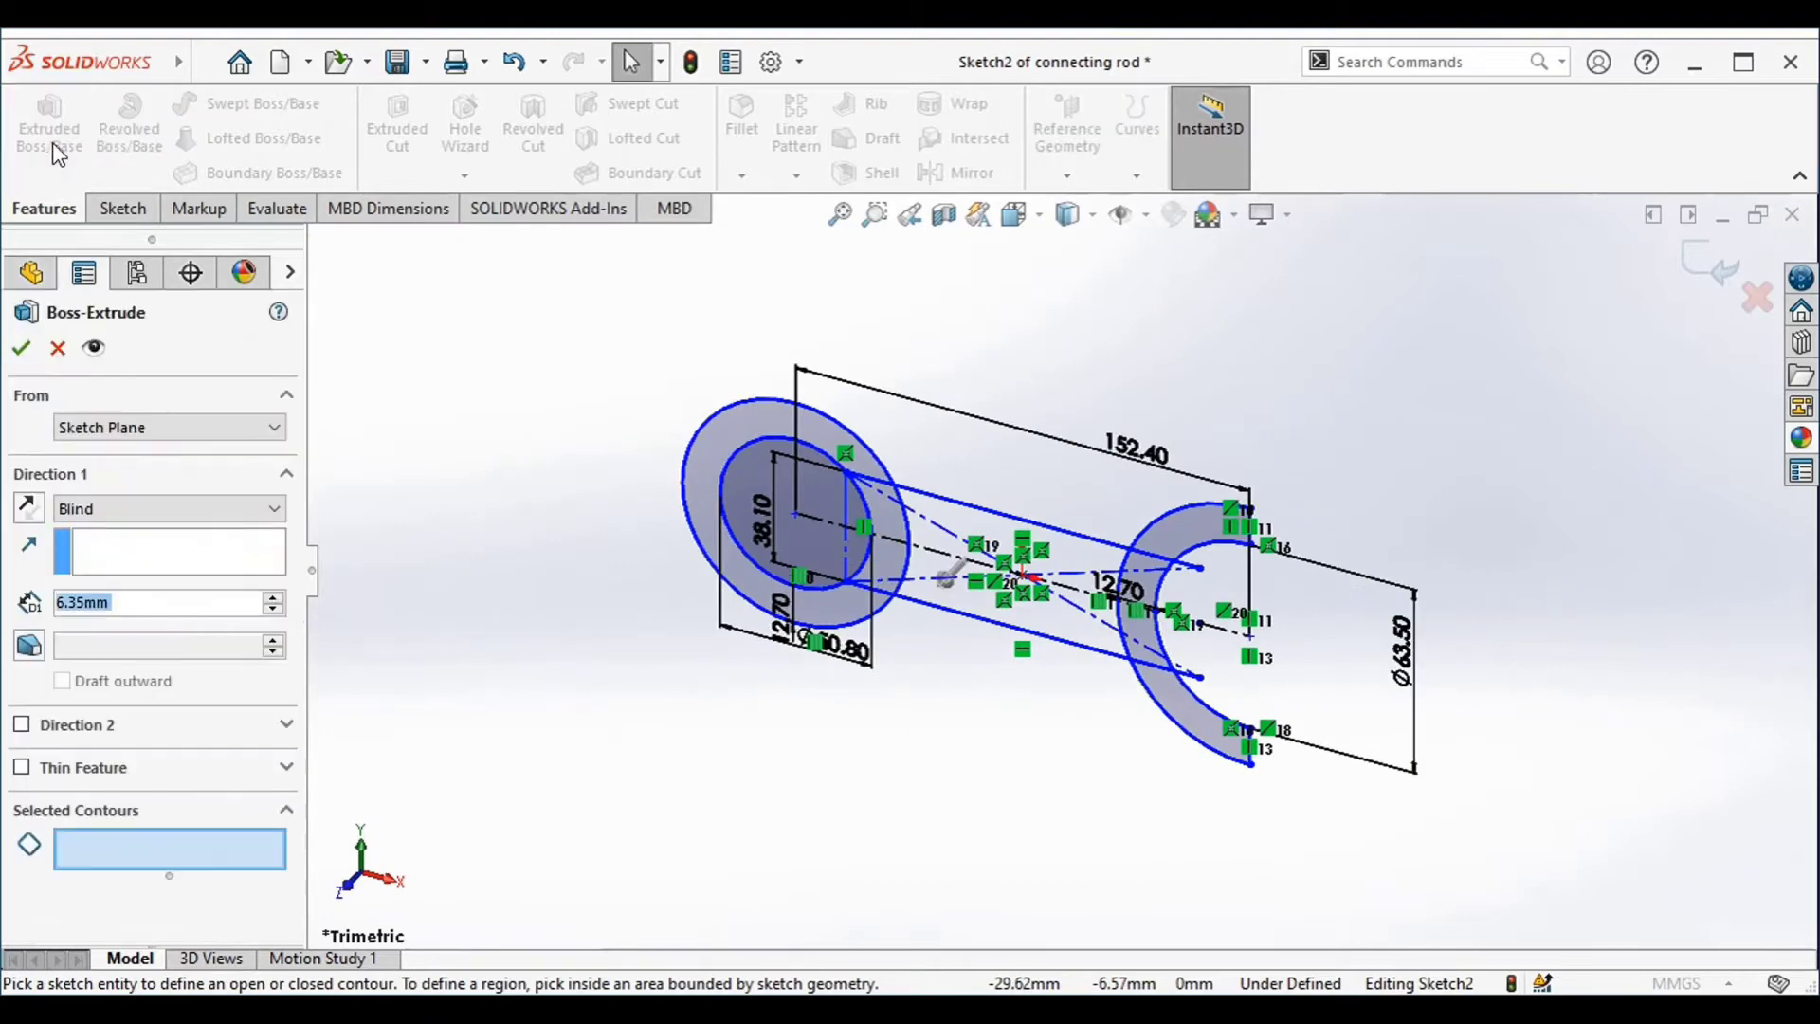
left_click(121, 508)
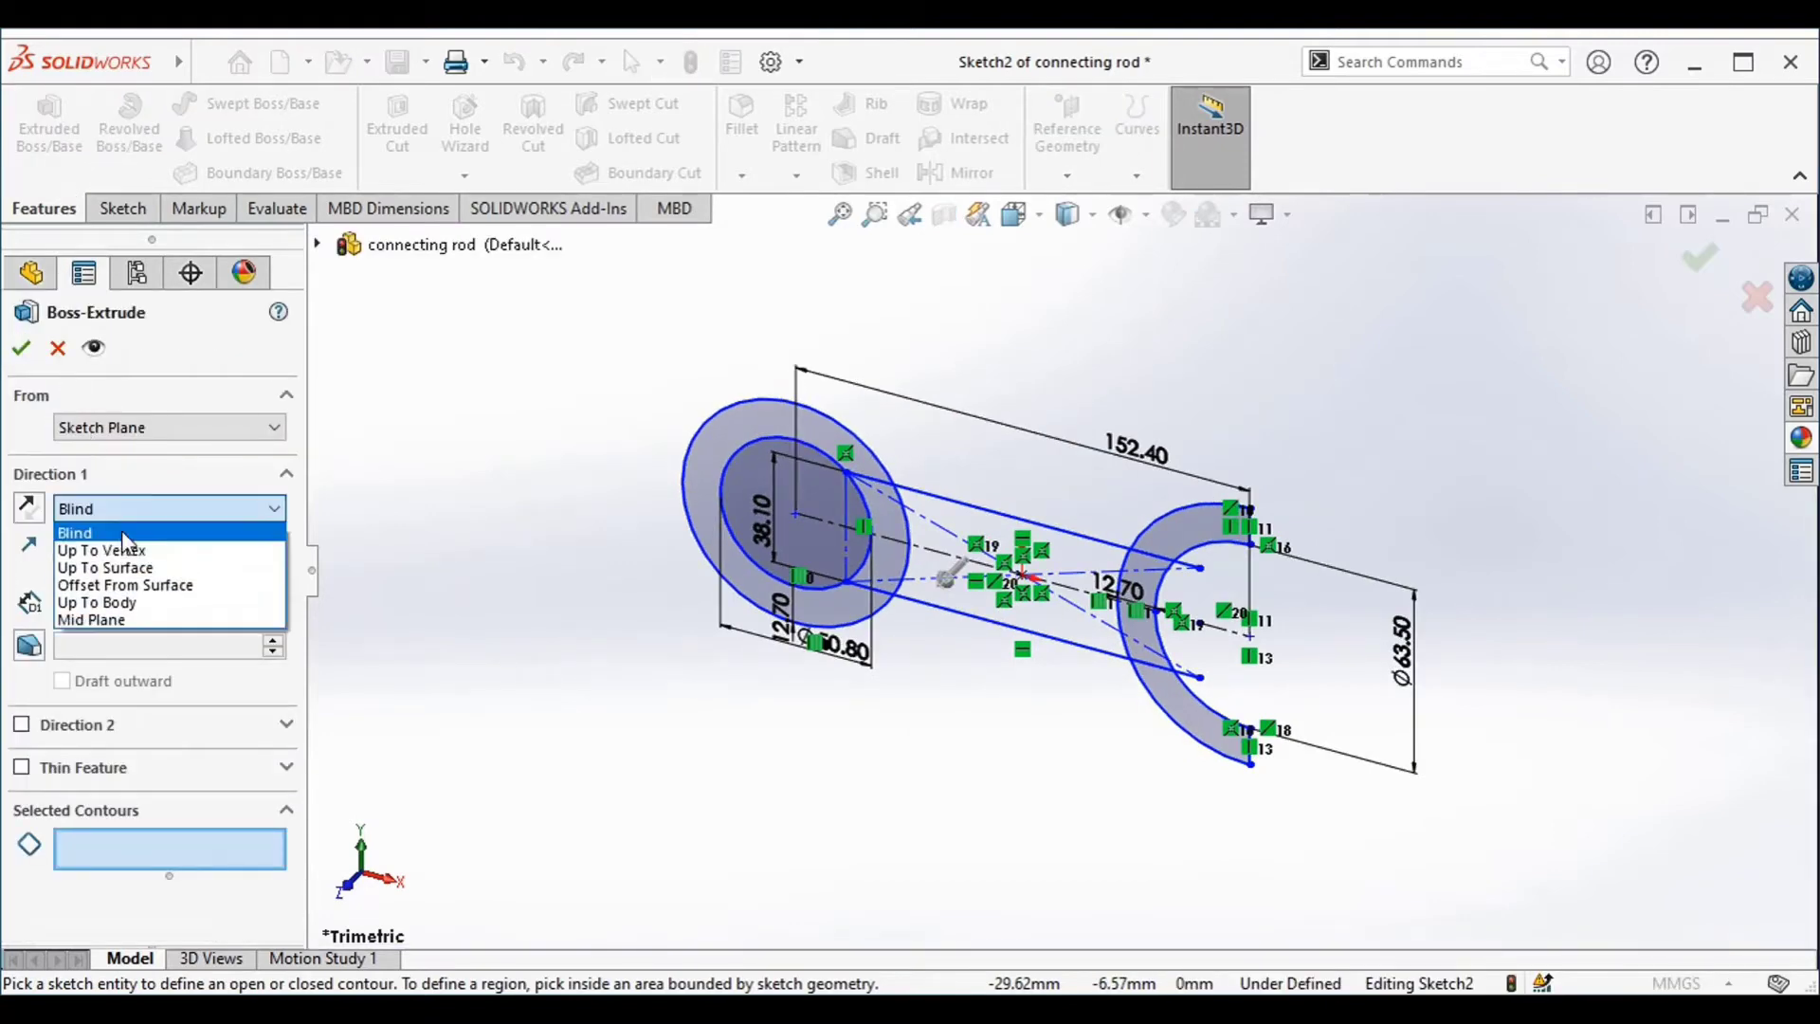
left_click(125, 618)
double_click(122, 615)
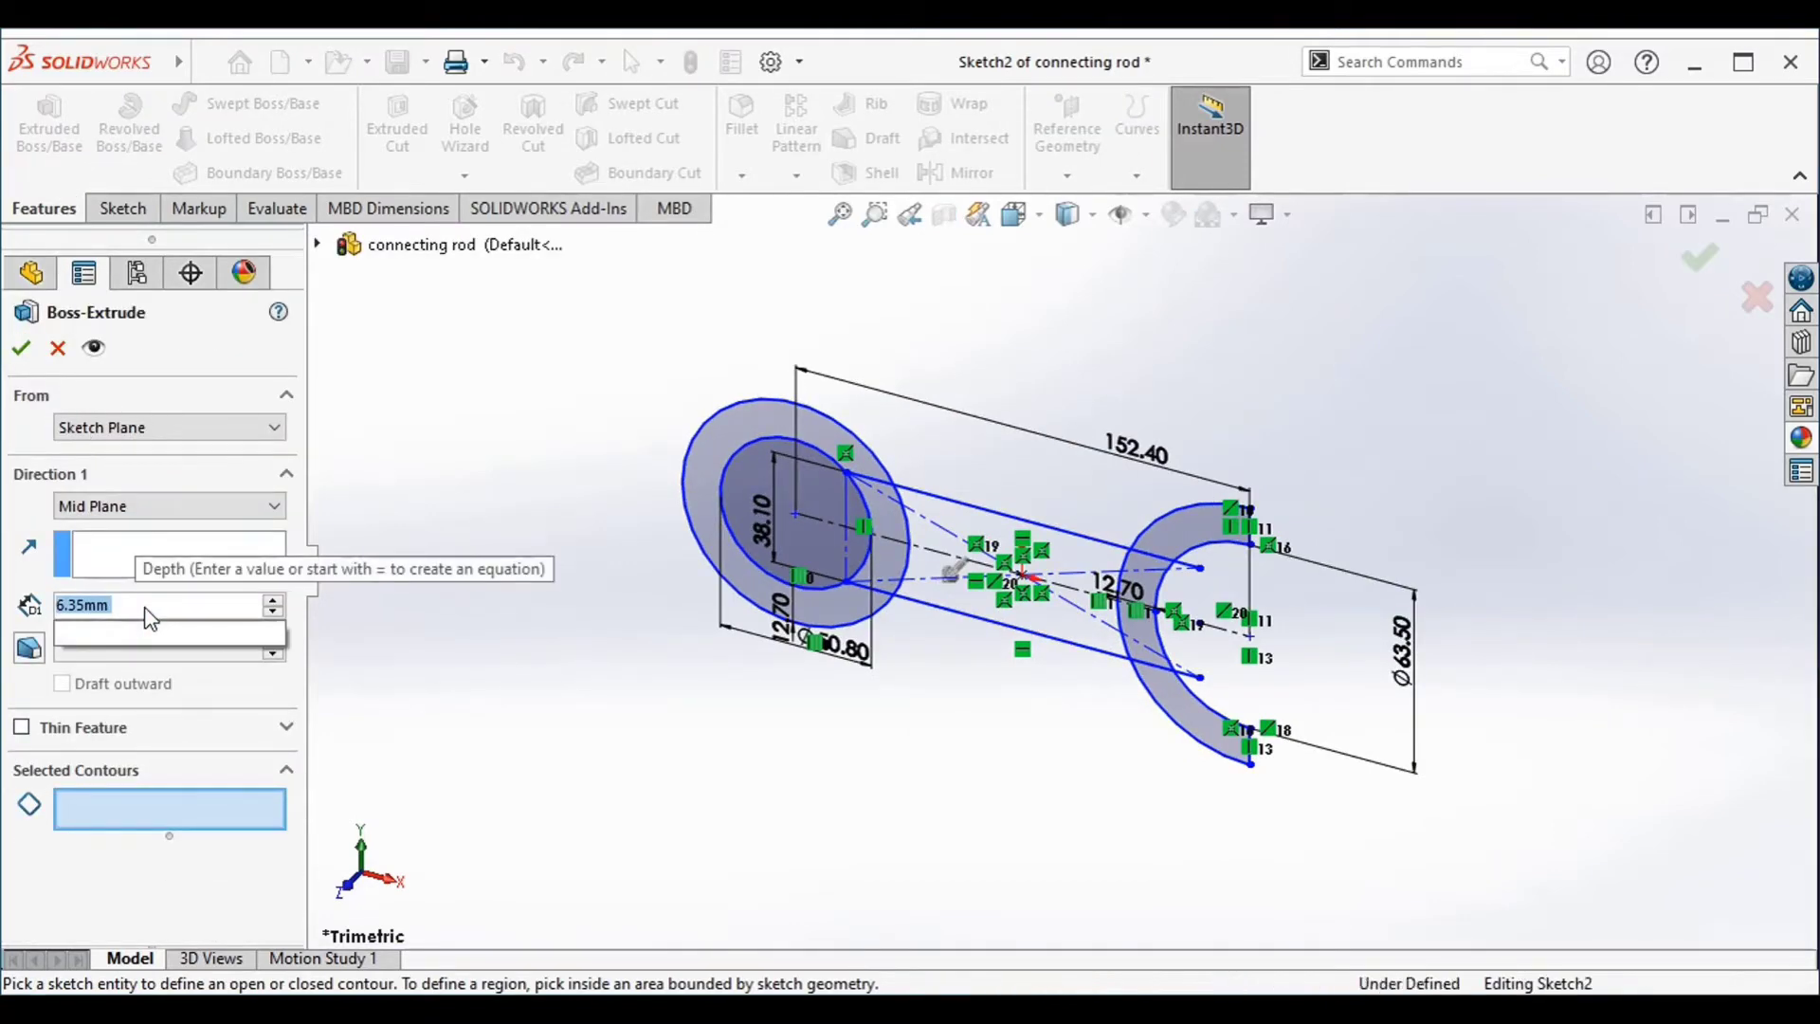
type("31.")
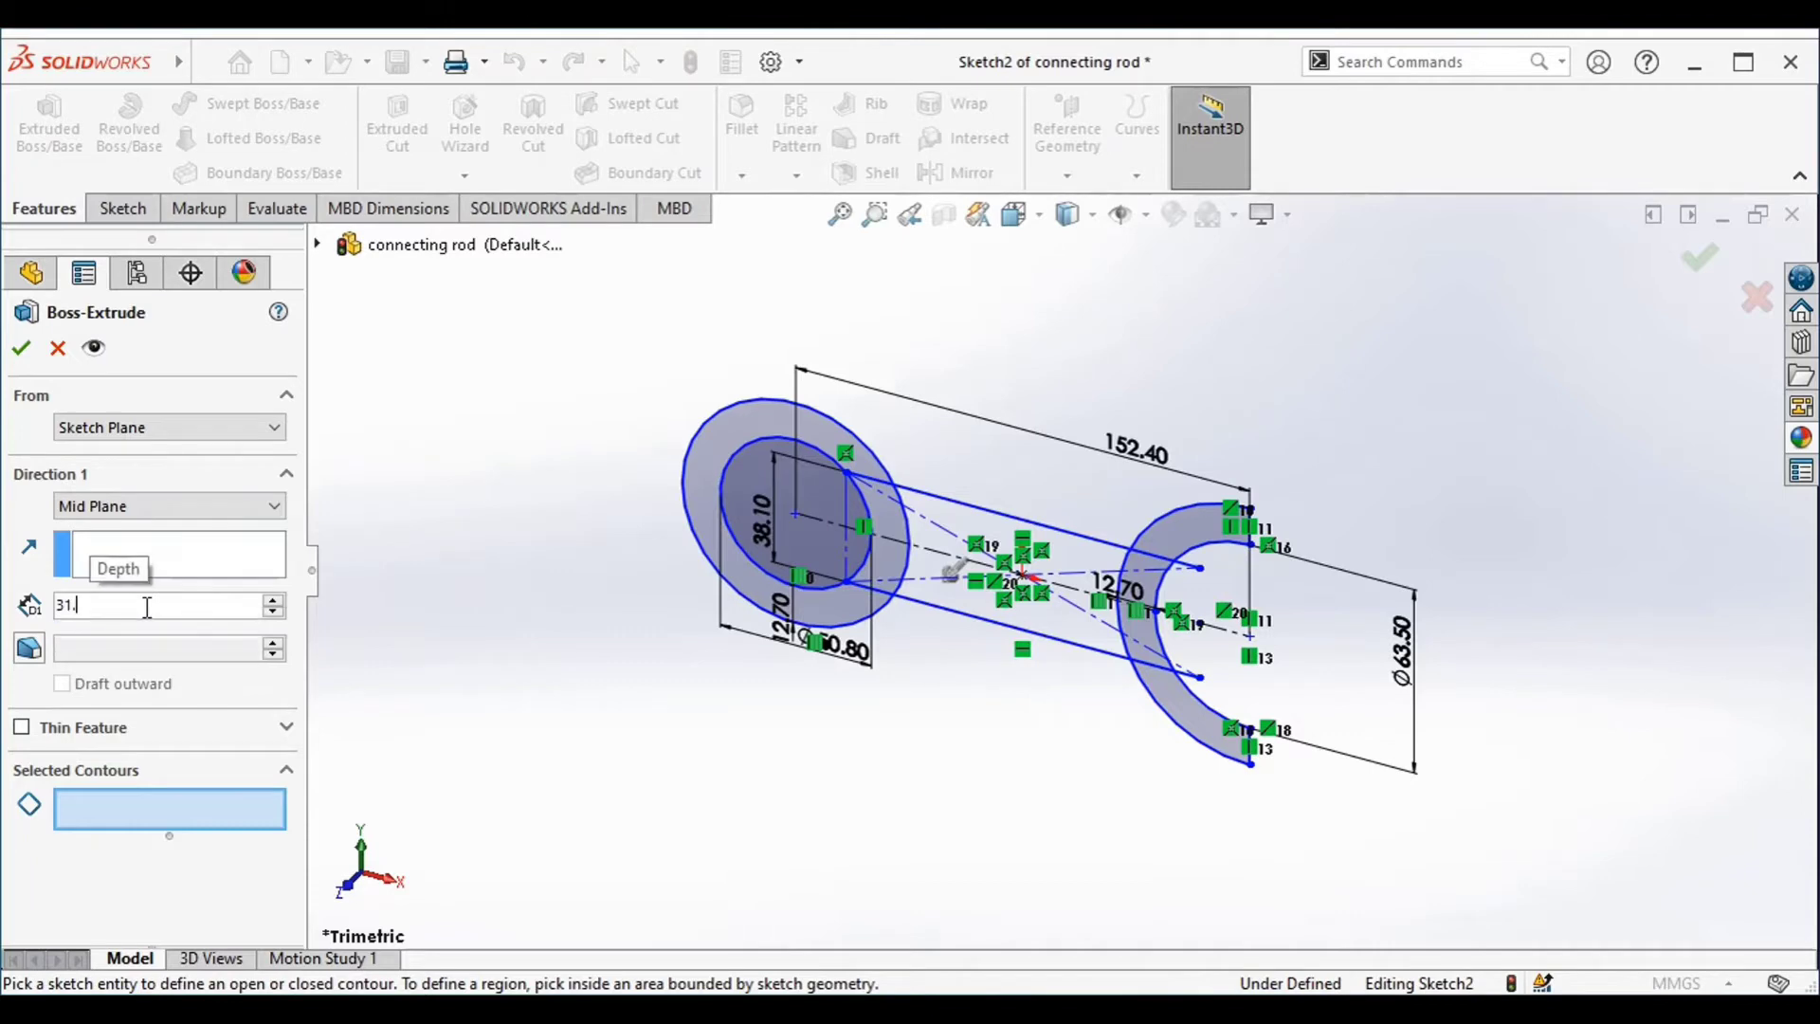
type("75")
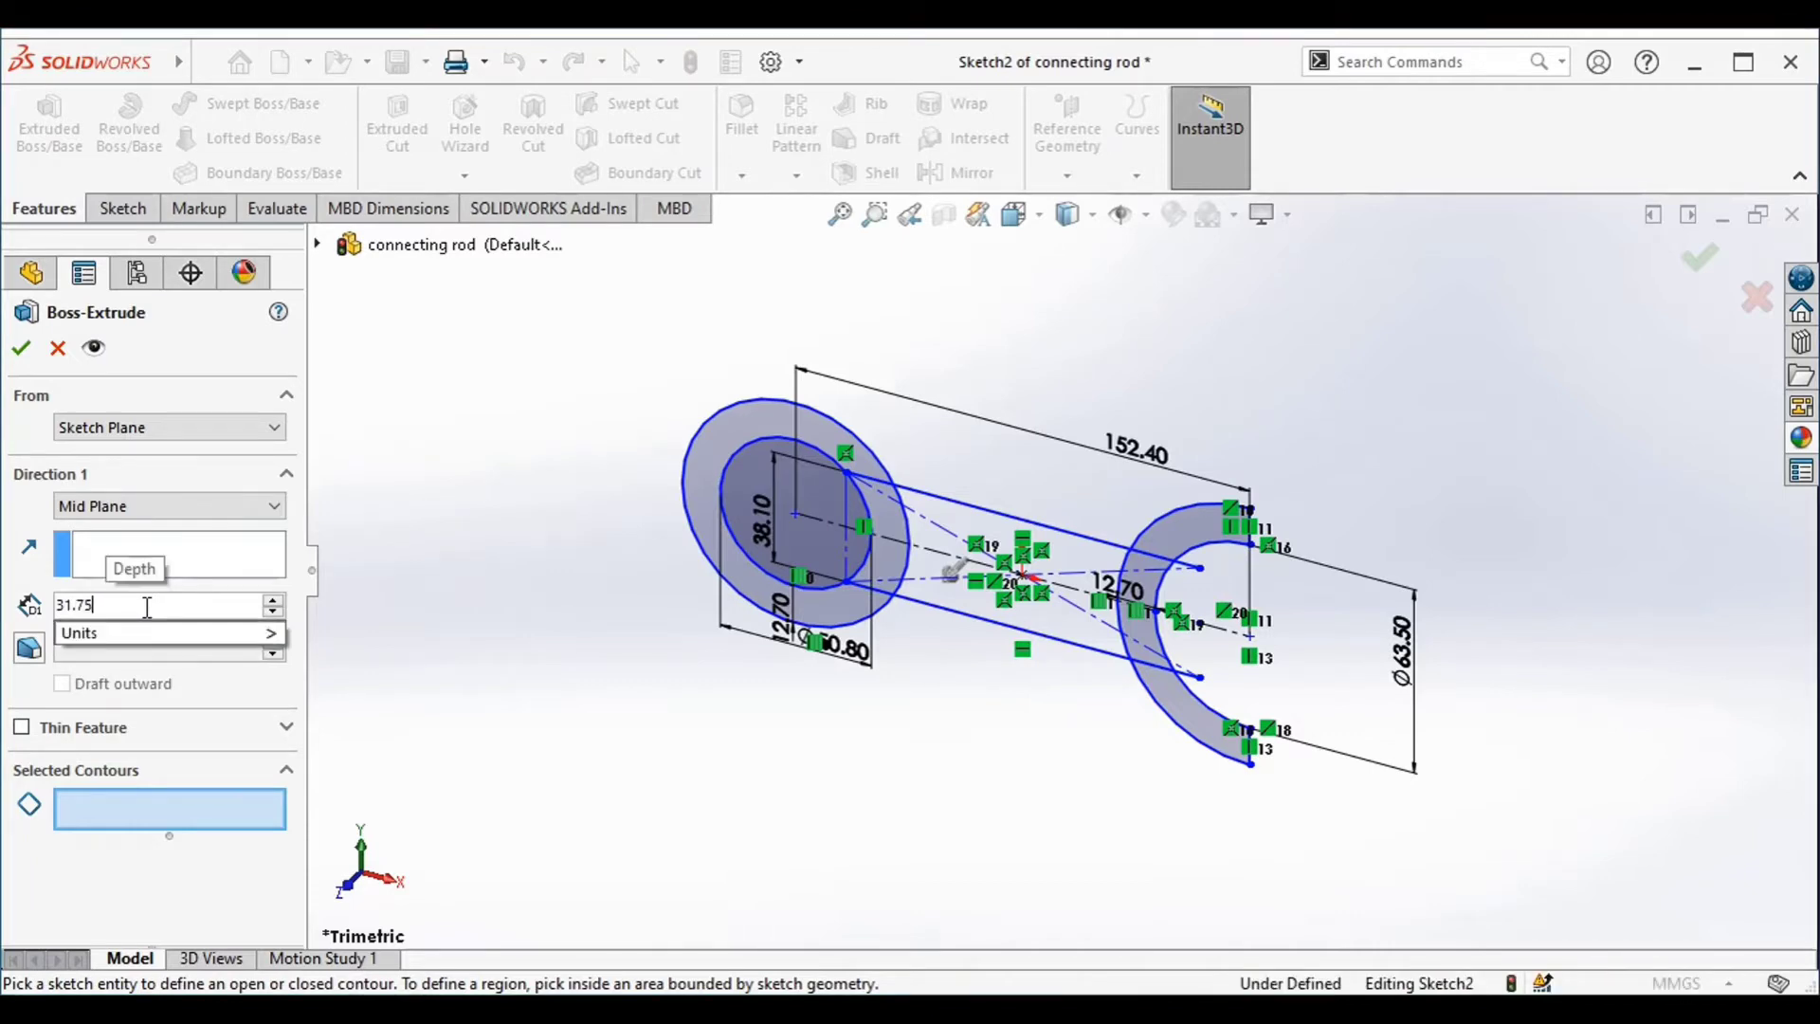
Select all regions of the ring, shank and half-ring as extrusion contours, leaving the ring's bore empty
left_click(163, 813)
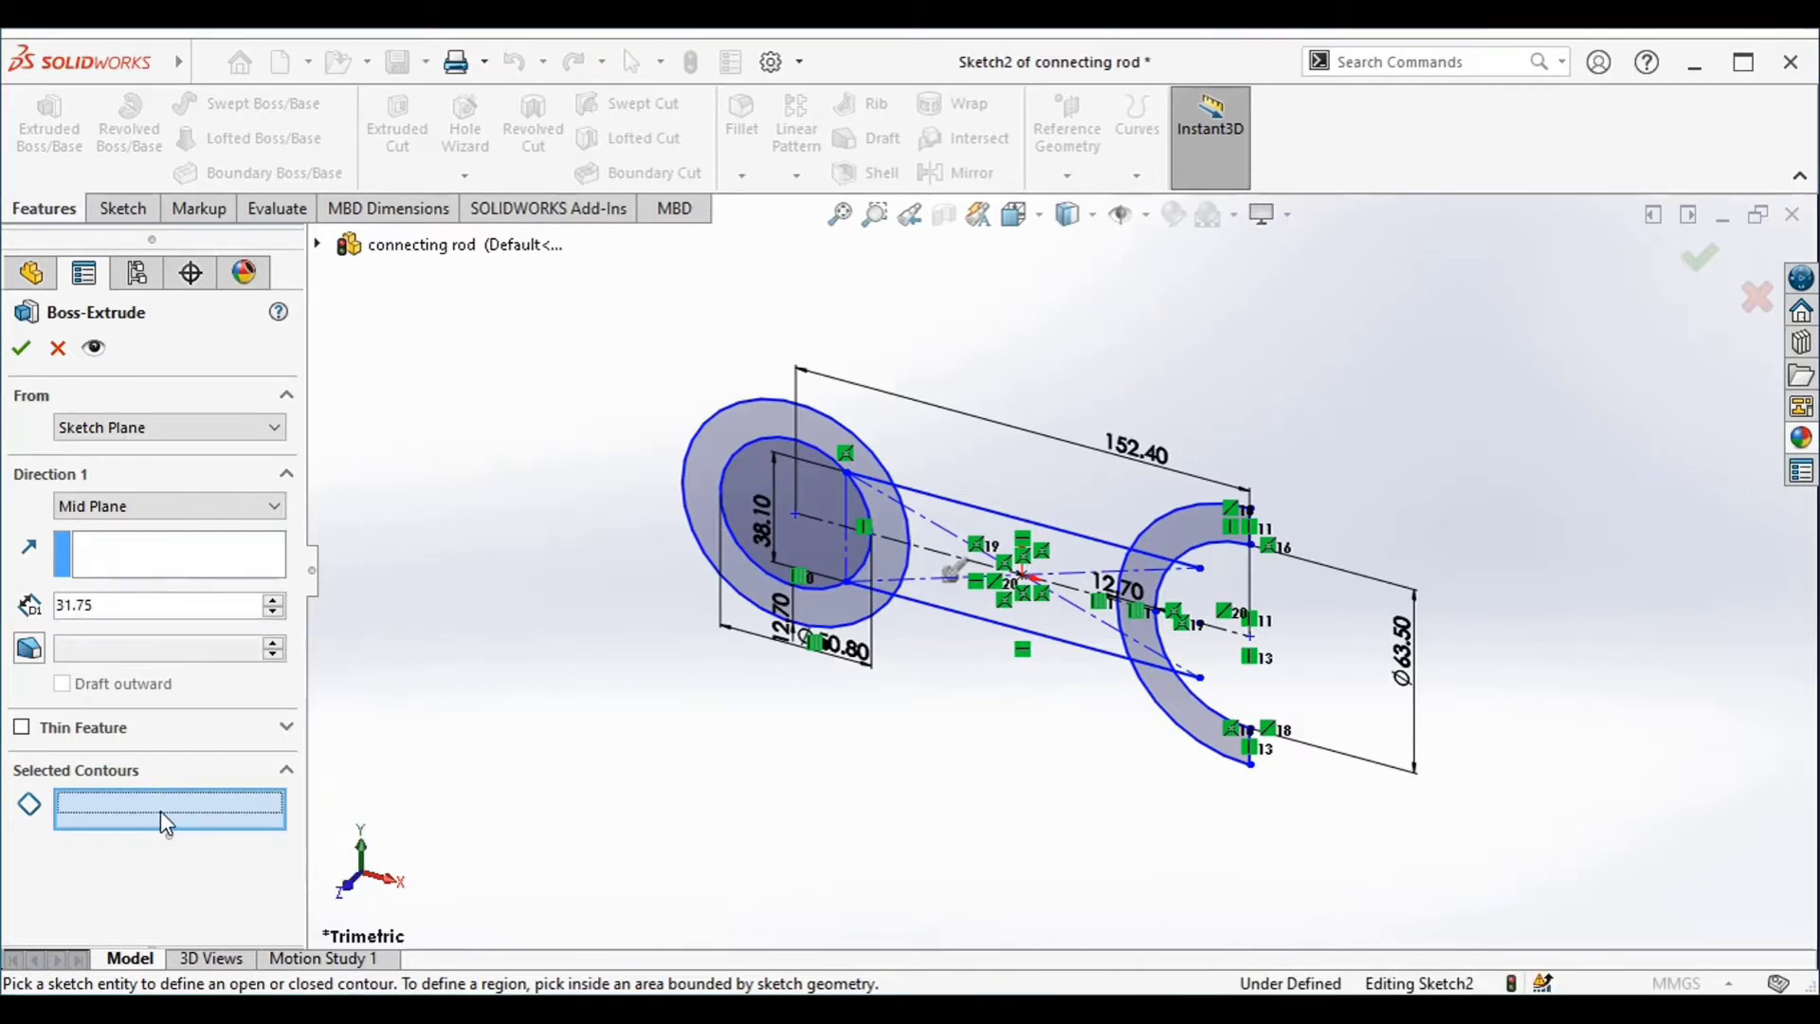
left_click(713, 453)
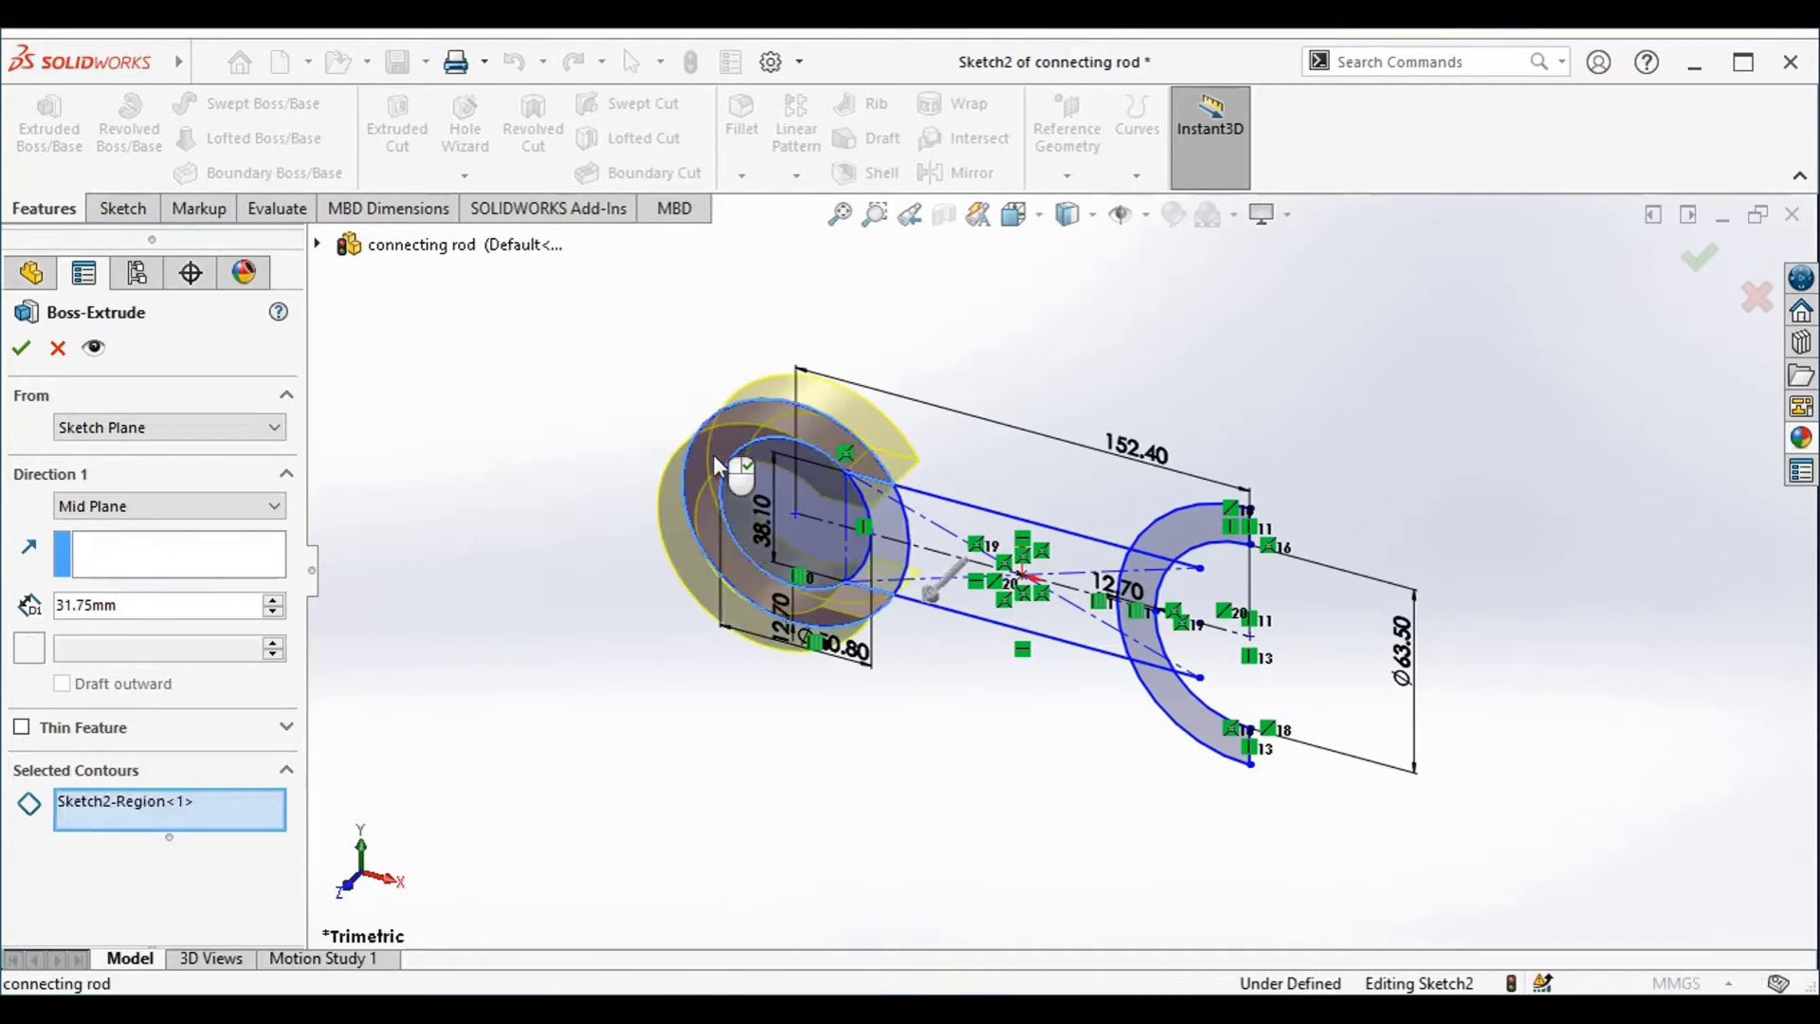
left_click(890, 522)
mouse_move(947, 844)
middle_mouse_down()
mouse_move(958, 763)
mouse_move(999, 715)
mouse_move(981, 706)
middle_mouse_up()
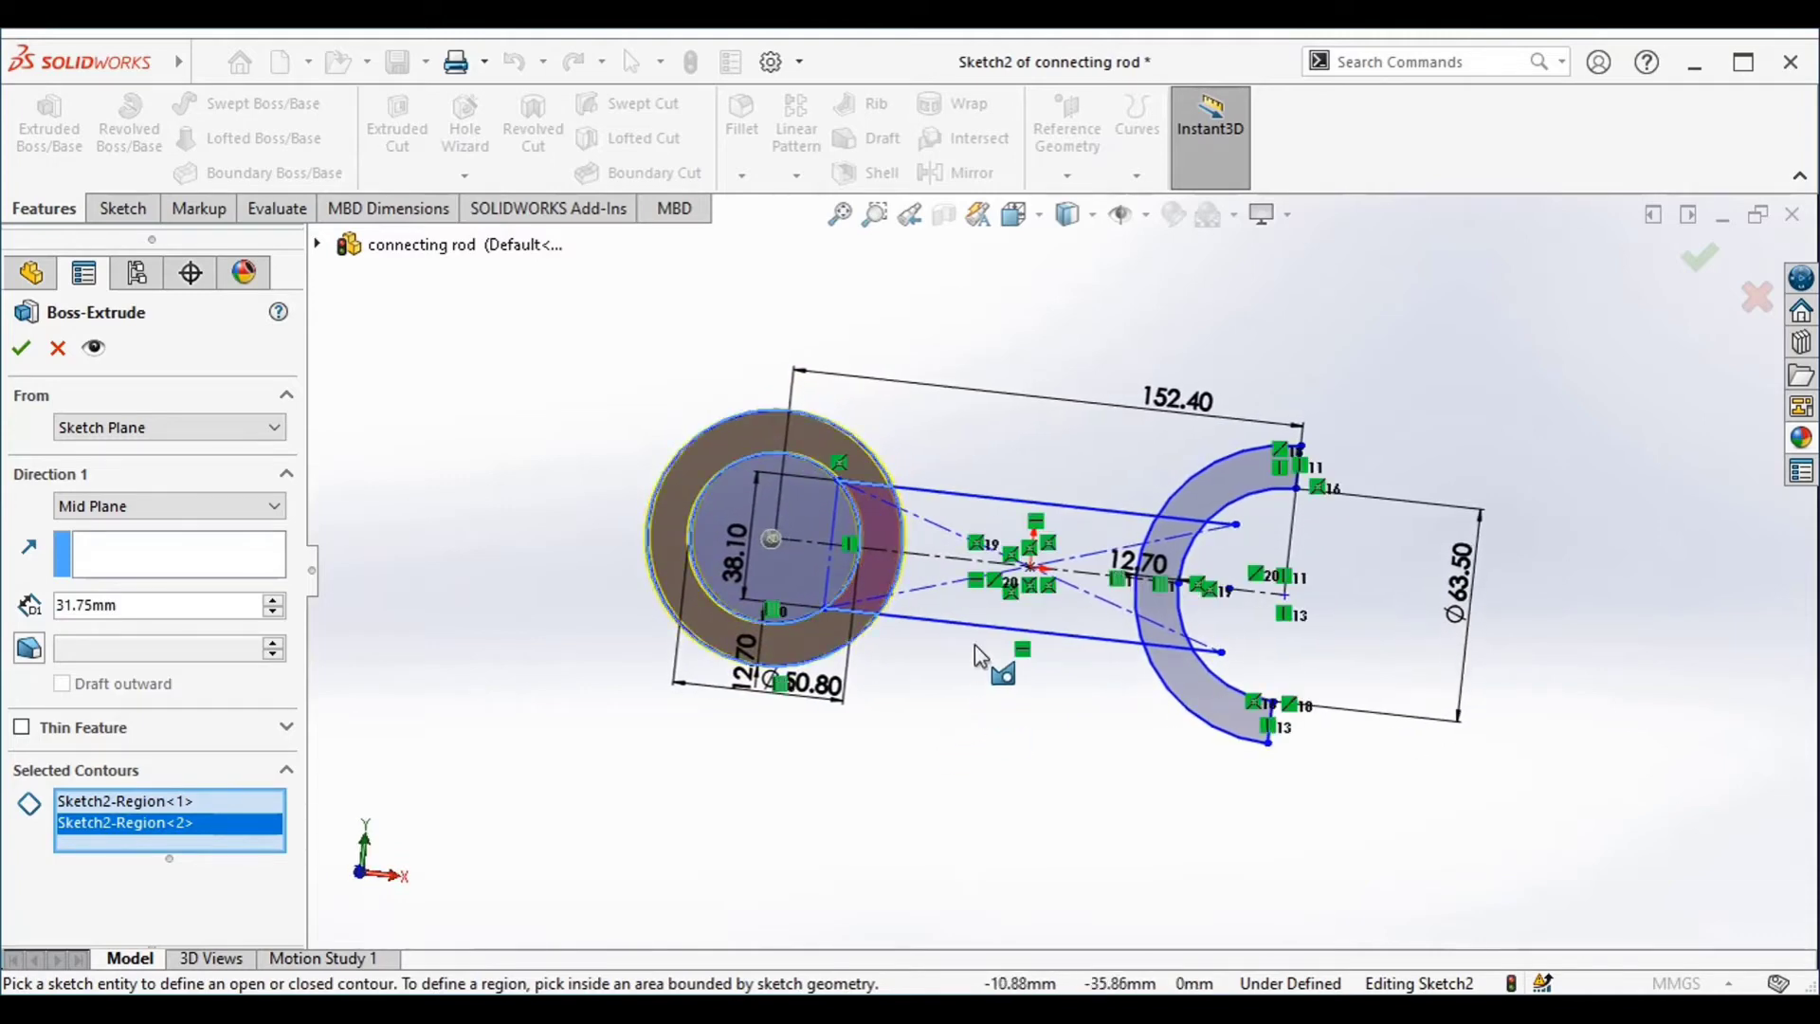
left_click(962, 591)
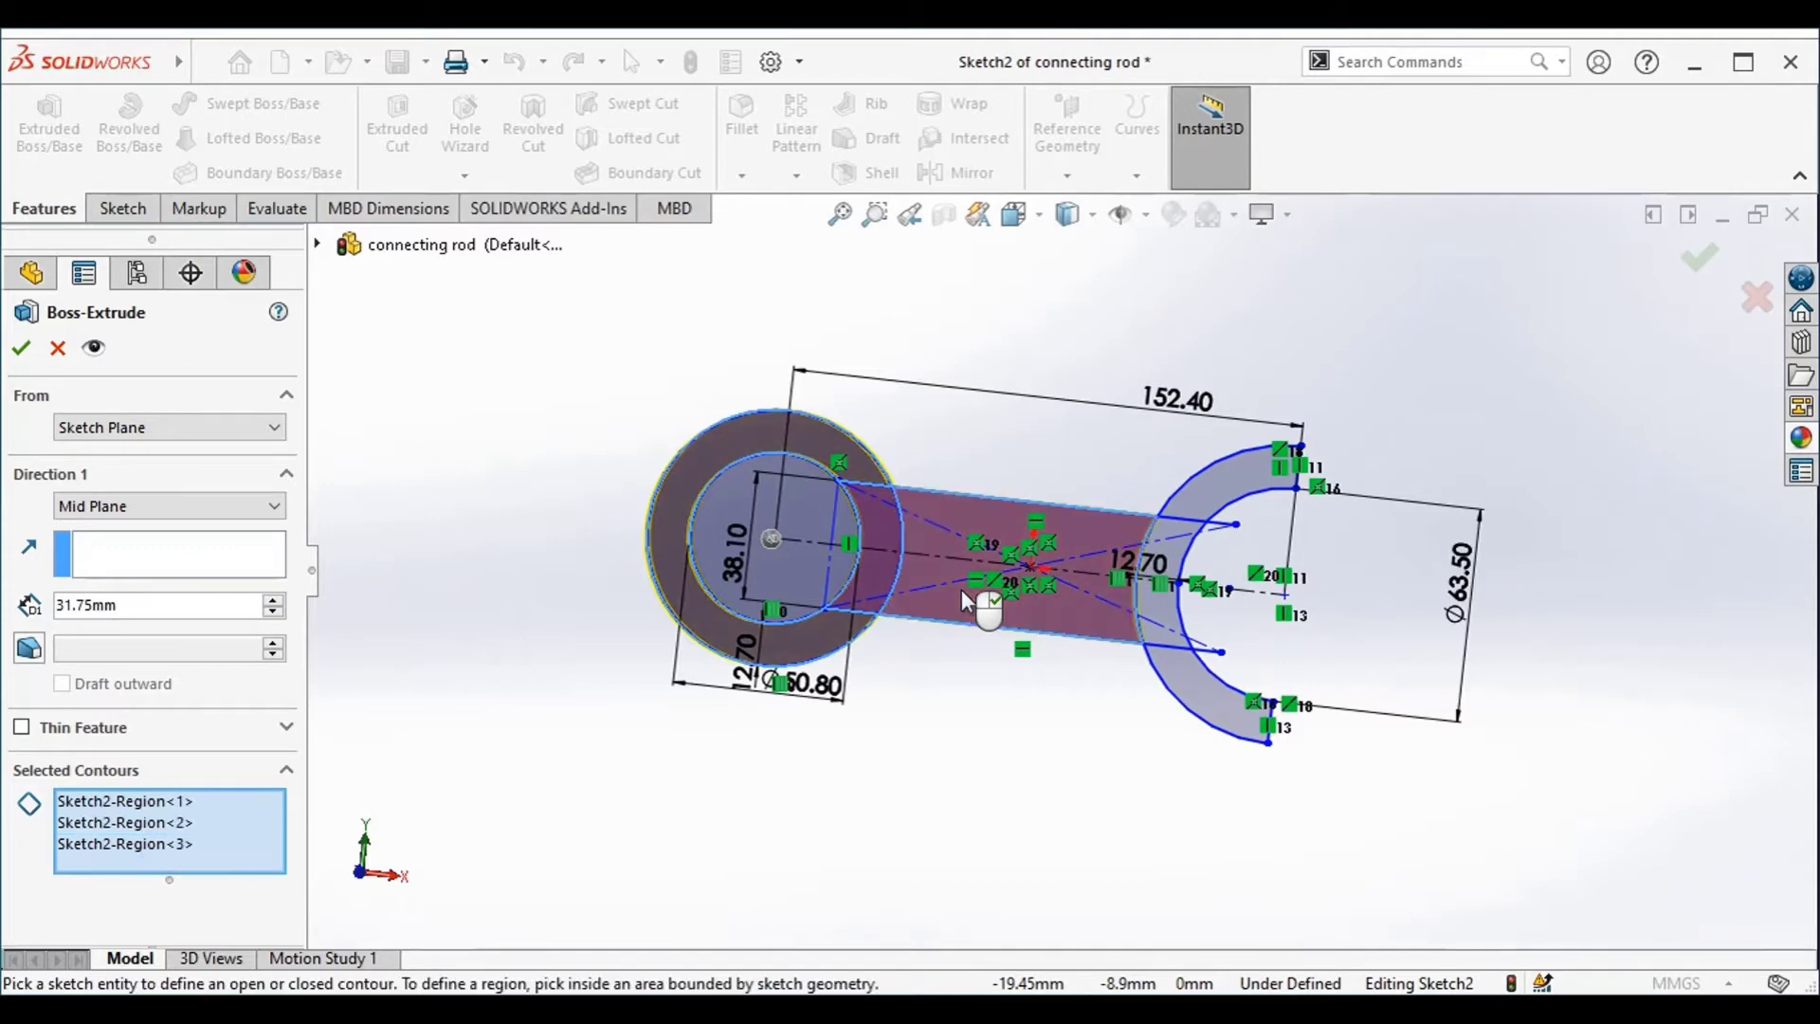
left_click(1163, 606)
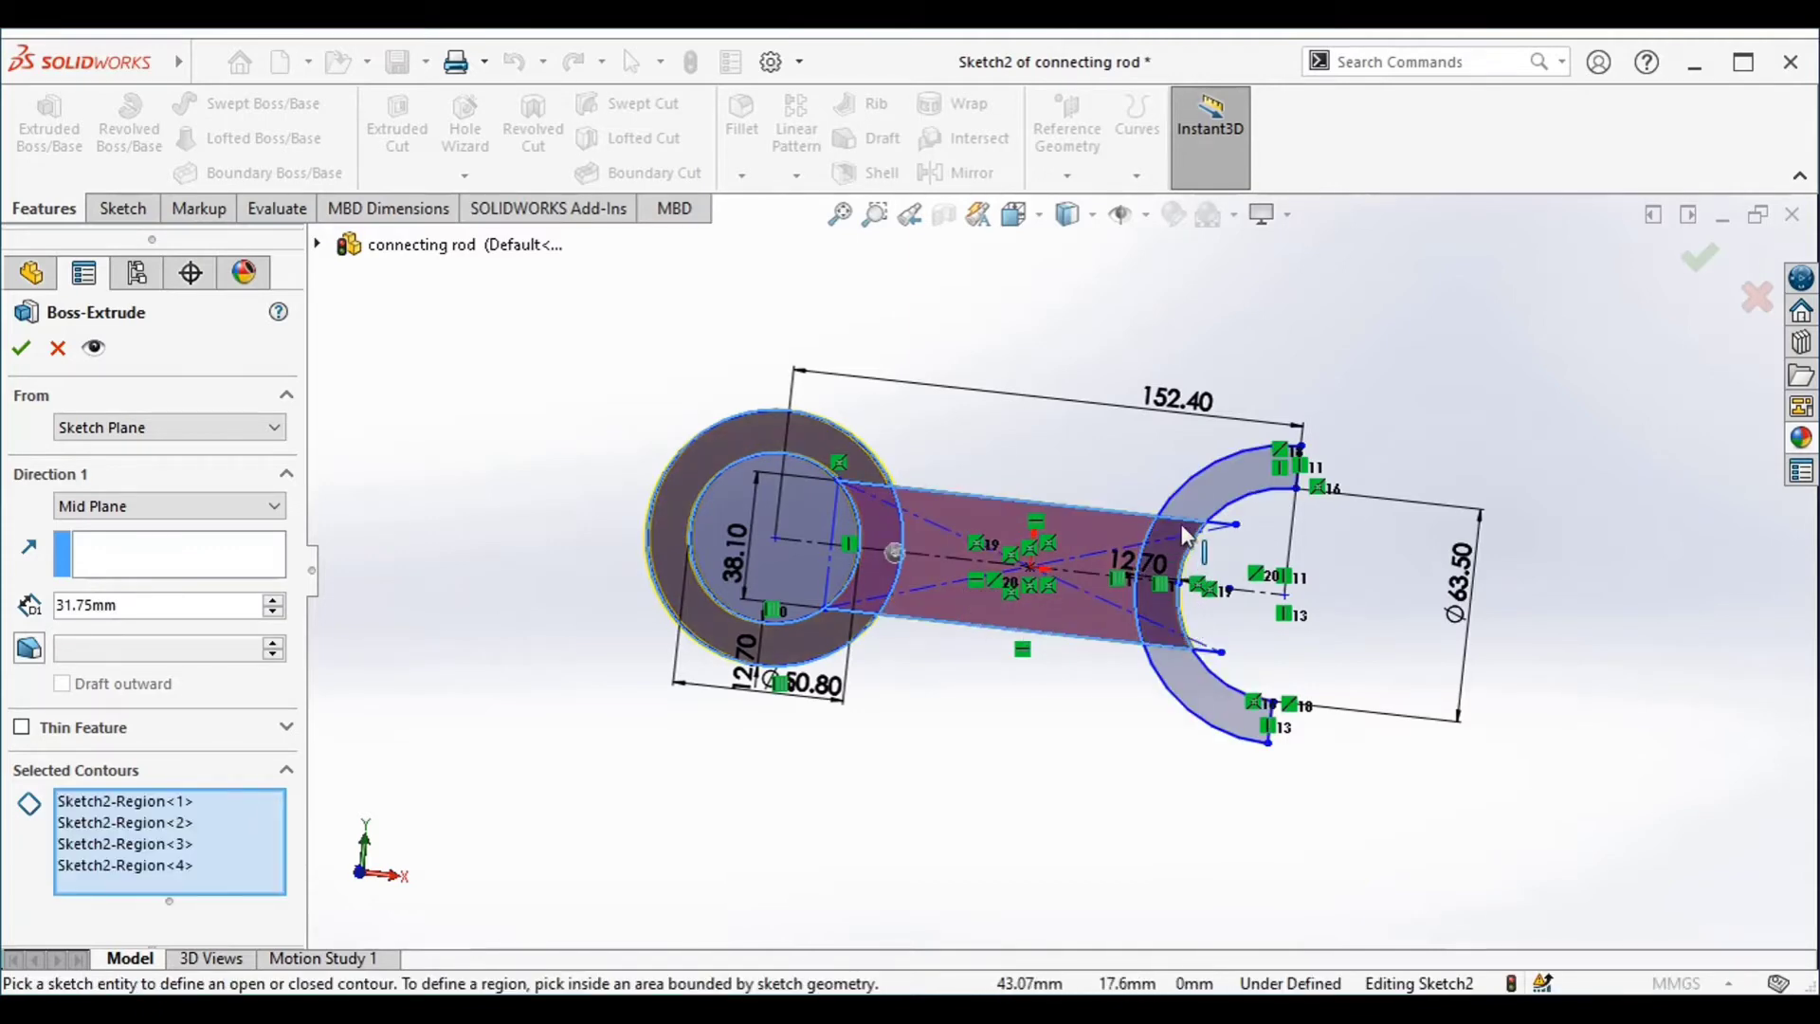
left_click(1194, 499)
left_click(1183, 698)
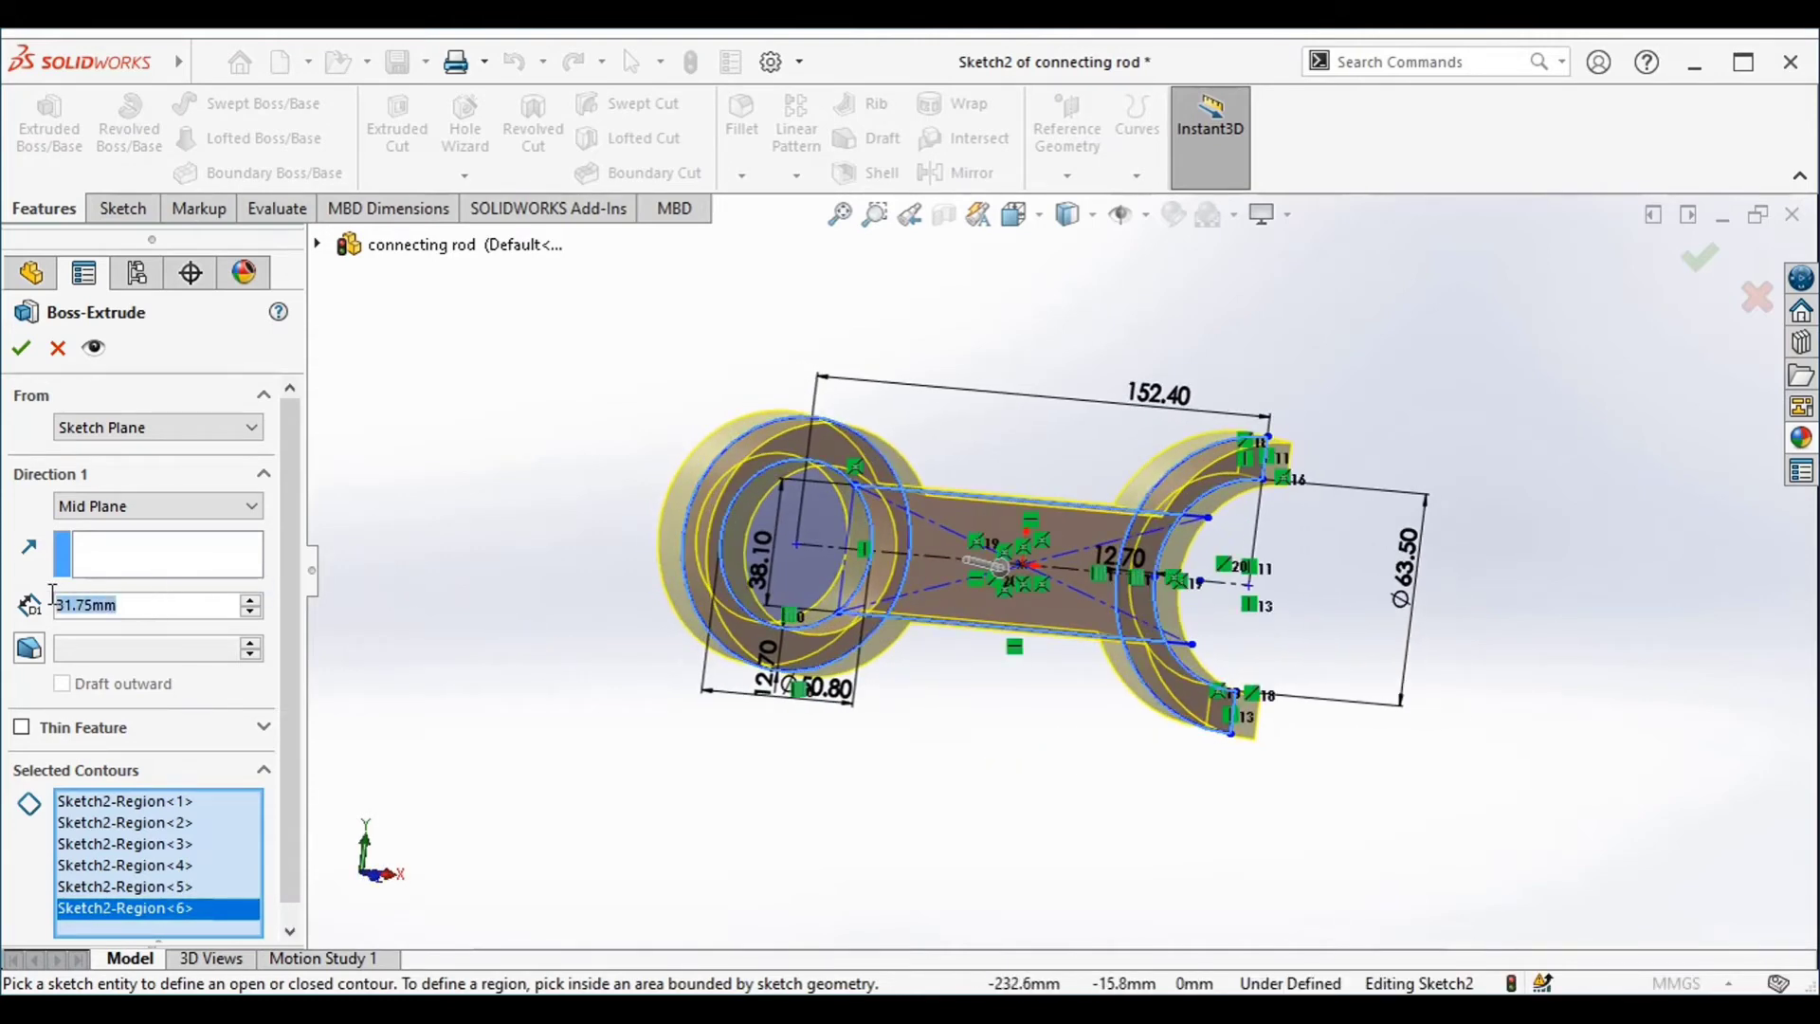
Set the mid-plane extrusion depth to 24.13 mm and finish the extrusion
key("BackSpace")
type("34")
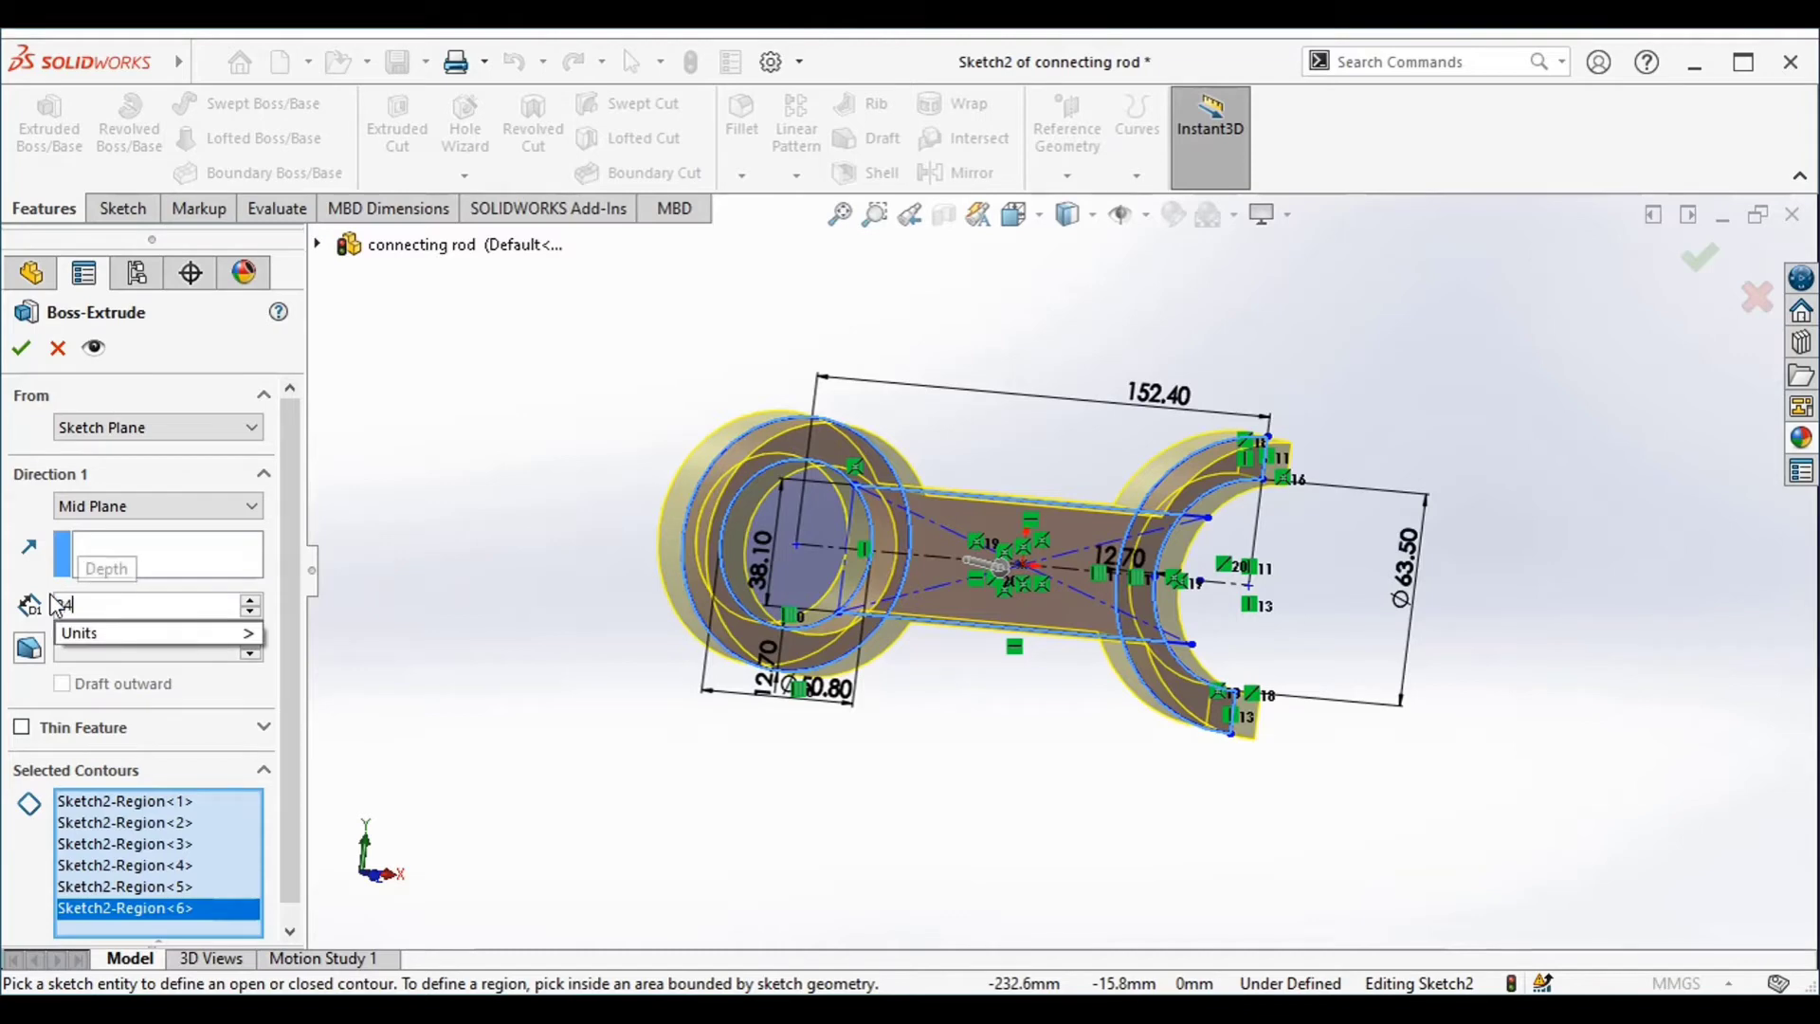
type(".13")
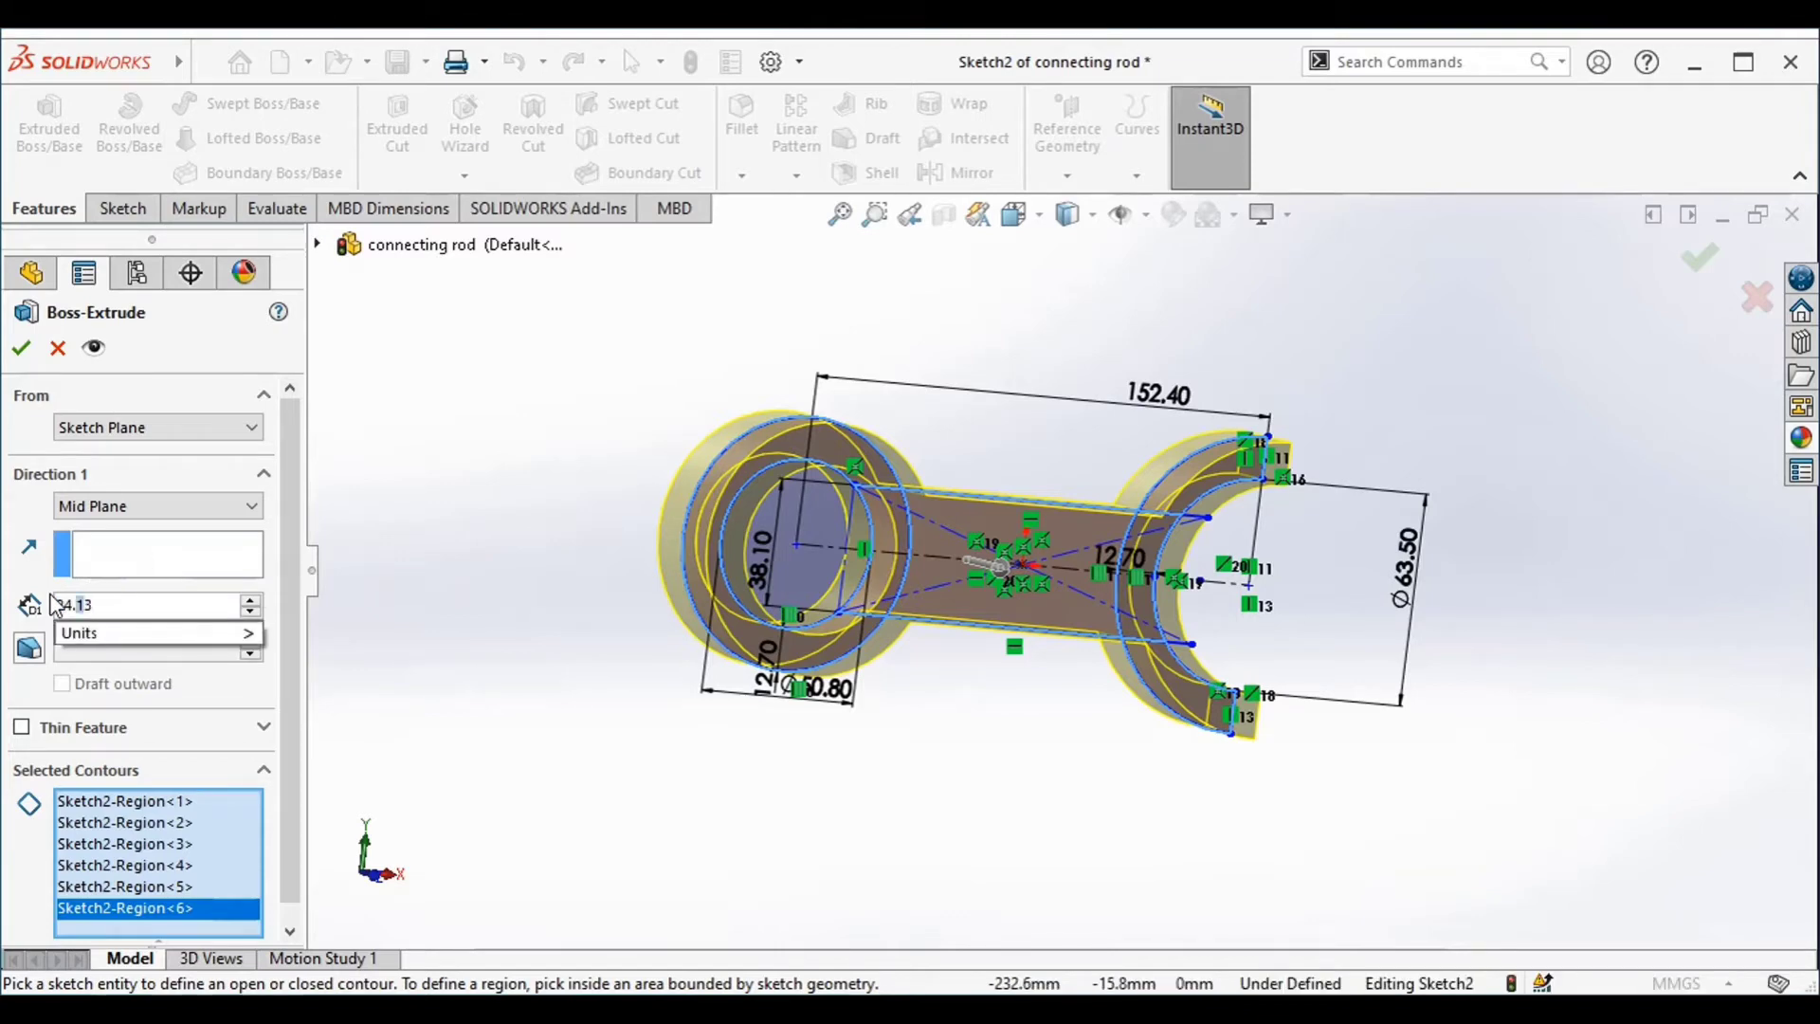
key("Return")
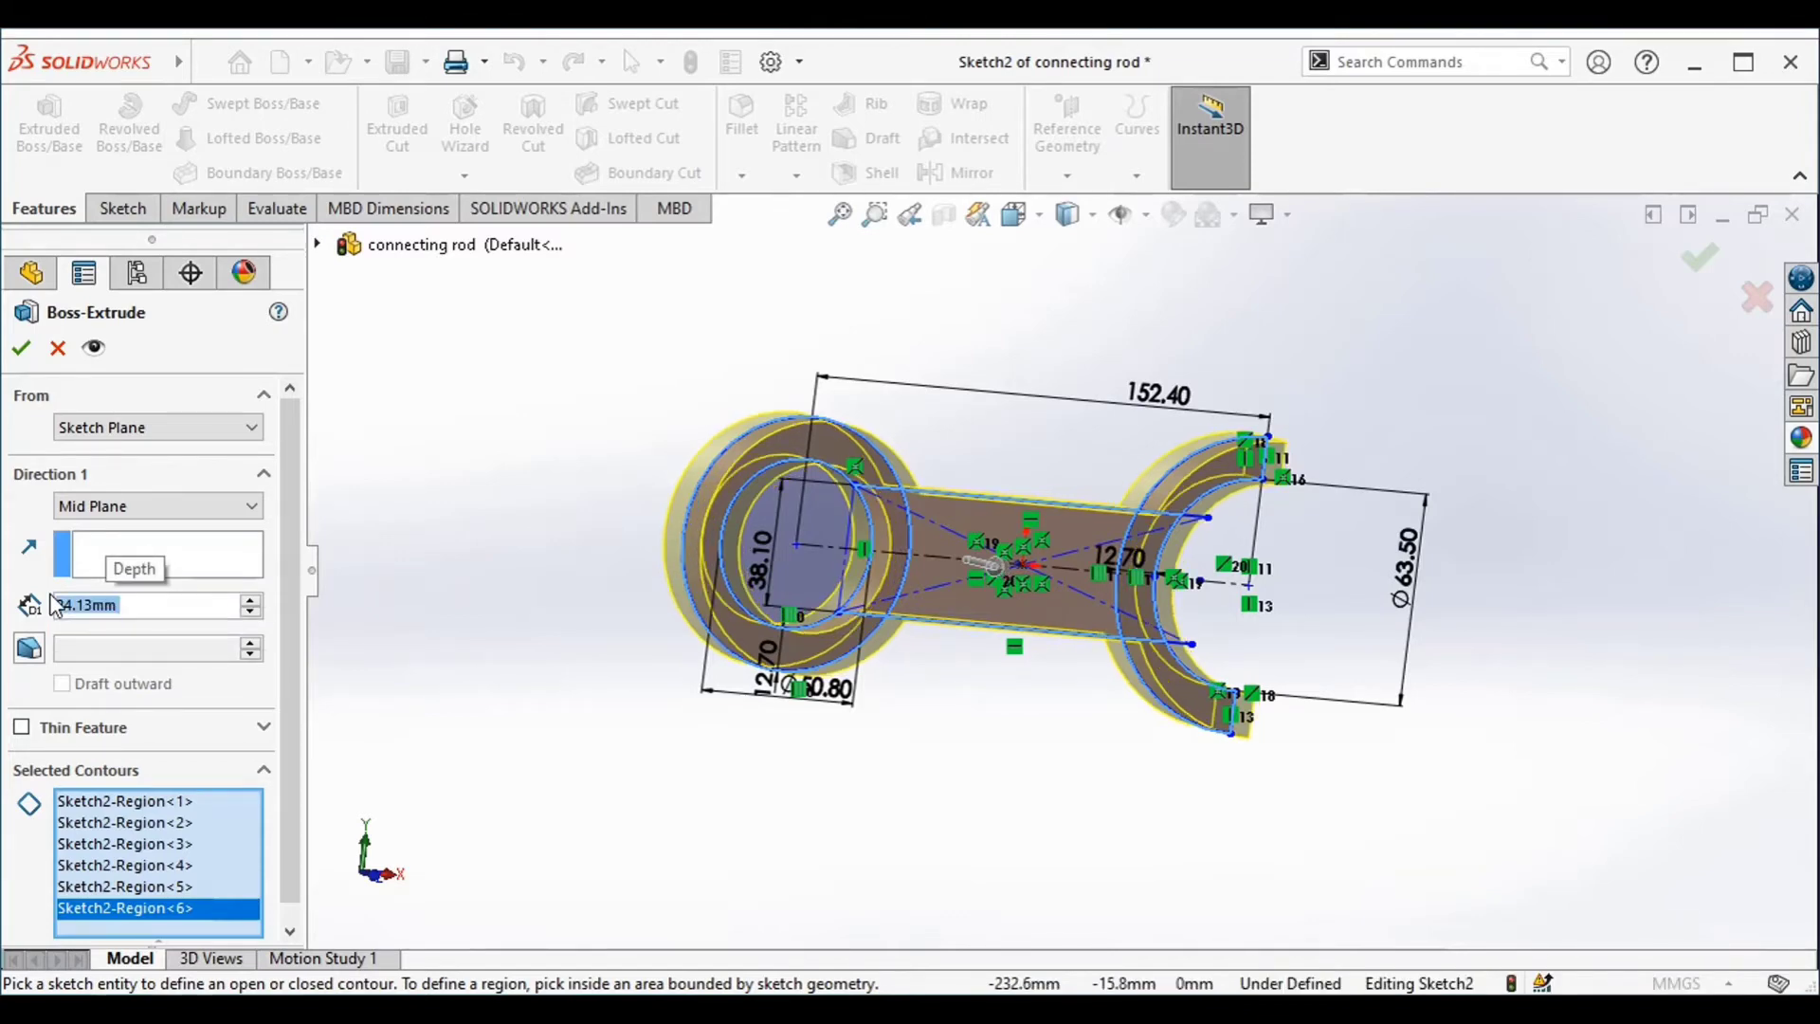
left_click(1699, 257)
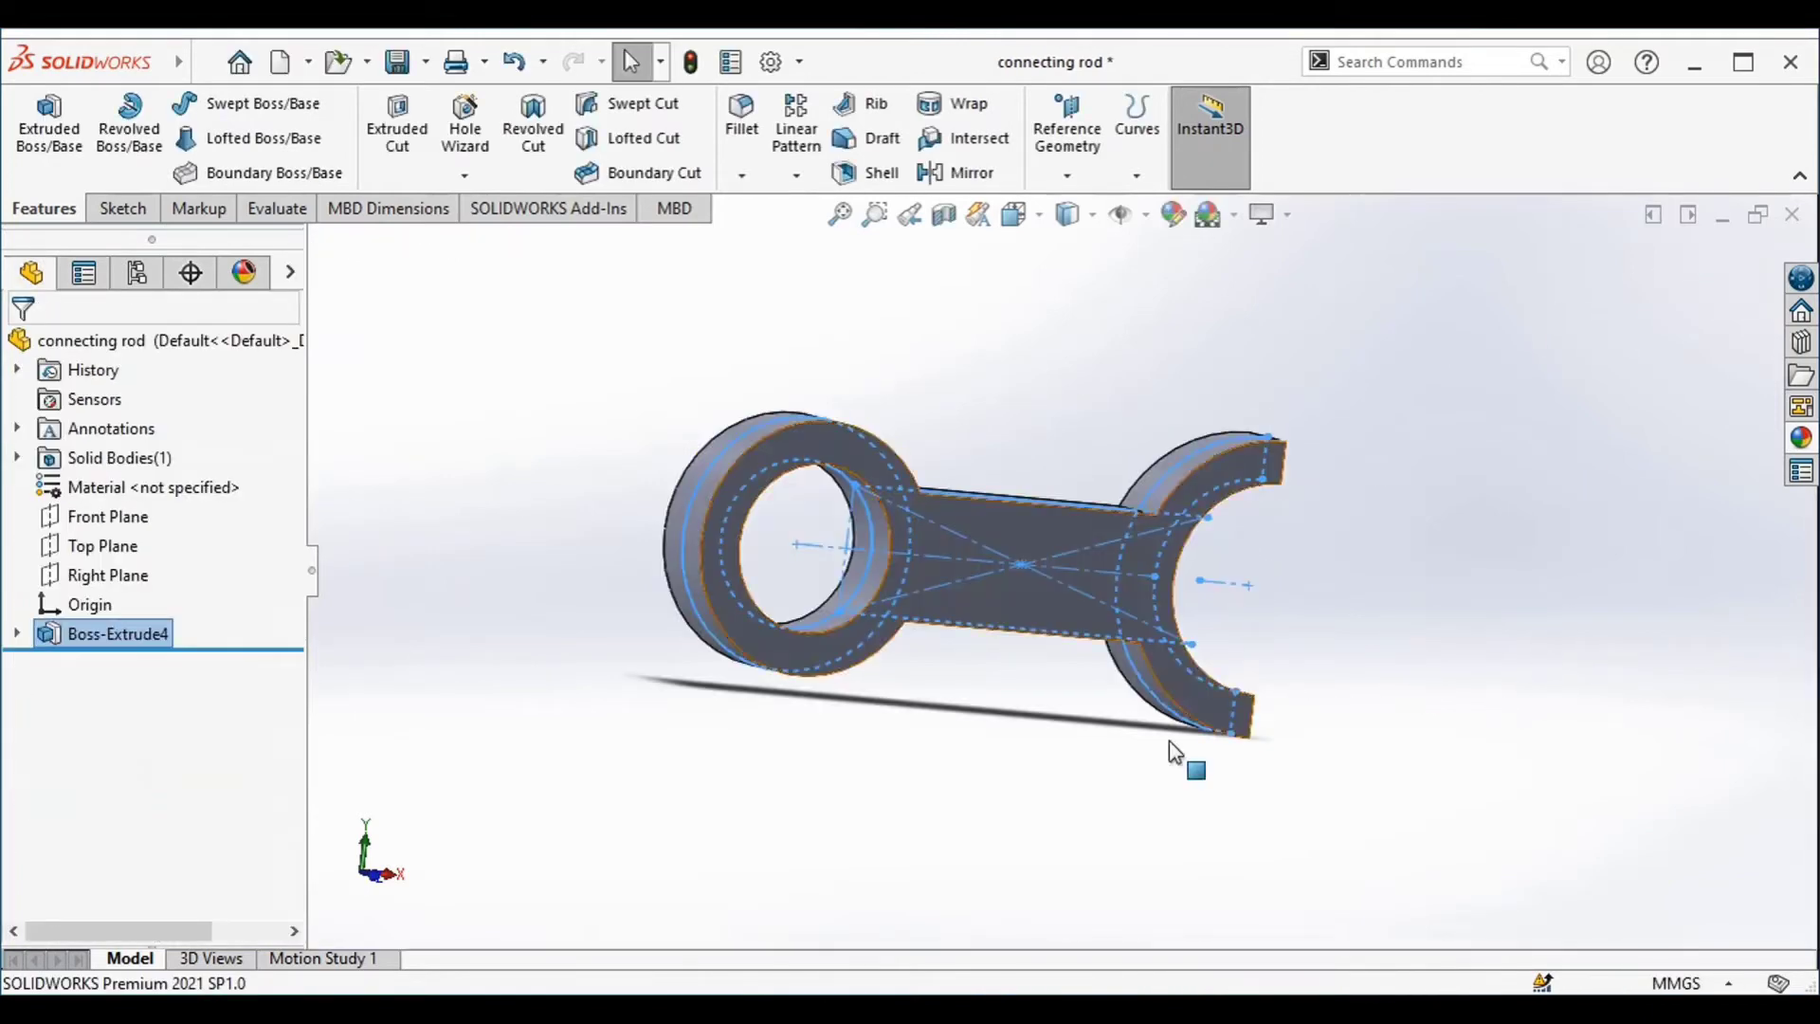
Start another boss extrusion from Sketch2, selecting the inner and outer circle contours of the ring end
middle_click_drag(1168, 741, 1101, 785)
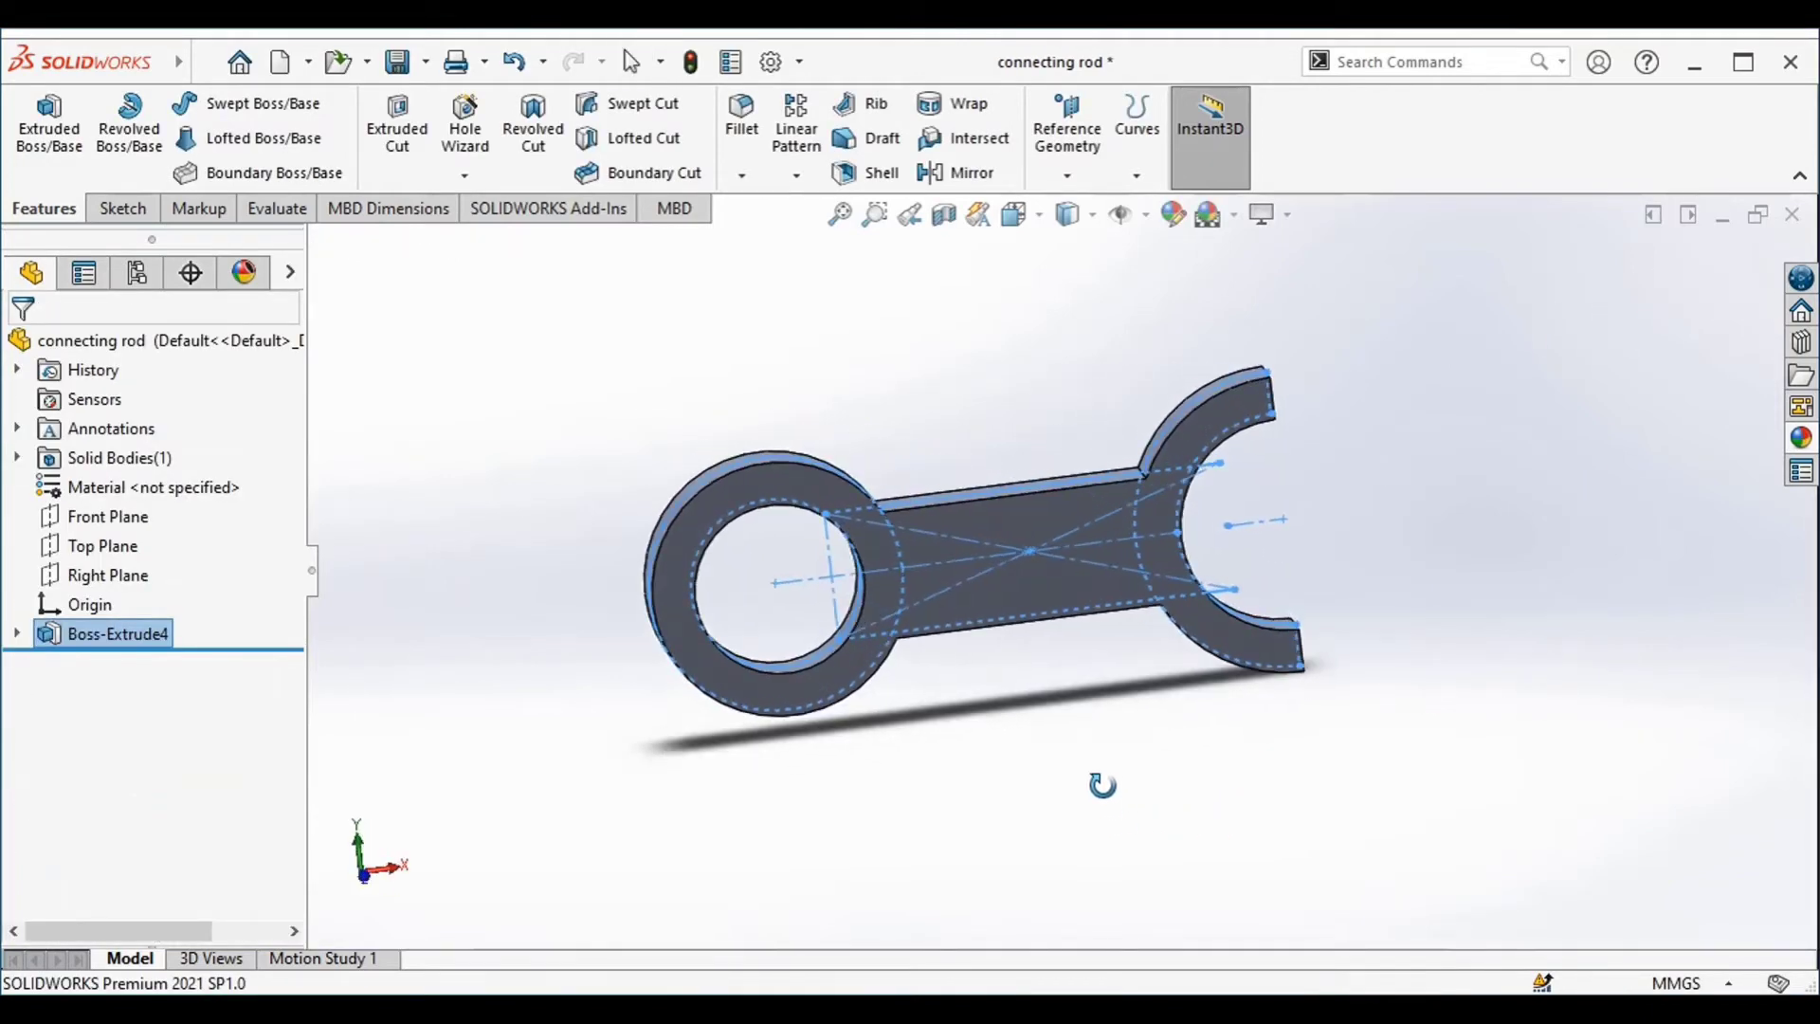
left_click(49, 123)
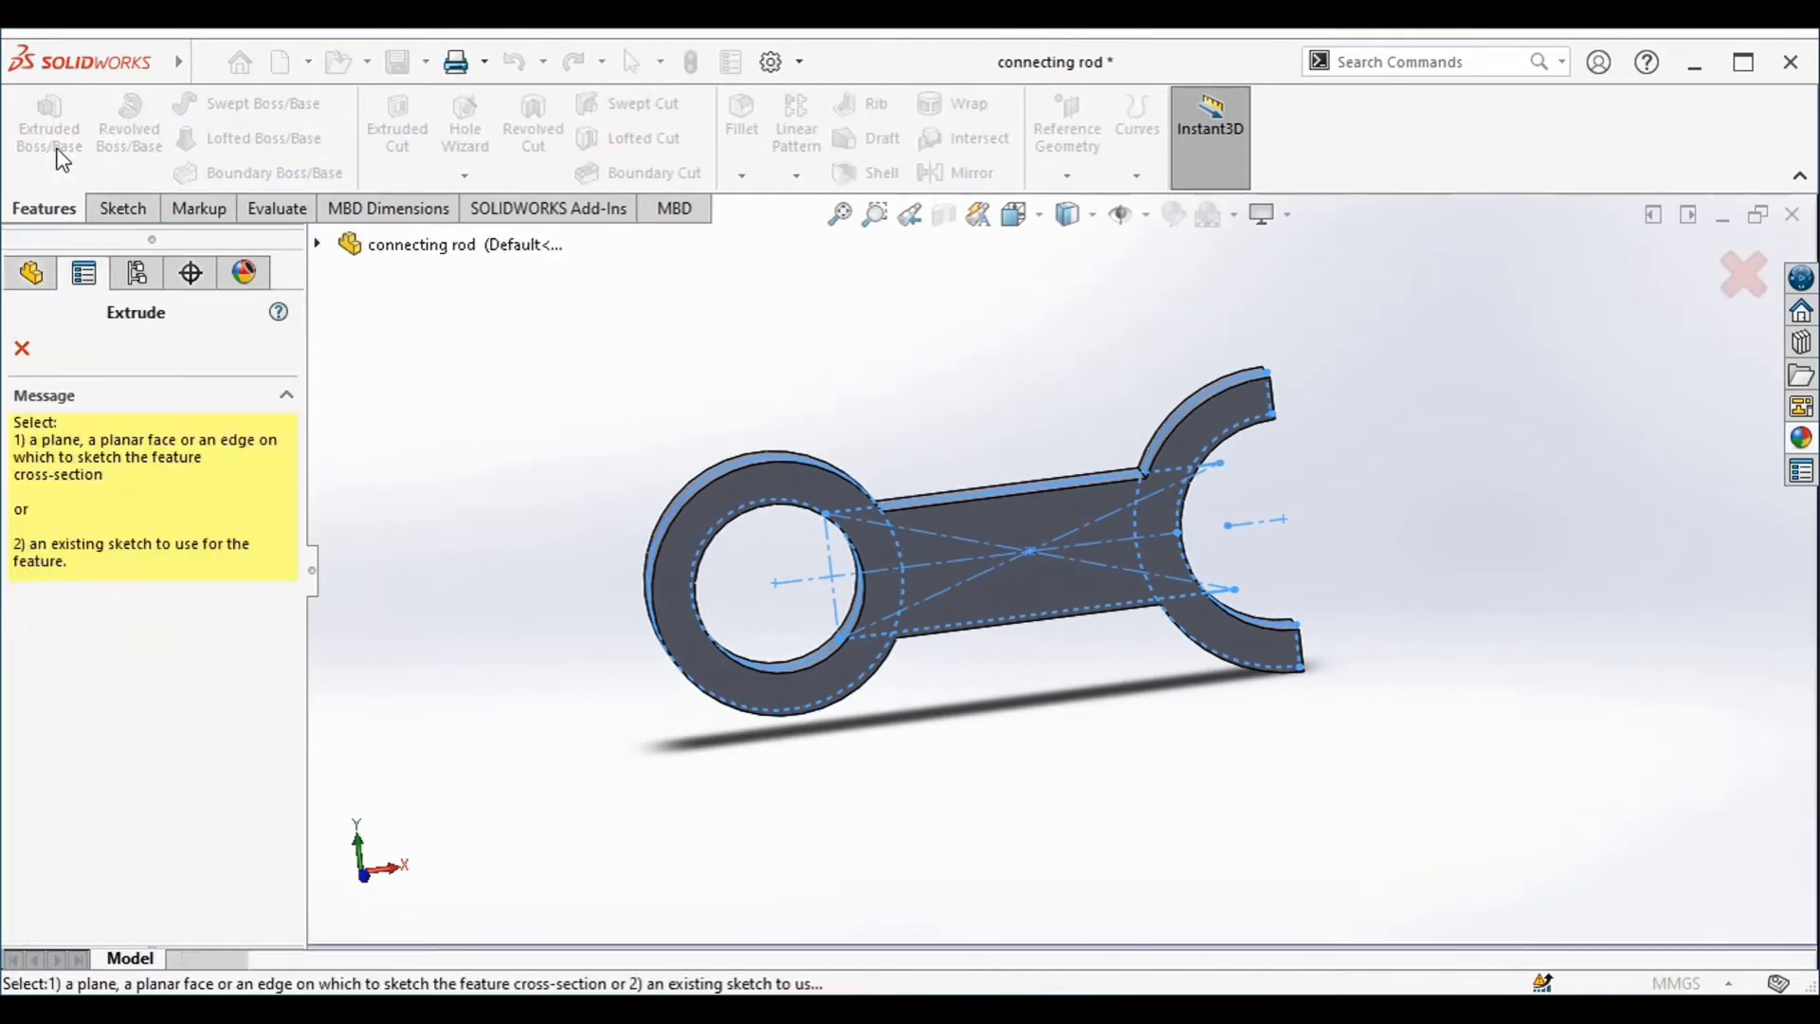
left_click(317, 244)
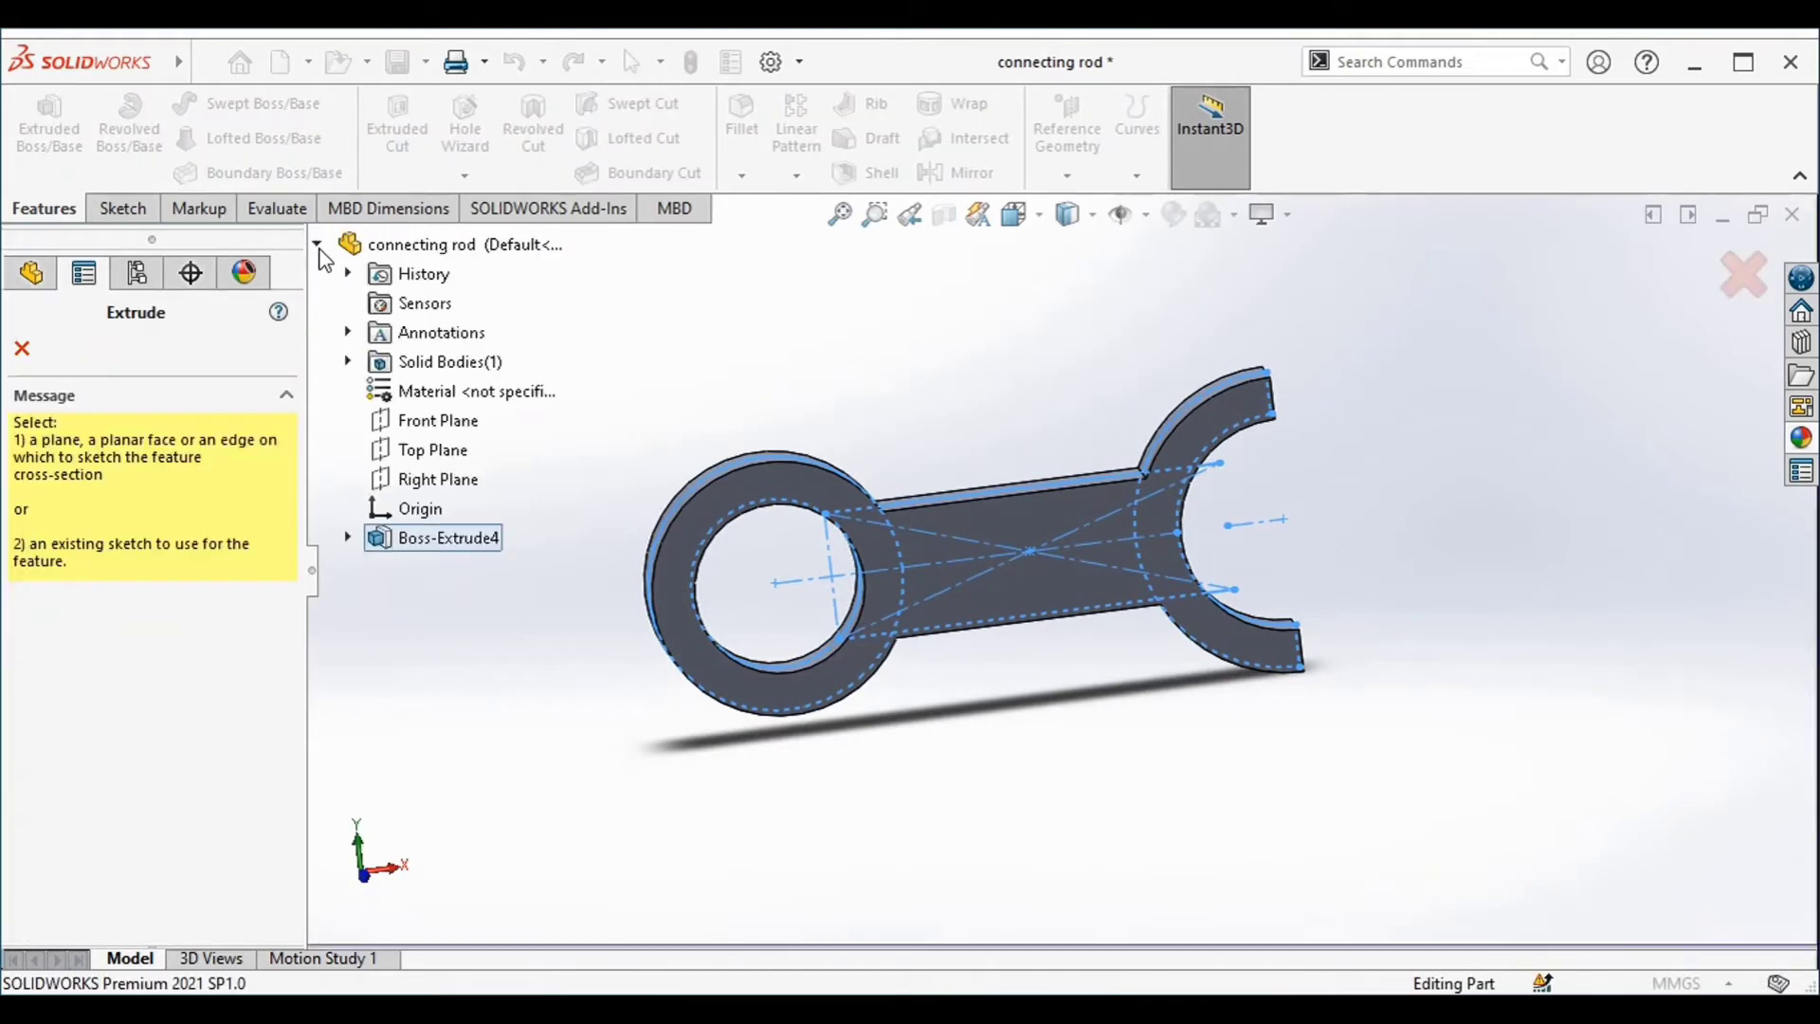
left_click(347, 537)
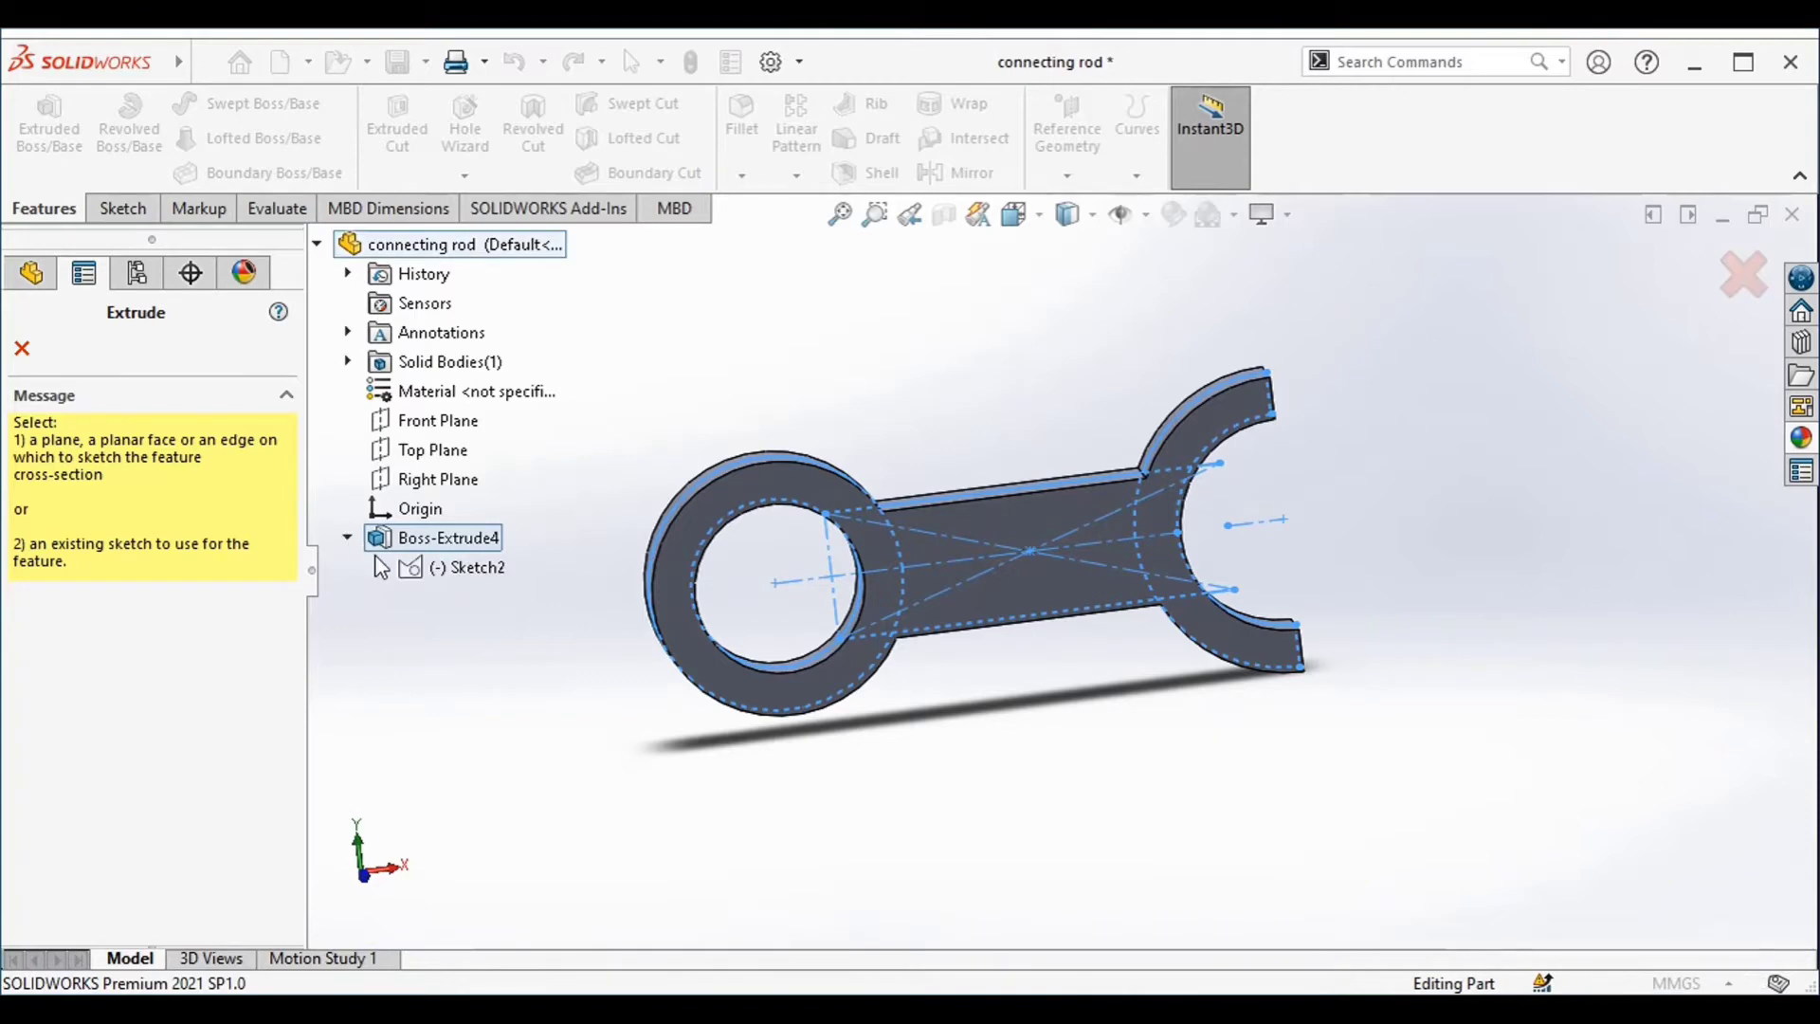
left_click(410, 569)
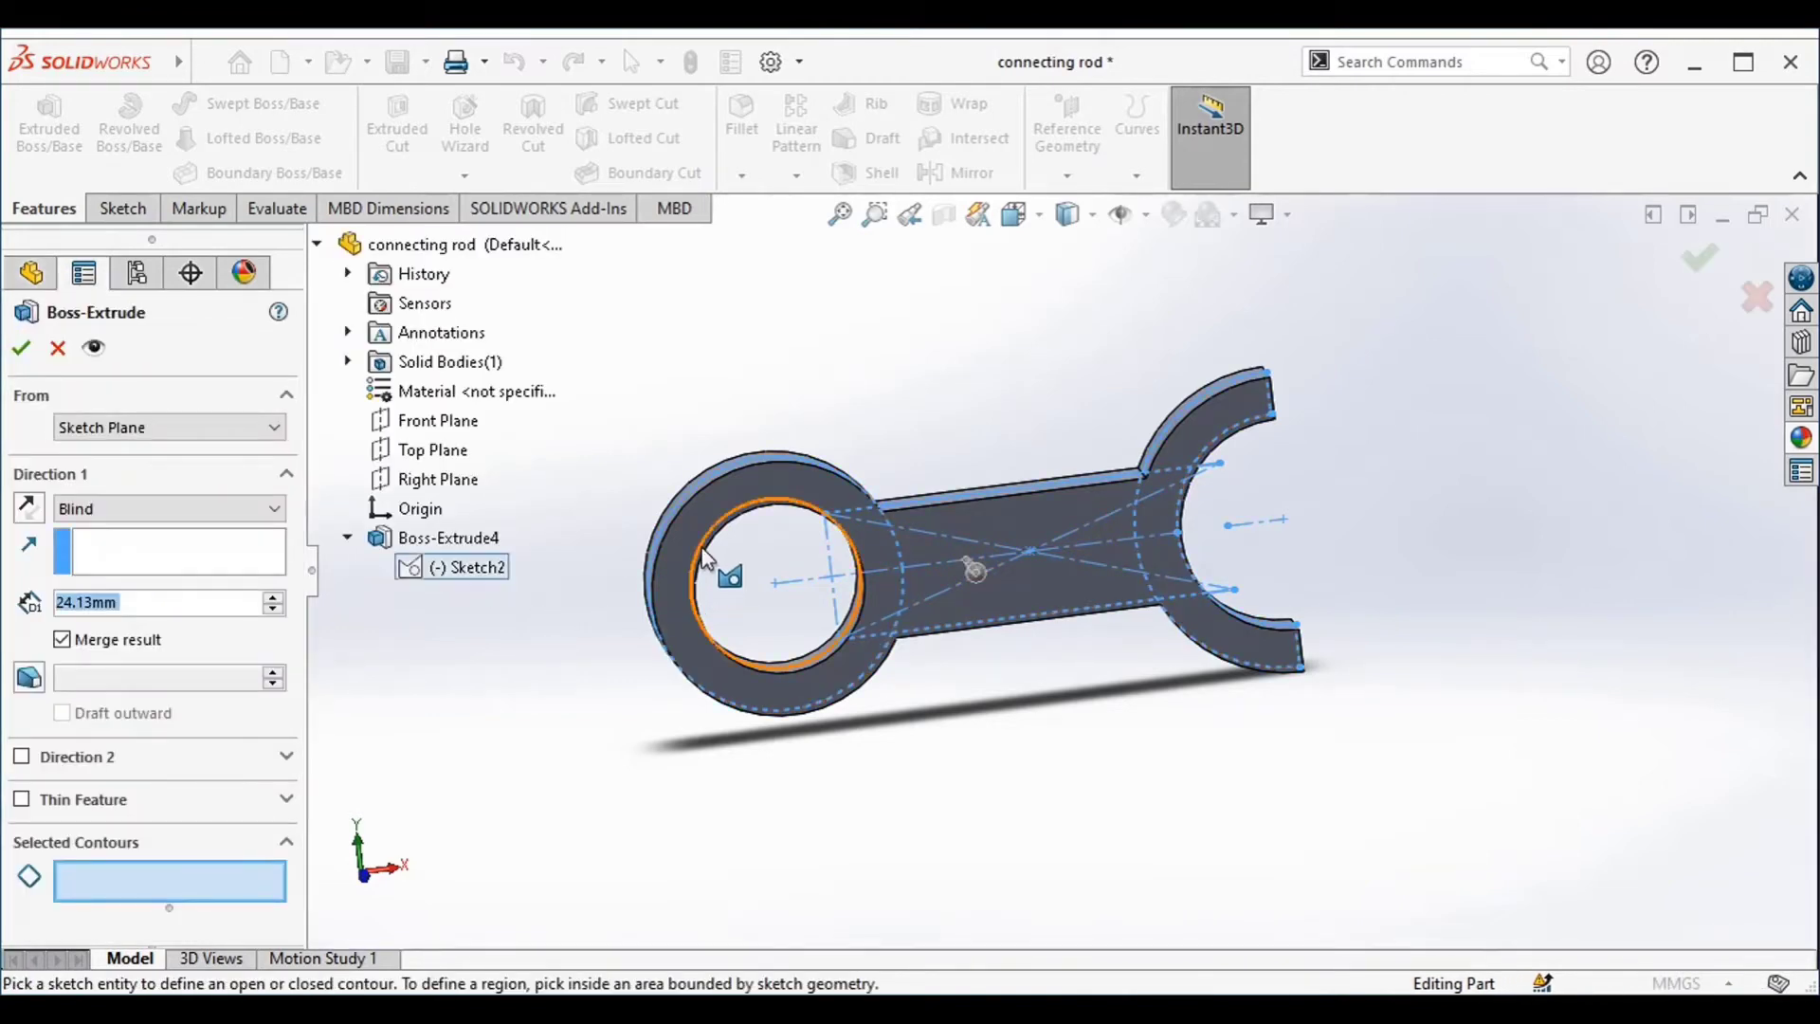
left_click(702, 551)
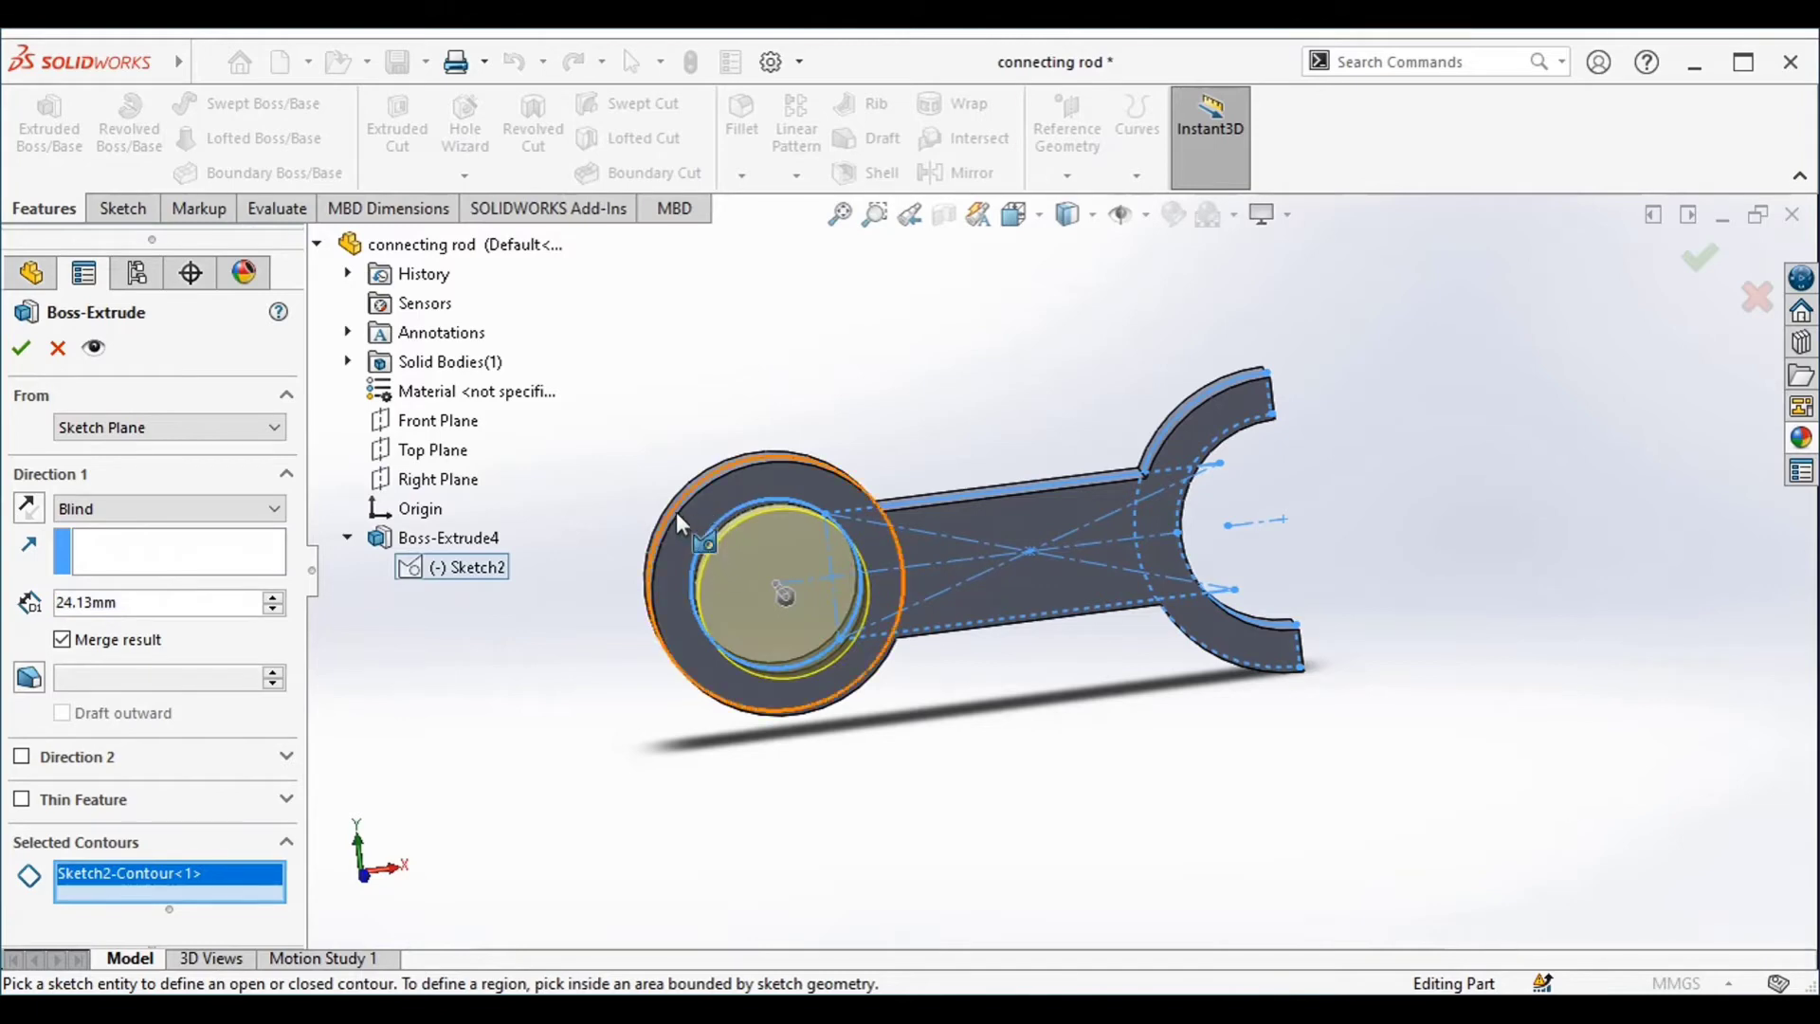
left_click(667, 515)
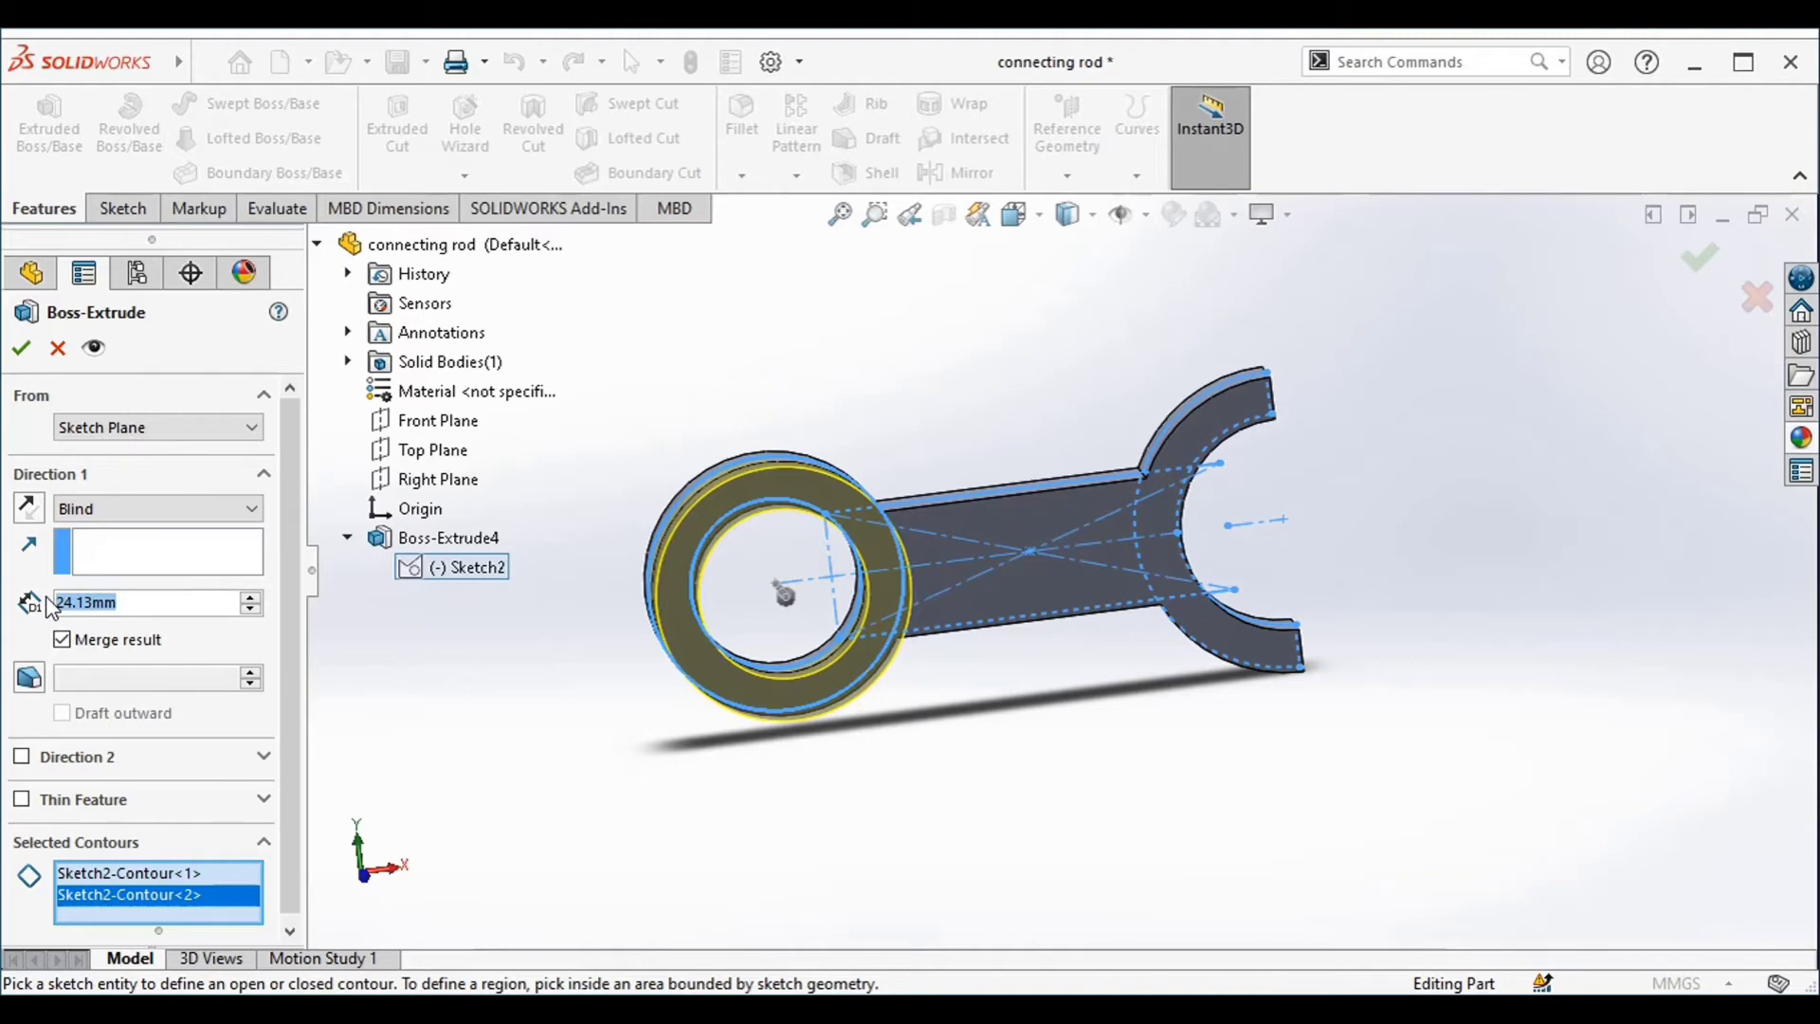
Extrude the ring end 31.75 mm with the Mid Plane end condition
type("31")
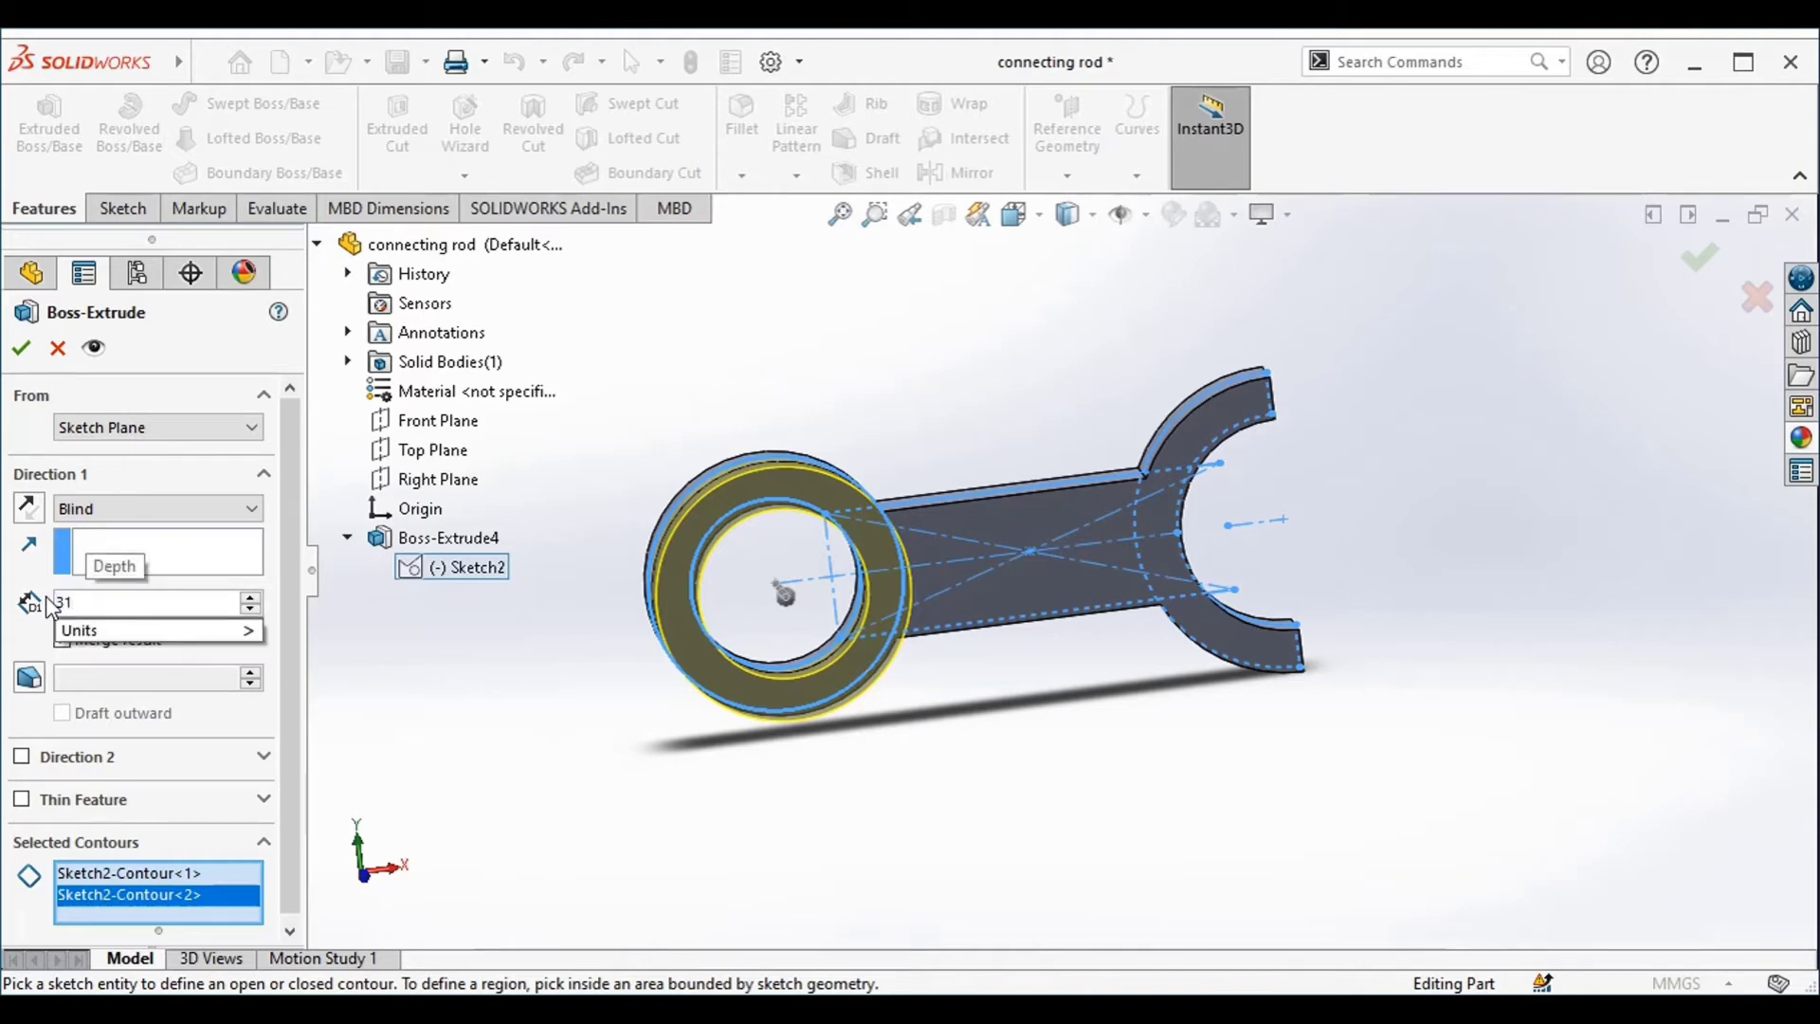
type(".75")
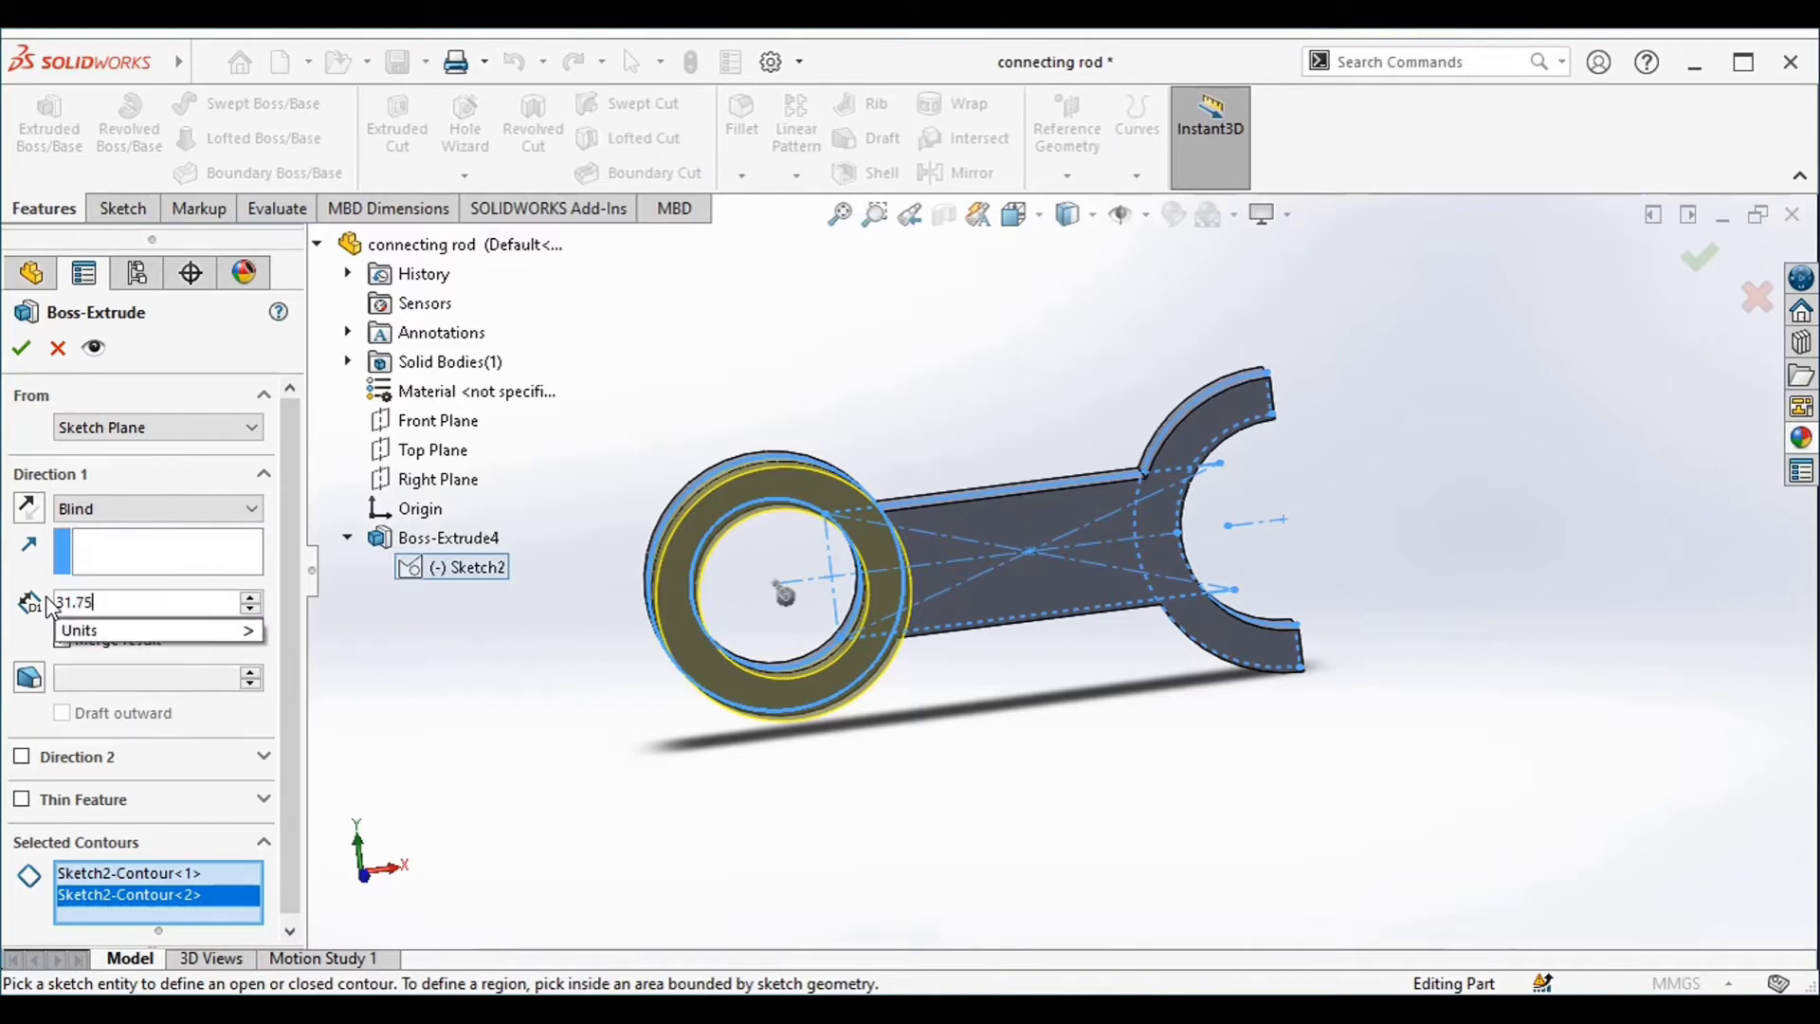
key("Return")
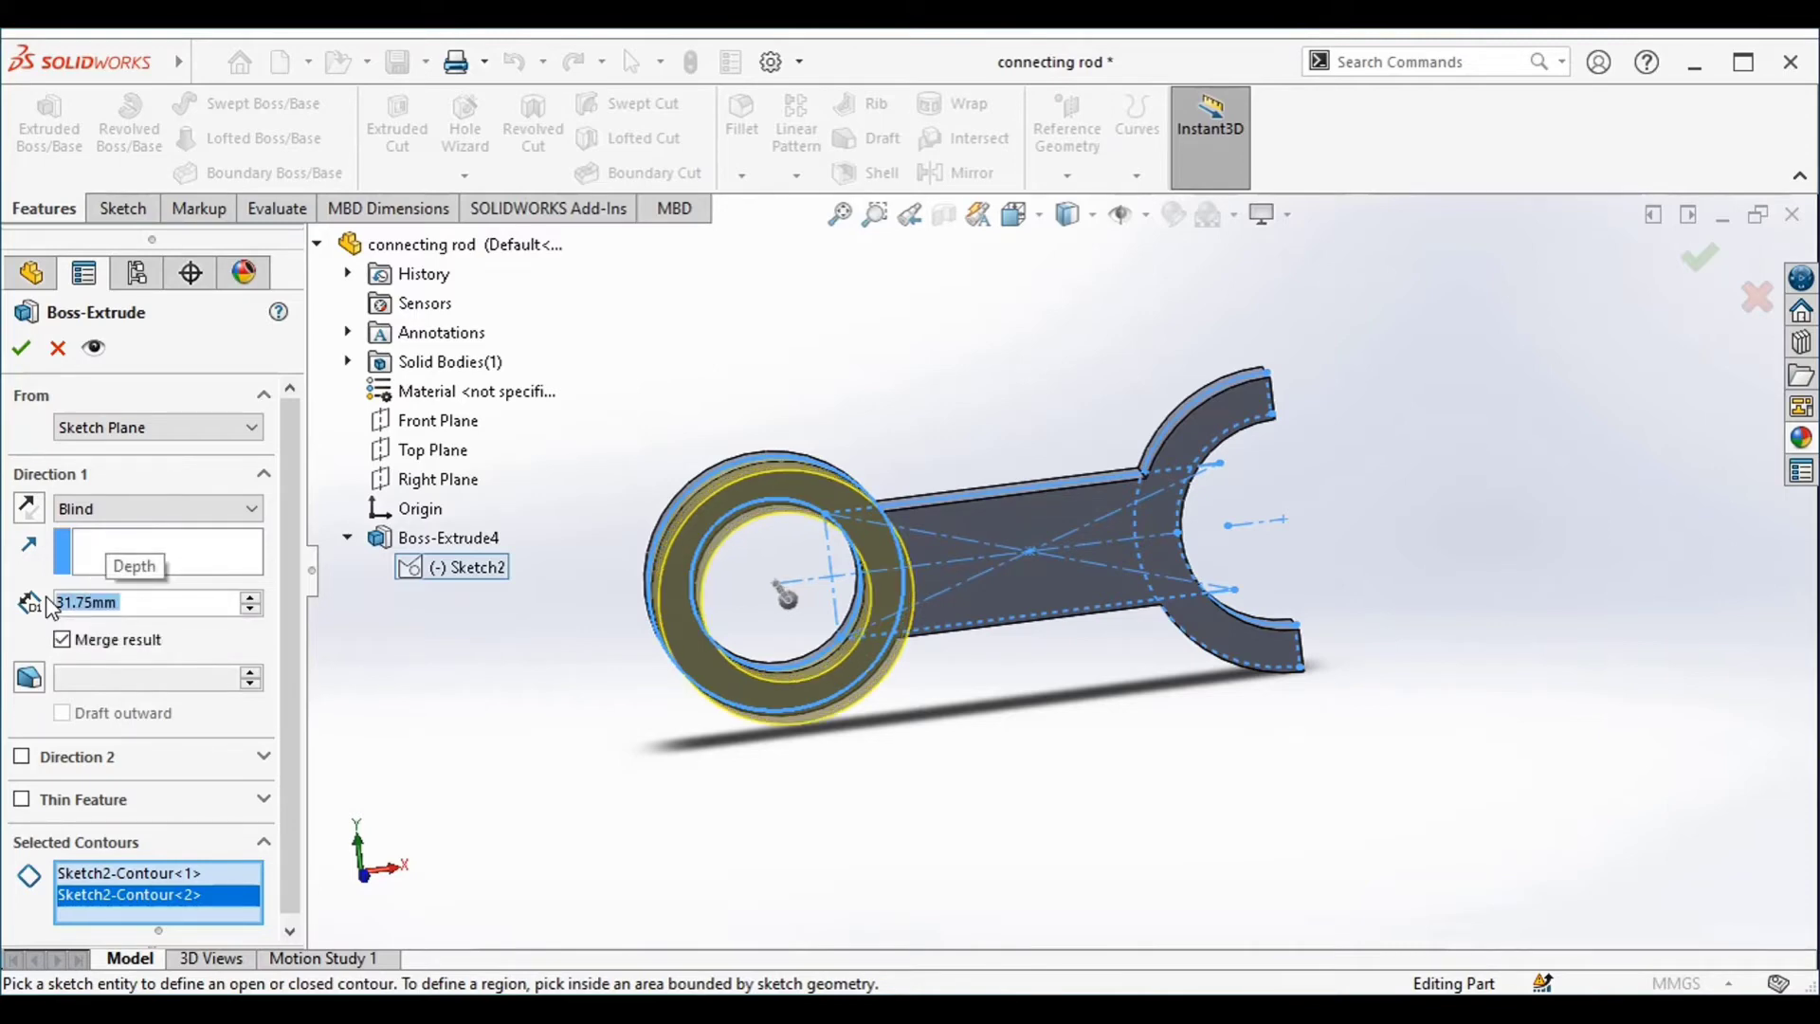
left_click(119, 511)
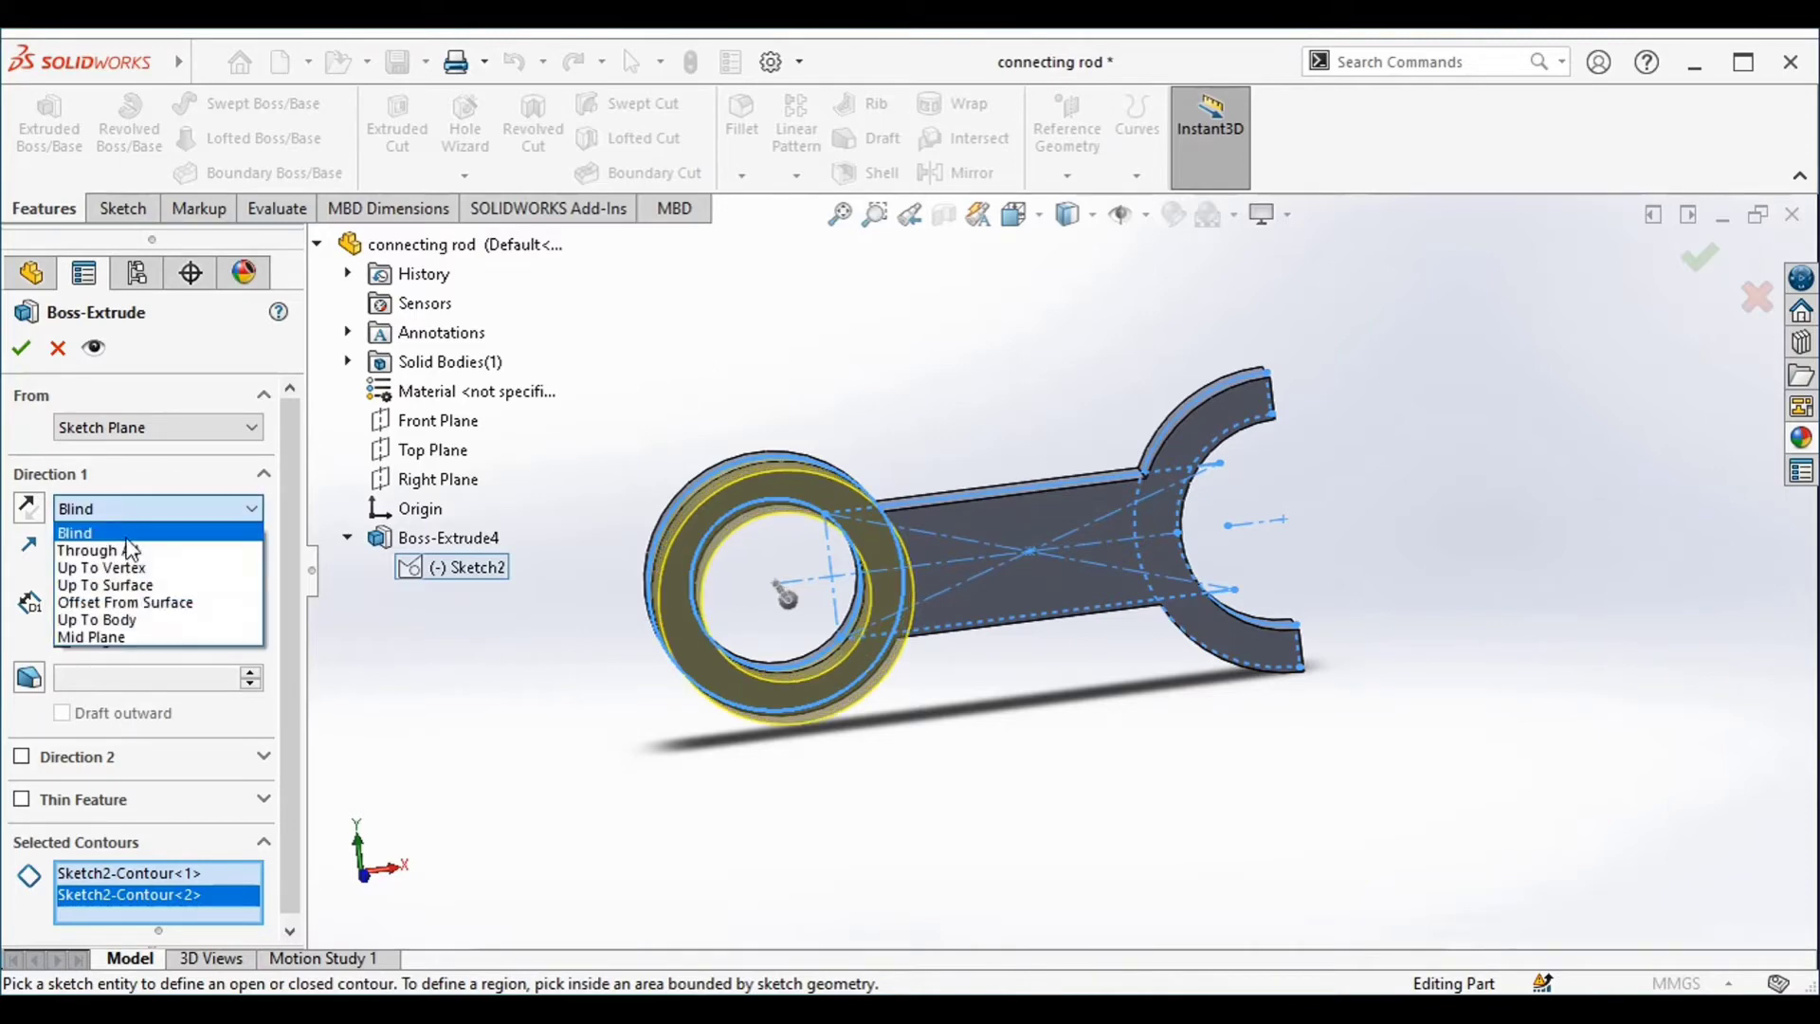
left_click(133, 633)
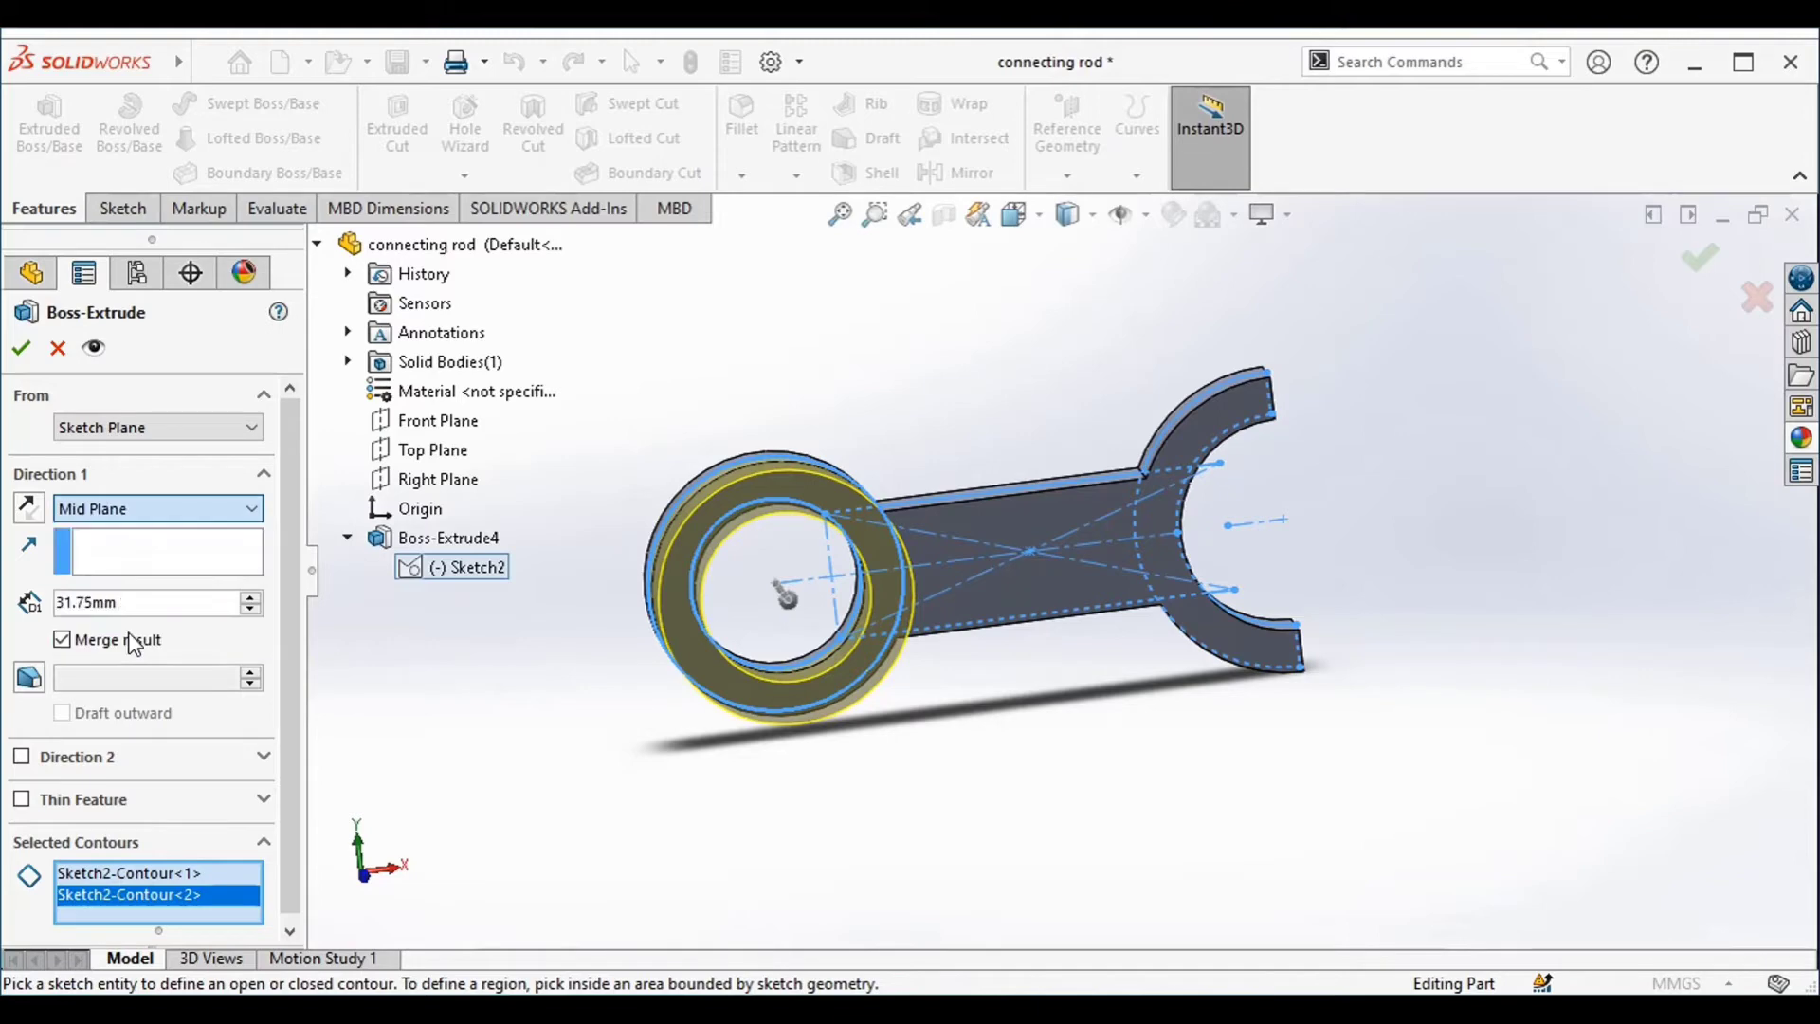
left_click(22, 350)
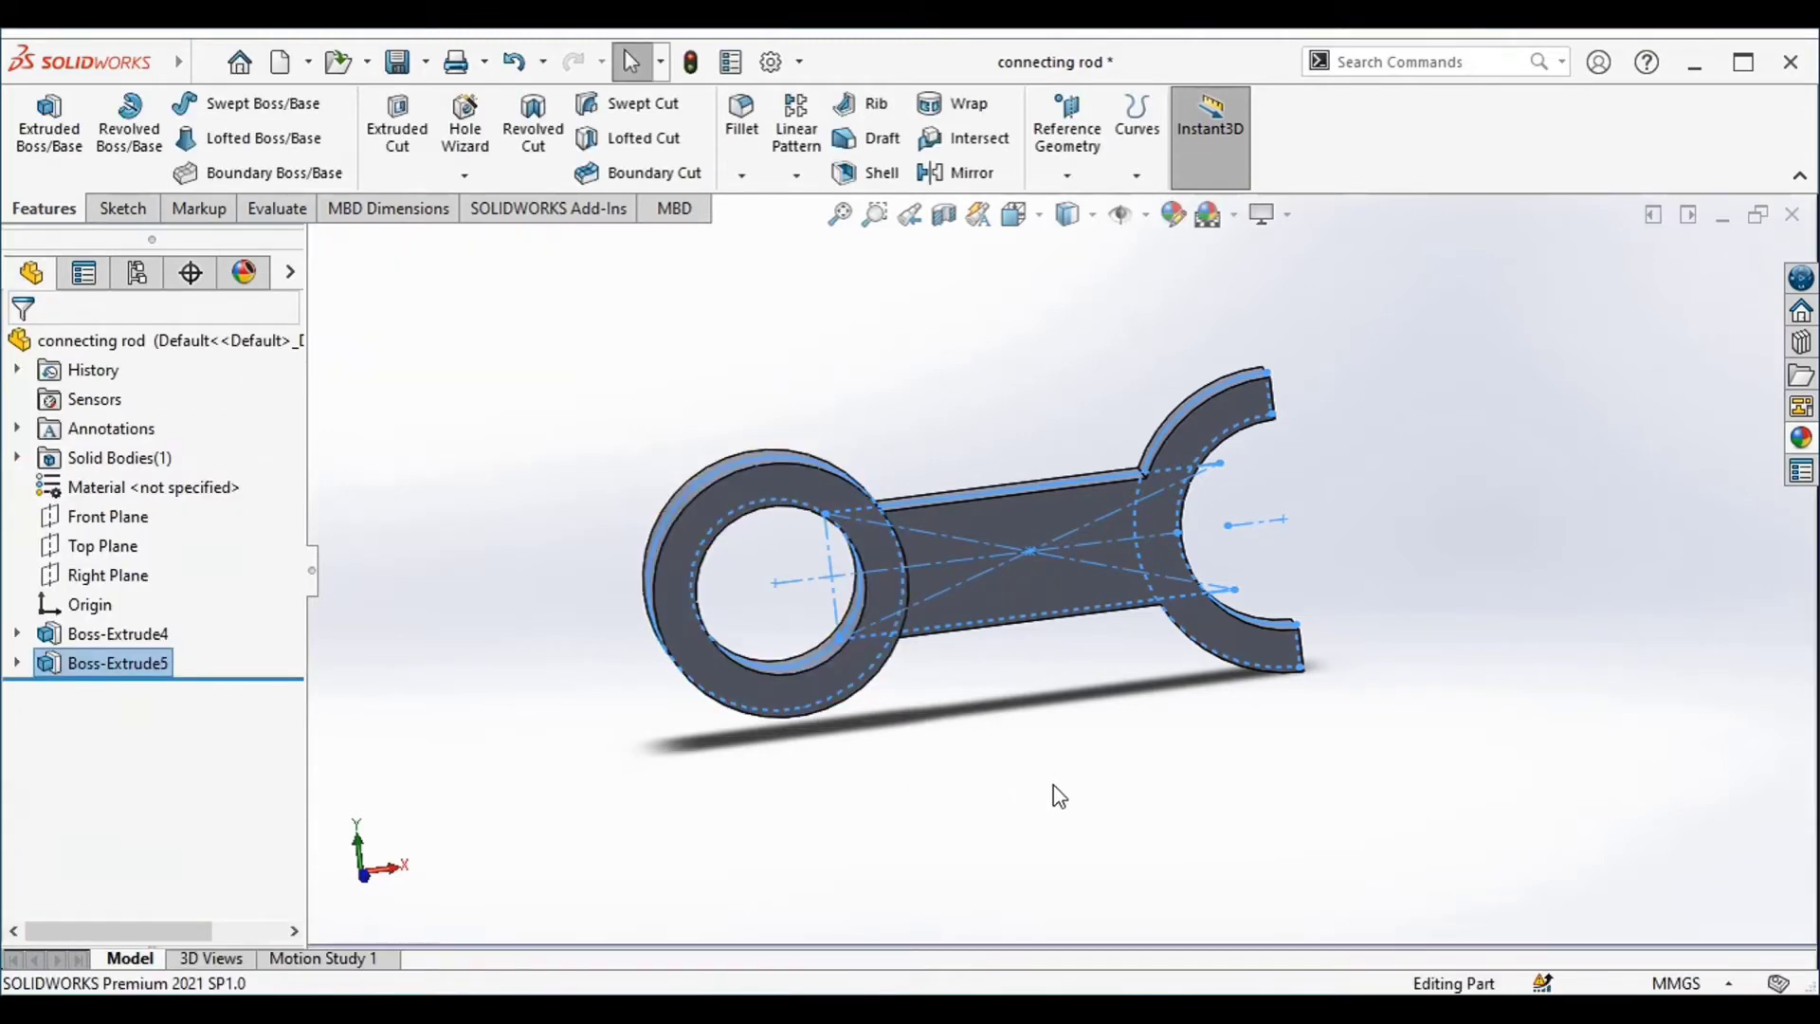
Show Sketch2 of the first extrusion in the model
middle_click_drag(1059, 797, 1065, 838)
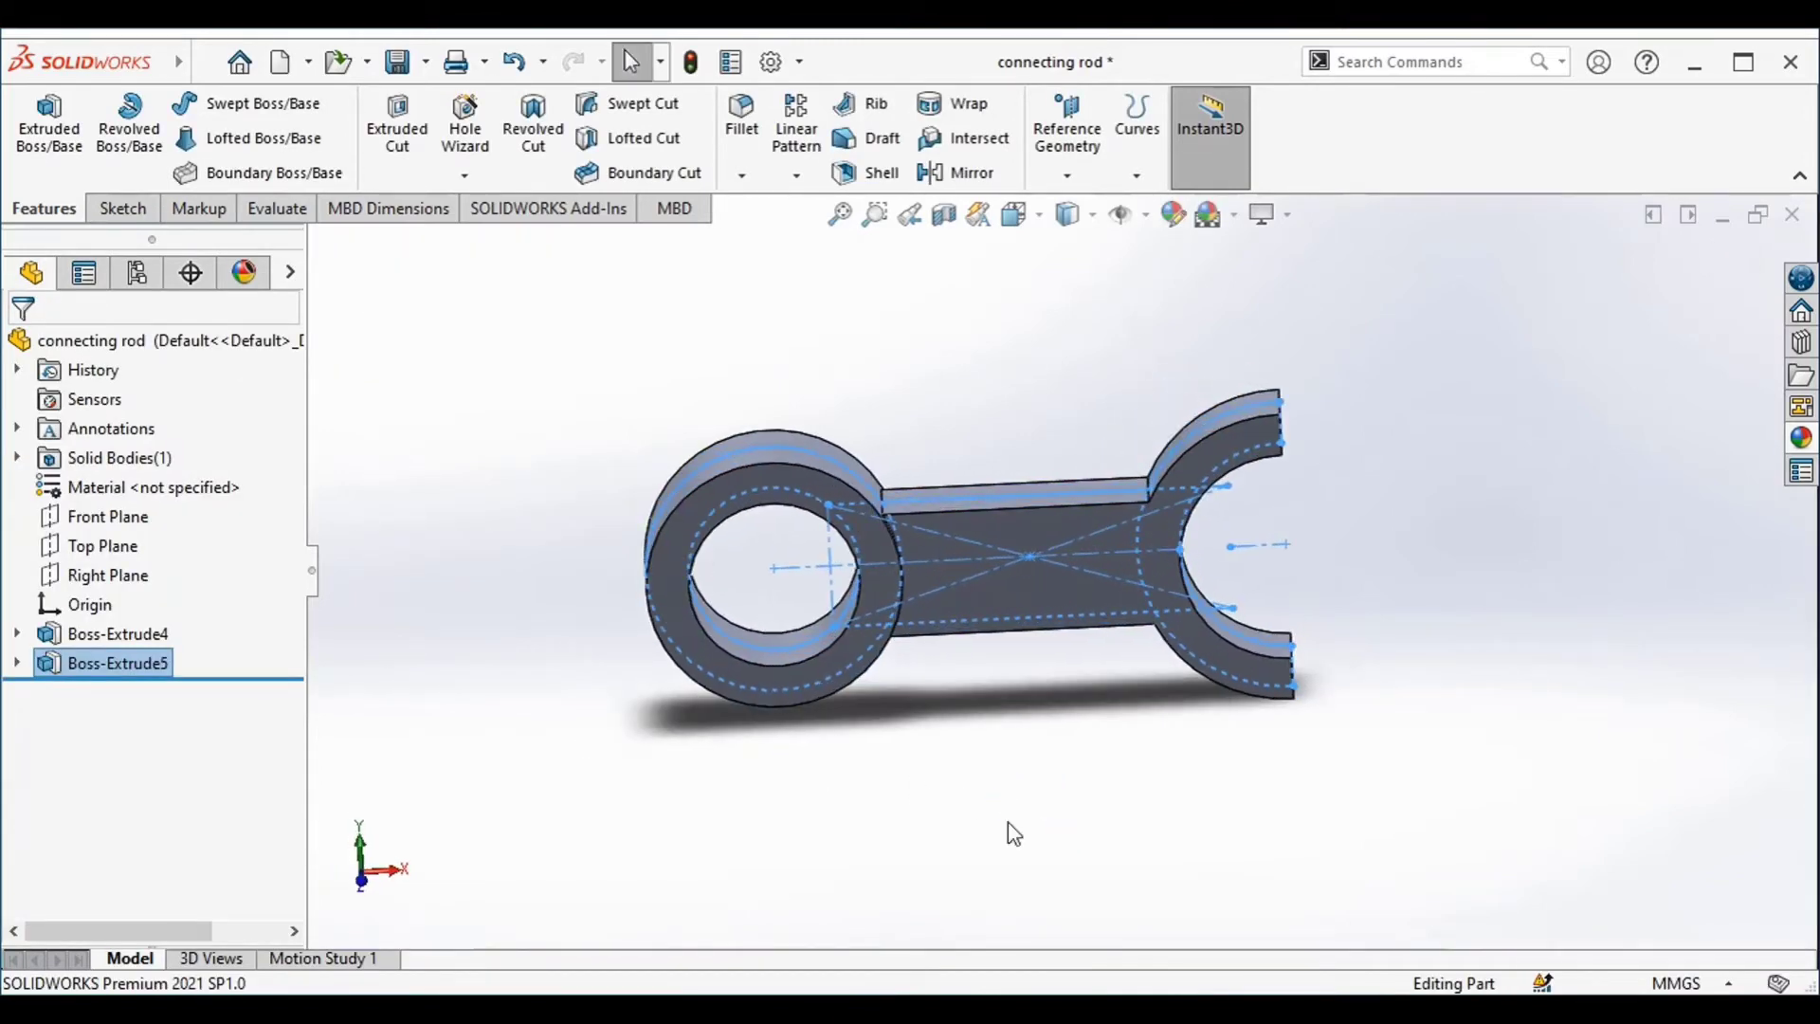
left_click(16, 635)
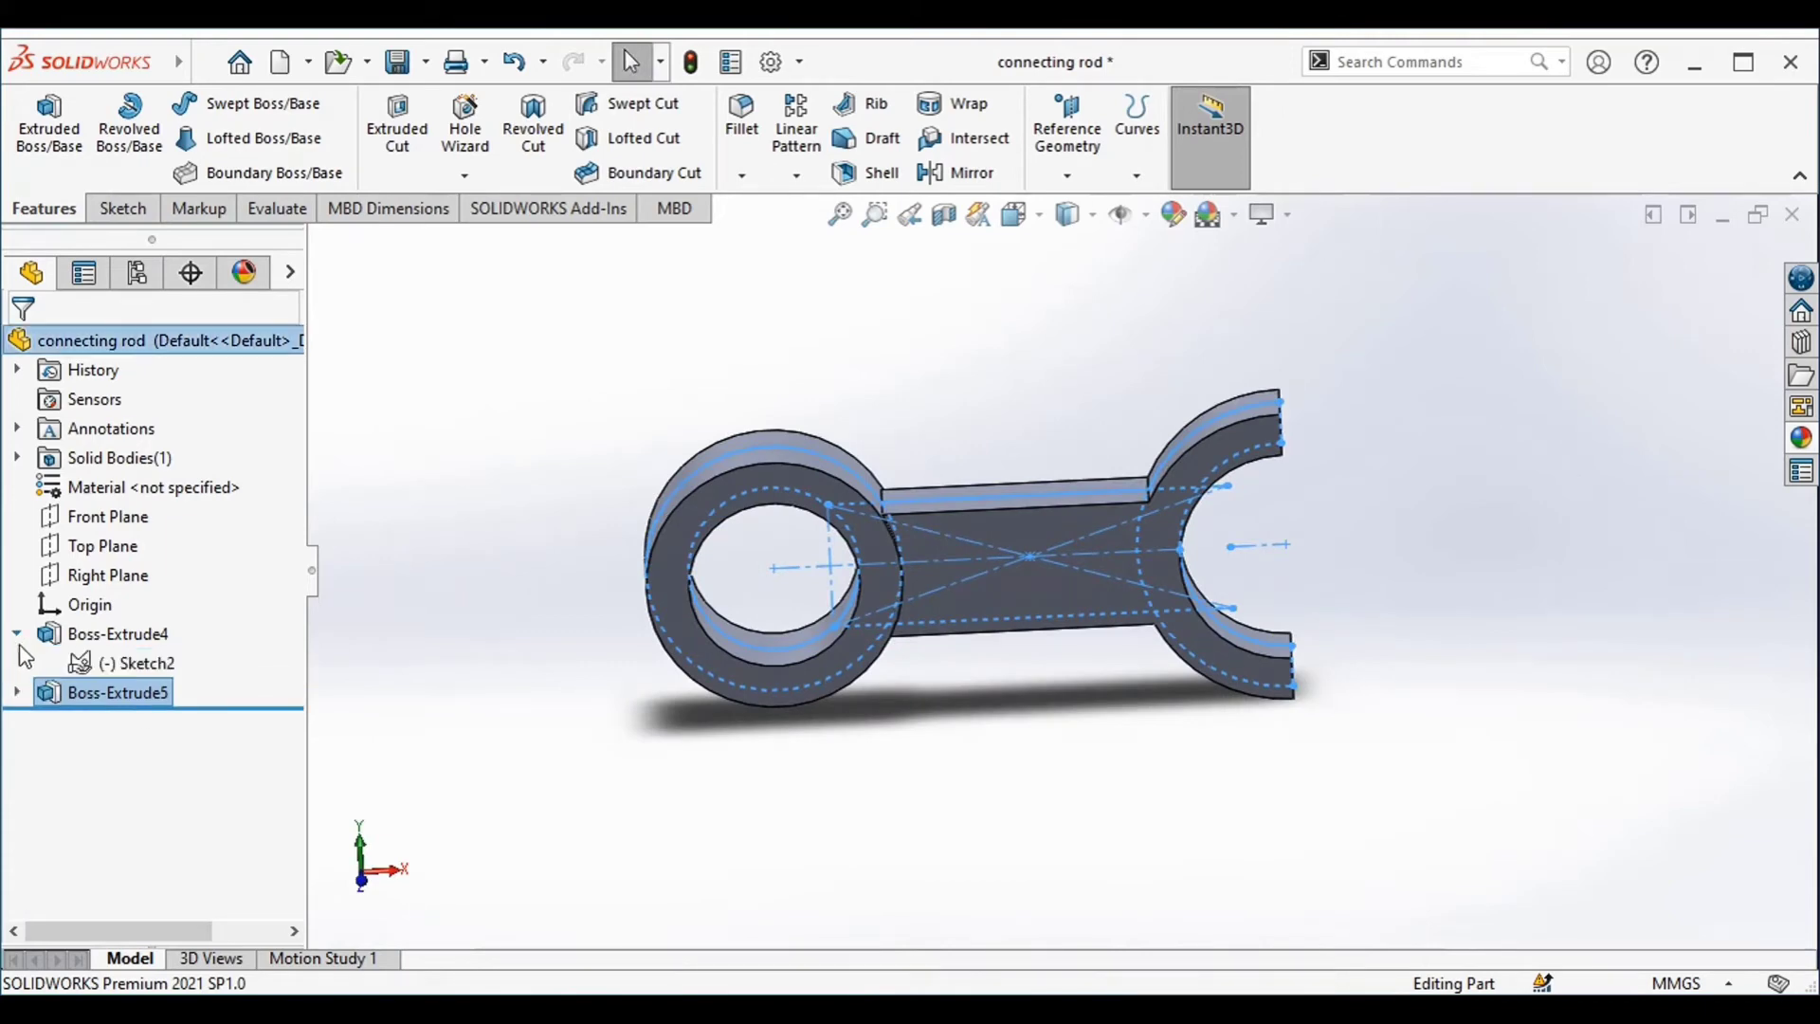
right_click(104, 668)
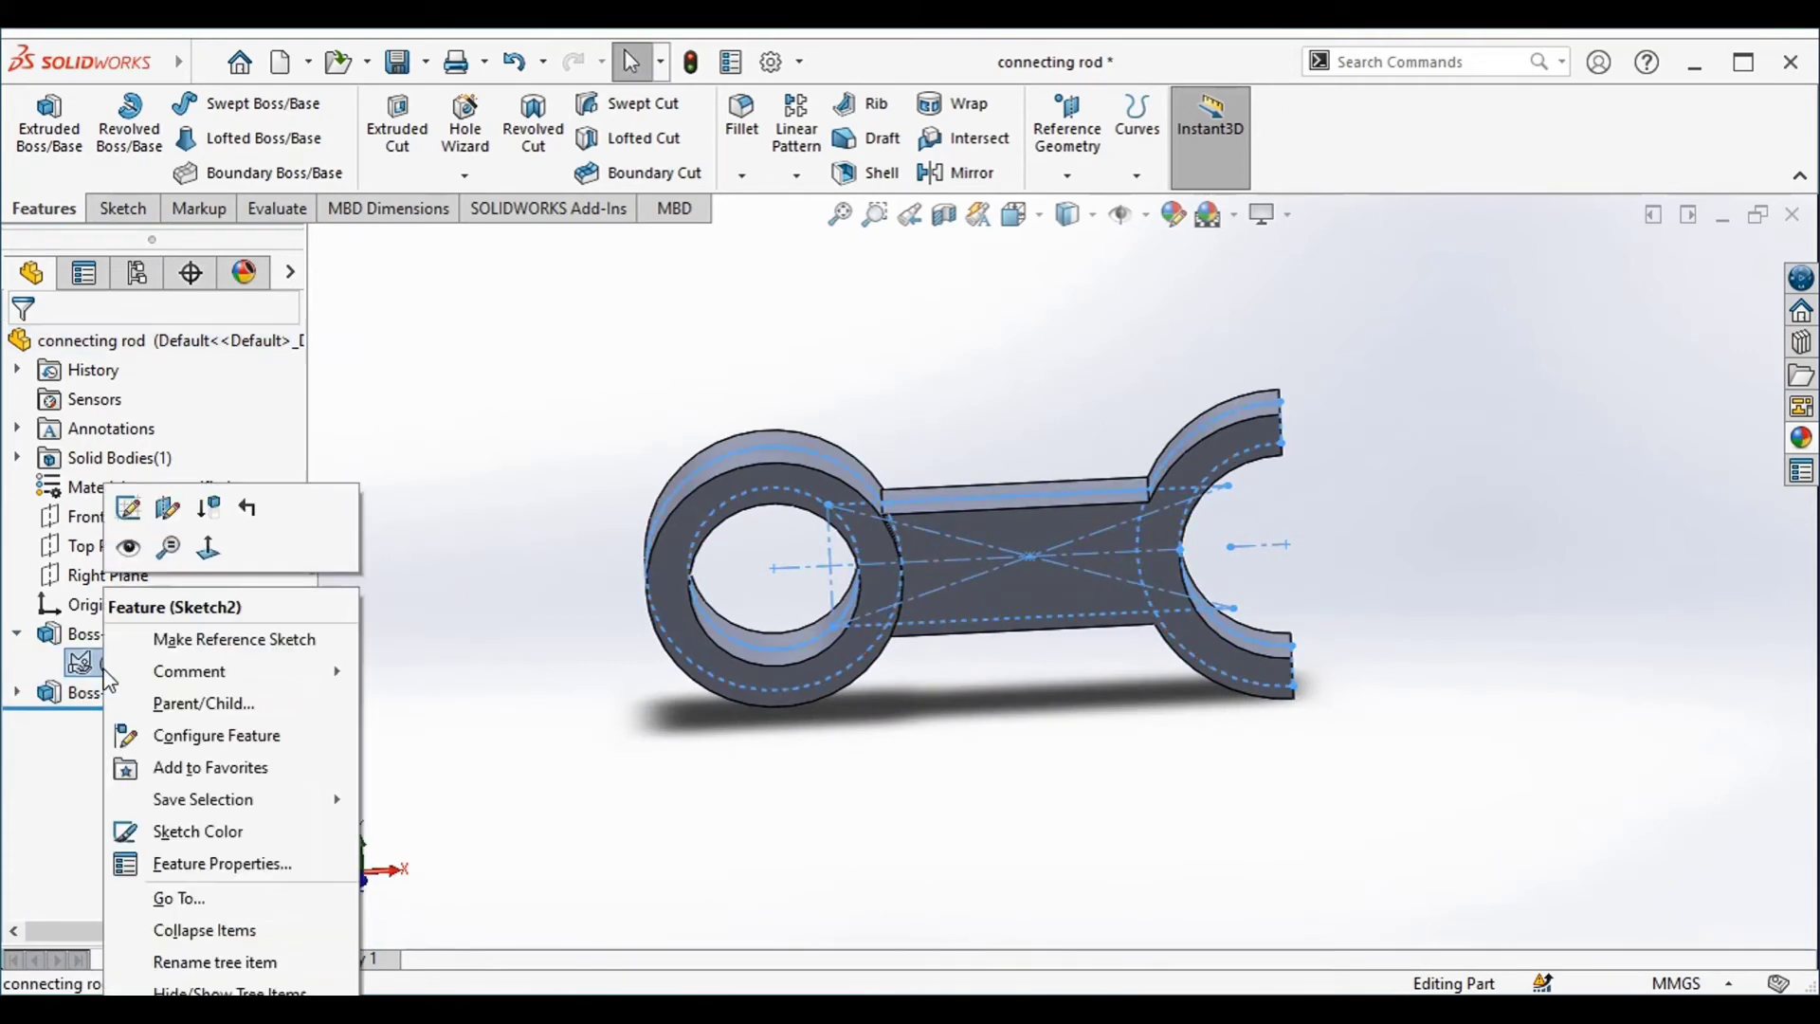
left_click(129, 552)
Start a new sketch on the lower flat end face of the half-ring
mouse_move(870, 784)
middle_mouse_down()
mouse_move(962, 792)
mouse_move(837, 747)
mouse_move(948, 811)
mouse_move(837, 796)
mouse_move(971, 714)
mouse_move(1068, 743)
mouse_move(779, 607)
middle_mouse_up()
left_click(1136, 565)
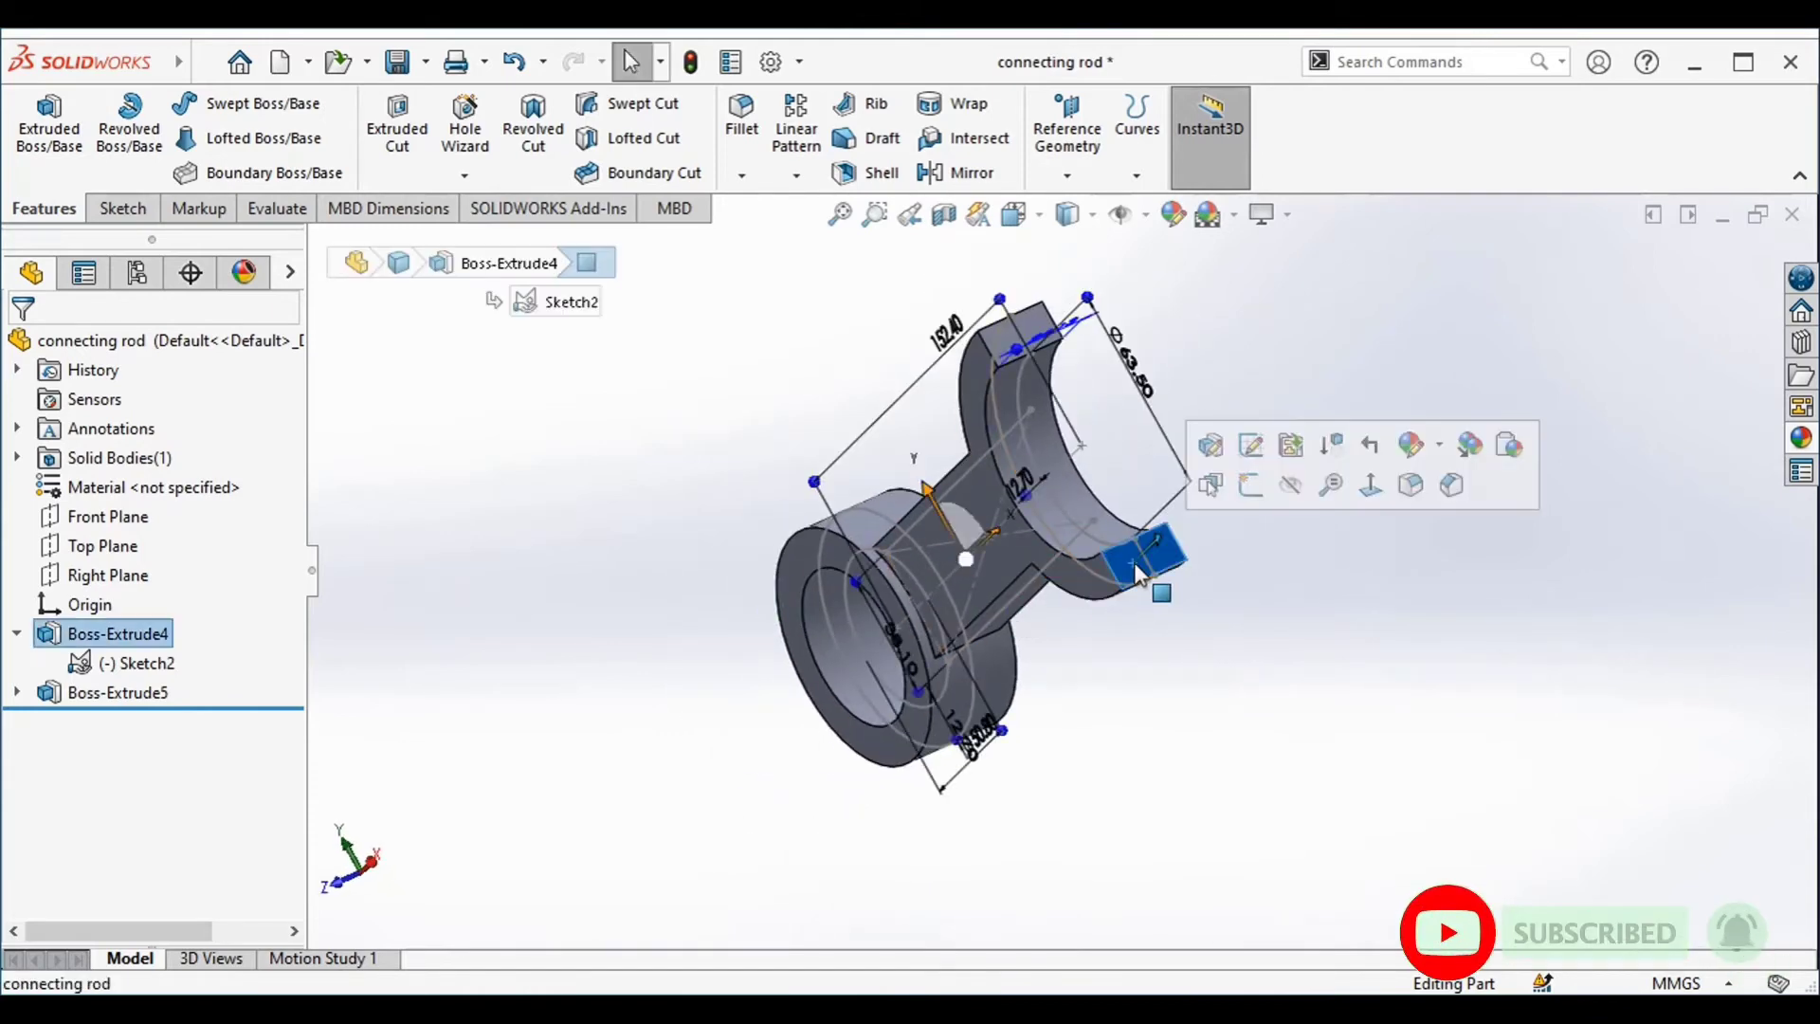
left_click(1249, 492)
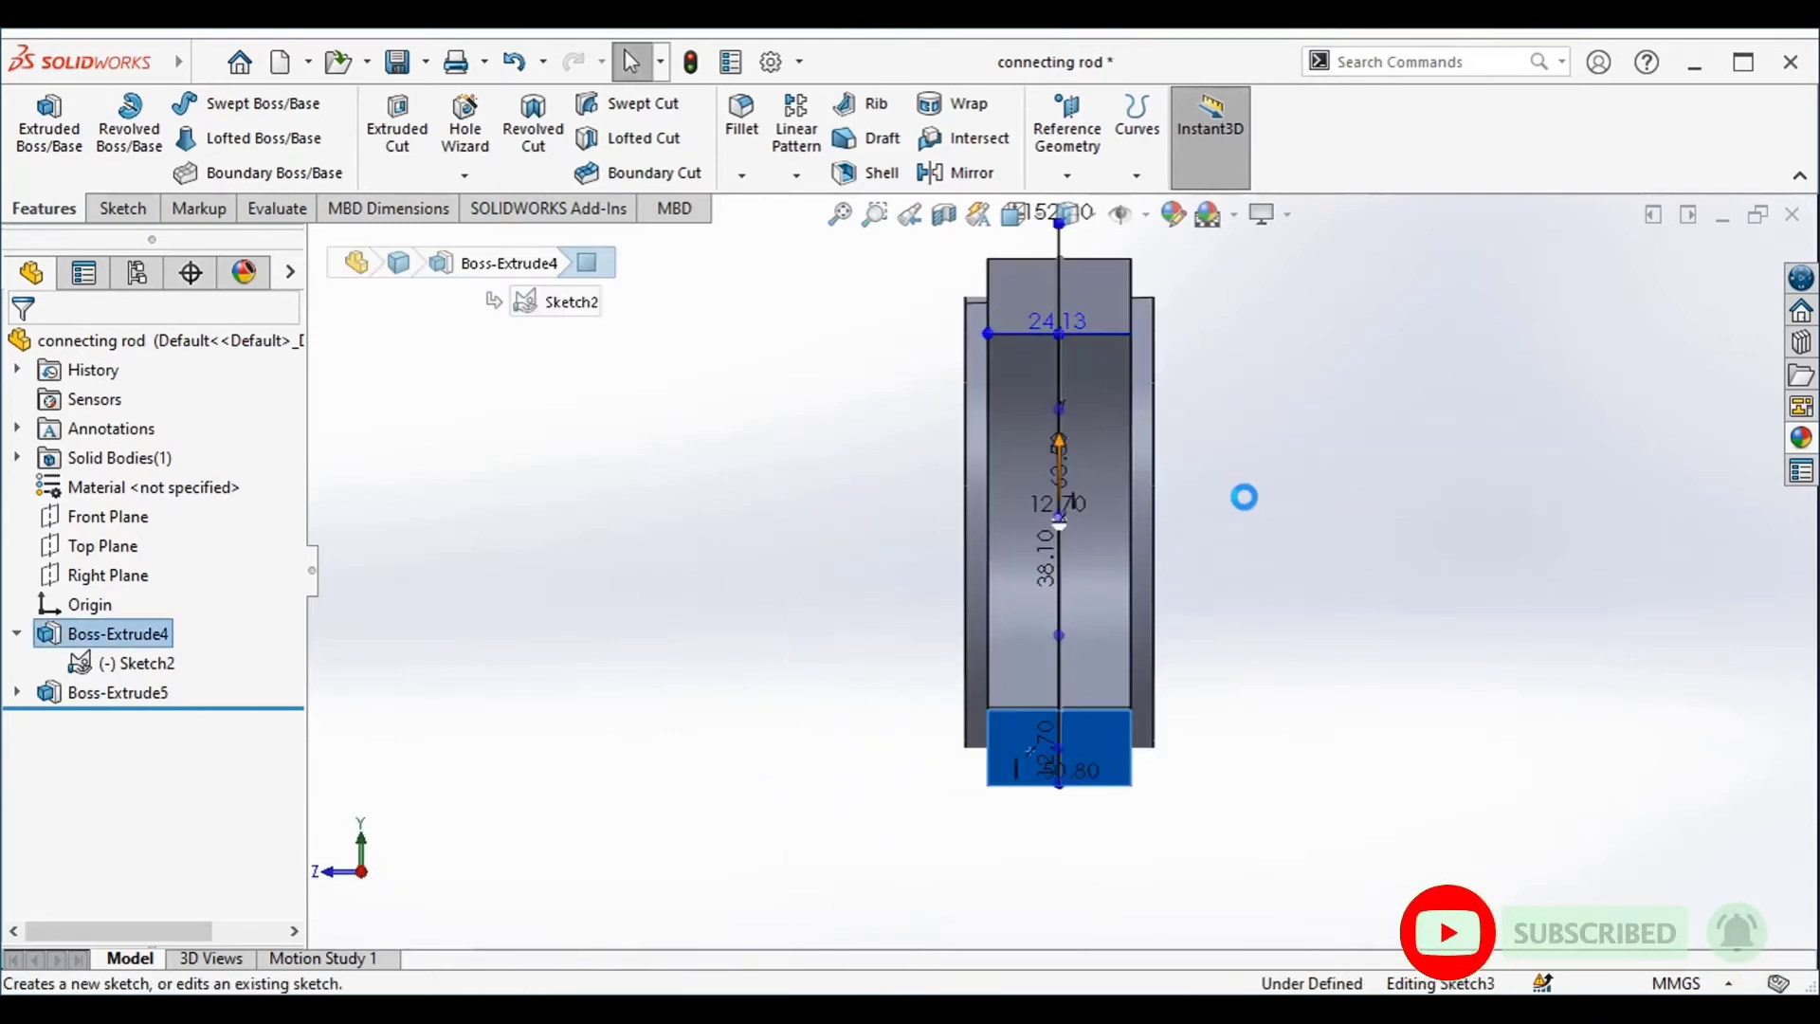
Hide Sketch2 and sketch a circle of about 10 mm radius centred on the midpoint of the end face's lower edge
right_click(140, 670)
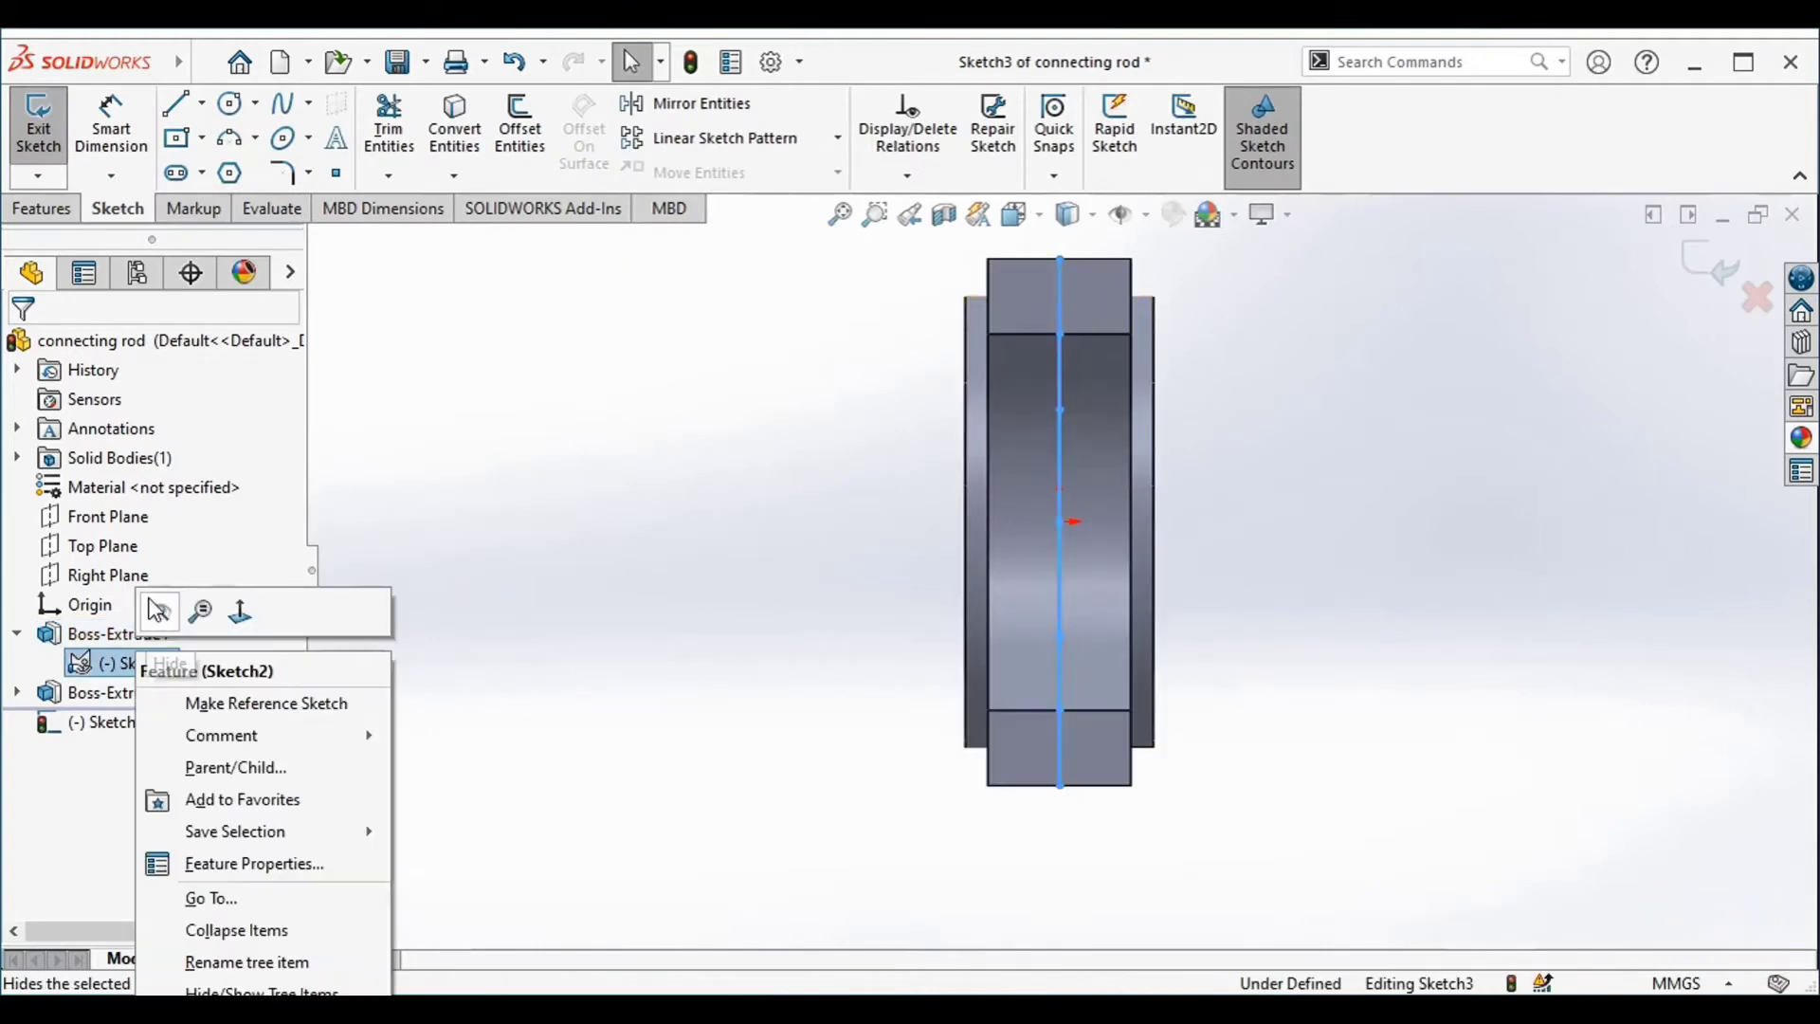
left_click(163, 618)
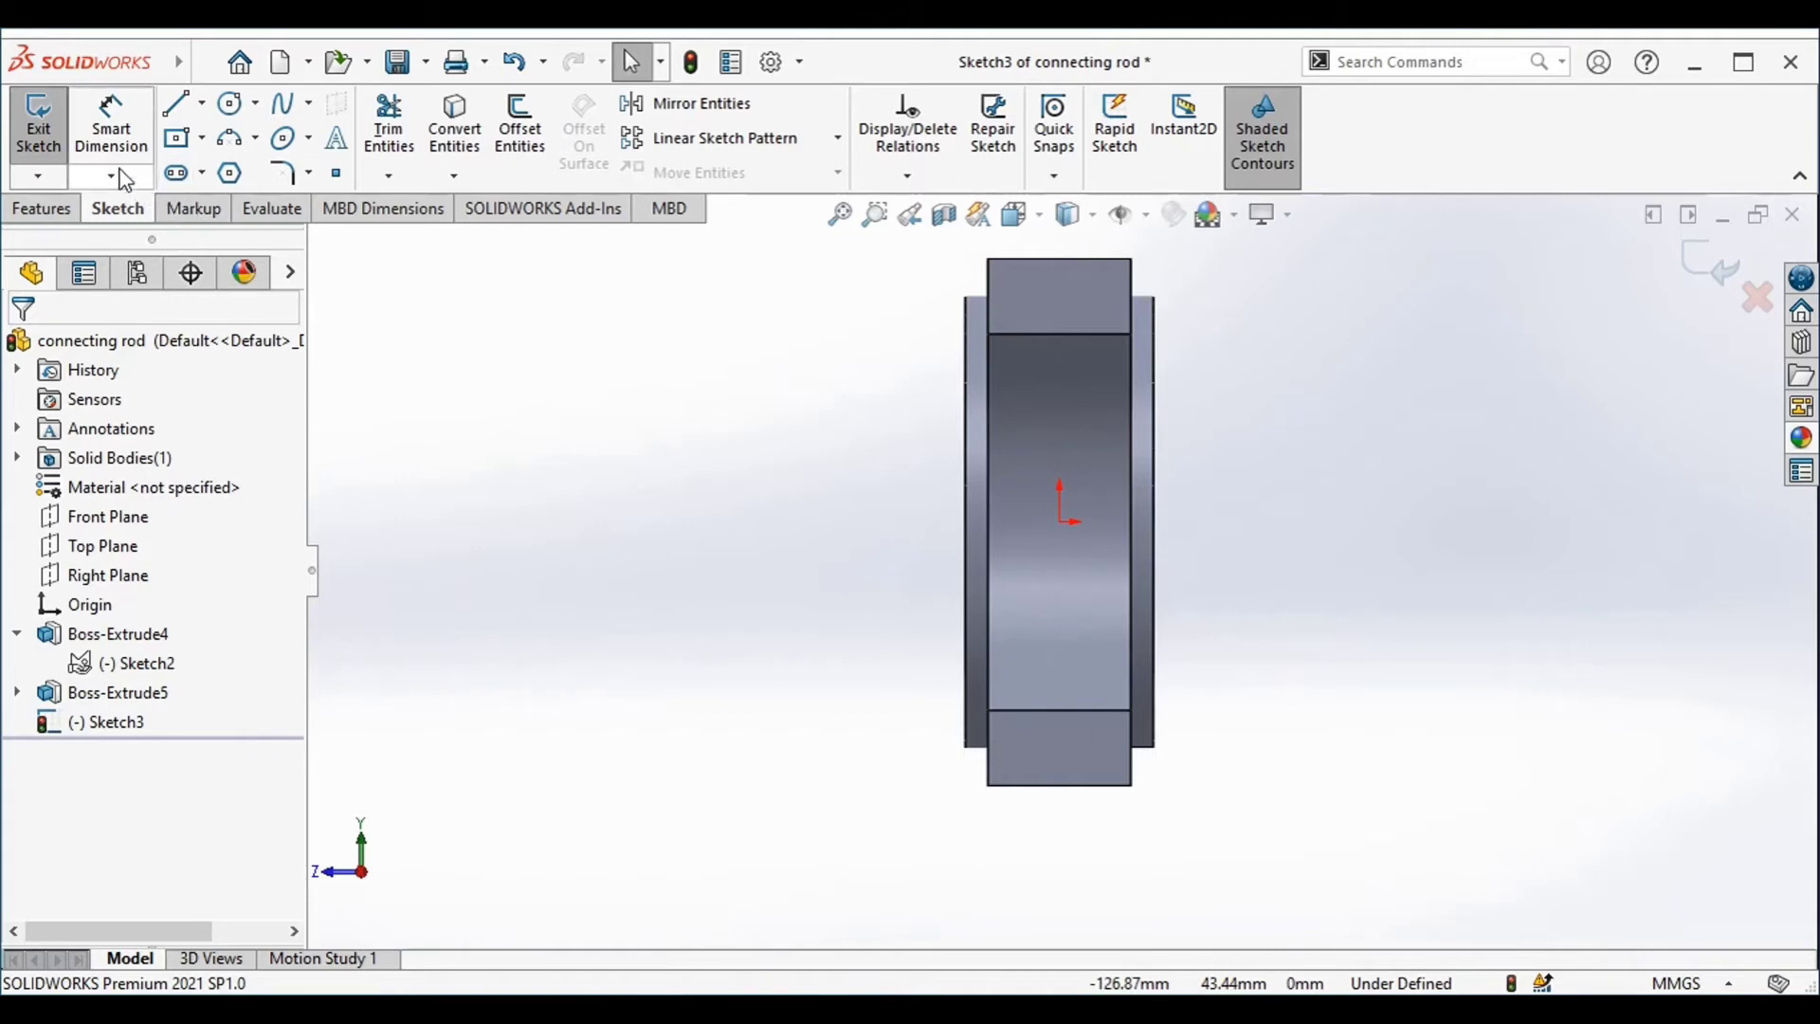
left_click(230, 106)
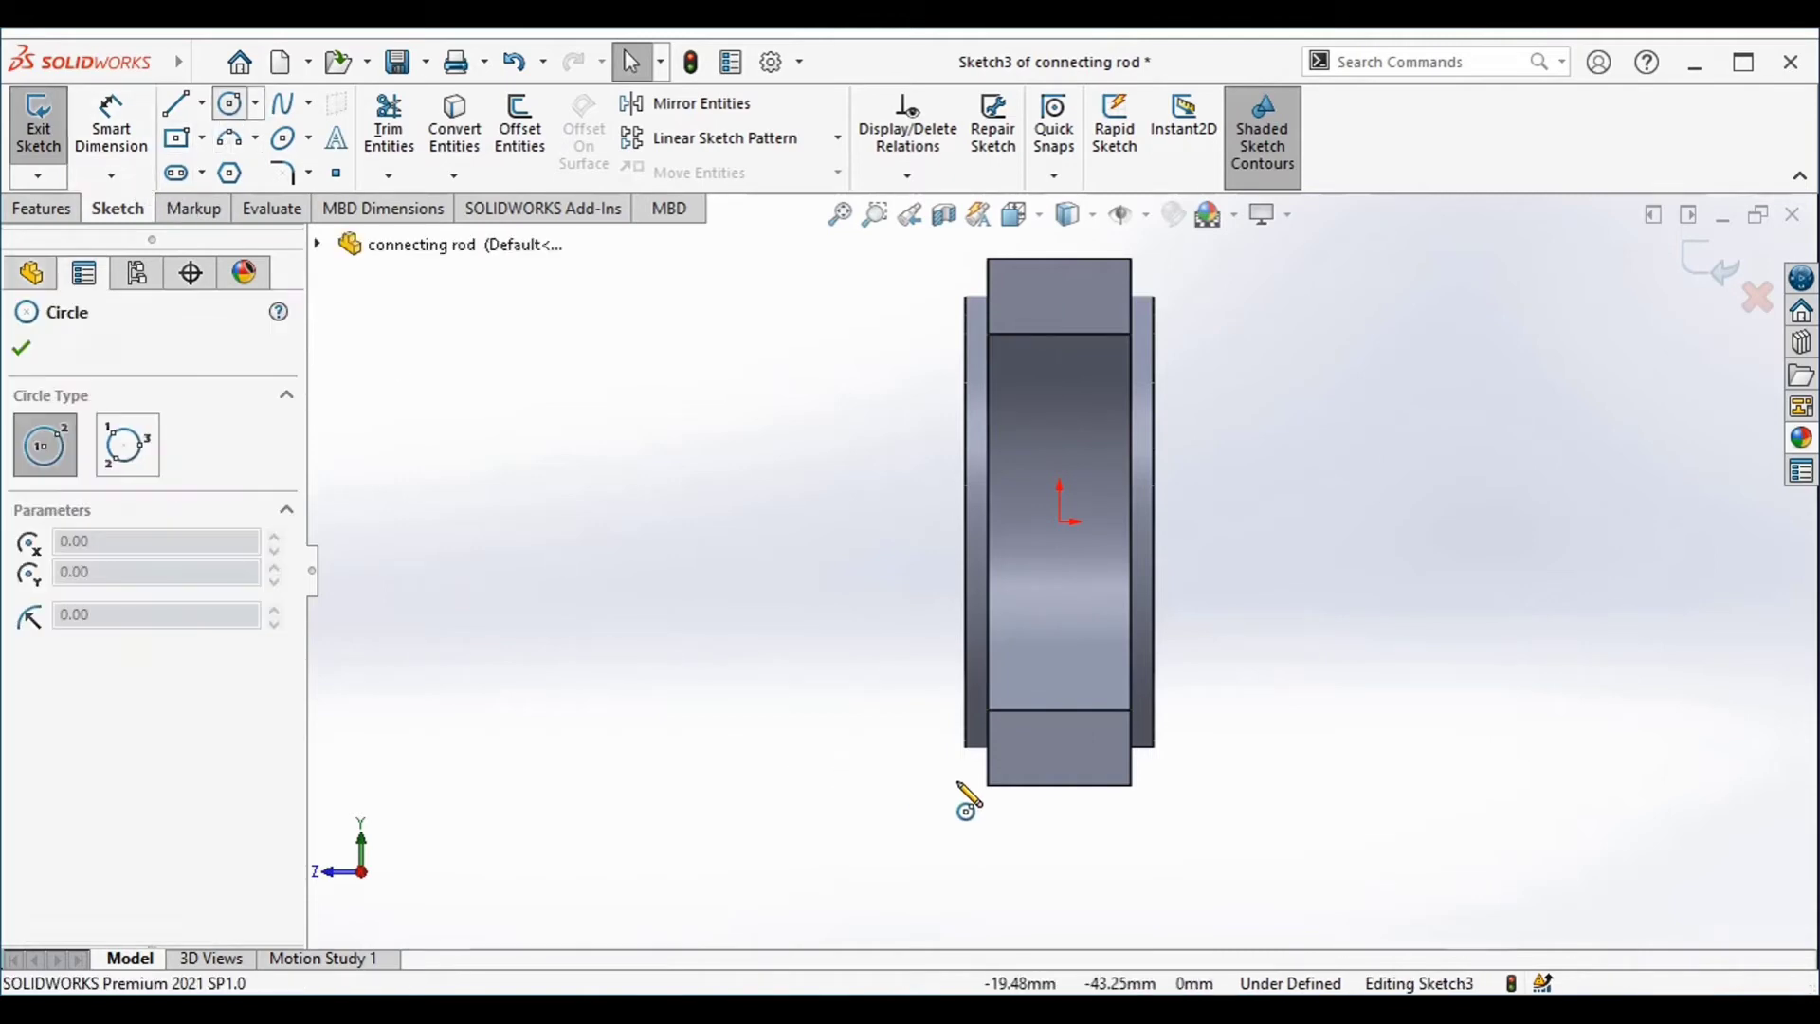
left_click(1059, 785)
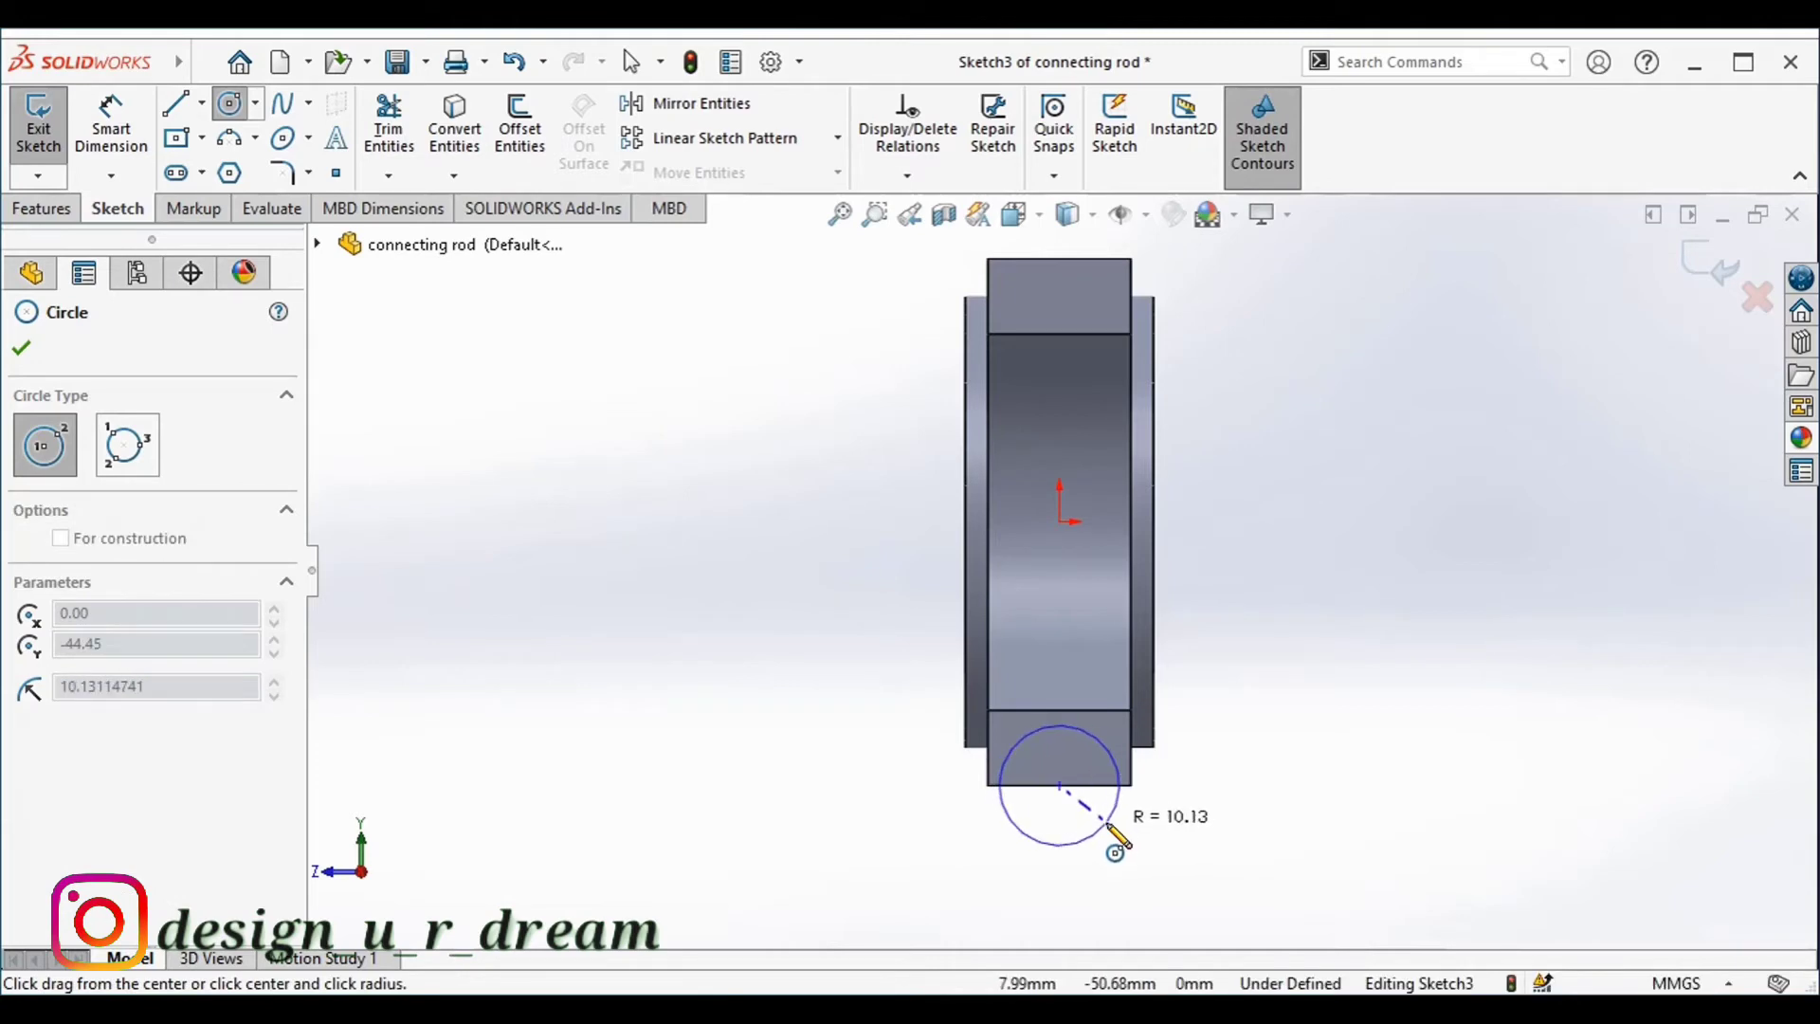
left_click(1111, 822)
Dimension the circle on the half-ring's end face with a diameter of 19.50 mm
right_click_drag(1292, 612, 1292, 541)
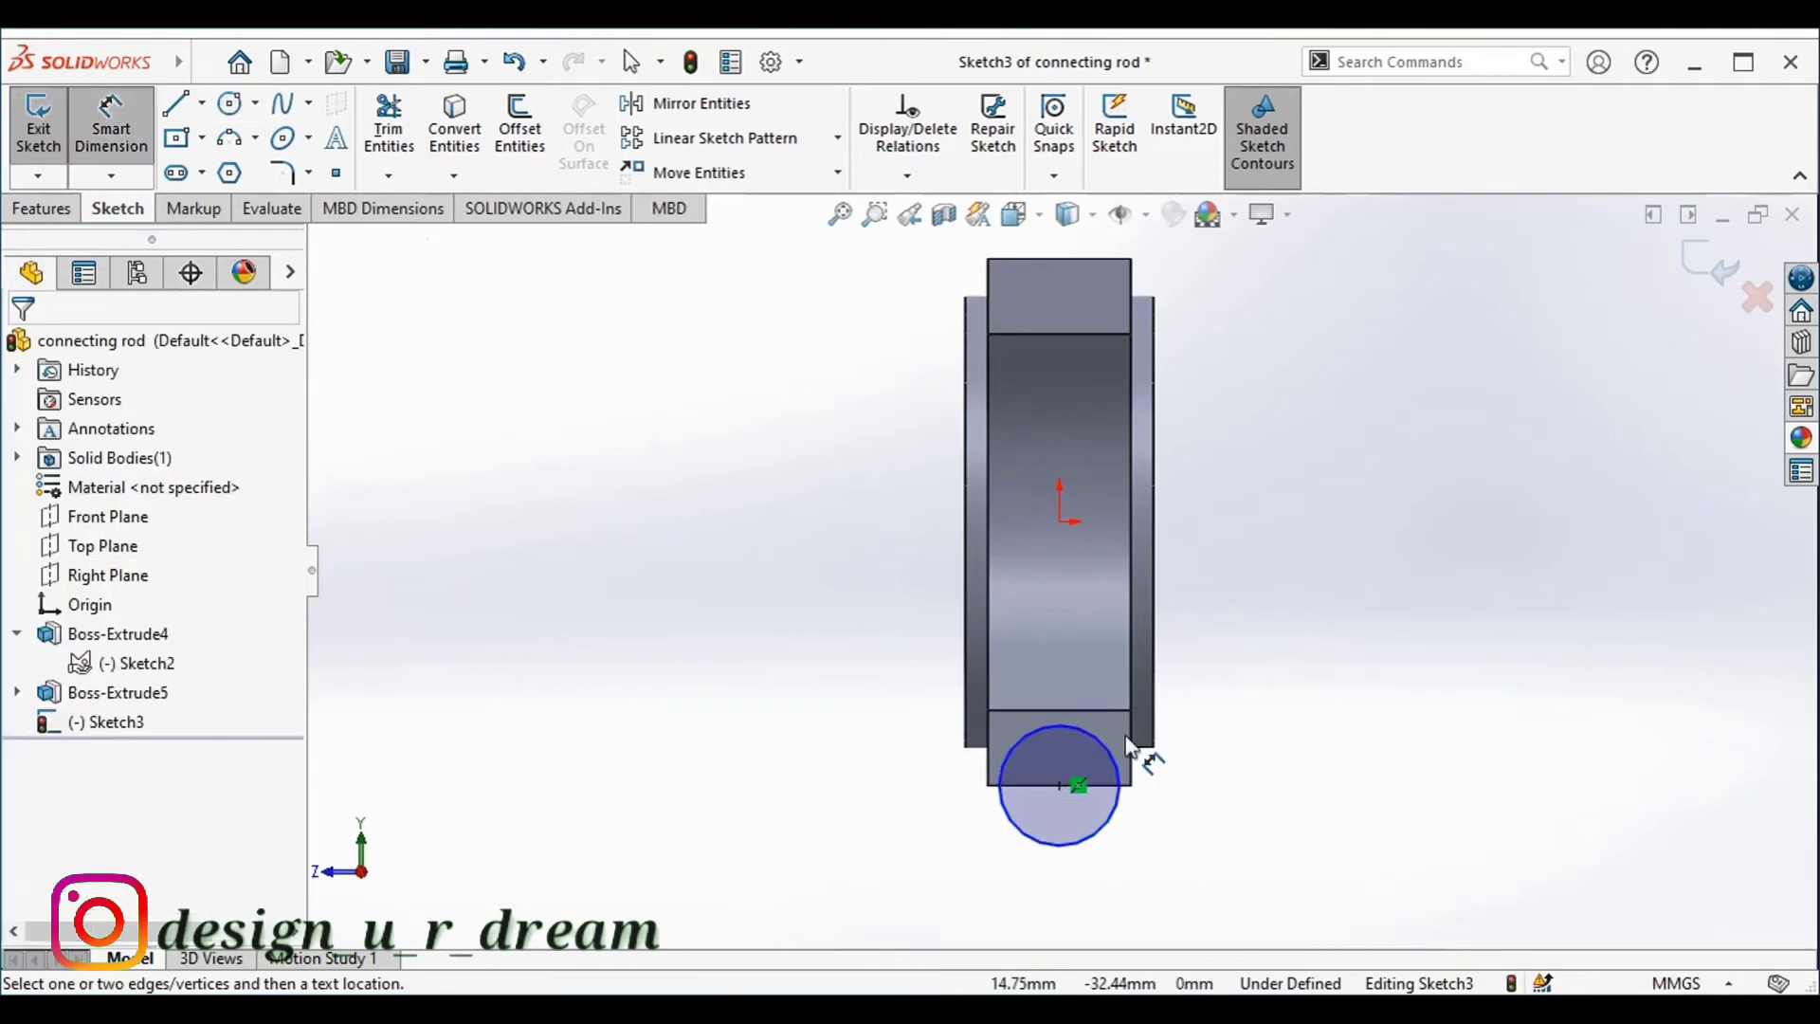
left_click(1113, 813)
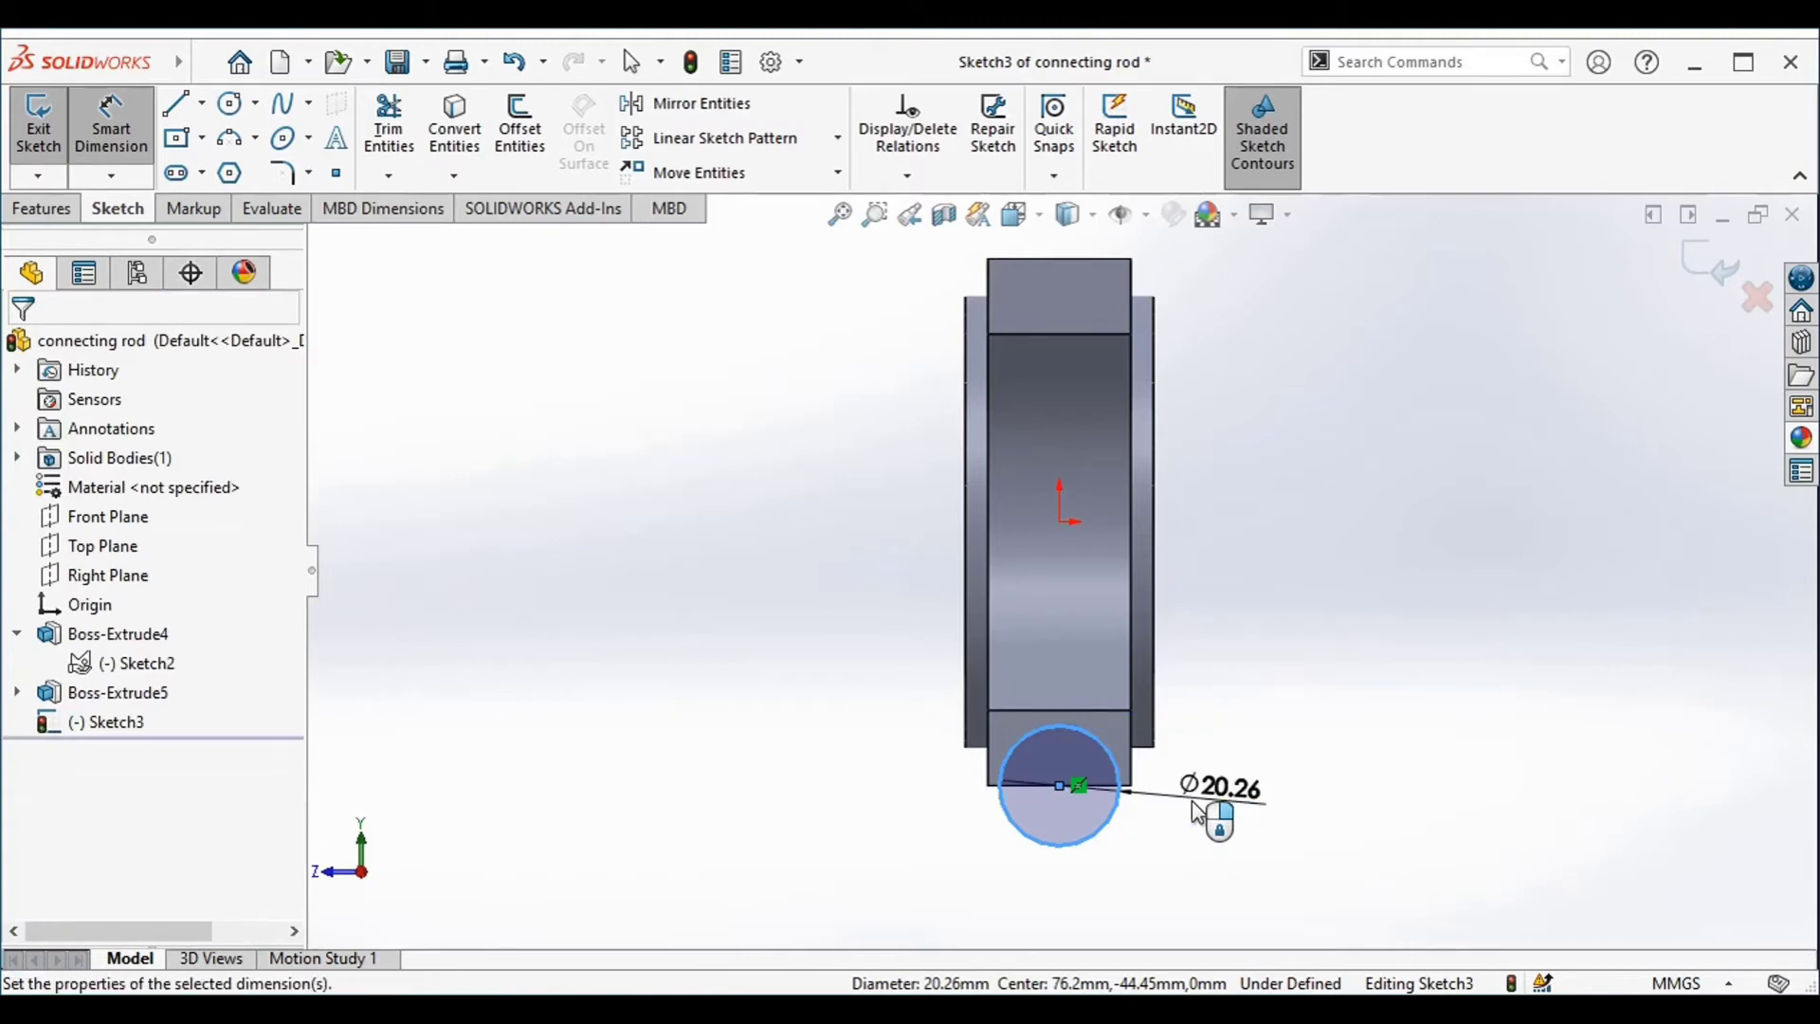
left_click(1194, 806)
type("19.")
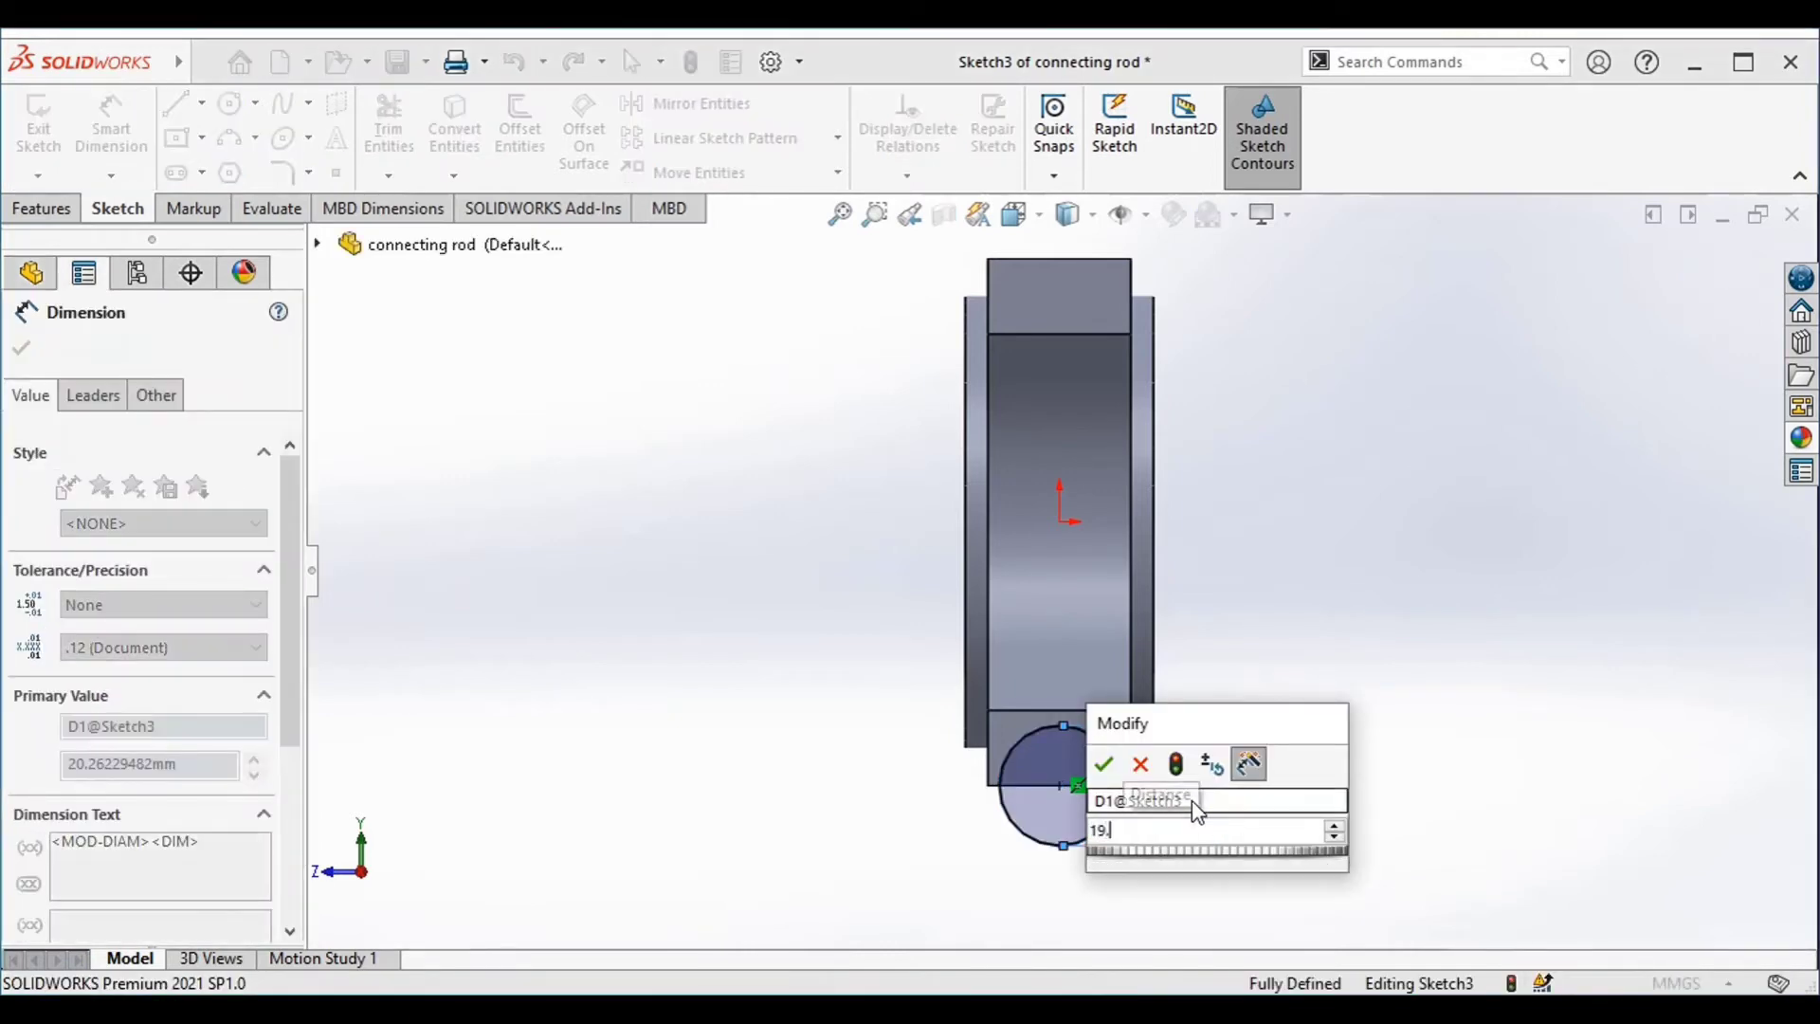
type("8")
key("Return")
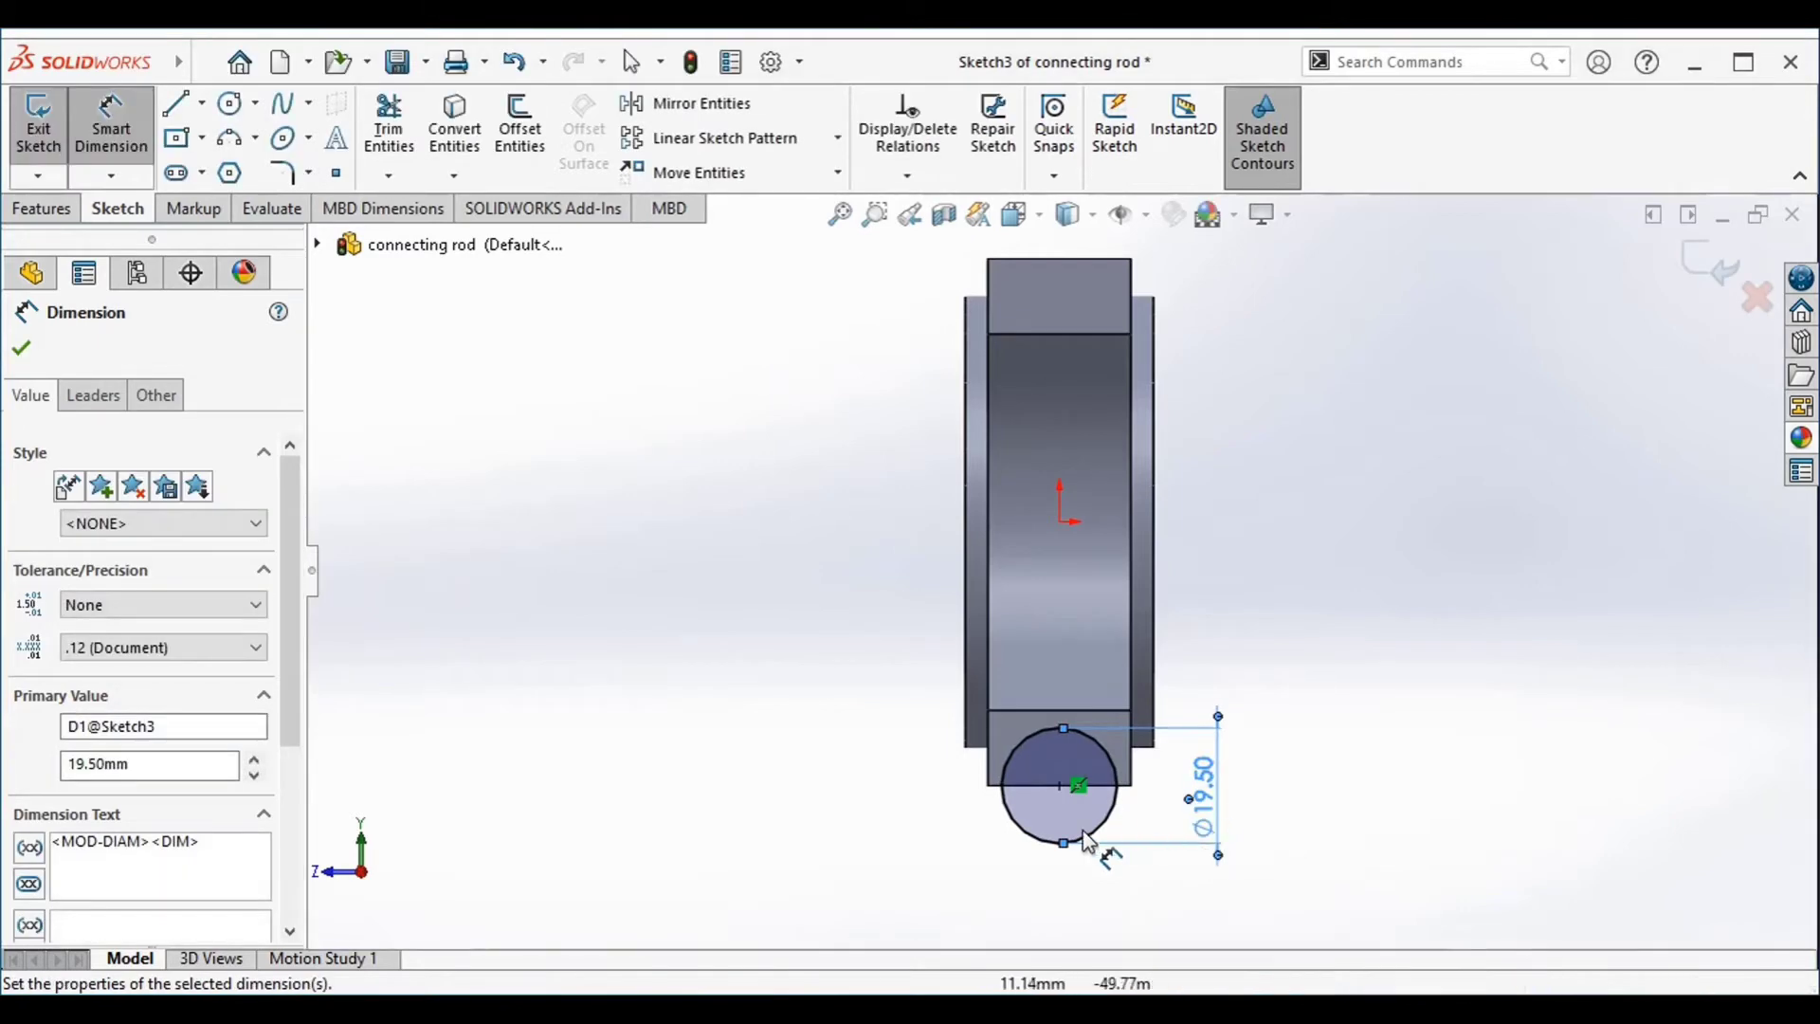
Extrude the circle as a Blind boss 25.40 mm deep, reversing the direction so it runs back along the half-ring
left_click(45, 210)
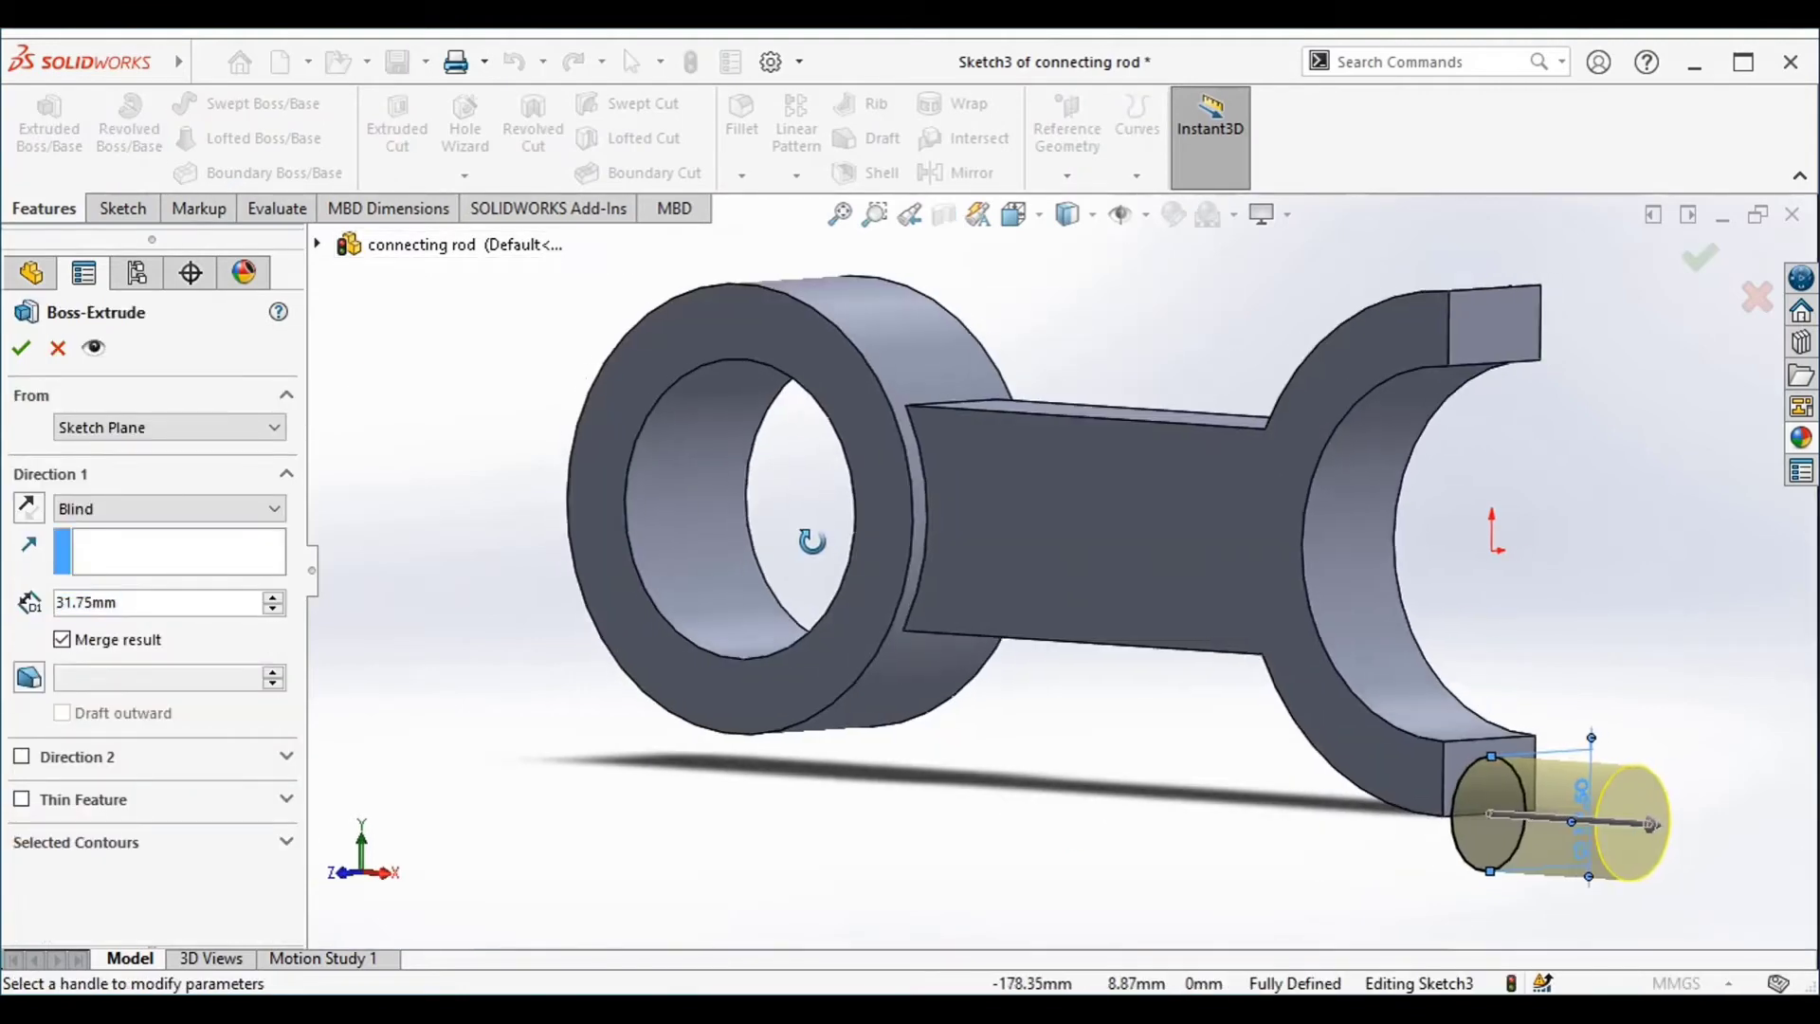
left_click(30, 517)
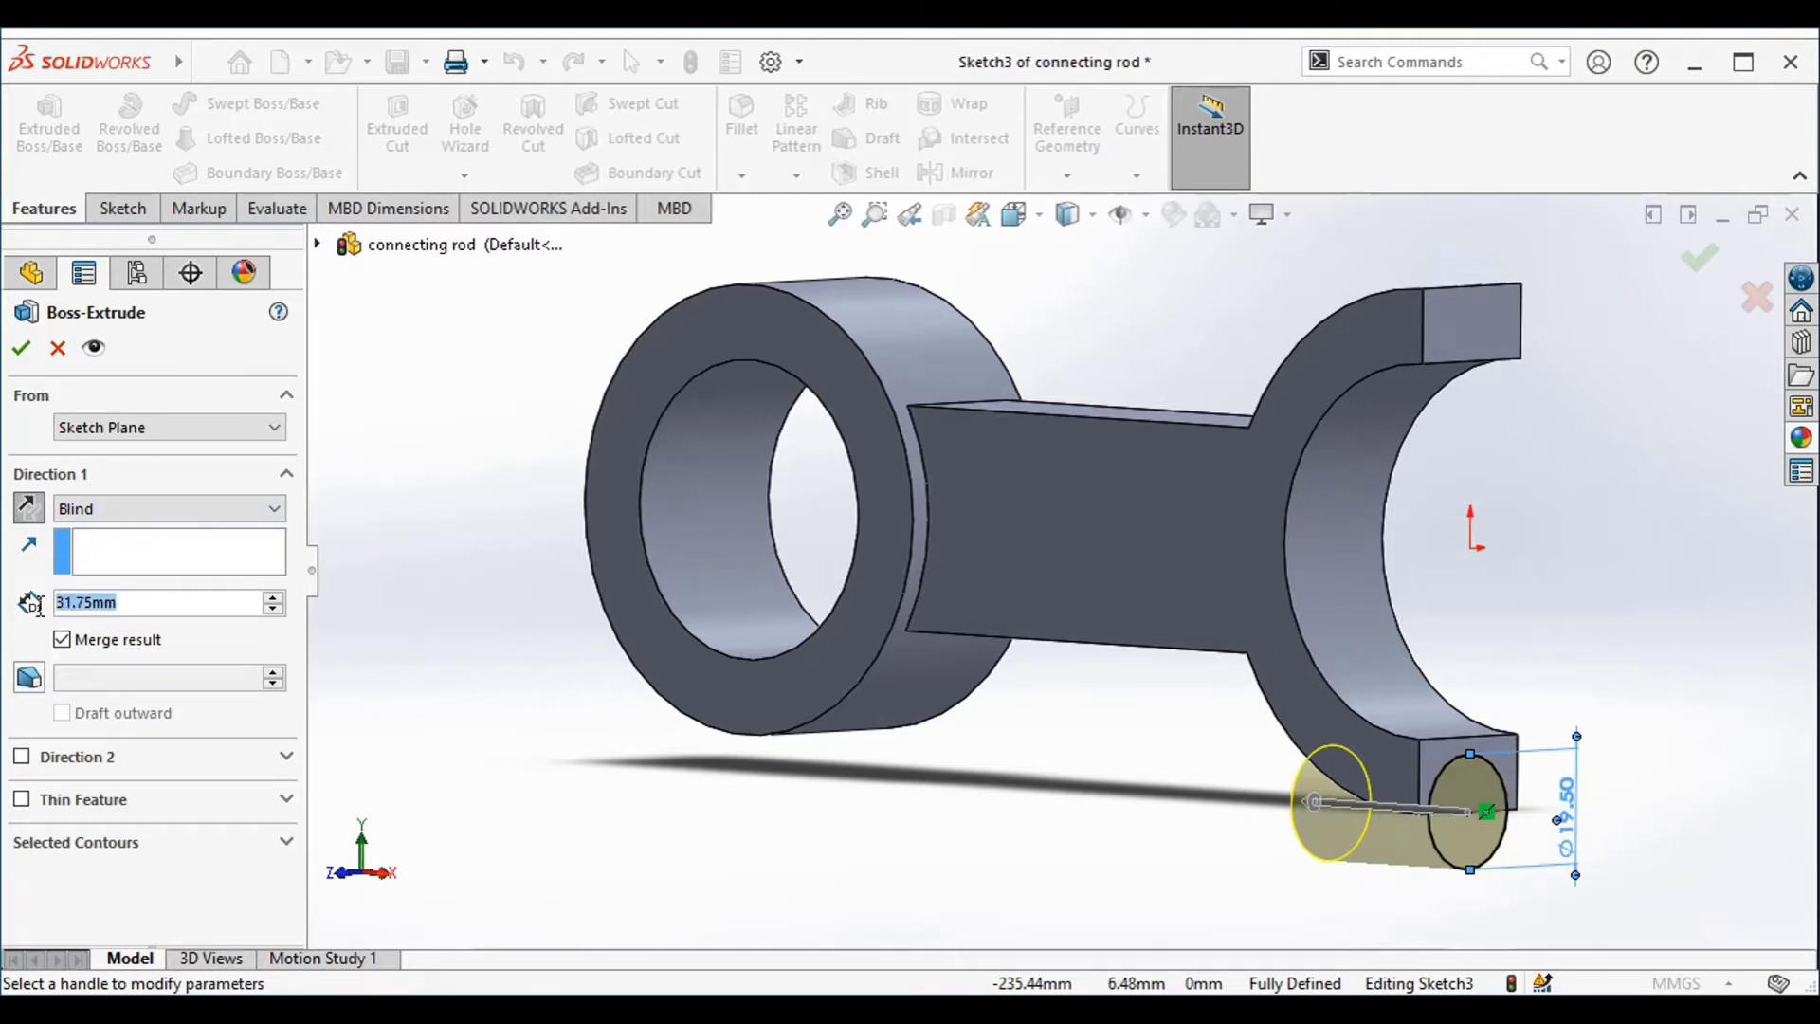
type("25")
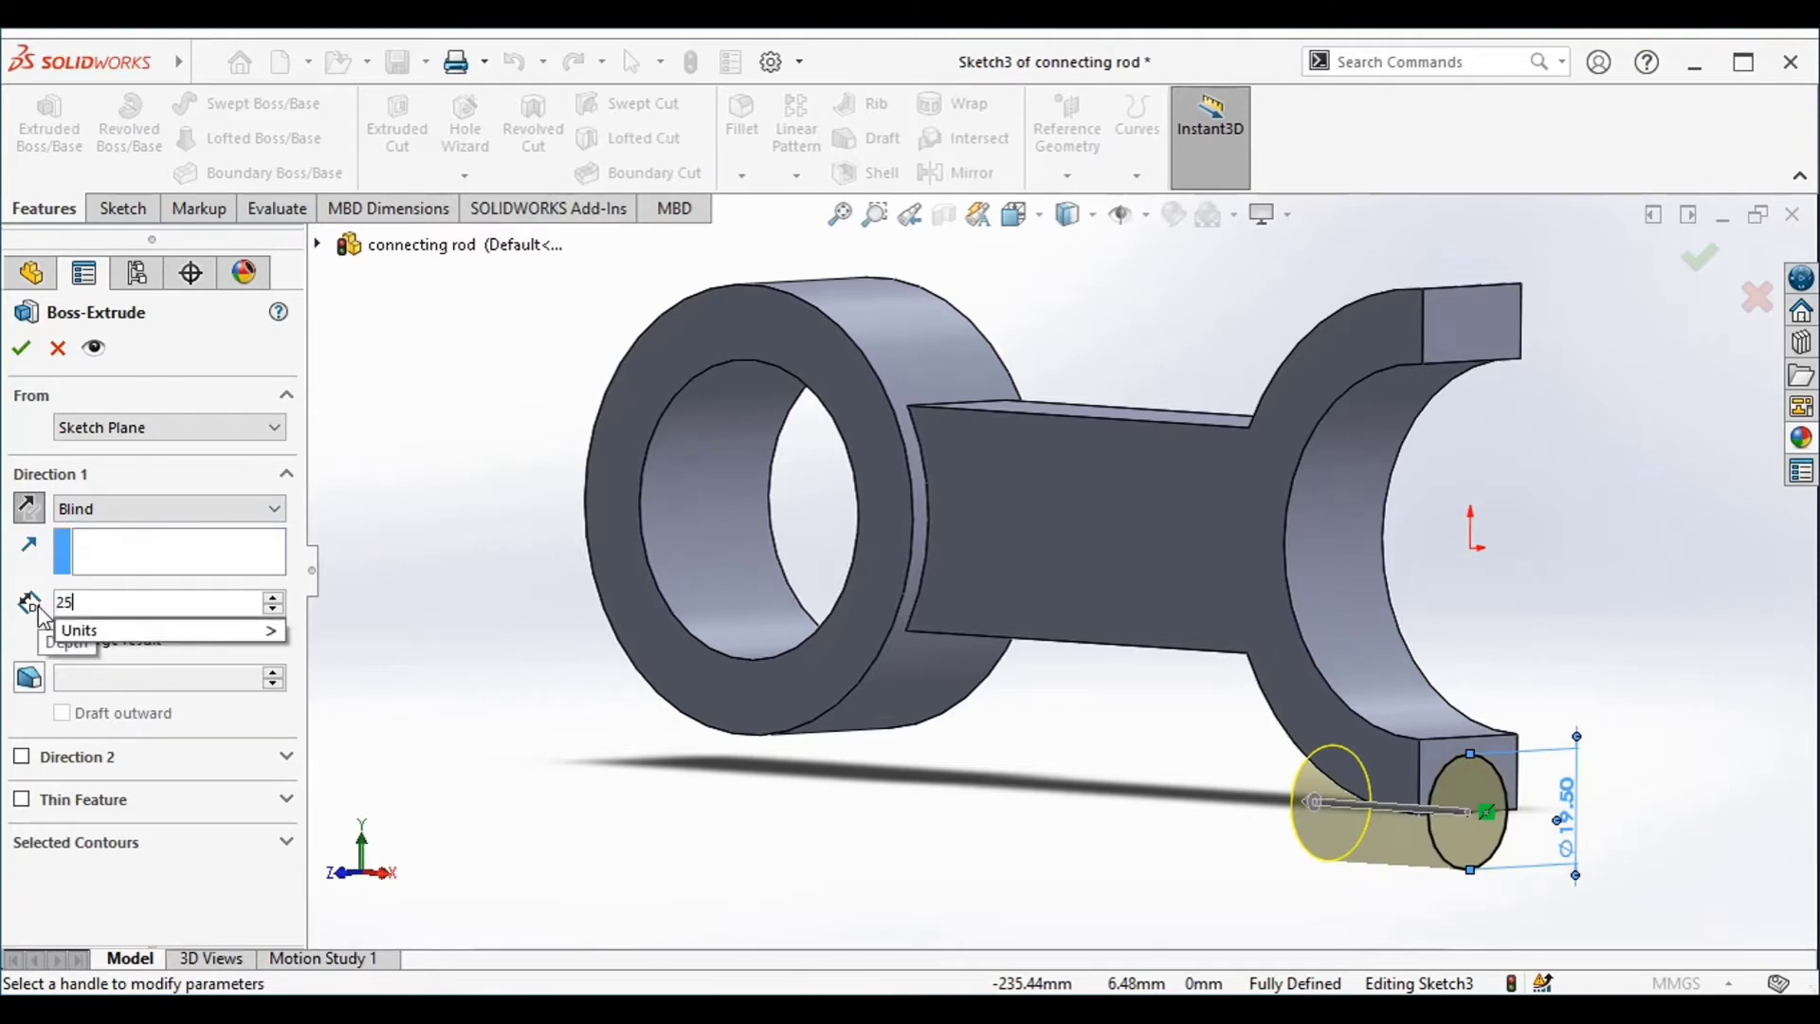
type(".4")
key("Return")
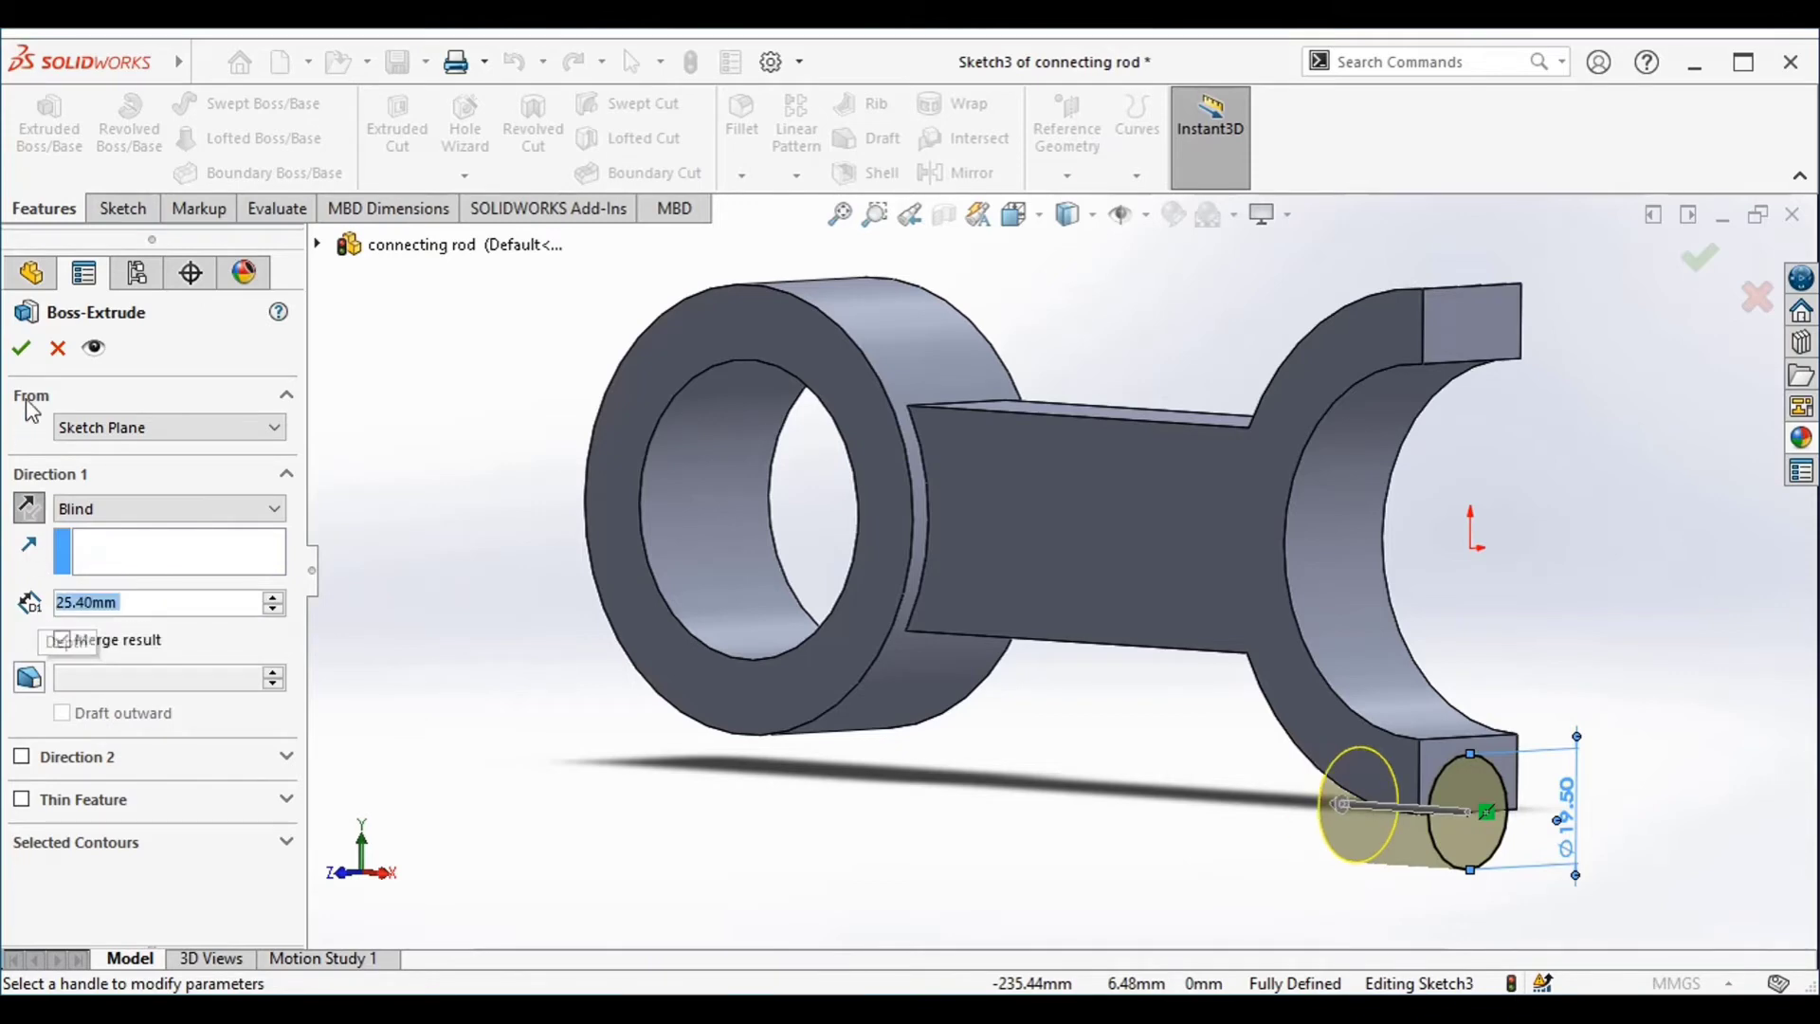
left_click(32, 349)
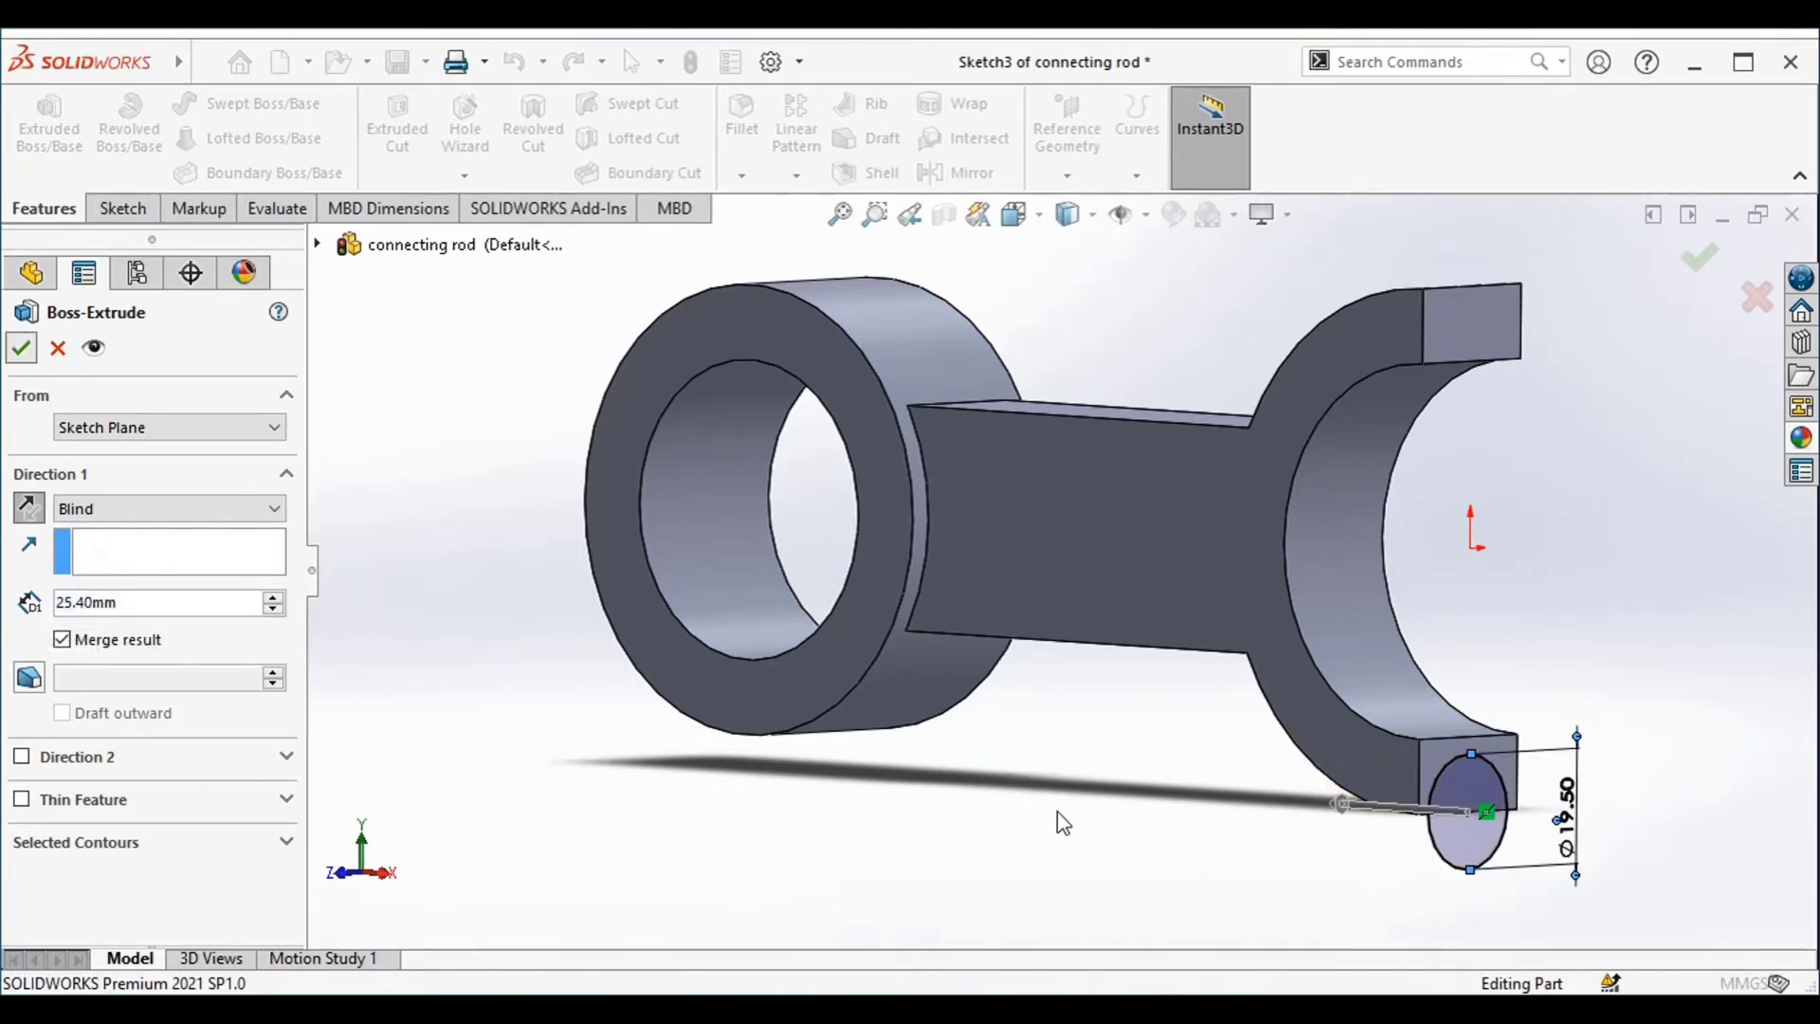
Start a sketch on the lower end face and draw a circle of about 6.7 mm radius concentric with the round boss
middle_click_drag(1076, 844, 1022, 705)
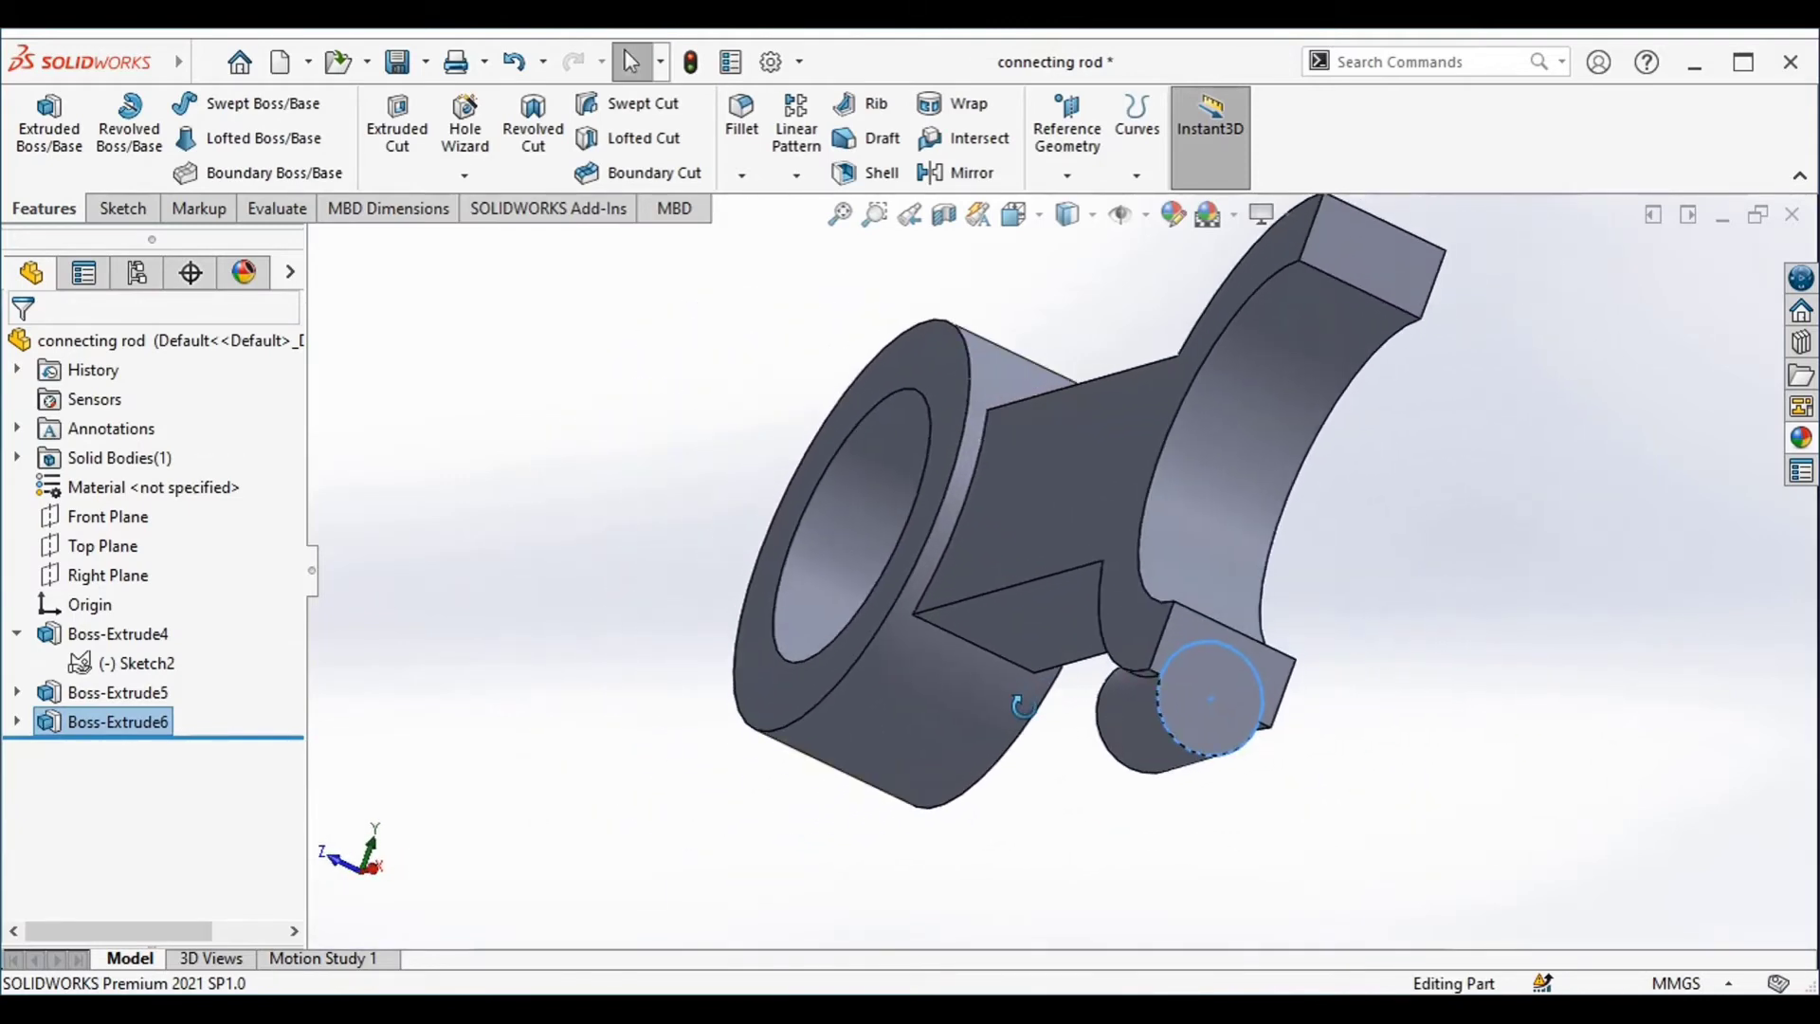
left_click(1202, 662)
right_click(1209, 651)
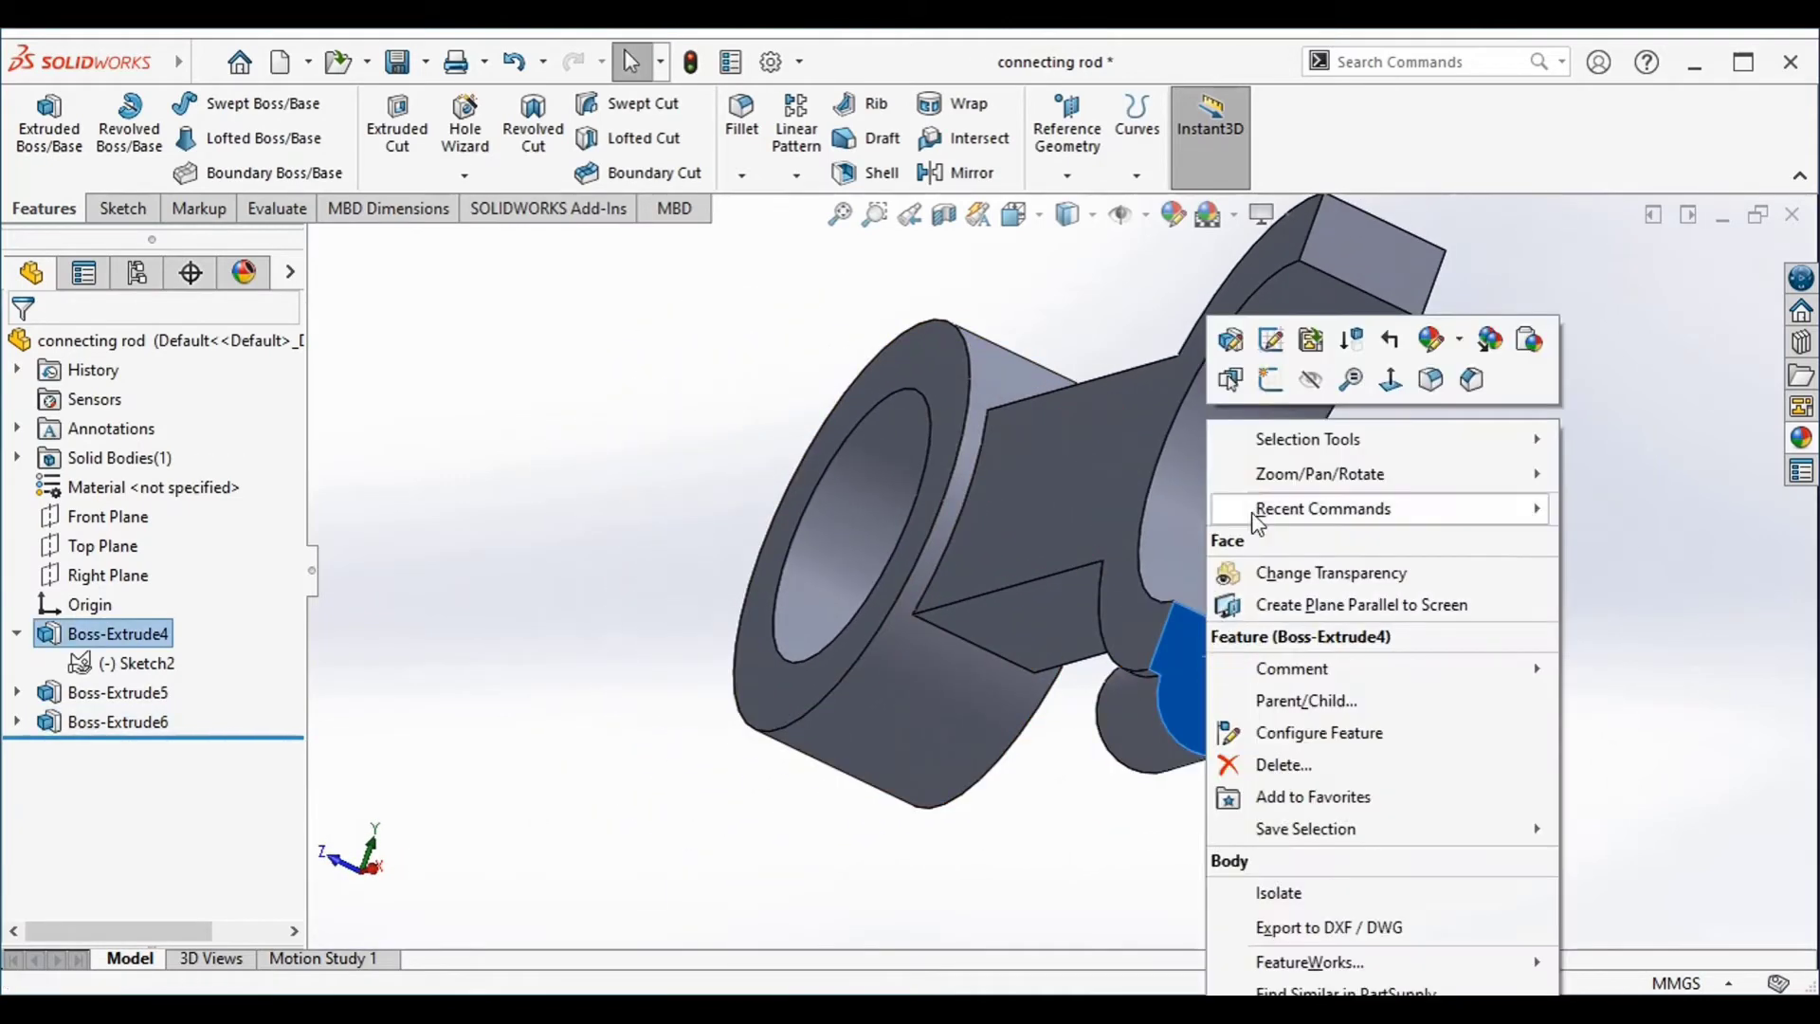
left_click(1273, 382)
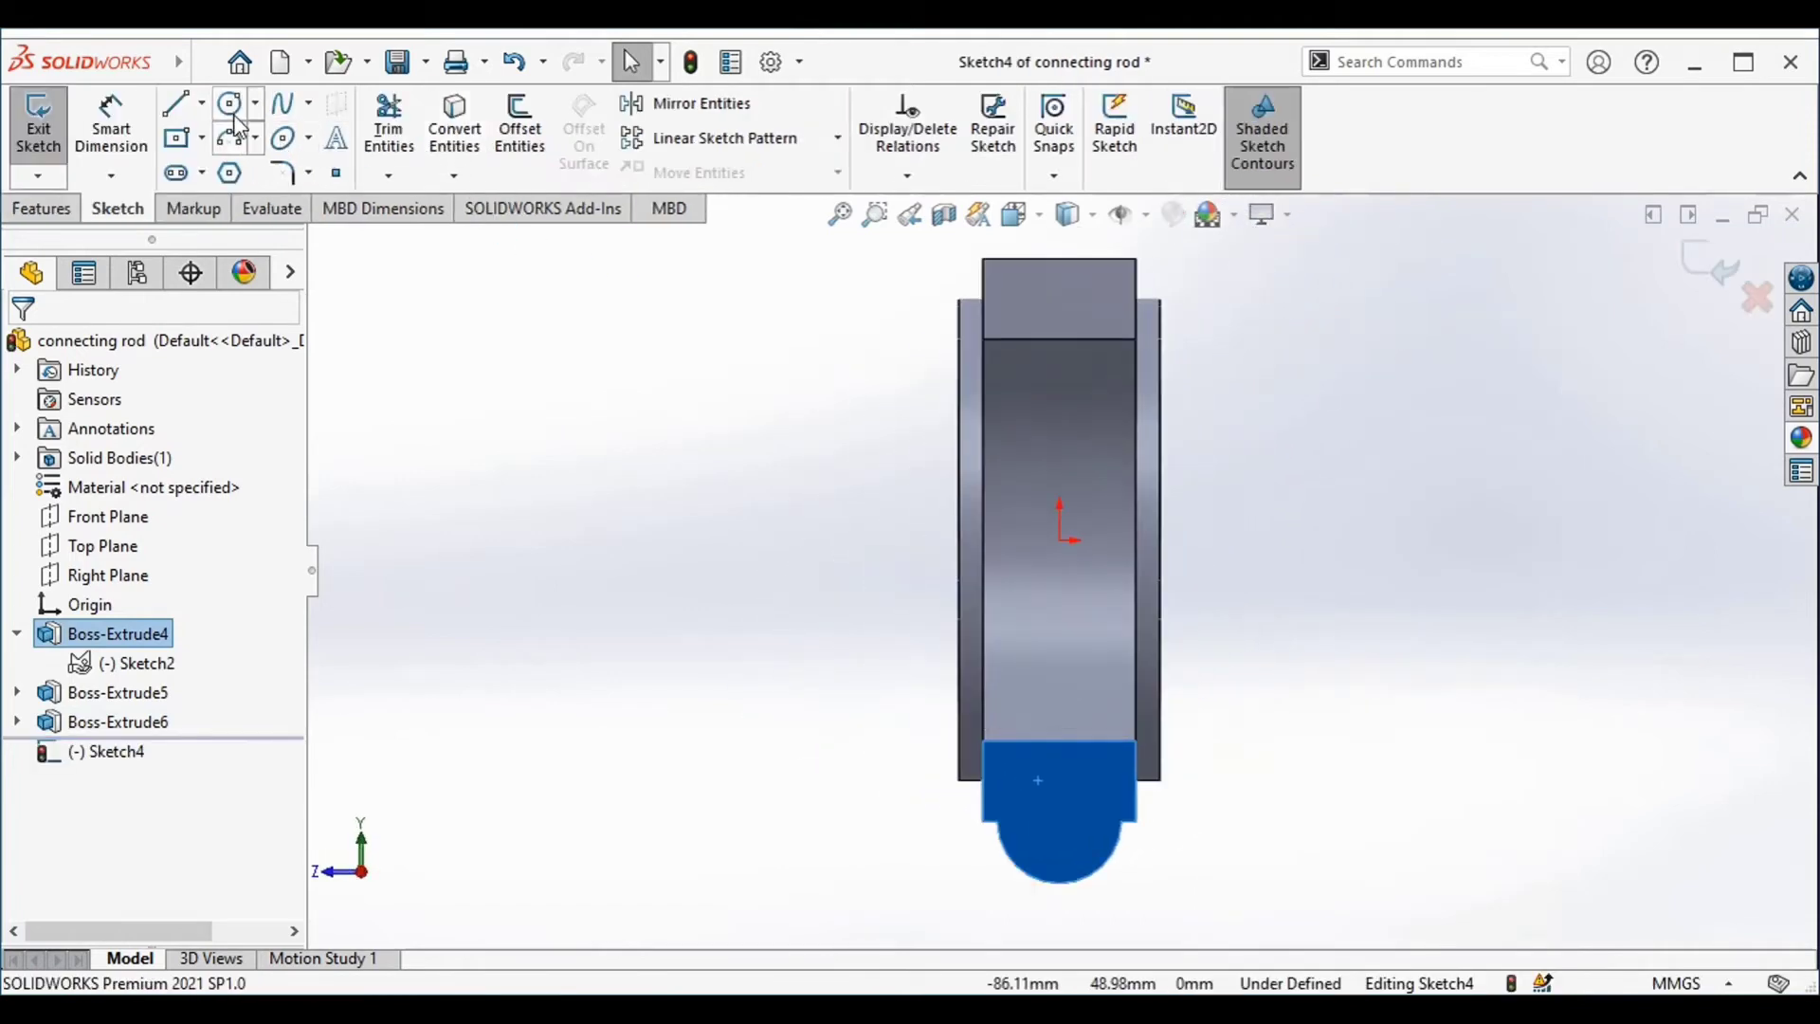
left_click(234, 110)
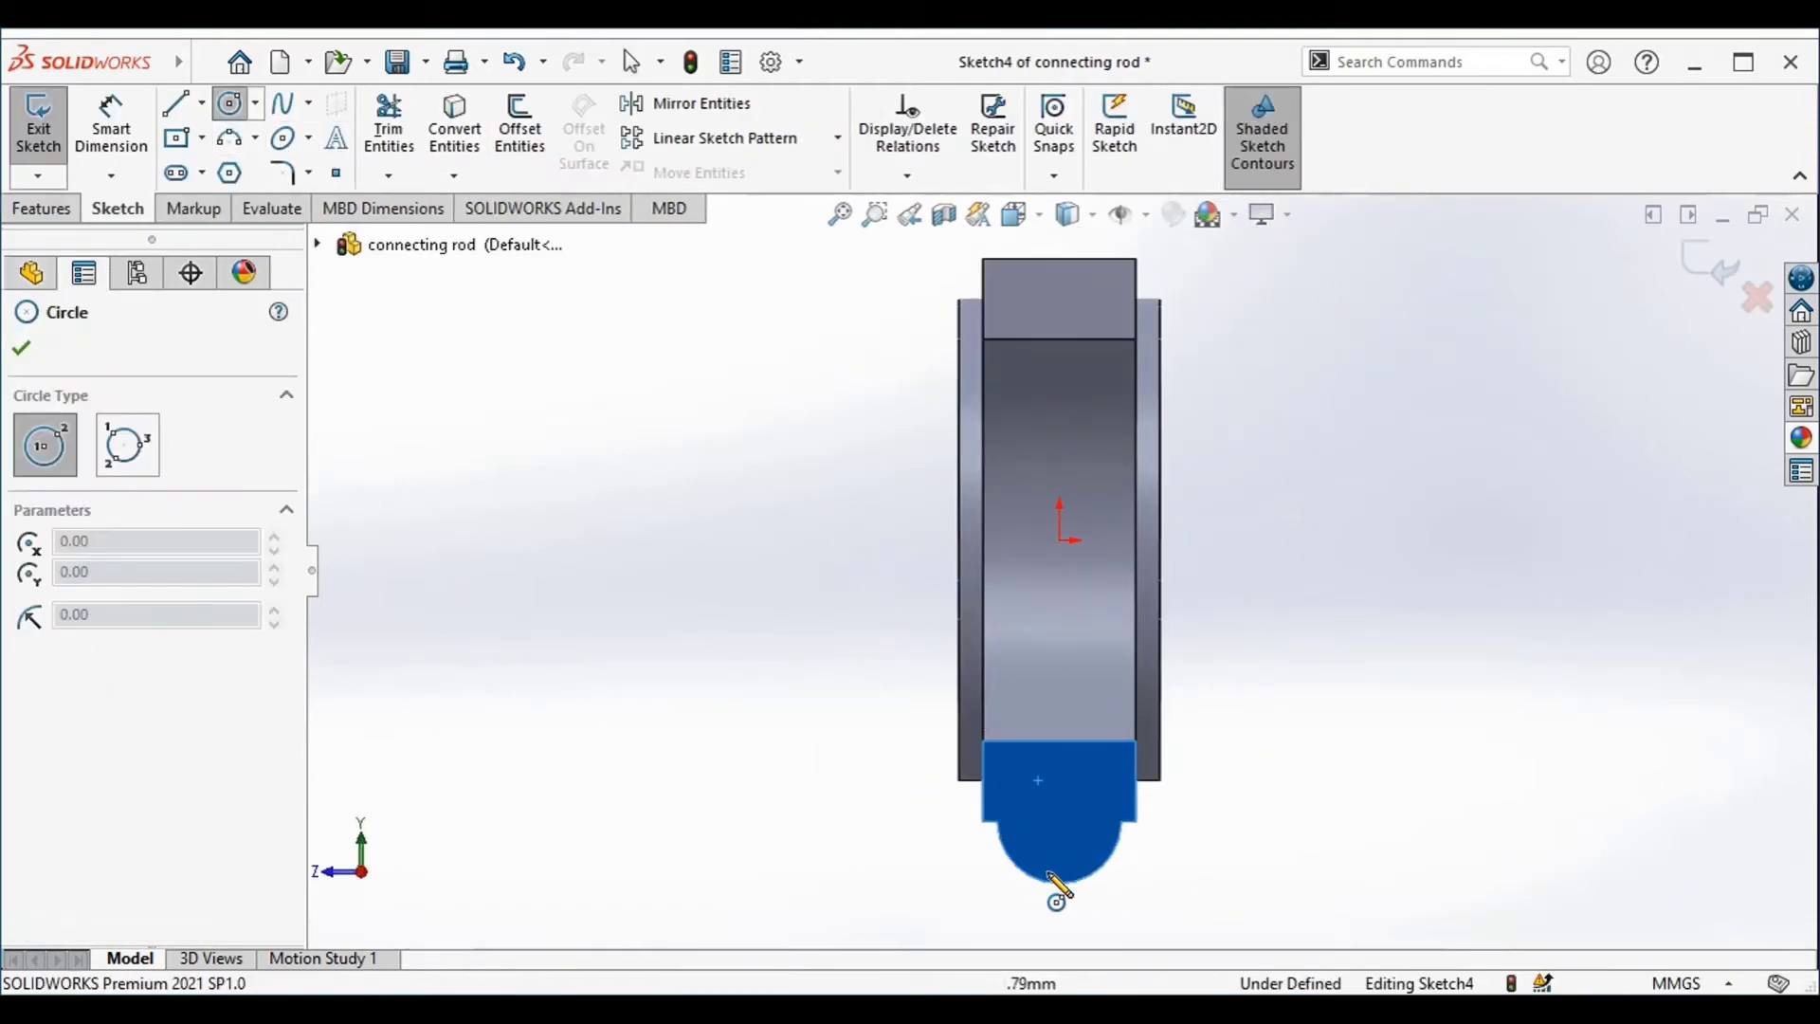
left_click(1057, 821)
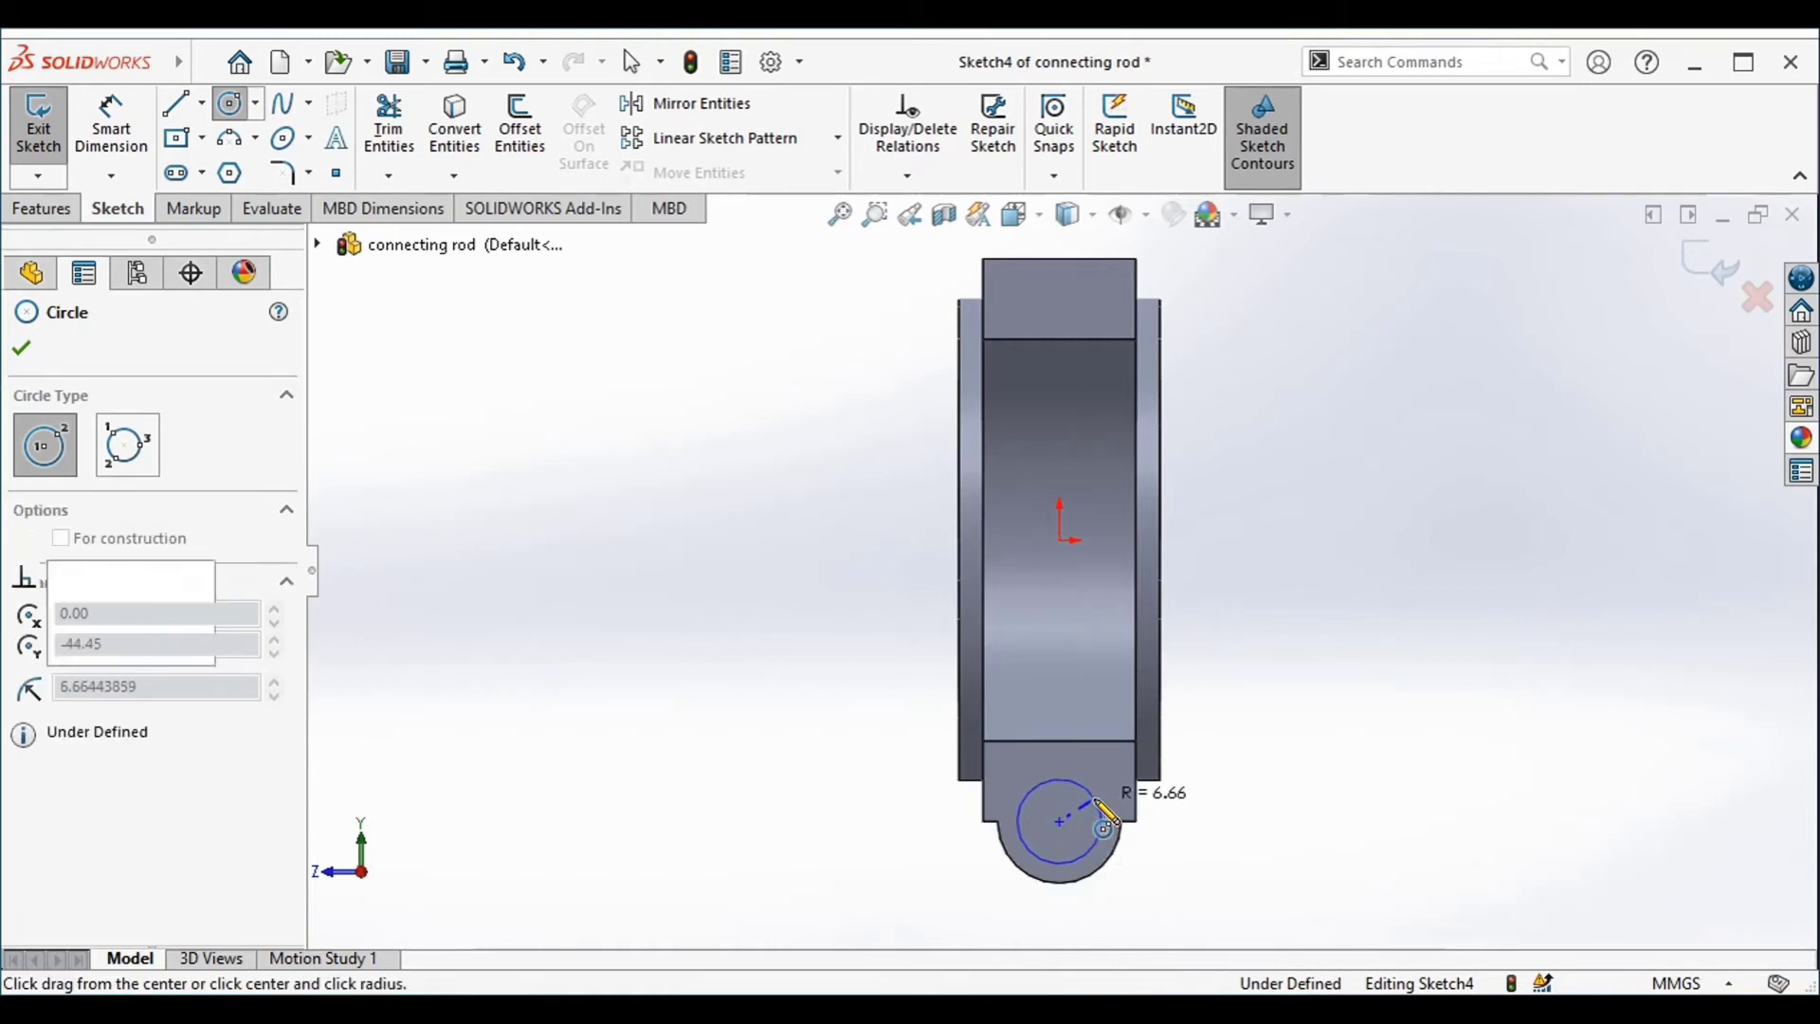
left_click(1105, 821)
Dimension the concentric circle with a diameter of 9.52 mm
right_click_drag(1092, 792, 1077, 654)
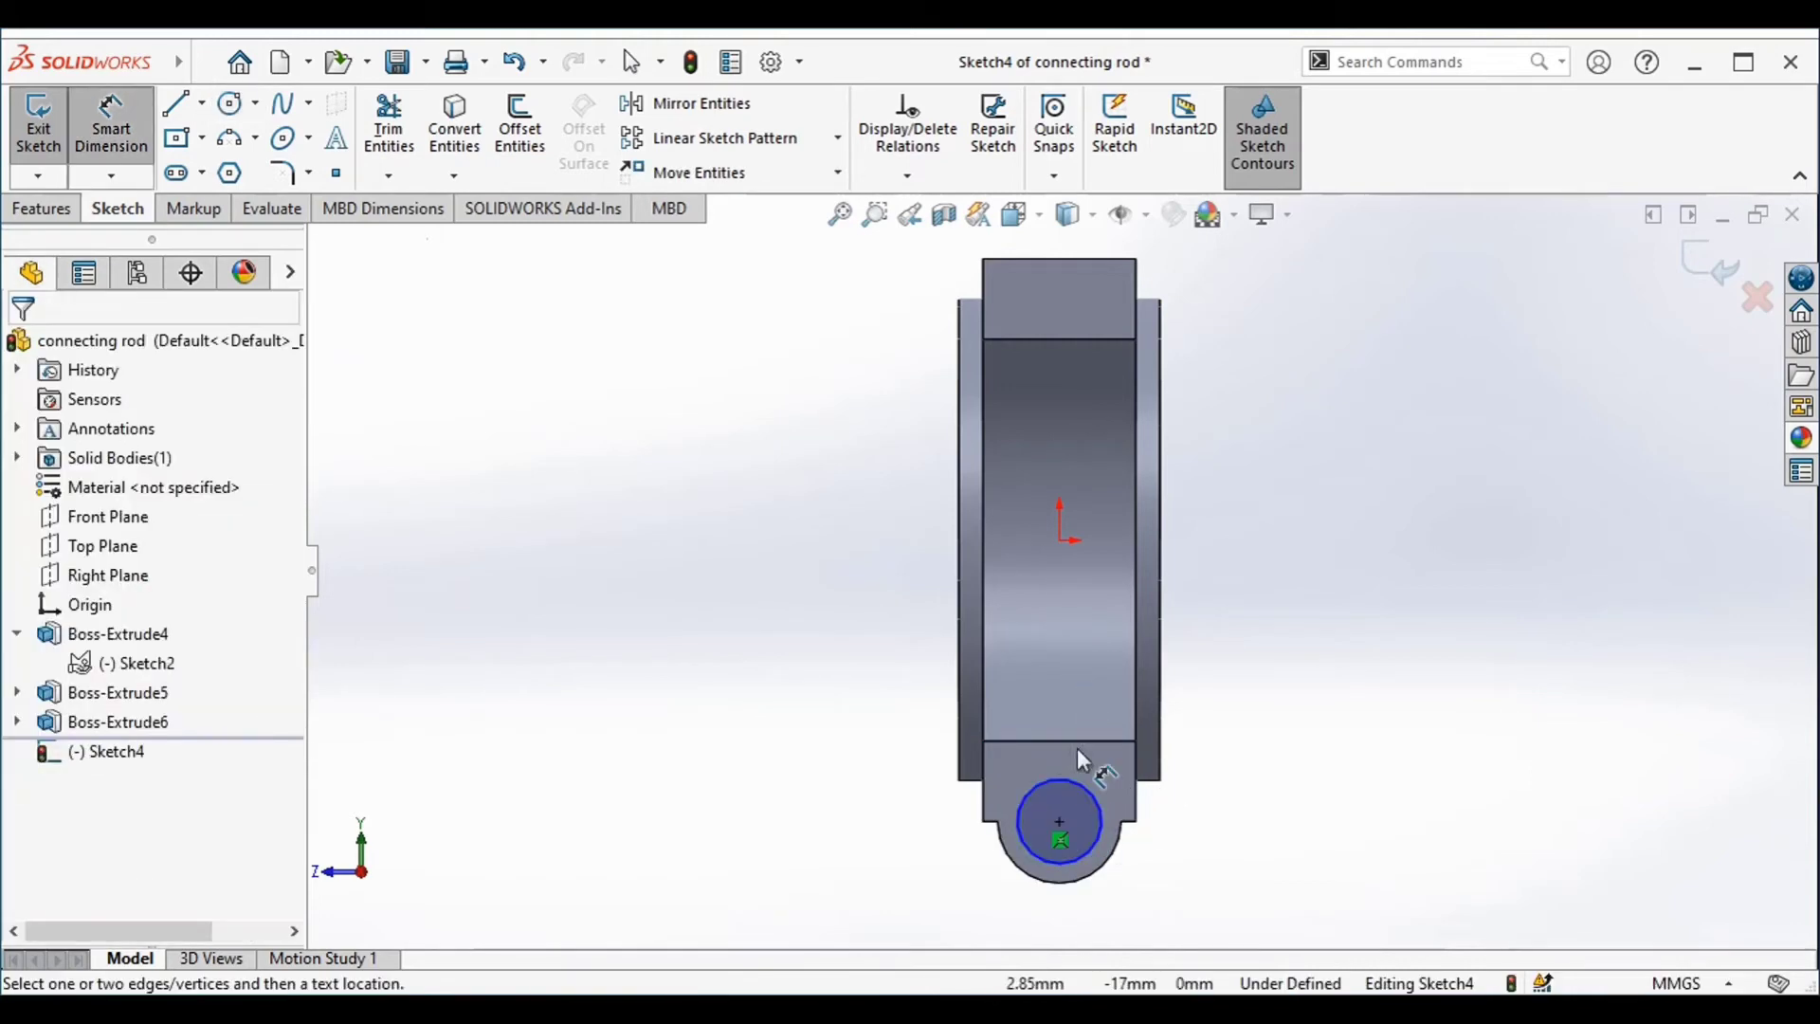
left_click(1097, 822)
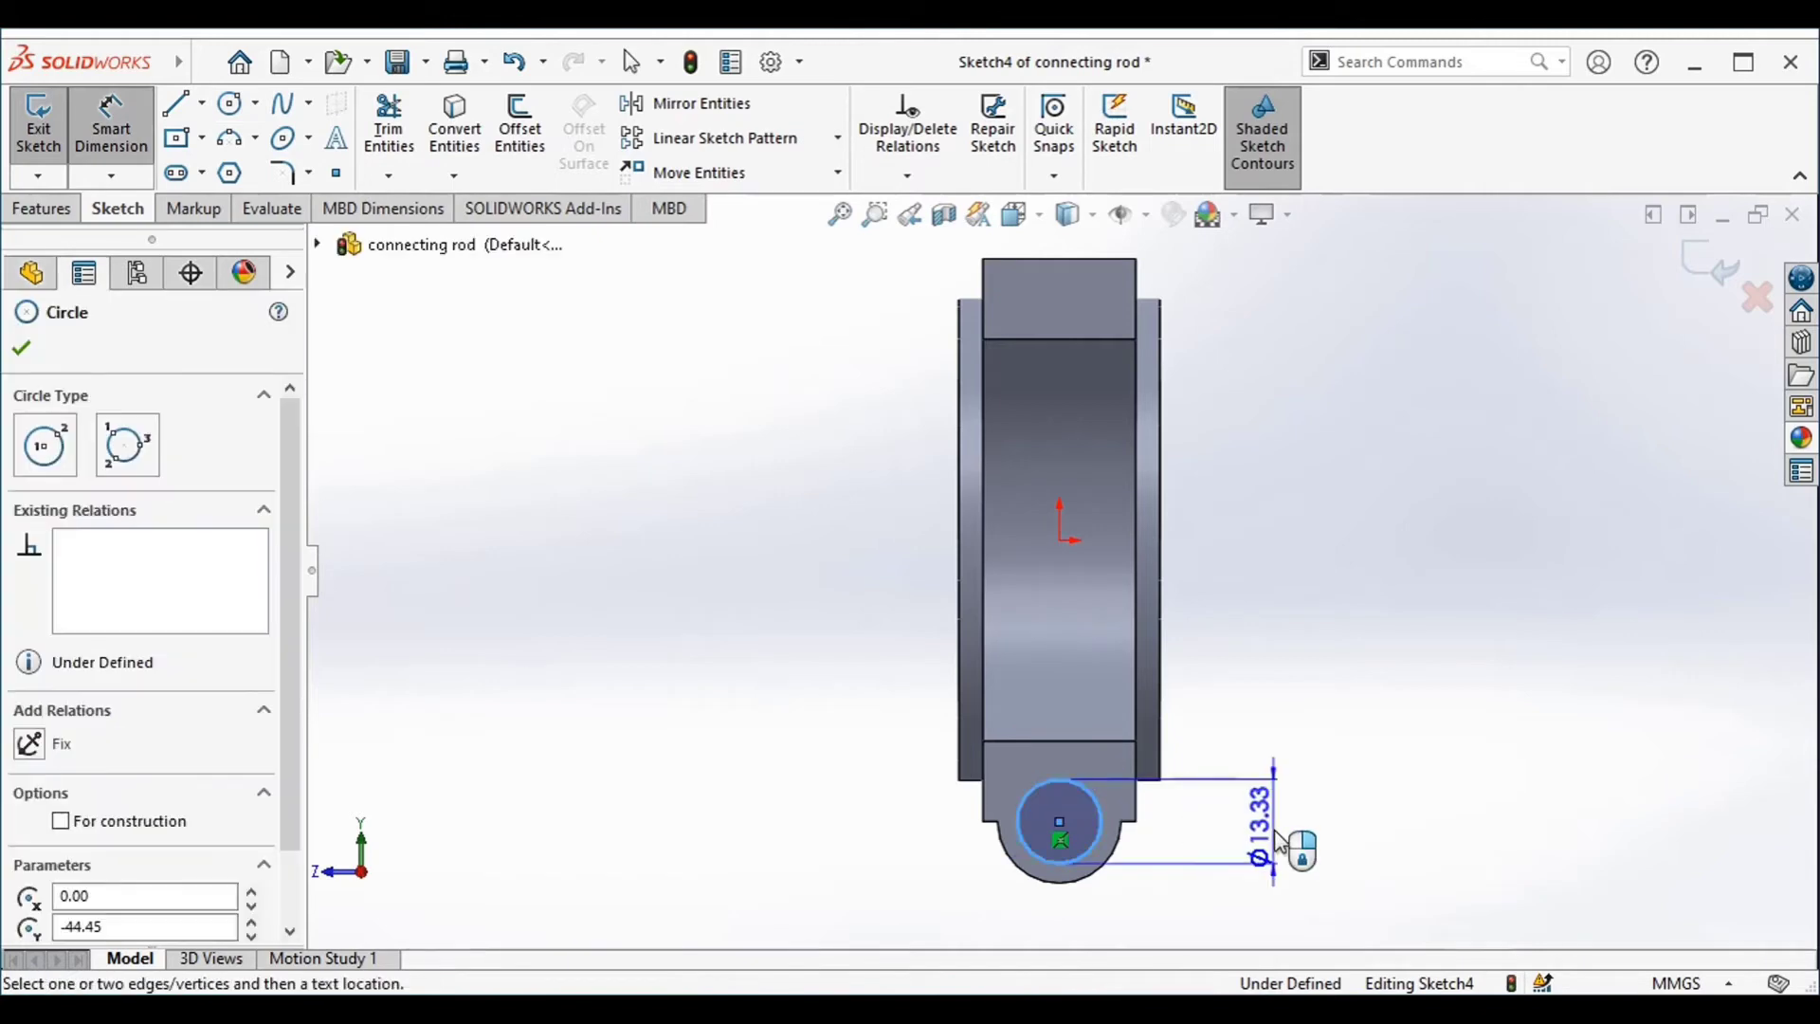
left_click(1282, 839)
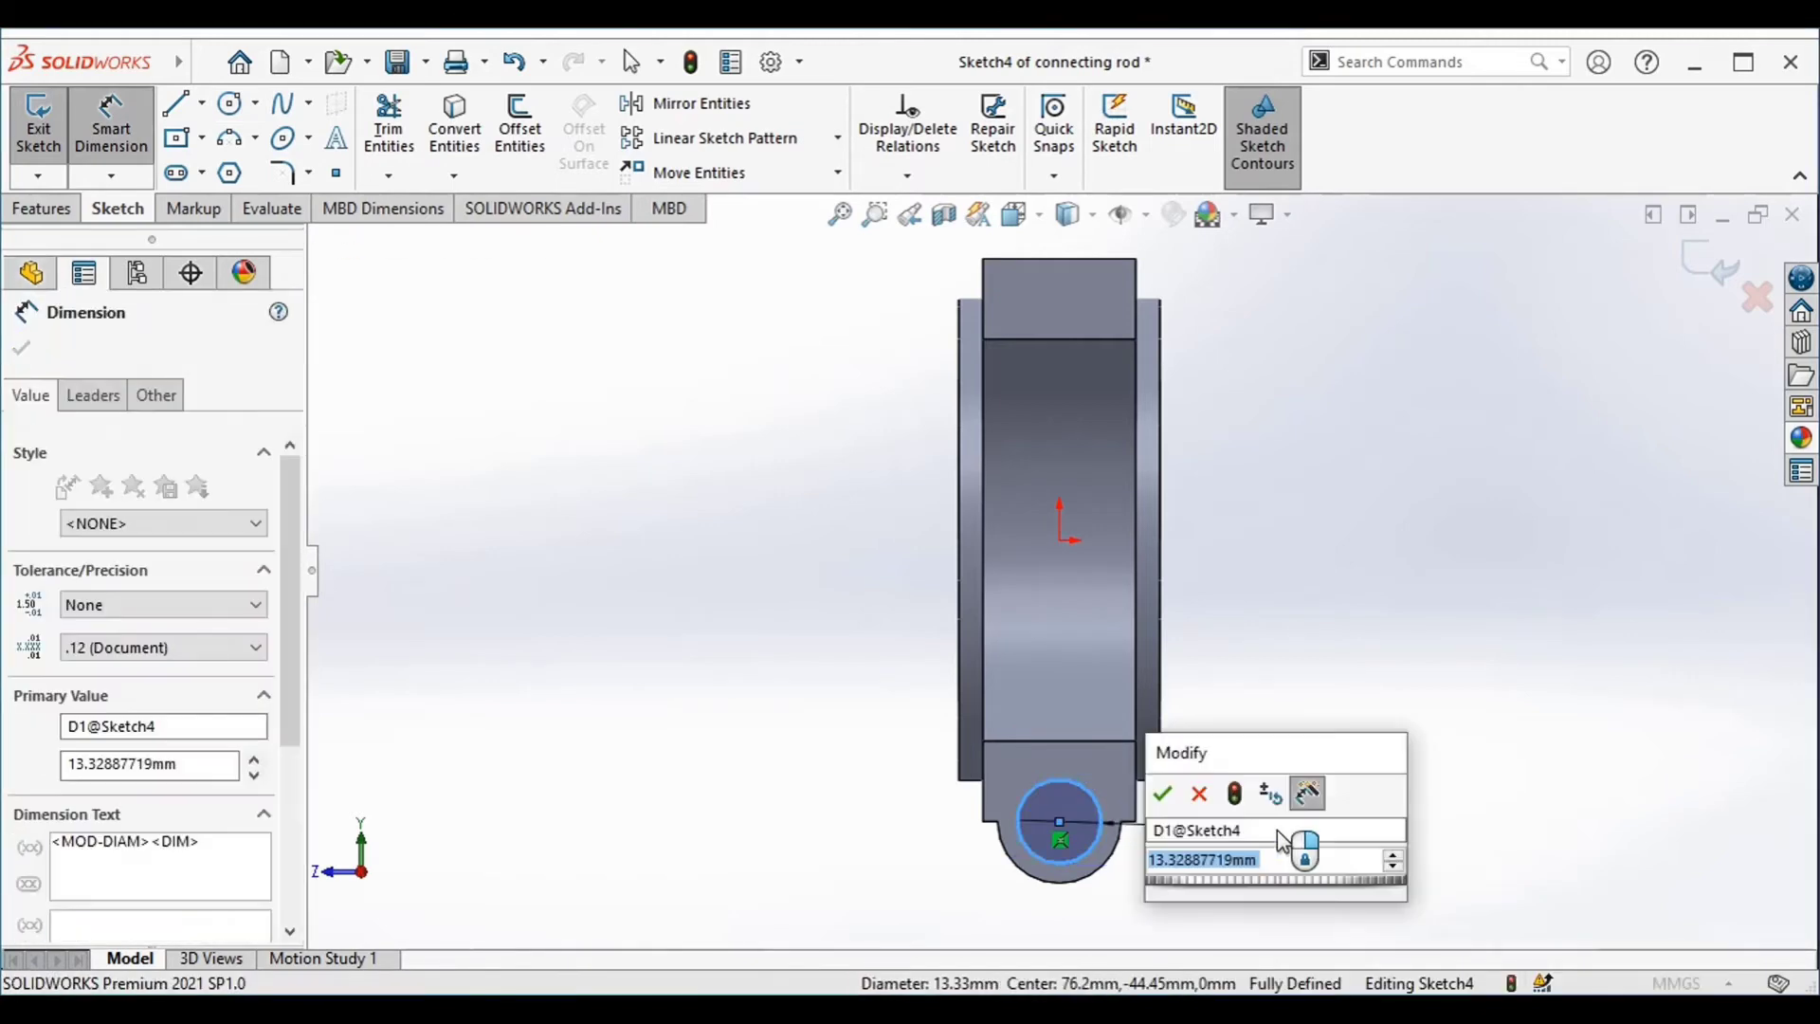
type("9")
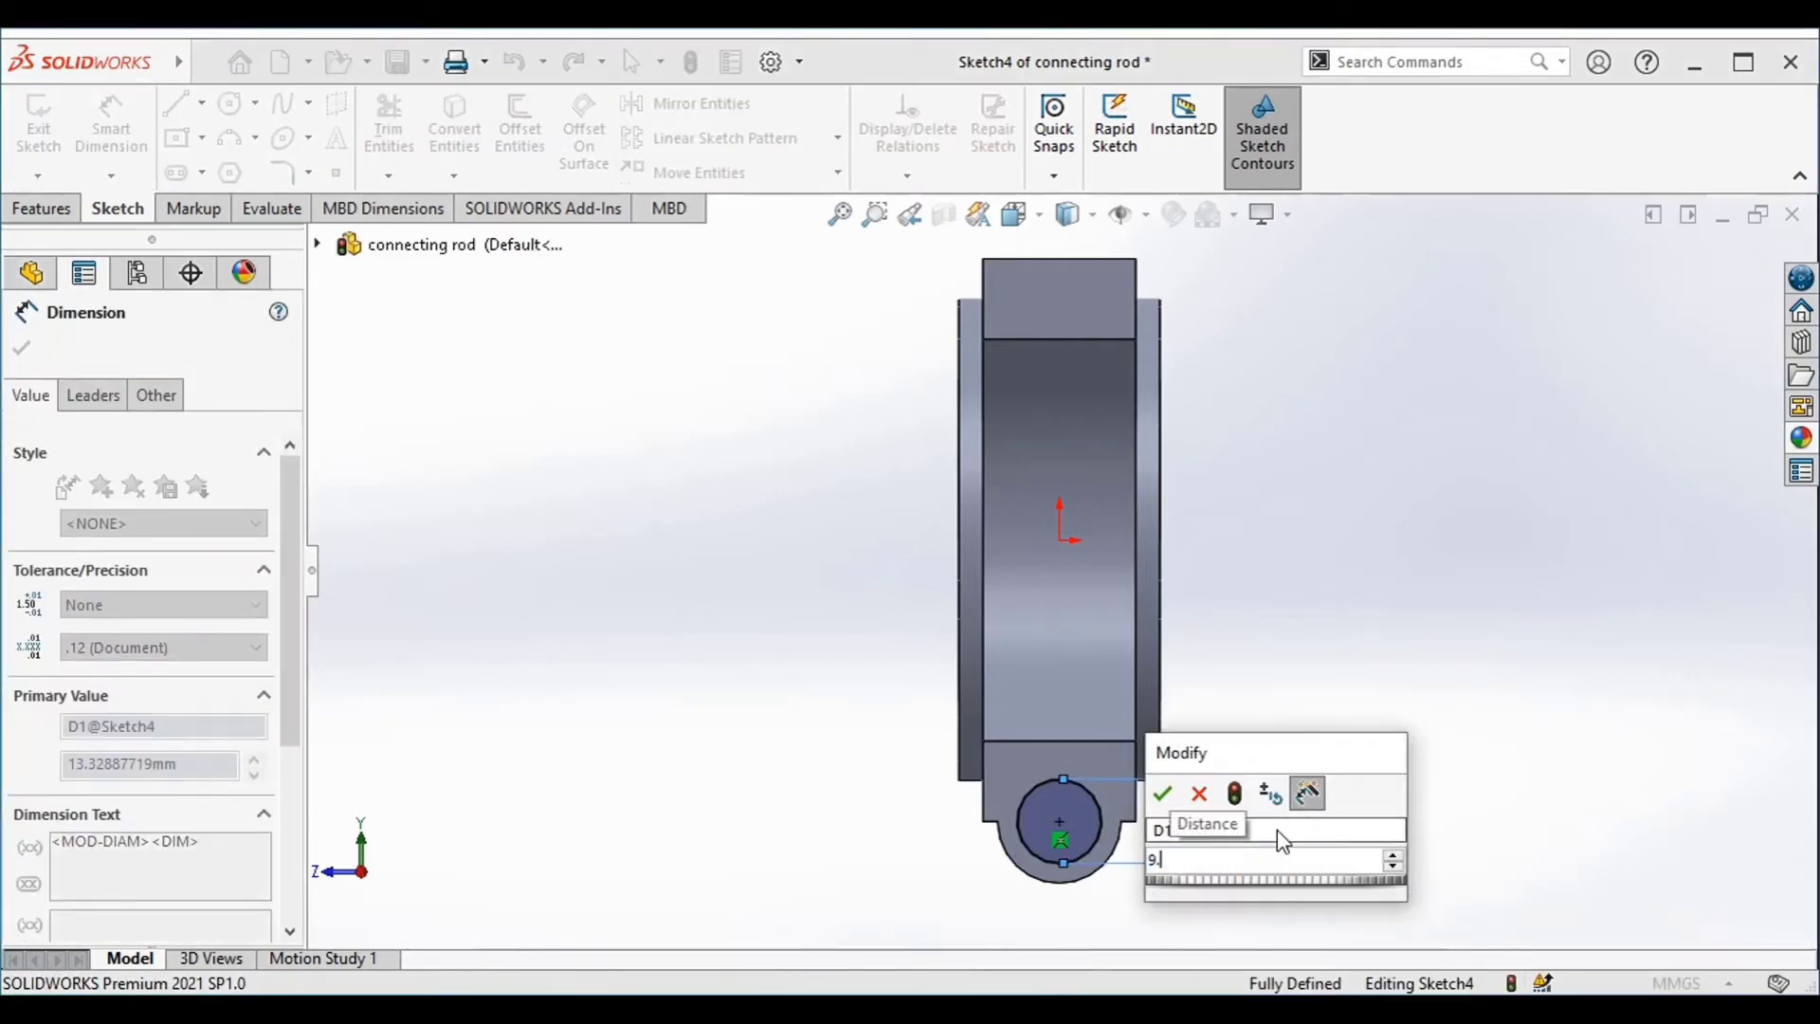
type(".53")
key("Return")
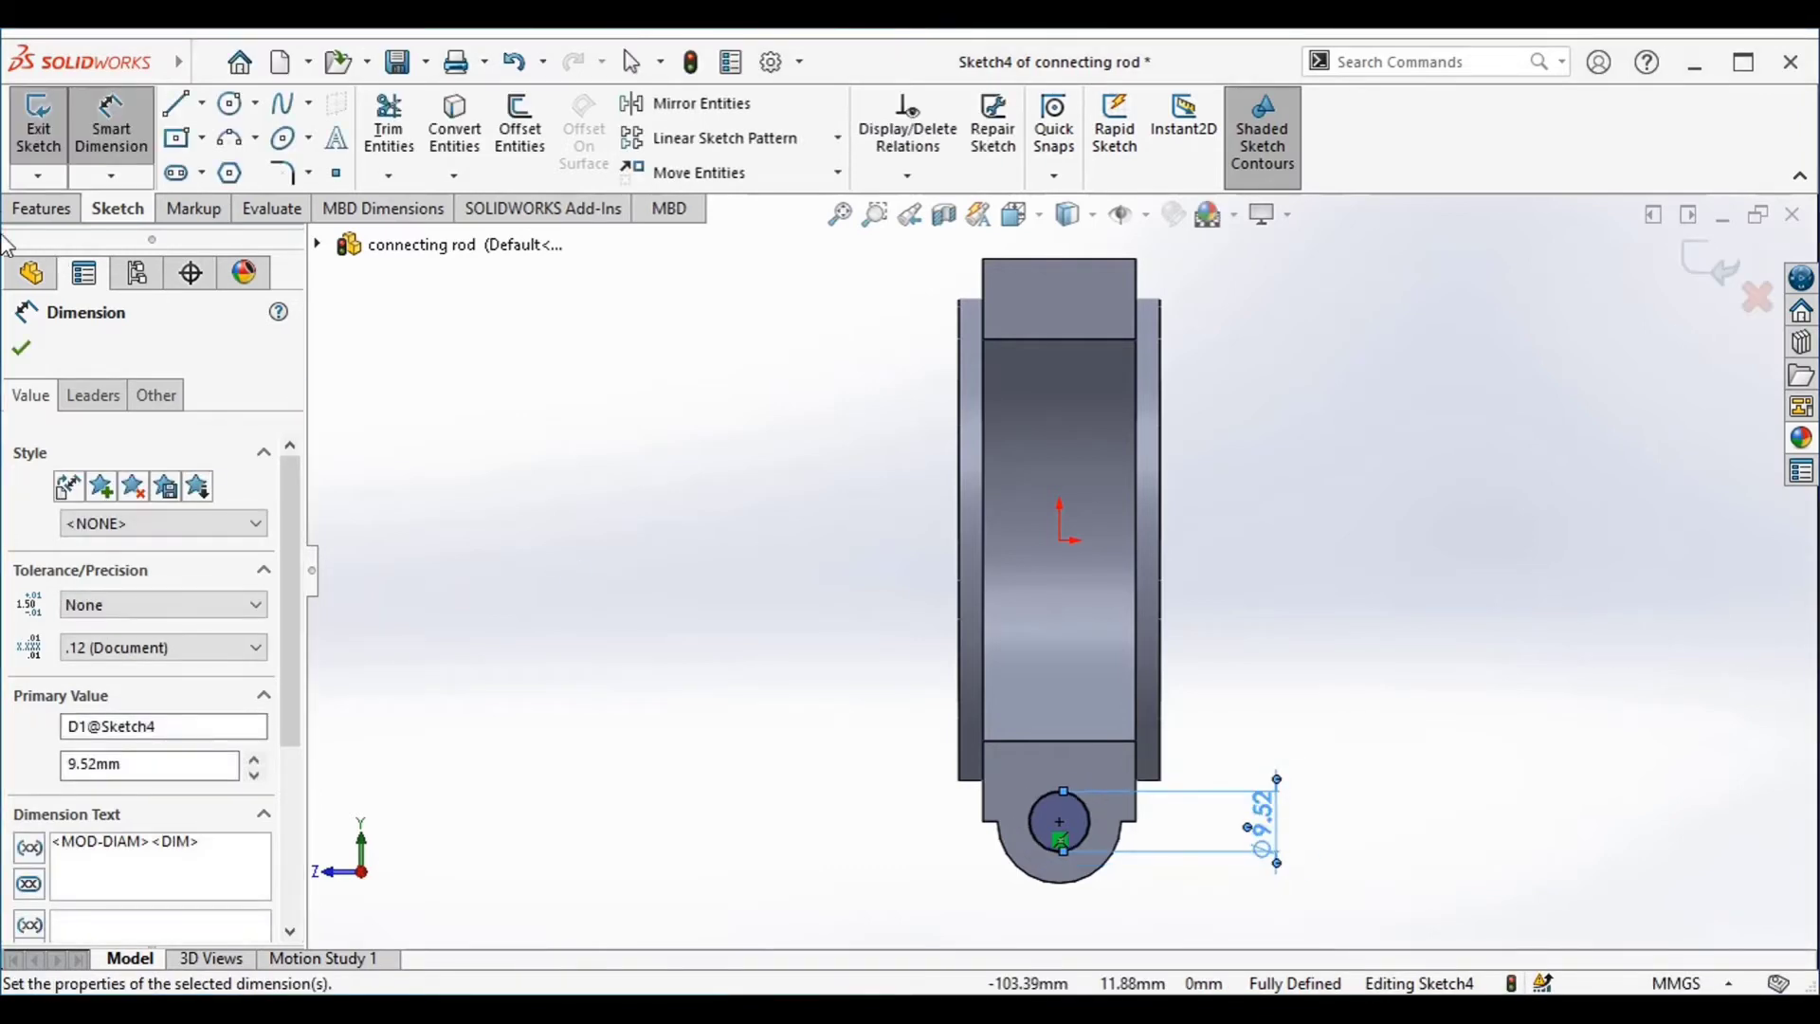
Cut-extrude the small circle through the round boss with a Blind depth of 39.40 mm
left_click(38, 209)
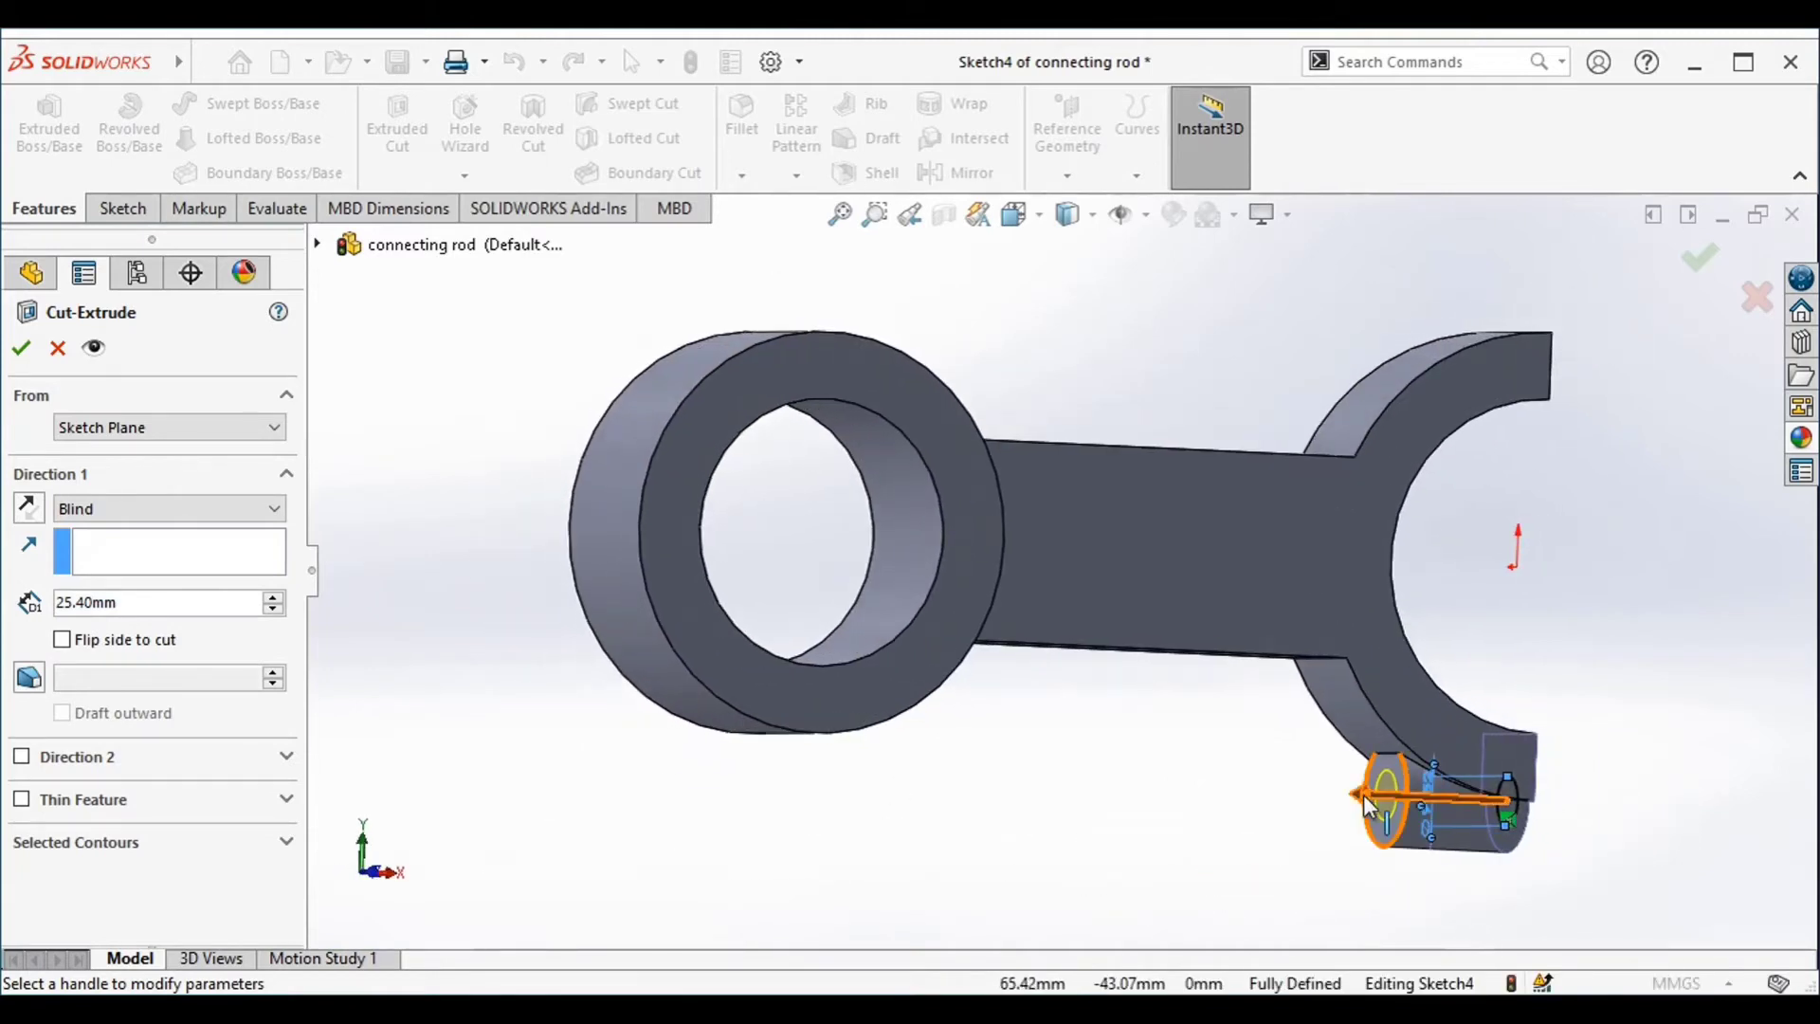
left_click(1363, 794)
left_click(1317, 798)
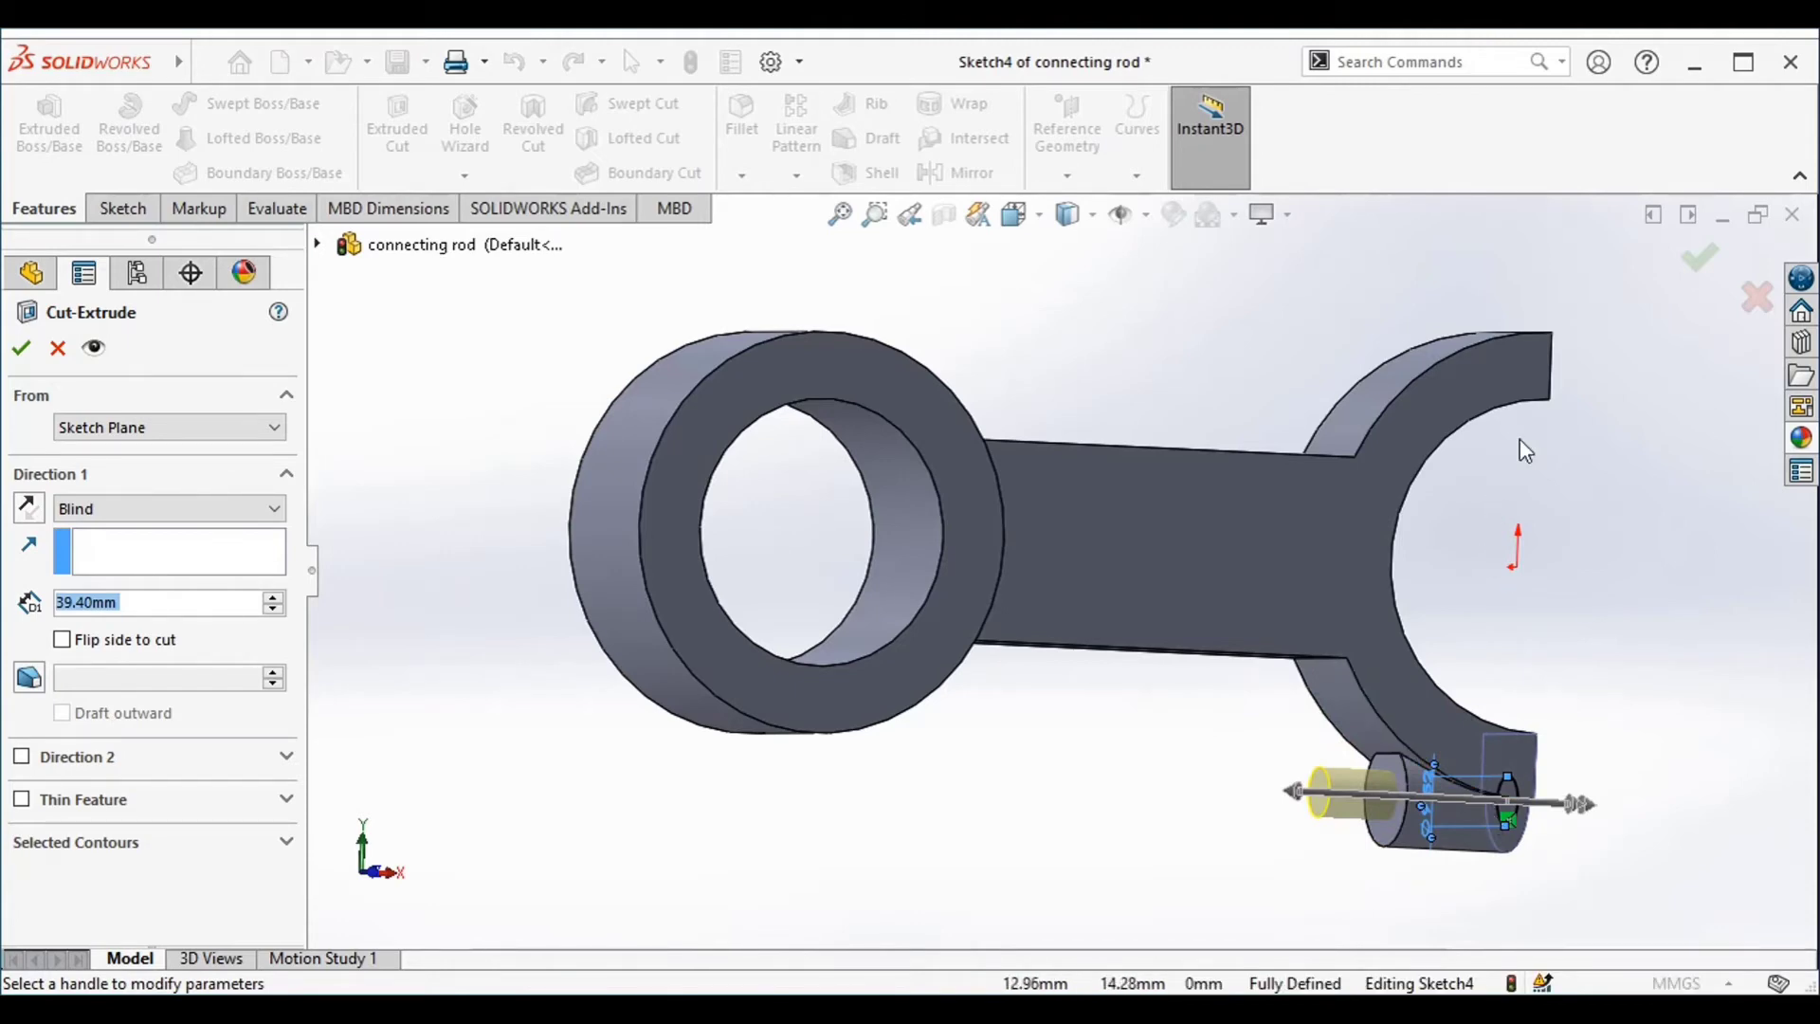
left_click(1698, 269)
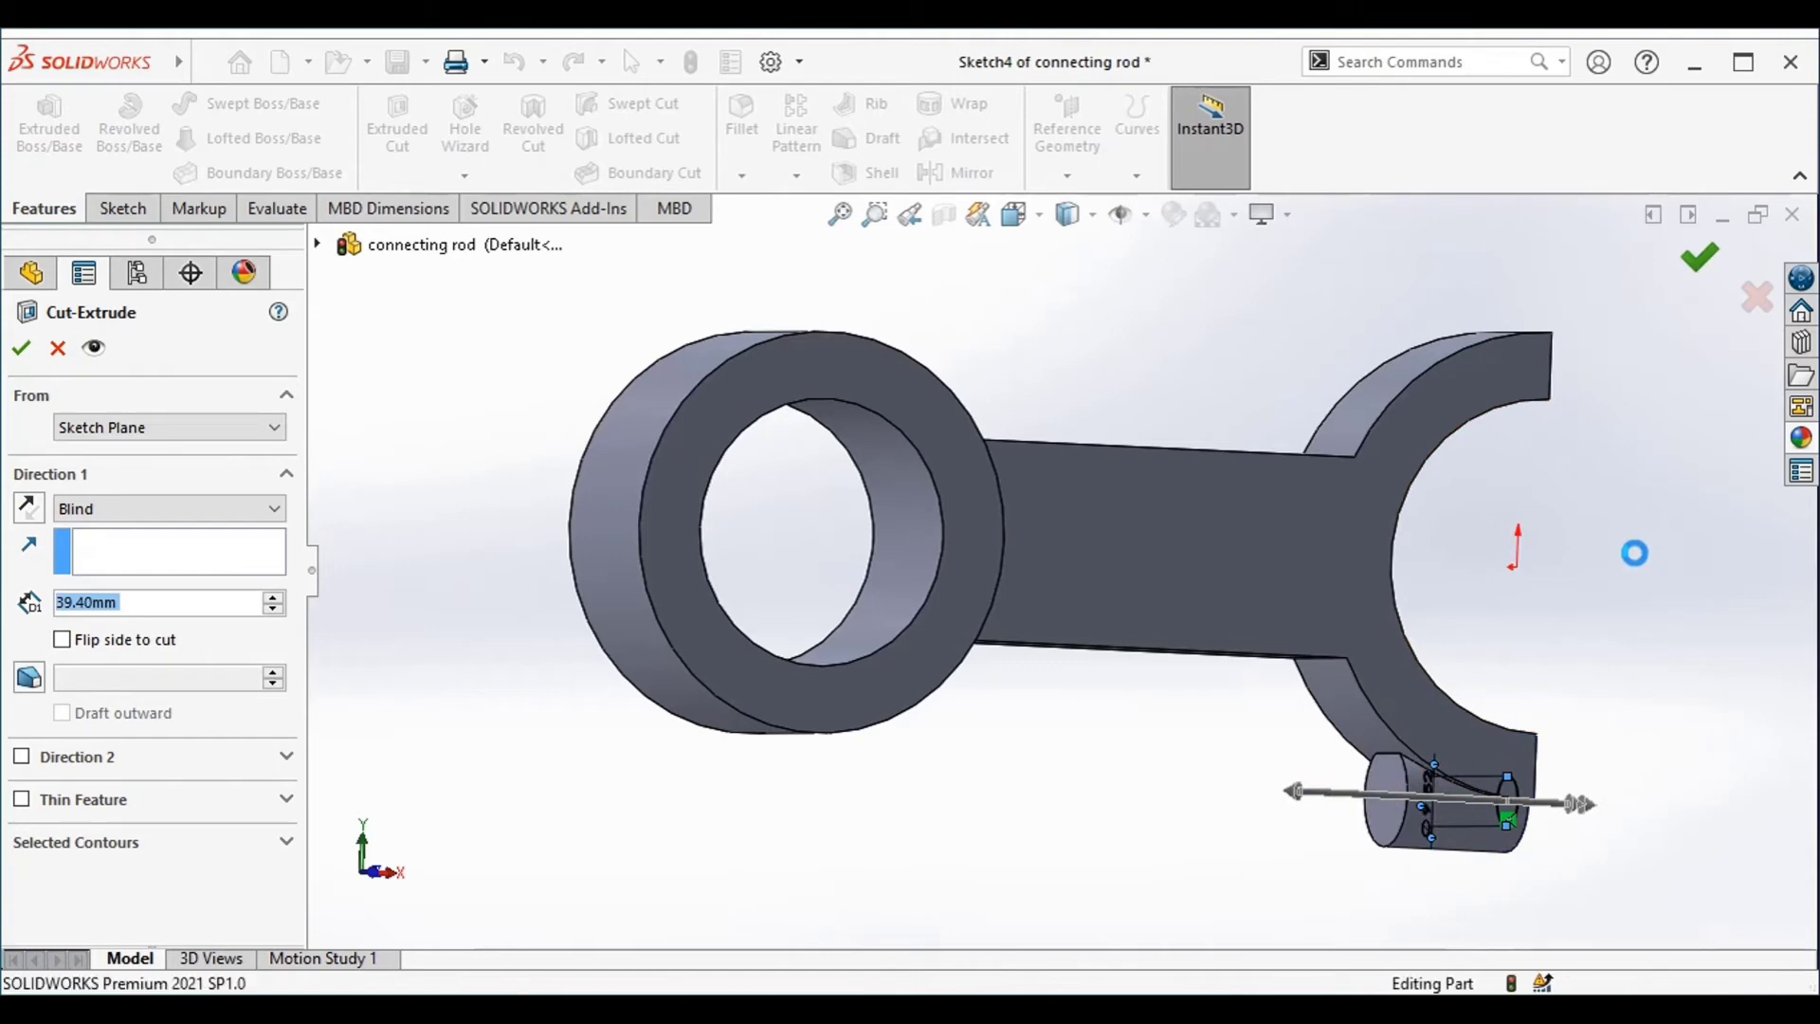
Mirror the bolt hole cut and its round boss about the Top Plane onto the half-ring's upper end
middle_click_drag(1658, 611, 1498, 556)
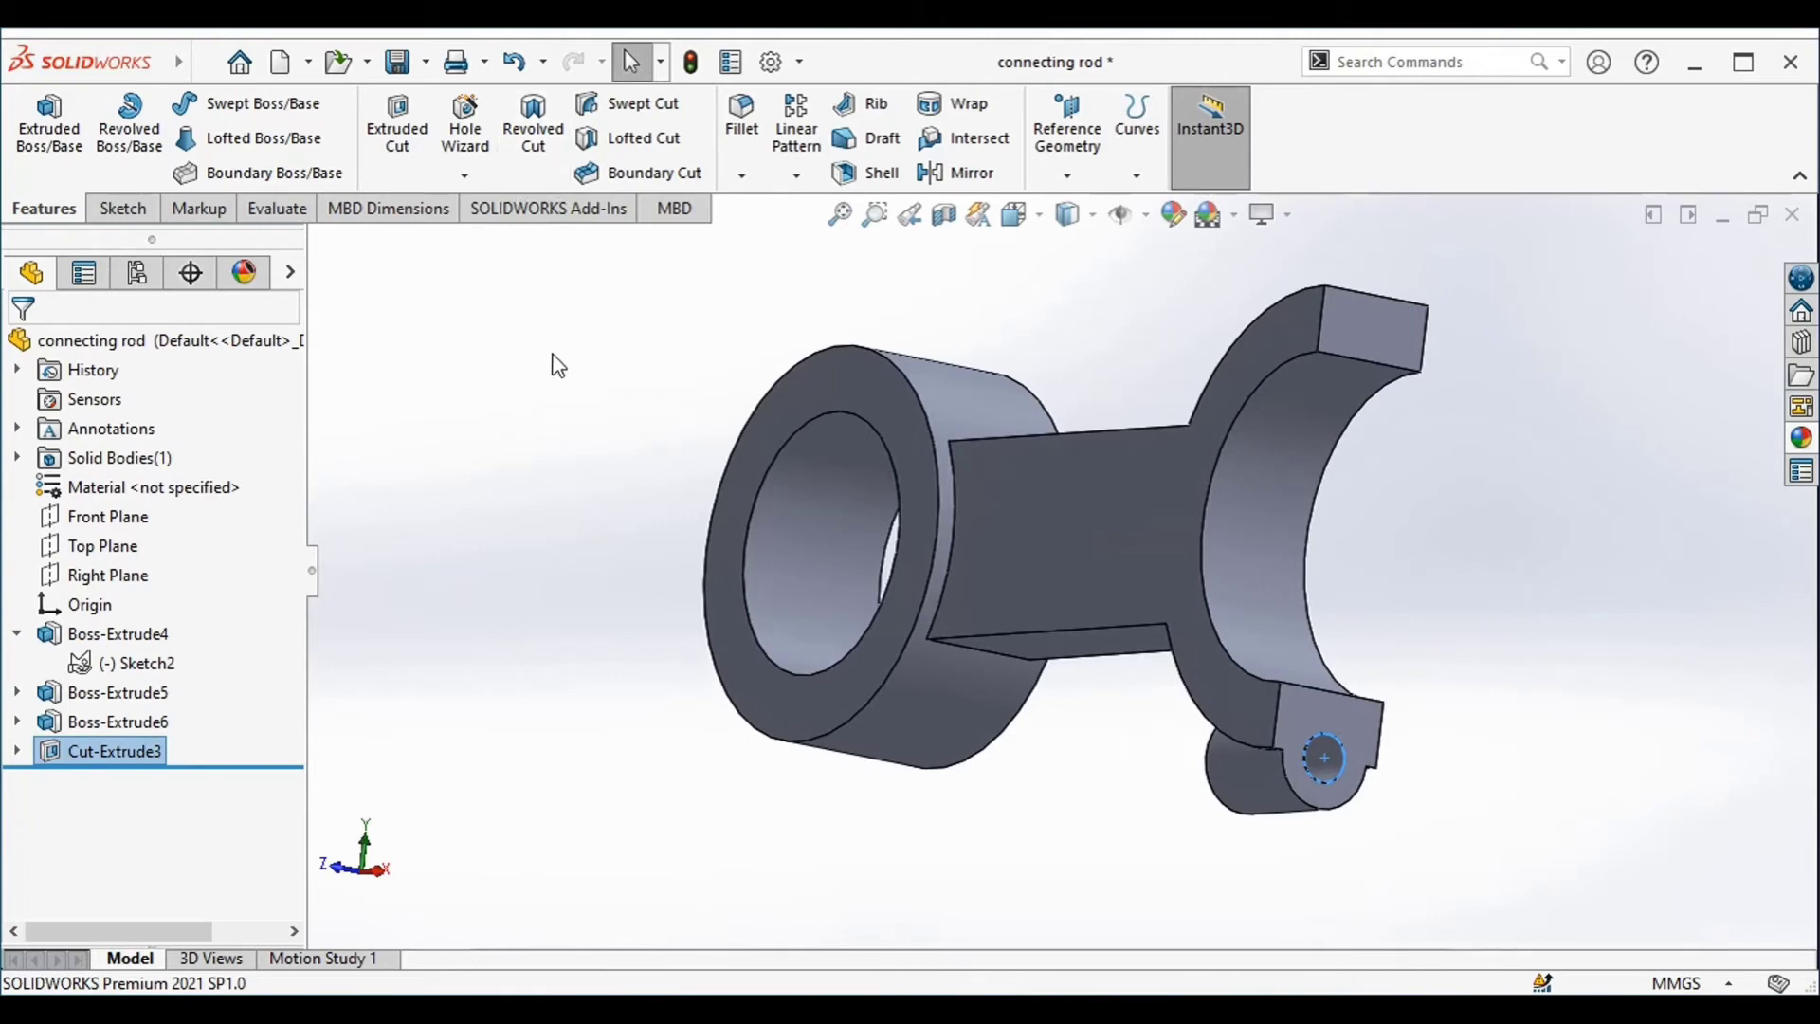
left_click(931, 180)
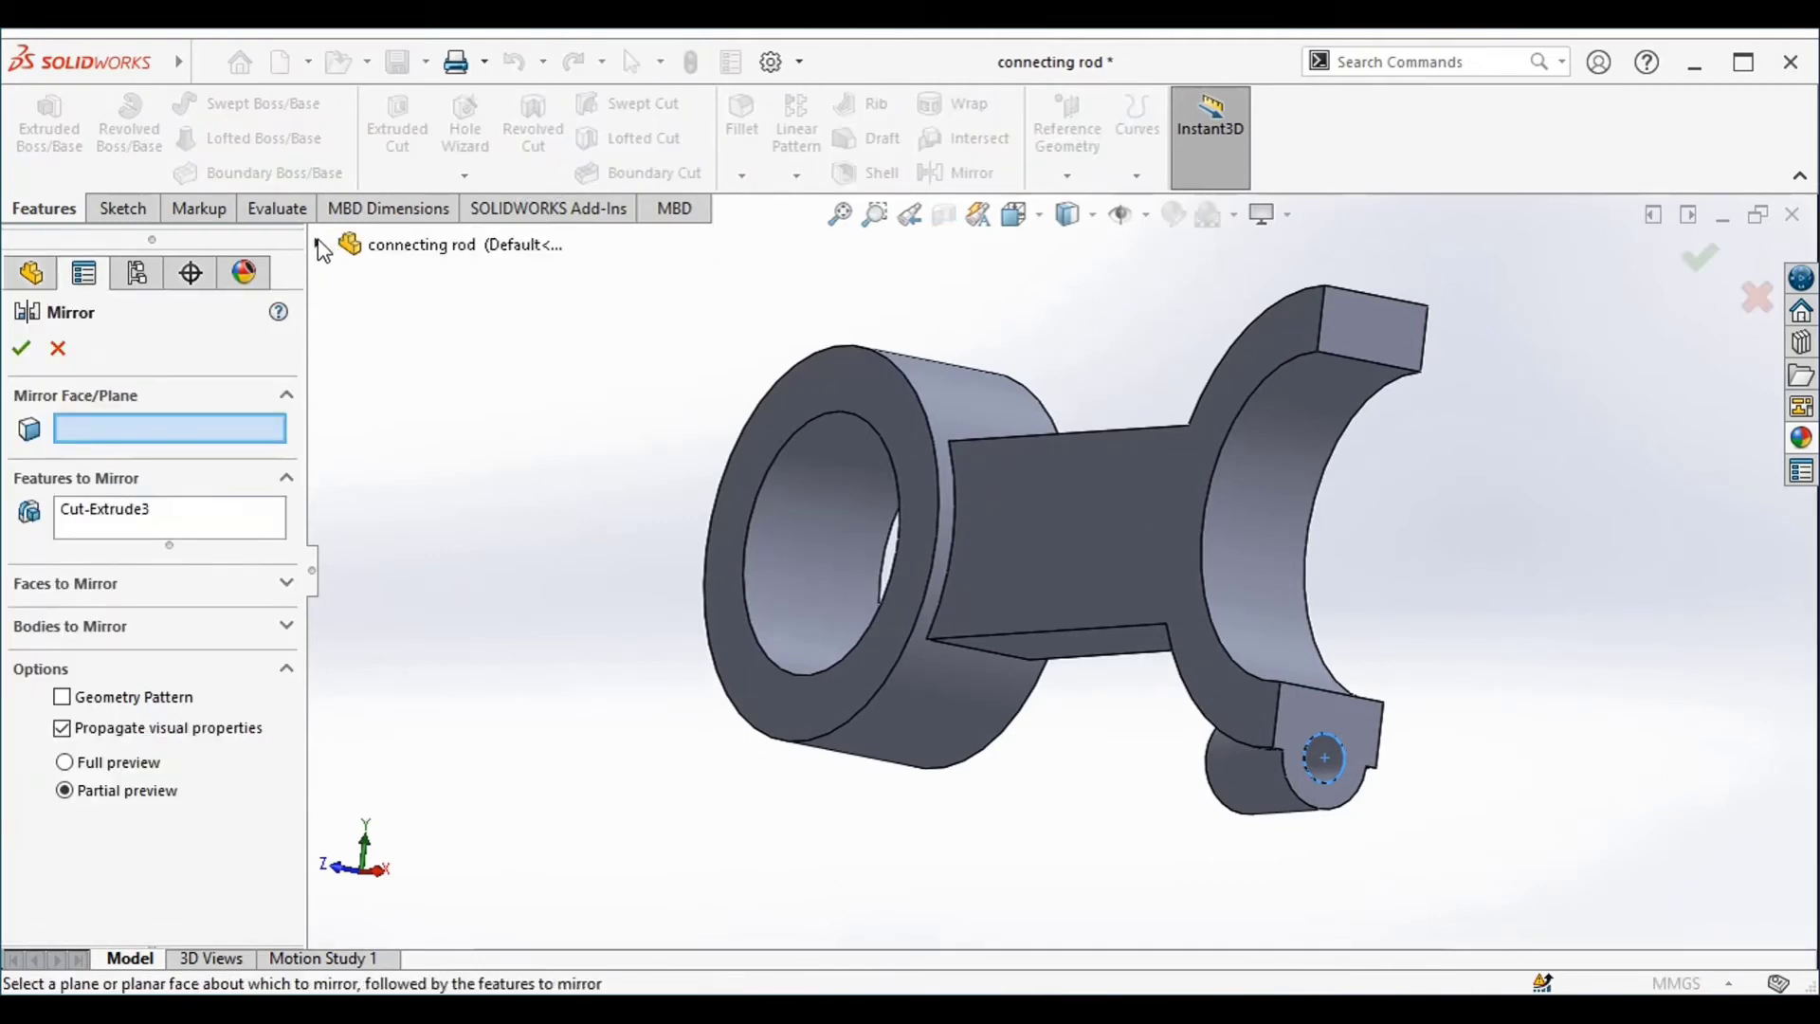
left_click(318, 245)
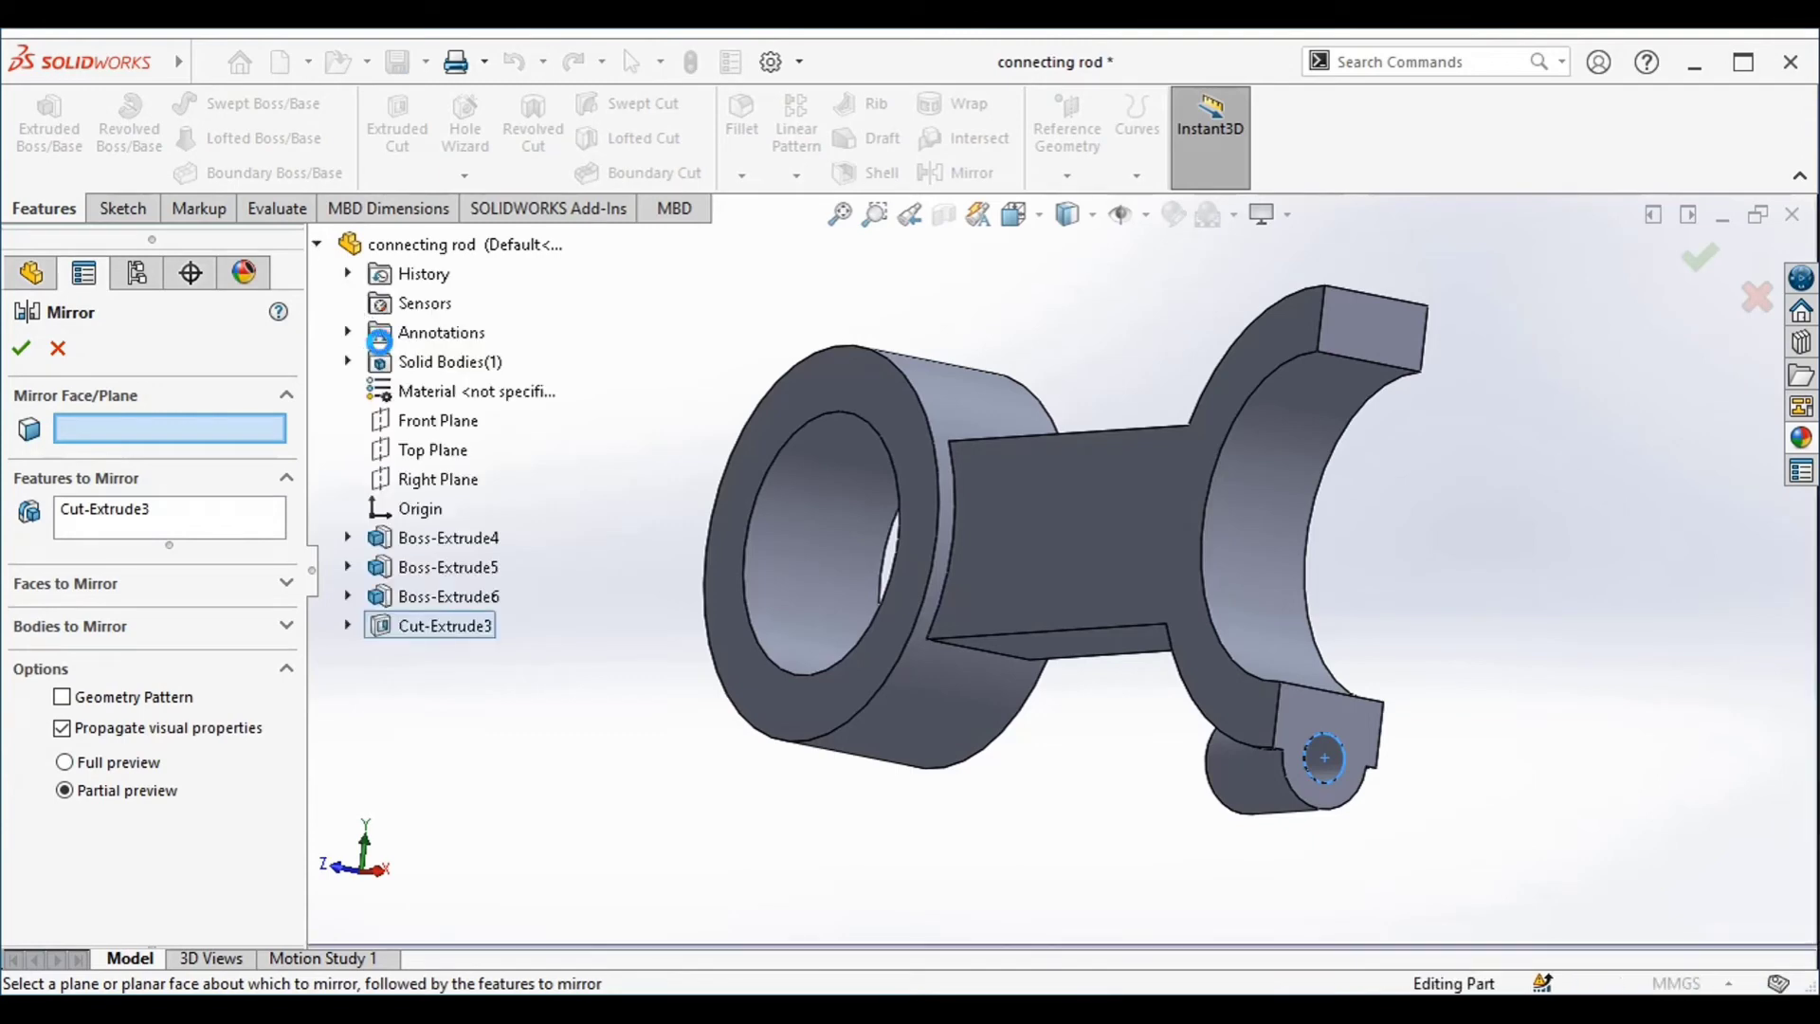
left_click(404, 458)
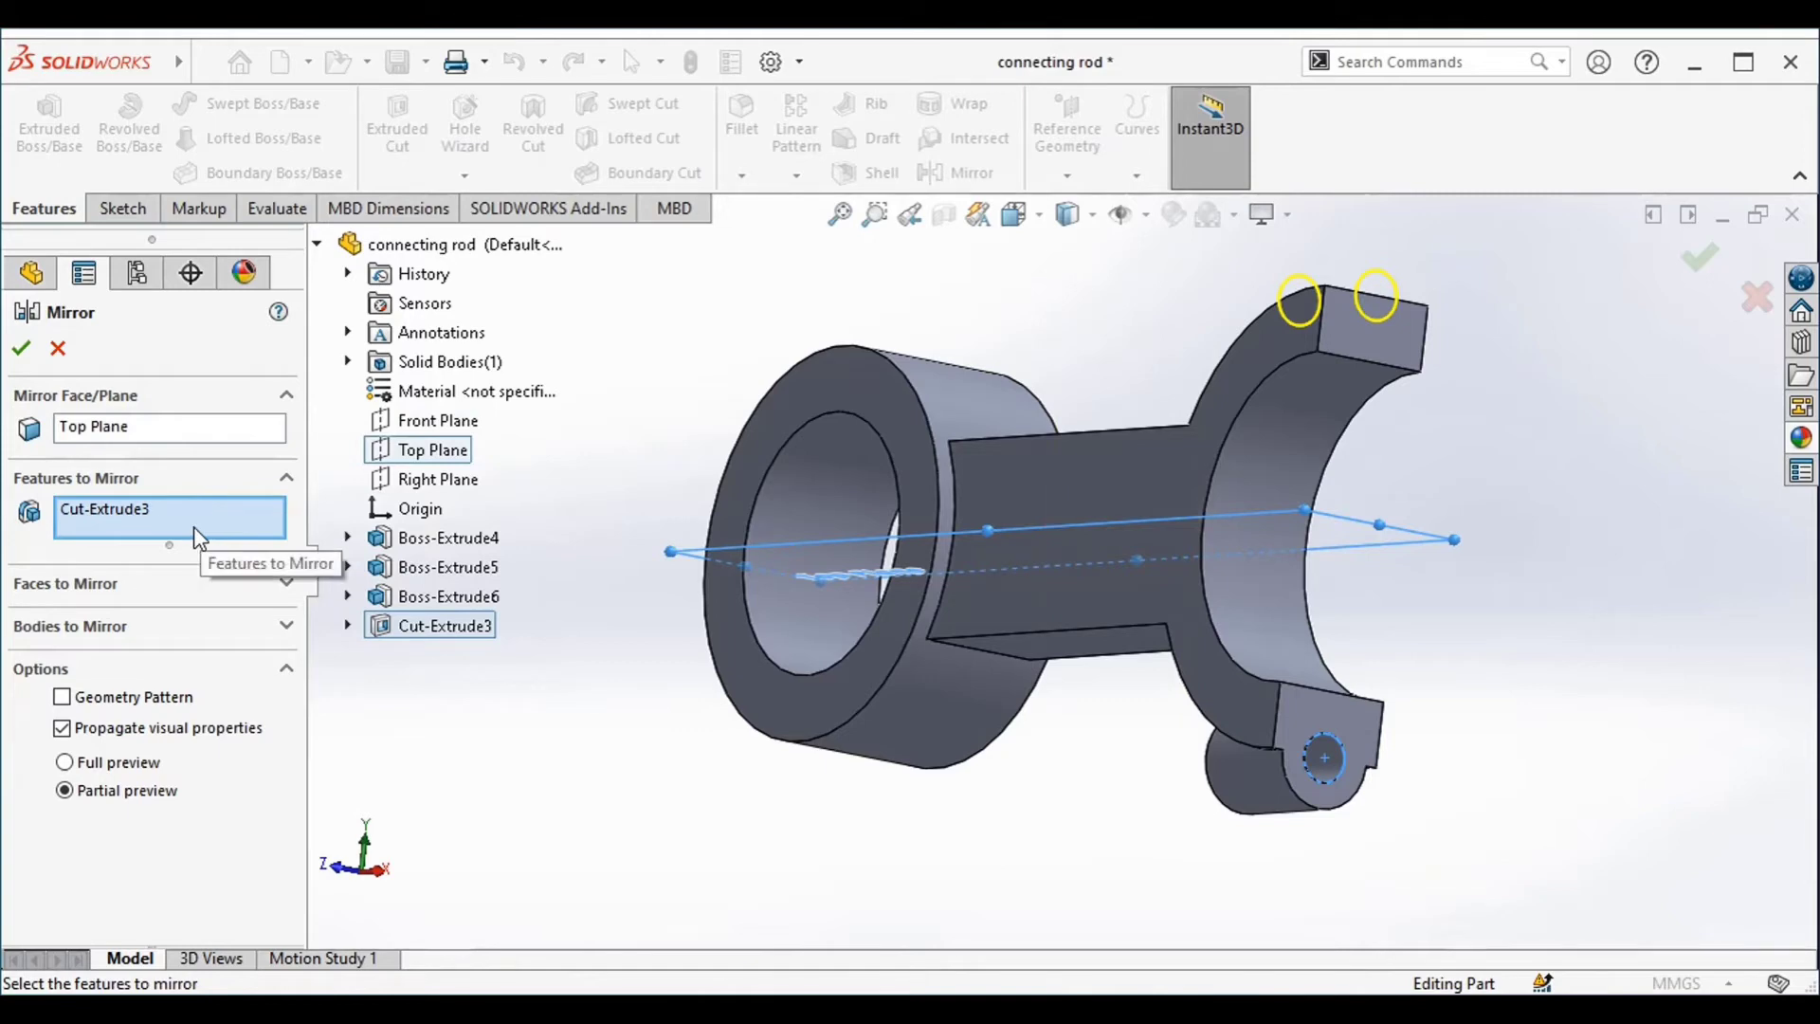
left_click(409, 598)
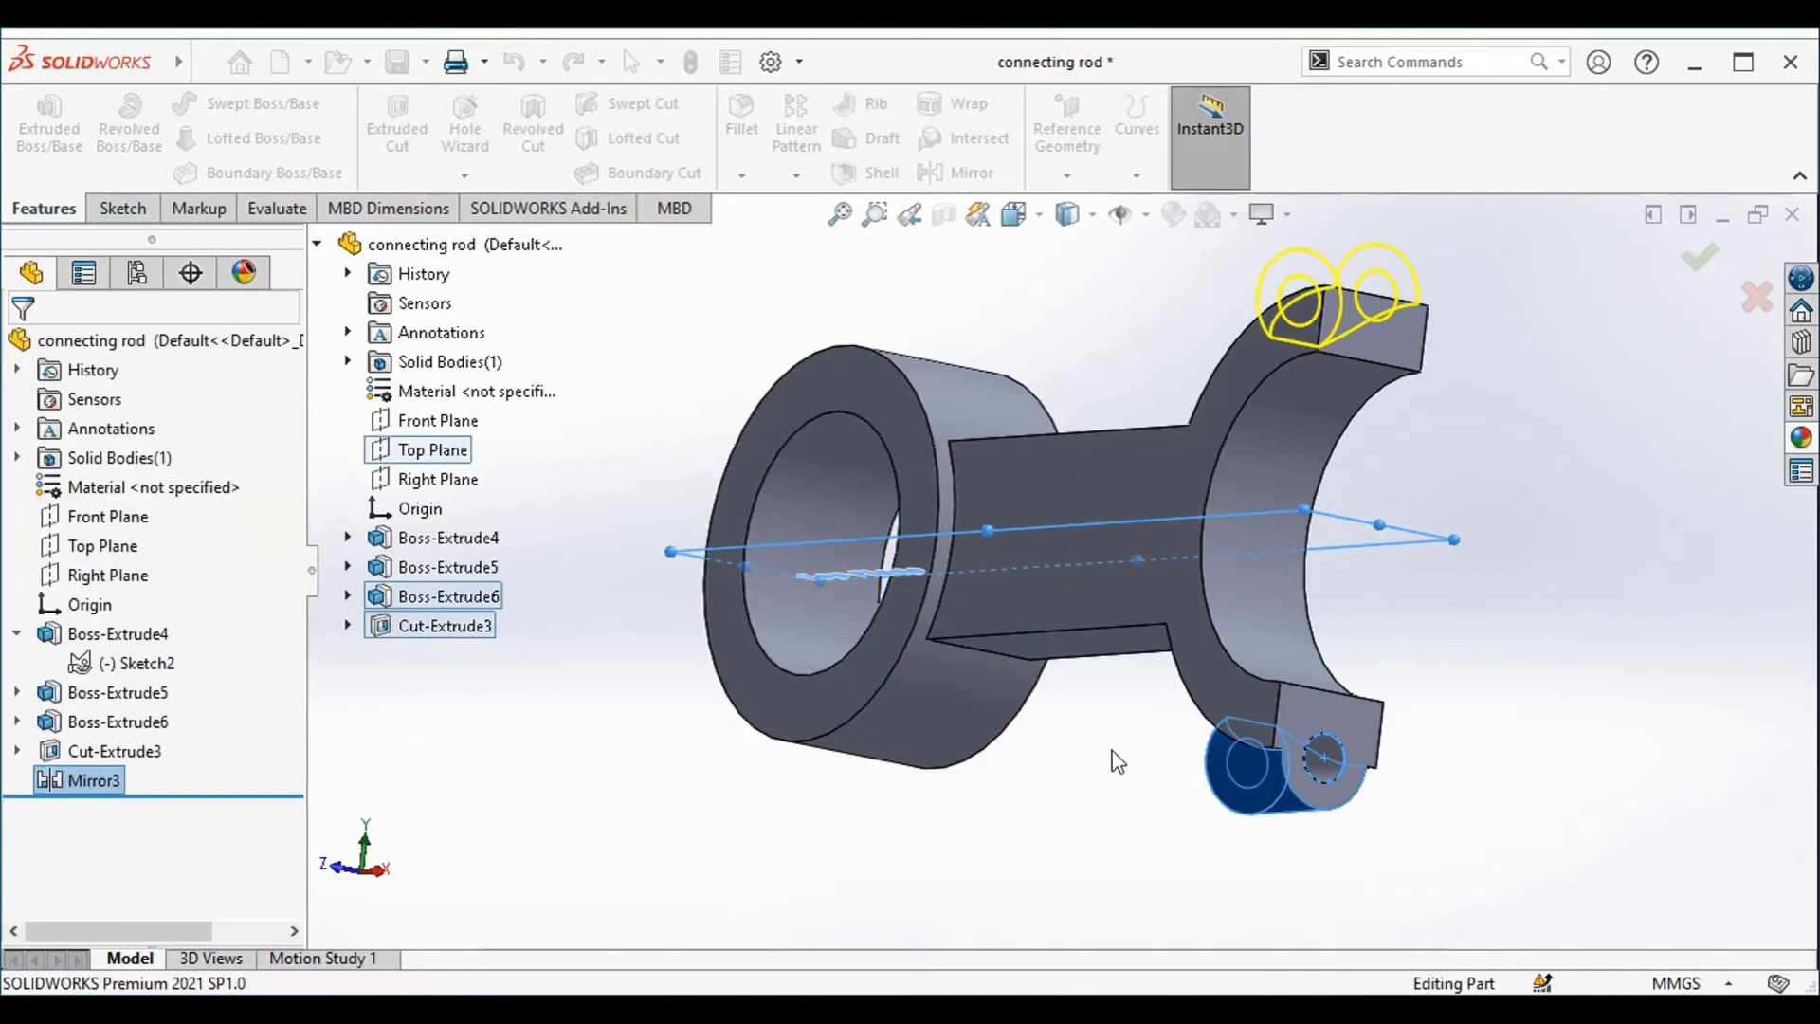
Start a sketch on the shank's flat face and draw a center rectangle from the origin with one corner on the ring's outer edge
middle_click_drag(1512, 463, 1605, 728)
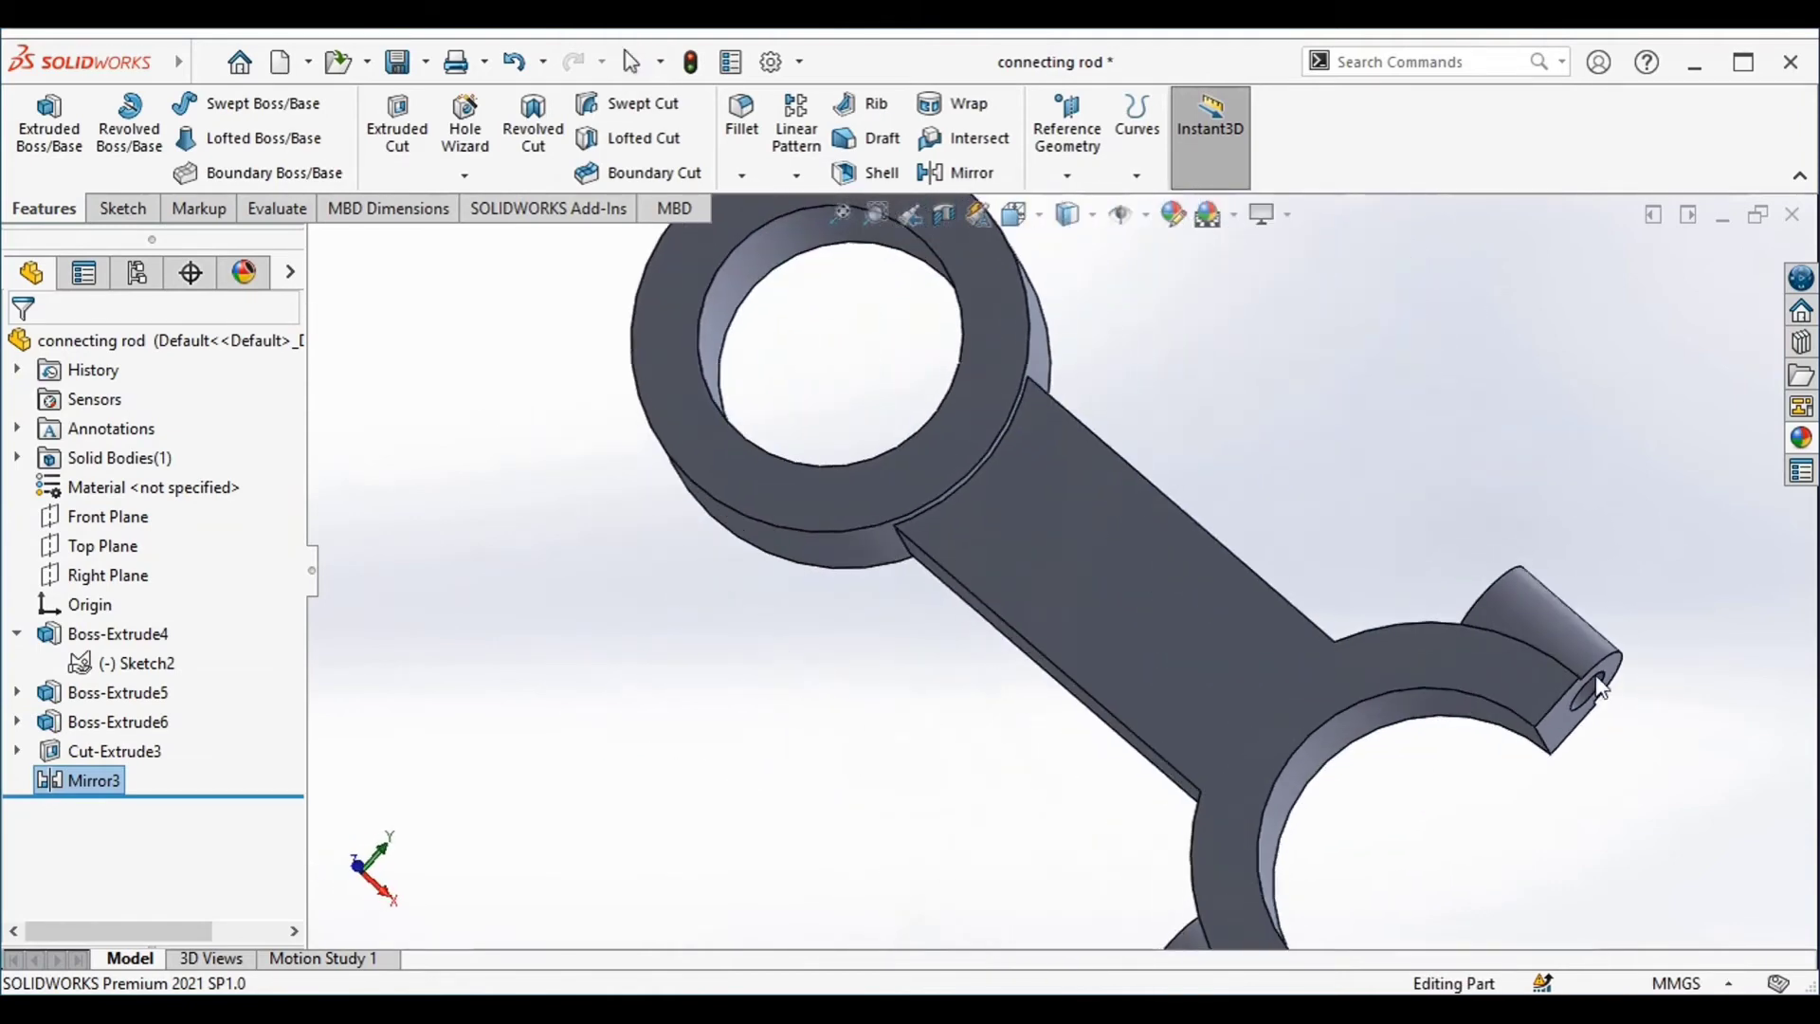
left_click(1114, 640)
right_click(1114, 643)
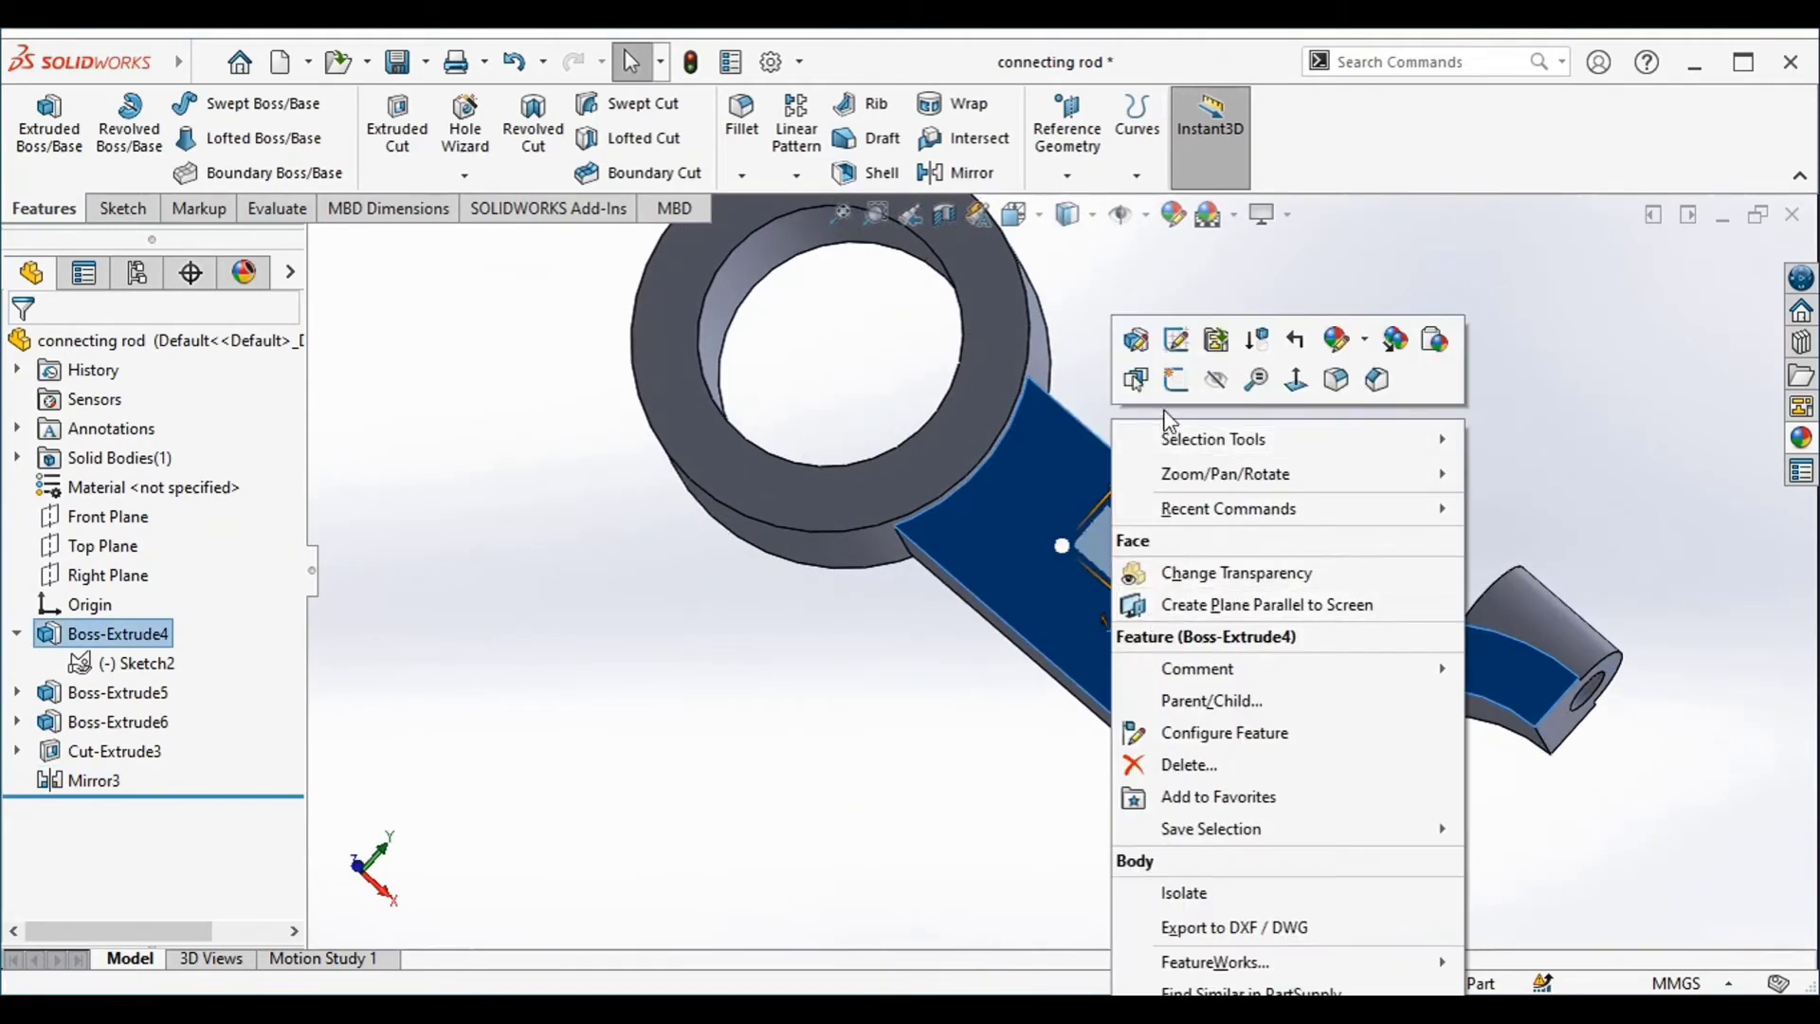
left_click(1182, 383)
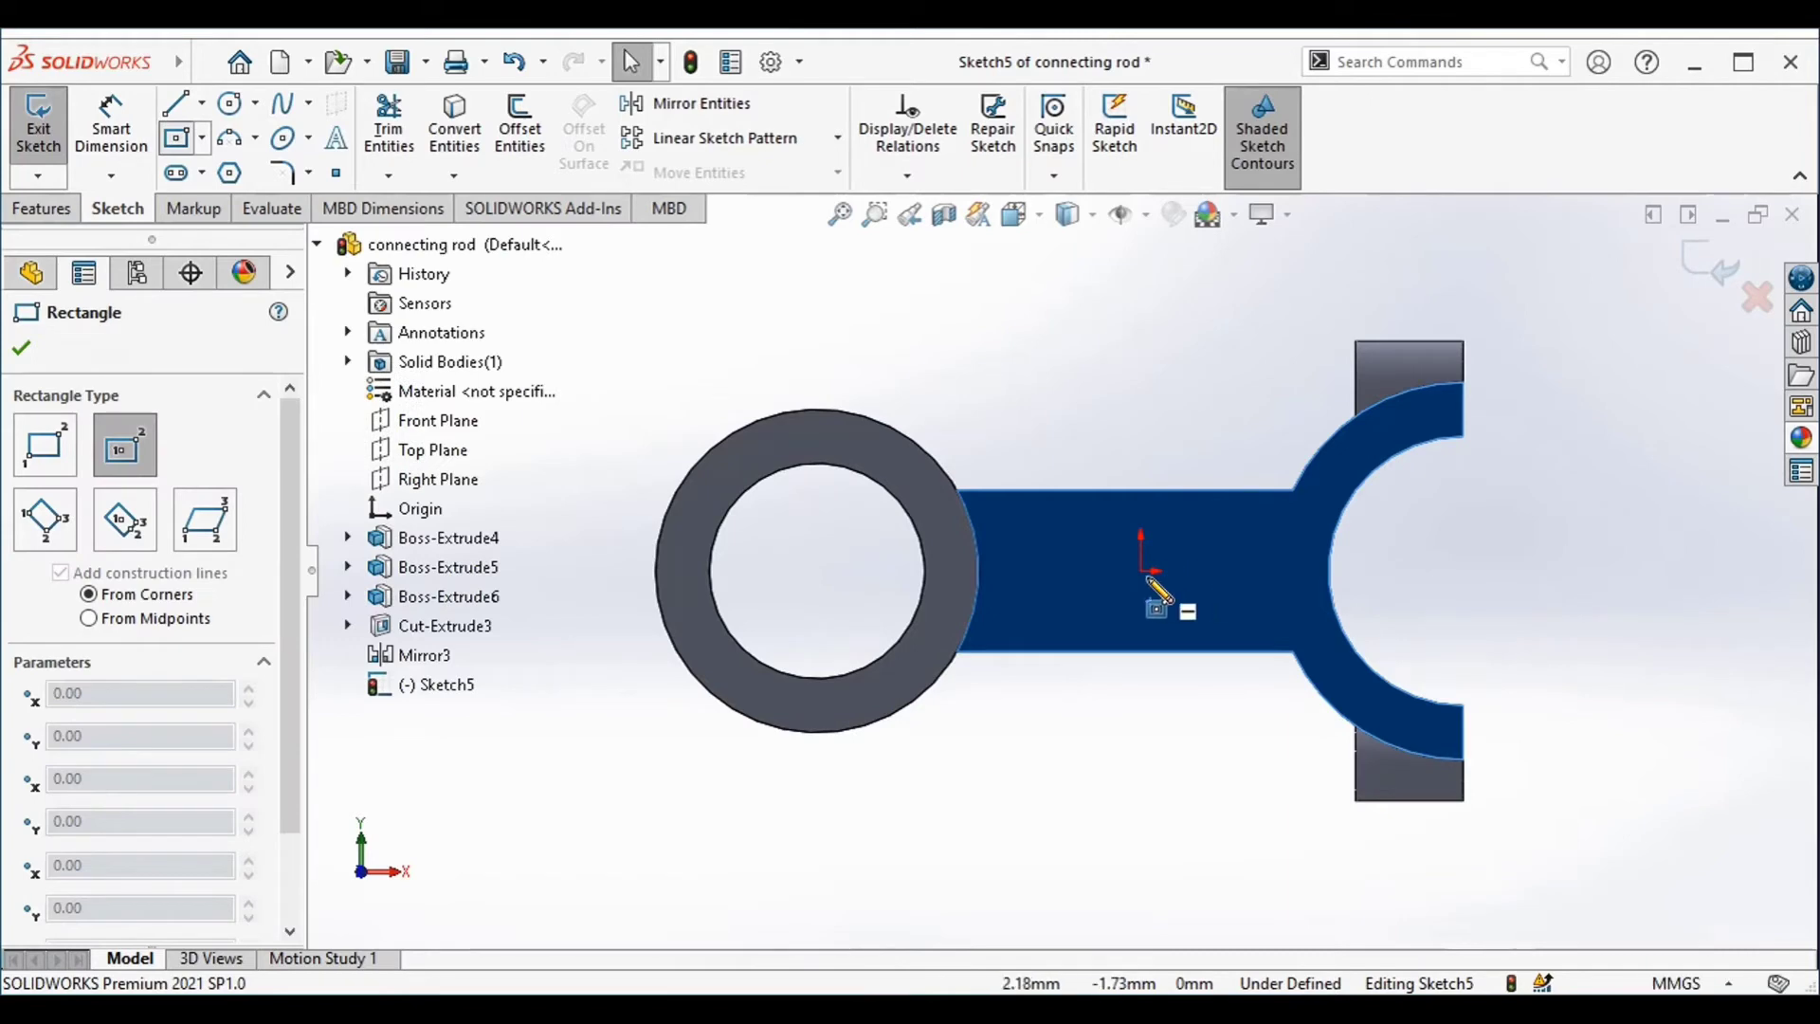
left_click(1141, 570)
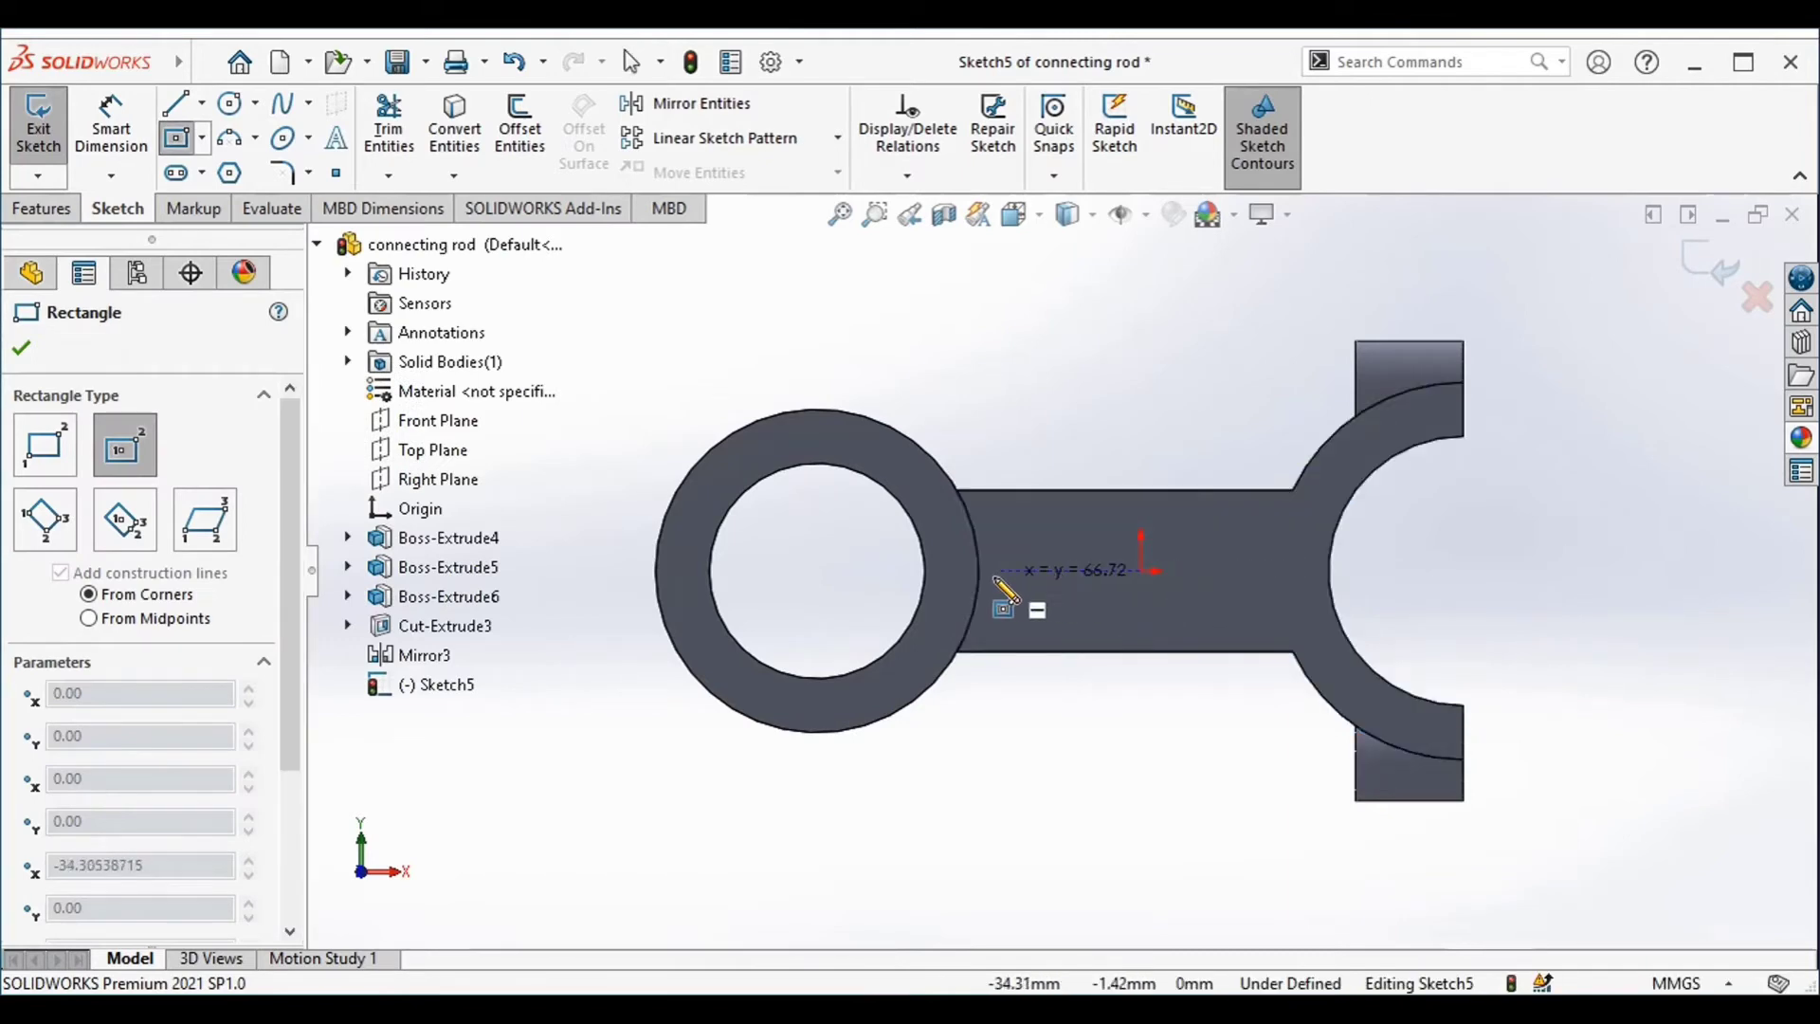
scroll(990, 550, "up", 3)
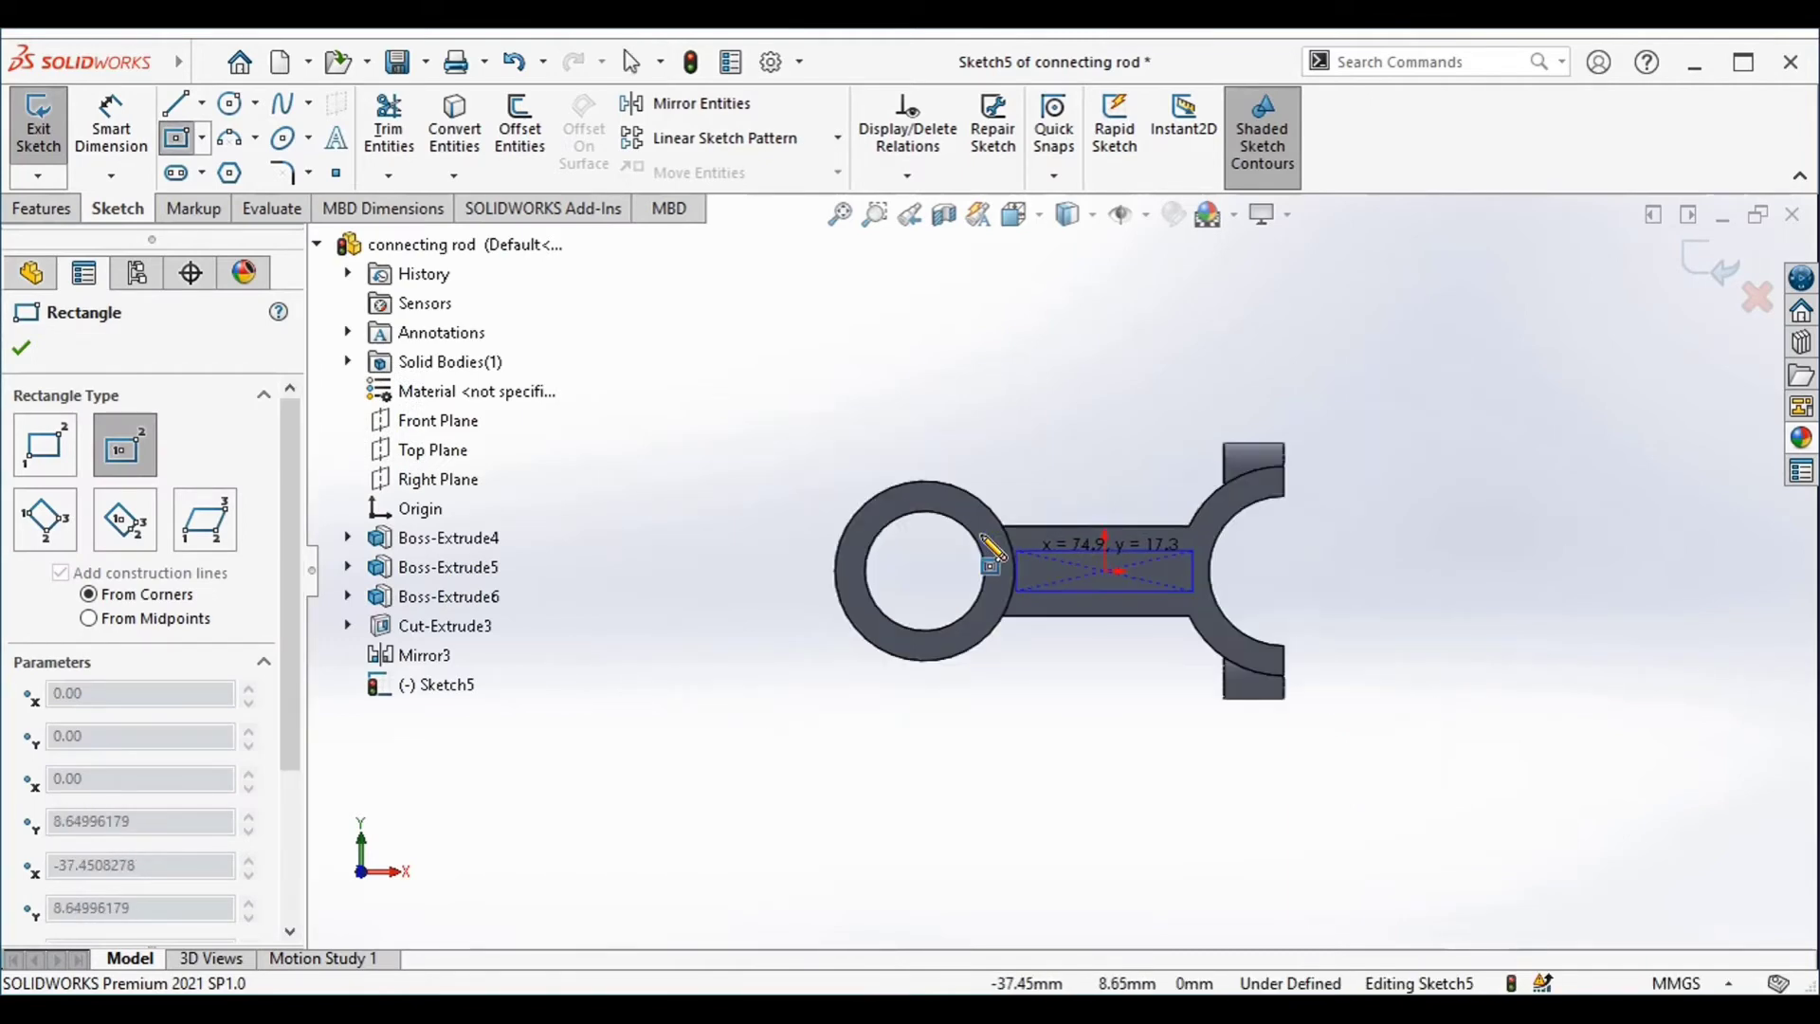
scroll(991, 558, "down", 6)
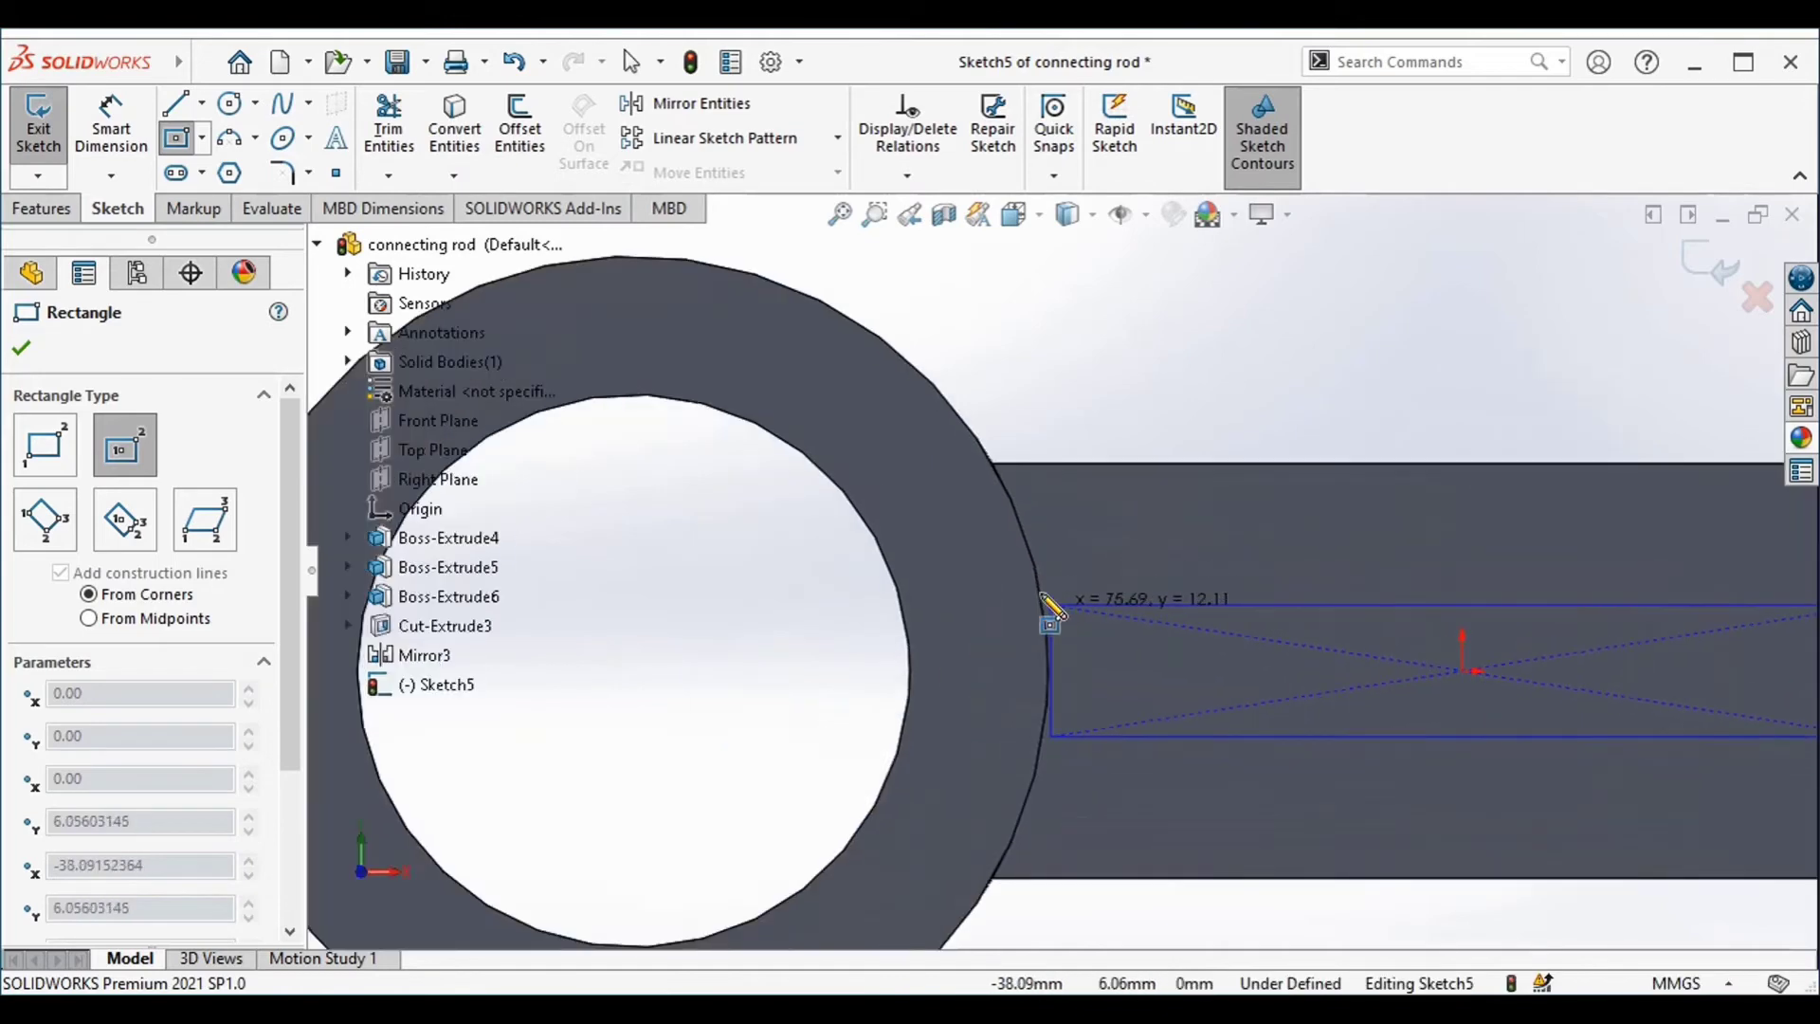
left_click(1037, 578)
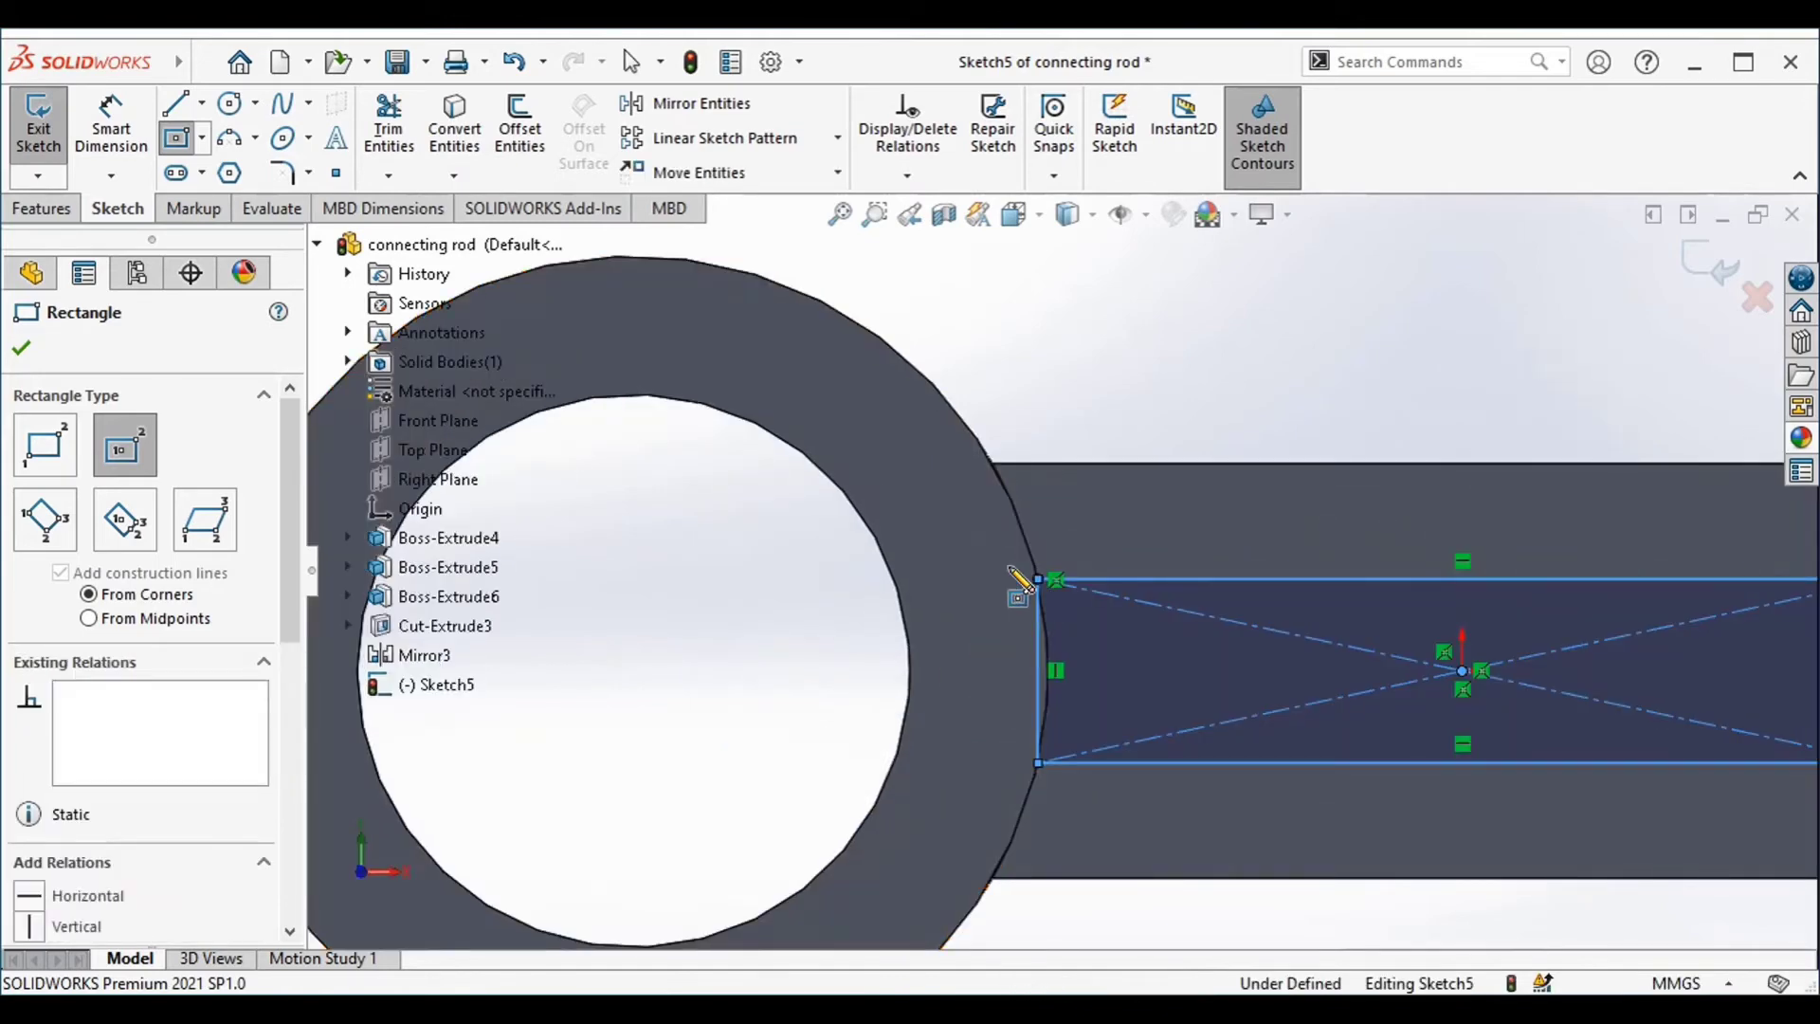
scroll(956, 540, "up", 1)
scroll(940, 533, "down", 3)
scroll(941, 533, "up", 5)
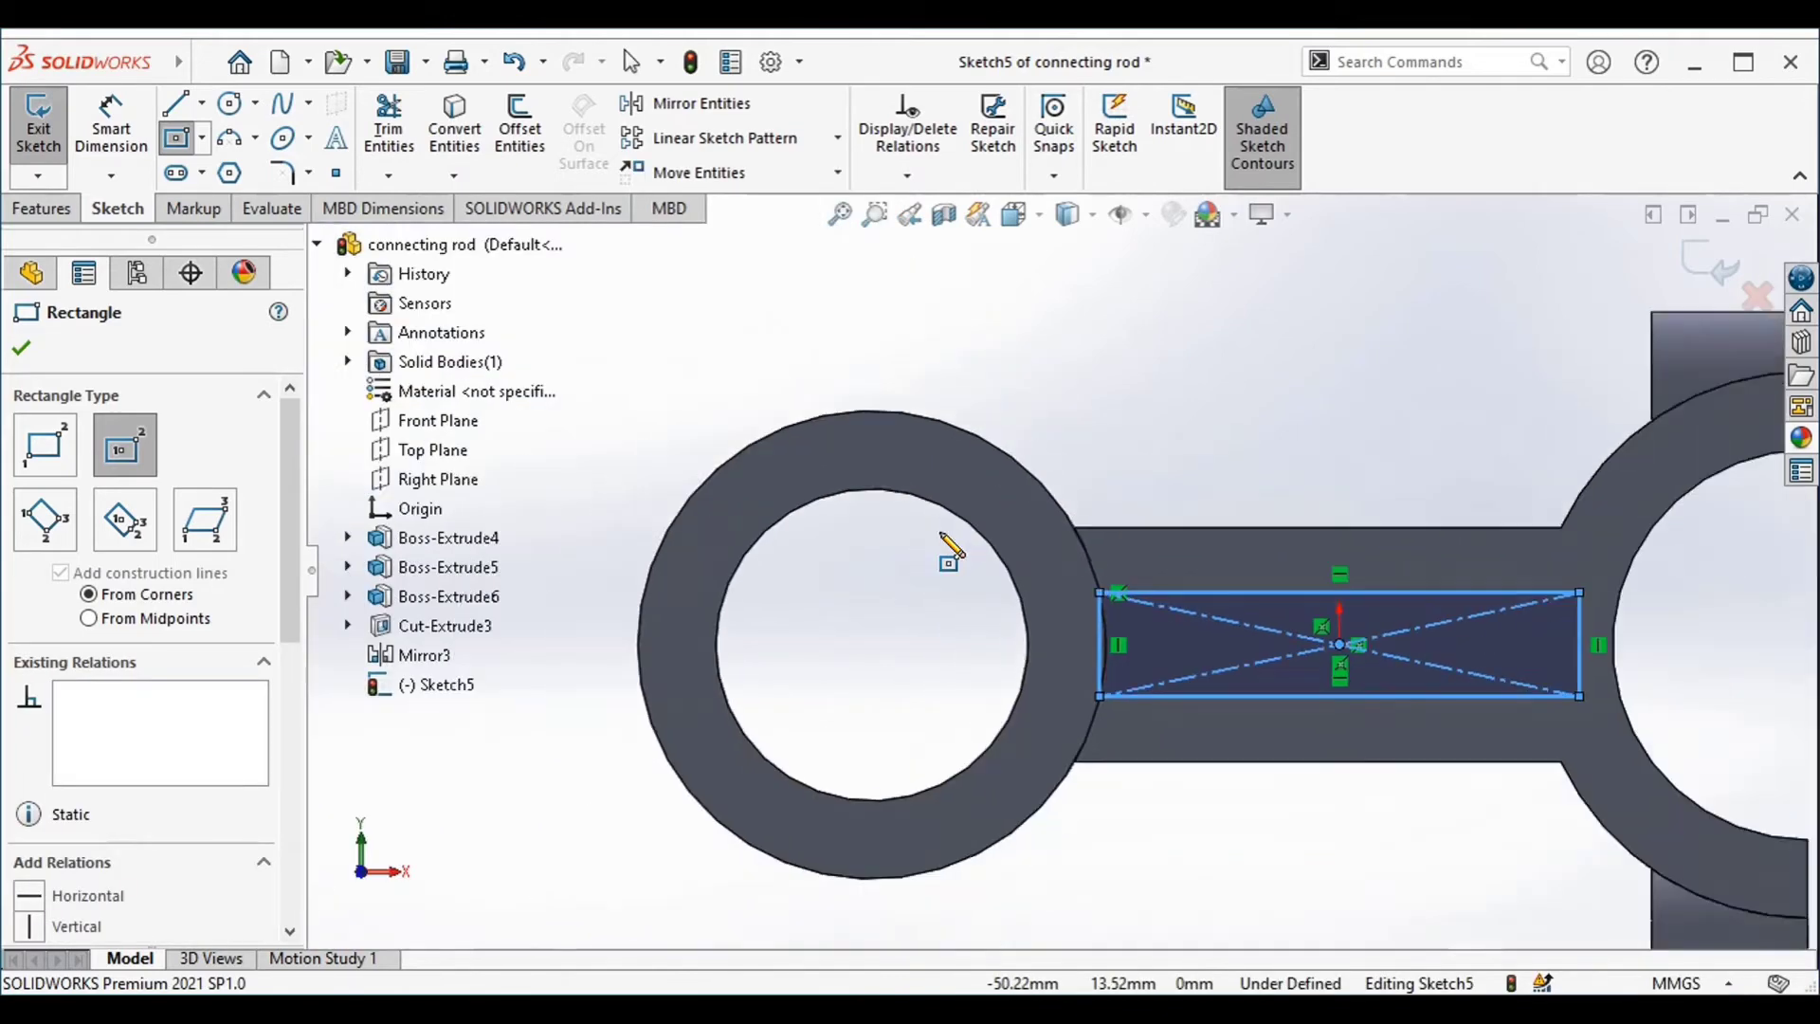
scroll(1667, 599, "down", 1)
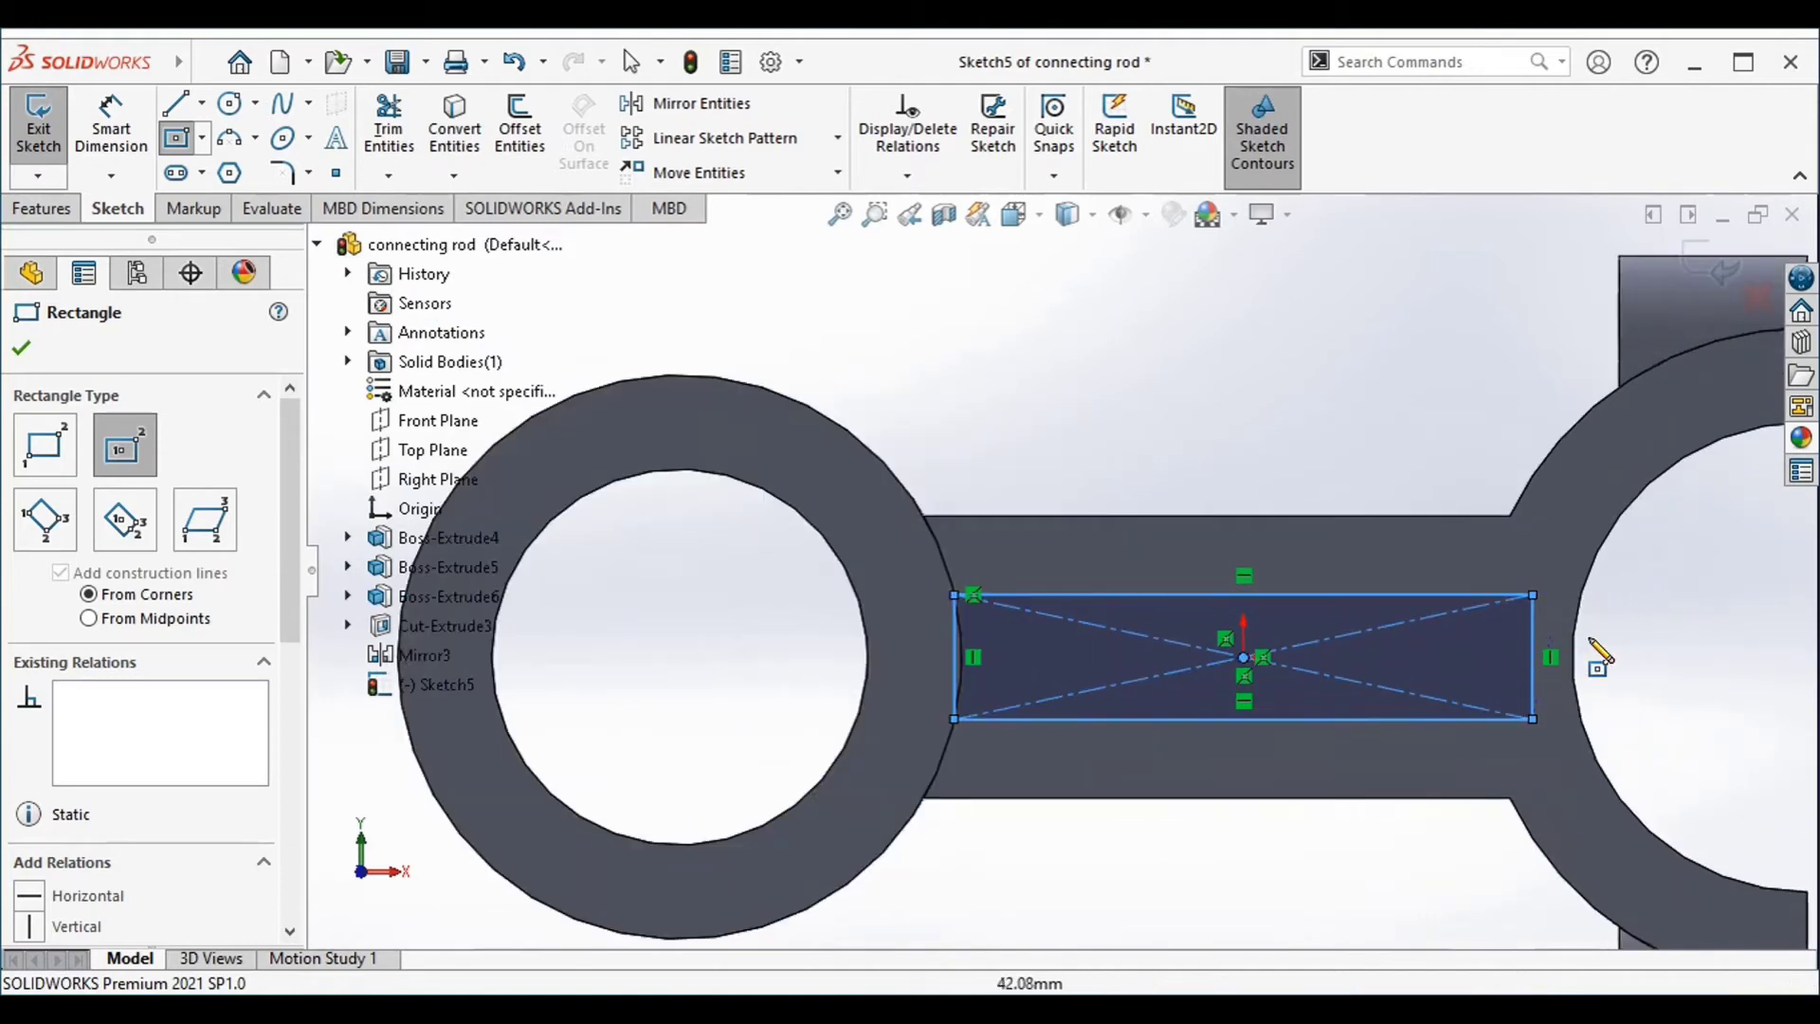
Dimension the gap between the rectangle's upper side and the shank's upper edge as 7.62 mm
left_click(142, 142)
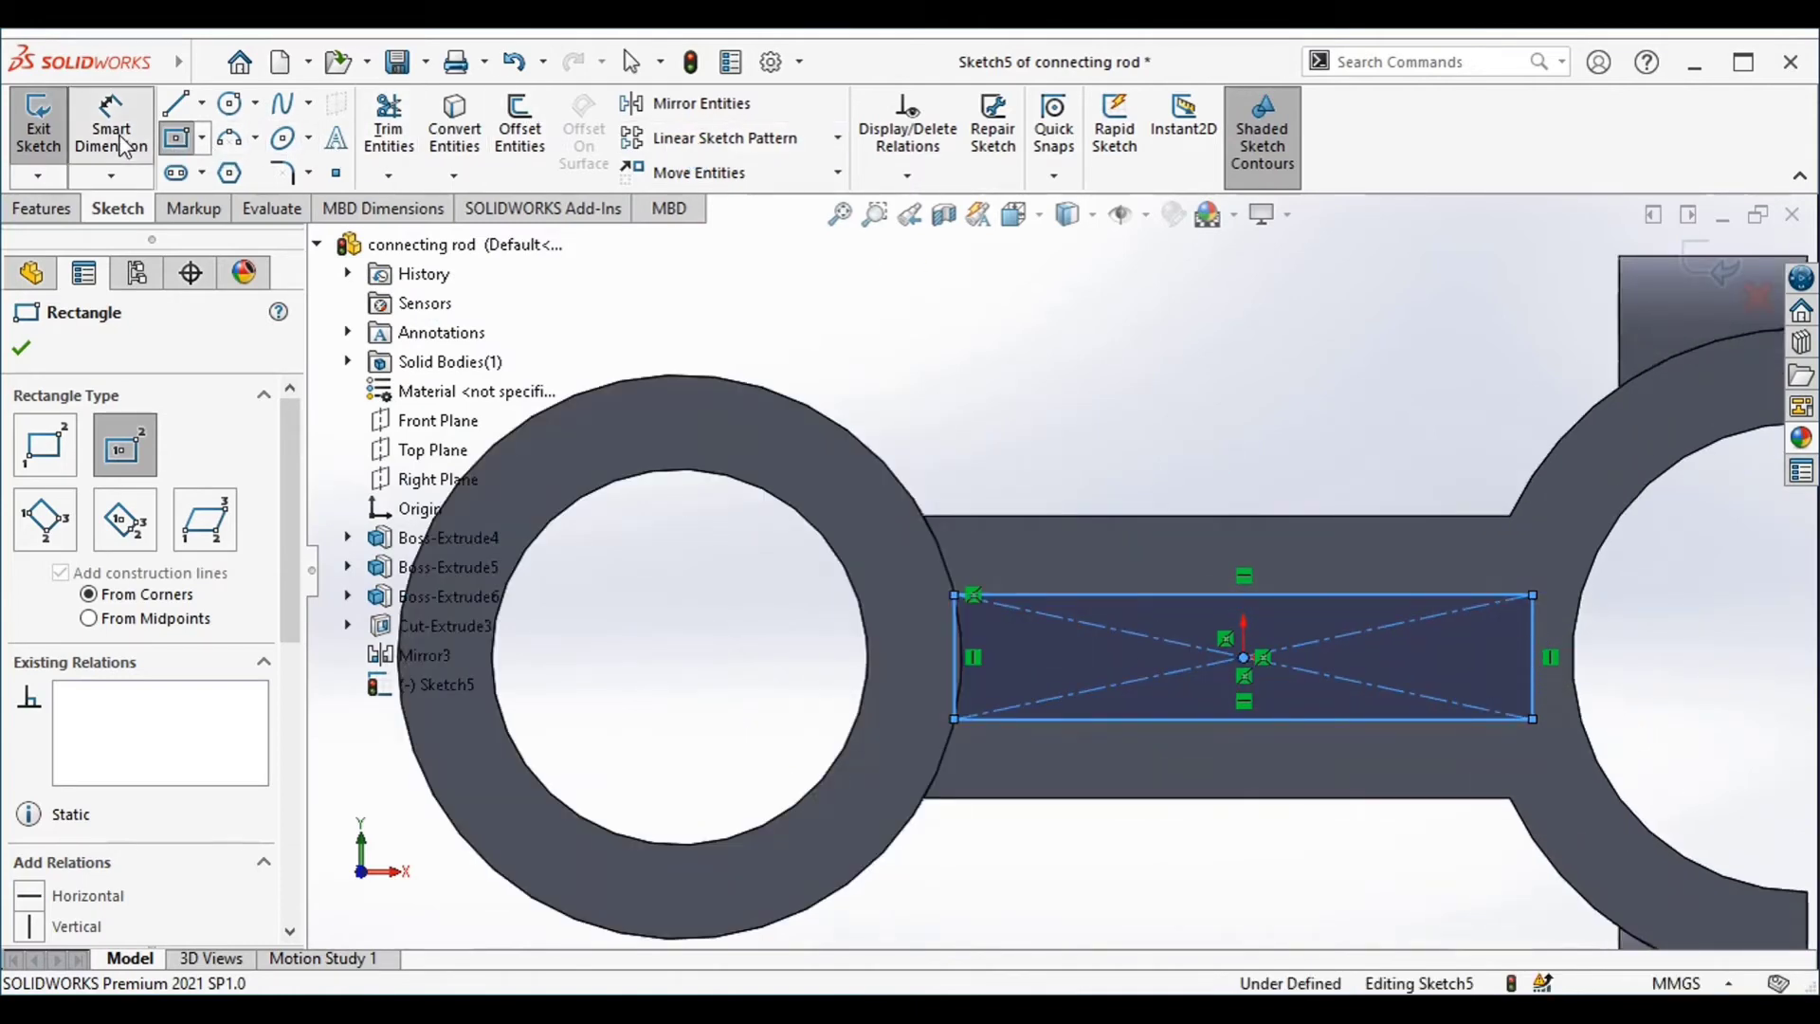
left_click(1081, 595)
left_click(1091, 519)
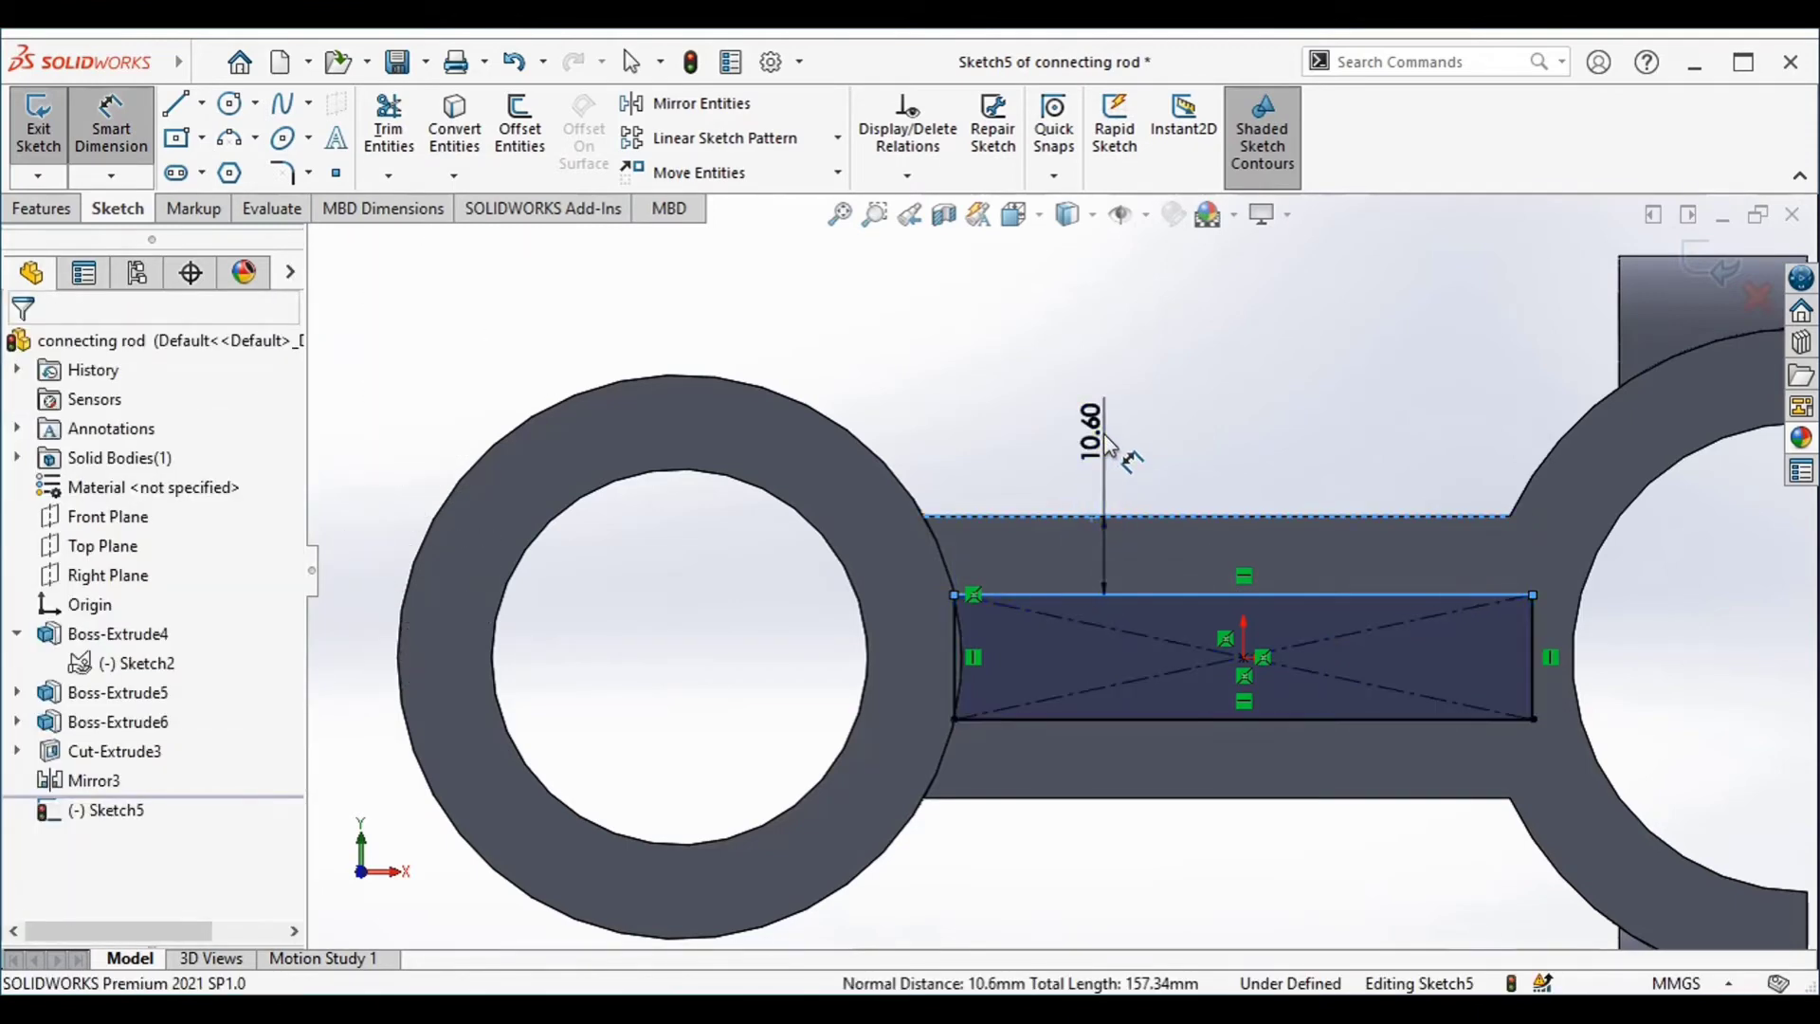
left_click(1109, 445)
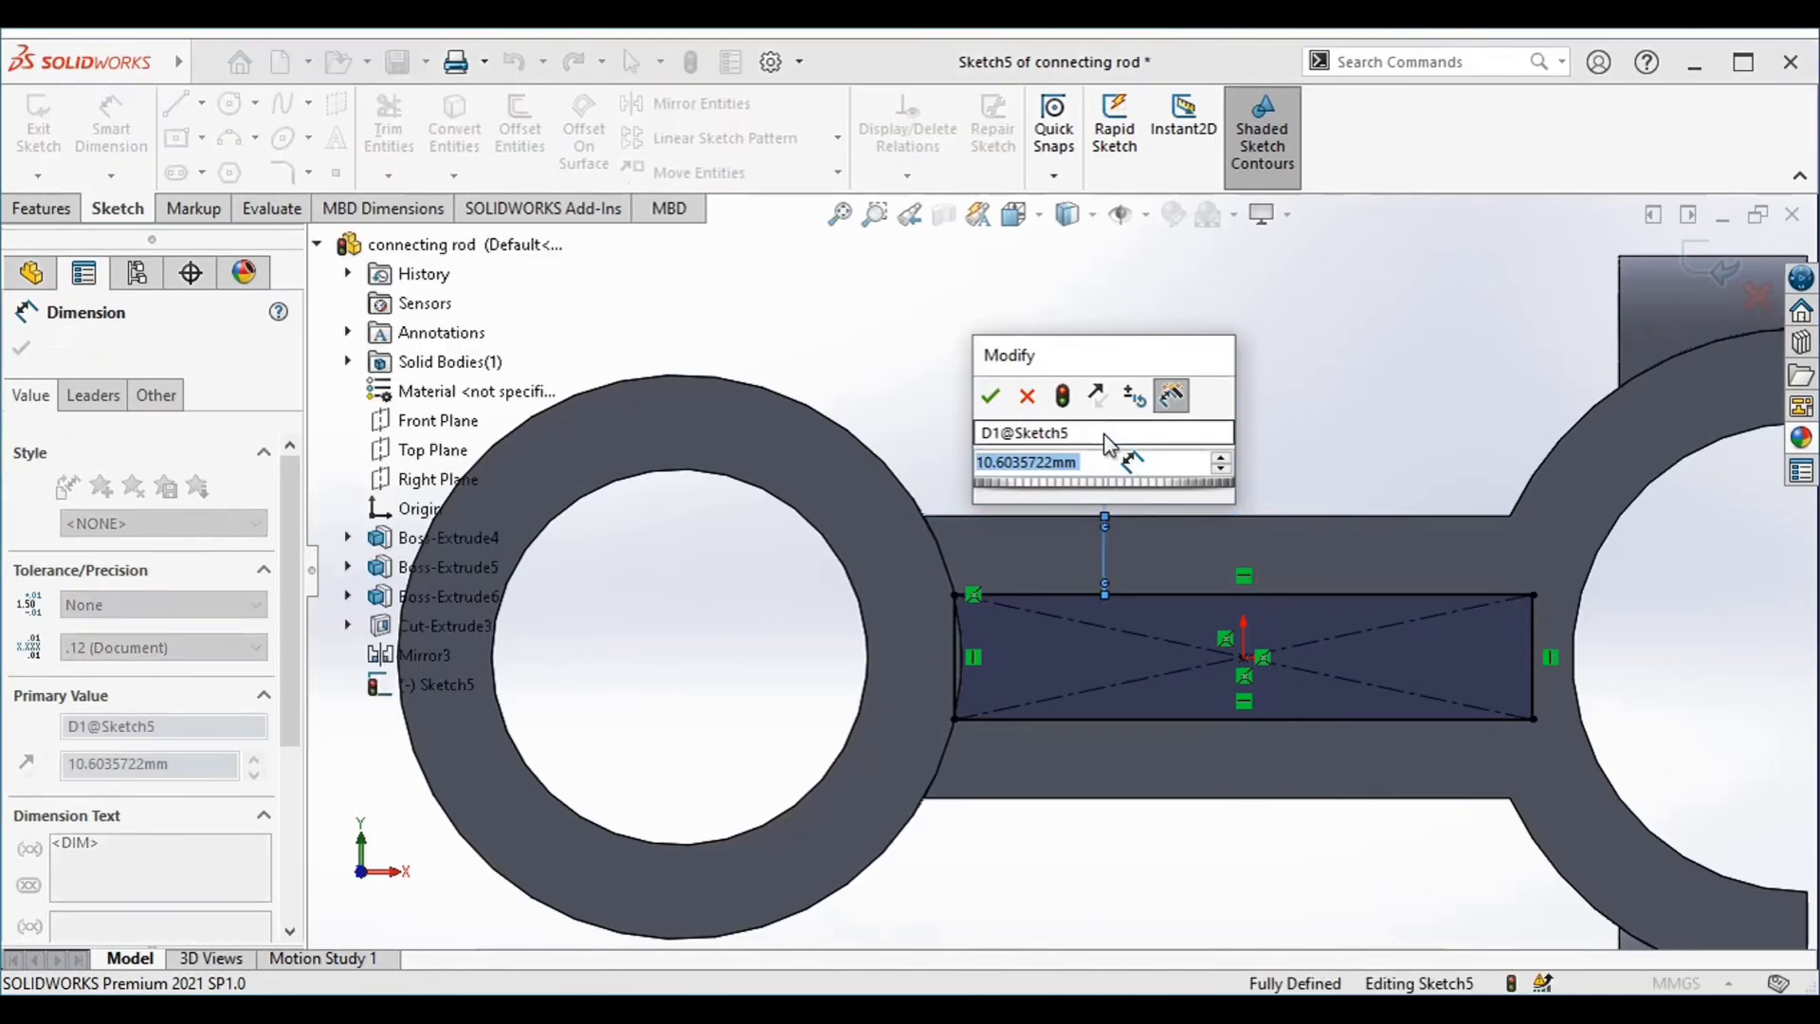
type("7")
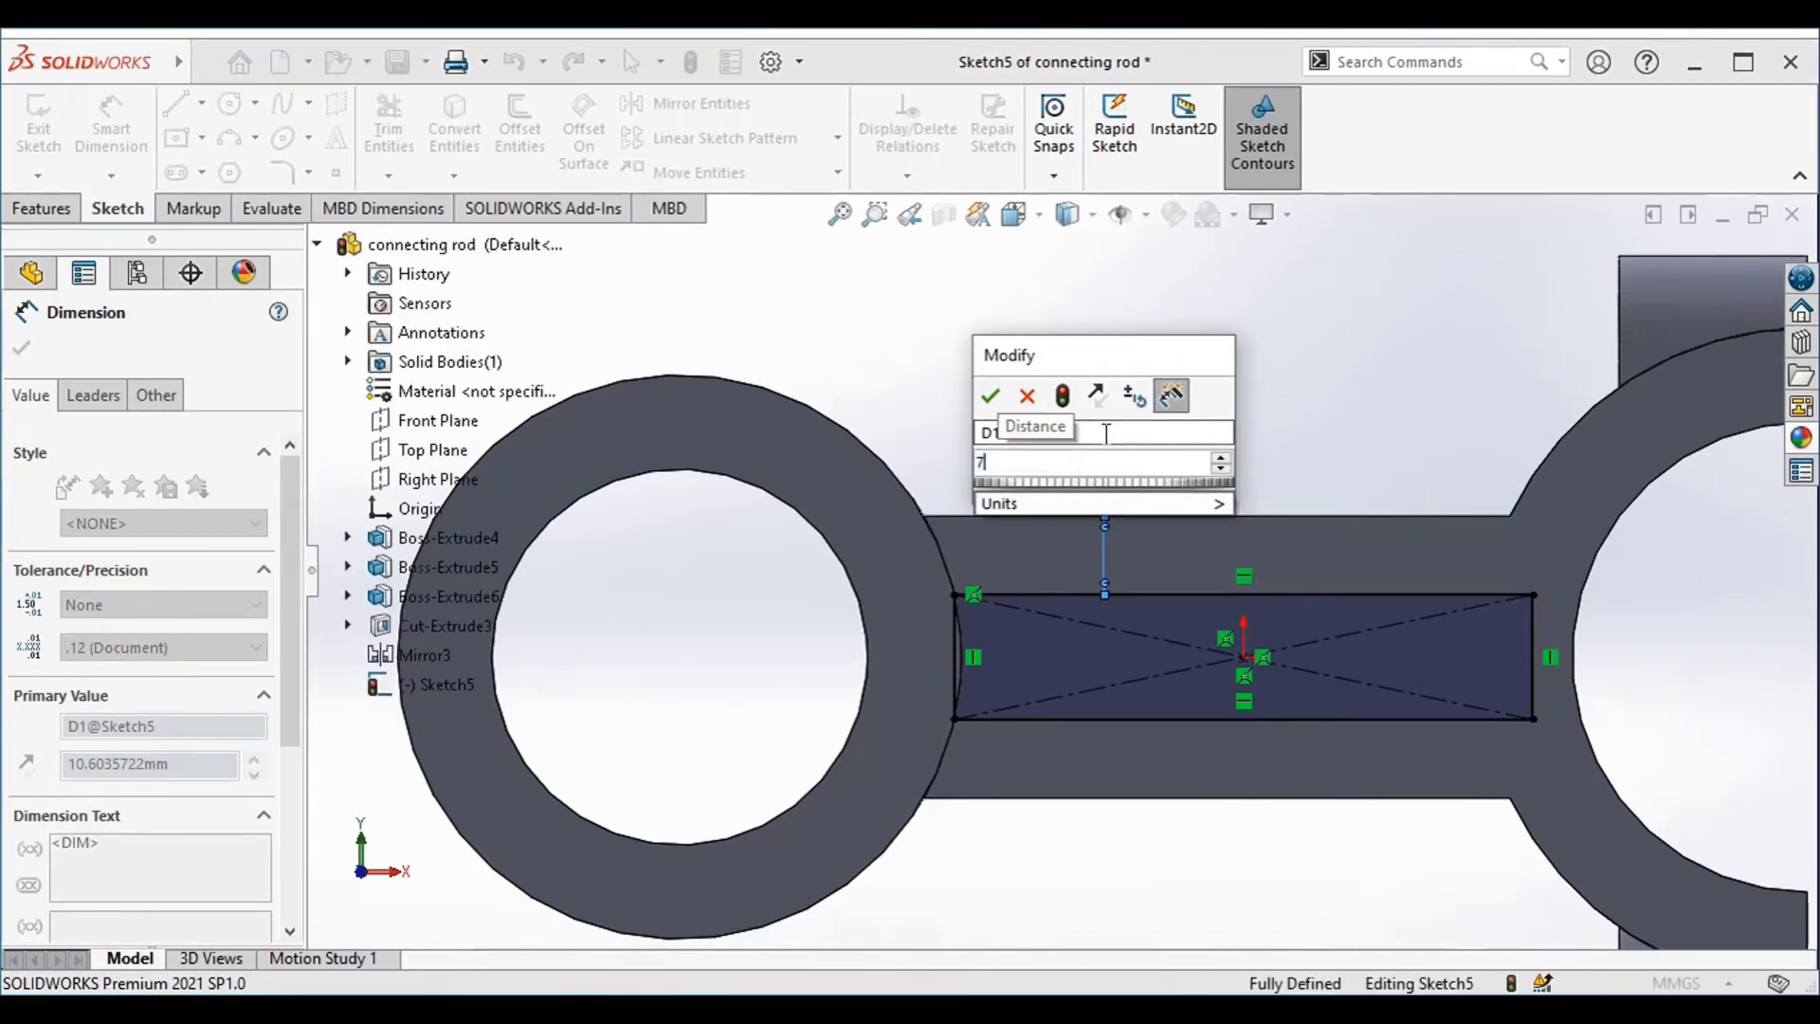
type(".62")
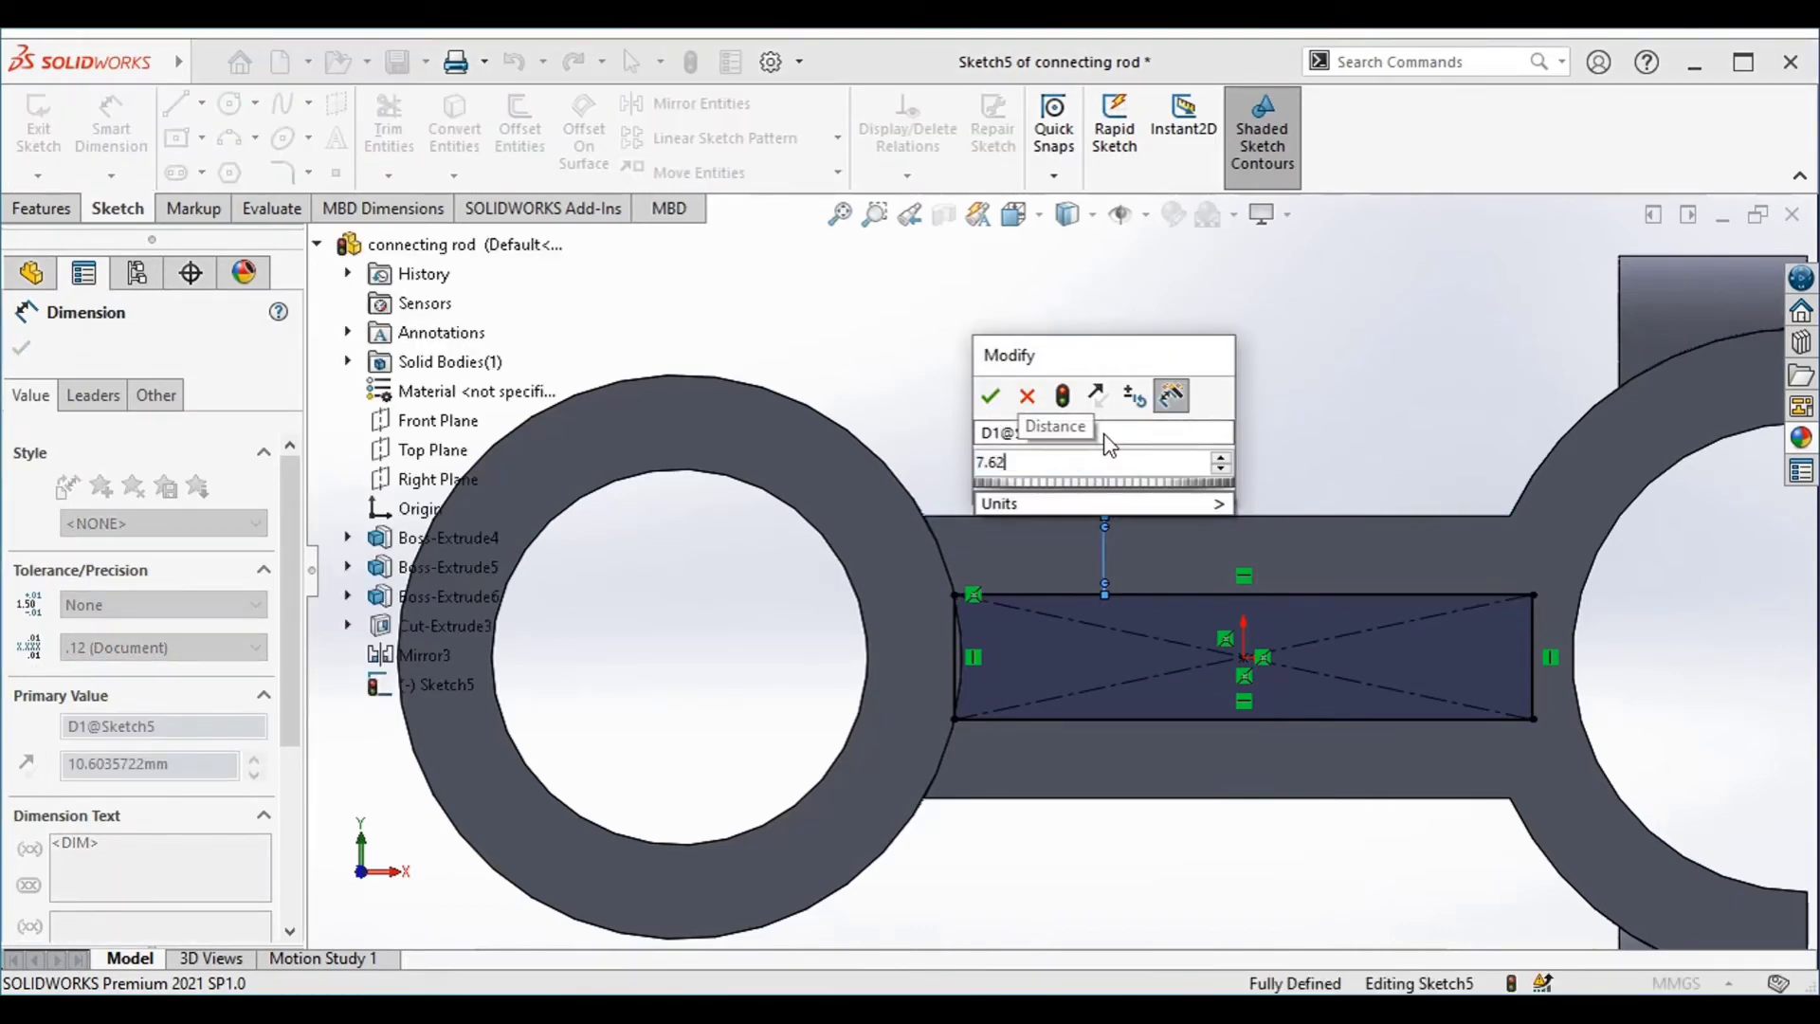
key("Return")
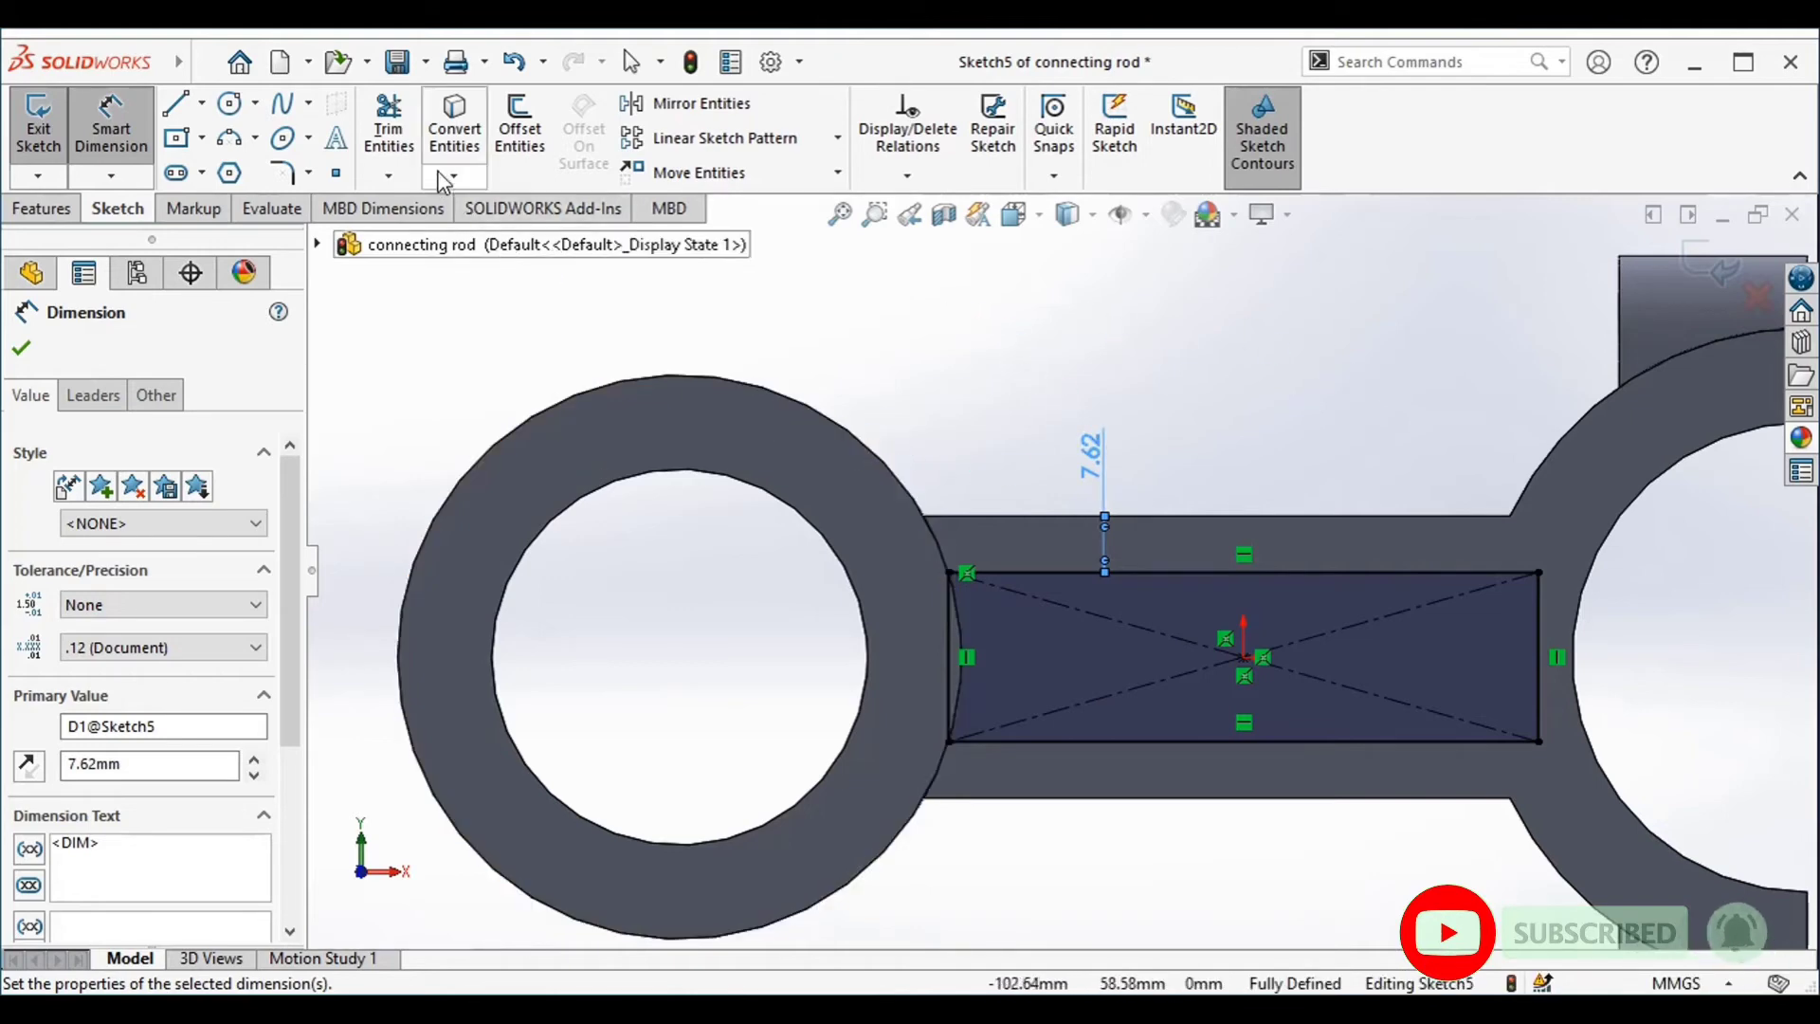
Convert the ring's outer edge into the sketch, and trim the excess circle and the rectangle's end line so the arc closes the profile
left_click(455, 137)
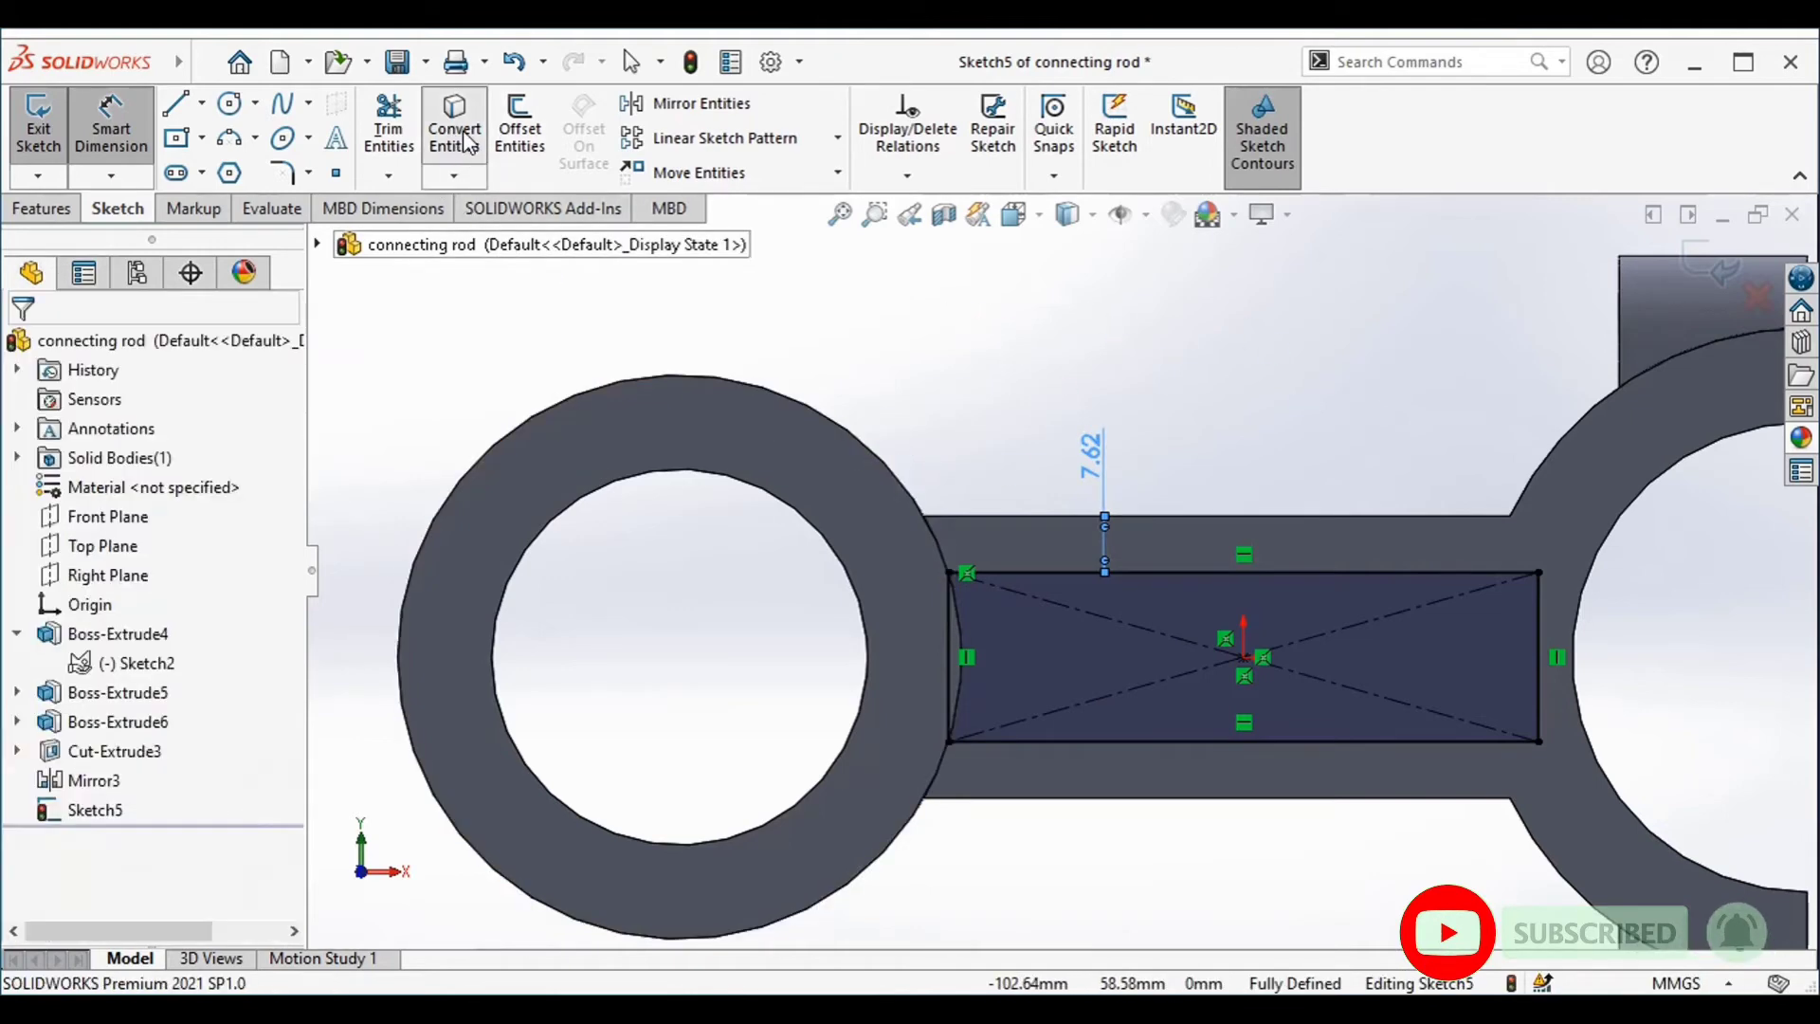
left_click(785, 400)
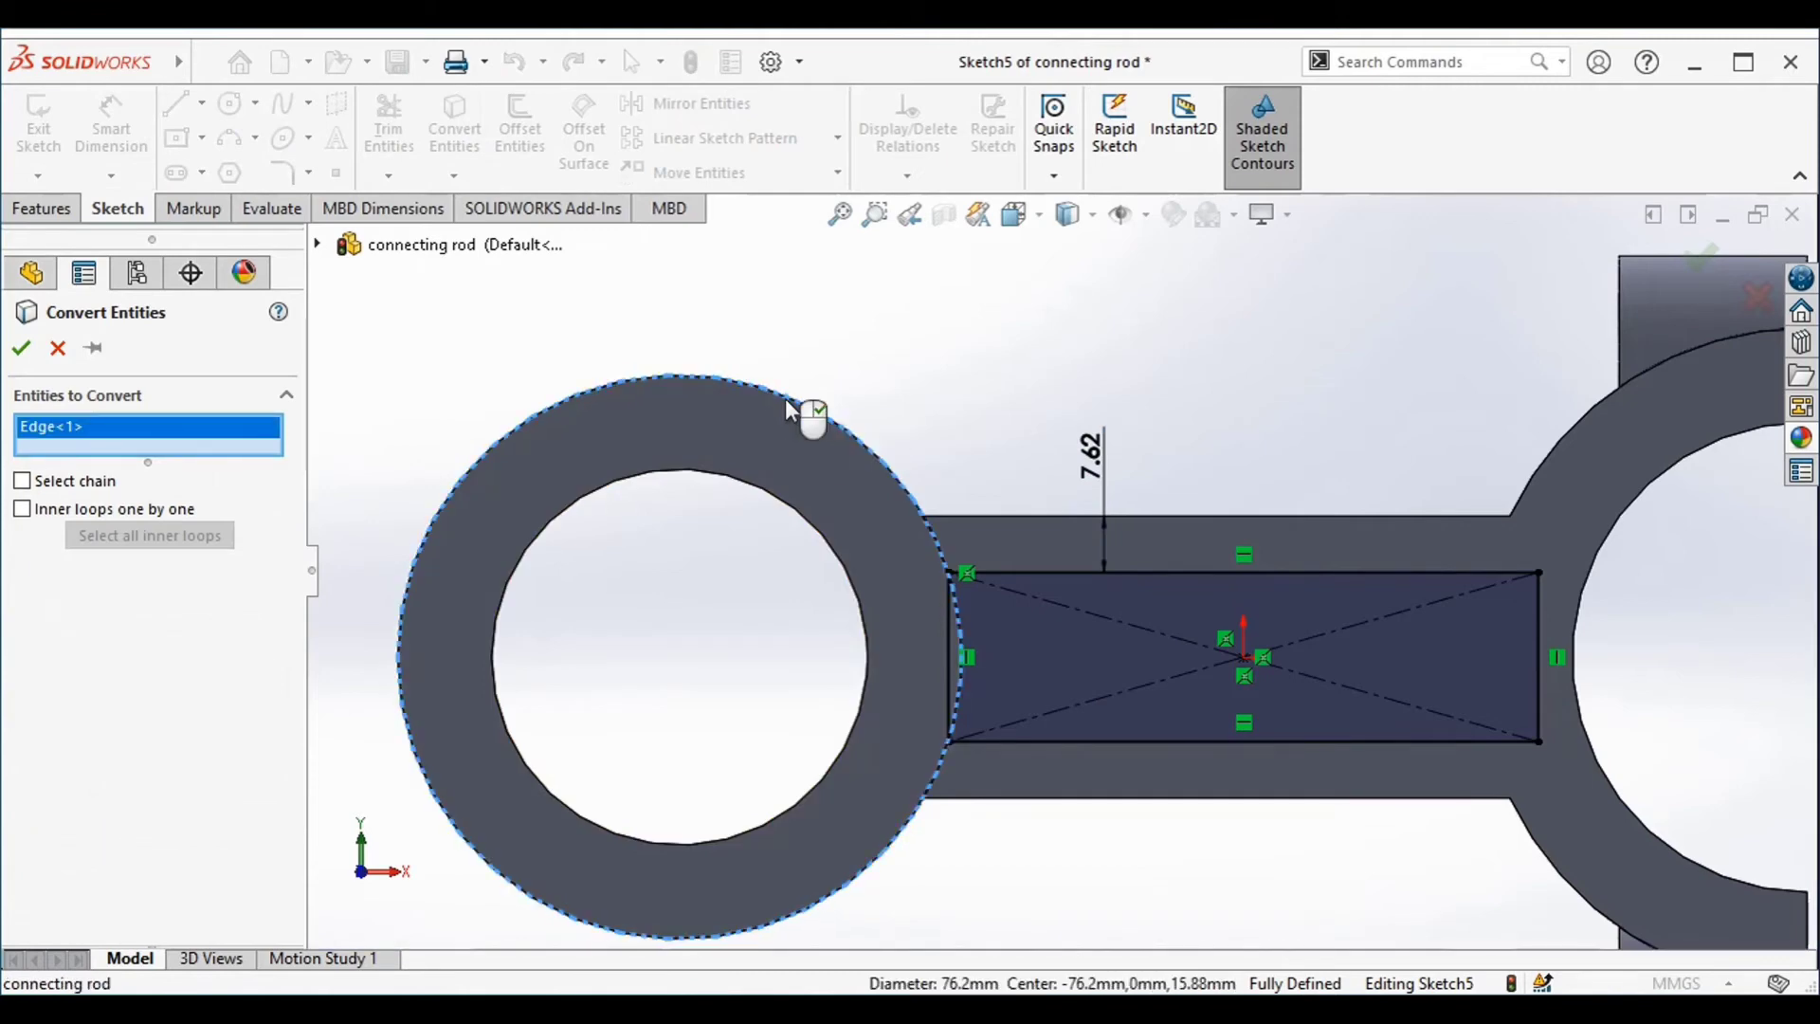
left_click(22, 353)
left_click(403, 157)
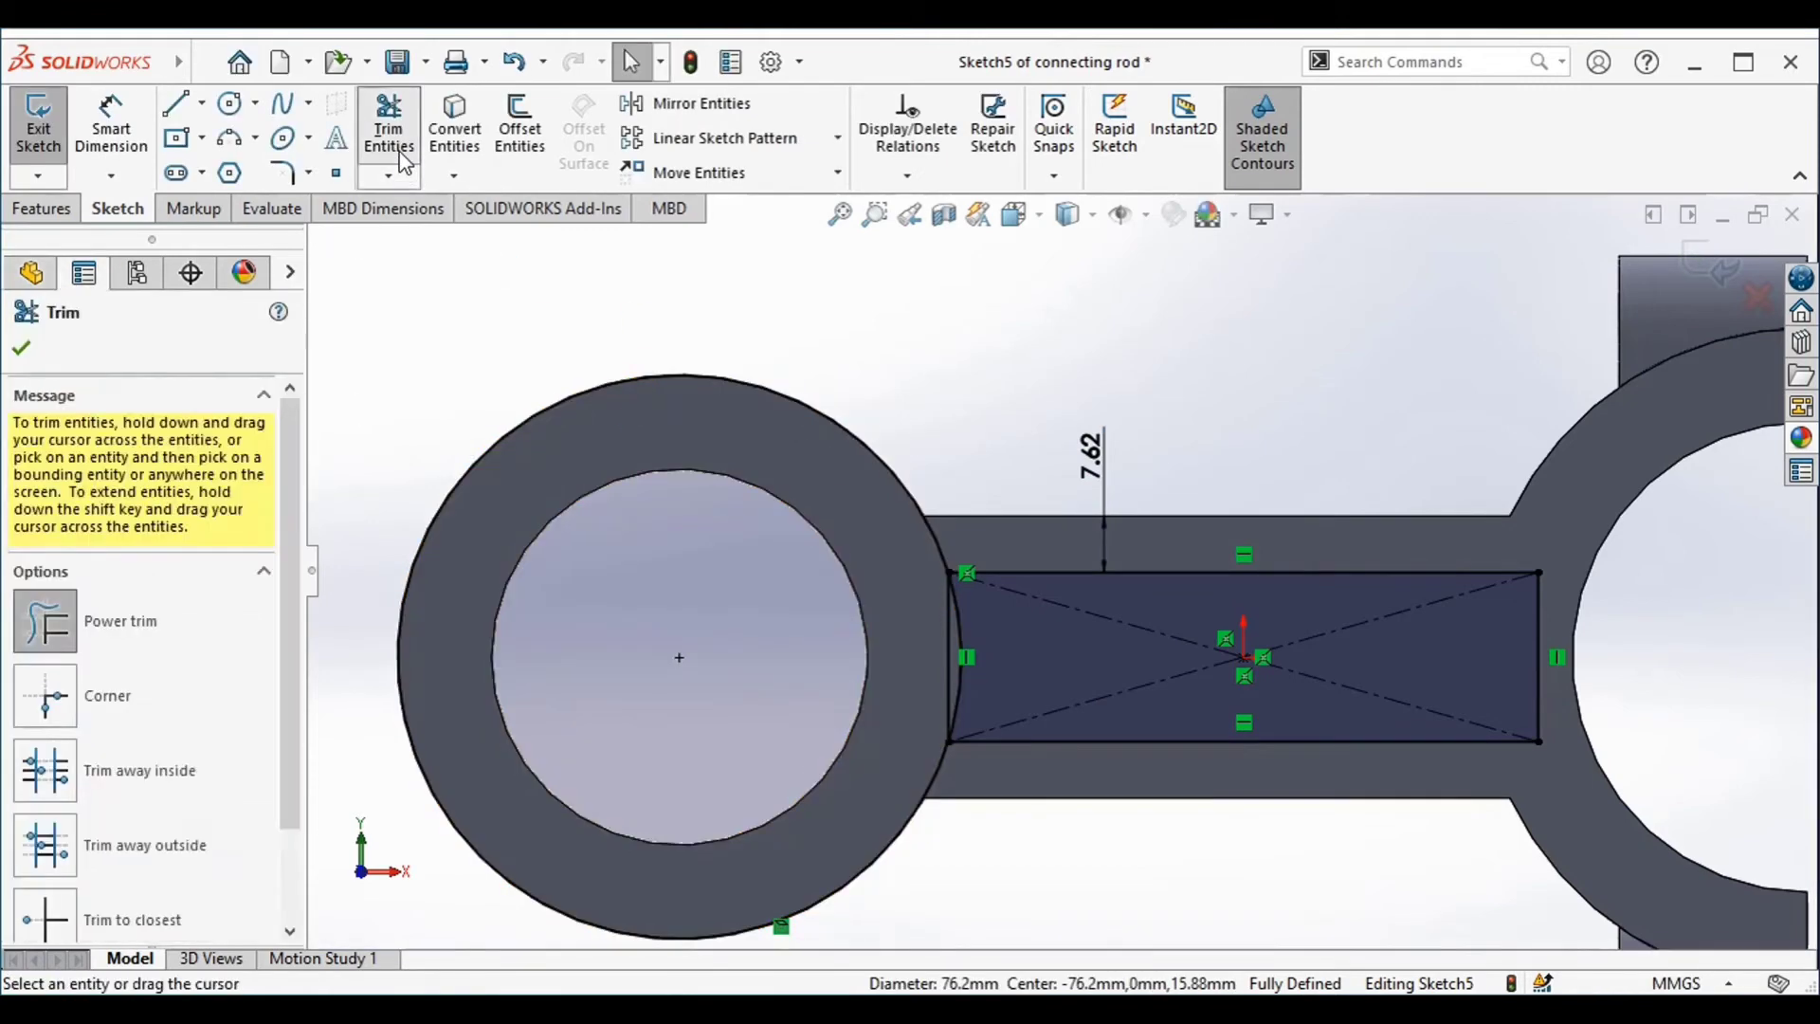
left_click_drag(887, 465, 871, 507)
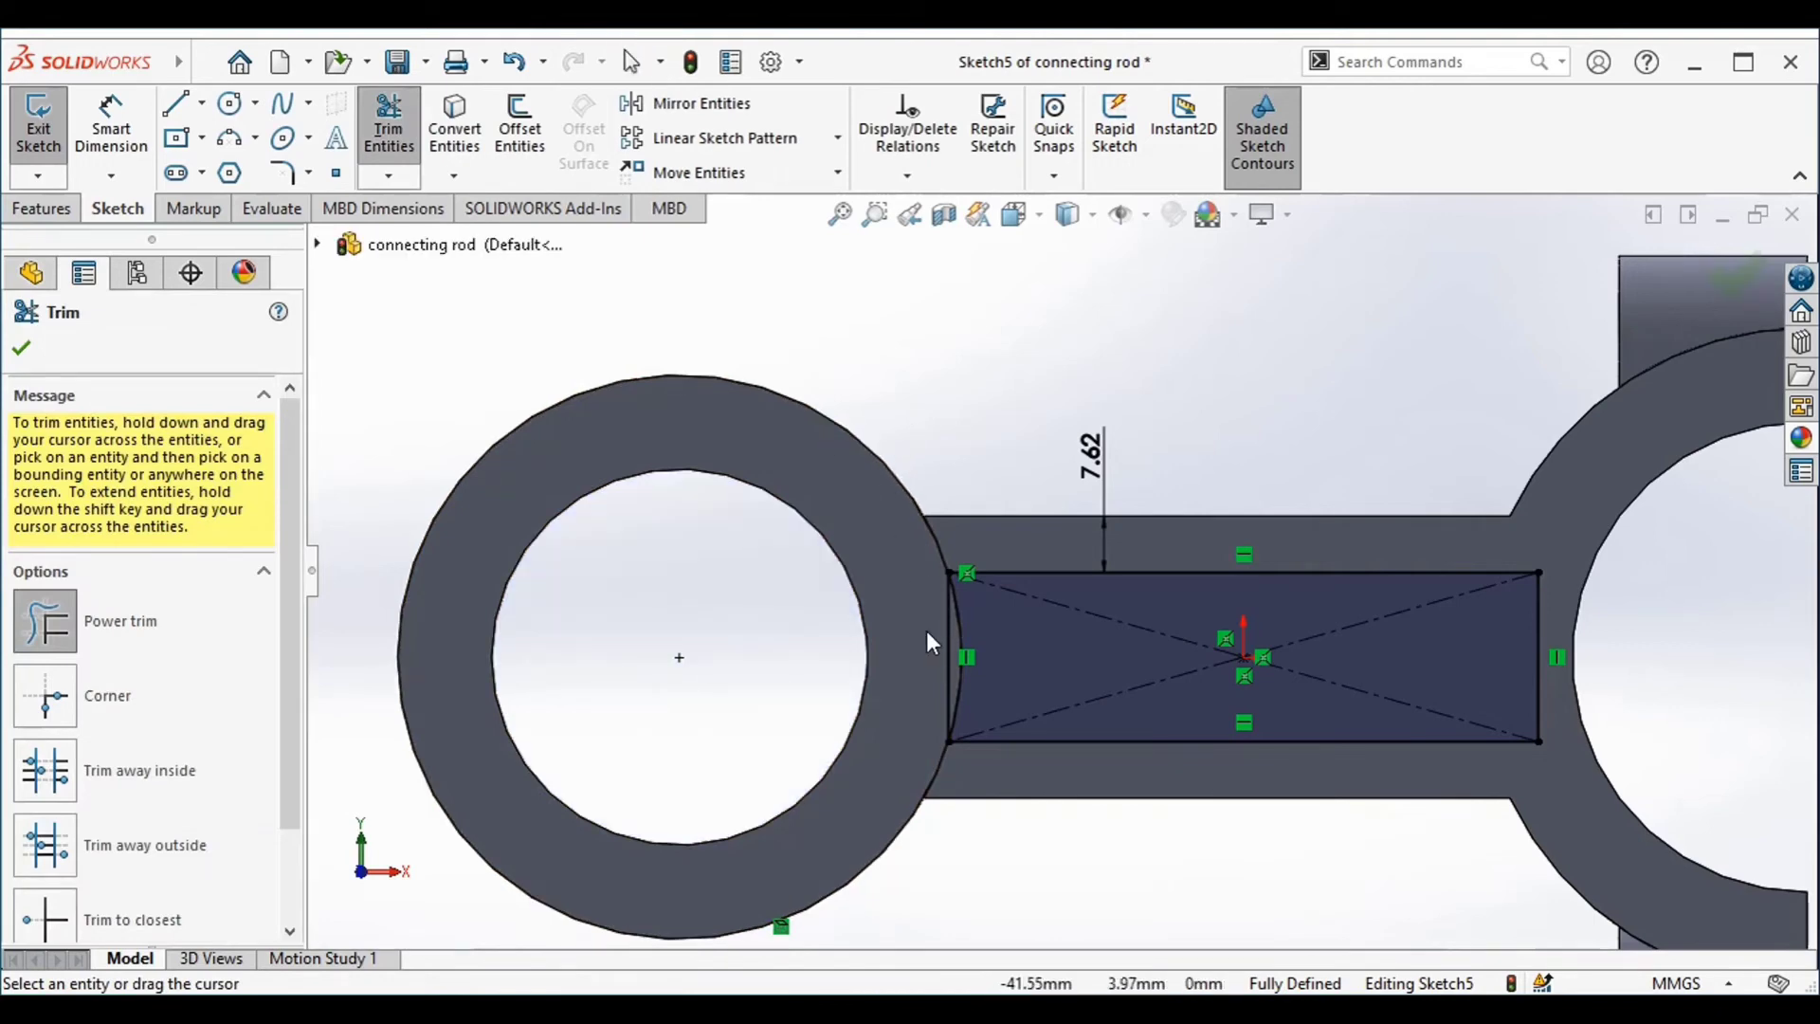
left_click_drag(945, 652, 953, 645)
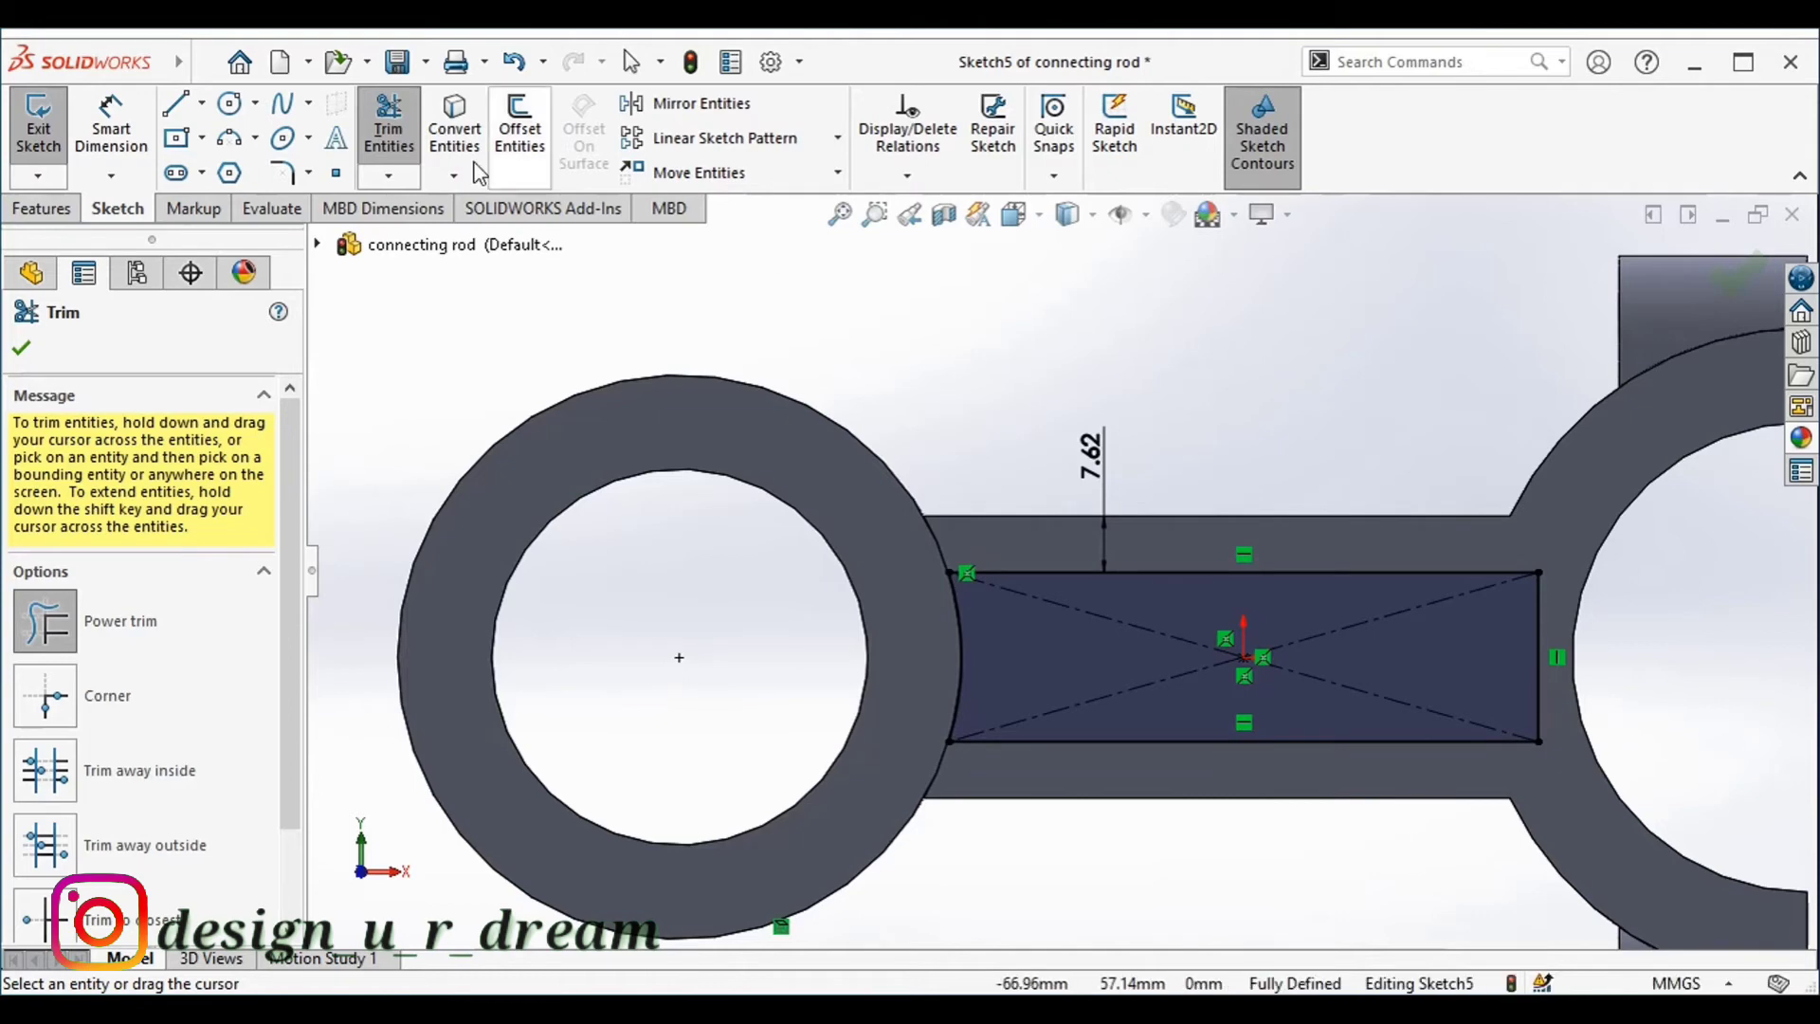
Cut-extrude the arc-ended rectangular profile into the shank with a Blind depth of 6.35 mm
left_click(38, 212)
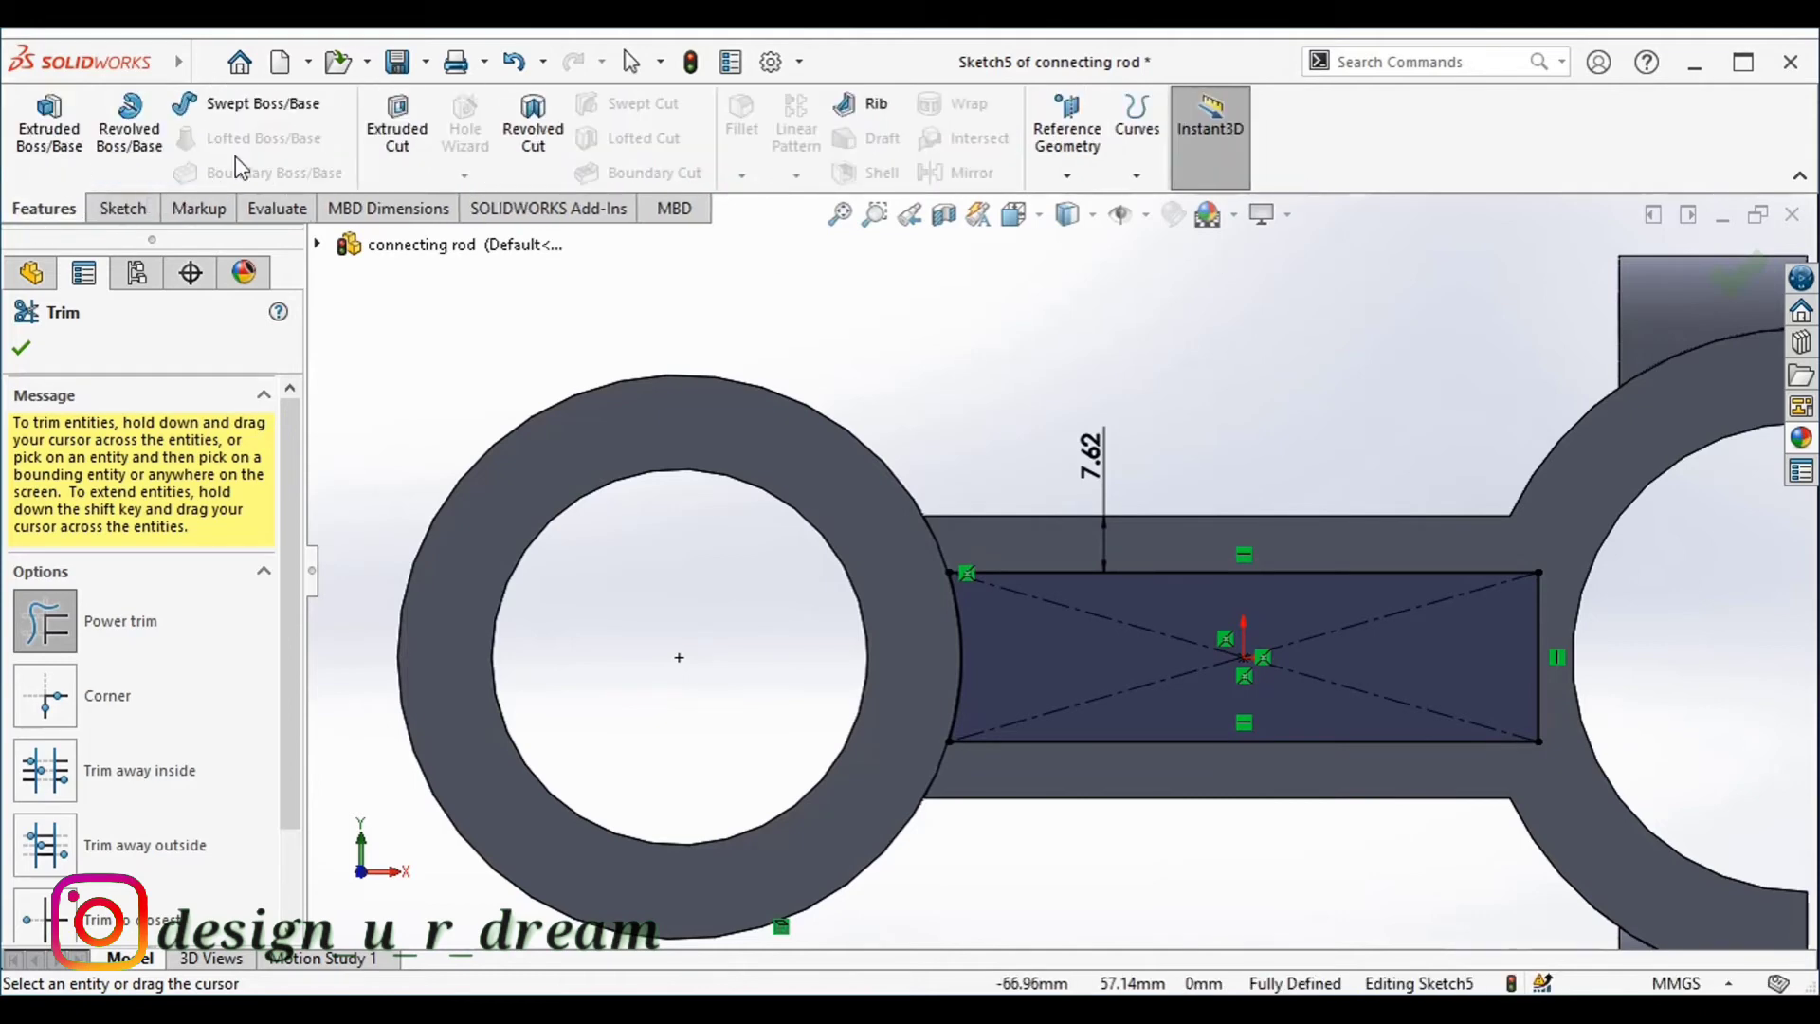
left_click(401, 142)
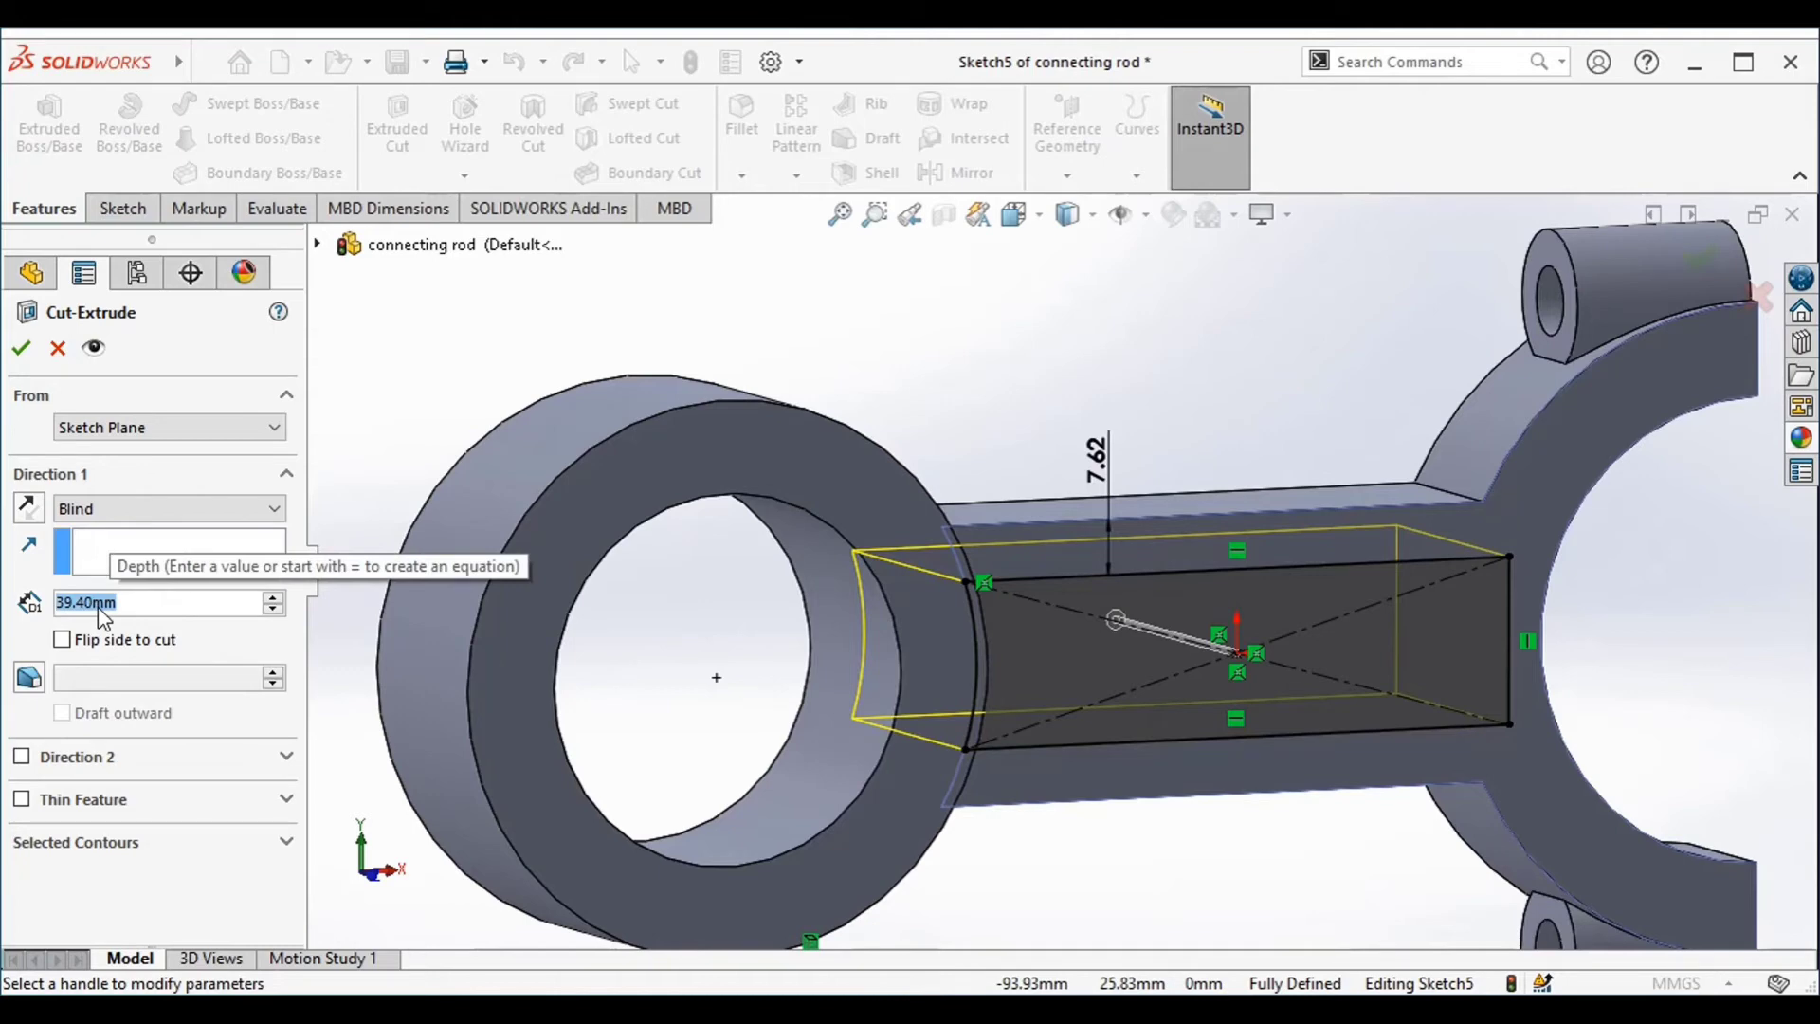
type("6.")
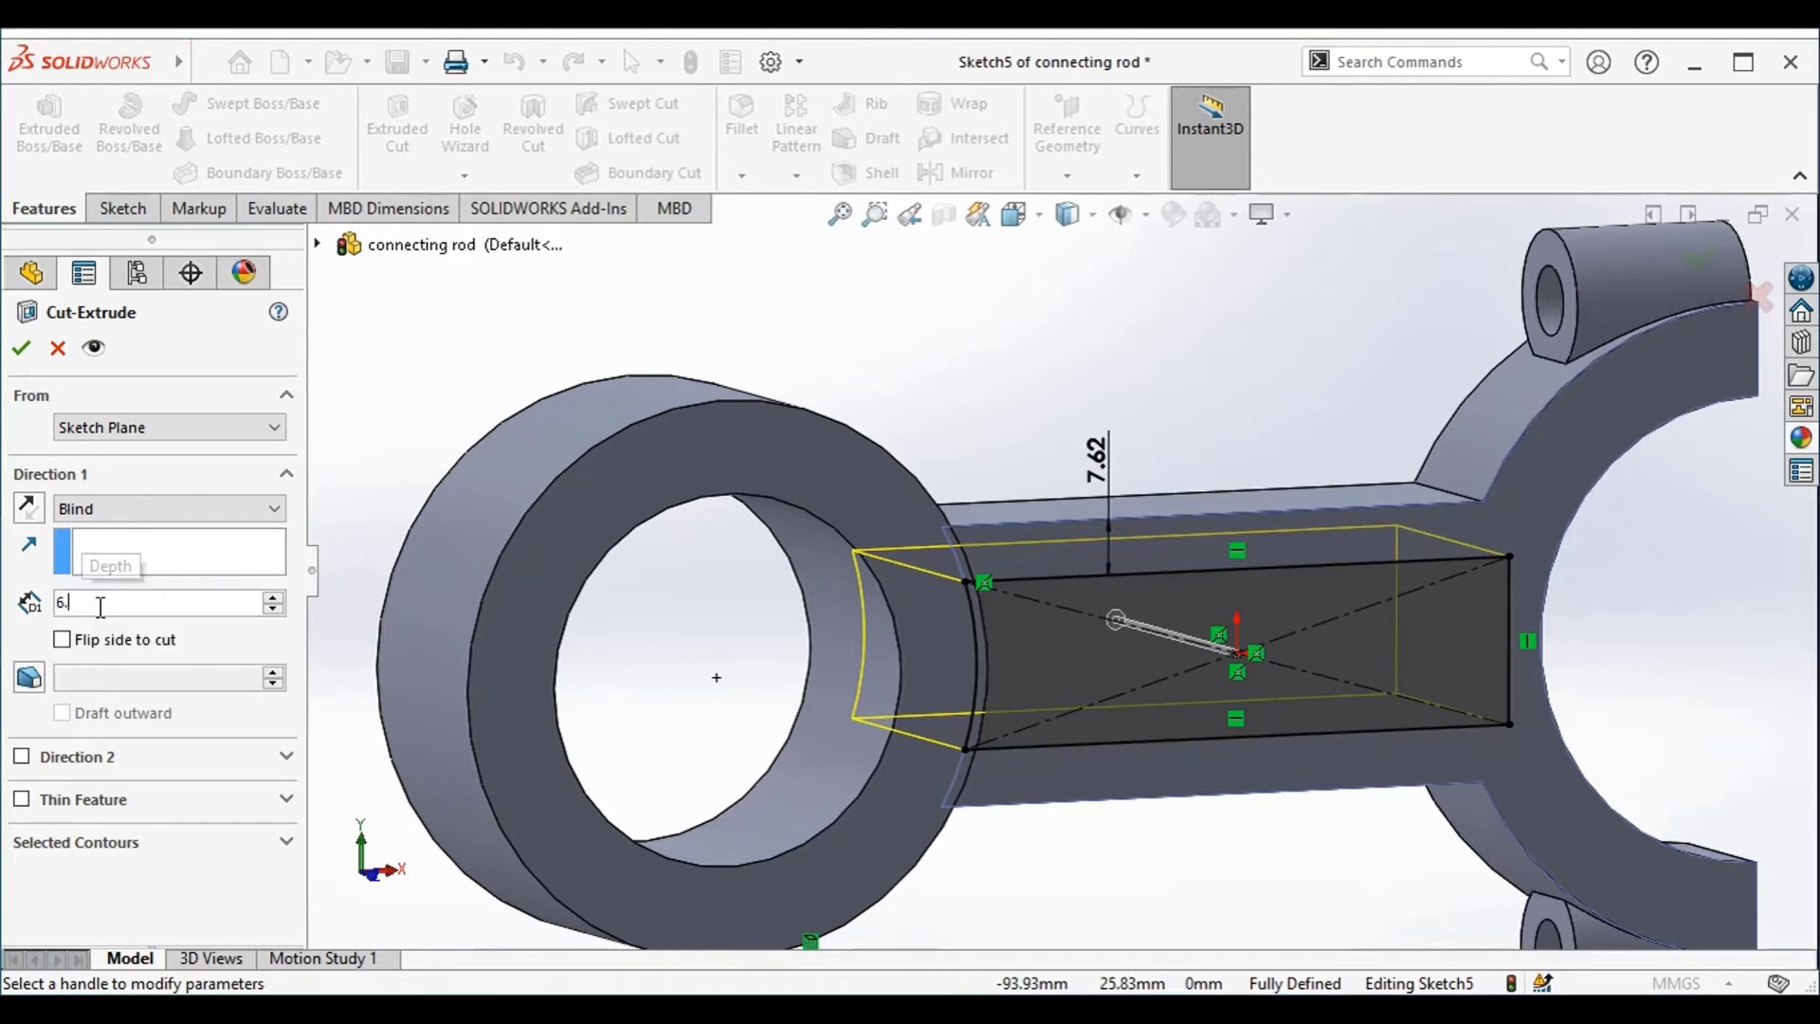
type("35")
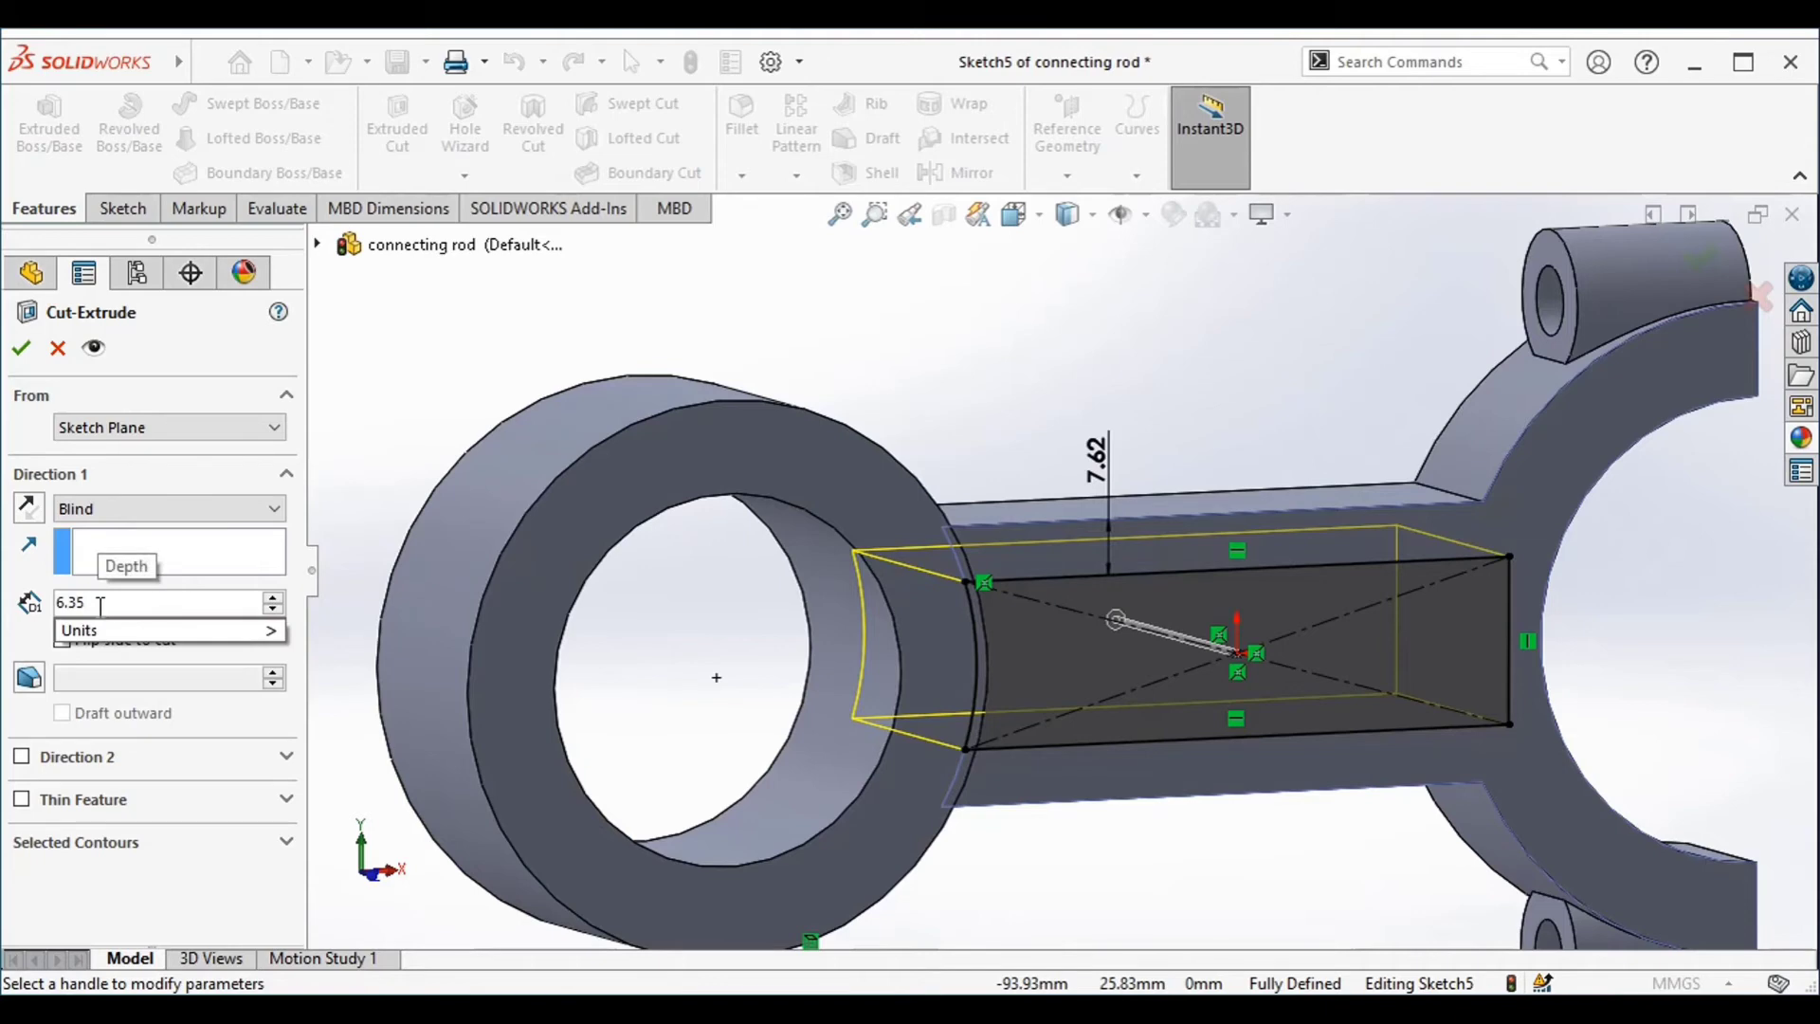
key("Return")
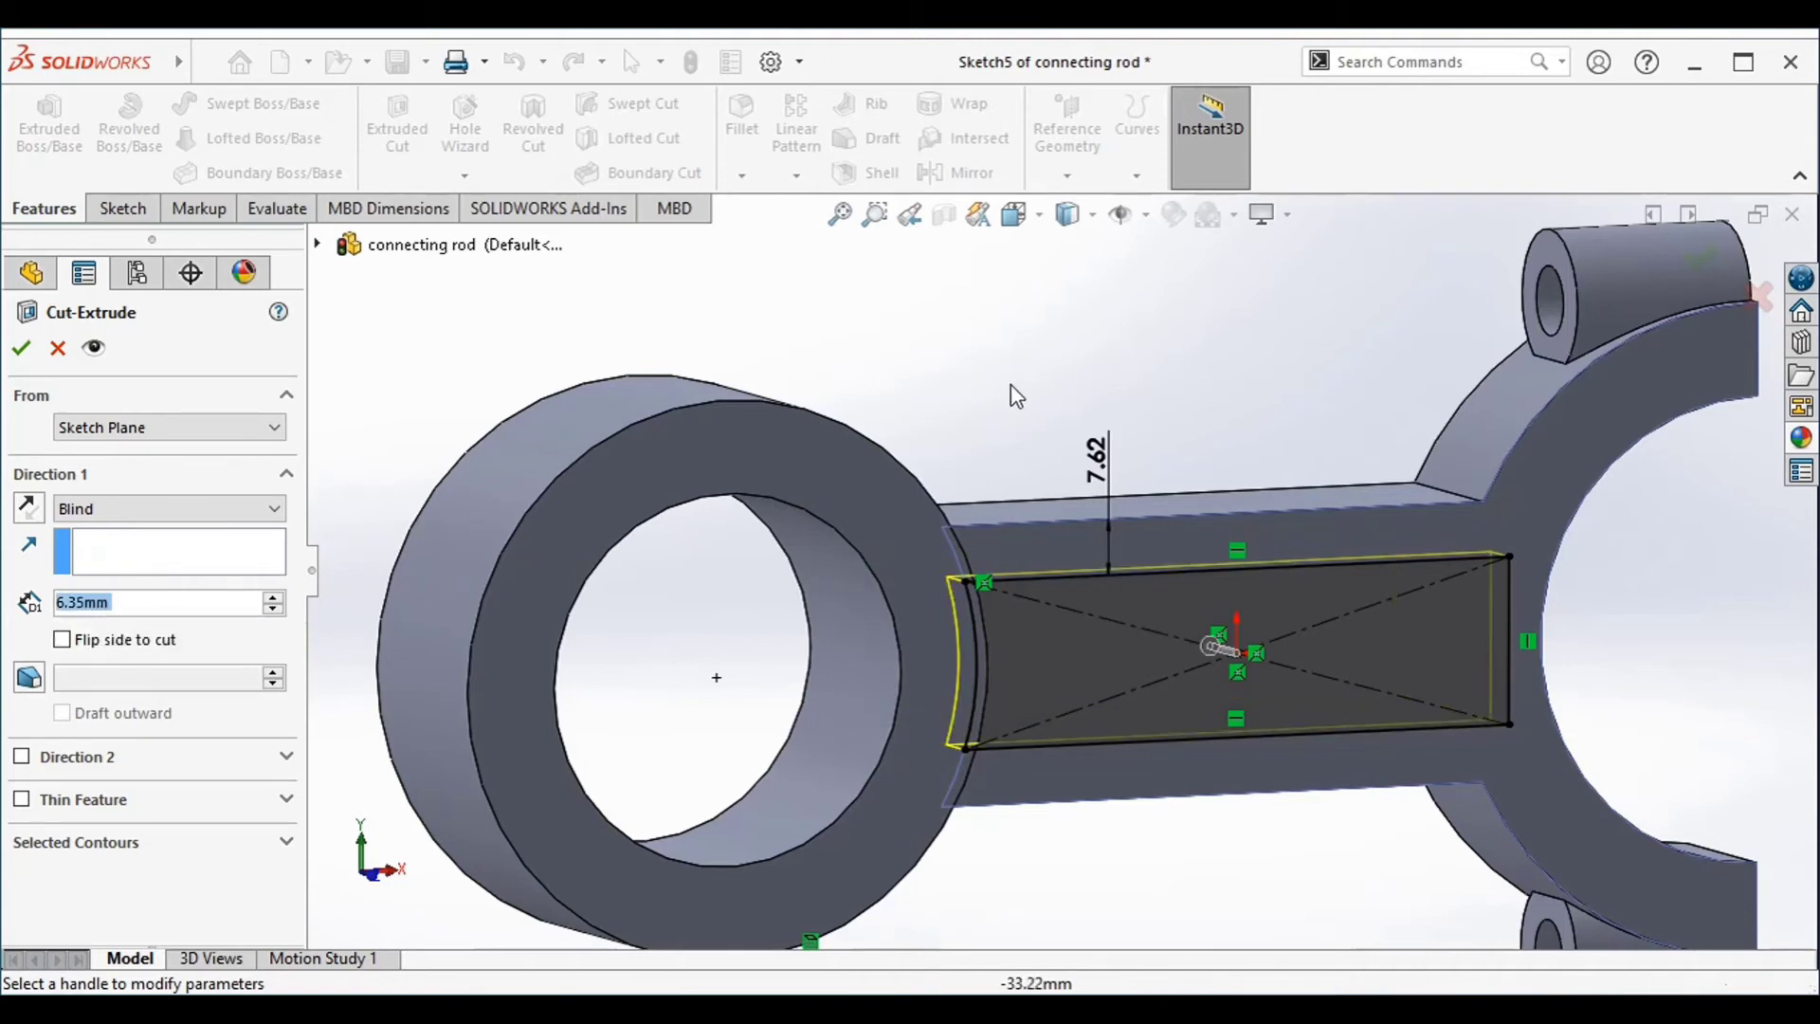
left_click(27, 348)
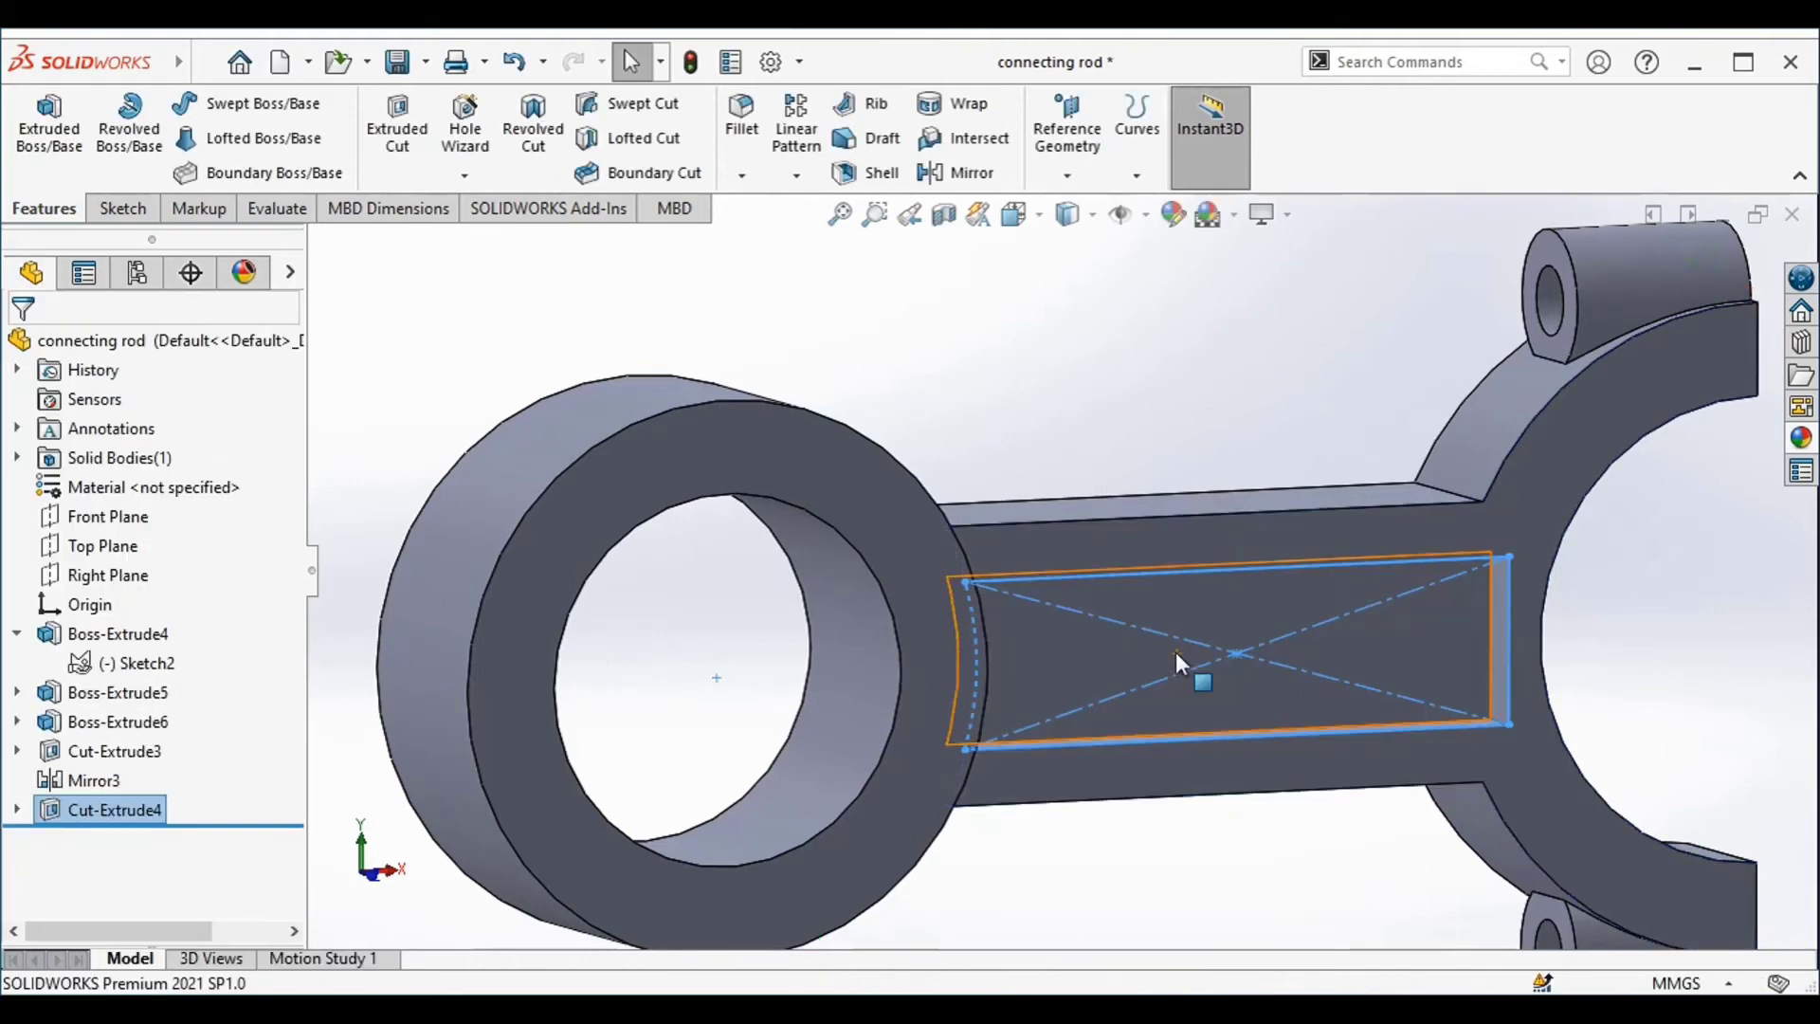
Mirror the shank's pocket cut about the Front Plane onto the opposite face
mouse_move(1346, 392)
middle_mouse_down()
mouse_move(1292, 382)
mouse_move(1381, 447)
mouse_move(1351, 378)
middle_mouse_up()
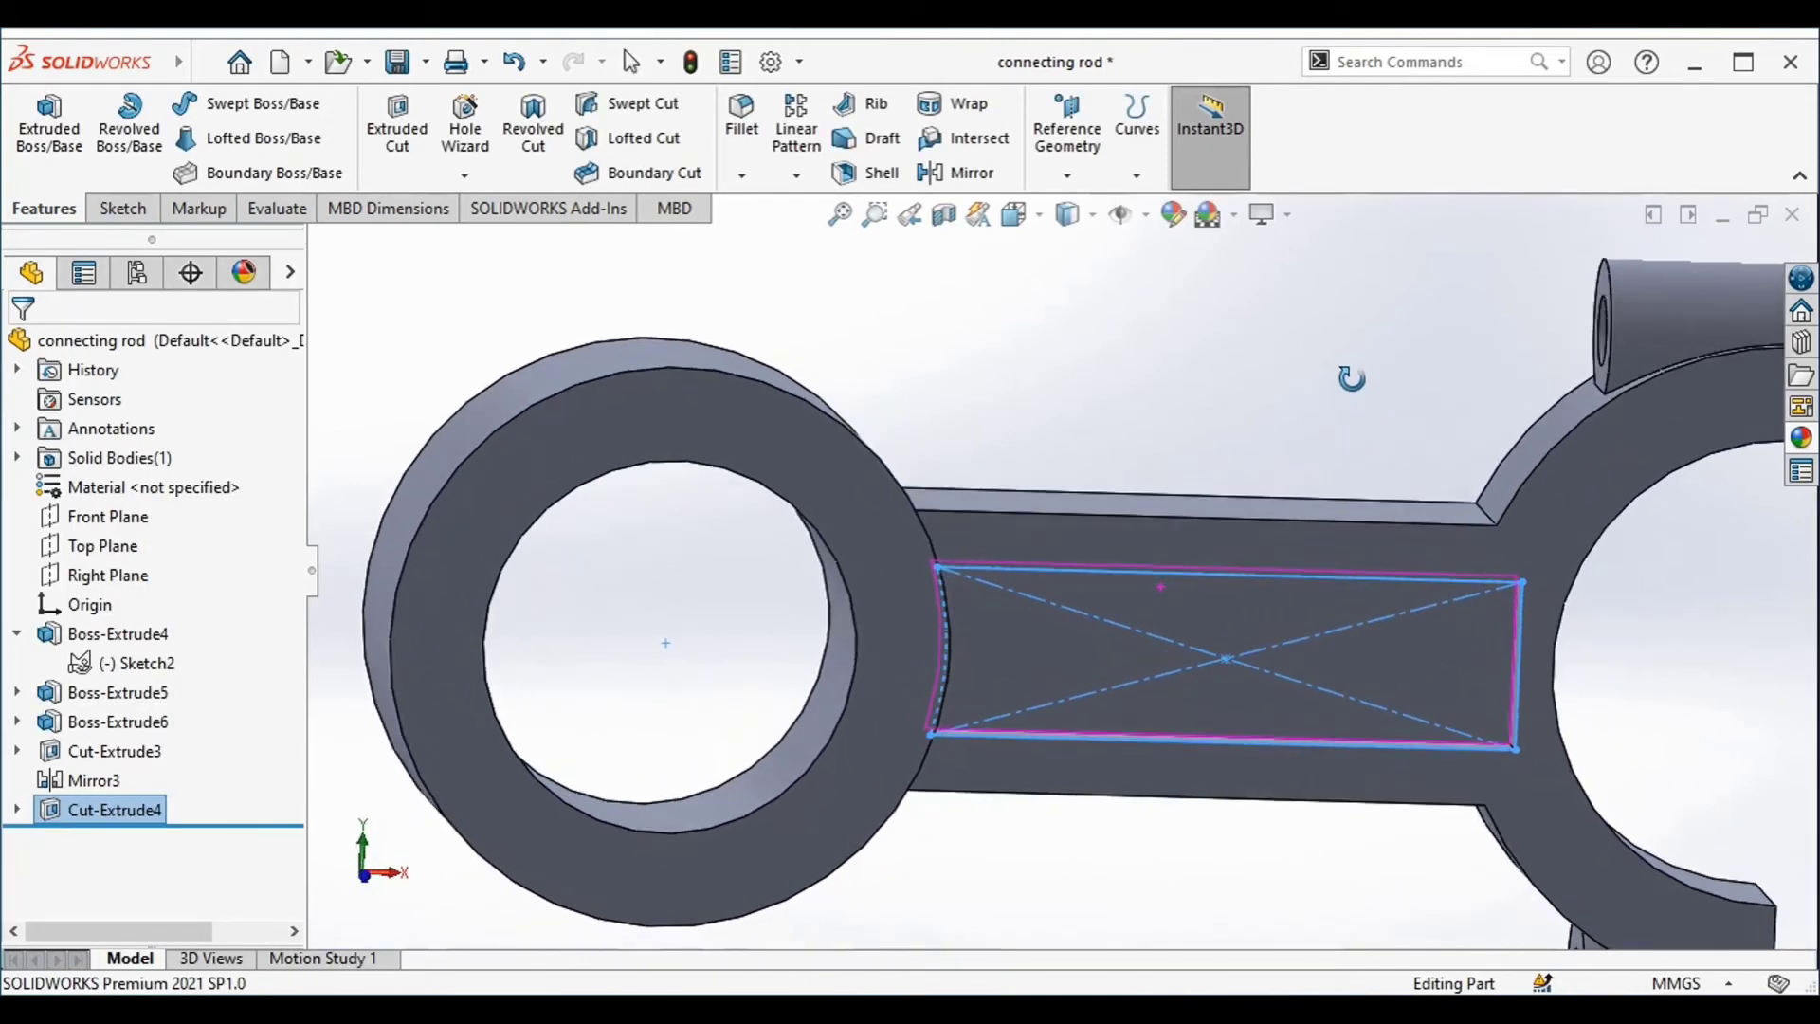
left_click(952, 174)
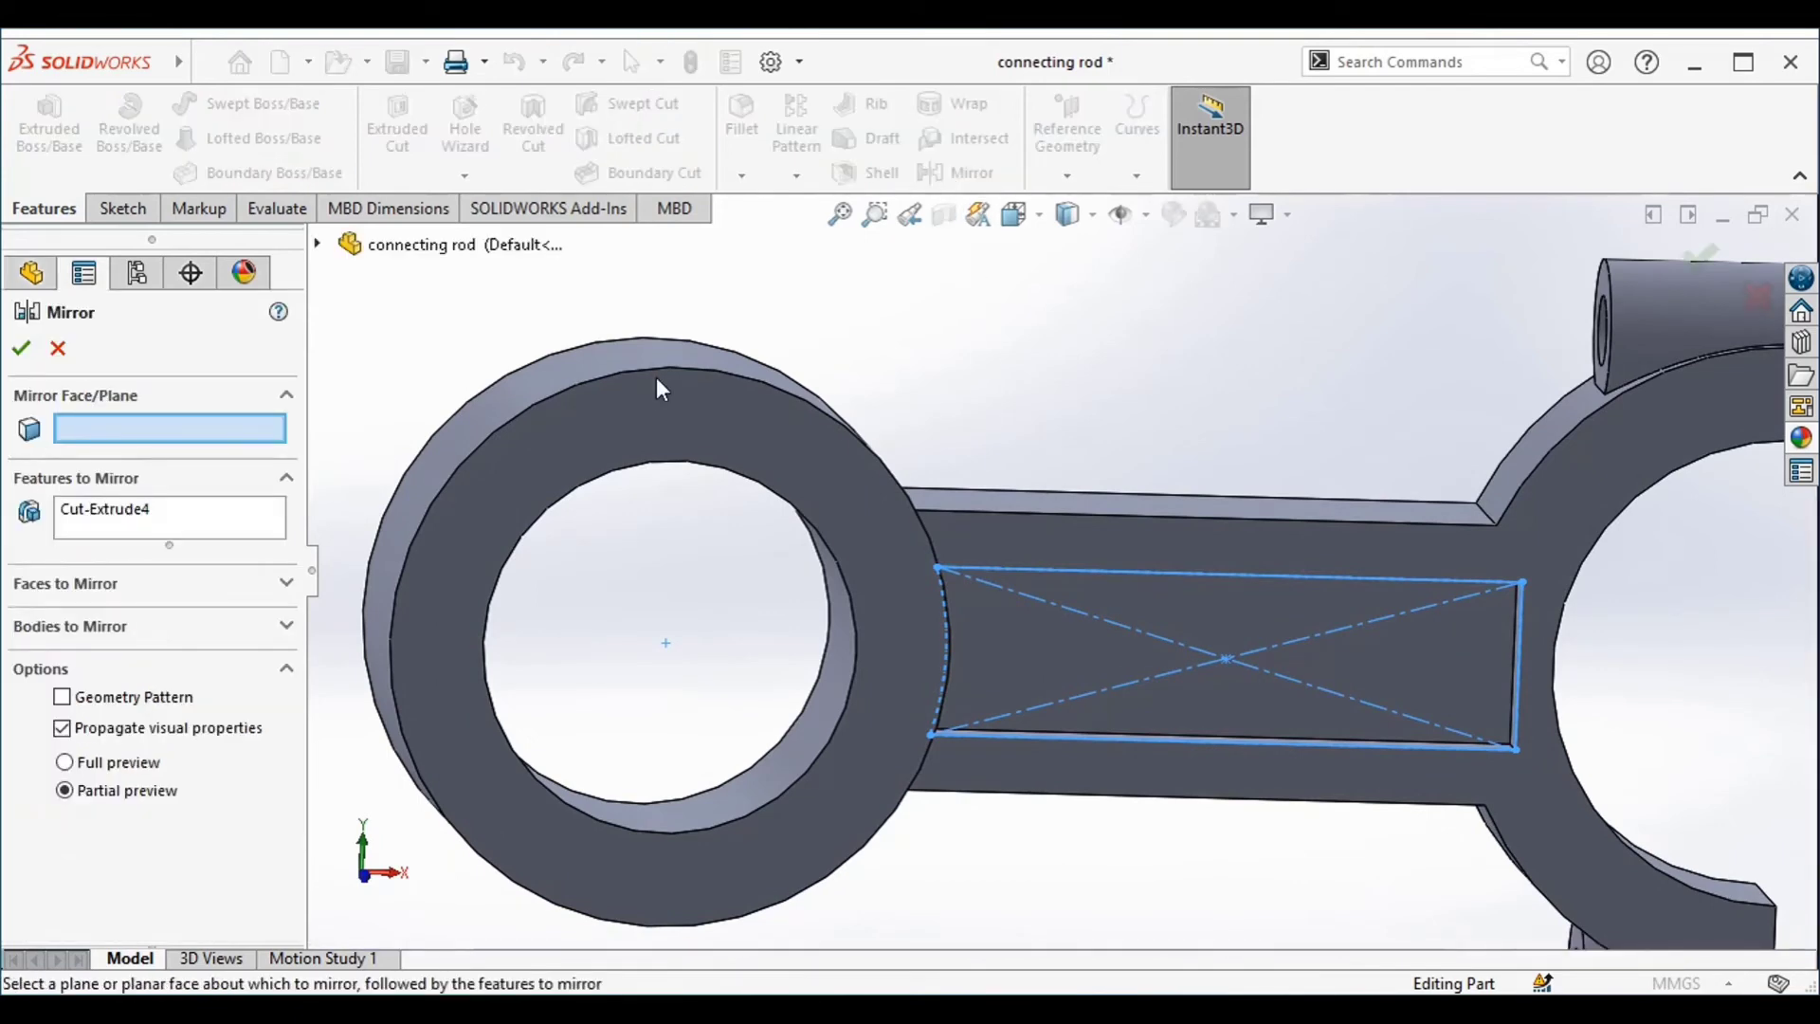
left_click(317, 246)
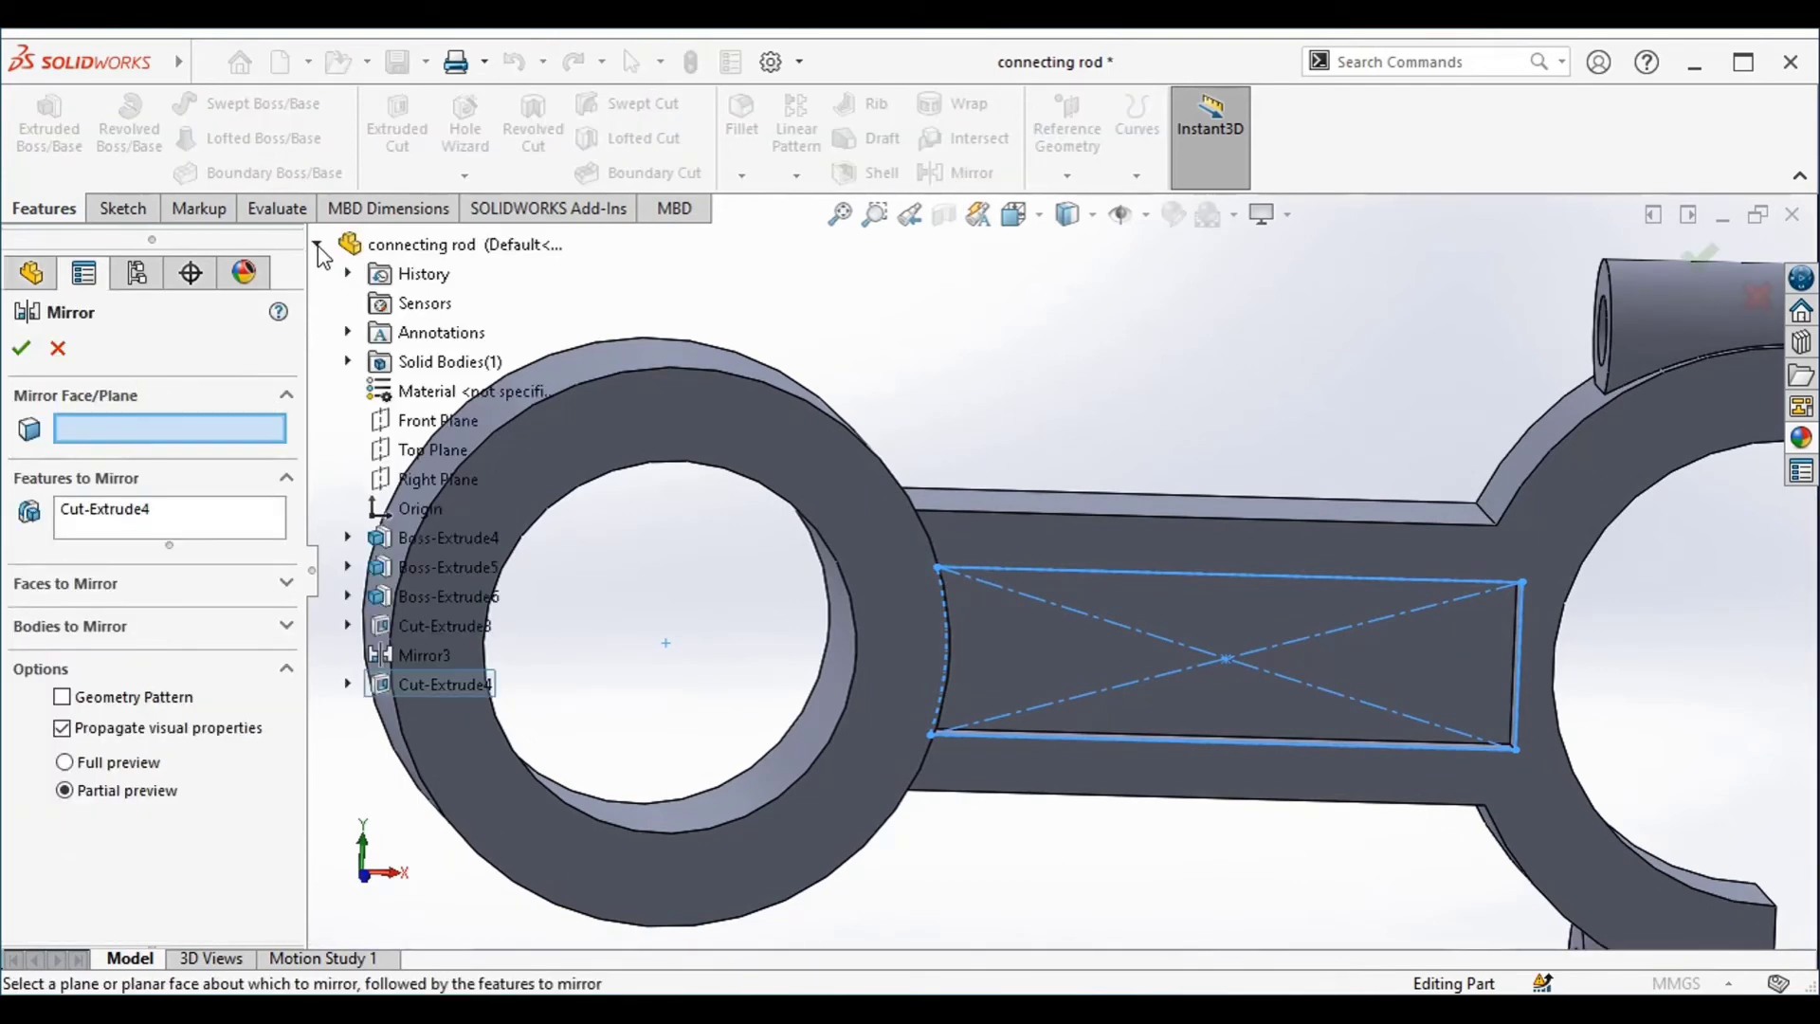
left_click(421, 424)
middle_click_drag(895, 339, 983, 523)
scroll(1000, 400, "up", 2)
left_click(1697, 265)
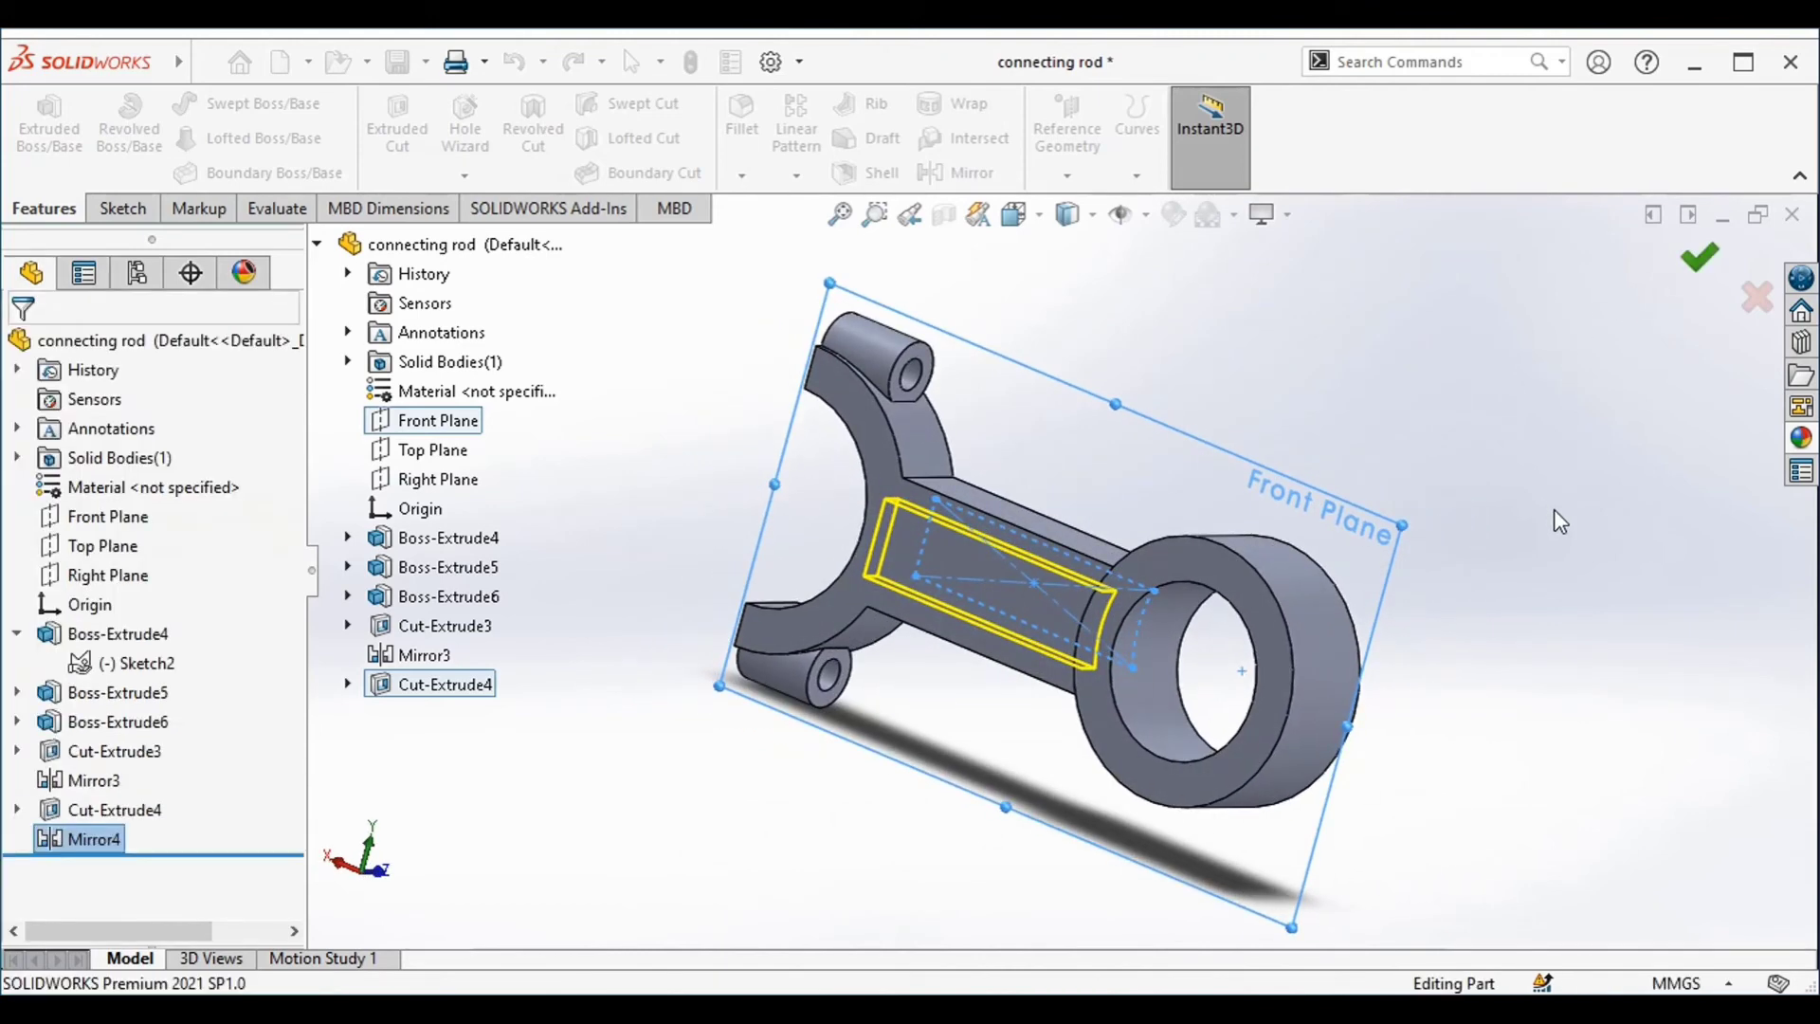
Start a fillet with a 2.54 mm radius and select the ring's inner and outer circular edges on both faces
middle_click_drag(1568, 581, 1312, 685)
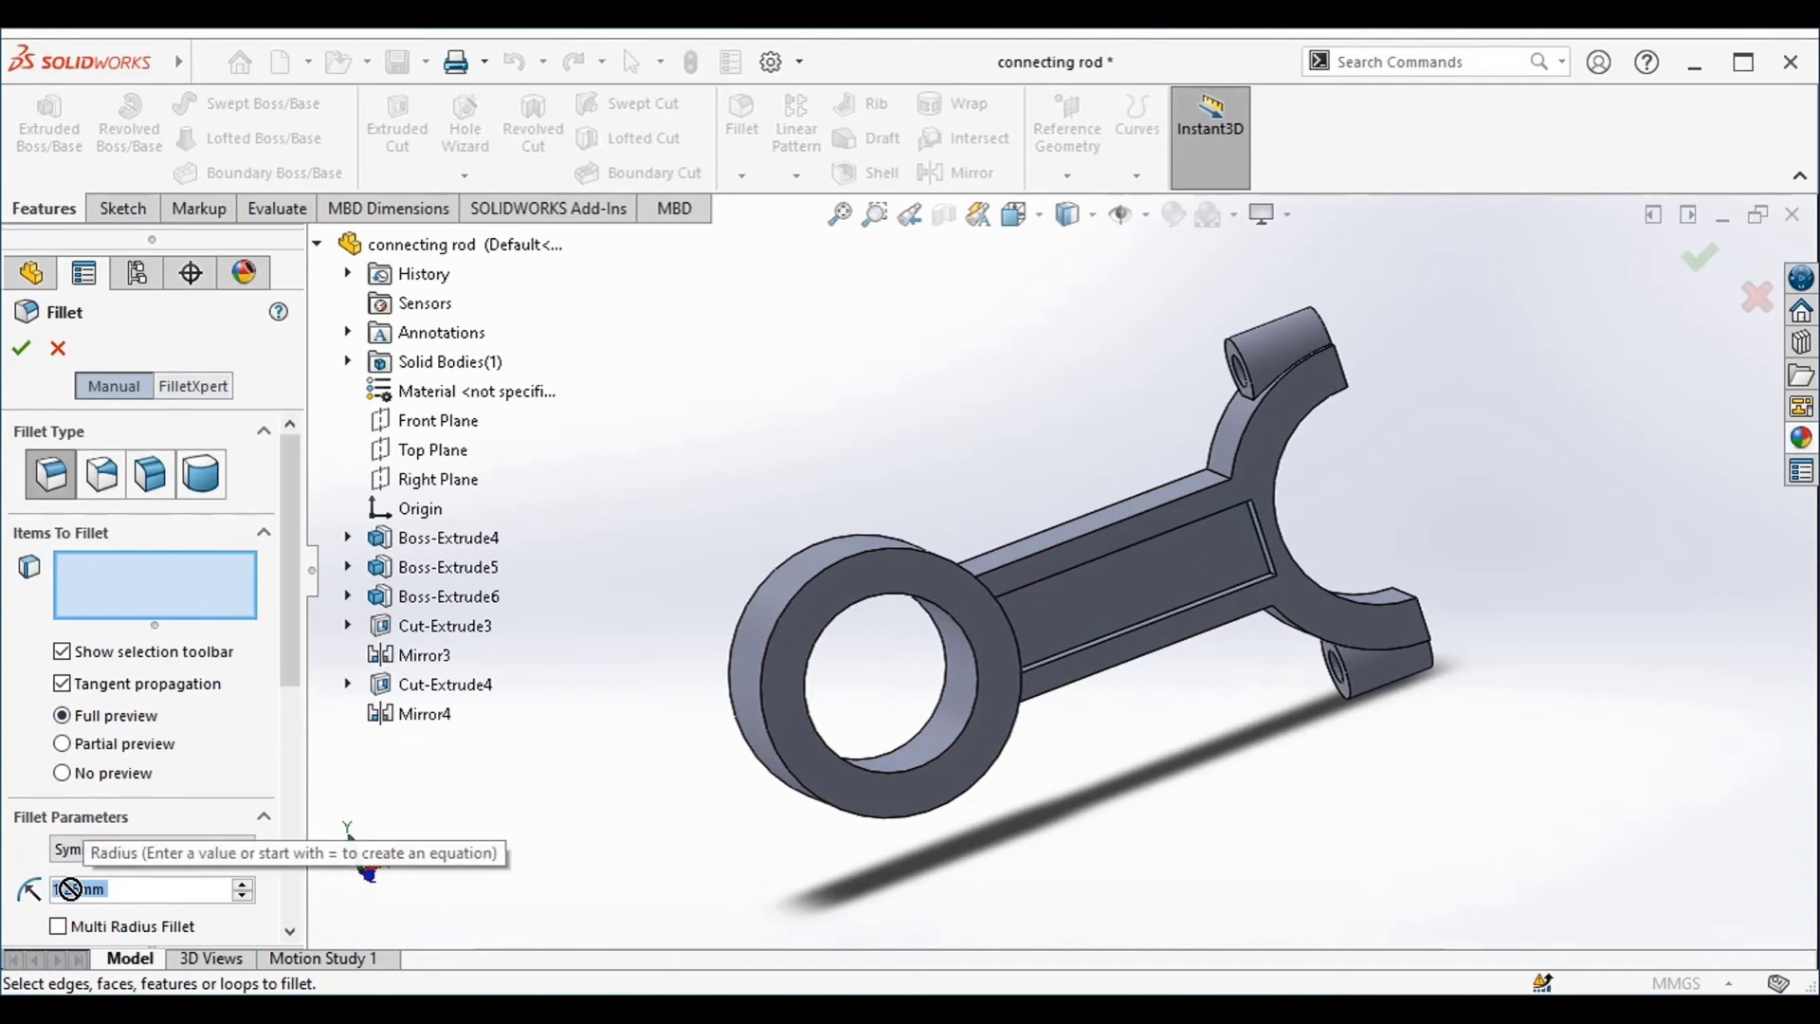
type("2")
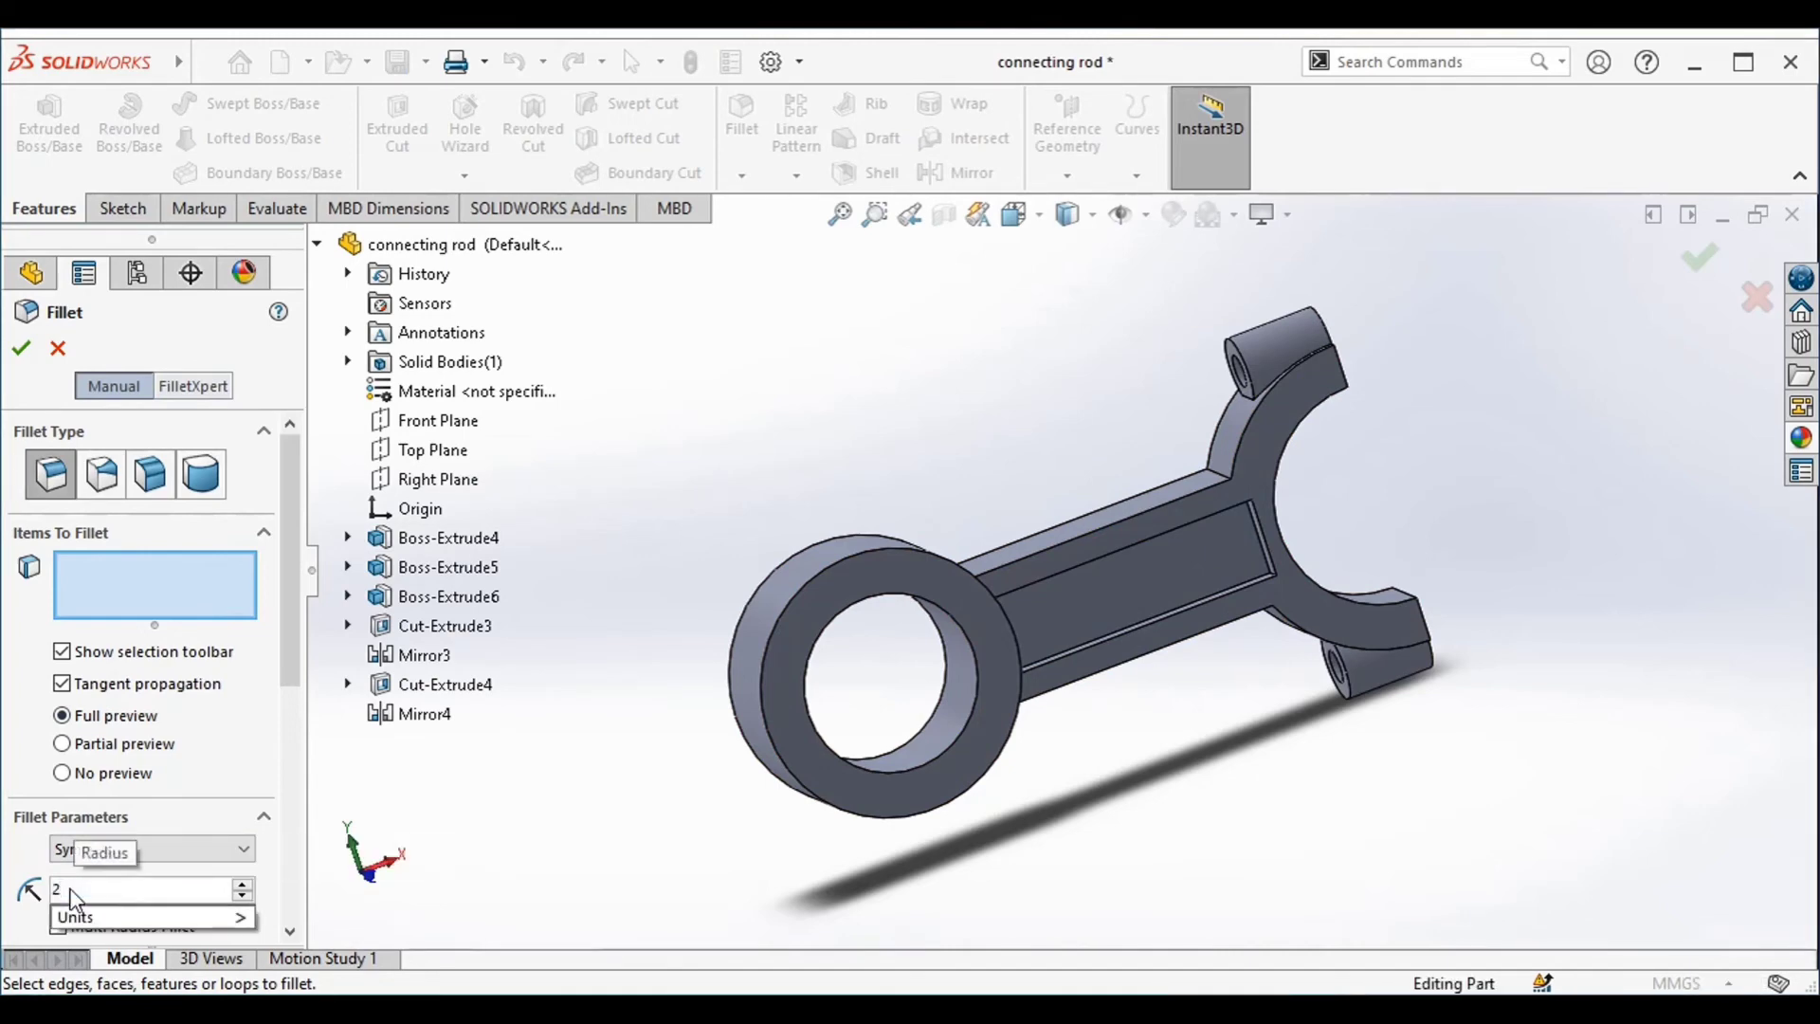
type(".54mm")
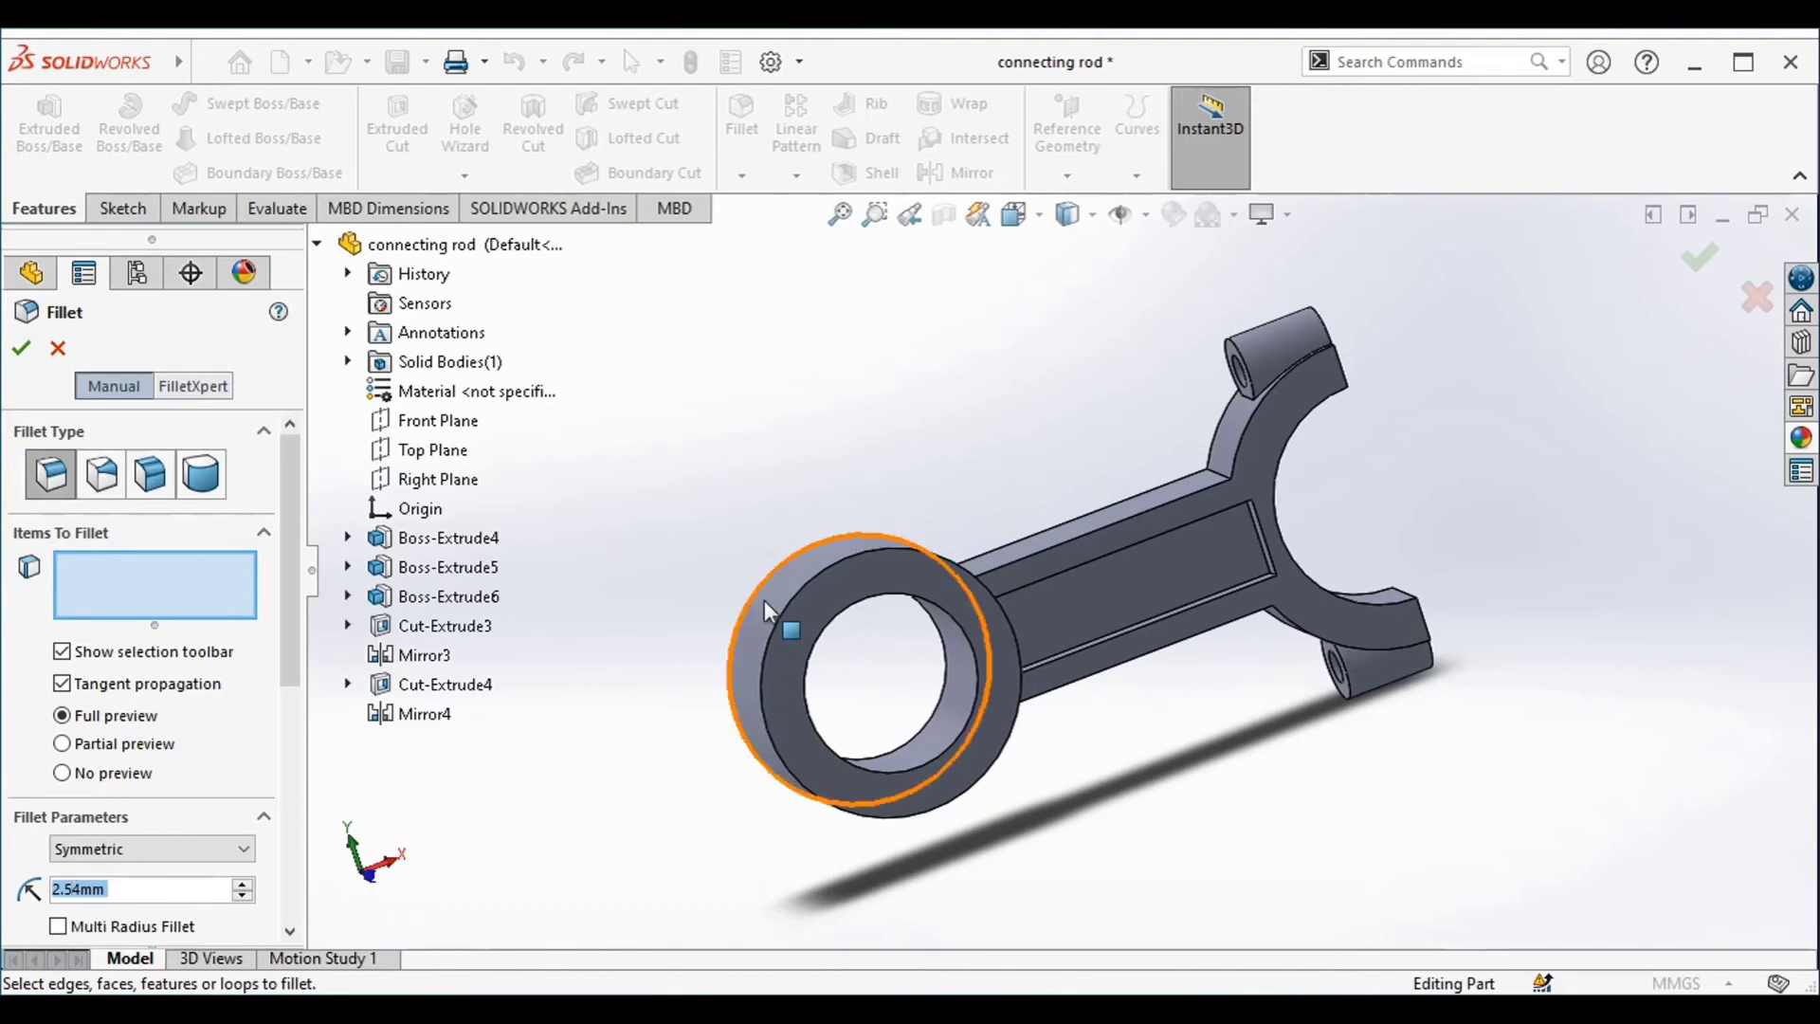
left_click(790, 601)
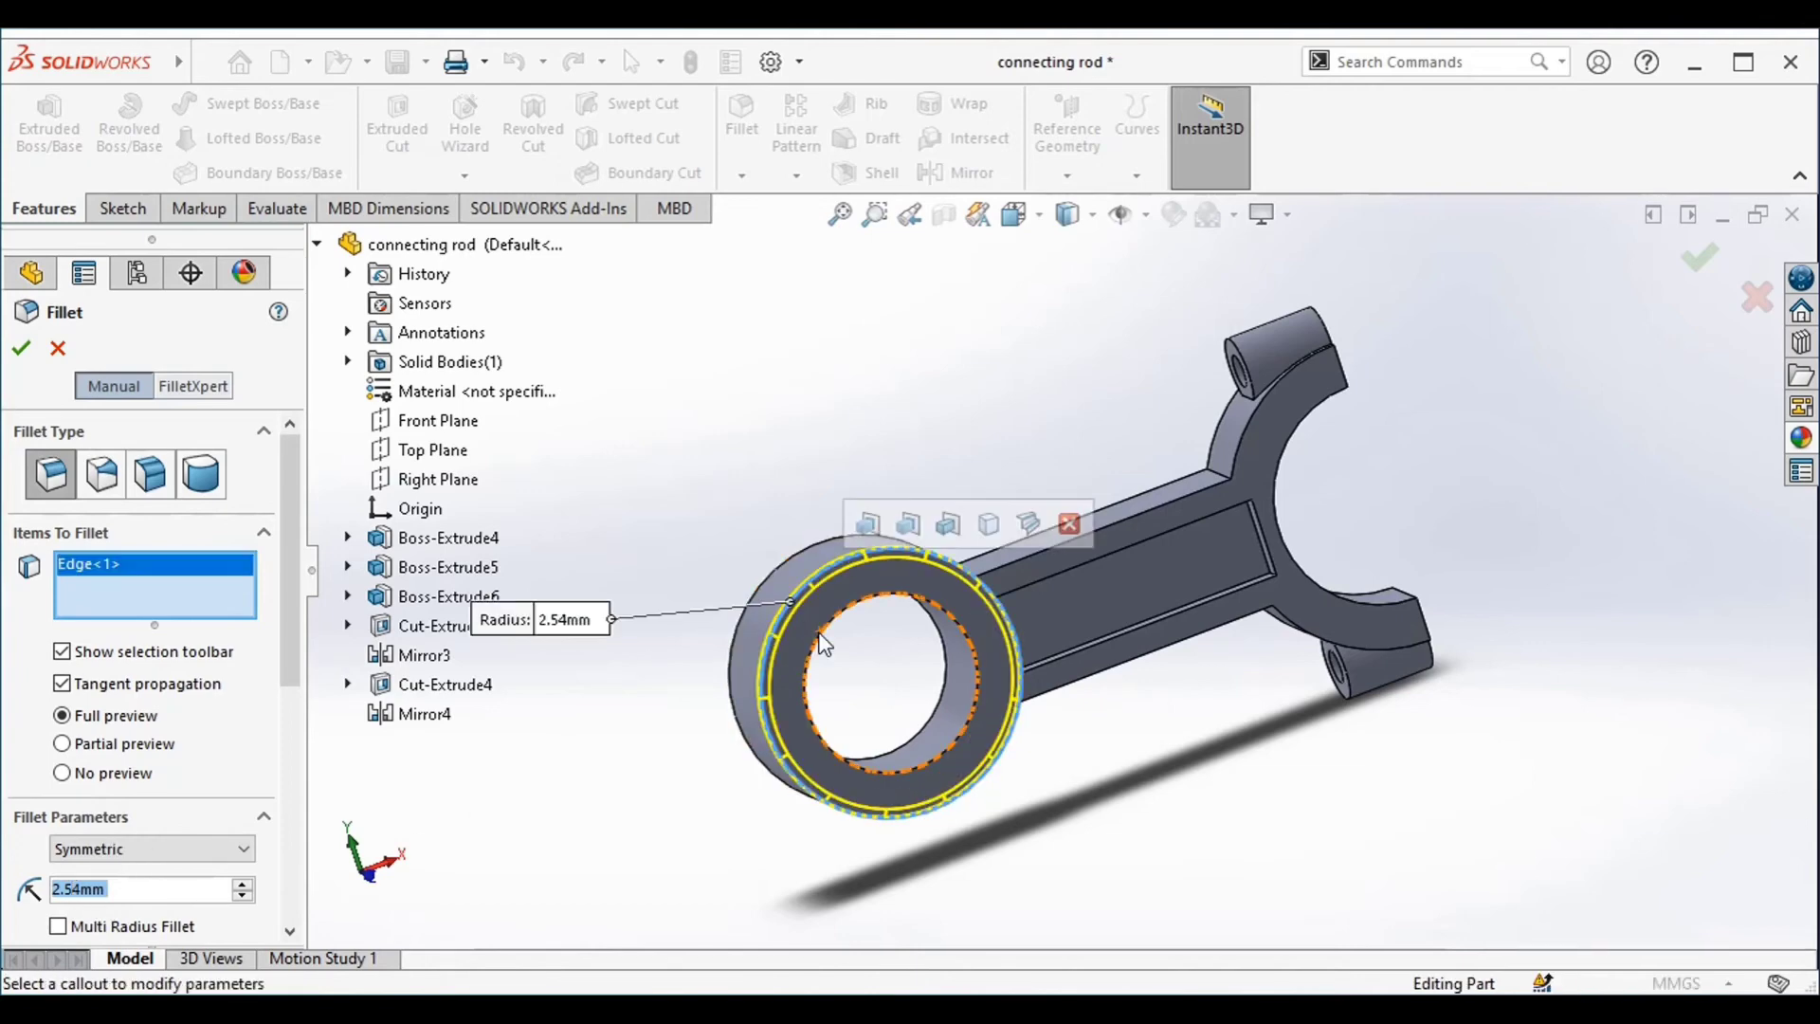
left_click(818, 633)
middle_click_drag(769, 520, 1196, 622)
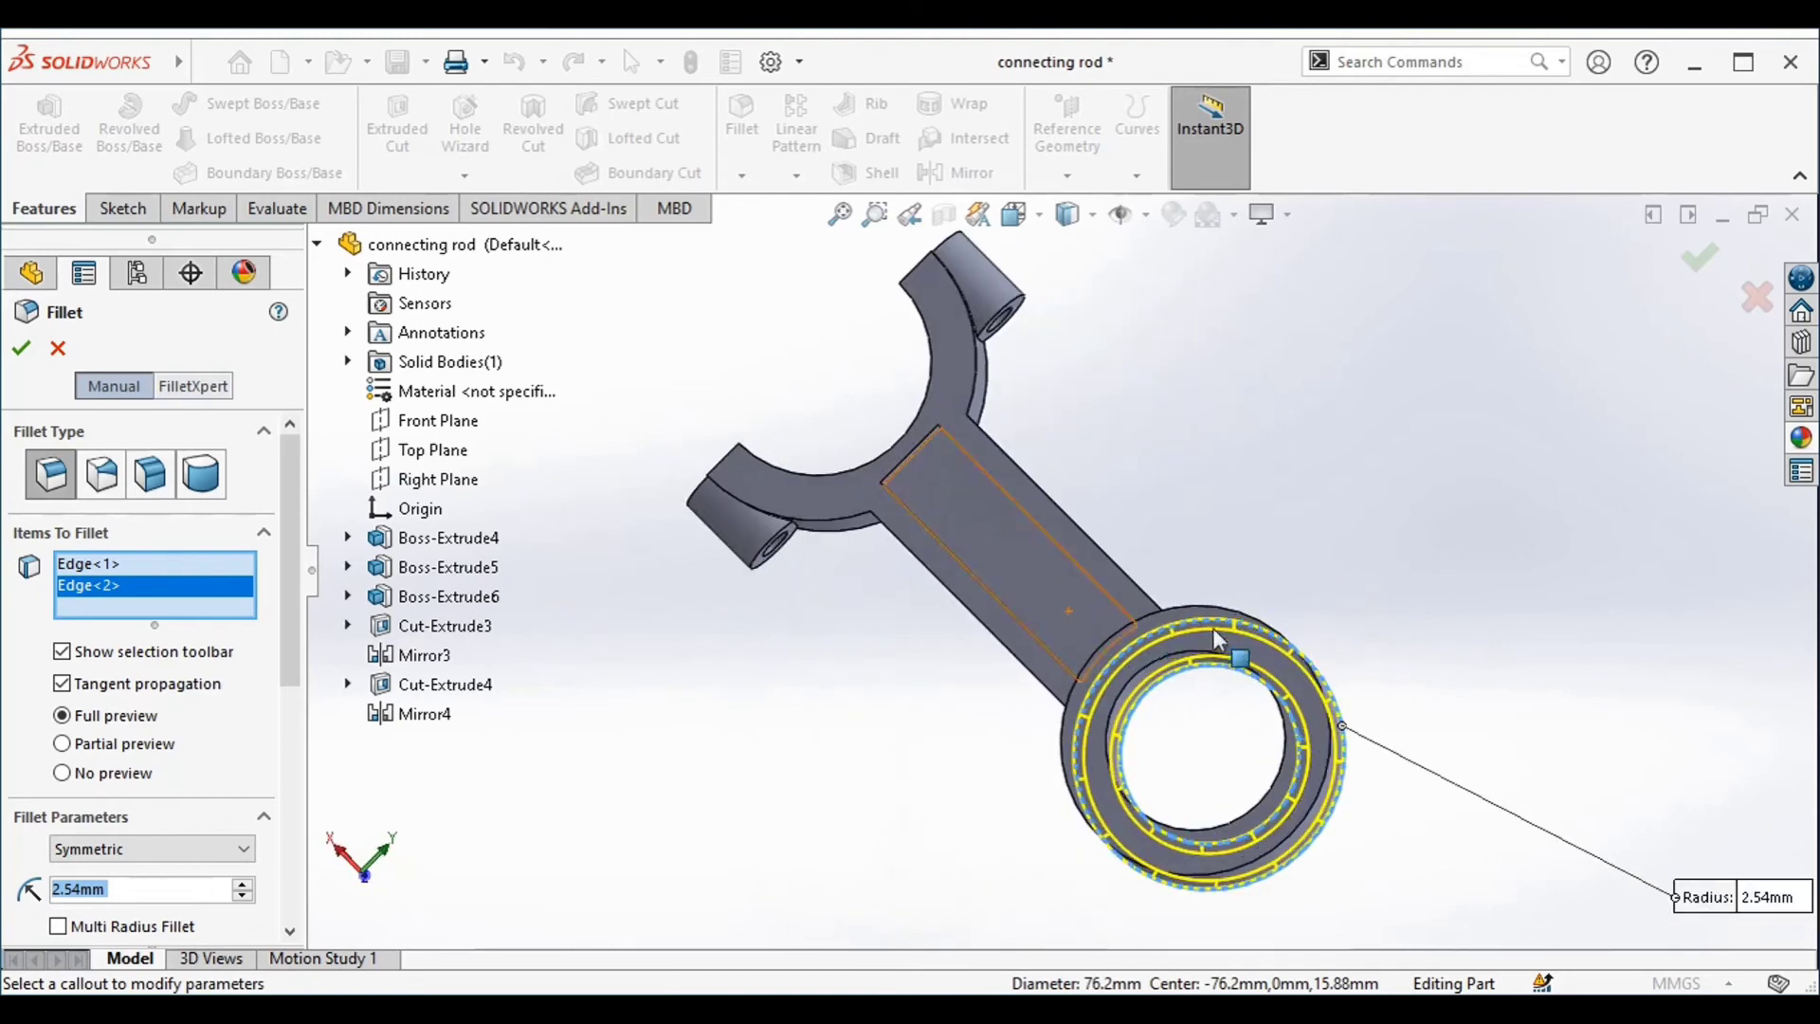
left_click(1204, 607)
left_click(1179, 655)
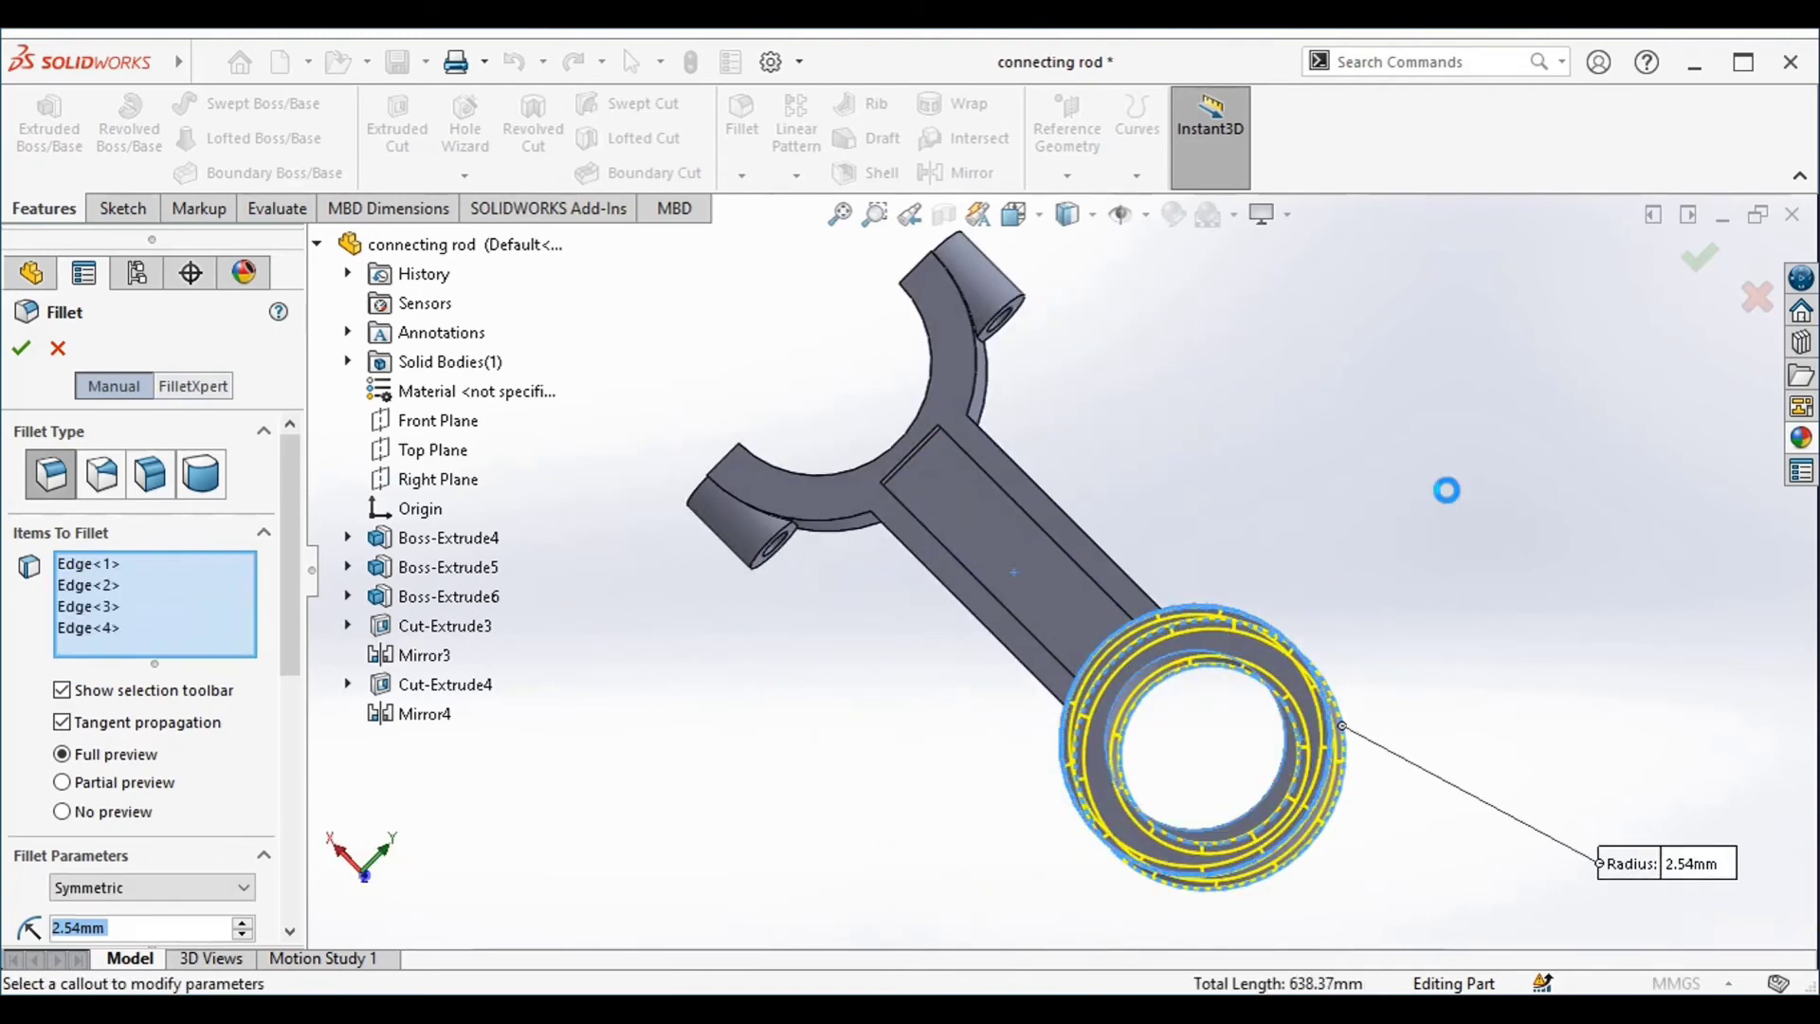
Add both edges where the shank meets the half-ring to the selection and apply the 2.54 mm fillet
middle_click_drag(1446, 492, 1186, 515)
left_click(1154, 428)
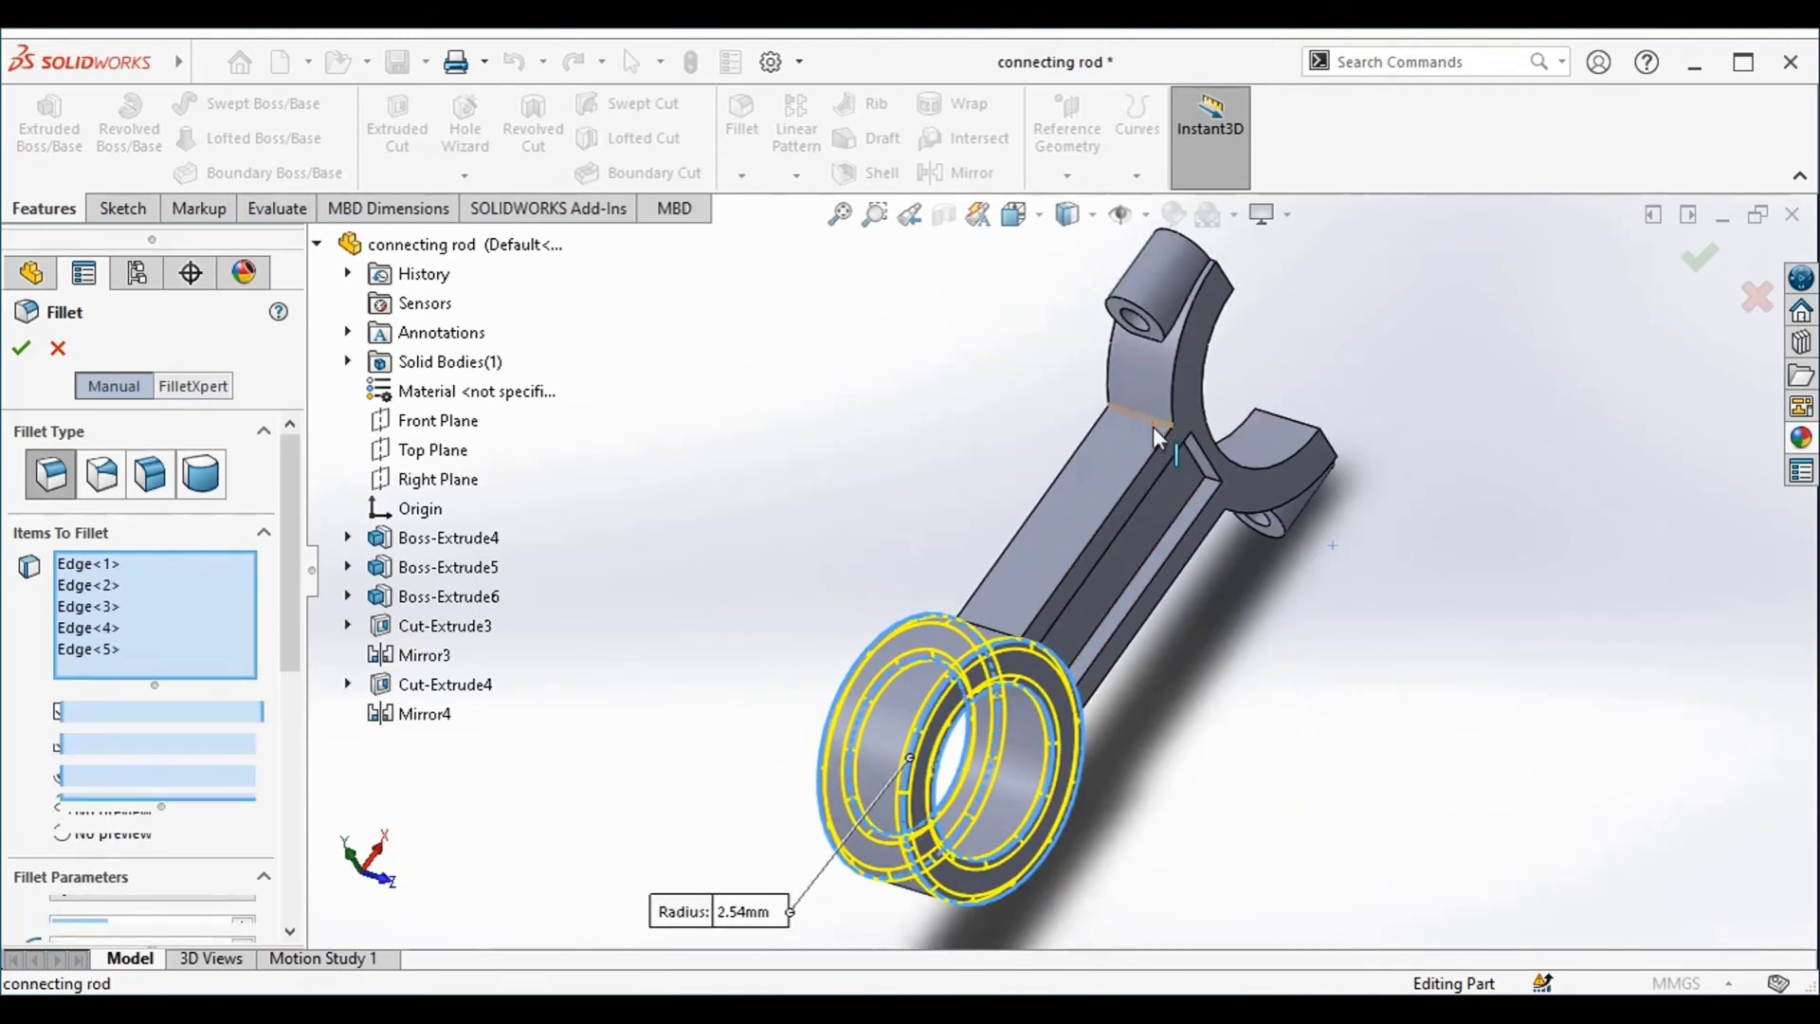
middle_click_drag(1155, 428, 1240, 607)
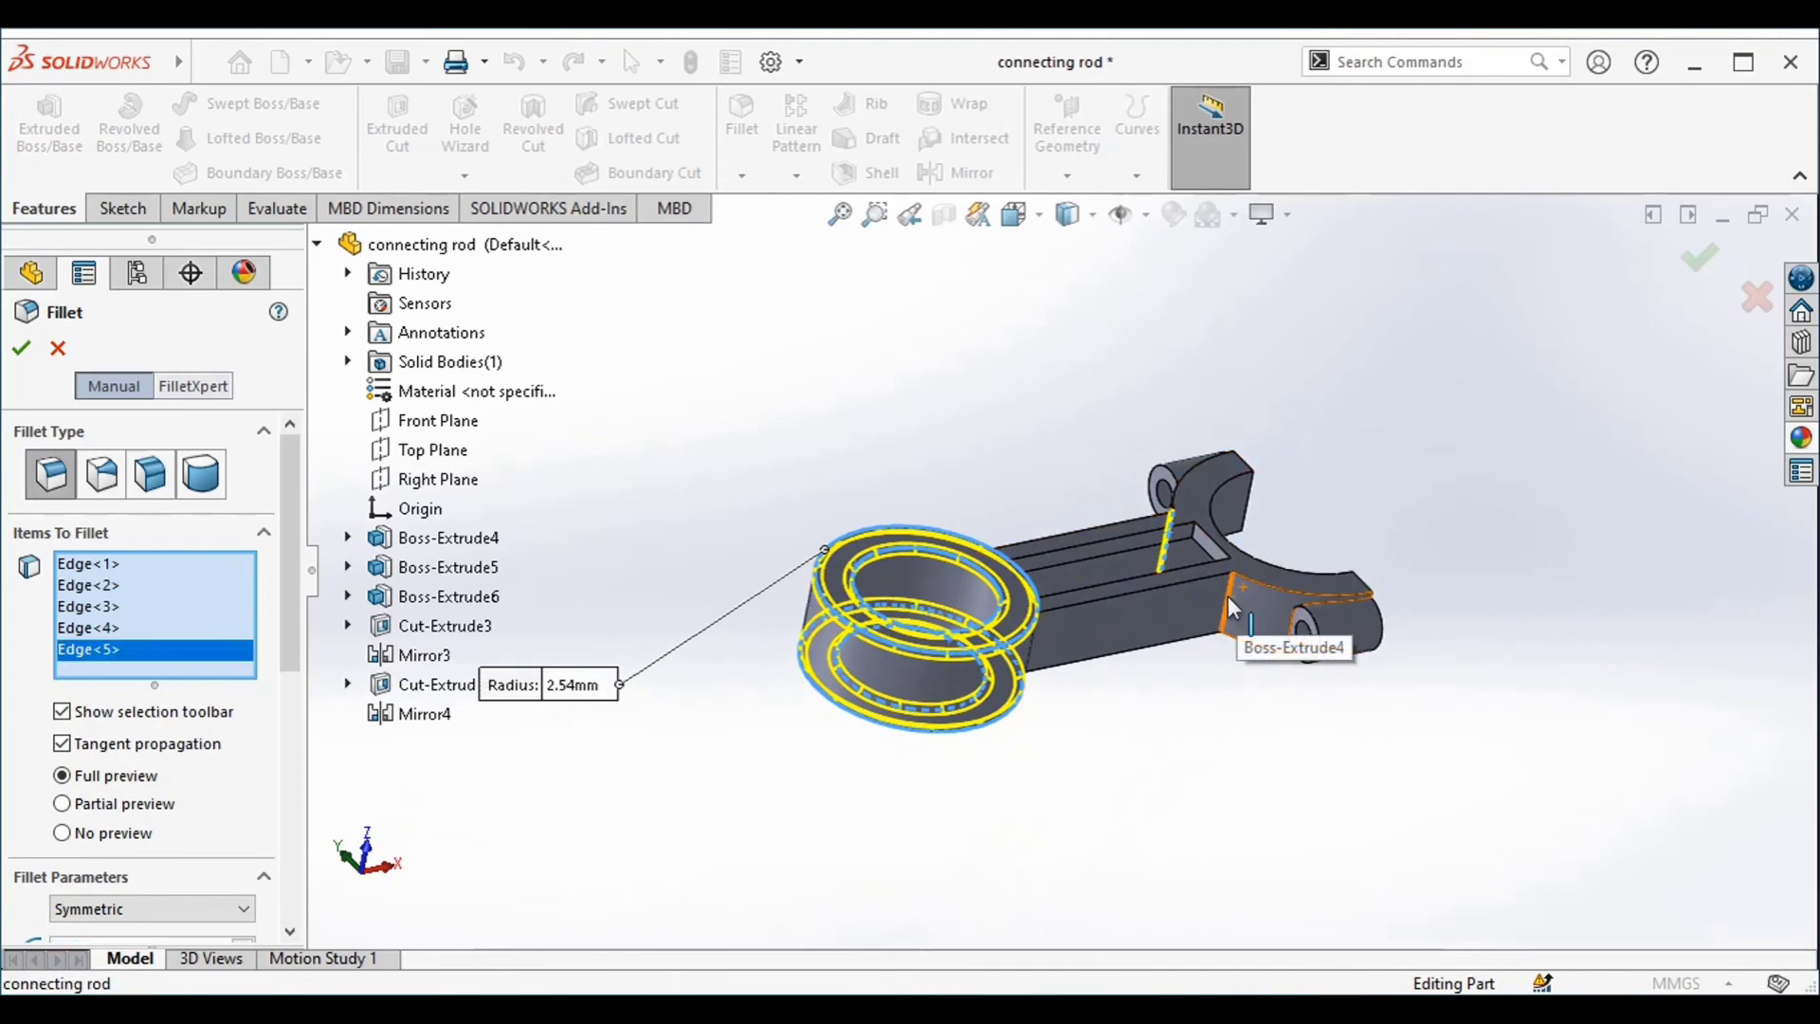
left_click(1227, 595)
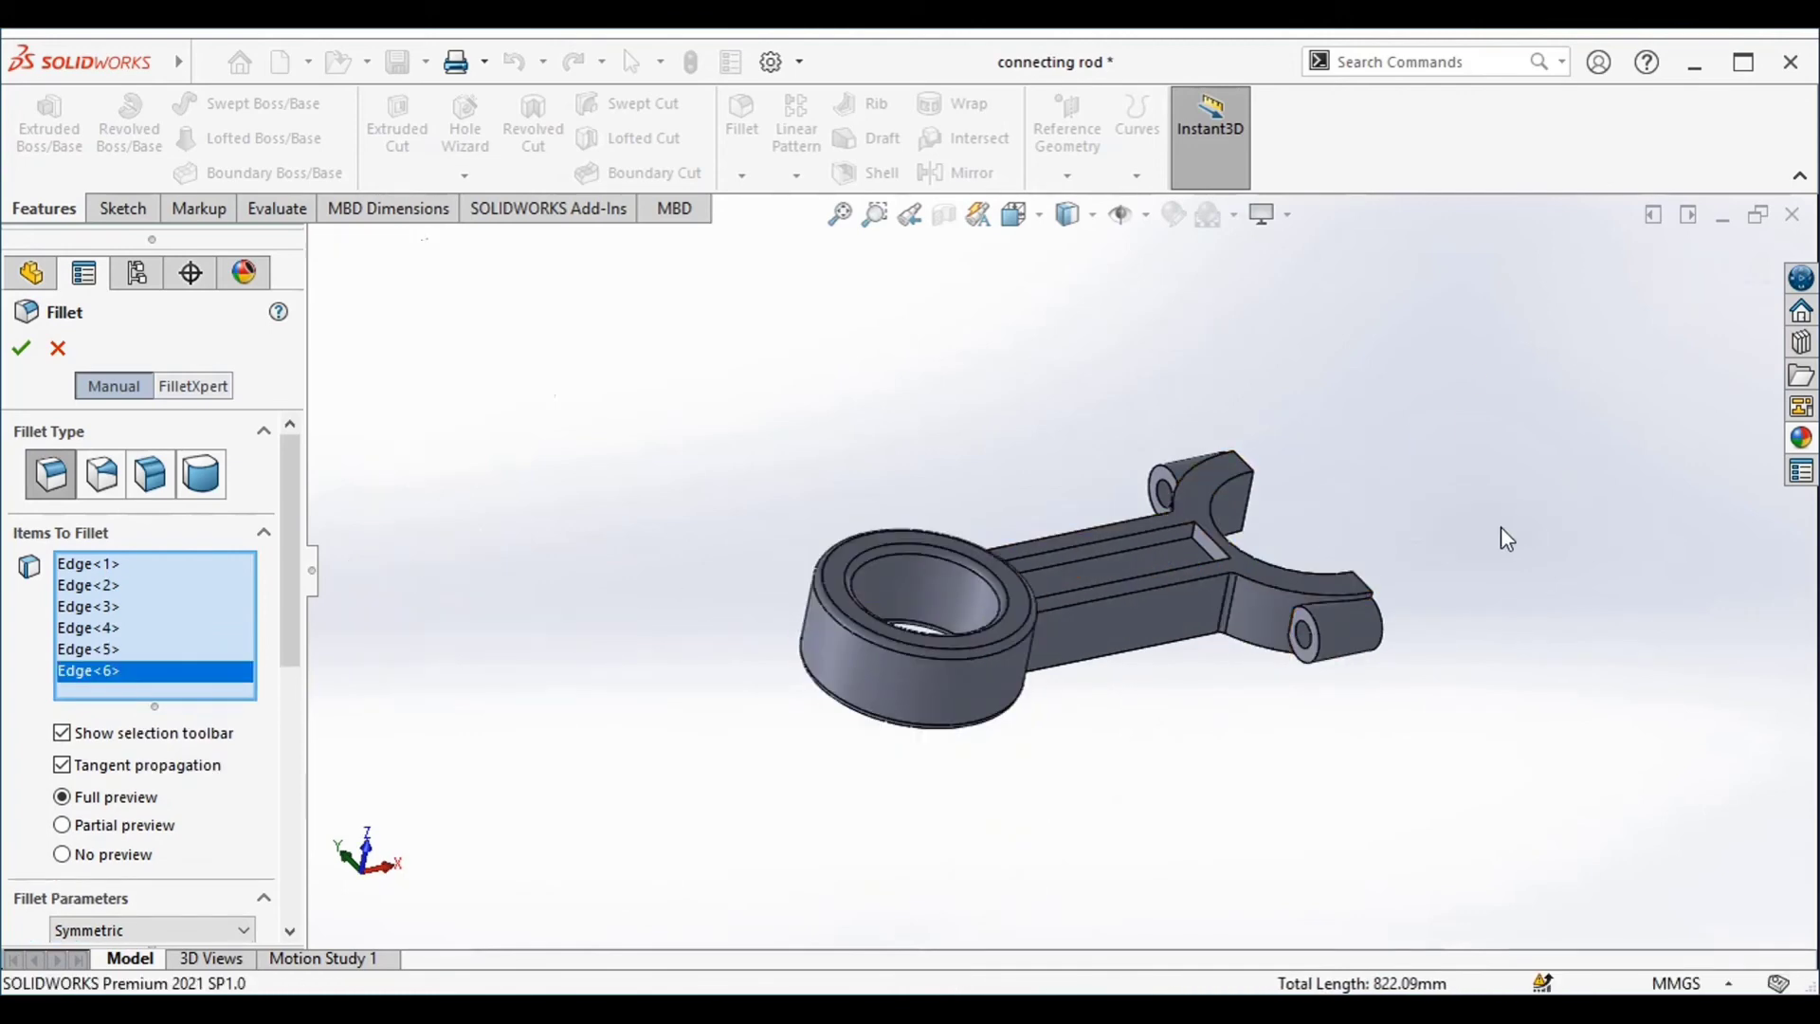
Start another 2.54 mm fillet and select the four edges where the two bolt bosses meet the half-ring
key("Return")
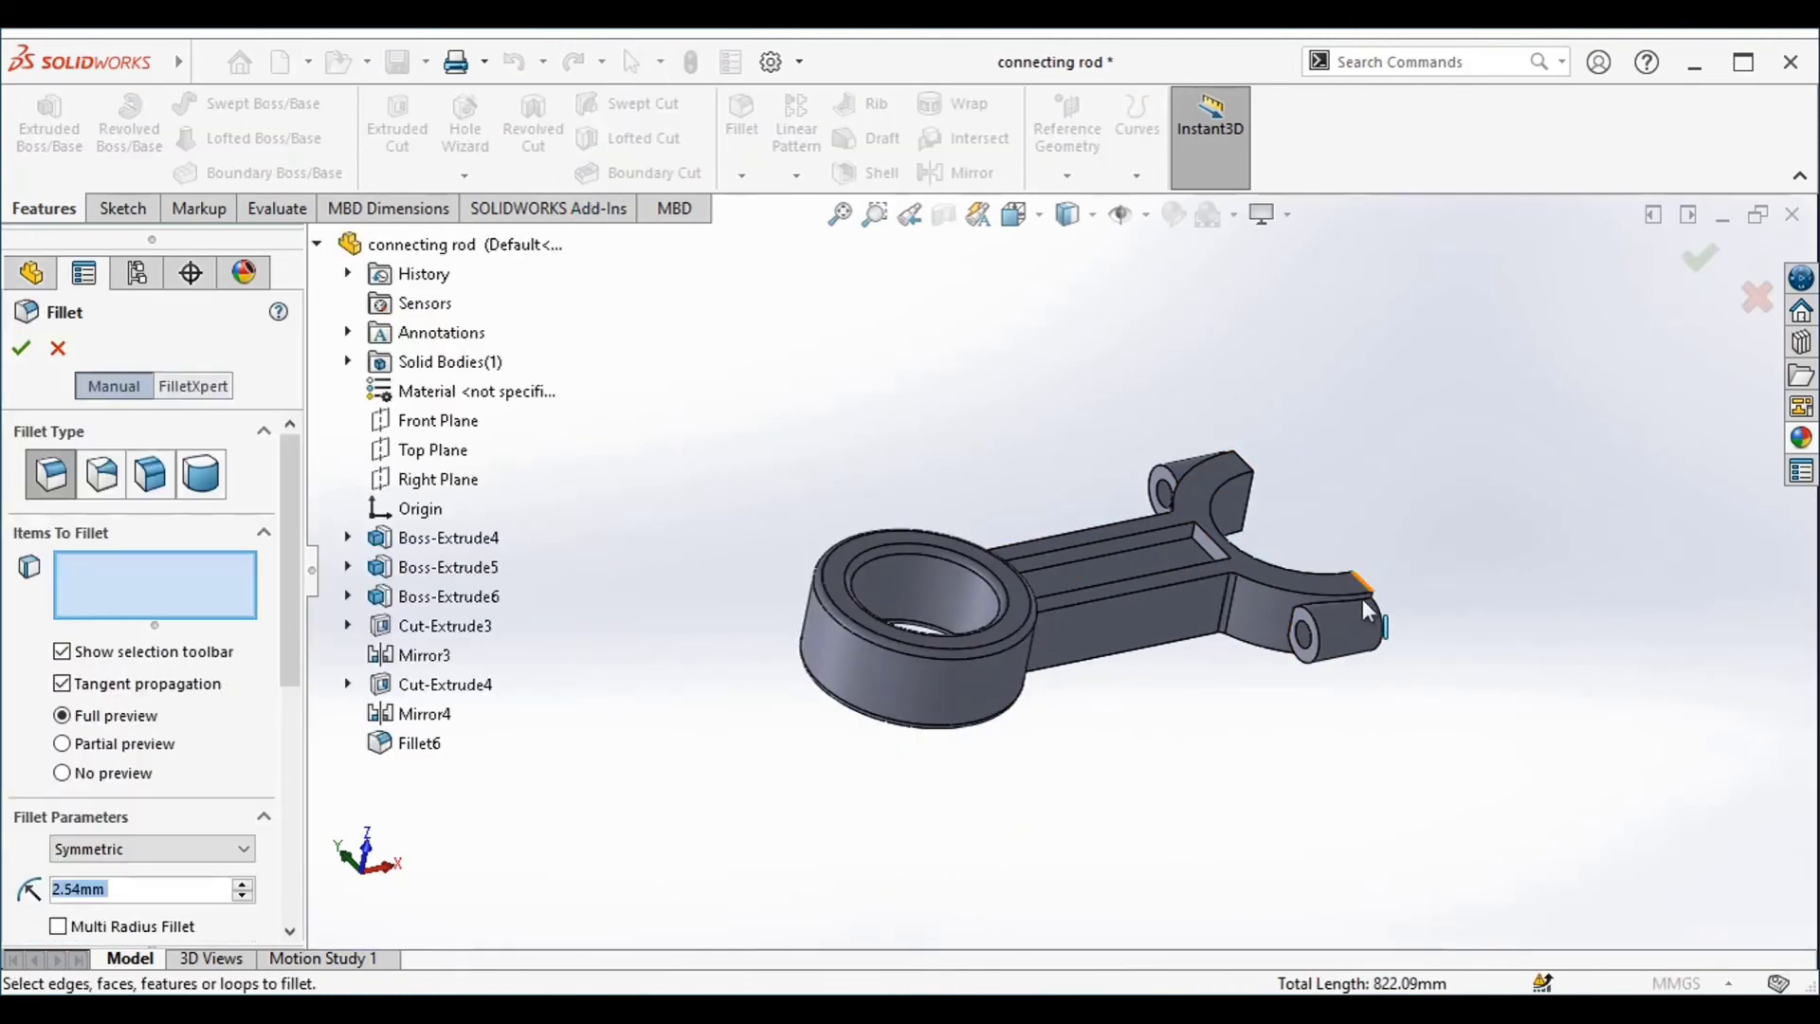
scroll(1333, 605, "down", 5)
left_click(1277, 586)
middle_click_drag(1502, 799, 1113, 275)
left_click(1184, 378)
middle_click_drag(1184, 379, 1196, 453)
left_click(1192, 457)
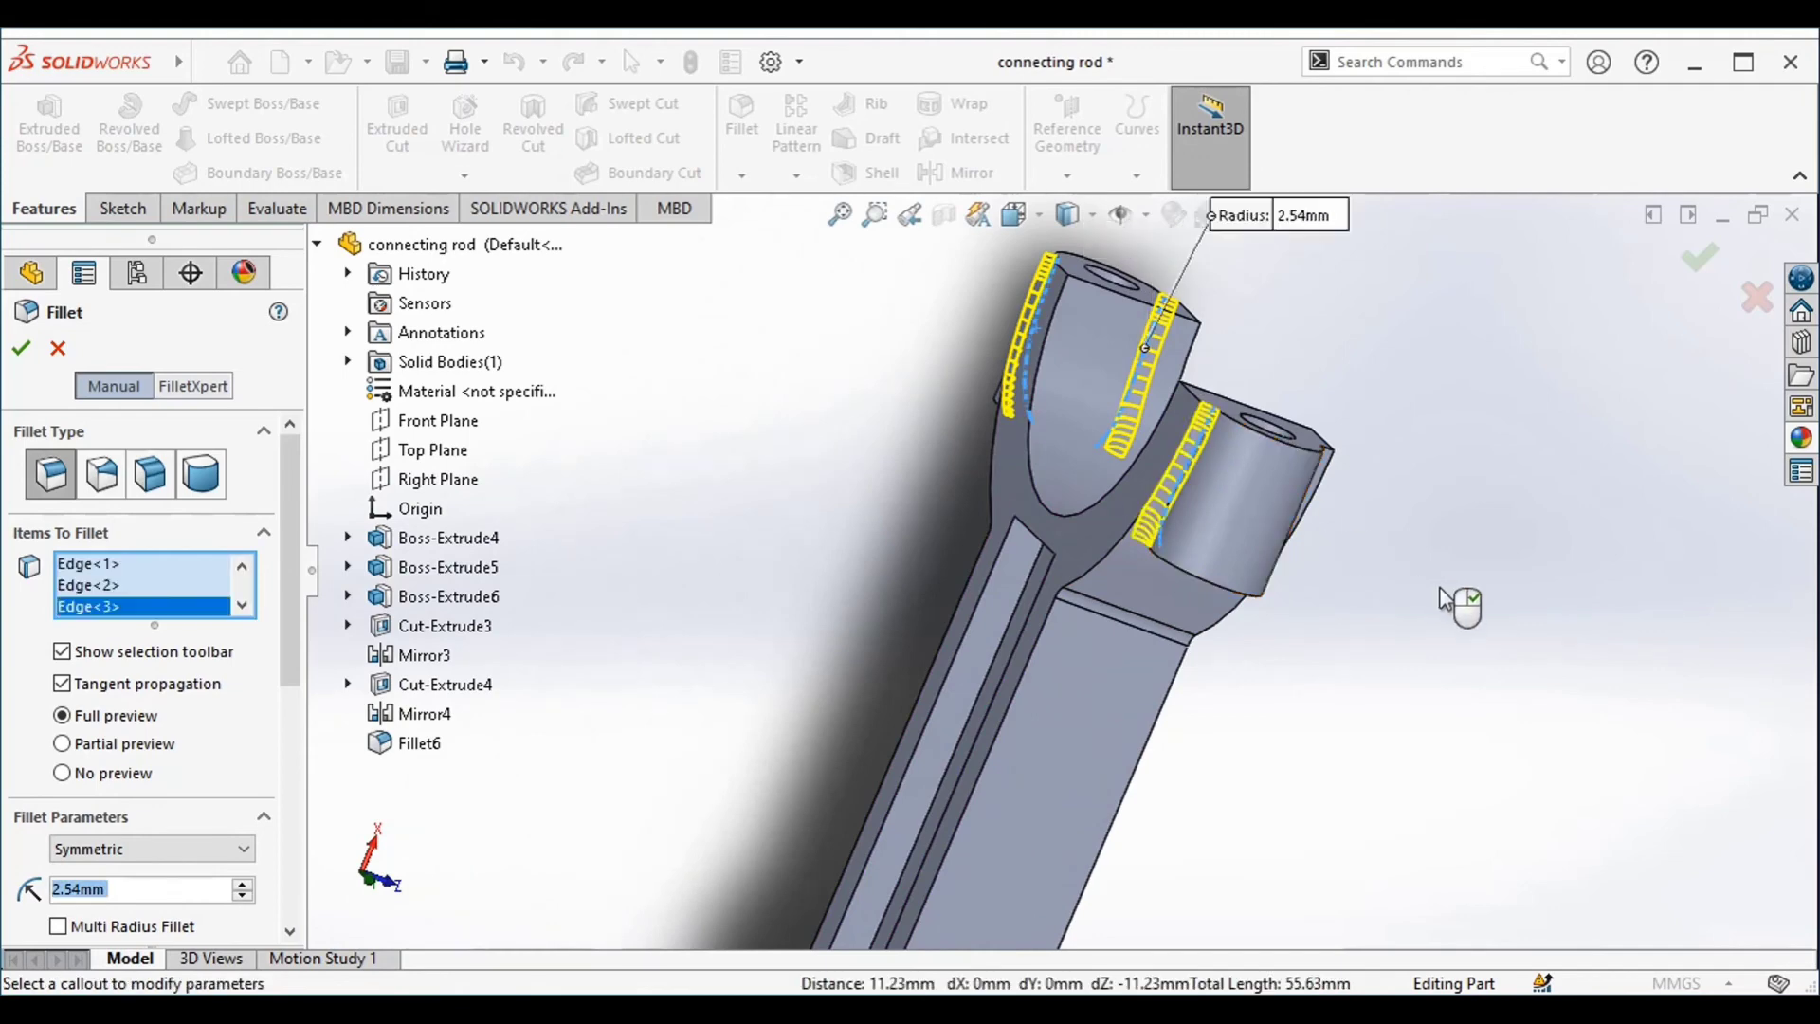
middle_click_drag(1454, 600, 1022, 488)
left_click(1027, 472)
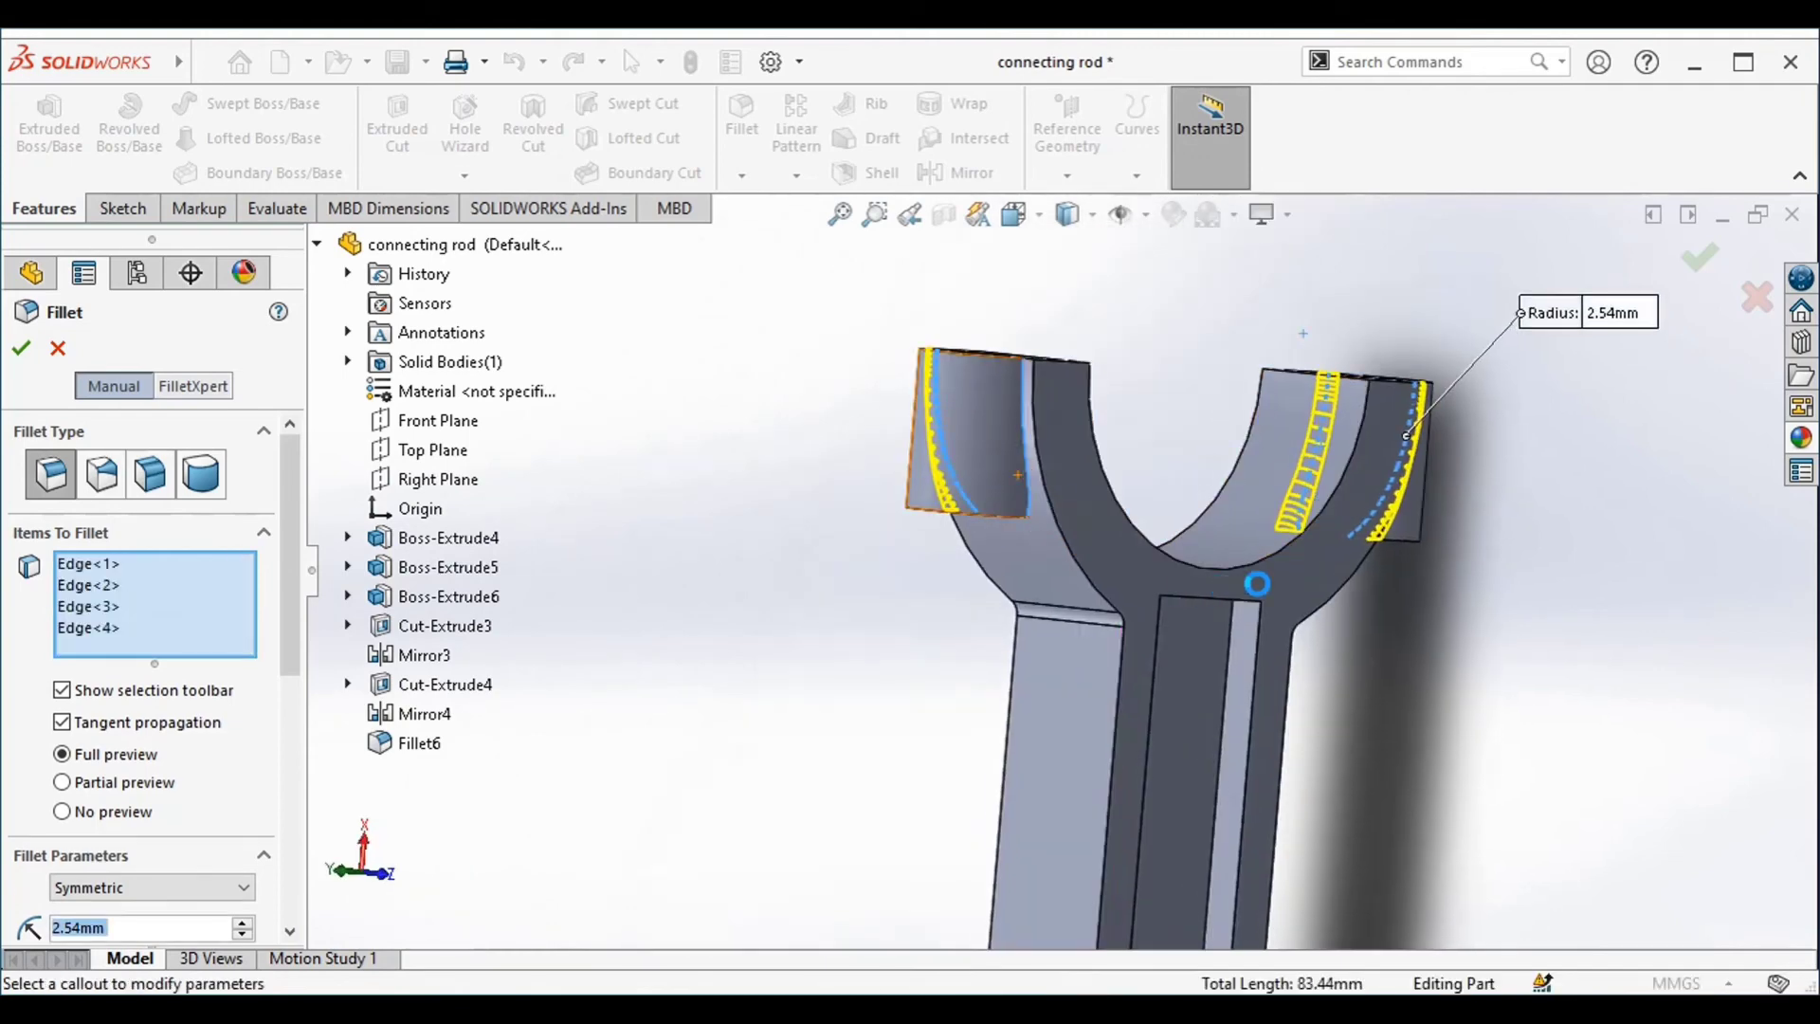
Add both edges where the shank meets the ring to the selection and apply the 2.54 mm fillet
middle_click_drag(1251, 581, 1043, 857)
scroll(1043, 857, "down", 2)
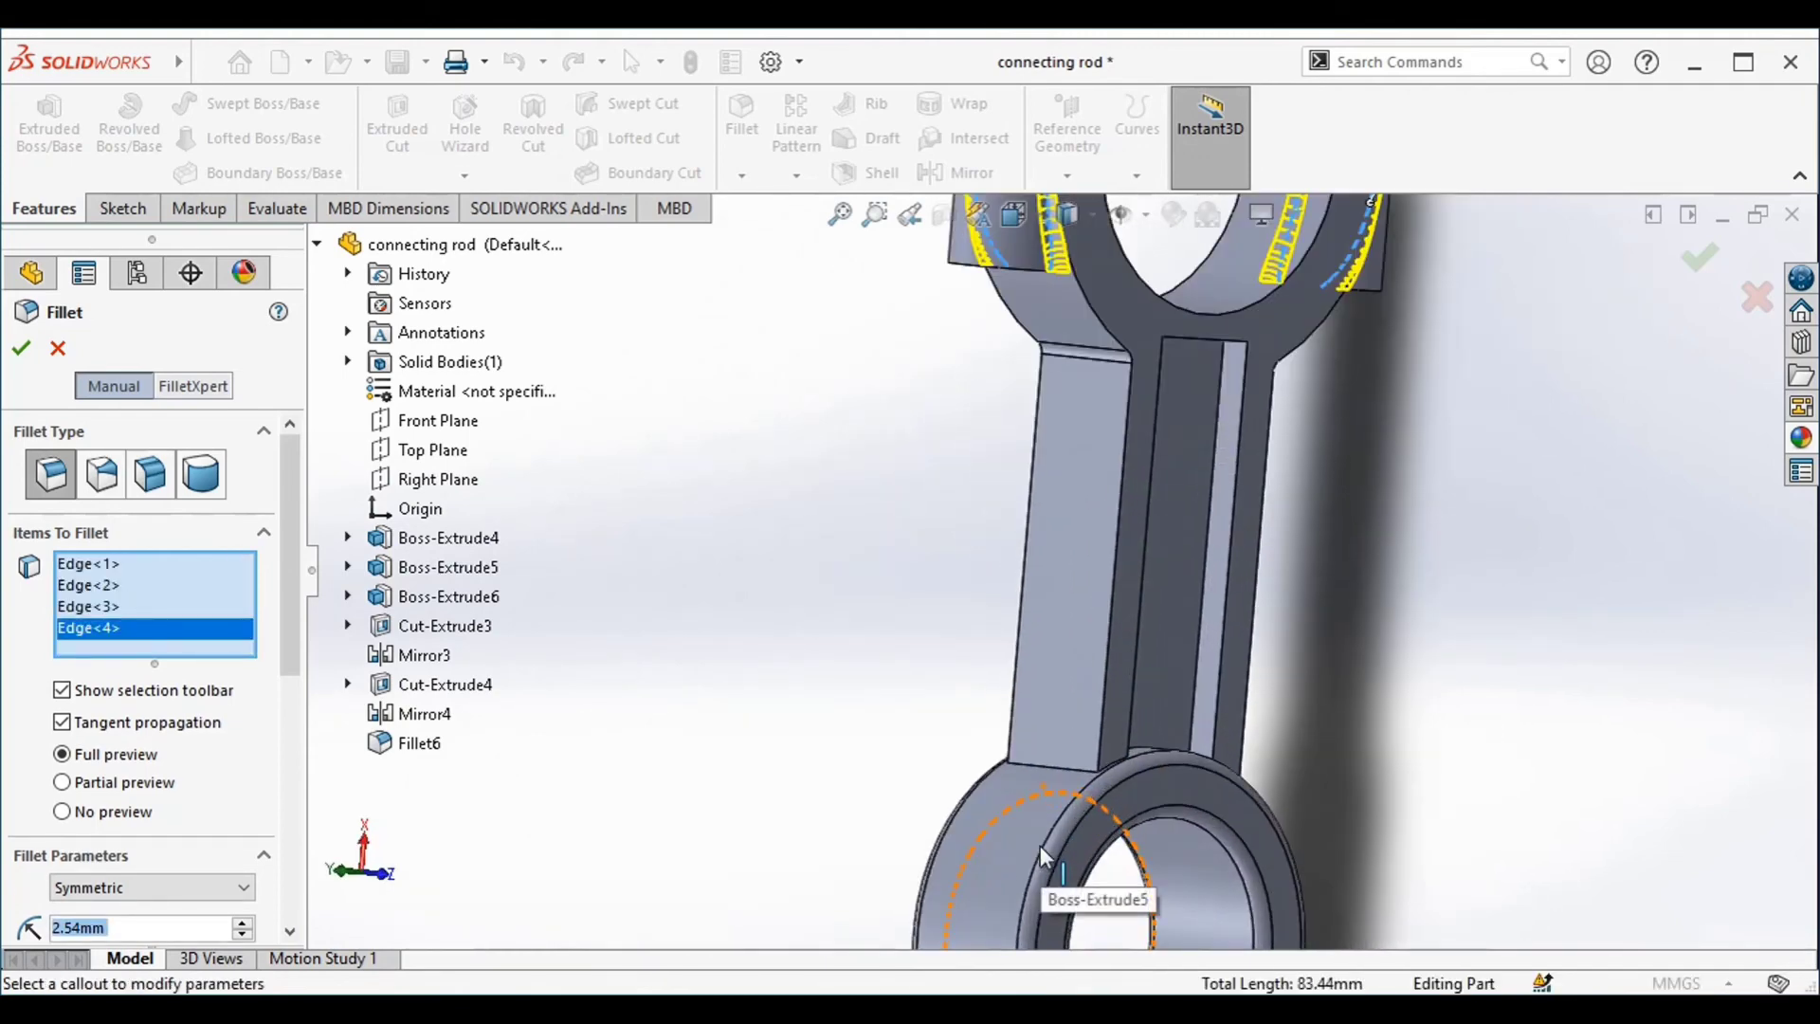
left_click(1044, 770)
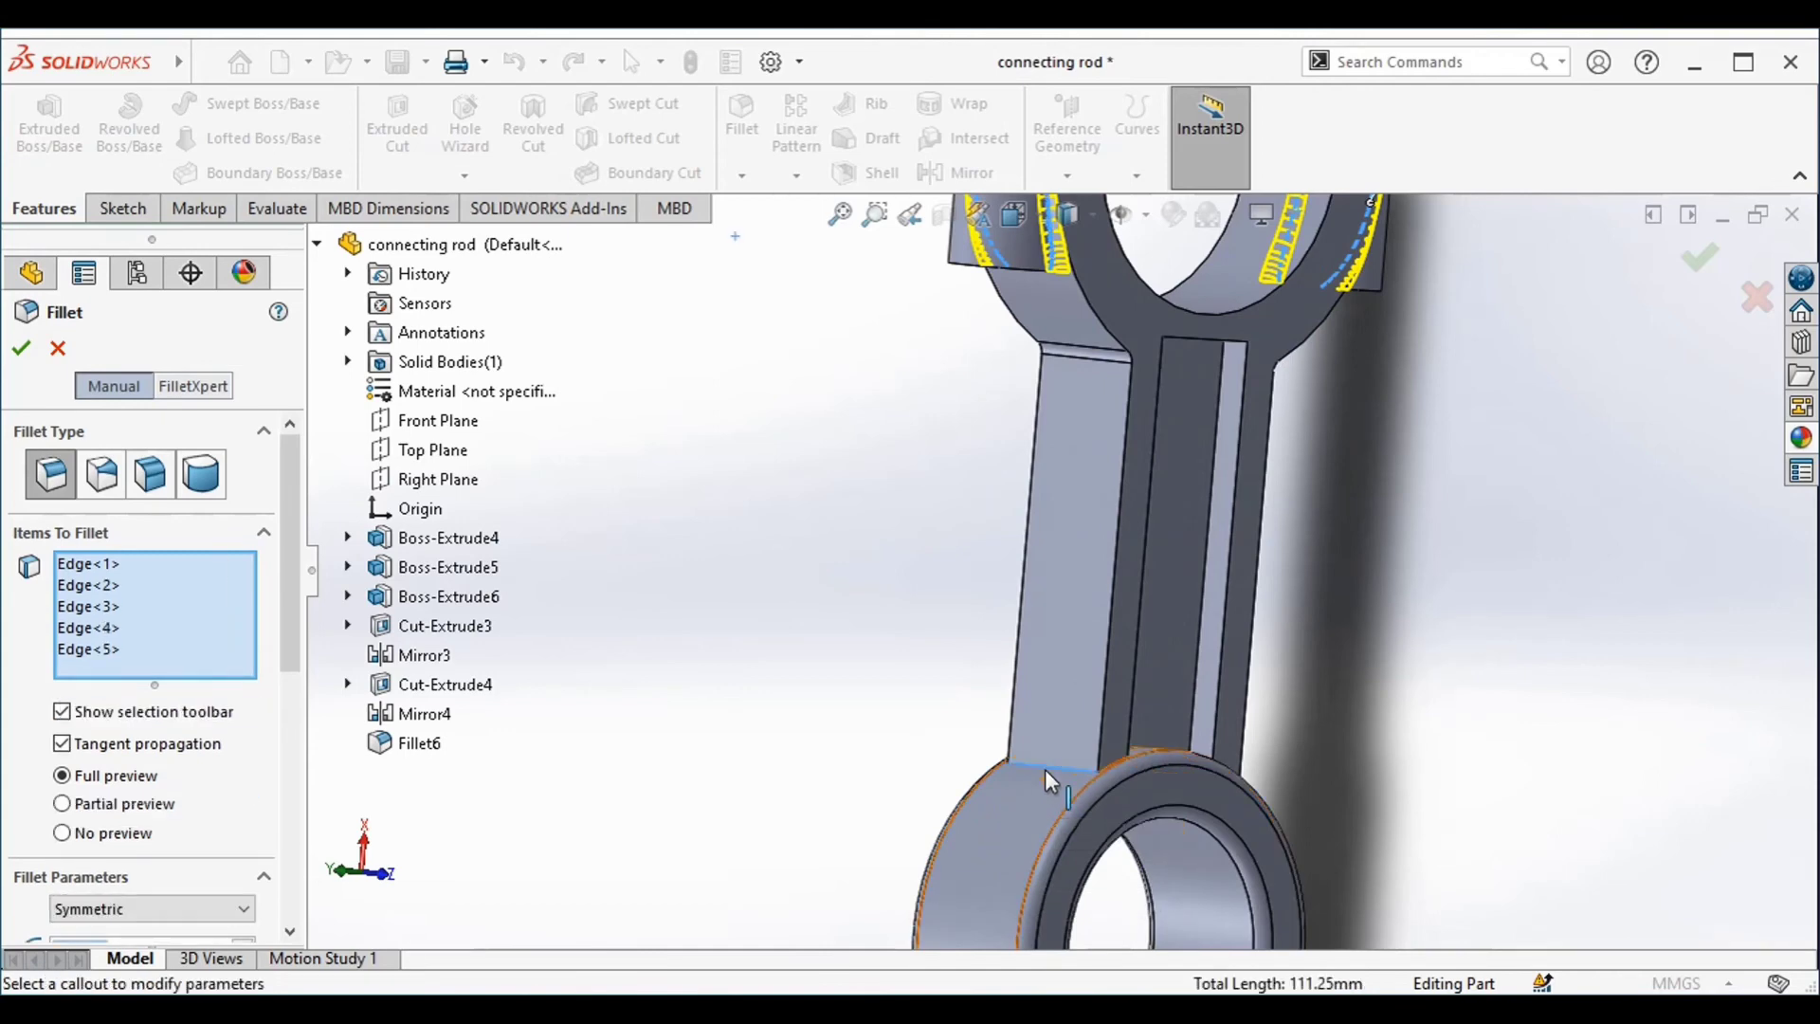
middle_click_drag(1535, 724, 1329, 775)
left_click(1330, 775)
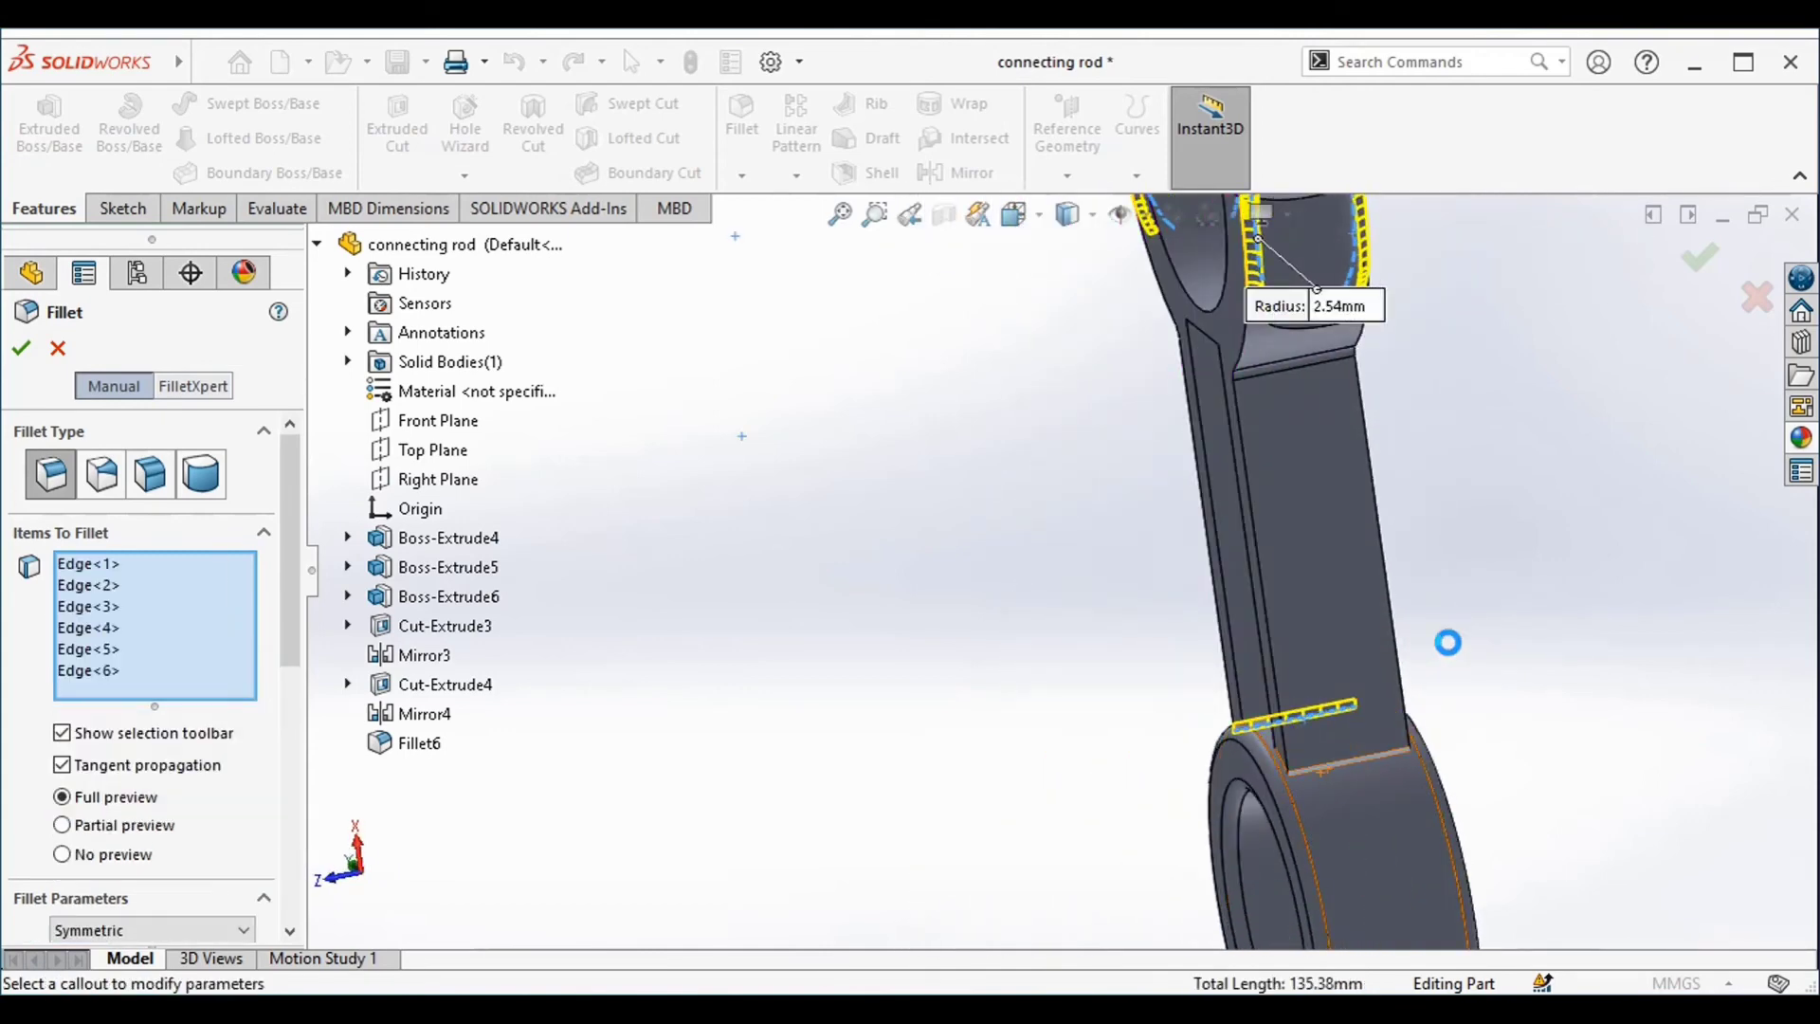
left_click(1701, 268)
Fillet the floor faces of both shank pockets with a 2.54 mm radius
middle_click_drag(1474, 585, 1270, 443)
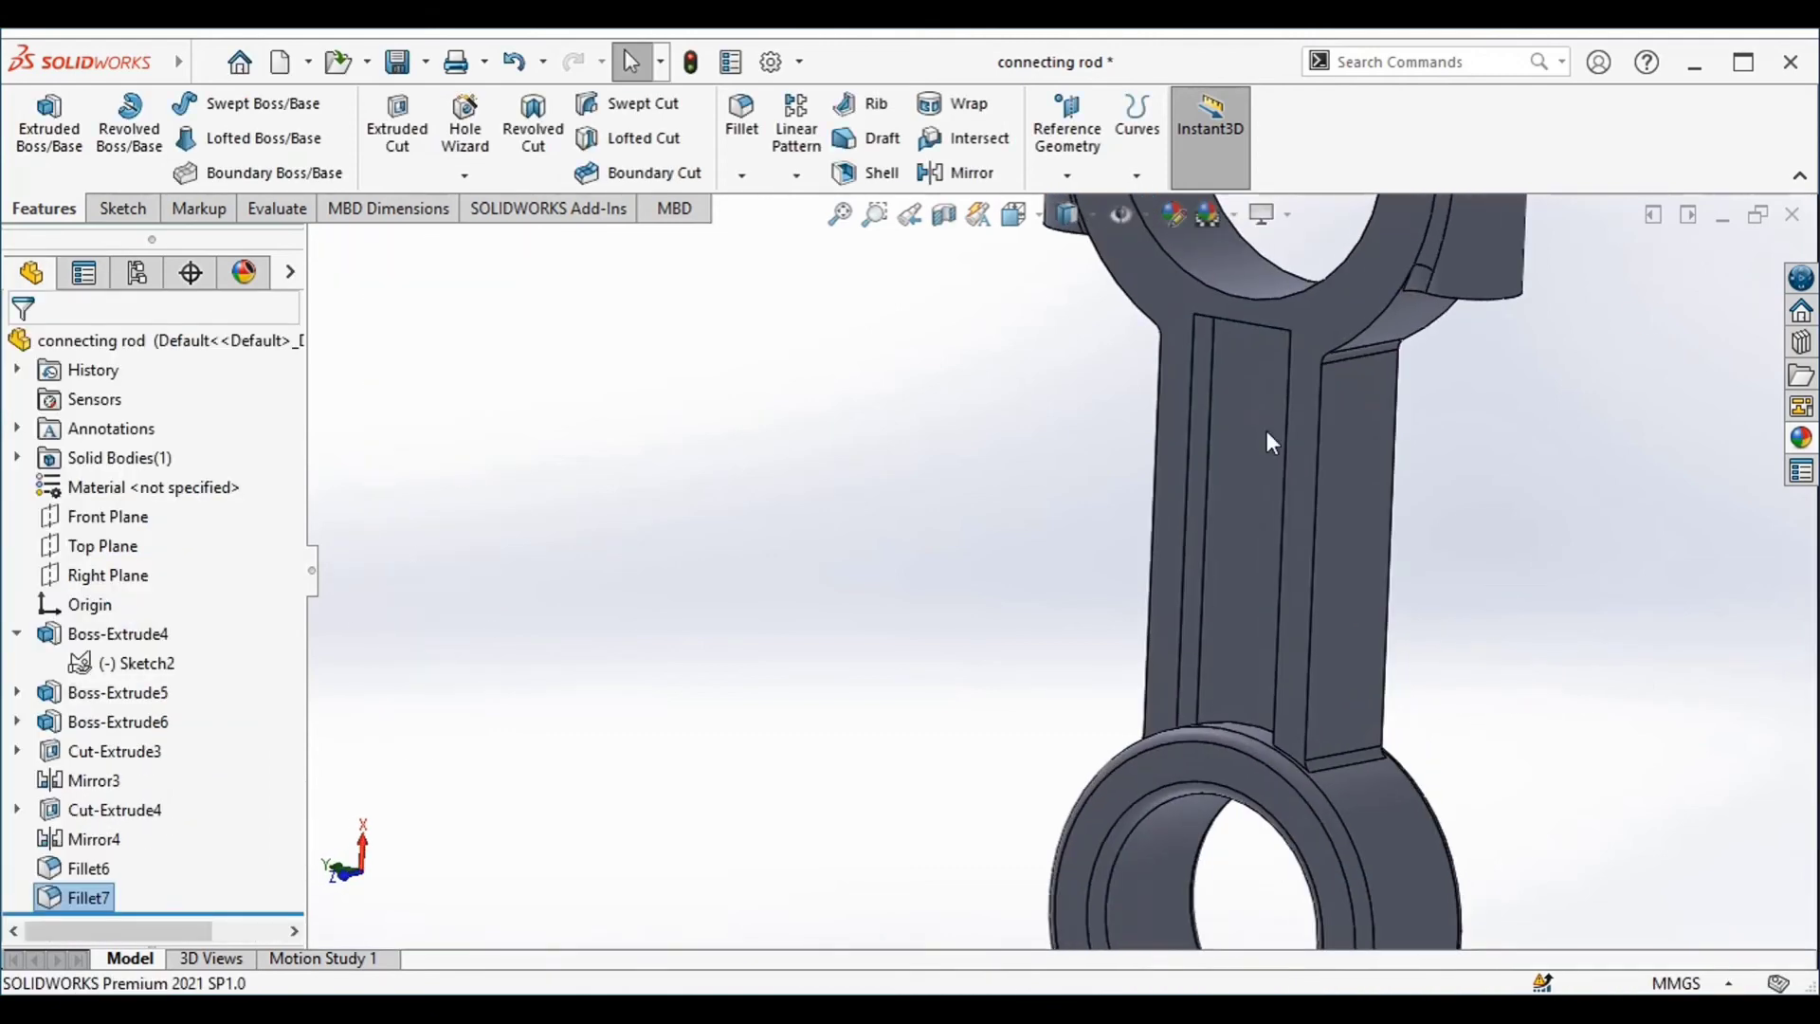
key("Return")
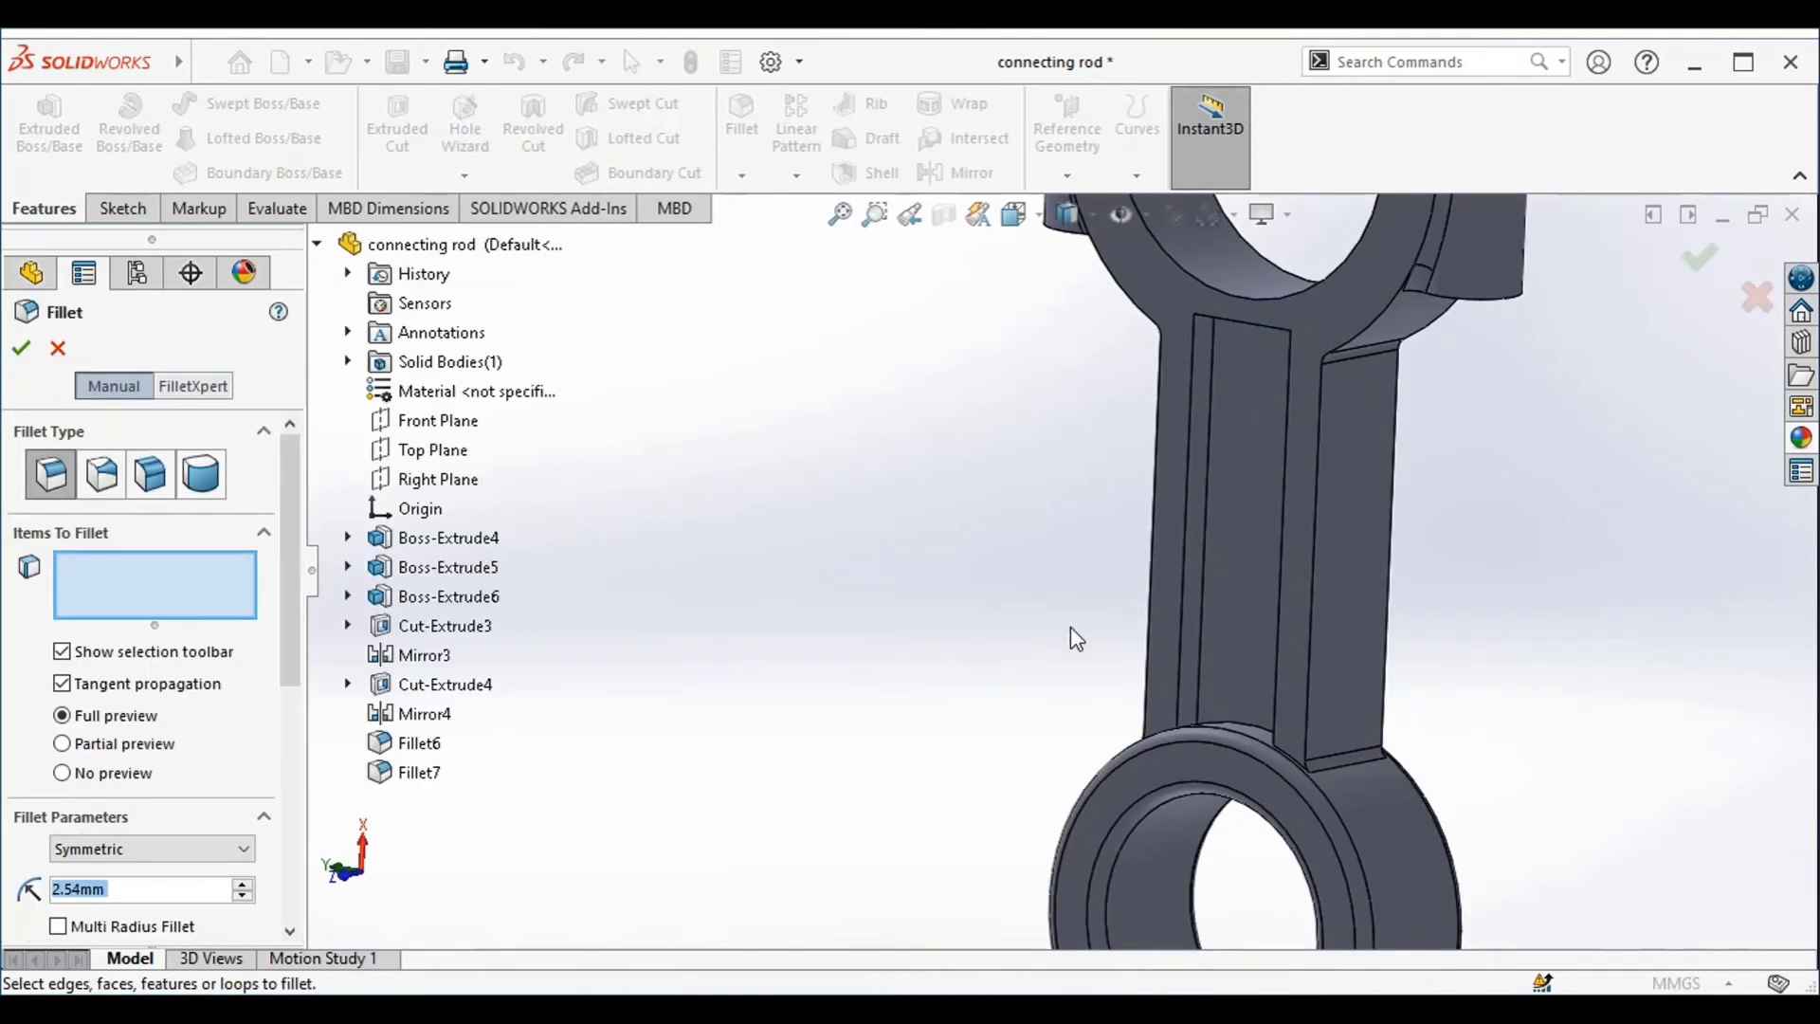
left_click(1236, 537)
middle_click_drag(1521, 587, 1609, 443)
left_click(1465, 540)
left_click(1702, 269)
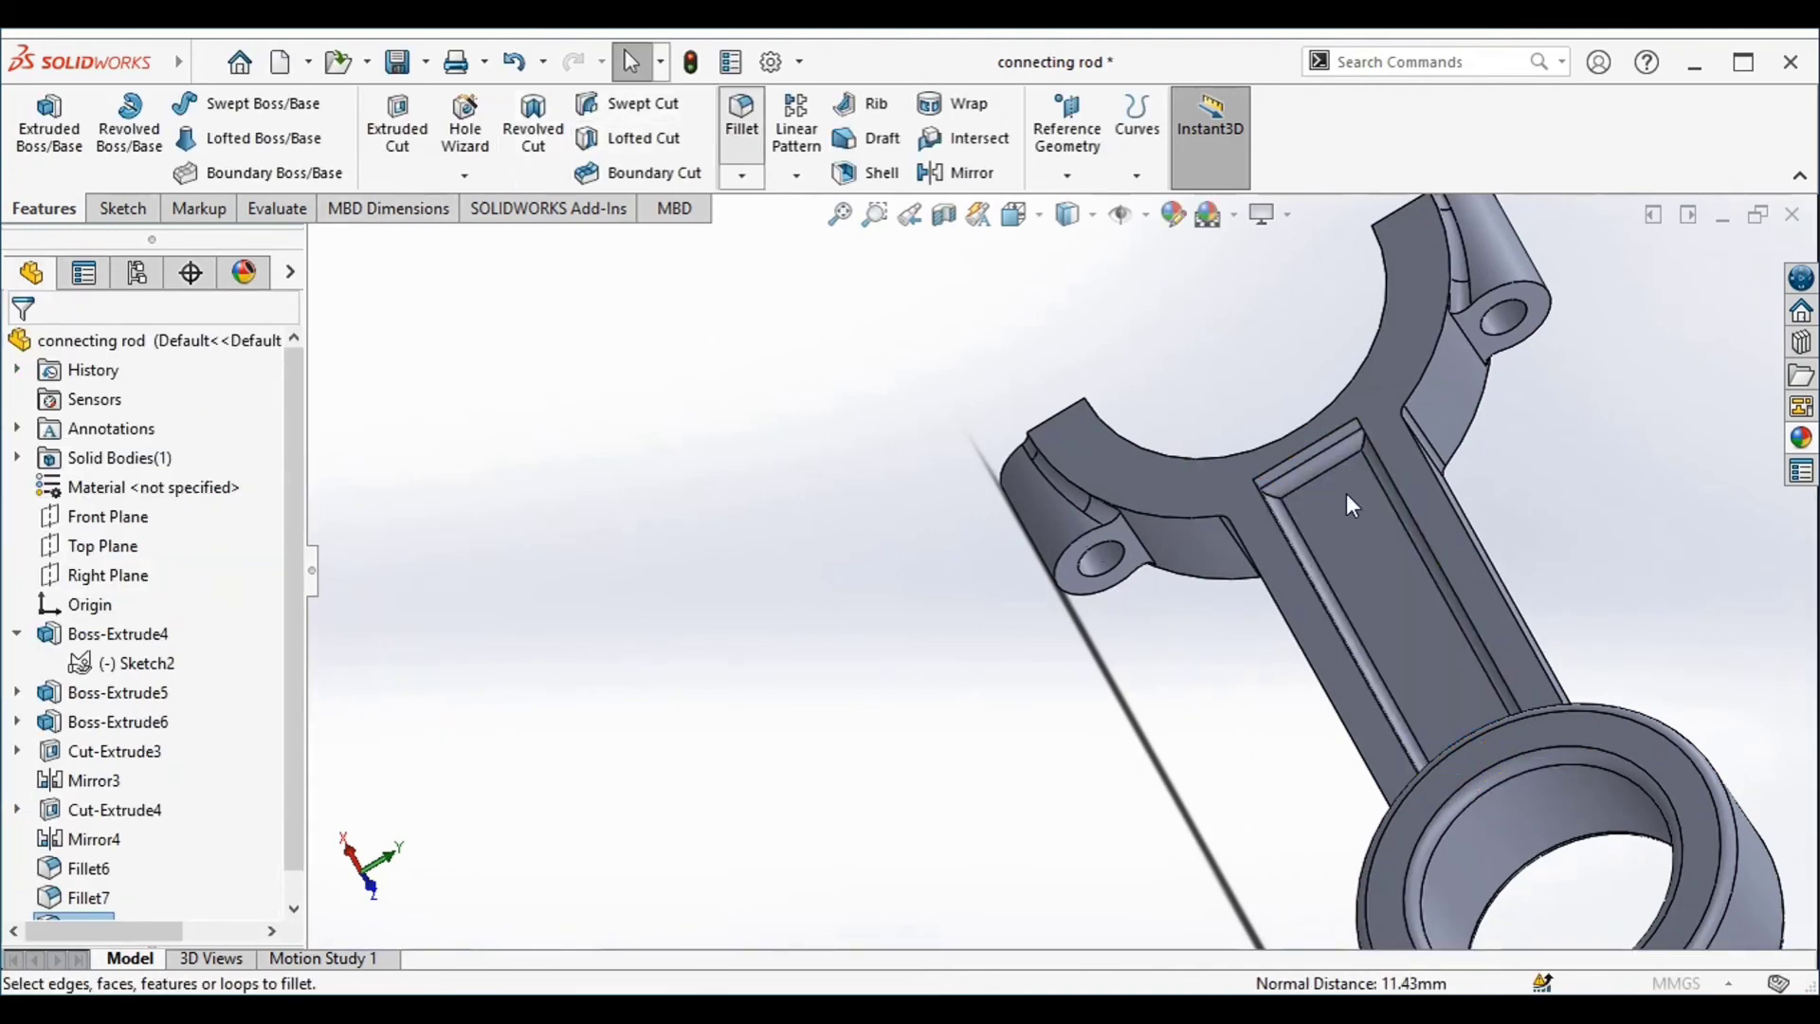
Start a 2.54 mm fillet and select the two corner edges of one shank pocket at its half-ring end
middle_click_drag(1346, 493, 1576, 573)
middle_click_drag(1429, 407, 1432, 479)
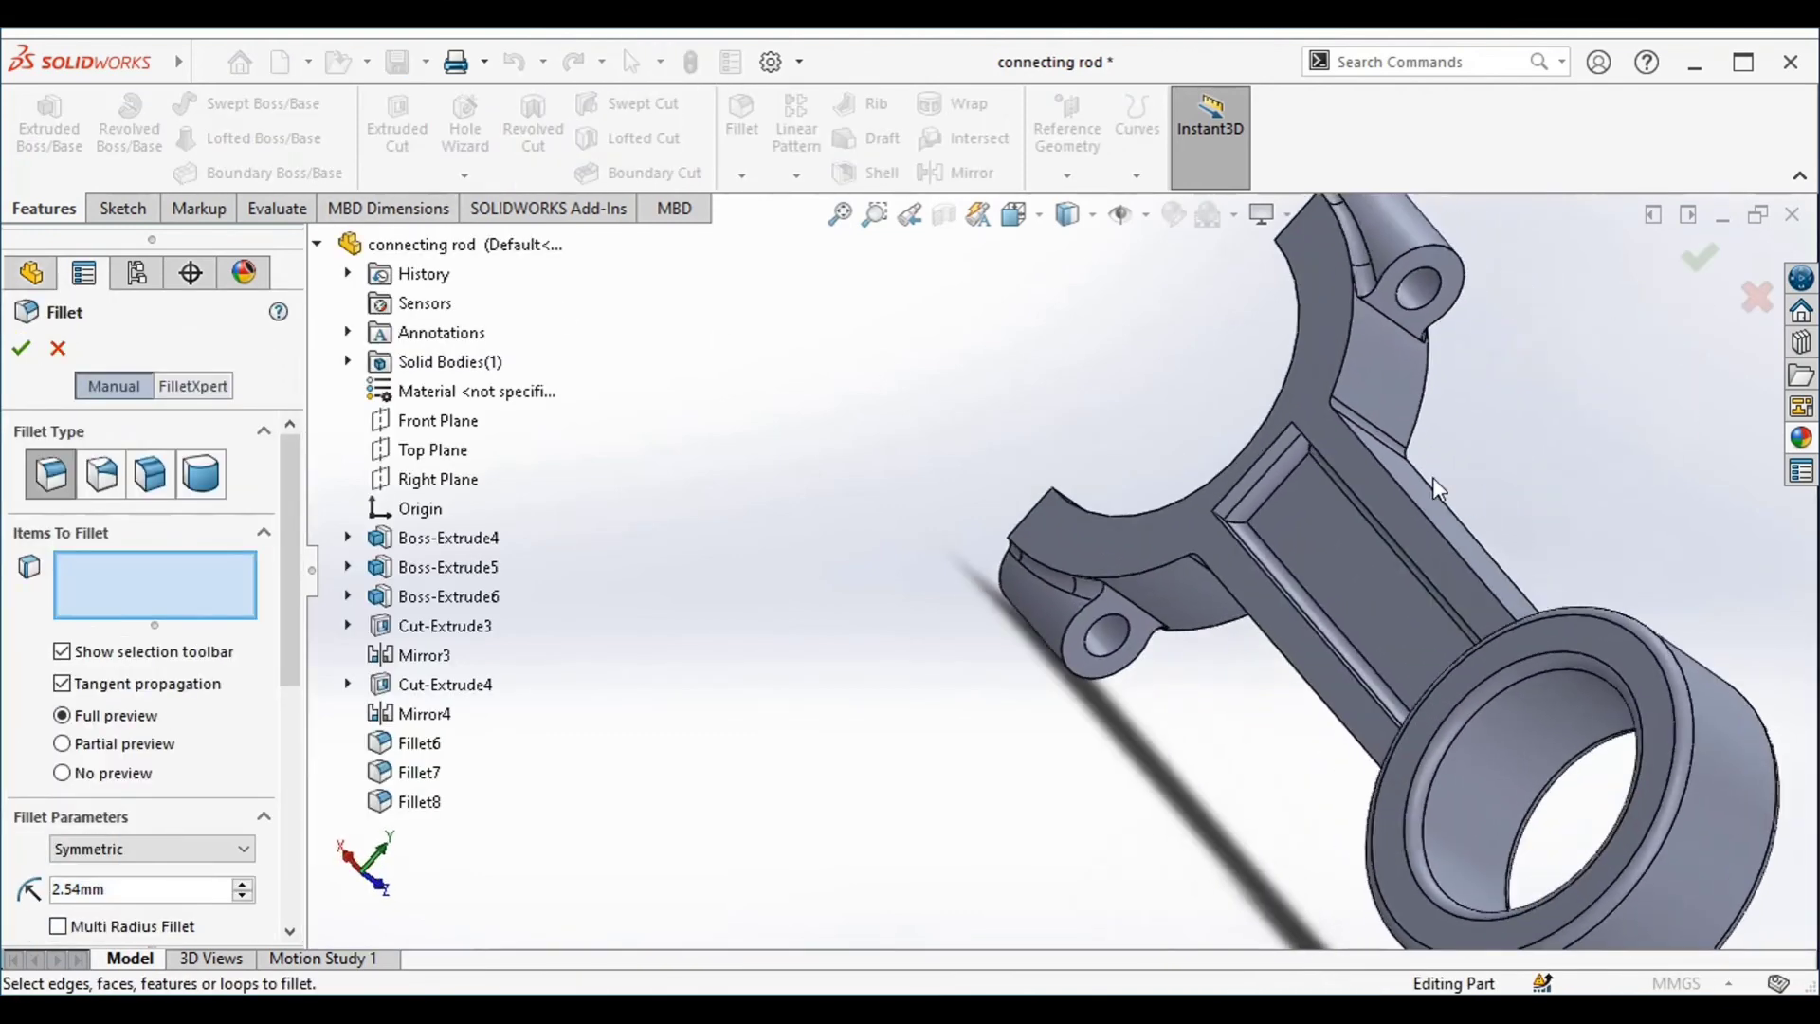
scroll(1438, 488, "up", 5)
left_click(1031, 678)
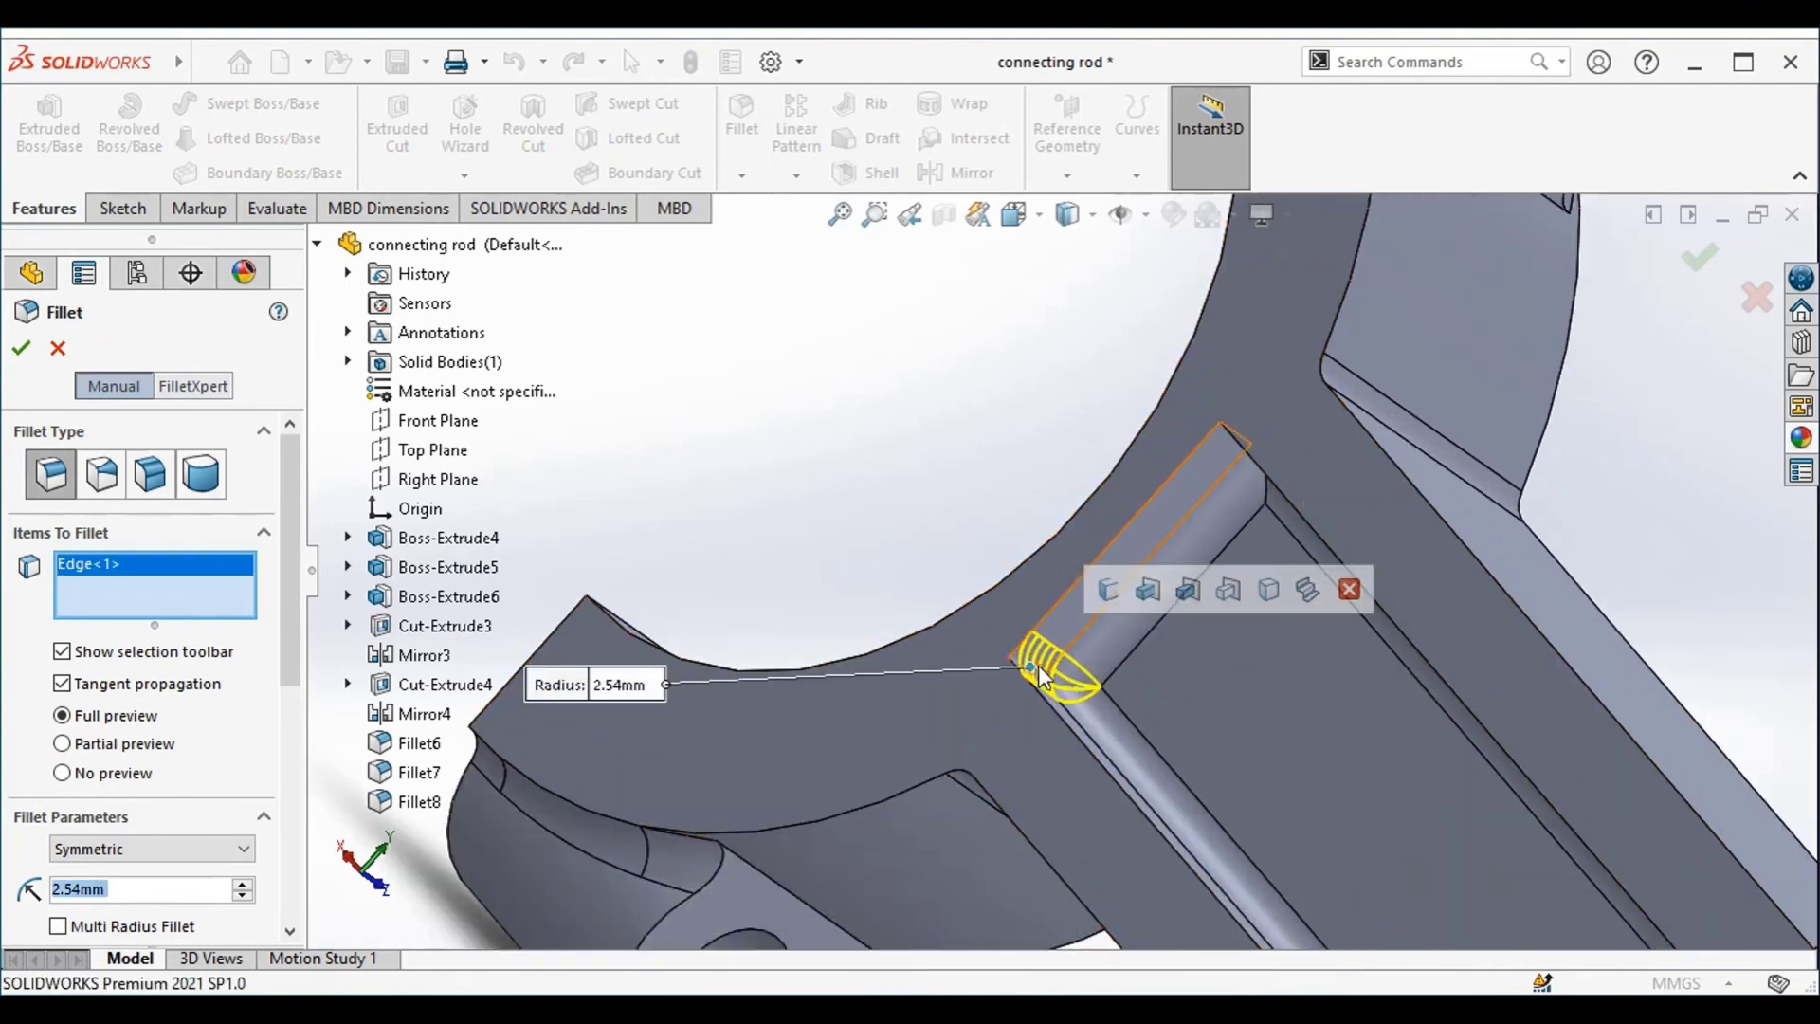
scroll(1106, 441, "up", 3)
scroll(1106, 442, "down", 6)
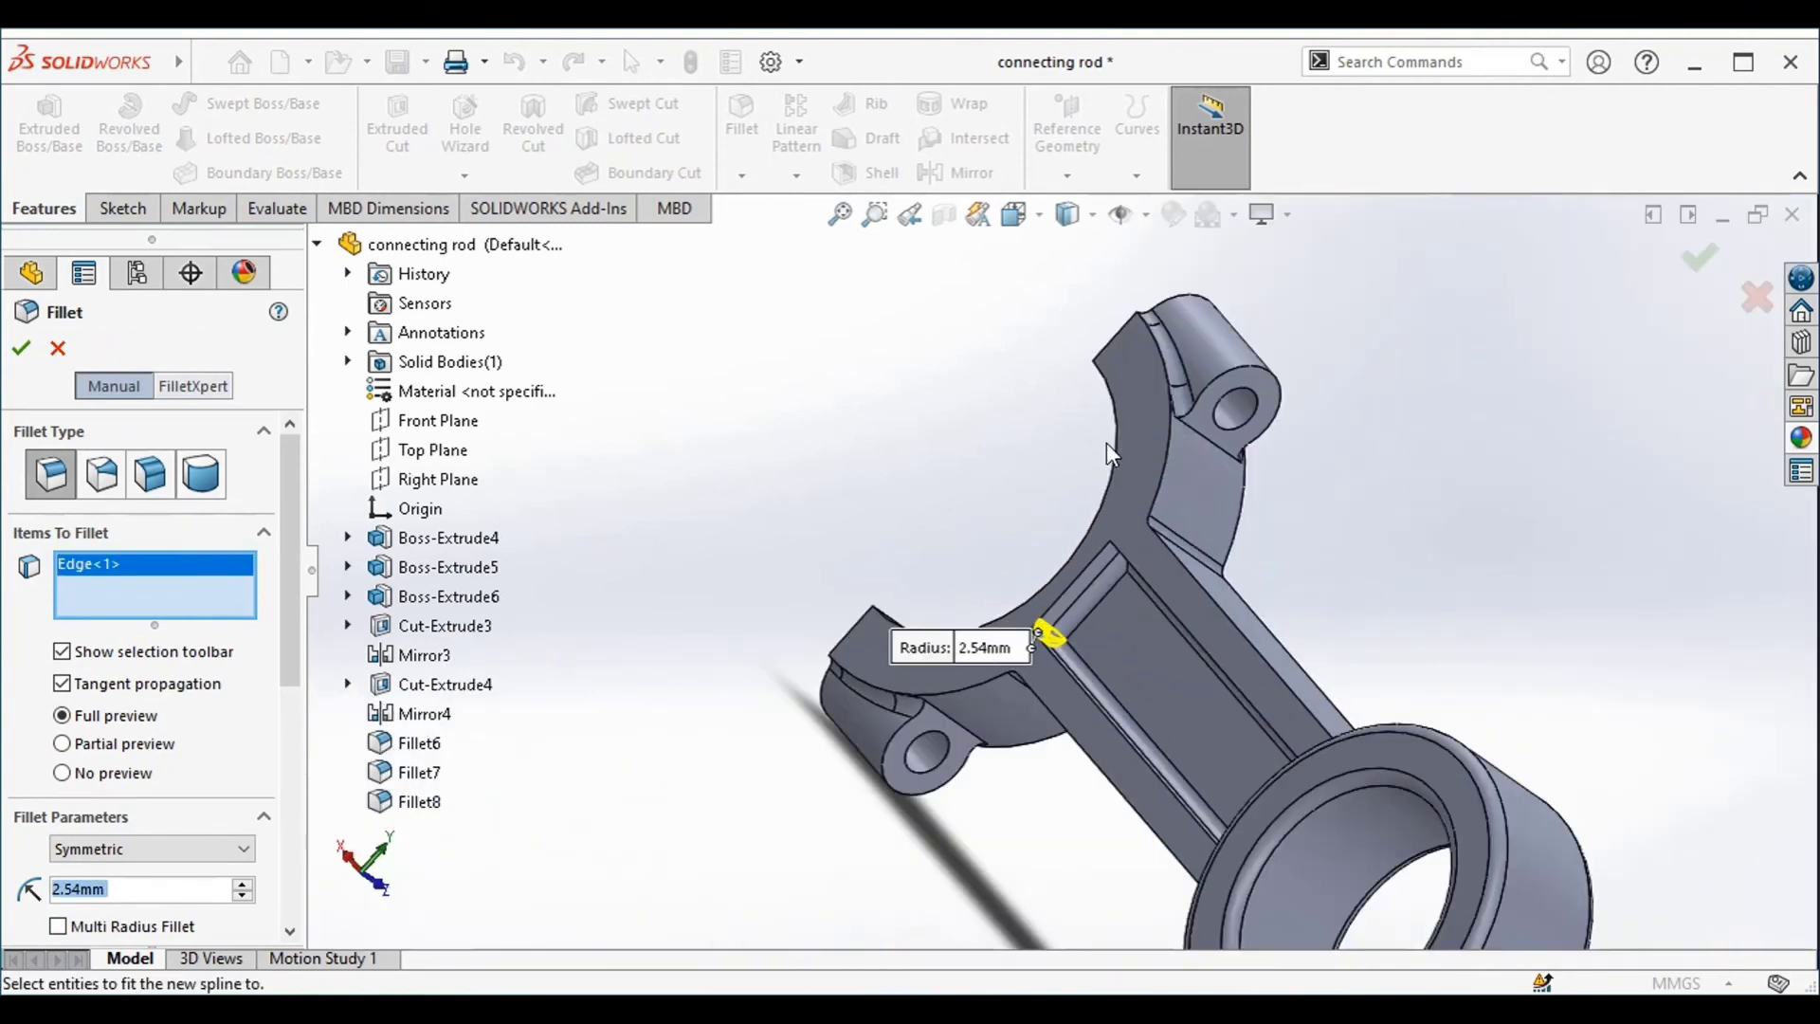
middle_click_drag(1246, 516, 1300, 406)
scroll(1170, 523, "up", 4)
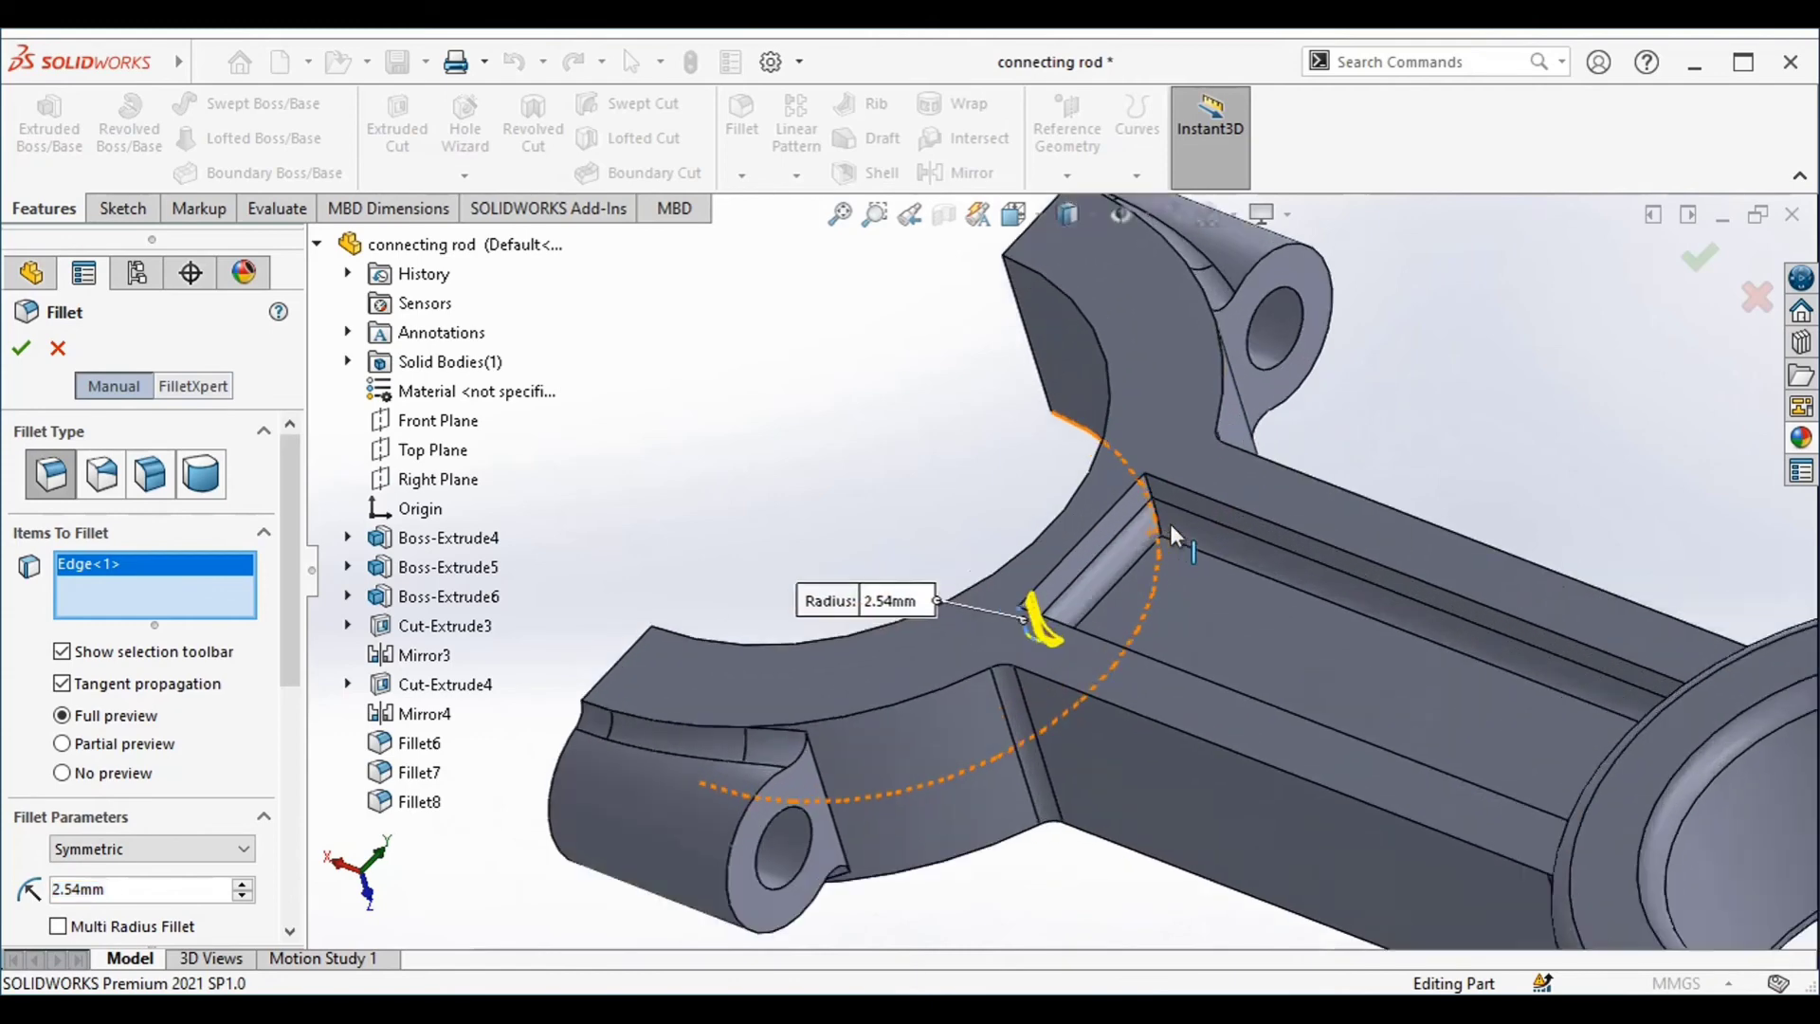
left_click(1161, 457)
scroll(1167, 434, "down", 4)
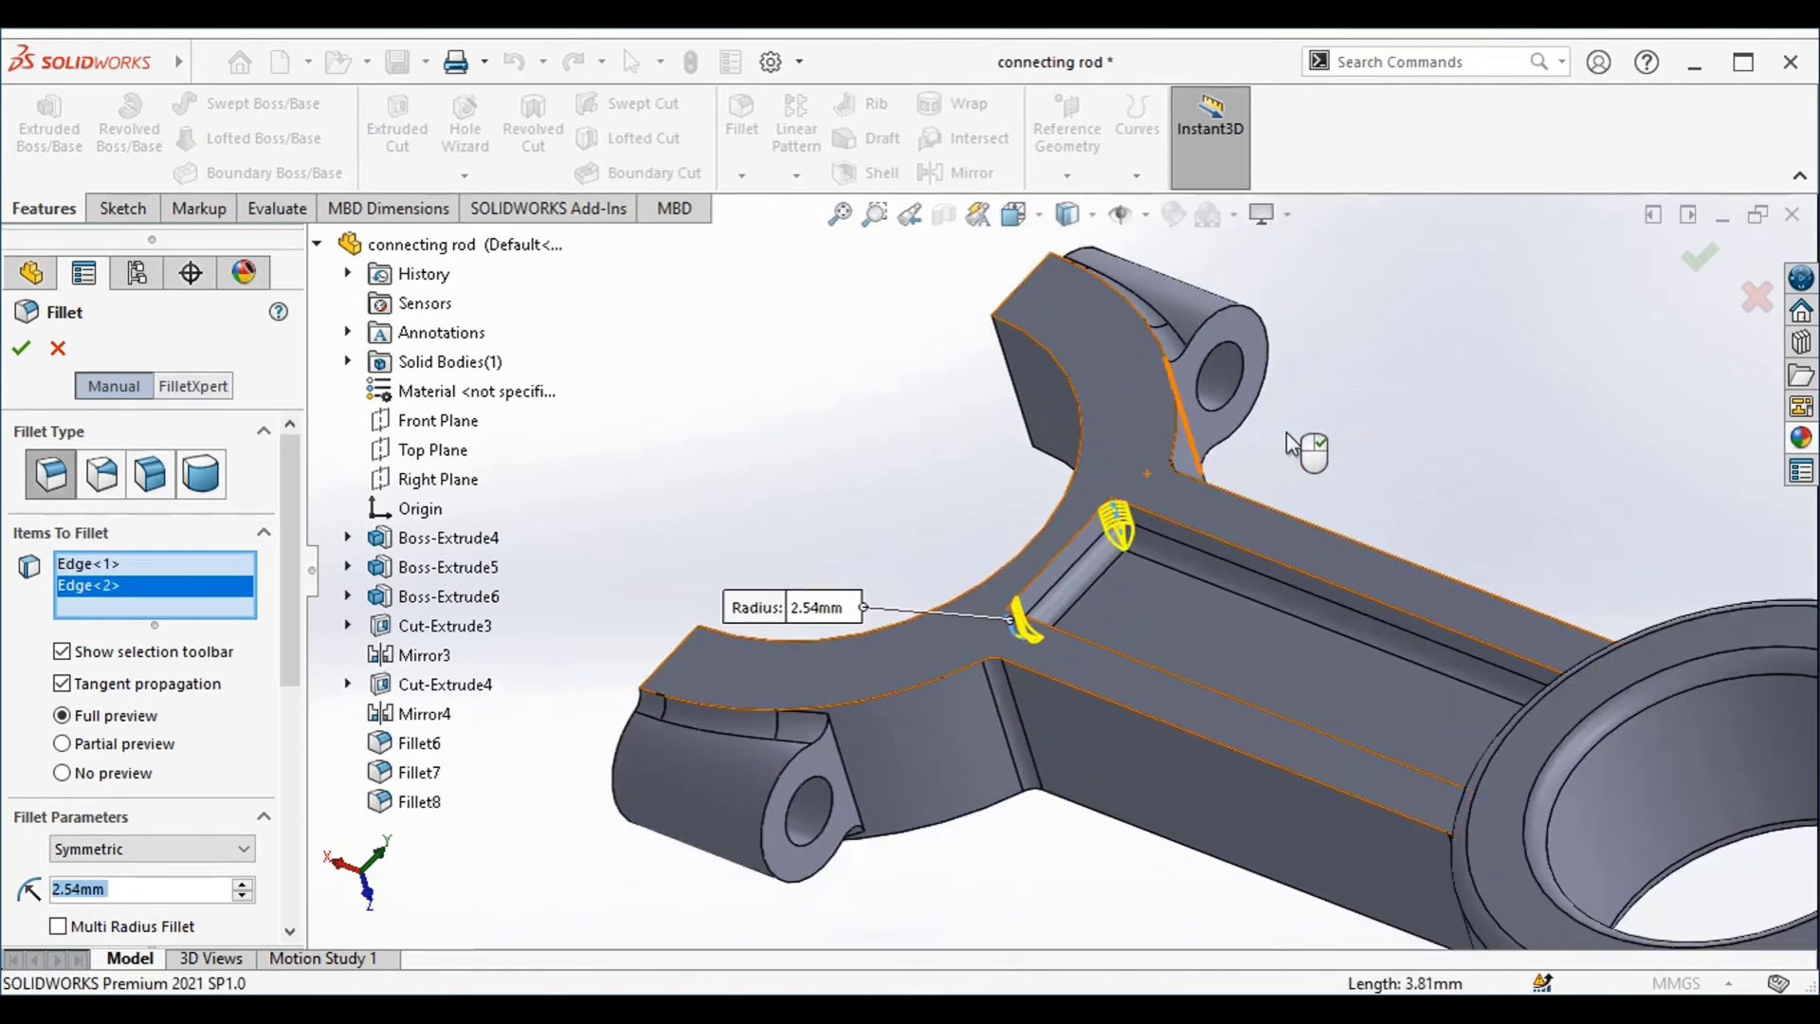
Add the same pocket's two corner edges at the ring end to the fillet selection
middle_click_drag(1308, 455, 1528, 647)
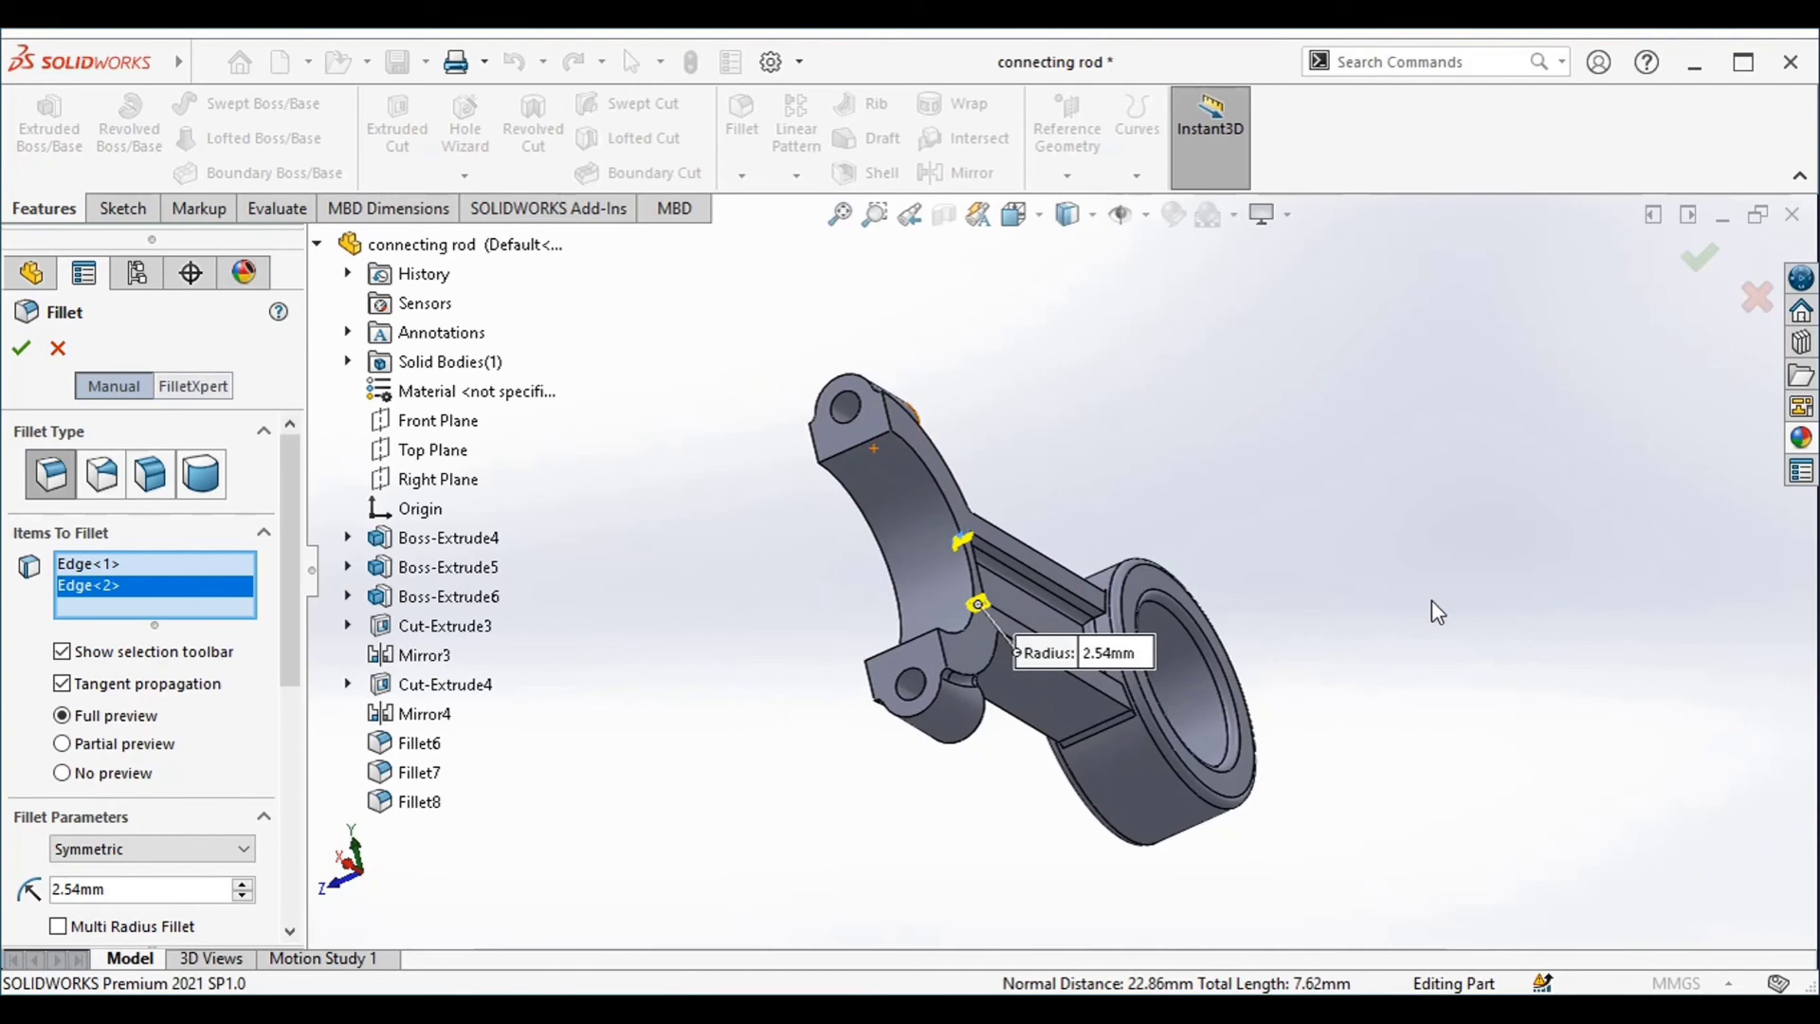
scroll(1185, 616, "up", 6)
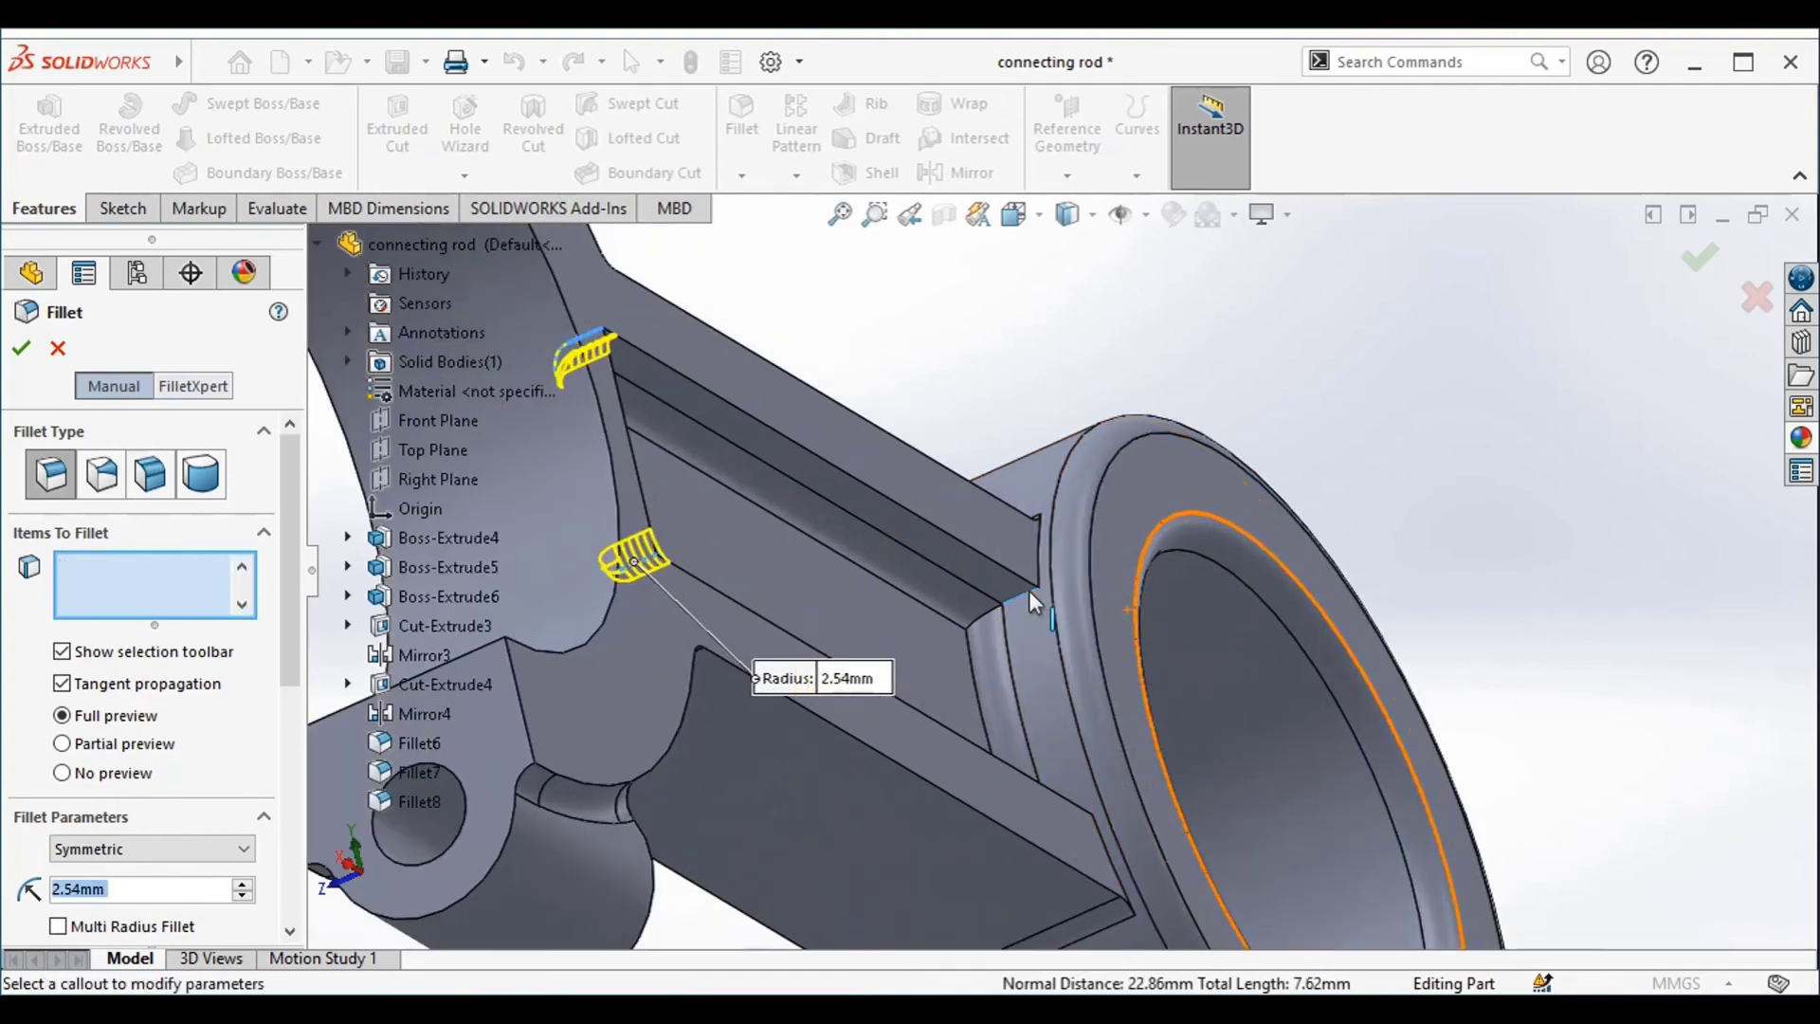
left_click(1035, 602)
scroll(1009, 400, "down", 3)
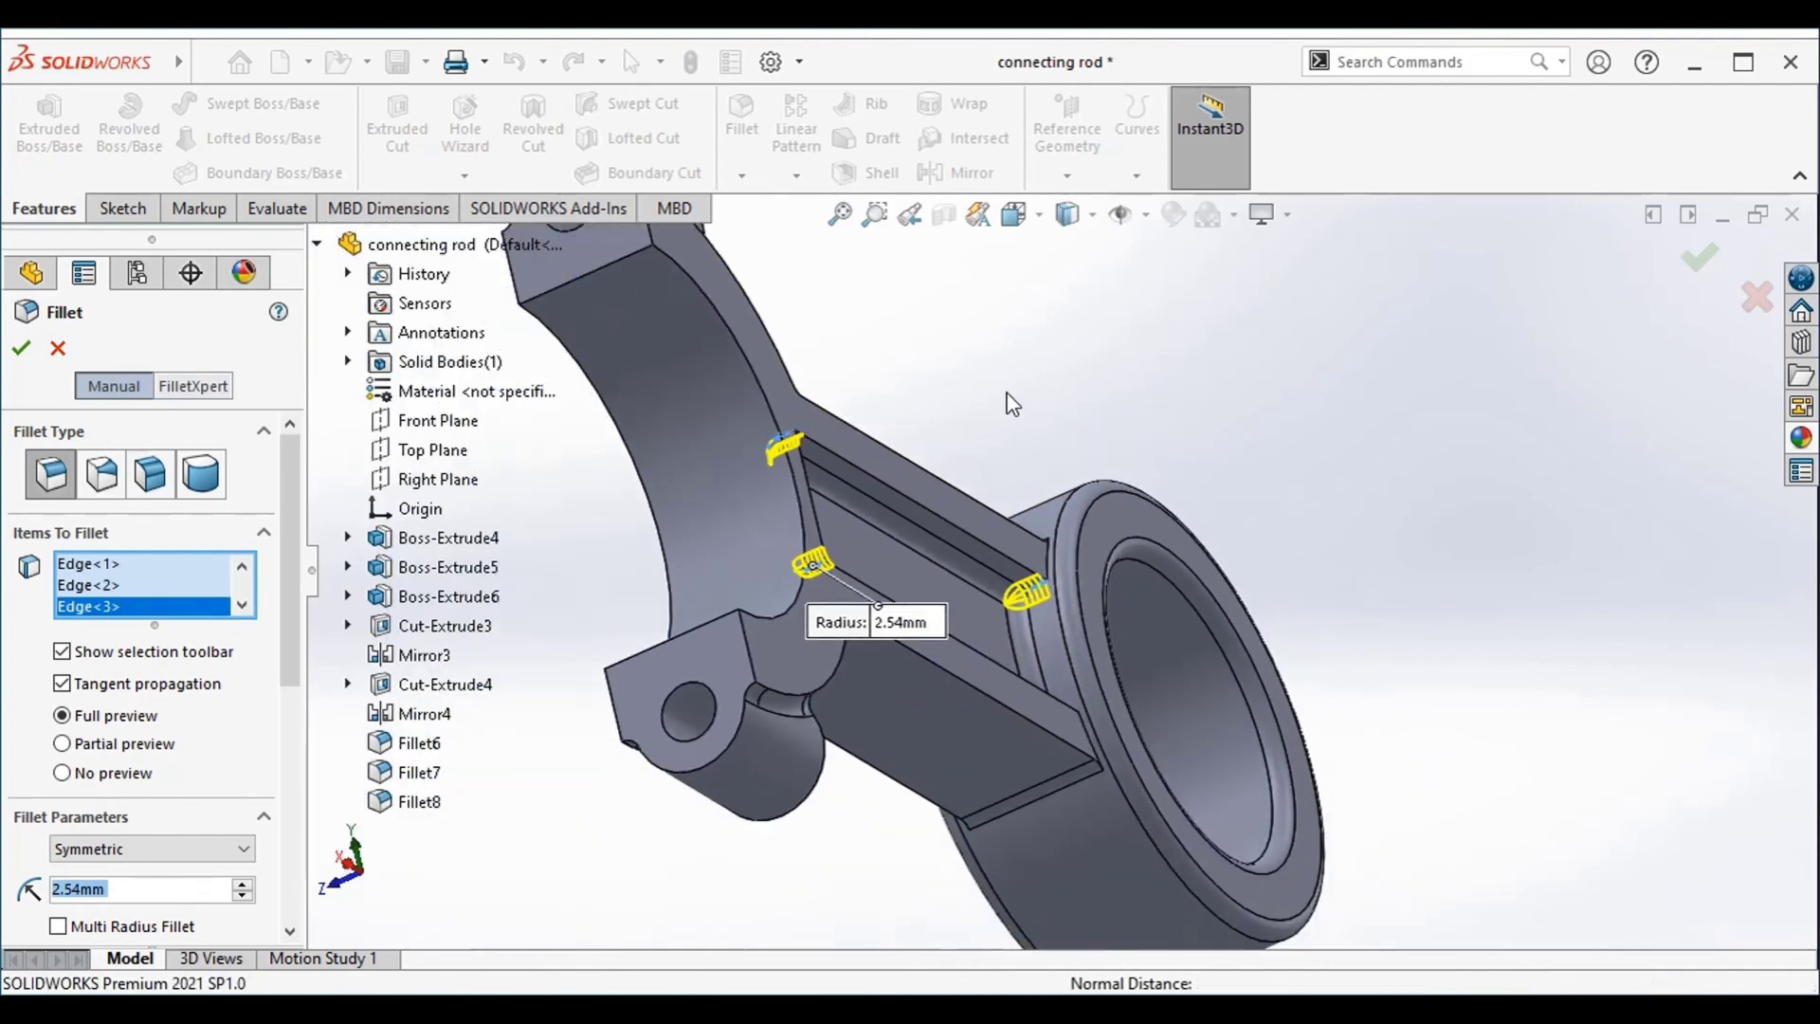
middle_click_drag(1007, 394, 1004, 511)
scroll(1038, 544, "up", 5)
scroll(1050, 559, "down", 6)
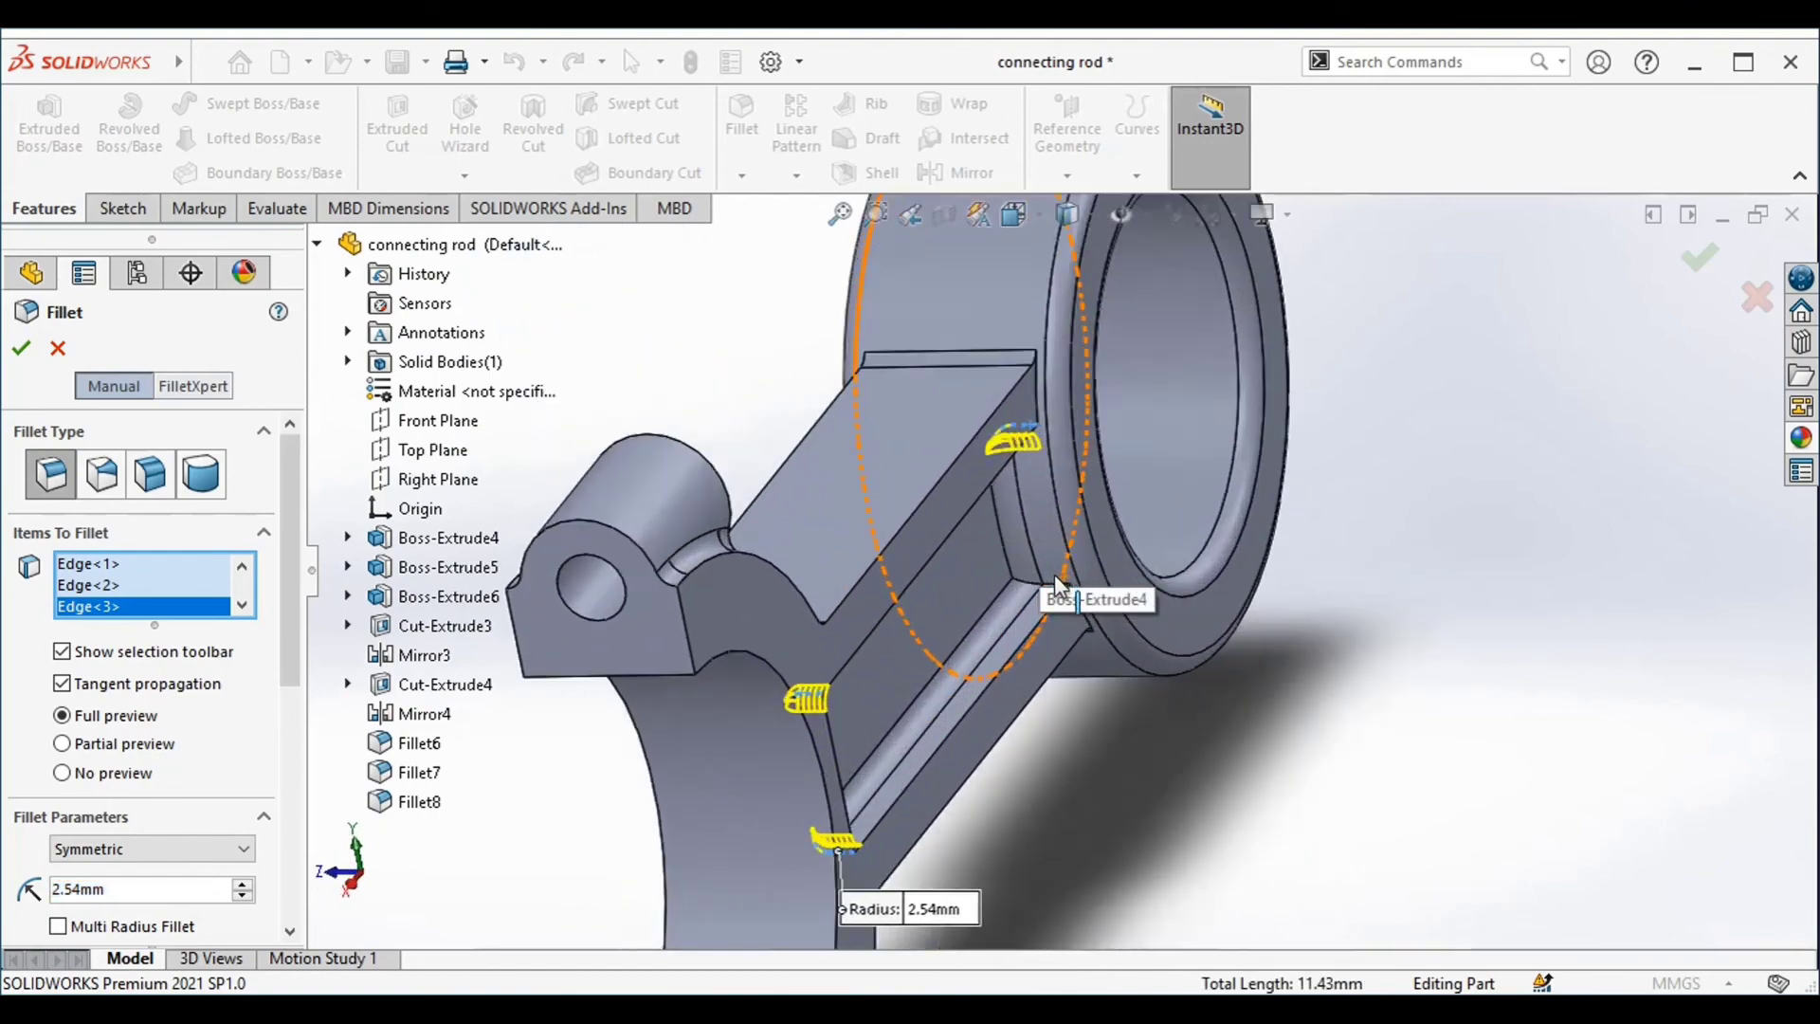
scroll(1052, 580, "down", 2)
left_click(1049, 583)
Add the opposite pocket's two corner edges at the ring end to the fillet selection
middle_click_drag(1289, 793, 890, 780)
middle_click_drag(1089, 731, 1057, 607)
scroll(1463, 441, "down", 4)
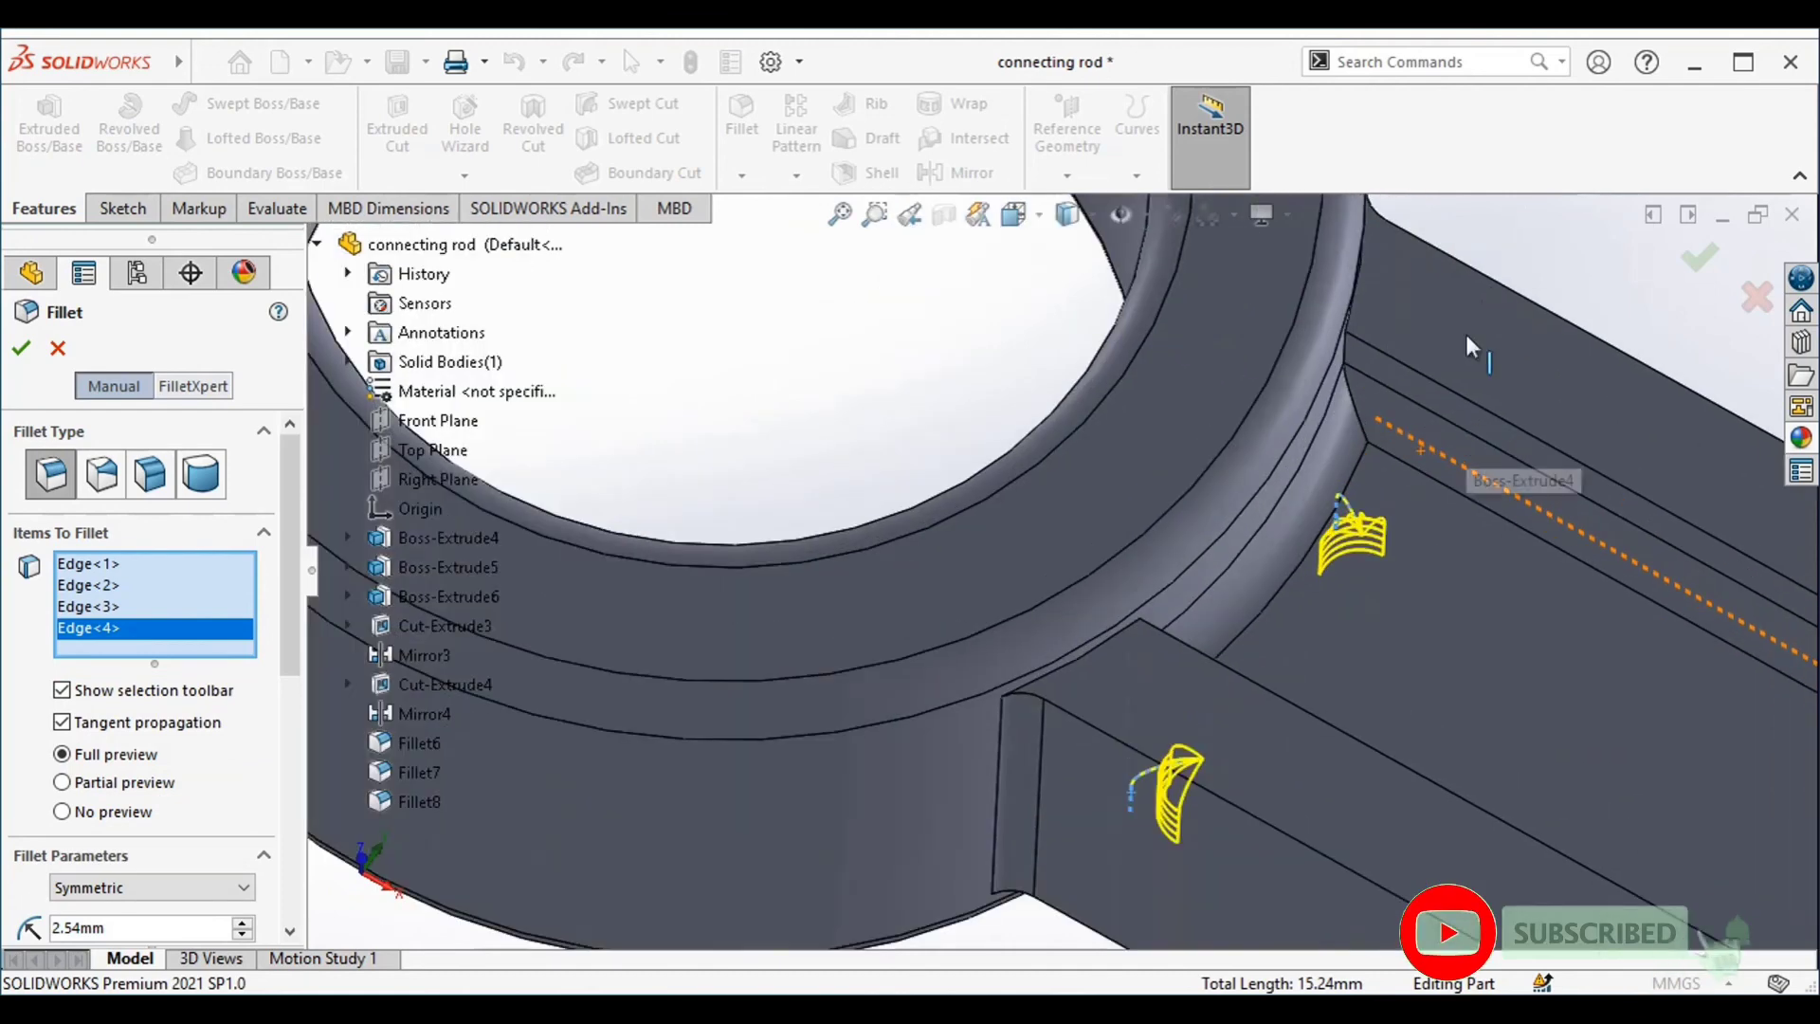
middle_click_drag(1523, 228, 1473, 231)
left_click(1346, 358)
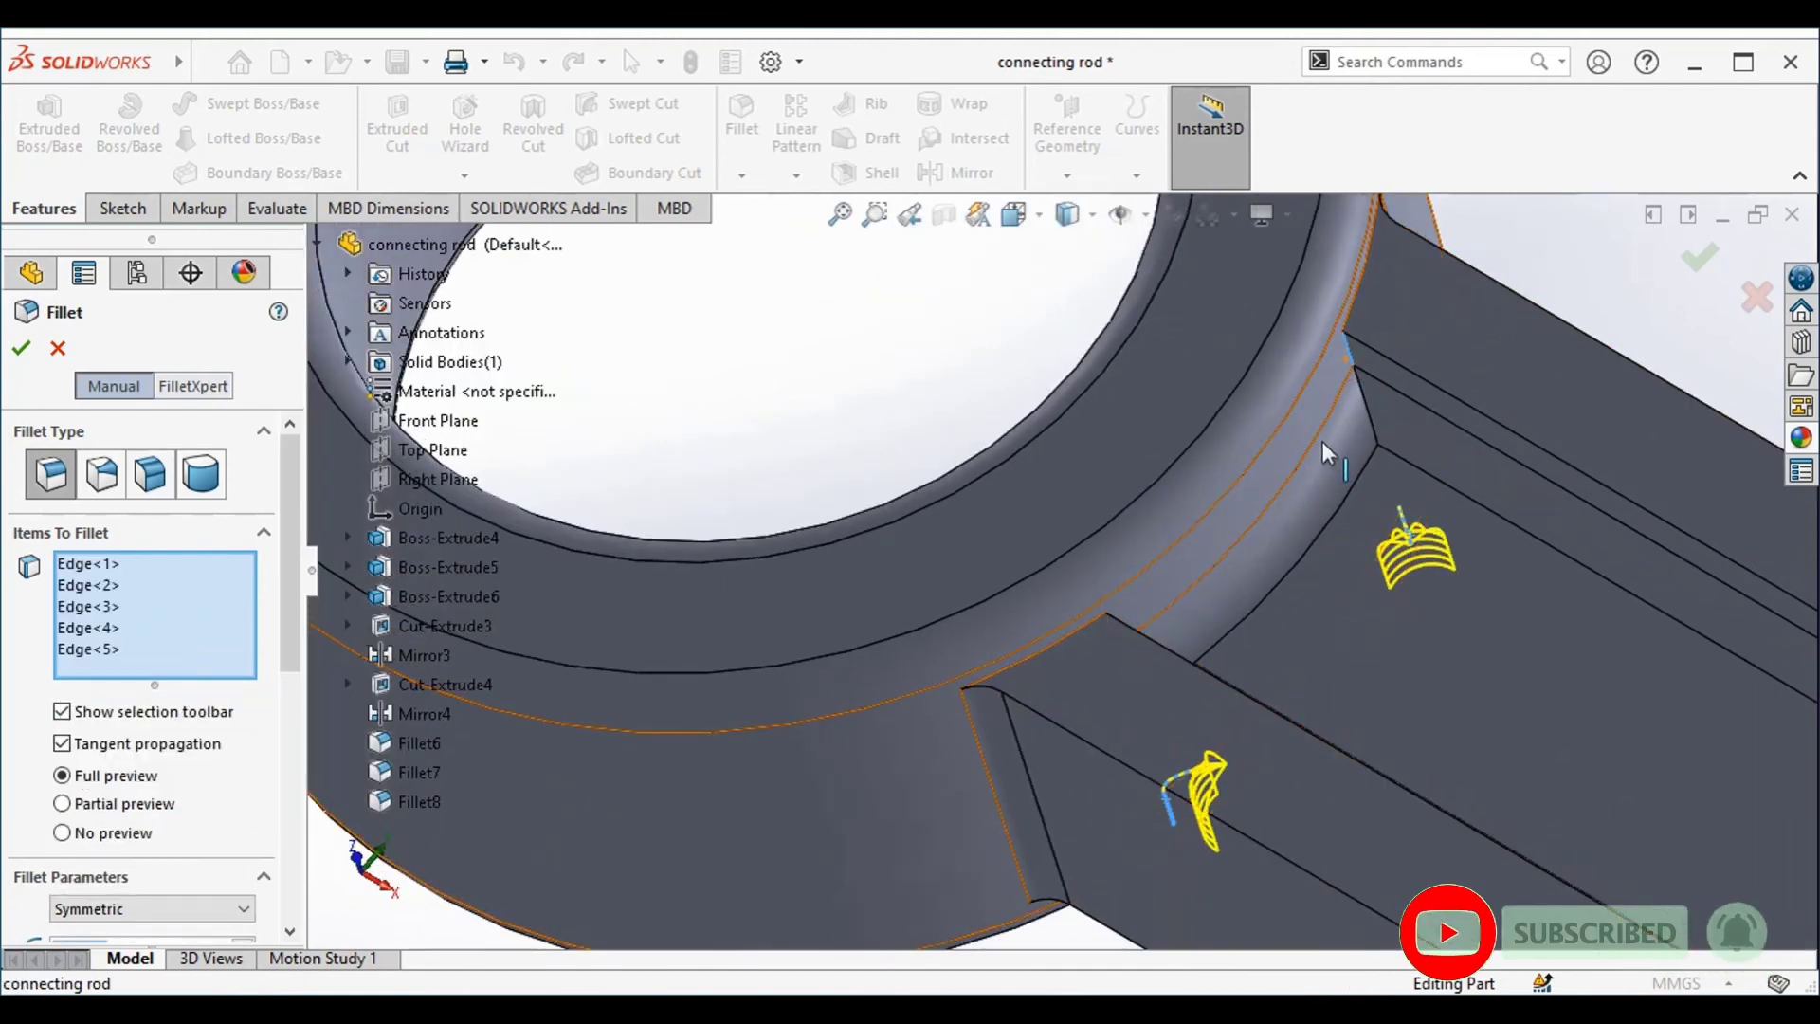
scroll(1325, 454, "up", 4)
middle_click_drag(1369, 430, 1275, 498)
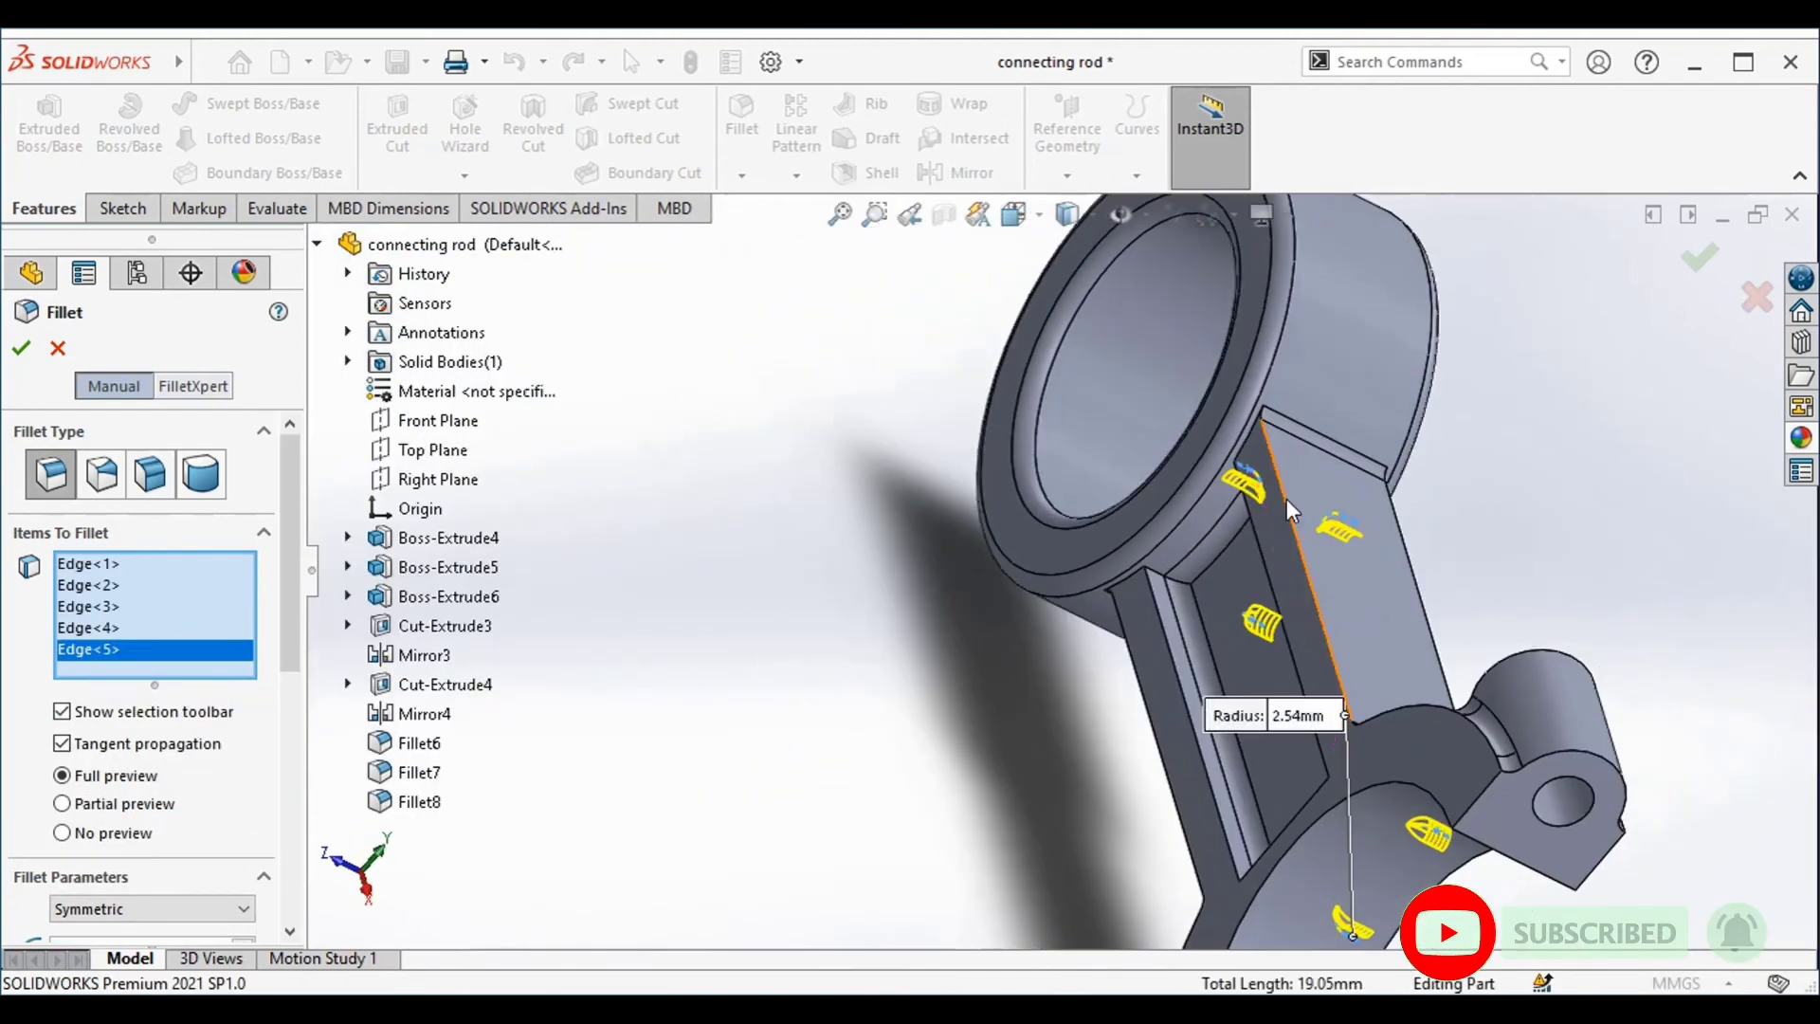
left_click(1160, 576)
Add the opposite pocket's two corner edges at the half-ring end to the selection and complete the 2.54 mm fillet
middle_click_drag(1403, 535, 1654, 649)
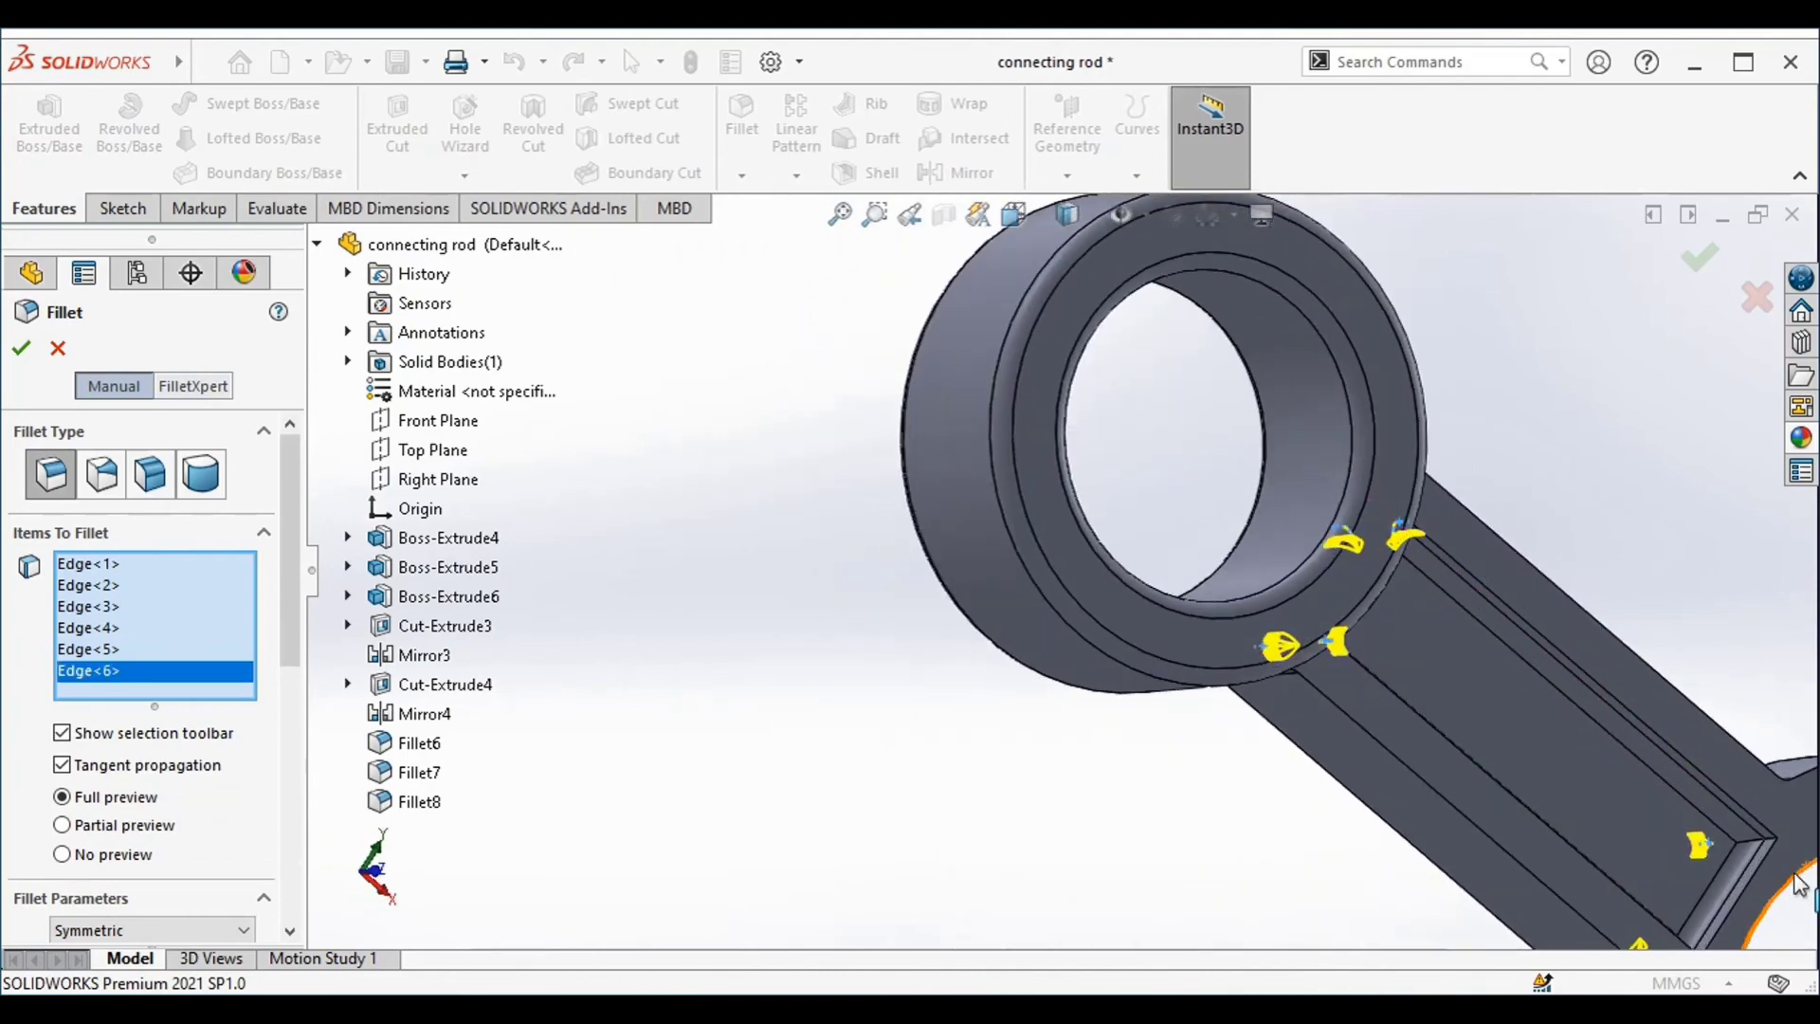
scroll(1799, 884, "down", 5)
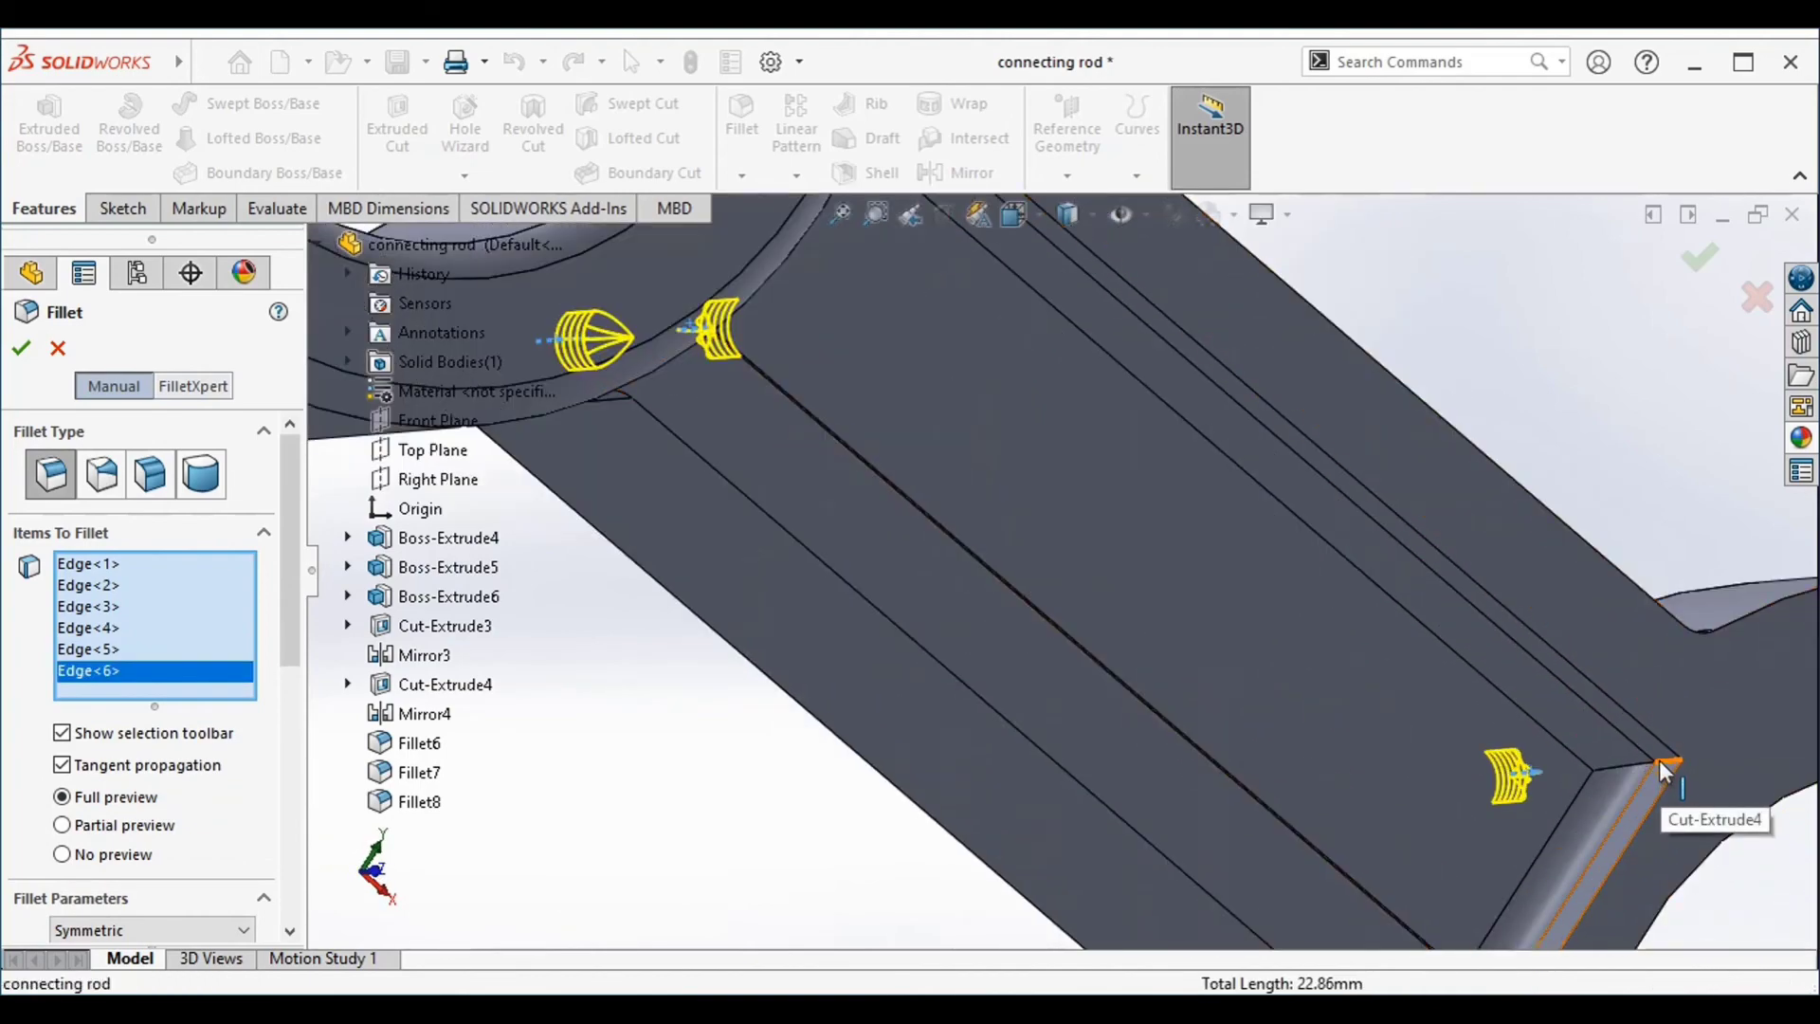
left_click(1668, 762)
scroll(1584, 529, "up", 3)
middle_click_drag(1537, 423, 1450, 533)
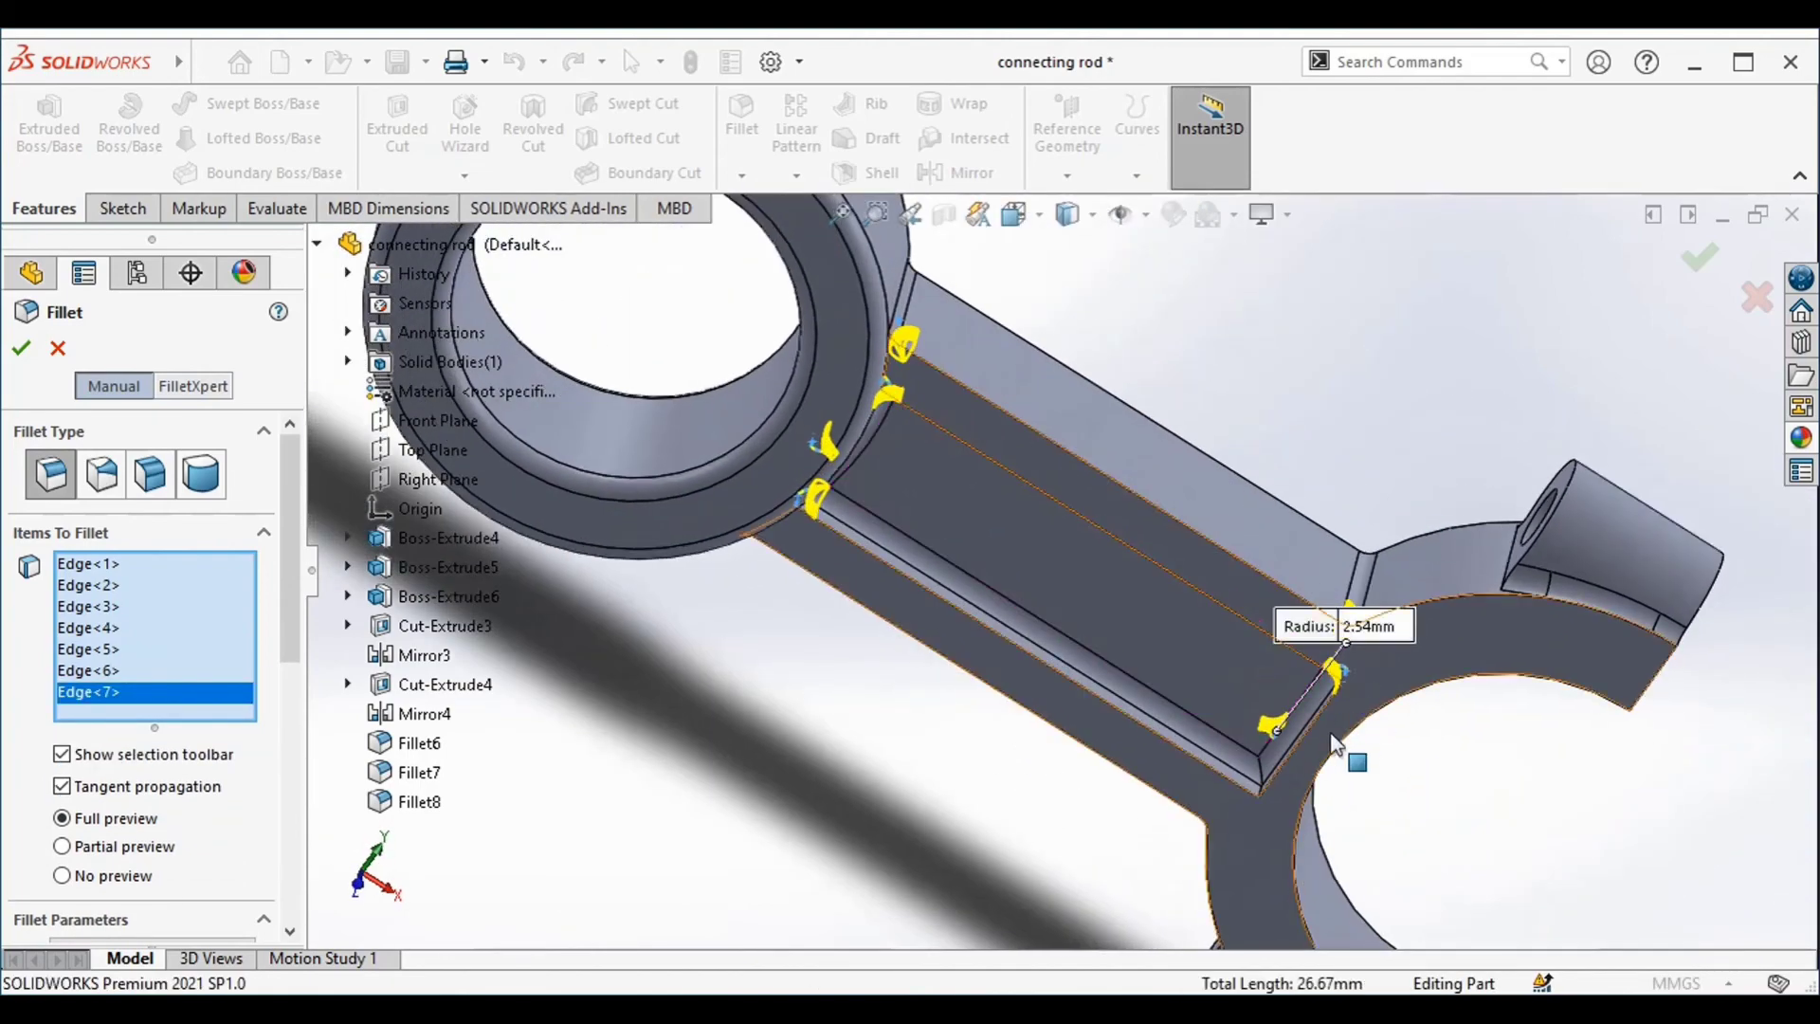
scroll(1327, 768, "down", 4)
middle_click_drag(1080, 834, 1064, 847)
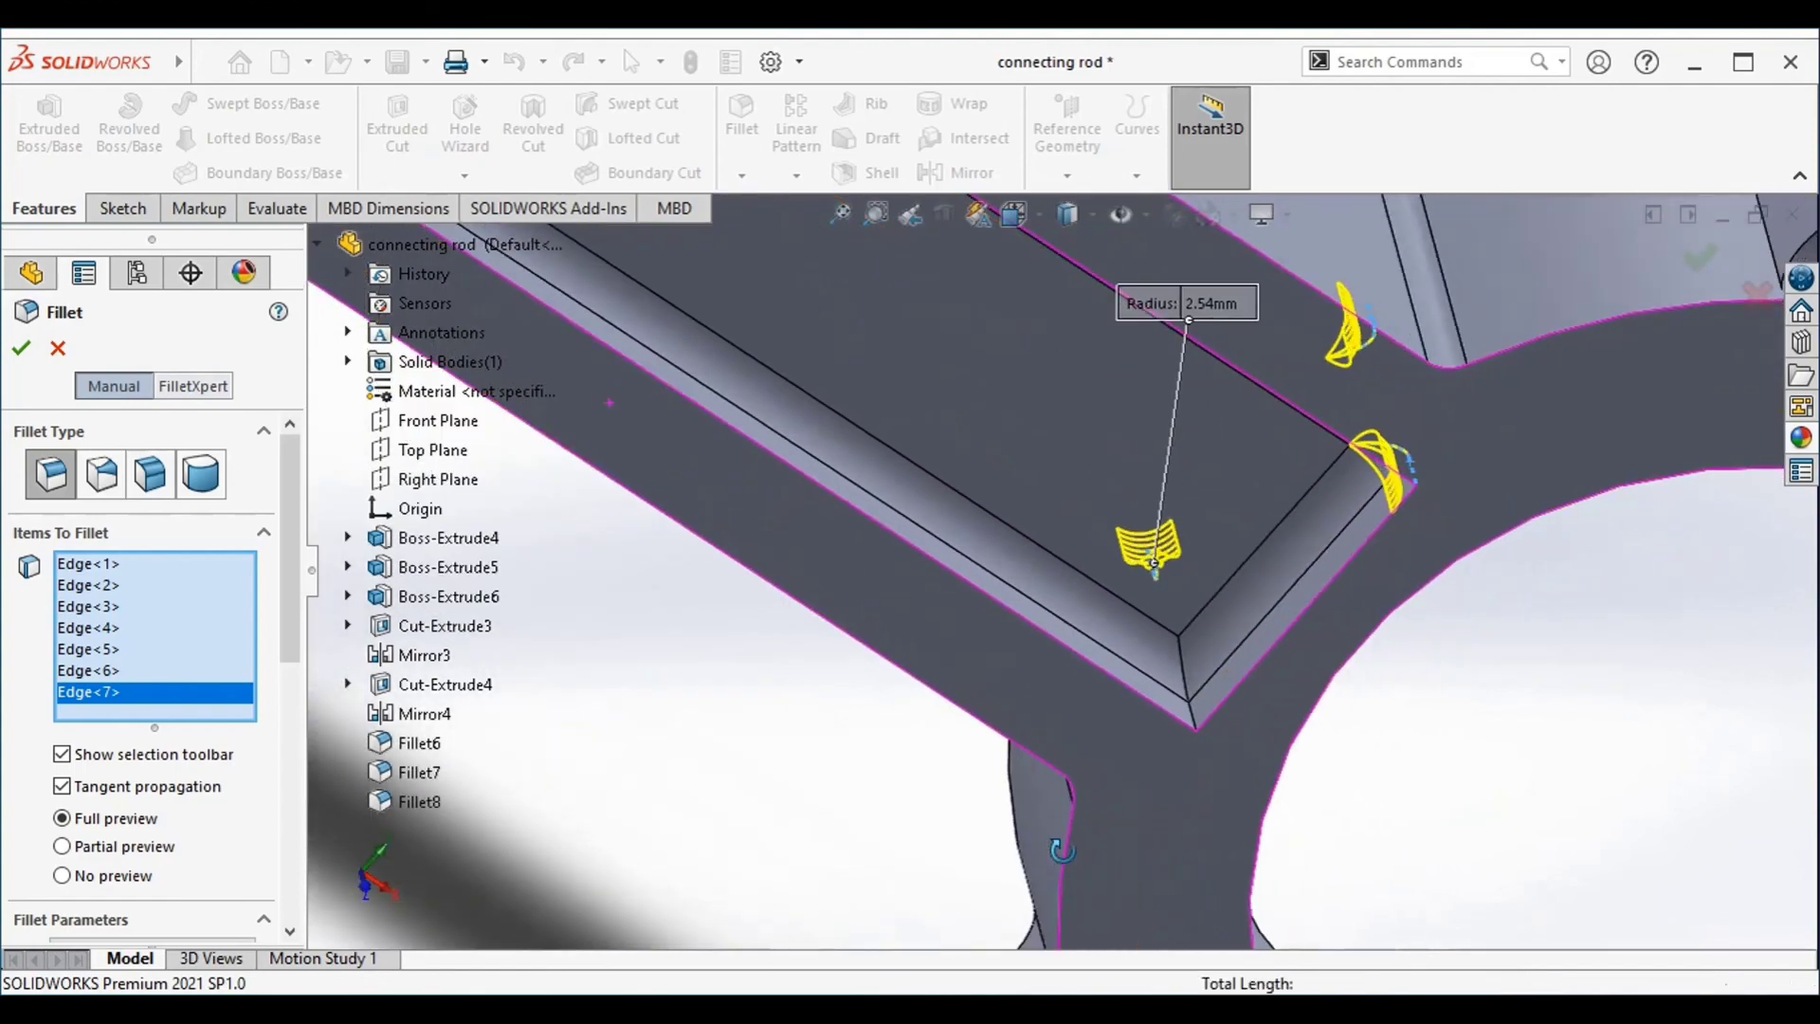
left_click(1191, 712)
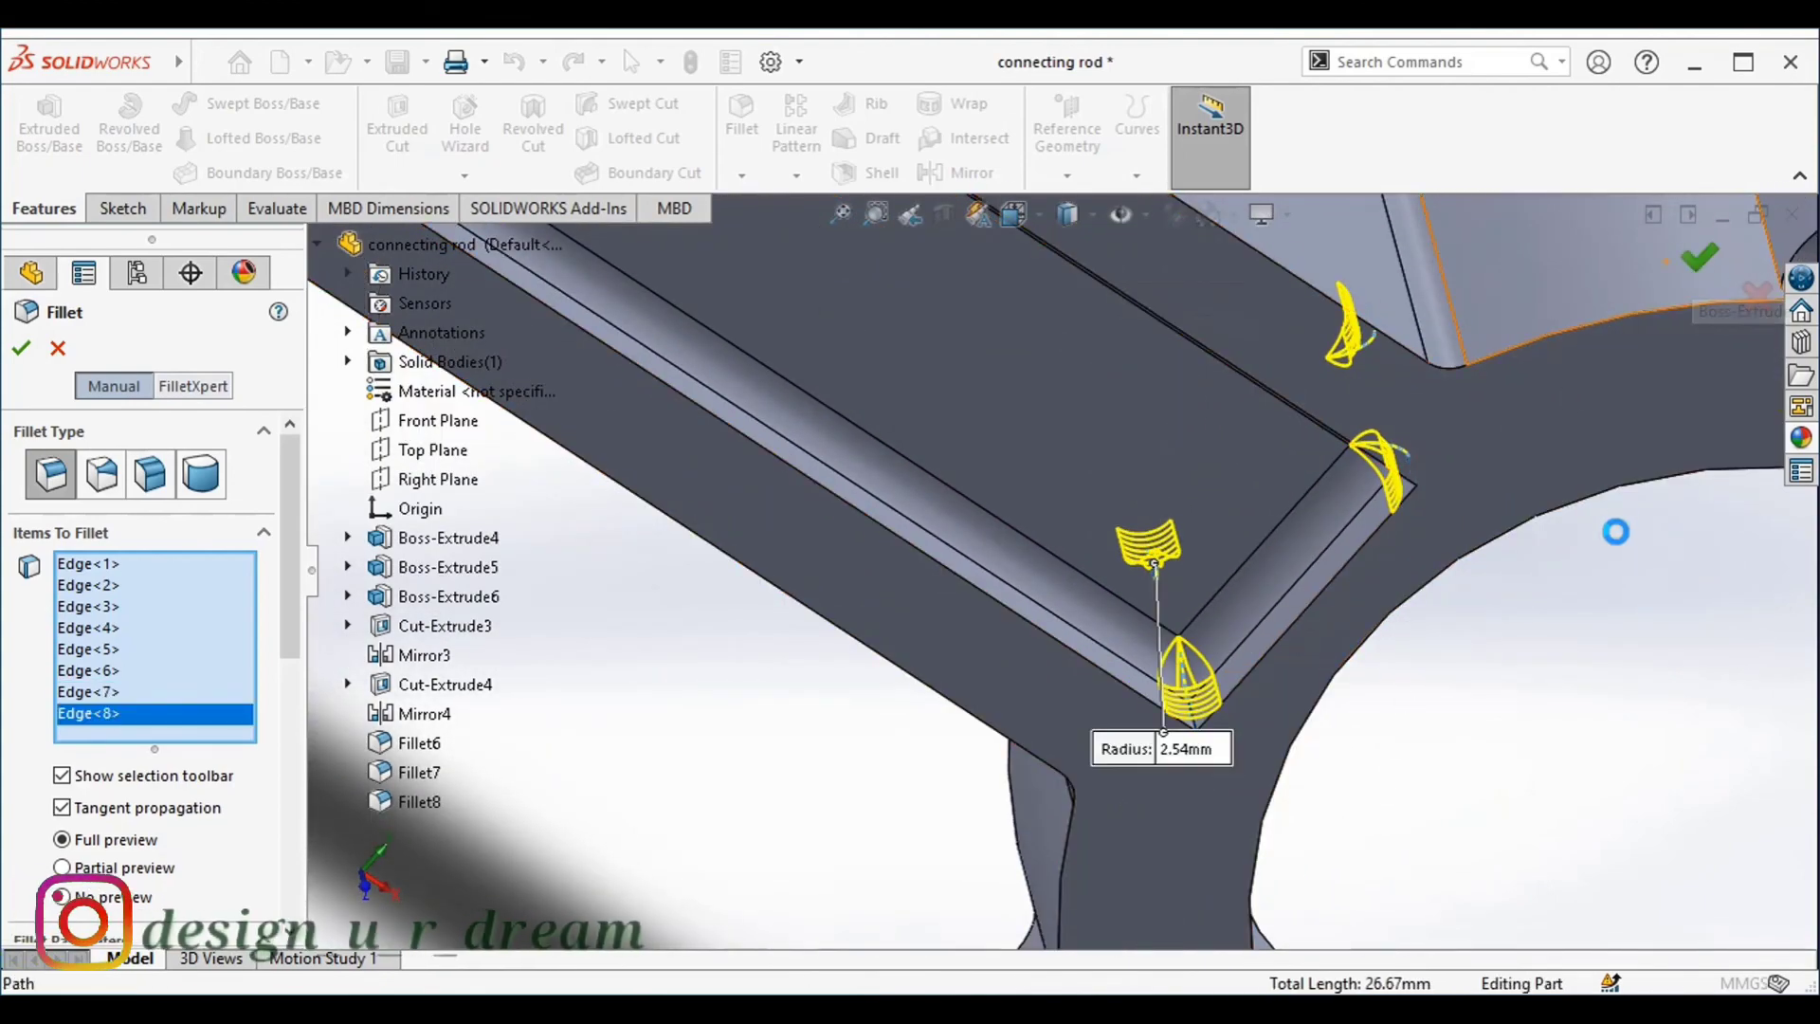
right_click(1481, 654)
Fillet the two long outer side faces of the shank with a 1.27 mm radius
scroll(1476, 656, "up", 4)
middle_click_drag(1410, 709, 1441, 337)
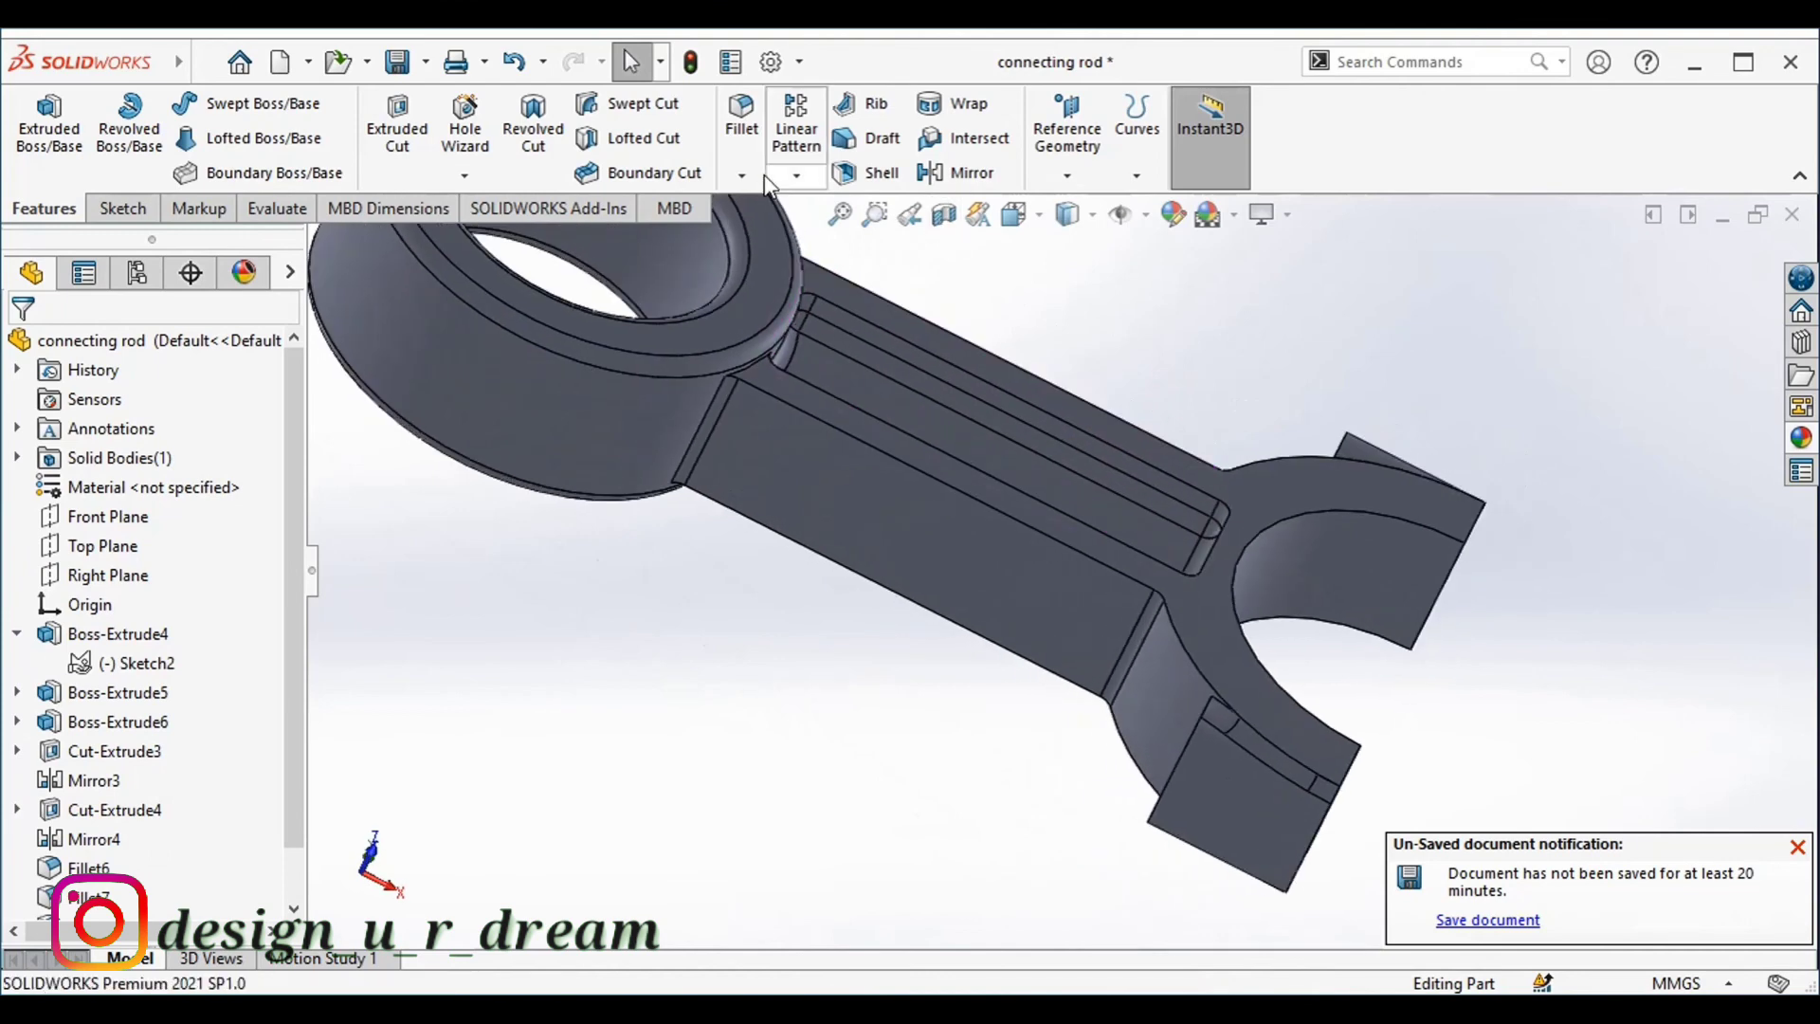
left_click(761, 147)
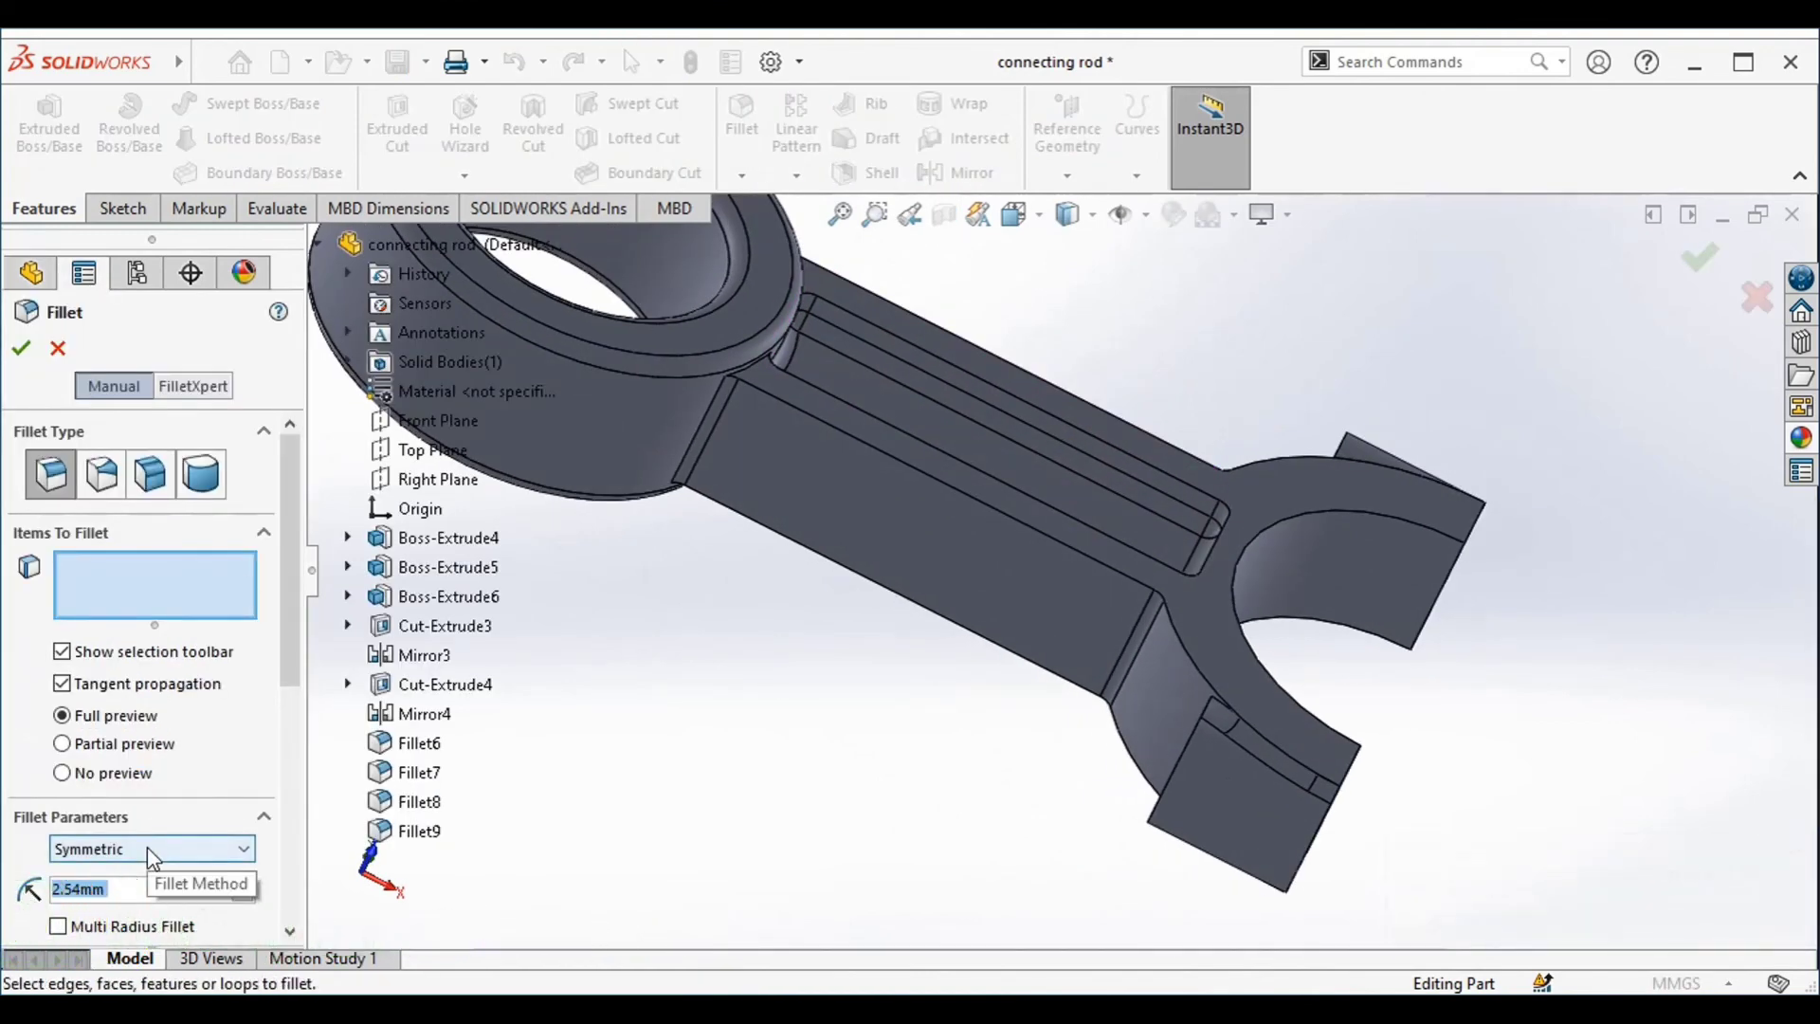
type("1.27")
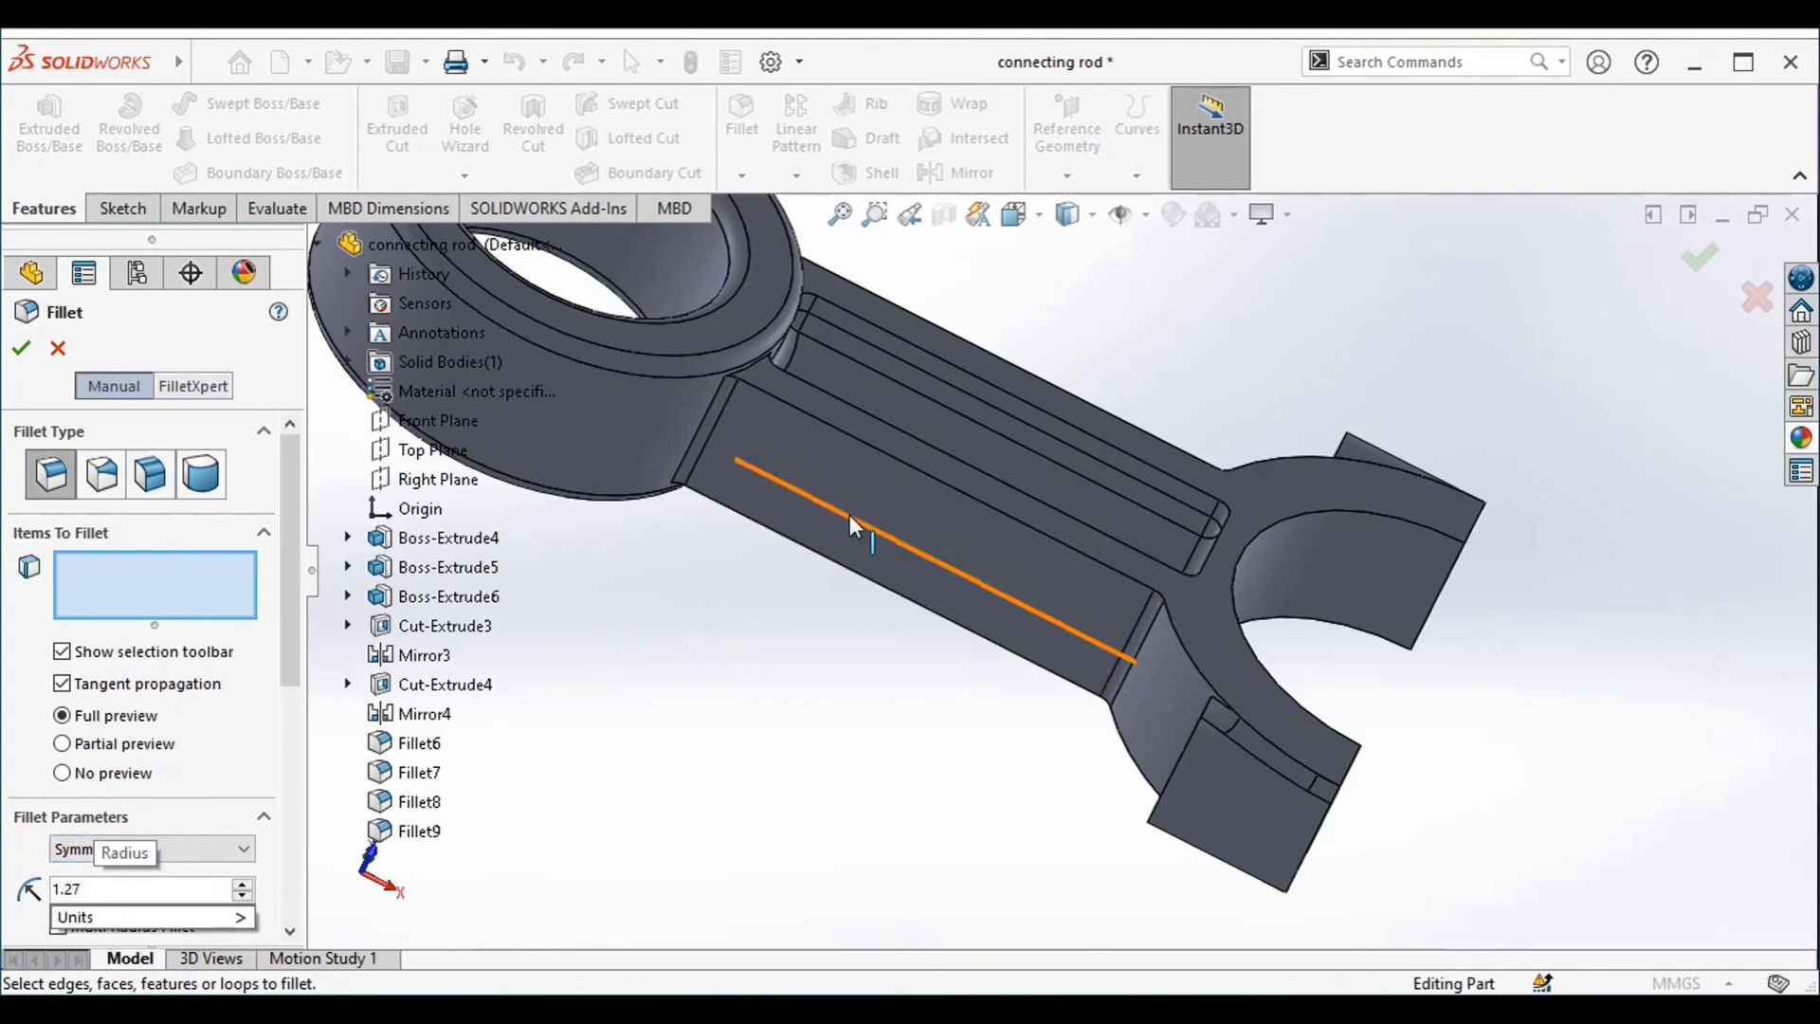
left_click(853, 508)
left_click(858, 517)
middle_click_drag(858, 517, 1464, 403)
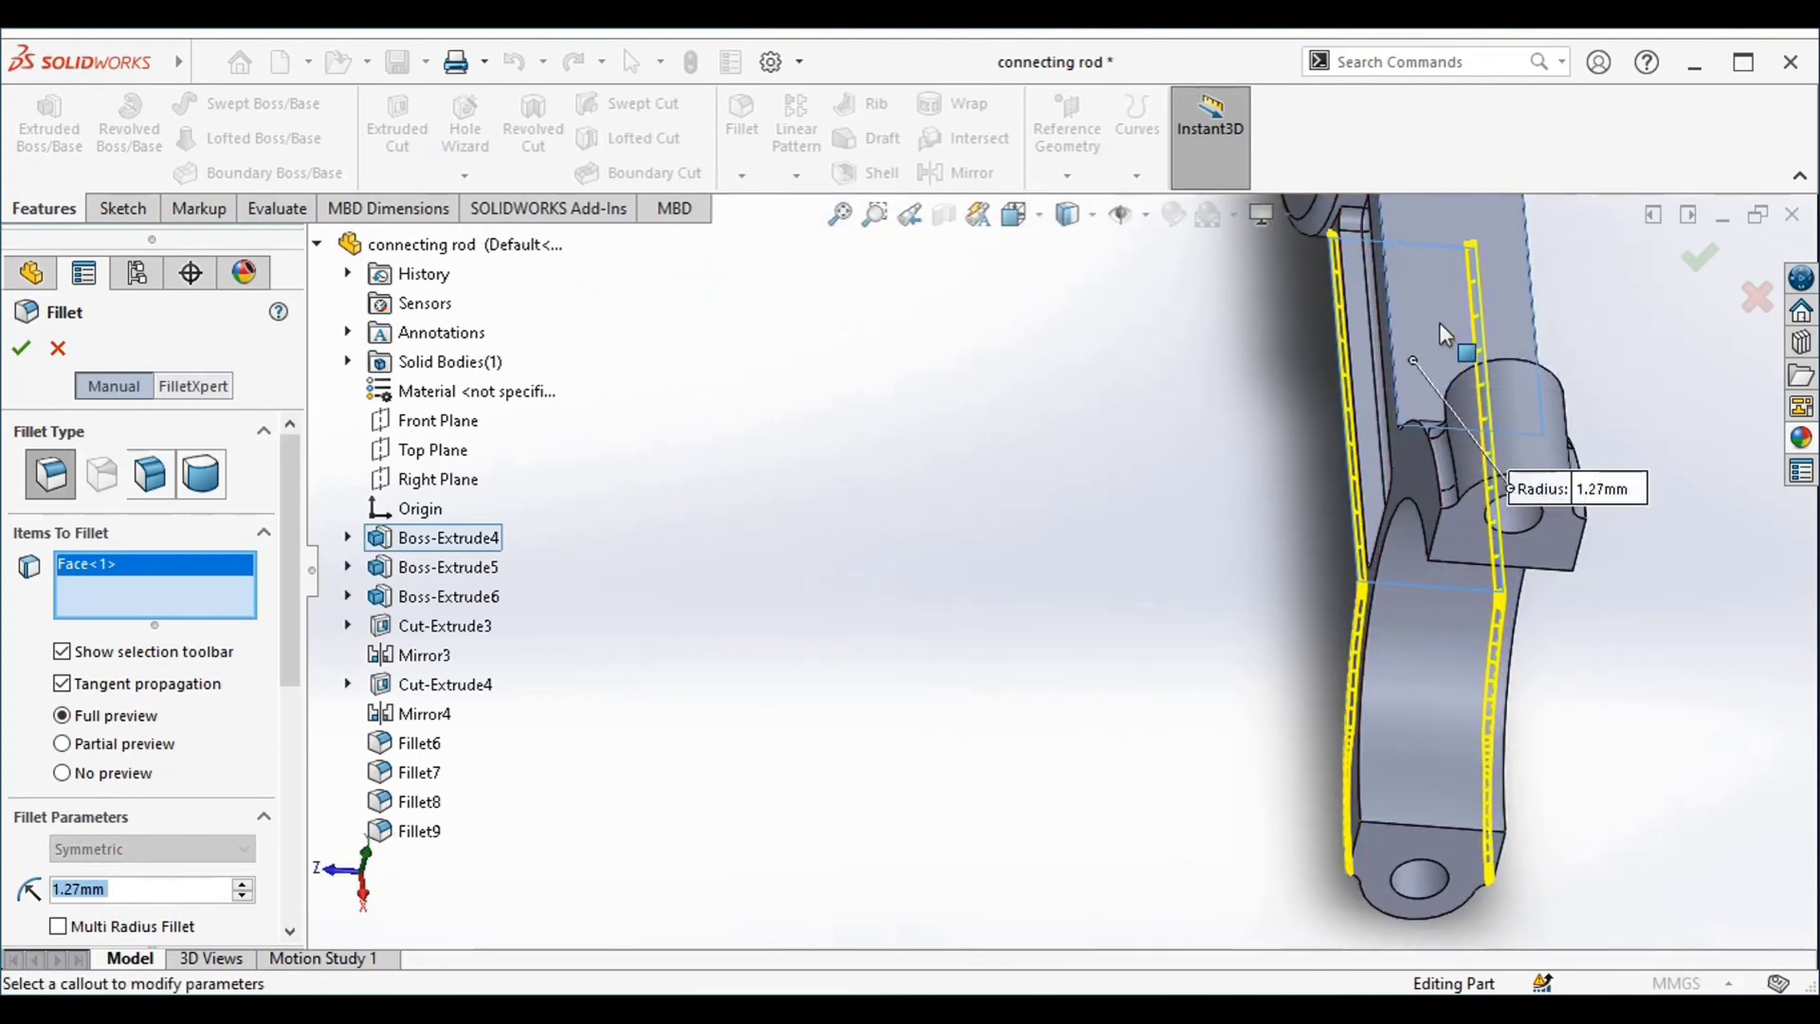
left_click(1442, 333)
key("Return")
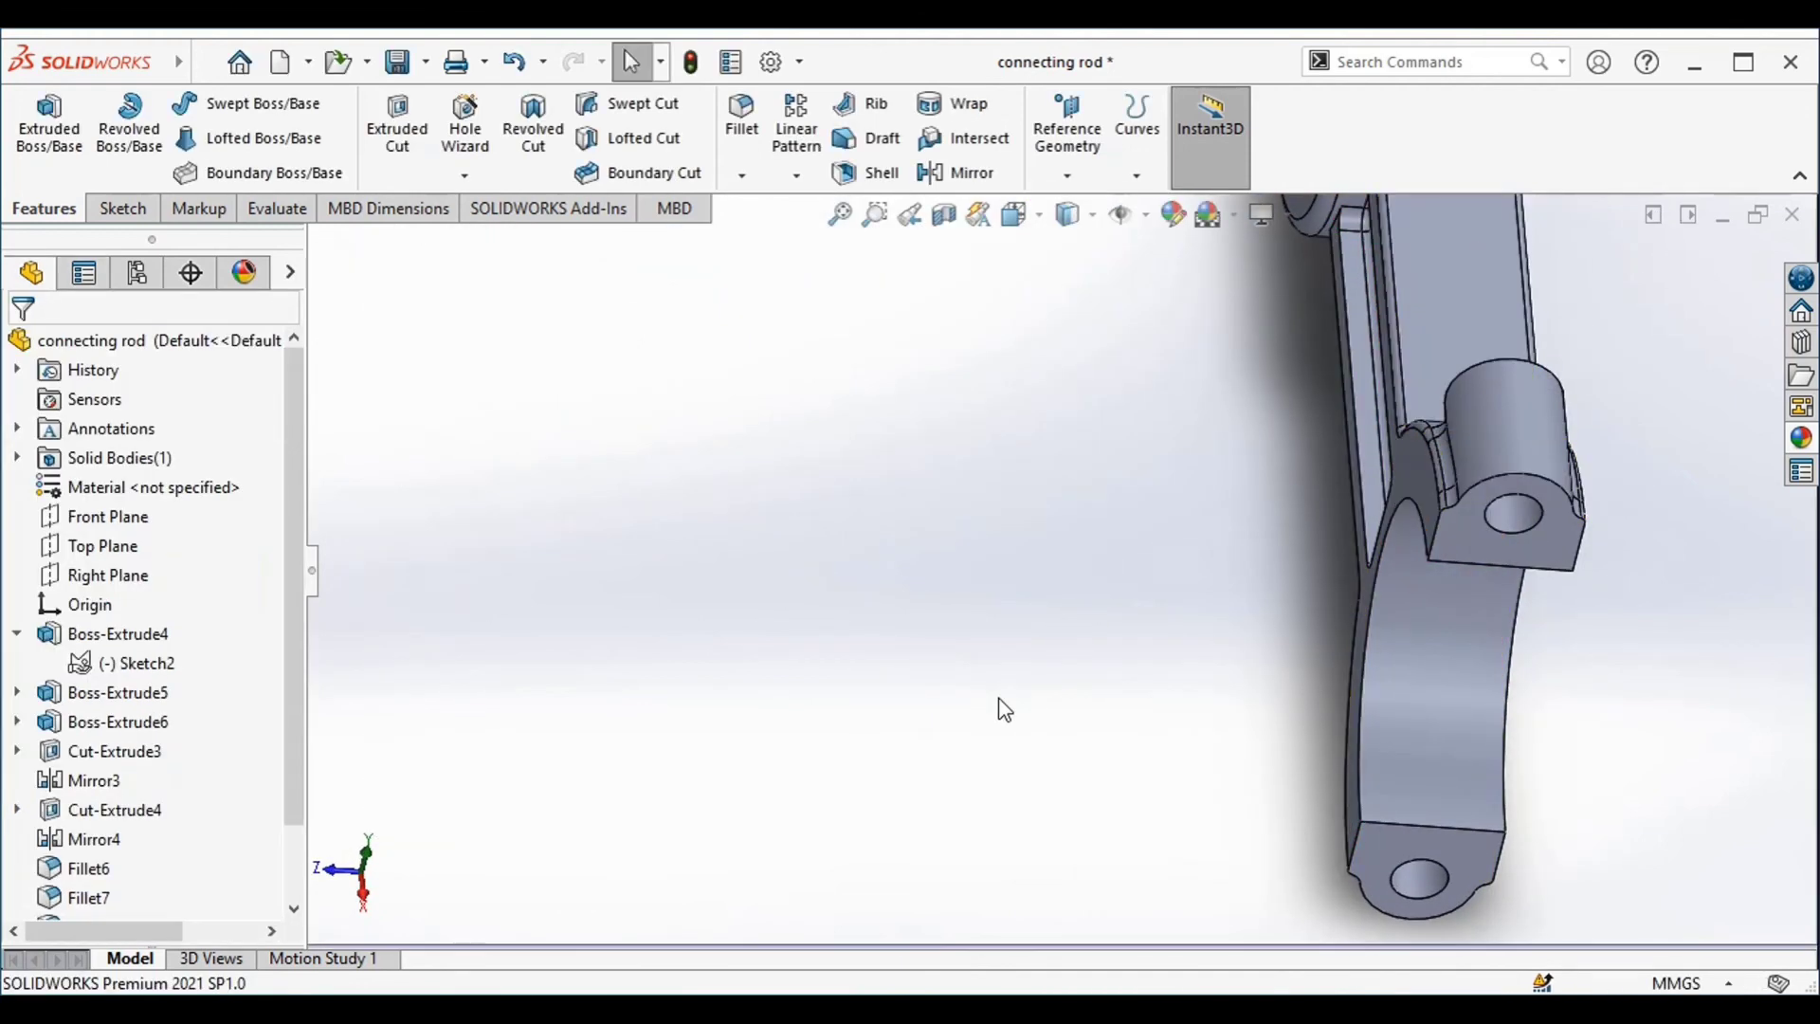
Fillet the outer rim edges of both shank pockets with a 1.25 mm radius
middle_click_drag(1001, 699, 1171, 450)
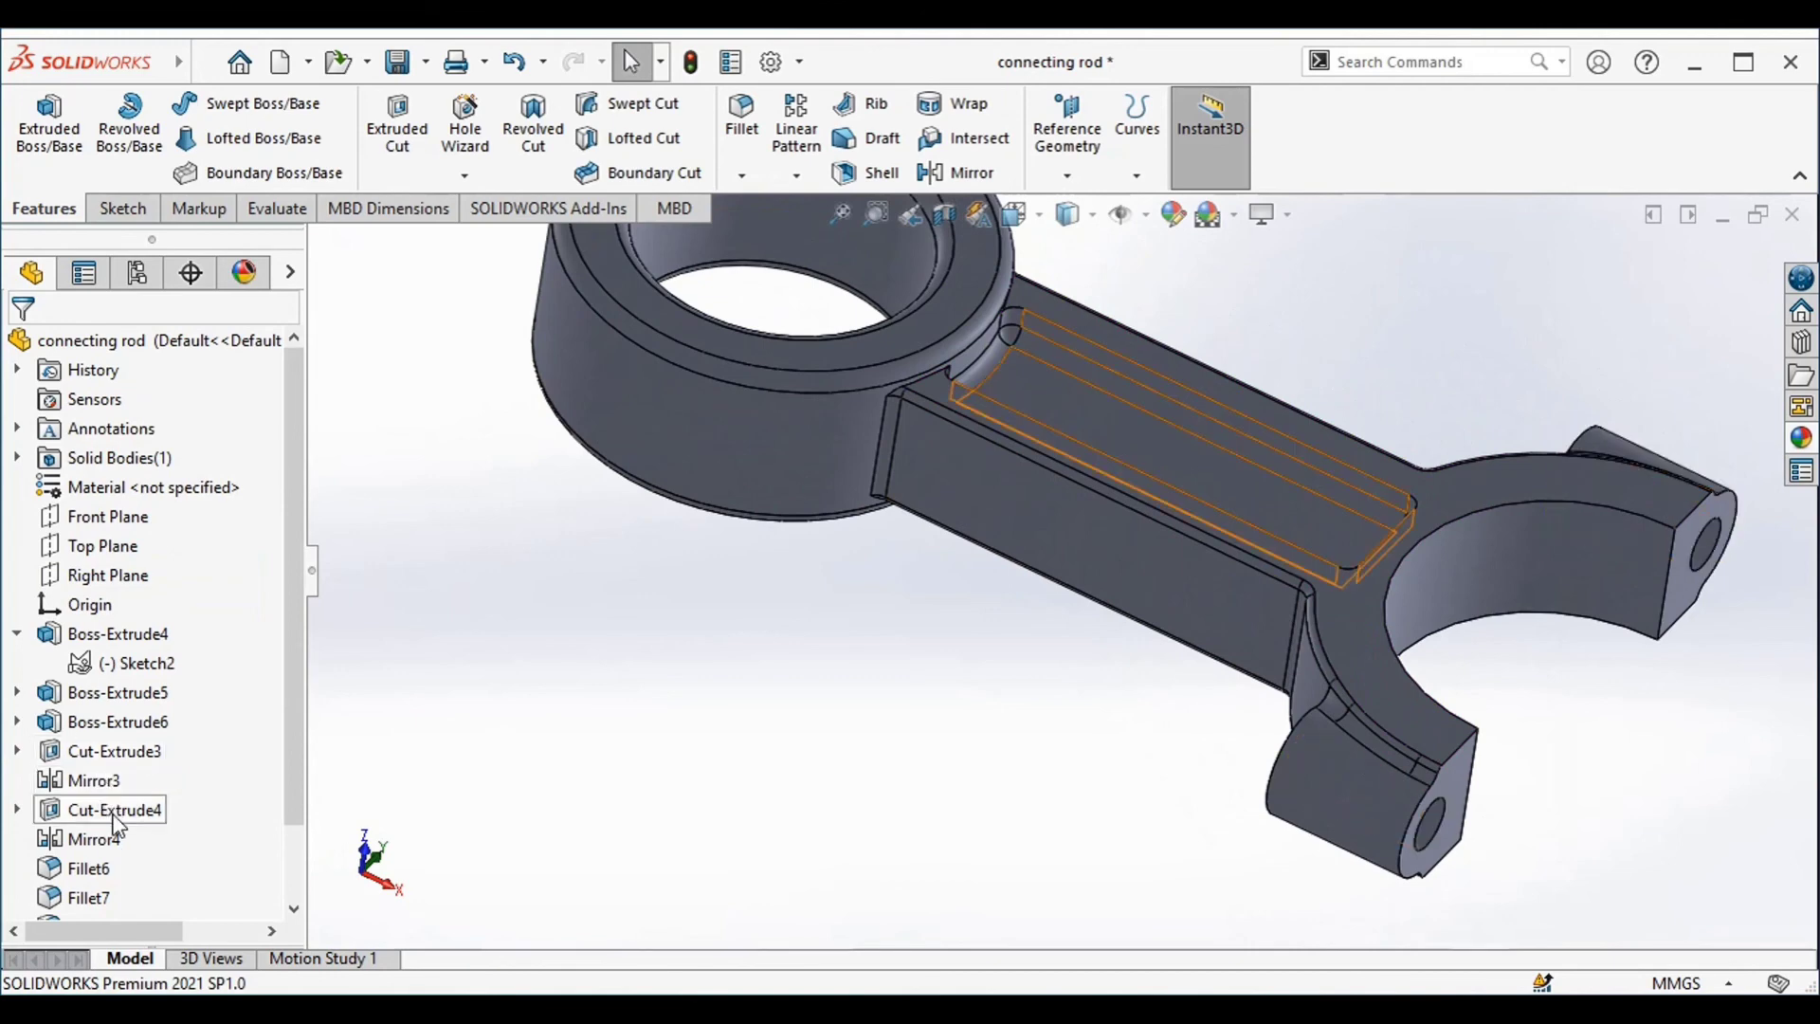
left_click(740, 133)
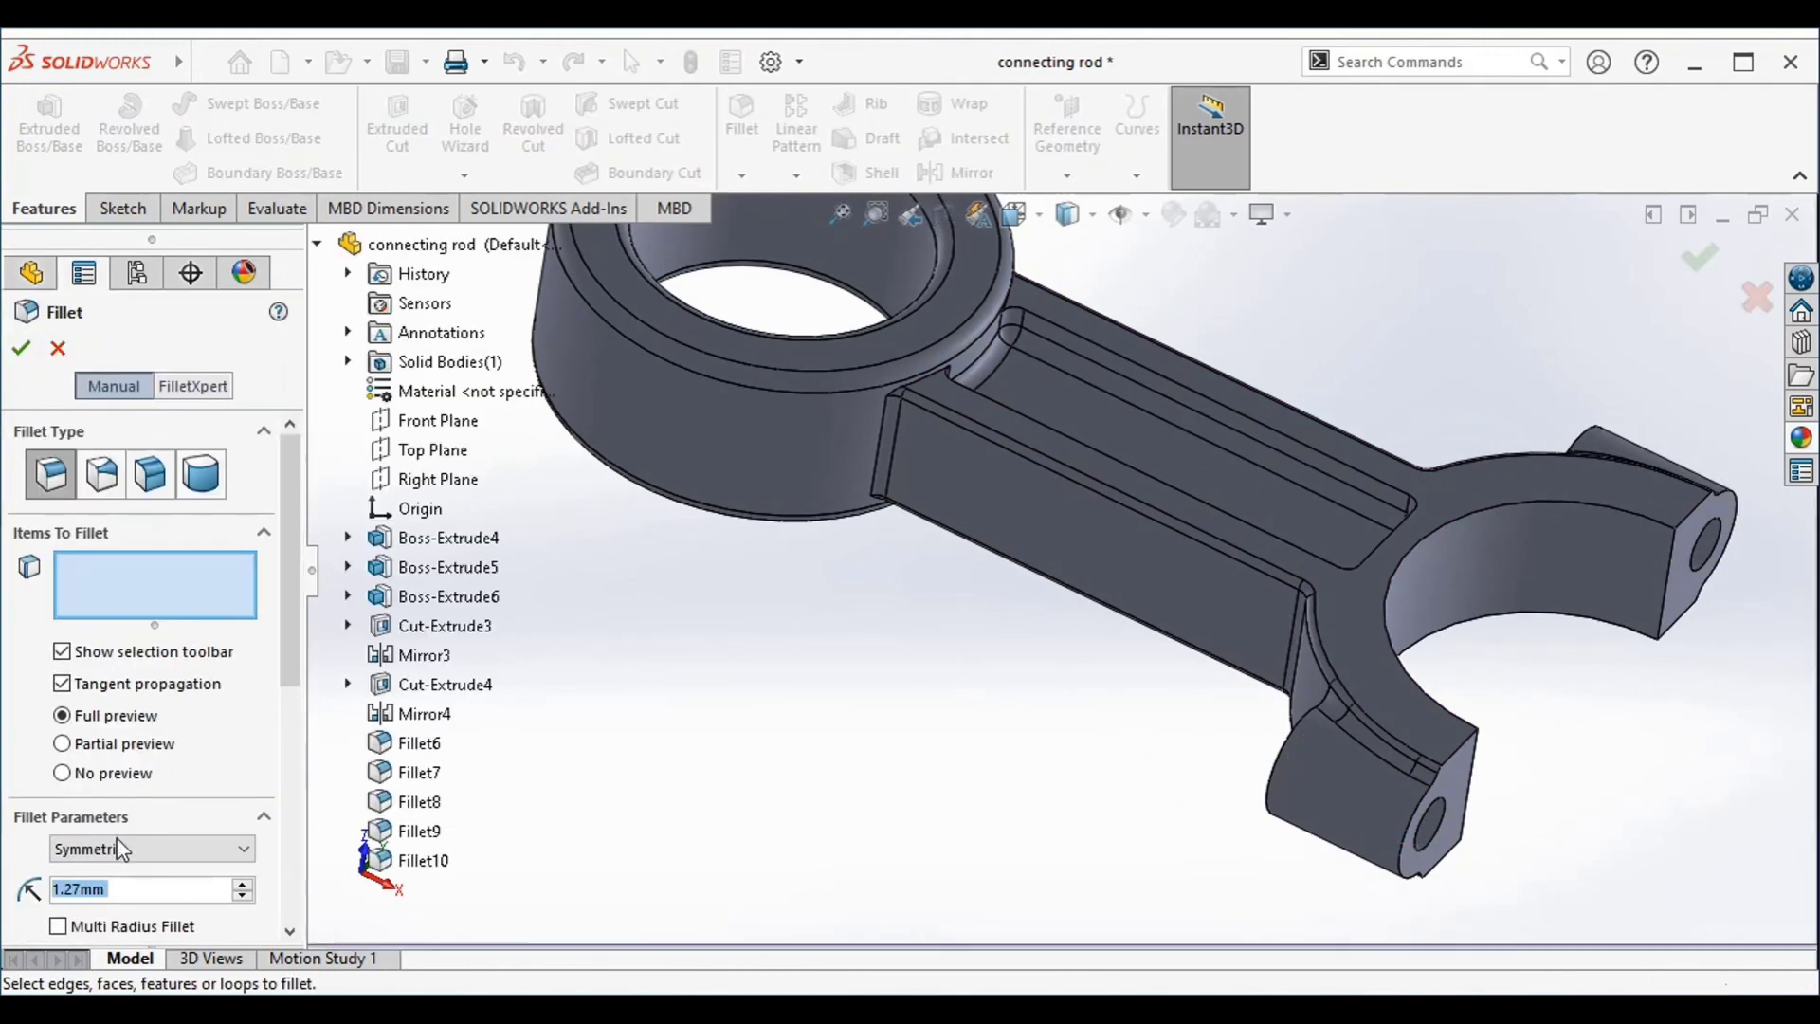
left_click(112, 889)
key("BackSpace")
key("BackSpace")
key("BackSpace")
key("BackSpace")
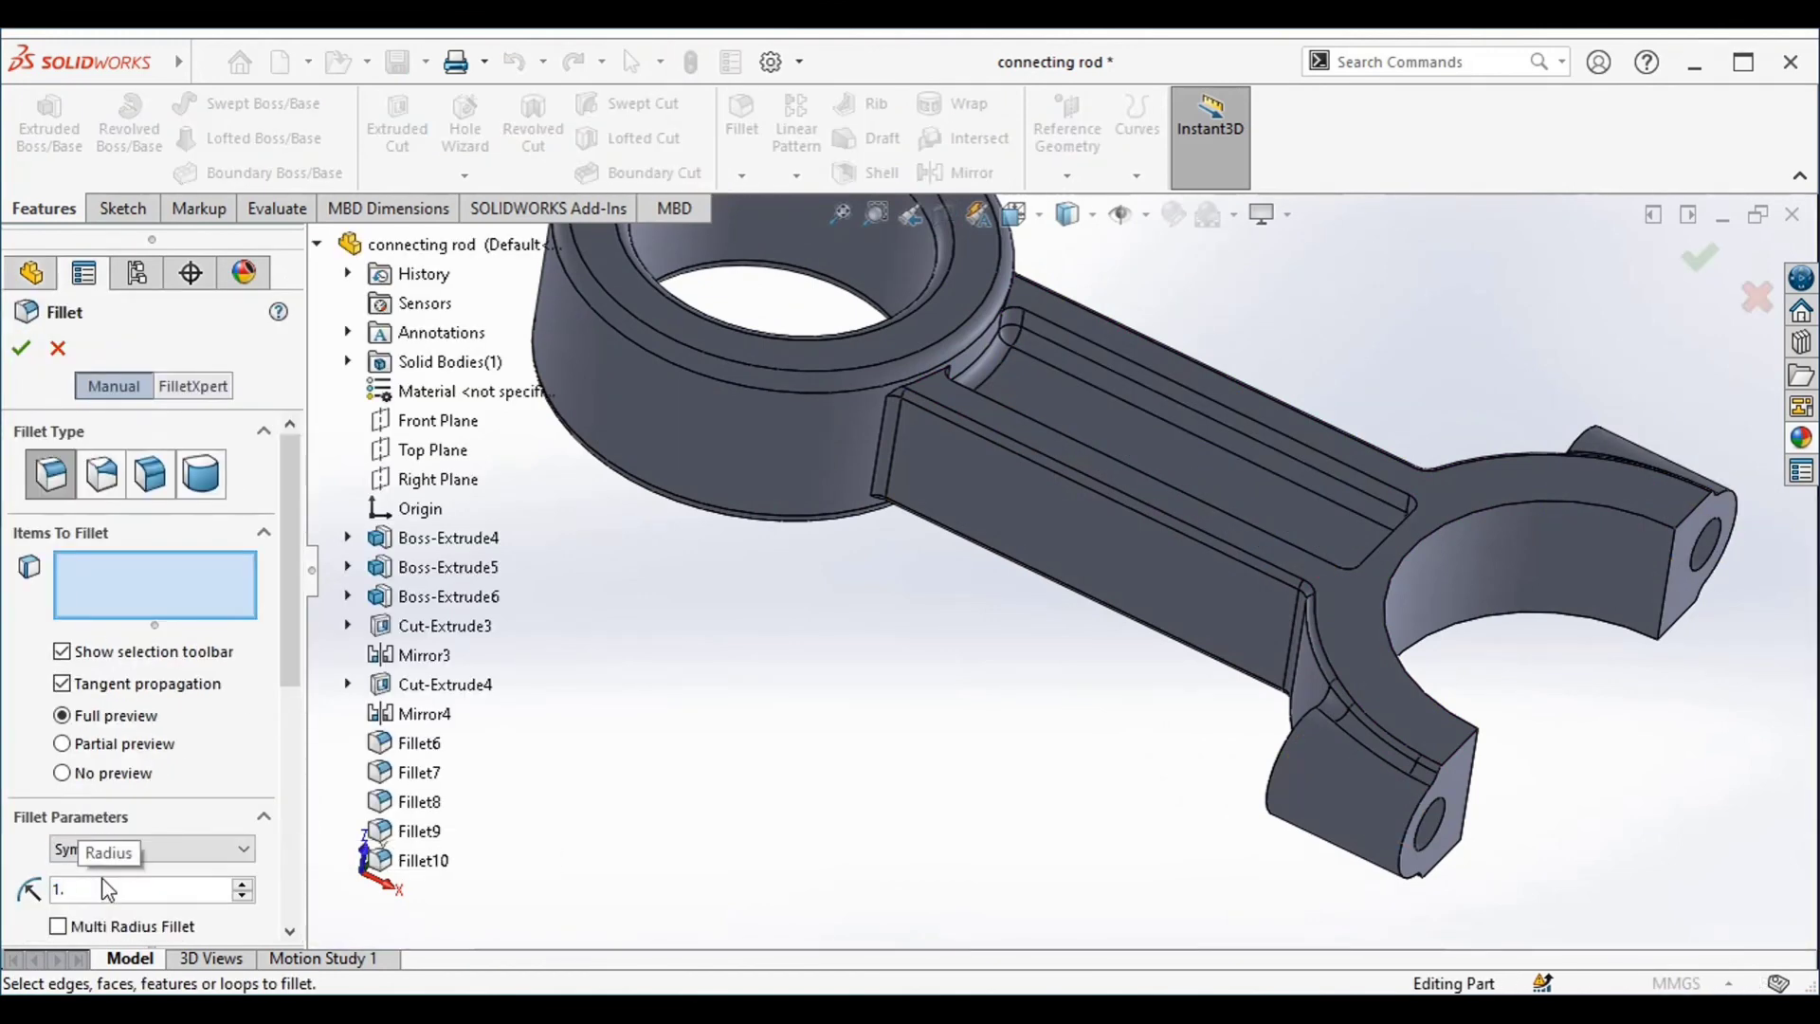
type("25mm")
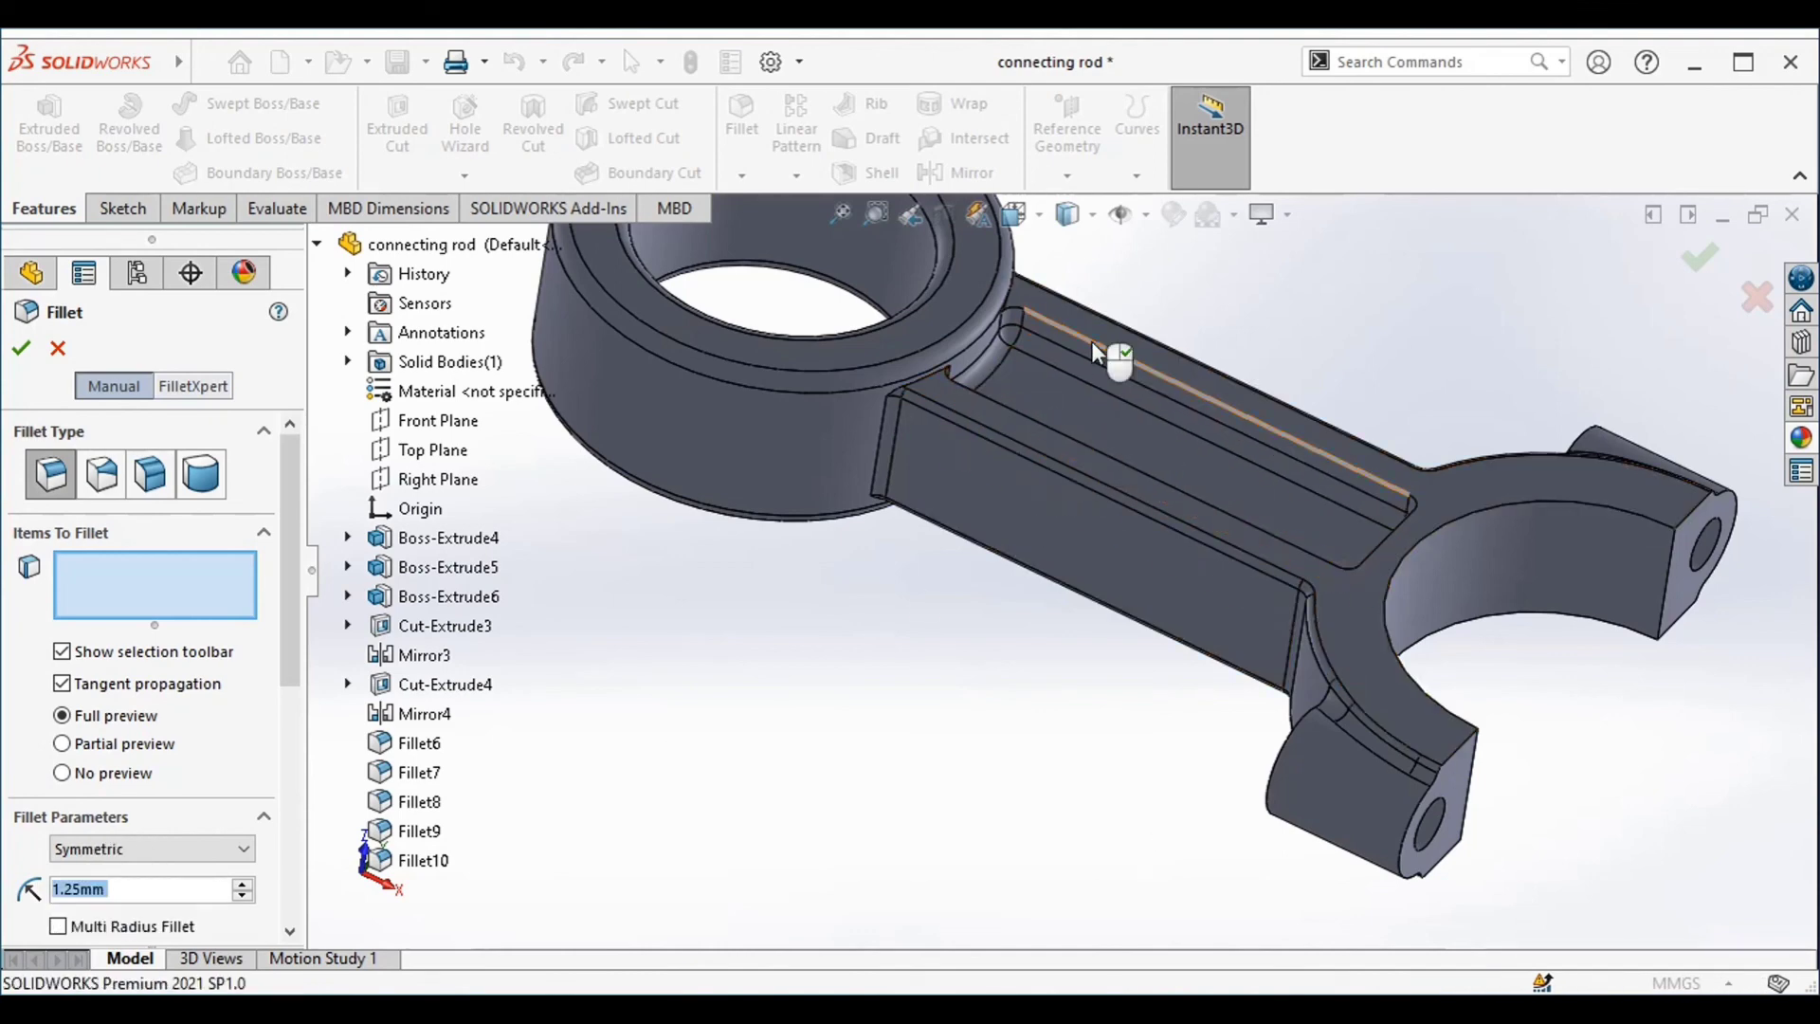
left_click(1092, 341)
middle_click_drag(968, 635, 1037, 658)
scroll(1037, 663, "down", 5)
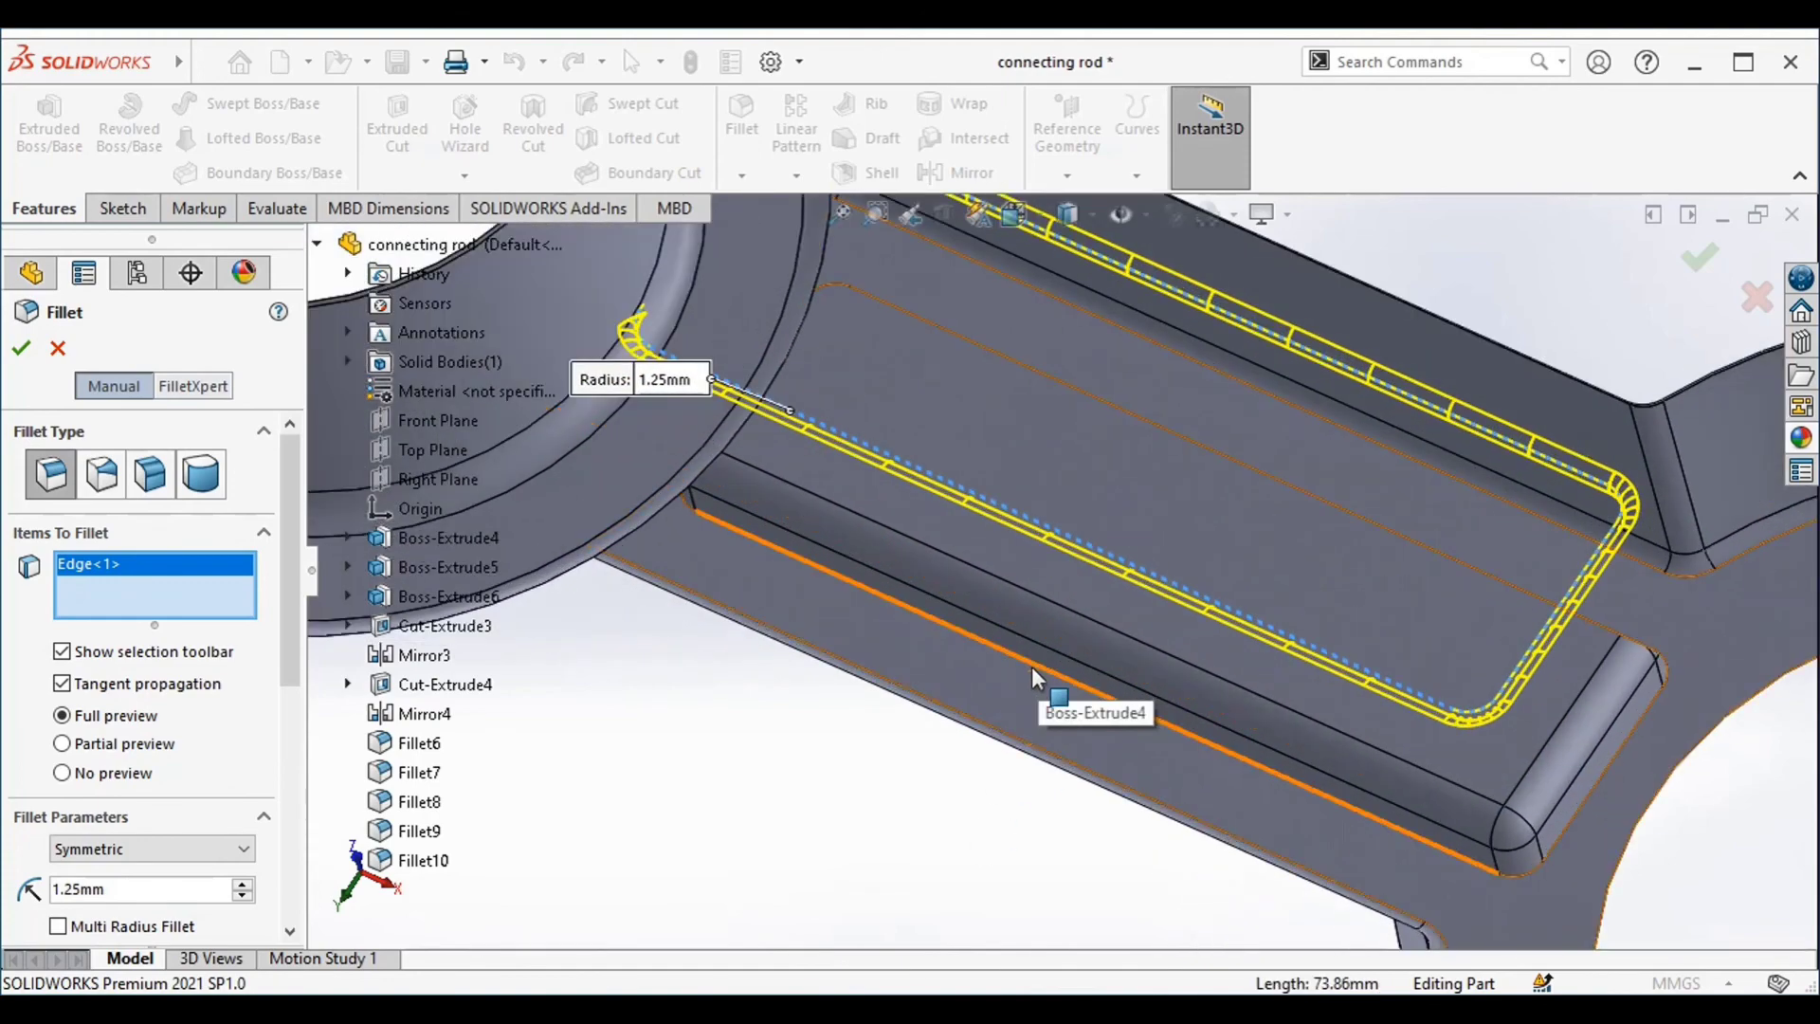
left_click(1031, 667)
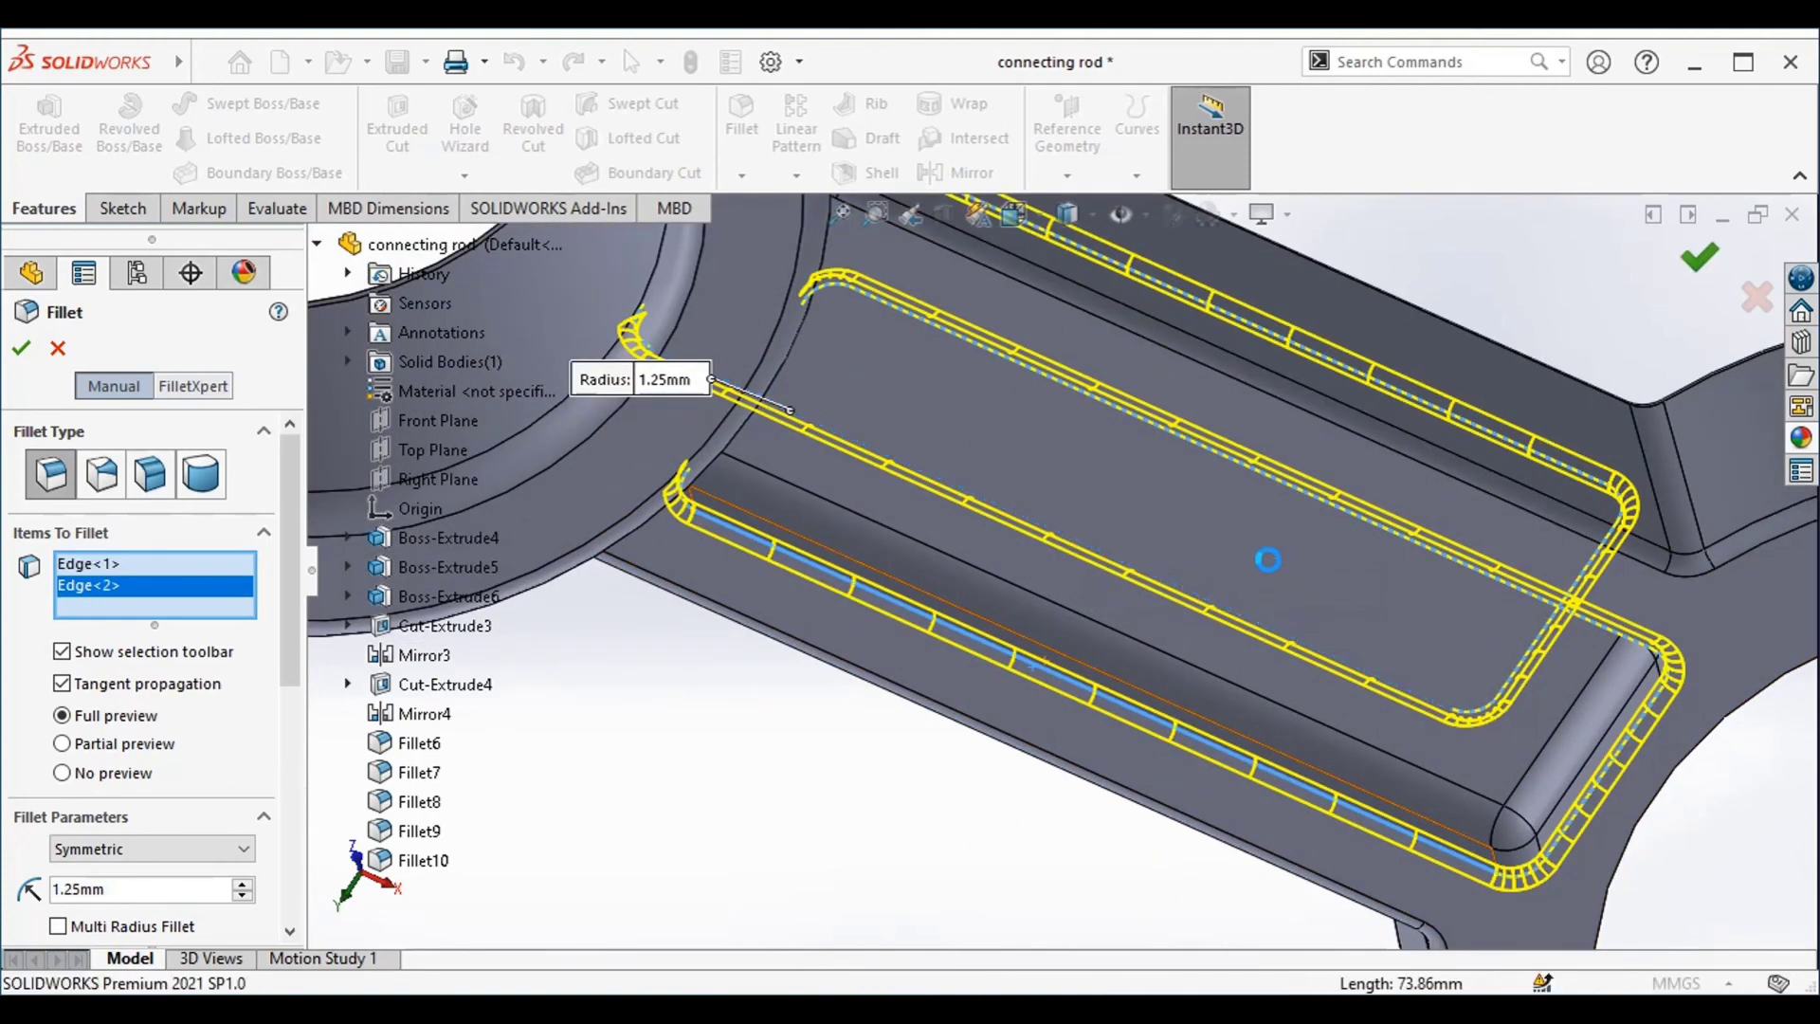
key("Return")
scroll(1254, 622, "up", 5)
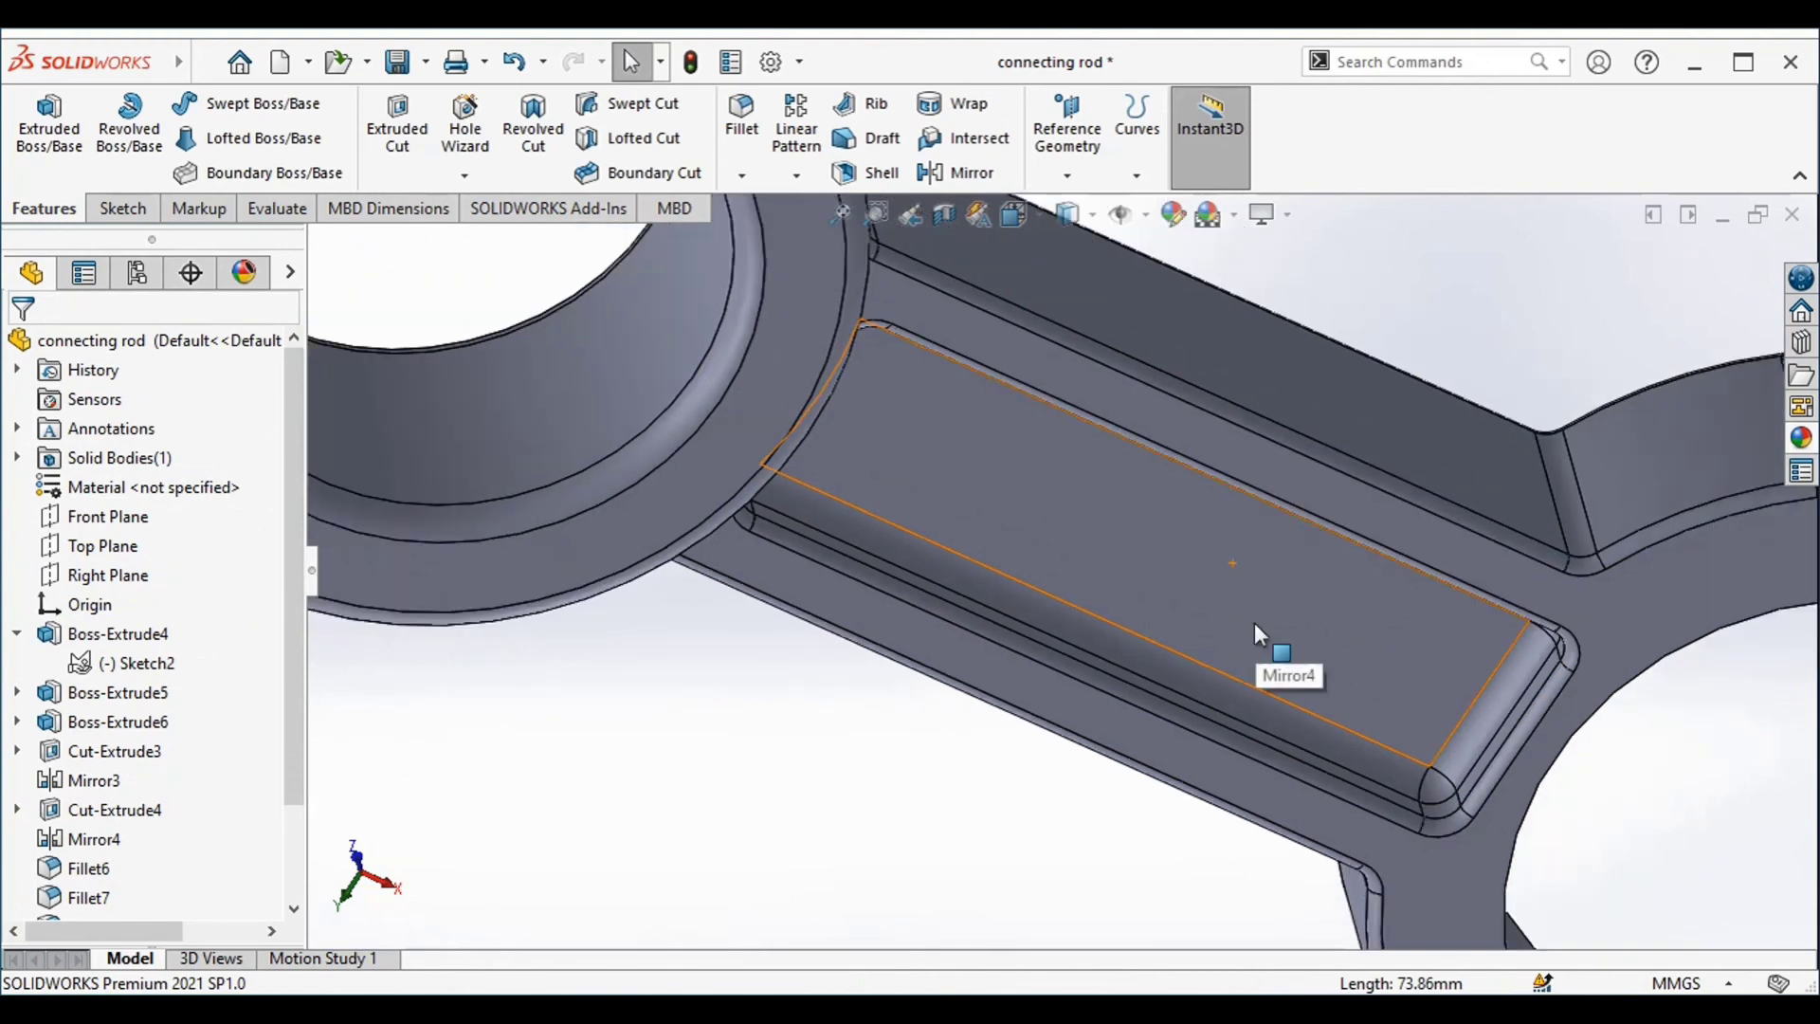
middle_click_drag(1431, 405, 1105, 471)
scroll(1082, 449, "down", 4)
scroll(1081, 449, "up", 4)
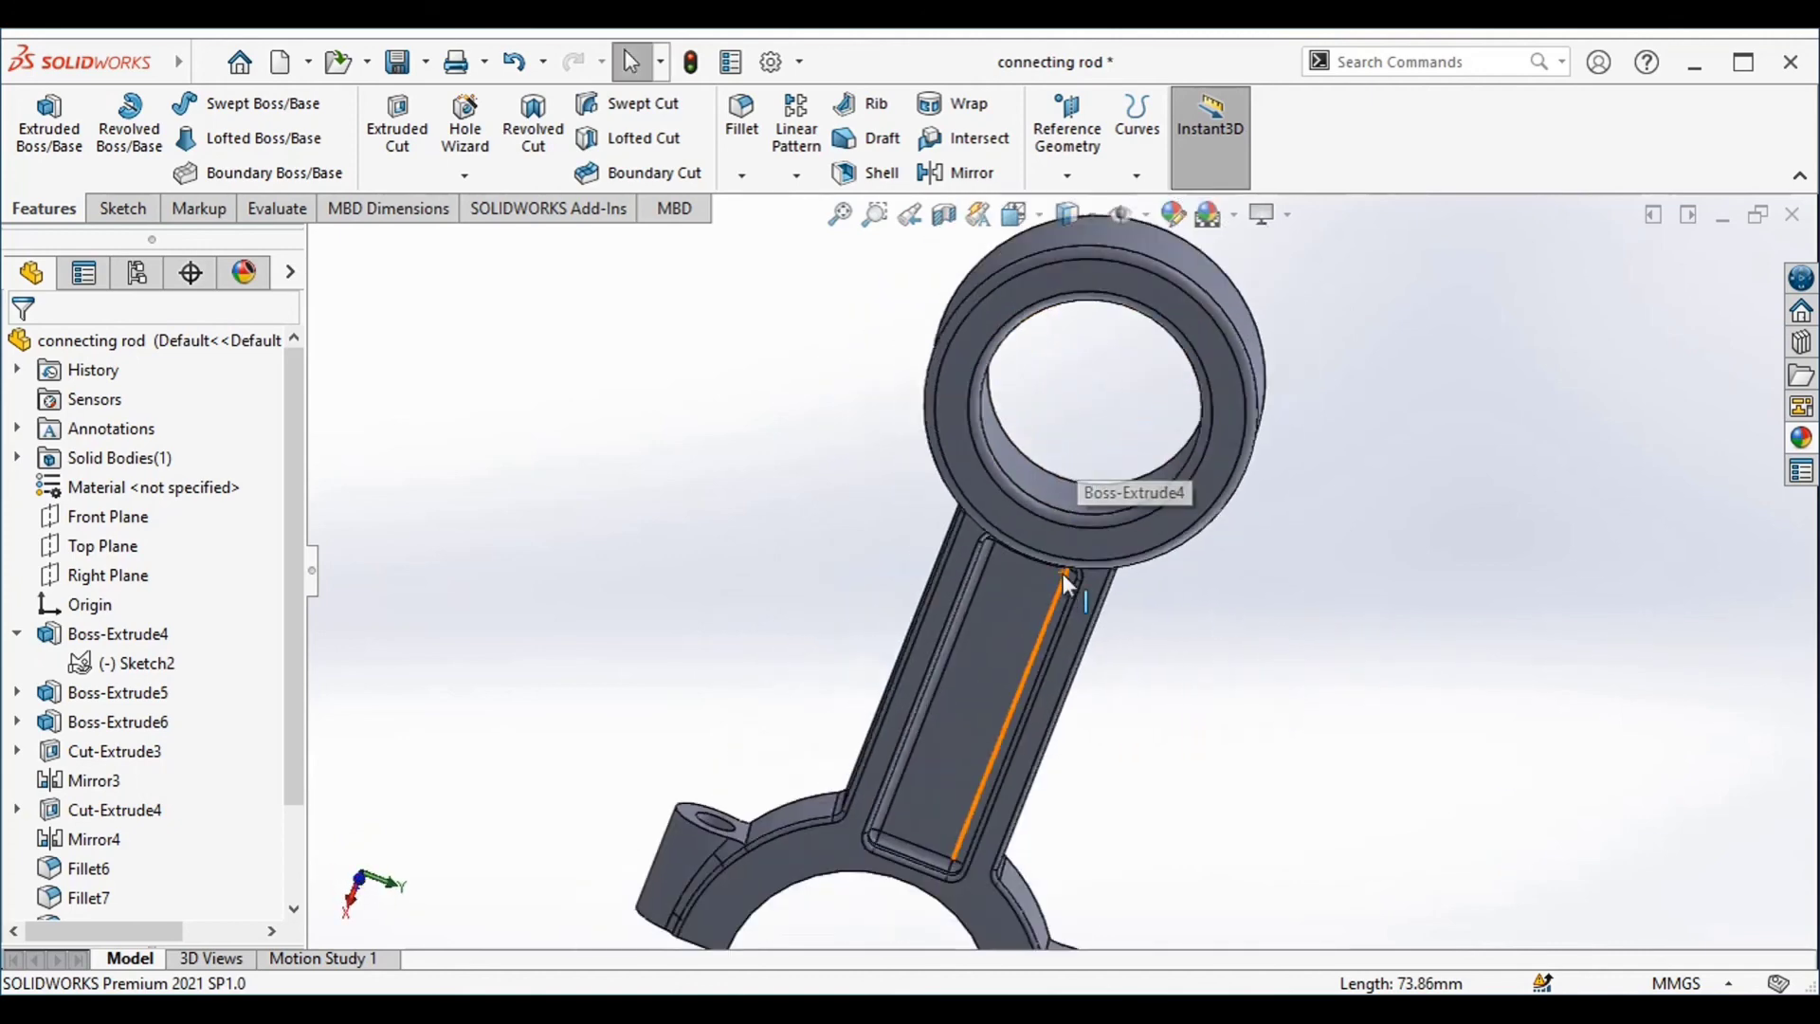
middle_click_drag(1065, 569, 878, 616)
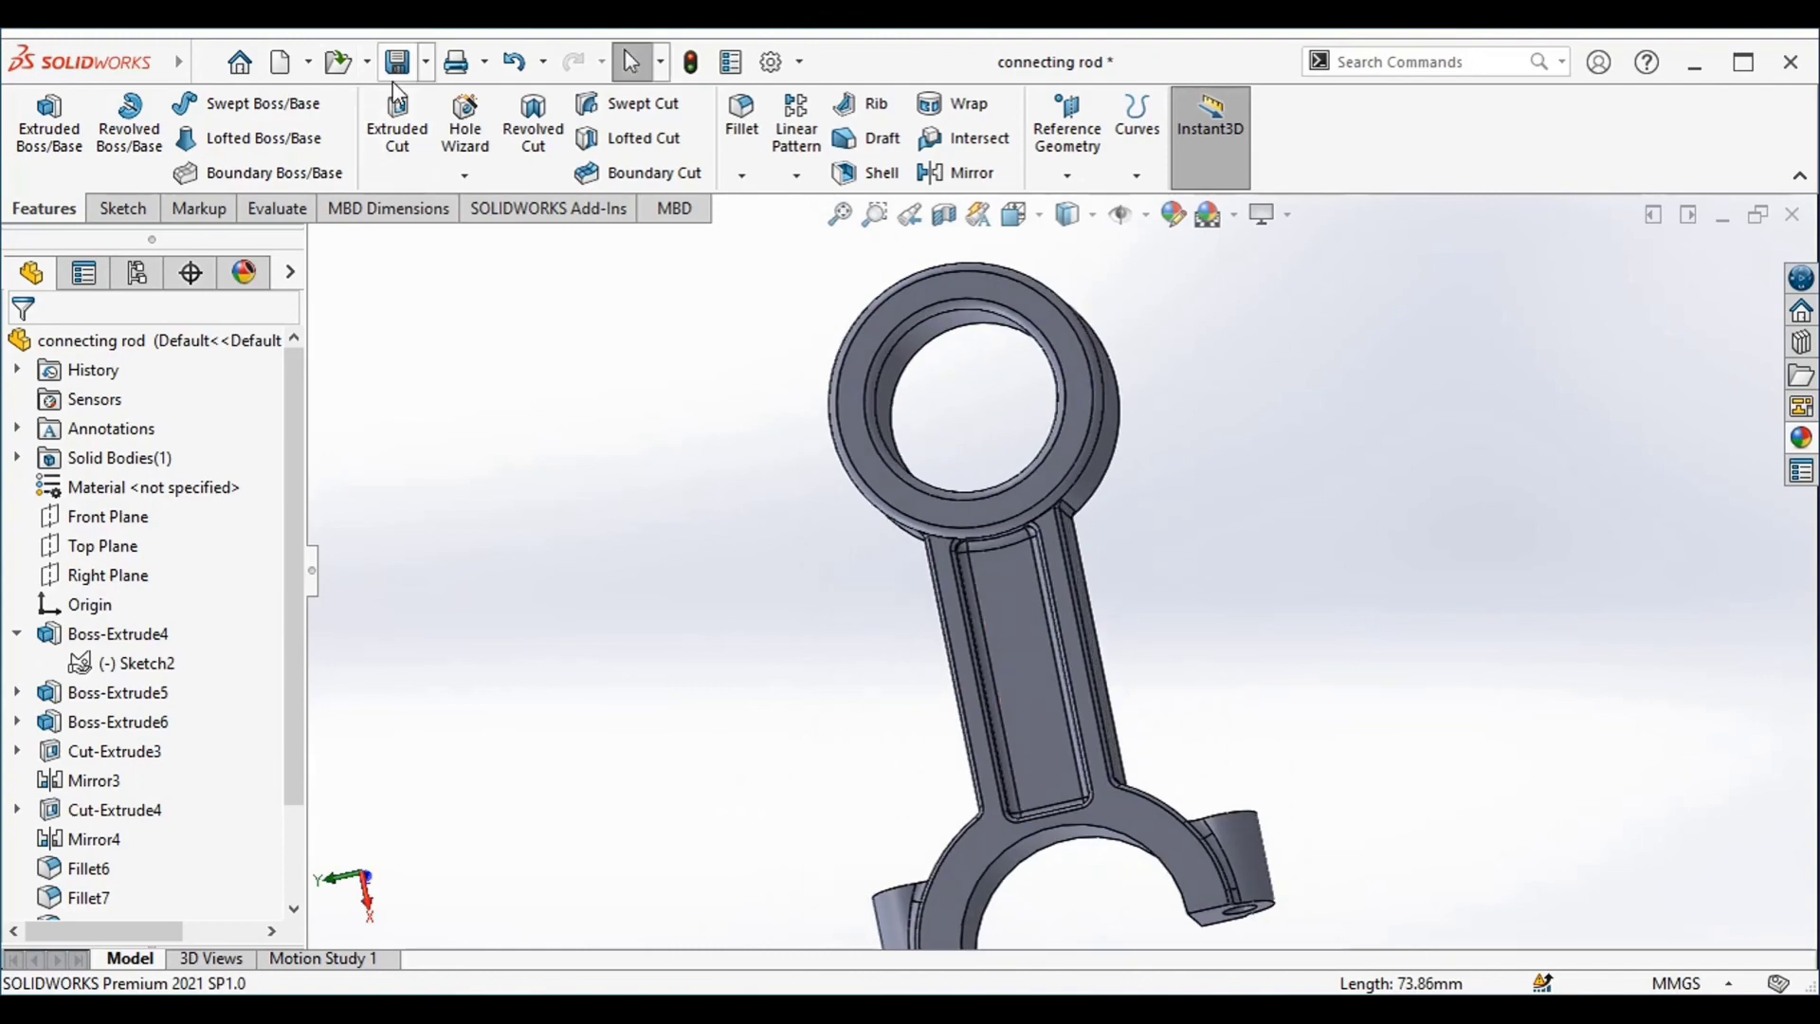